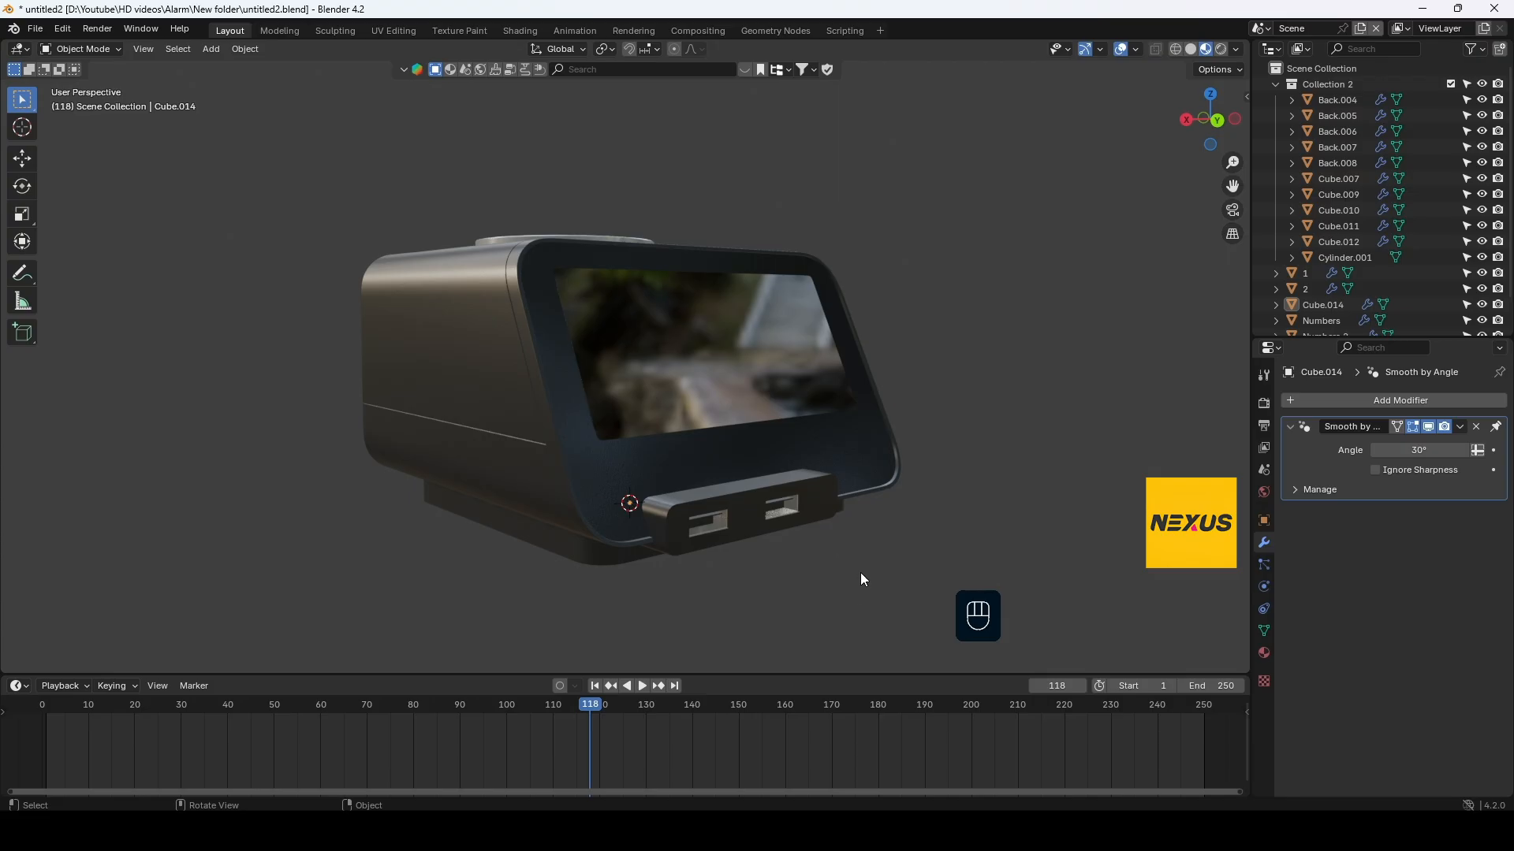
# Parent all the clock parts to the base block with Object (Keep Transform)
pyautogui.press('a')
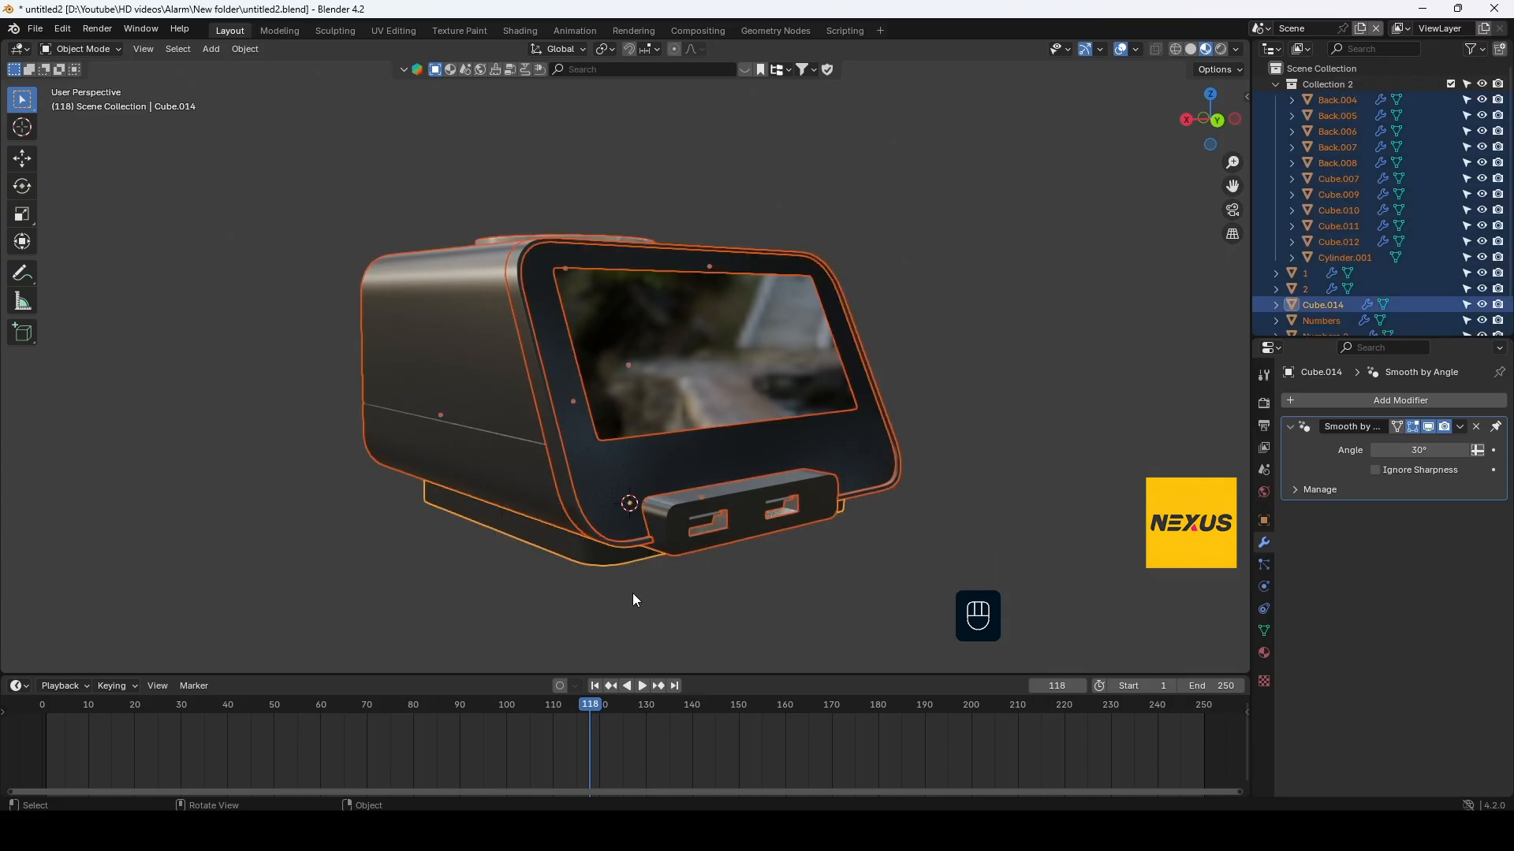
pyautogui.keyDown('shift'); pyautogui.click(588, 553); pyautogui.keyUp('shift')
pyautogui.keyDown('shift'); pyautogui.click(588, 553); pyautogui.keyUp('shift')
pyautogui.hotkey('ctrl', 'p')
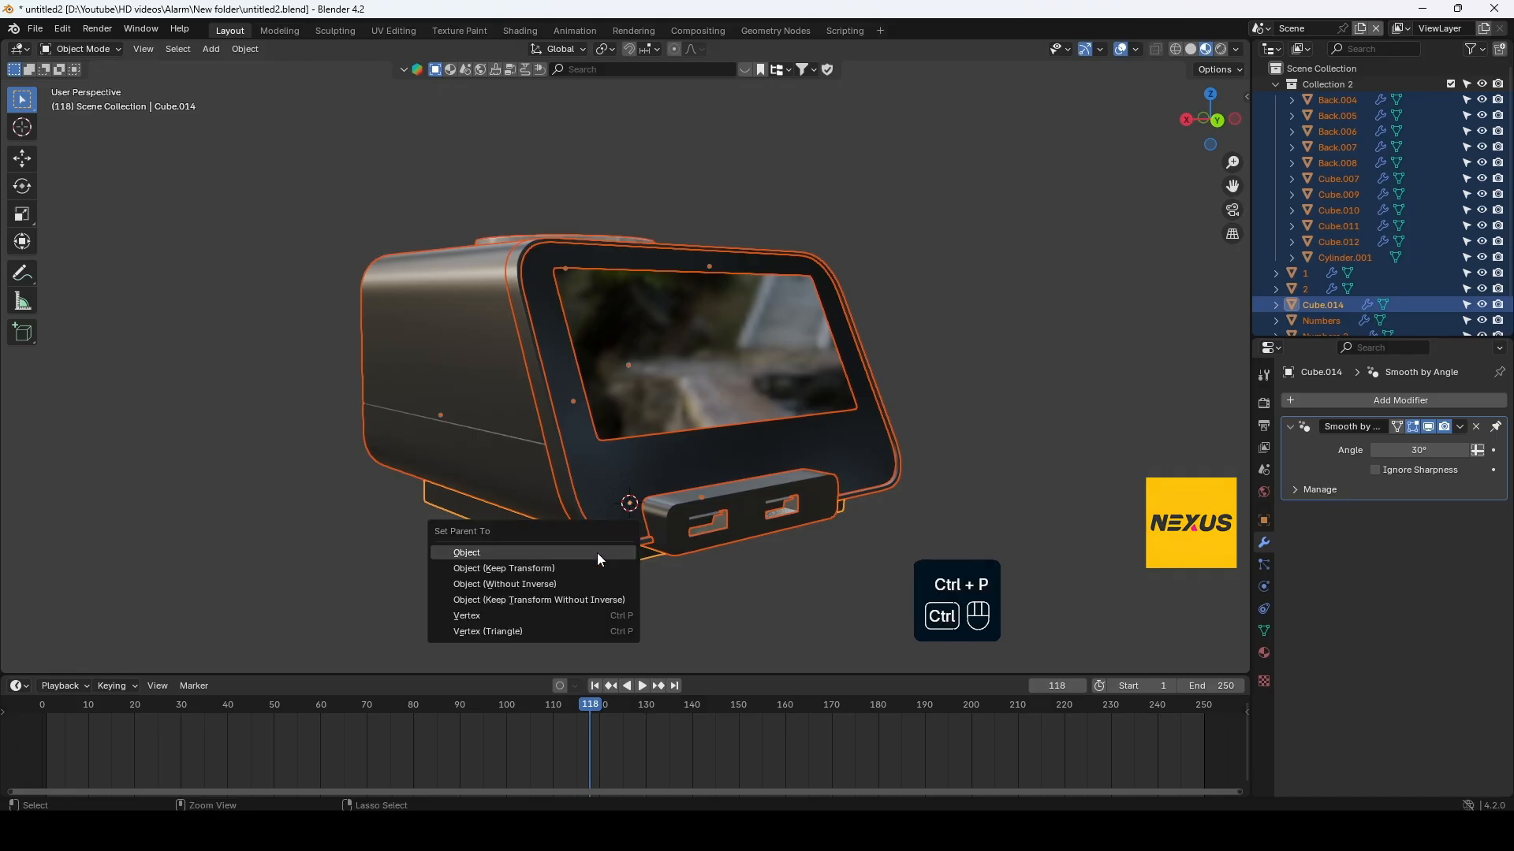
pyautogui.click(534, 567)
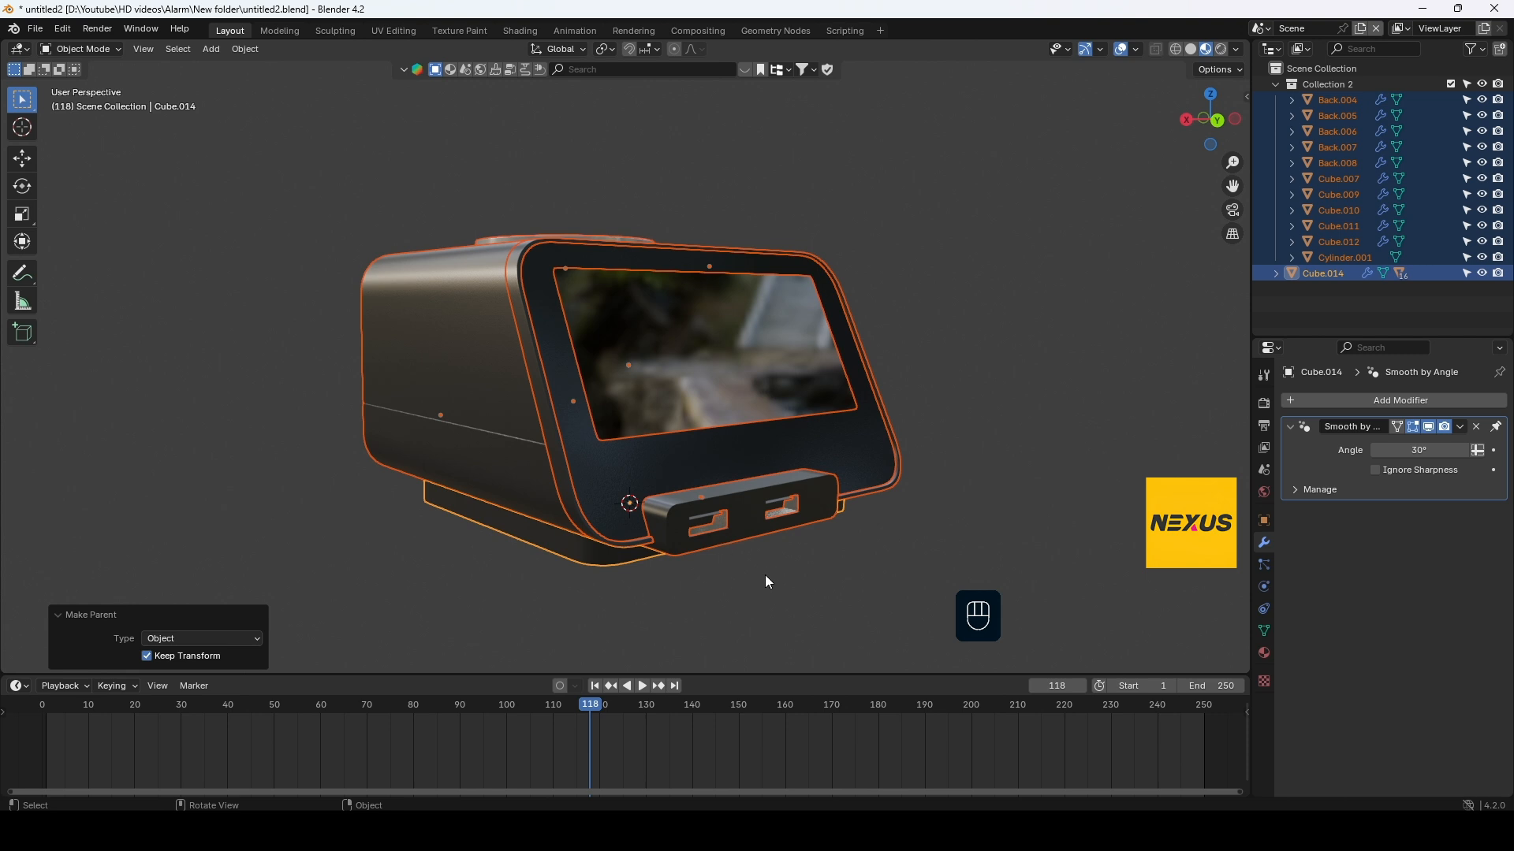
# Try moving the base block alone to test that the clock parts follow it, and cancel the move
pyautogui.click(693, 596)
pyautogui.click(581, 555)
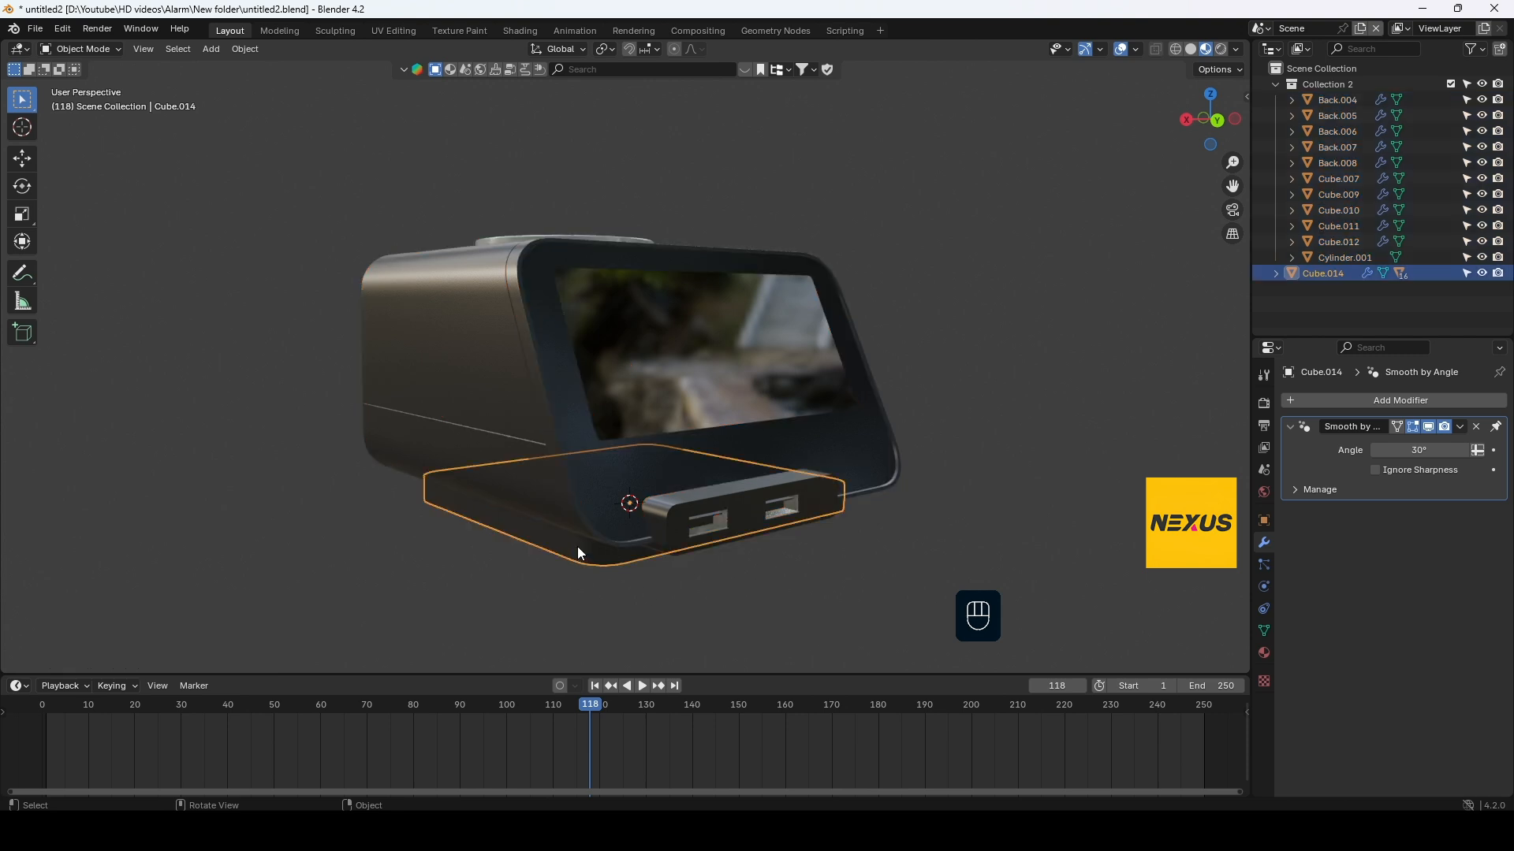
pyautogui.press('g')
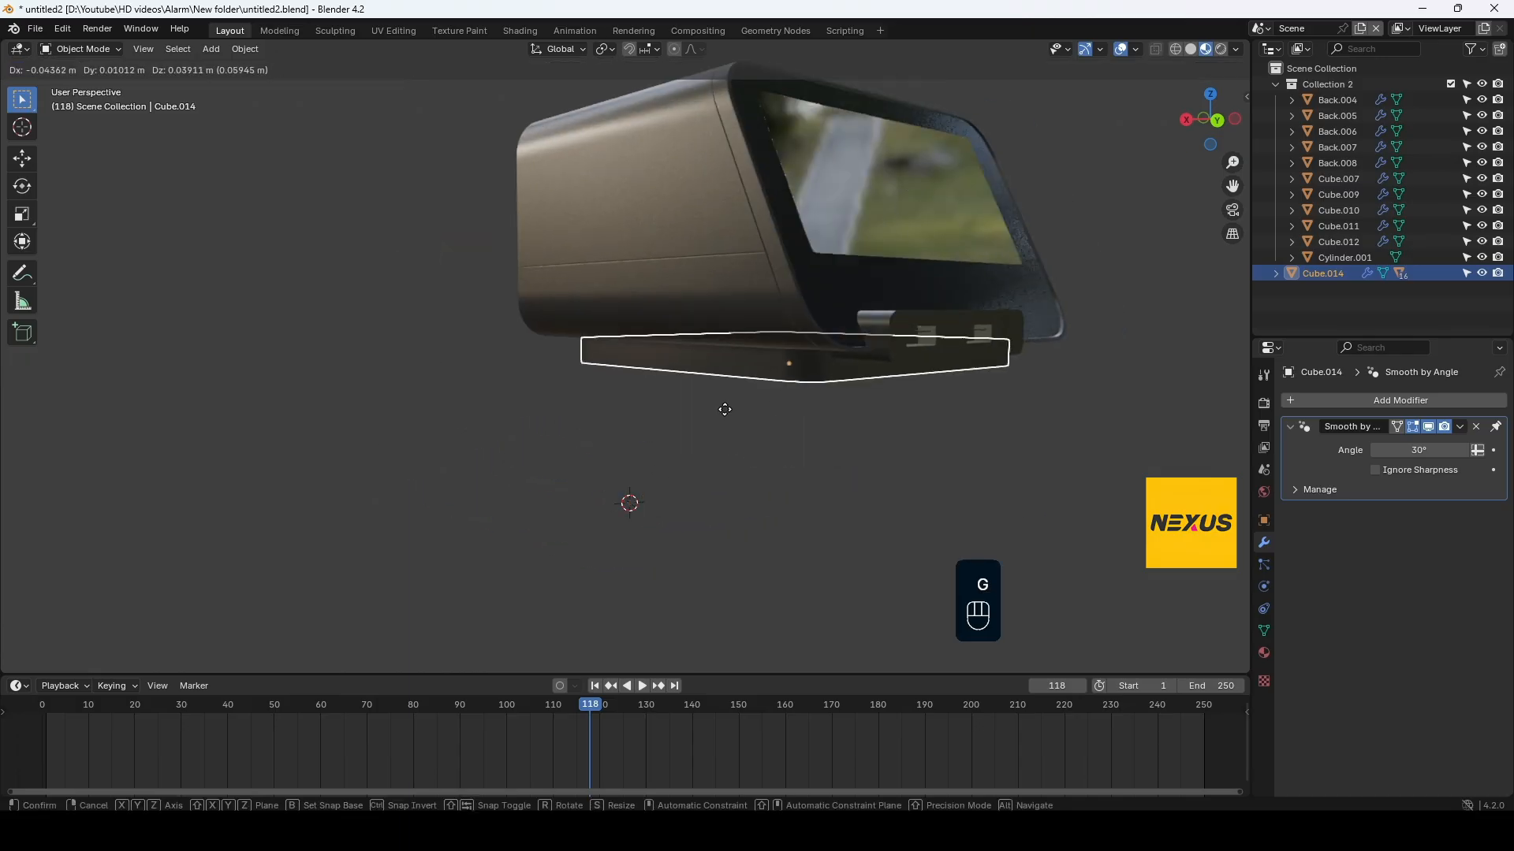
pyautogui.press('Escape')
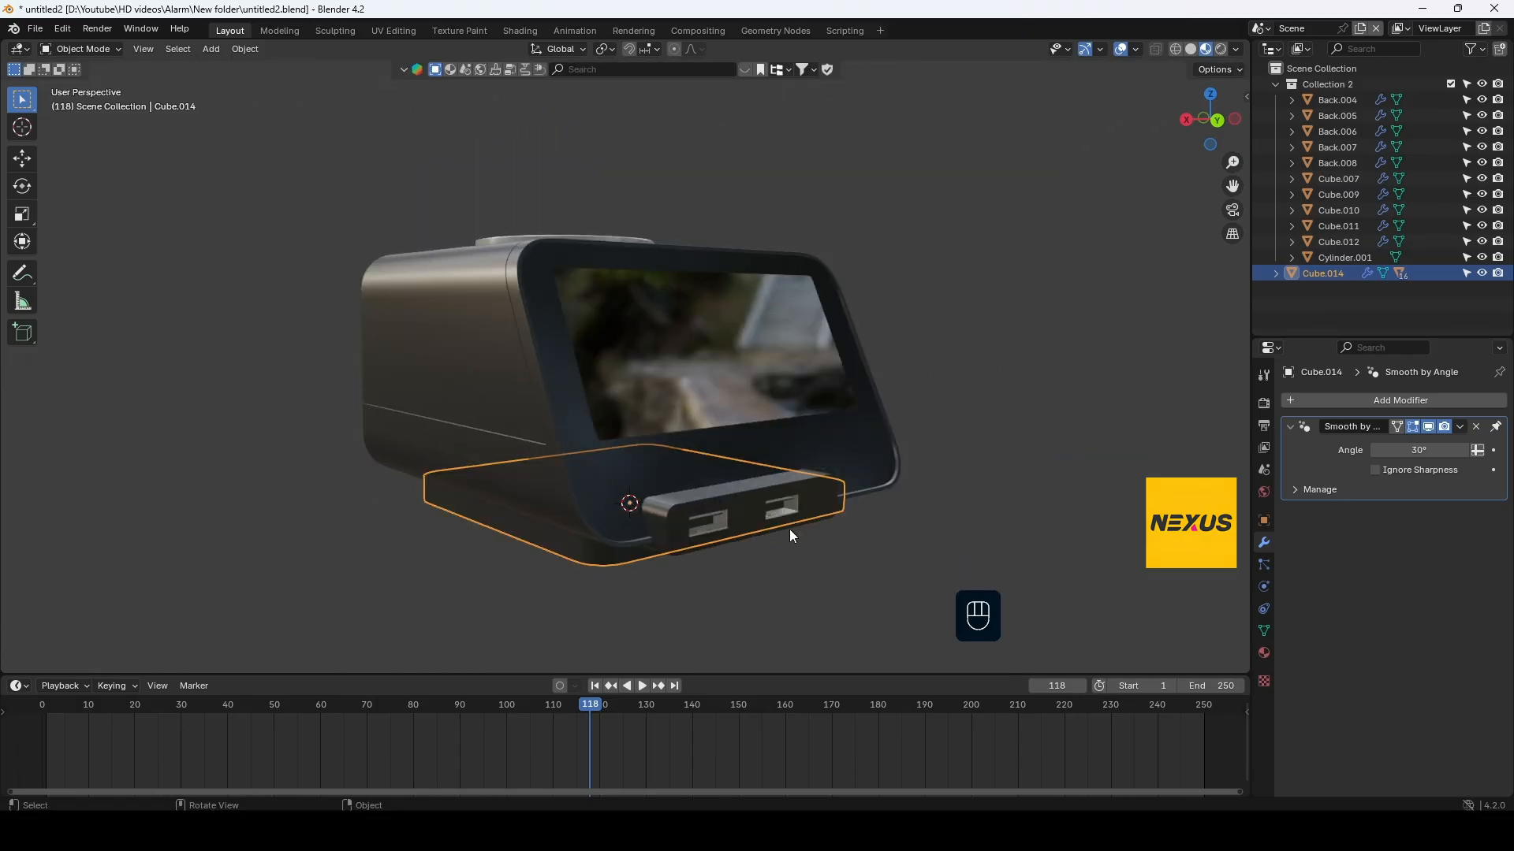
# Snap the 3D cursor to the world origin
pyautogui.hotkey('shift', 's')
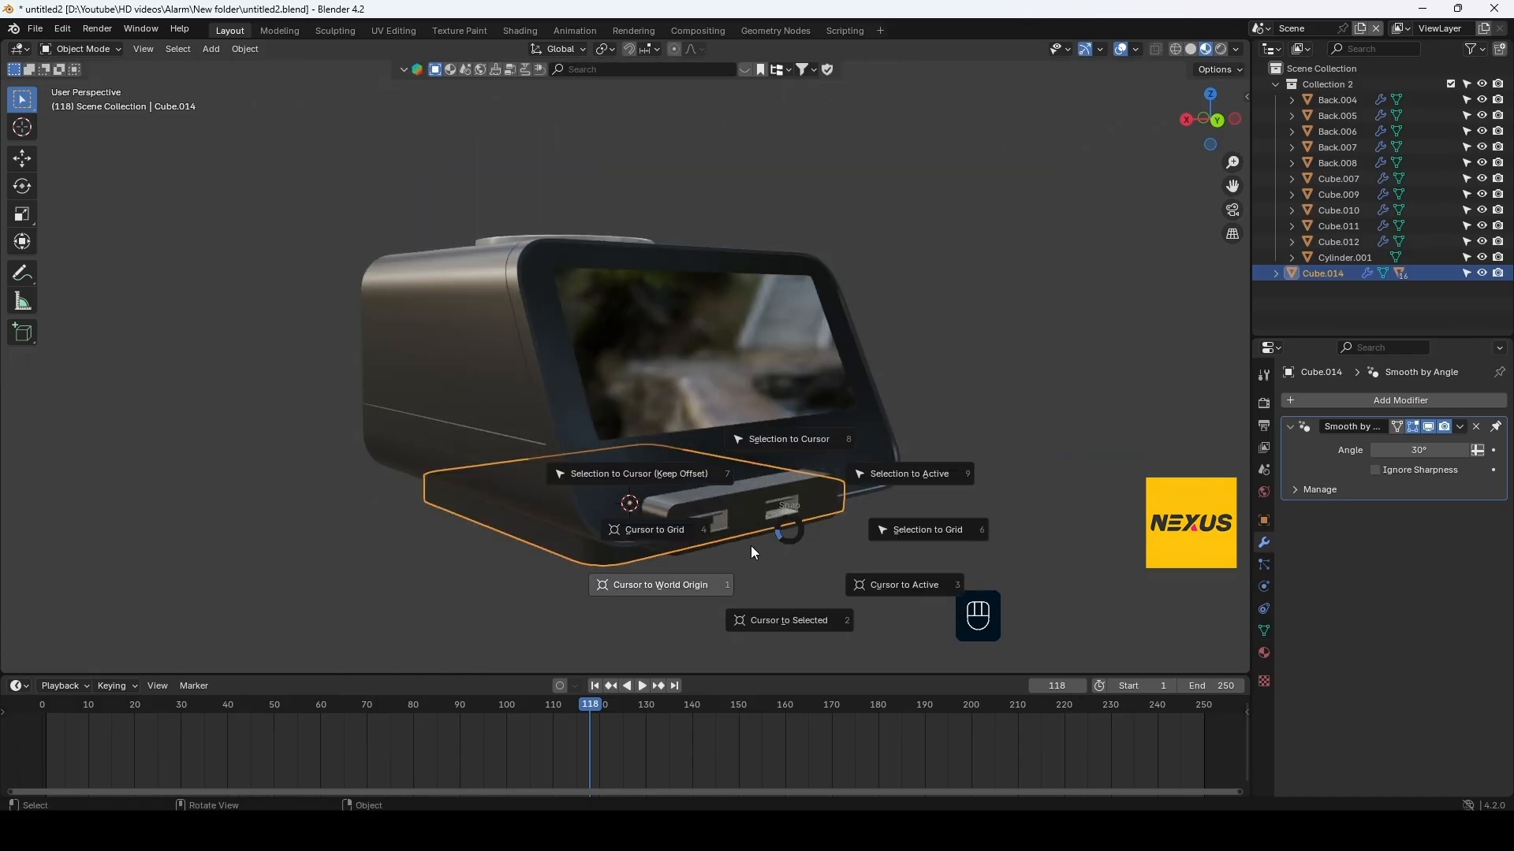
pyautogui.click(673, 585)
pyautogui.moveTo(787, 566)
pyautogui.mouseDown(button='middle')
pyautogui.moveTo(814, 494)
pyautogui.moveTo(780, 507)
pyautogui.moveTo(741, 603)
pyautogui.moveTo(630, 591)
pyautogui.moveTo(784, 592)
pyautogui.mouseUp(button='middle')
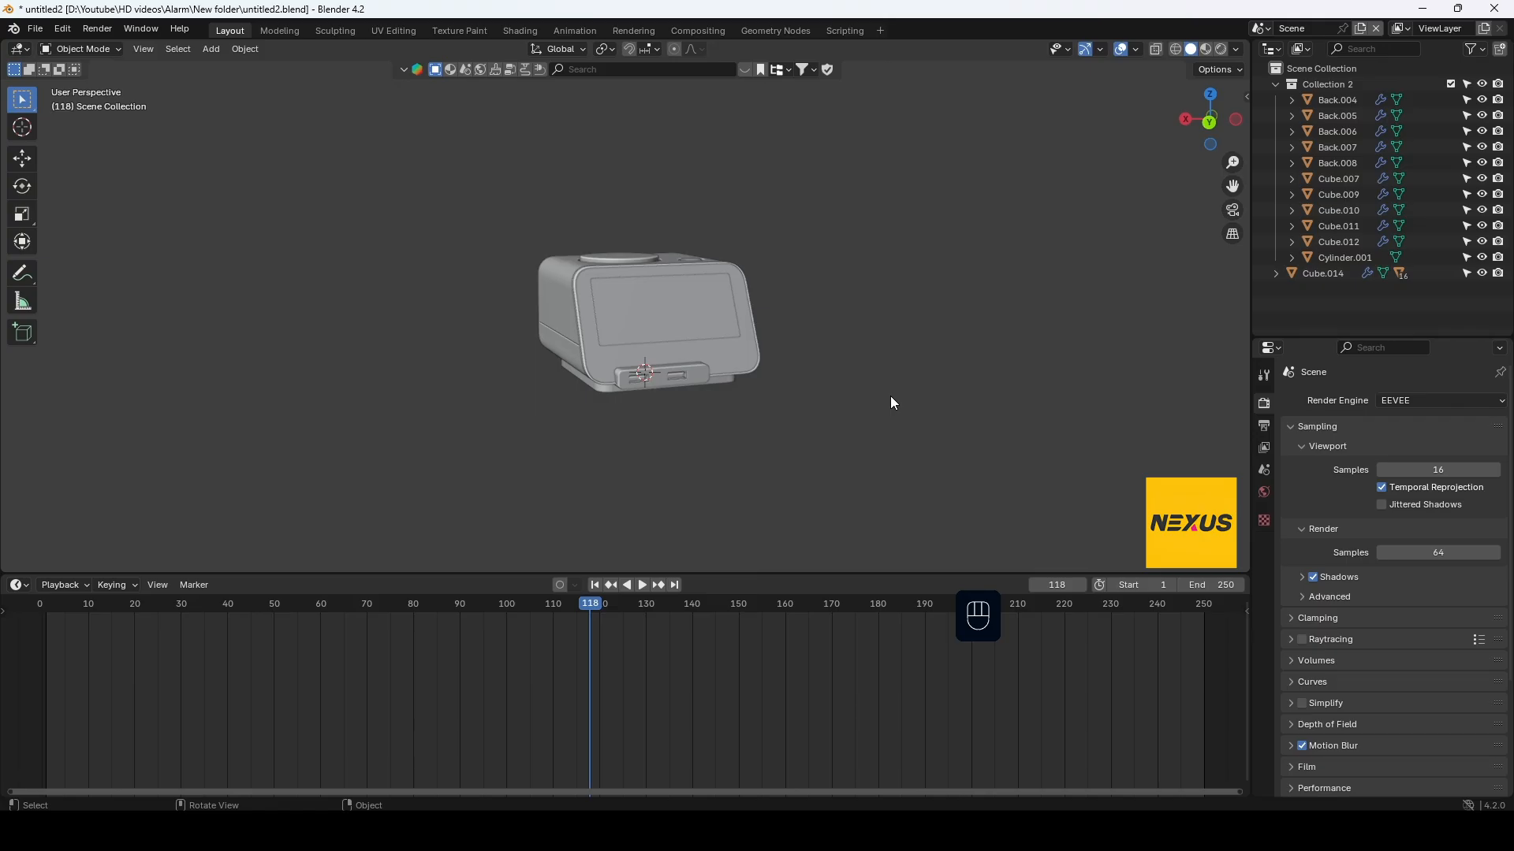
# Set the scene's render engine to Cycles
pyautogui.click(1426, 399)
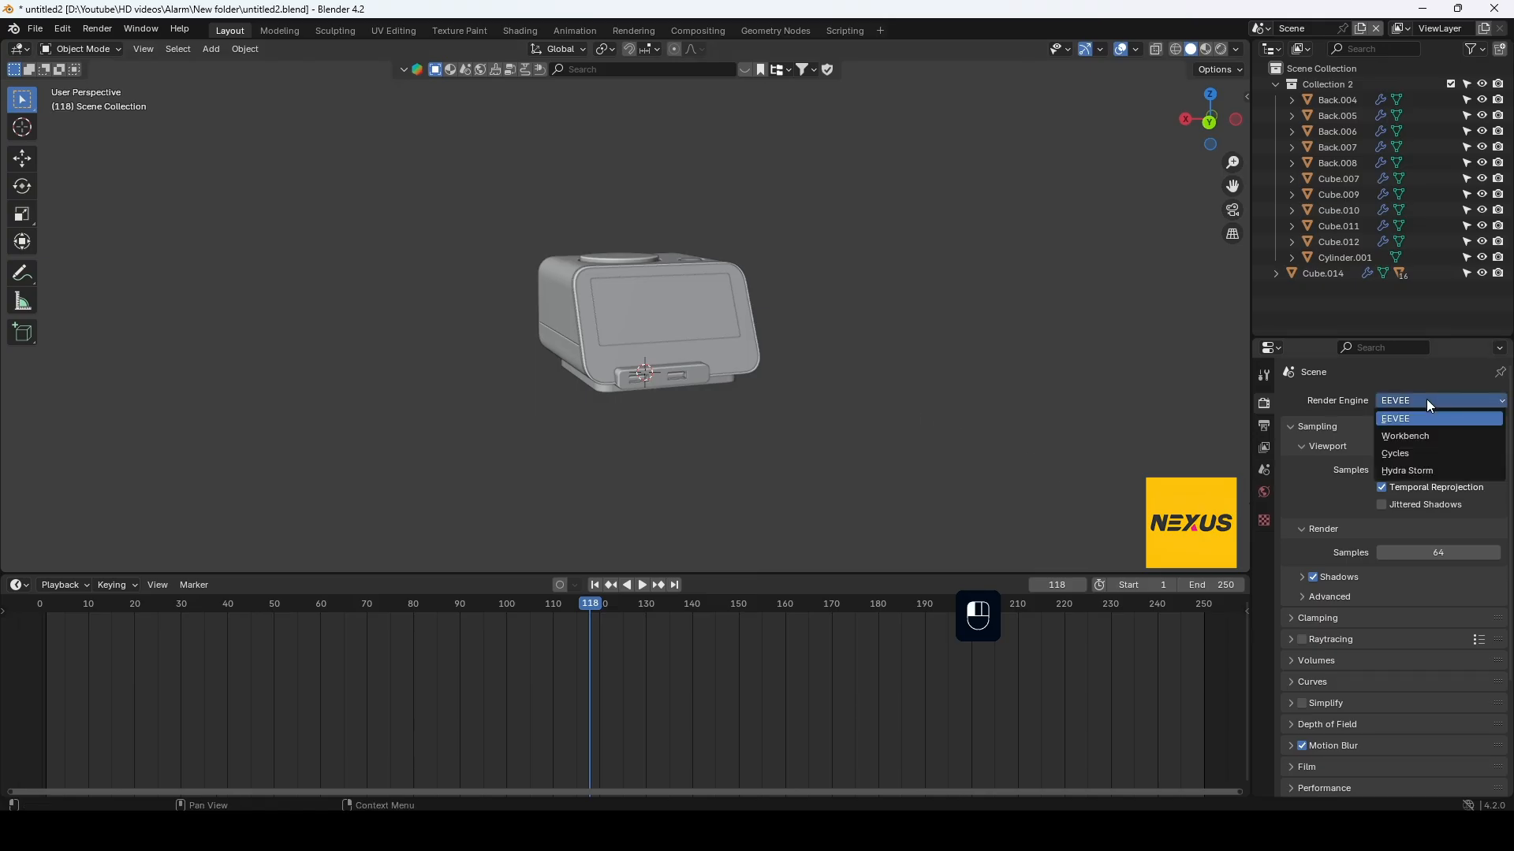
pyautogui.click(1423, 454)
pyautogui.scroll(2, 760, 439)
pyautogui.scroll(-3, 758, 435)
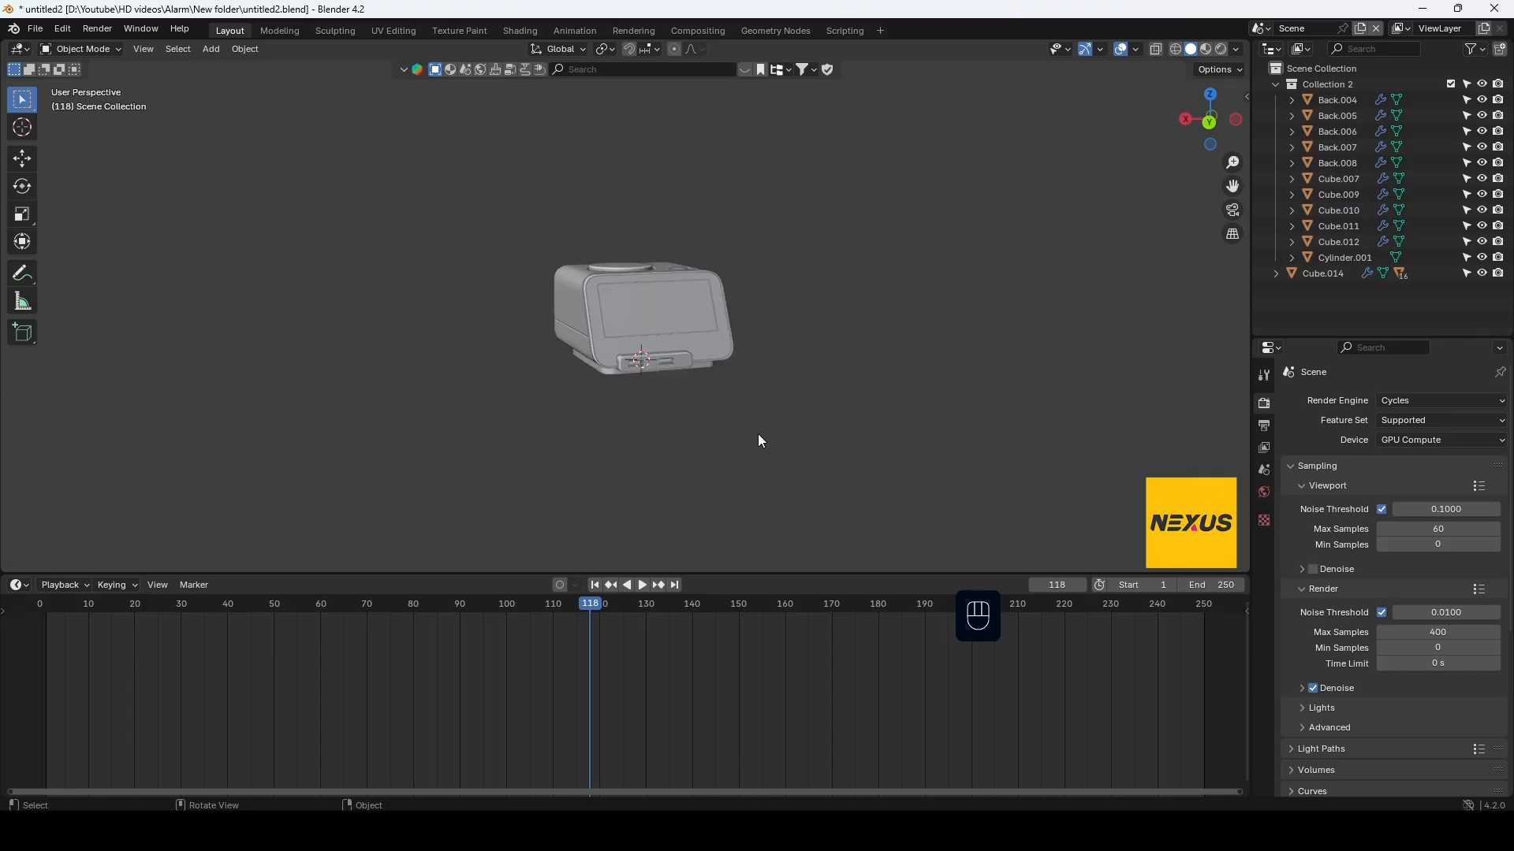
# Add a mesh plane at the world origin as the floor under the clock
pyautogui.hotkey('shift', 'a')
pyautogui.moveTo(759, 435)
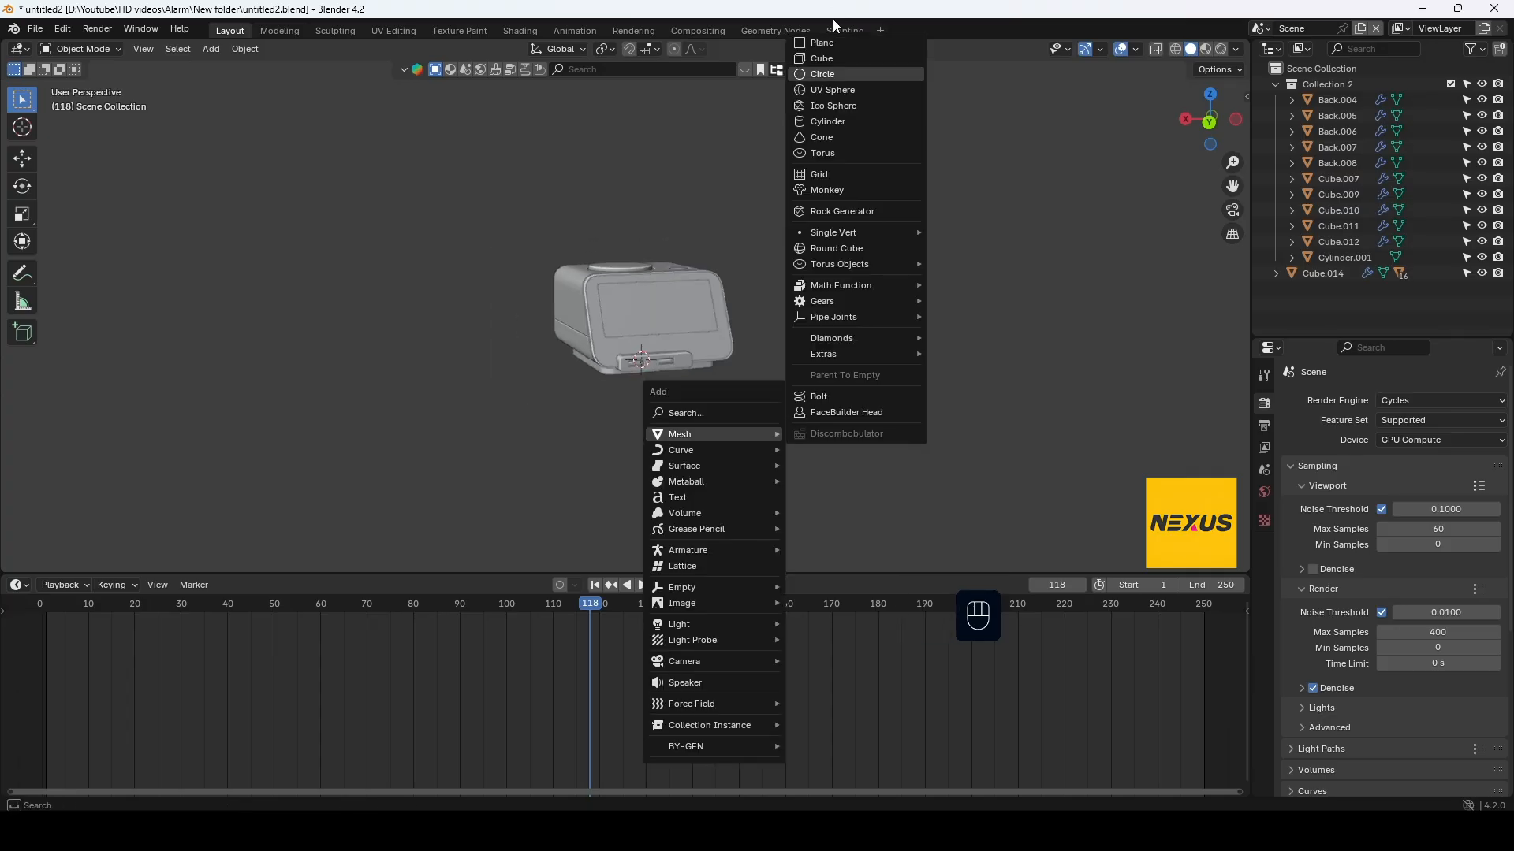
pyautogui.click(830, 44)
# Extrude the floor plane's rear edge upward along Z by about 0.54 m to form a back wall
pyautogui.moveTo(803, 376); pyautogui.dragTo(835, 424, button='middle')
pyautogui.press('Tab')
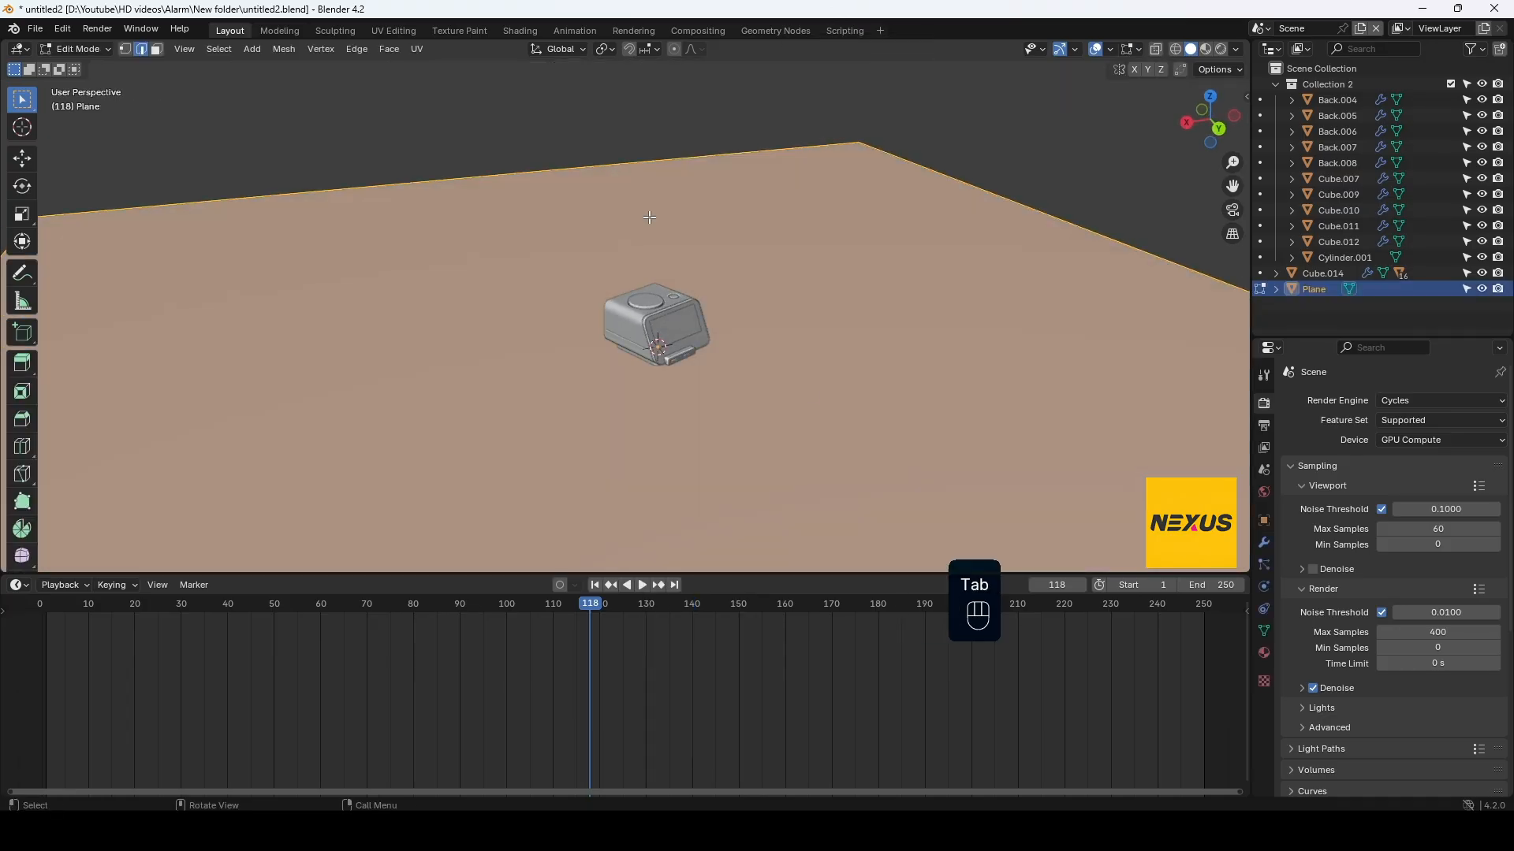
pyautogui.click(577, 149)
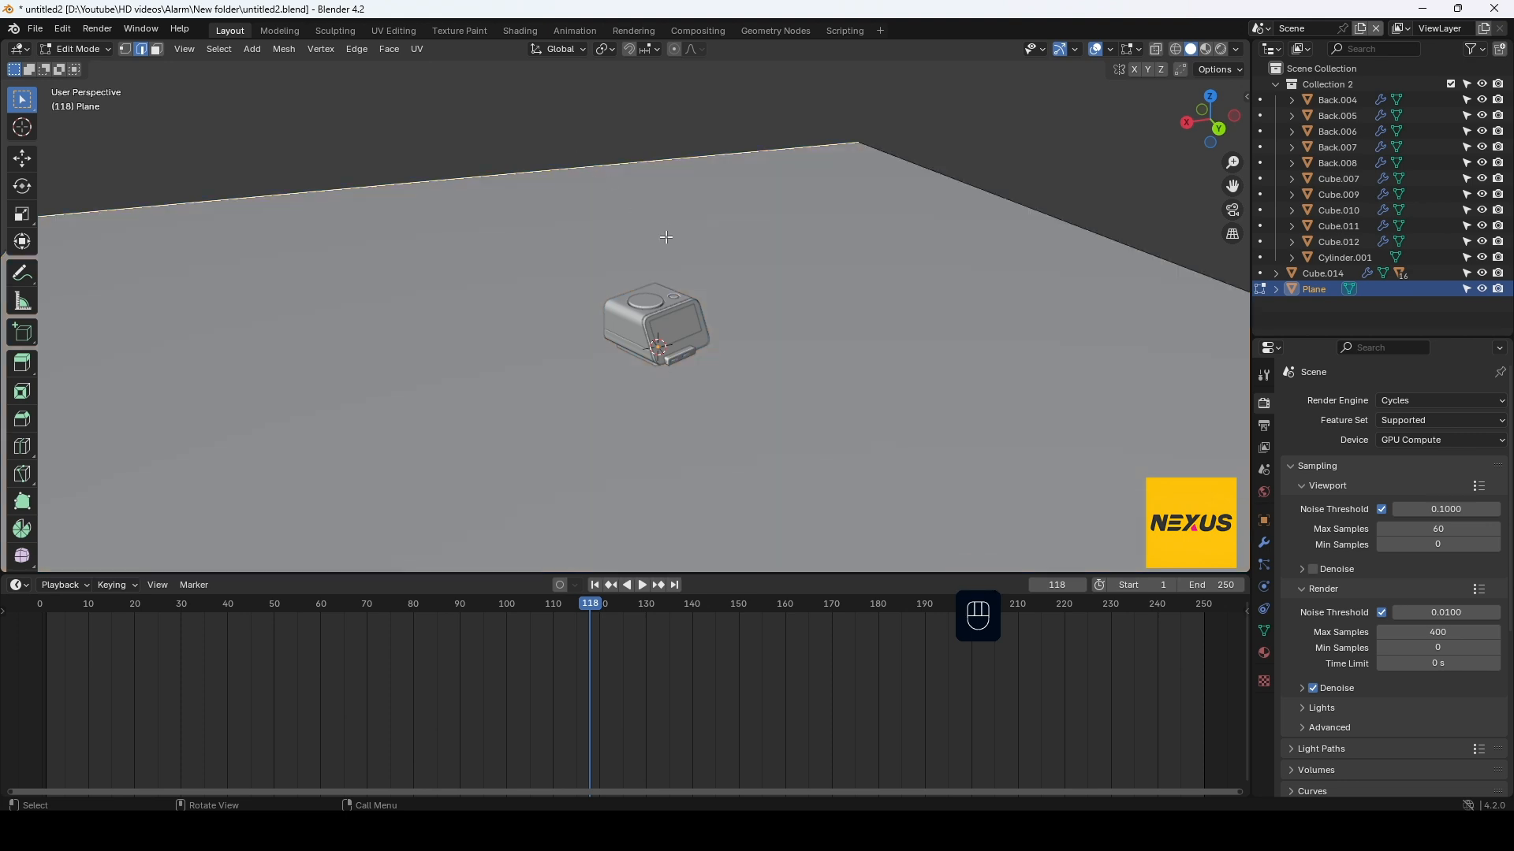
pyautogui.press('e')
pyautogui.press('z')
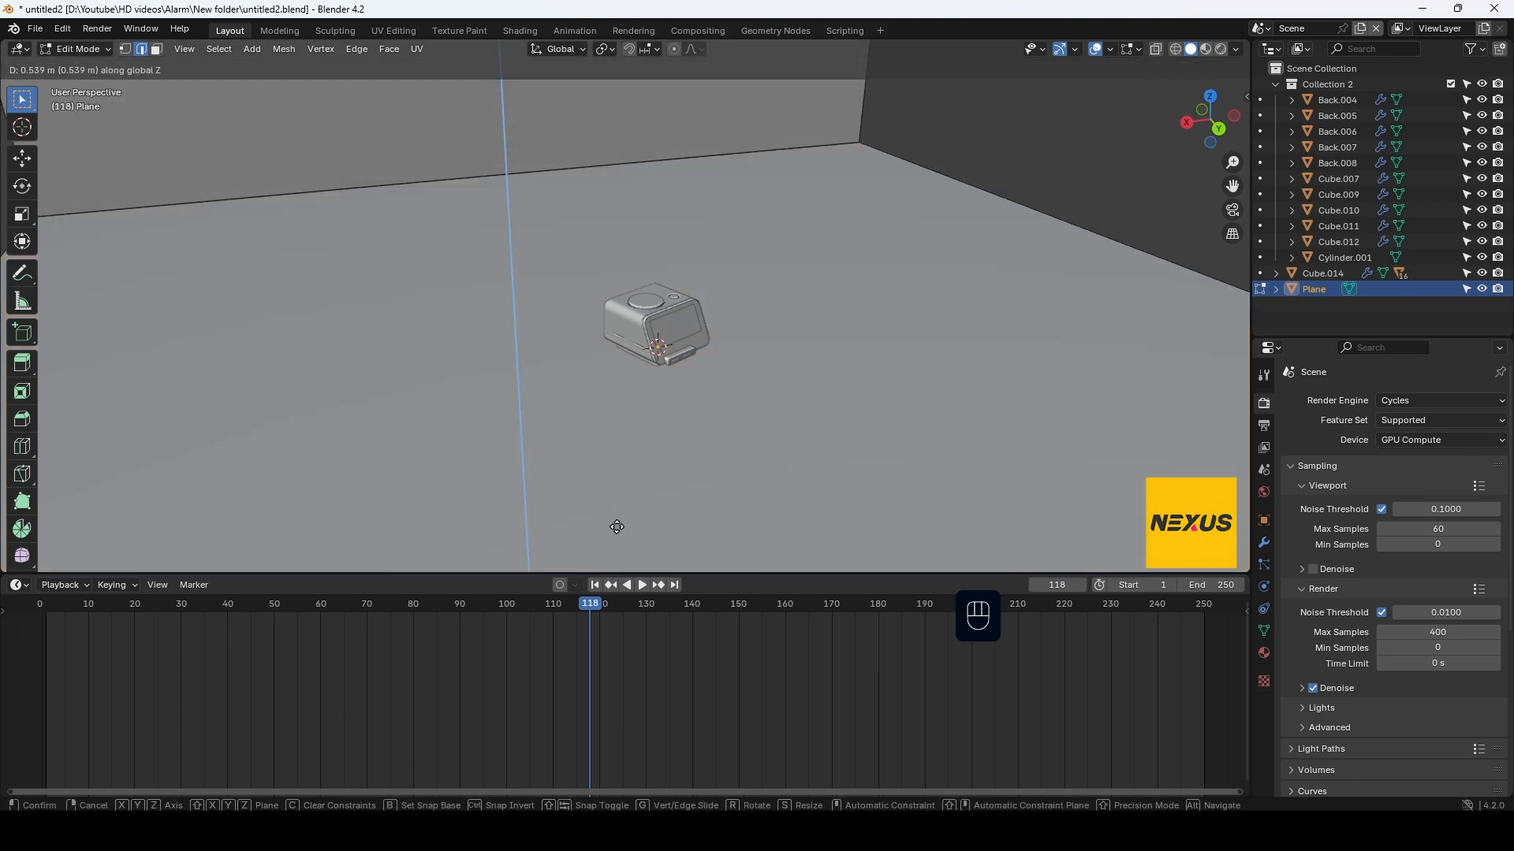
pyautogui.click(617, 527)
# Bevel the edge between the floor and the back wall with a width of about 0.41 m and 6 segments
pyautogui.click(571, 180)
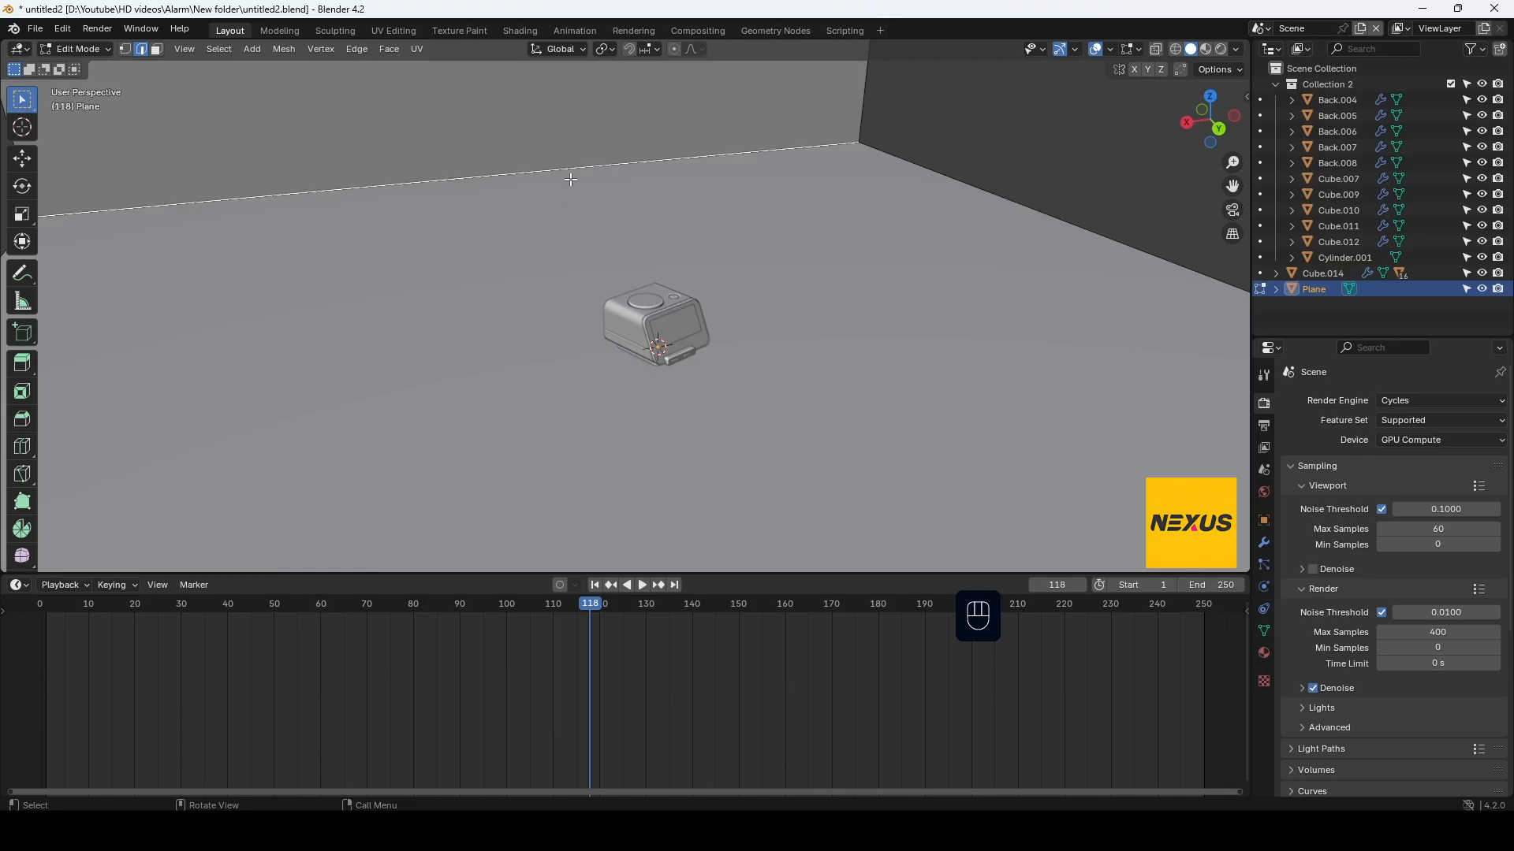
pyautogui.hotkey('ctrl', 'b')
pyautogui.scroll(5, 670, 288)
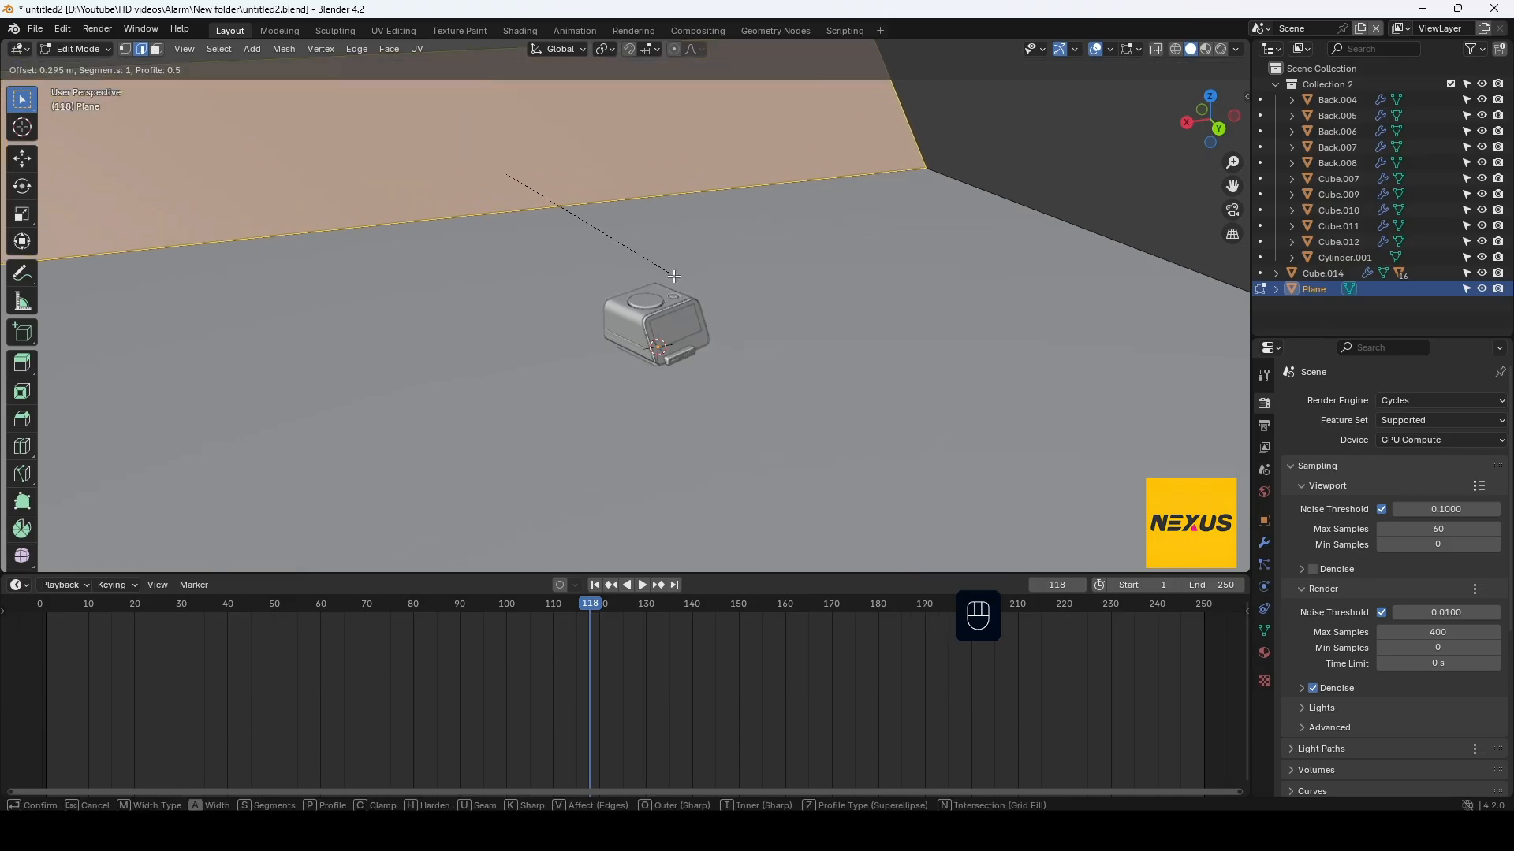
pyautogui.click(704, 304)
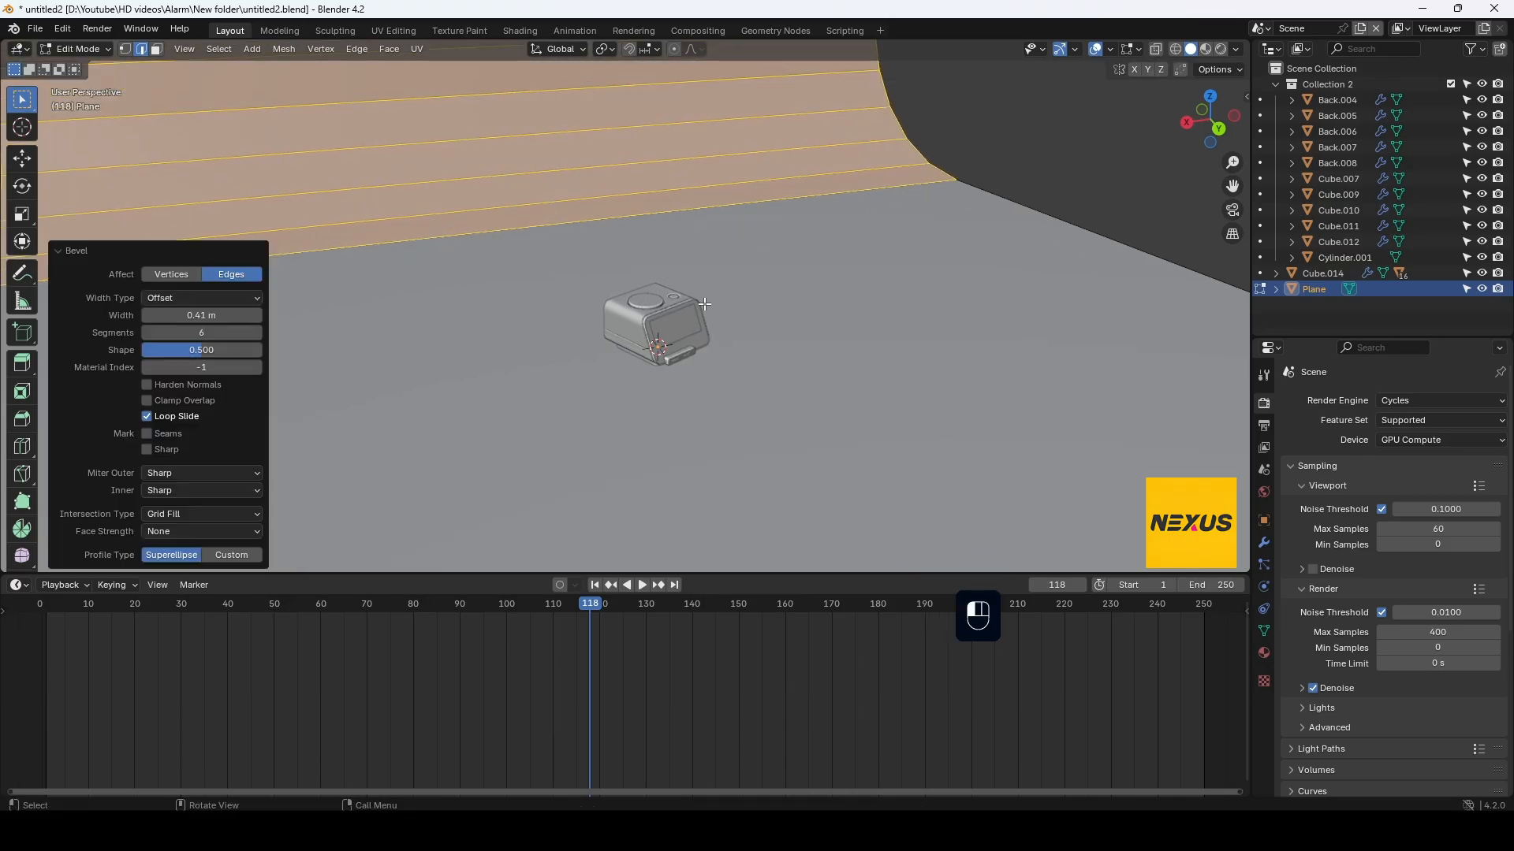
# Leave mesh editing and apply Shade Smooth to the curved backdrop plane
pyautogui.press('Tab')
pyautogui.rightClick(760, 290)
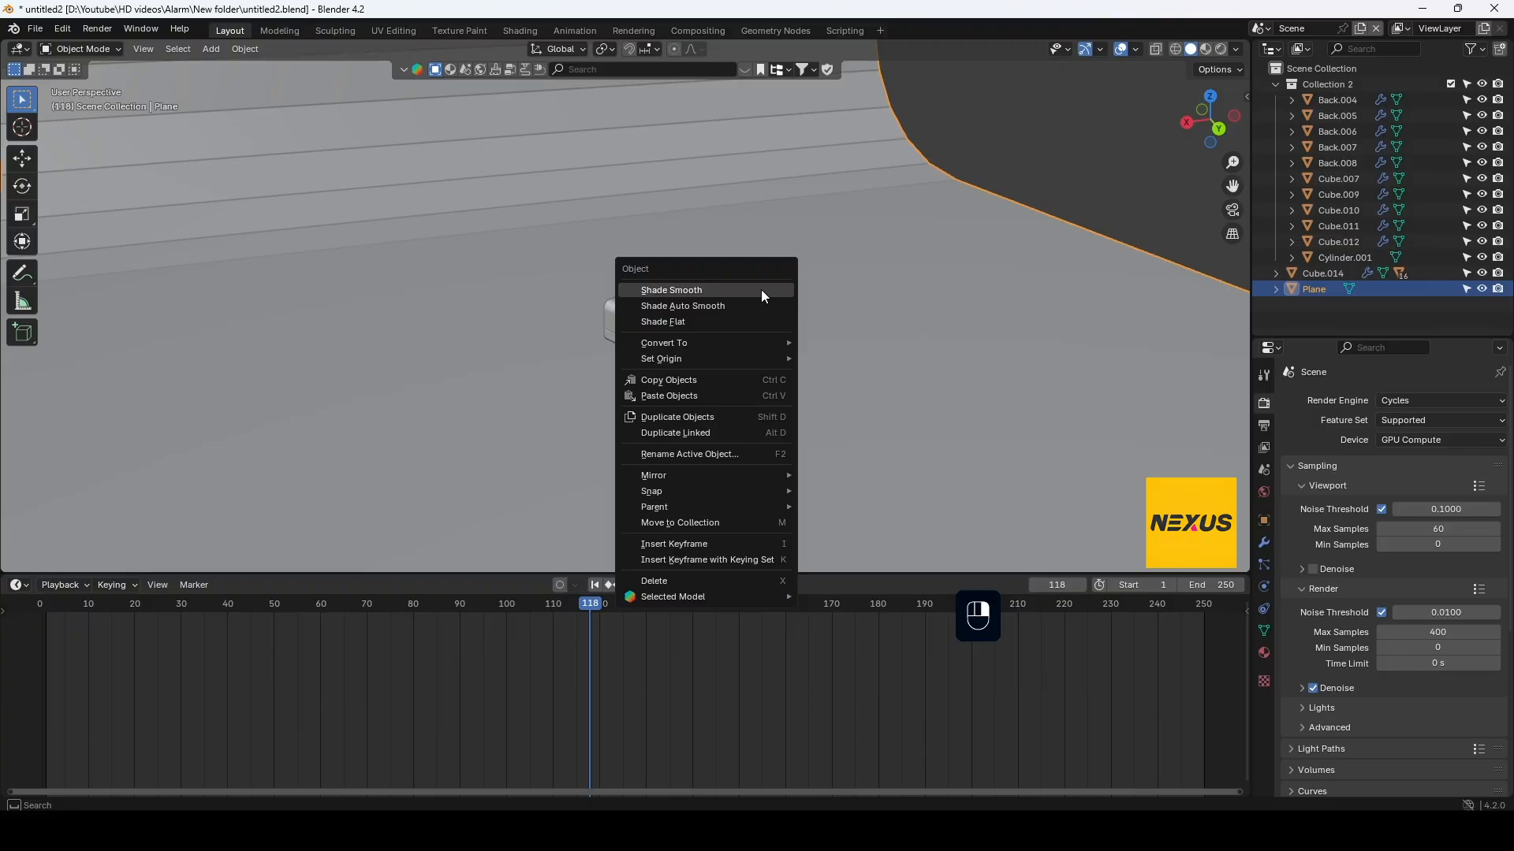
pyautogui.click(760, 290)
pyautogui.scroll(-2, 793, 358)
pyautogui.scroll(-1, 794, 358)
pyautogui.moveTo(793, 358)
pyautogui.mouseDown(button='middle')
pyautogui.moveTo(776, 386)
pyautogui.moveTo(762, 378)
pyautogui.moveTo(773, 366)
pyautogui.mouseUp(button='middle')
pyautogui.scroll(3, 774, 367)
pyautogui.scroll(5, 774, 370)
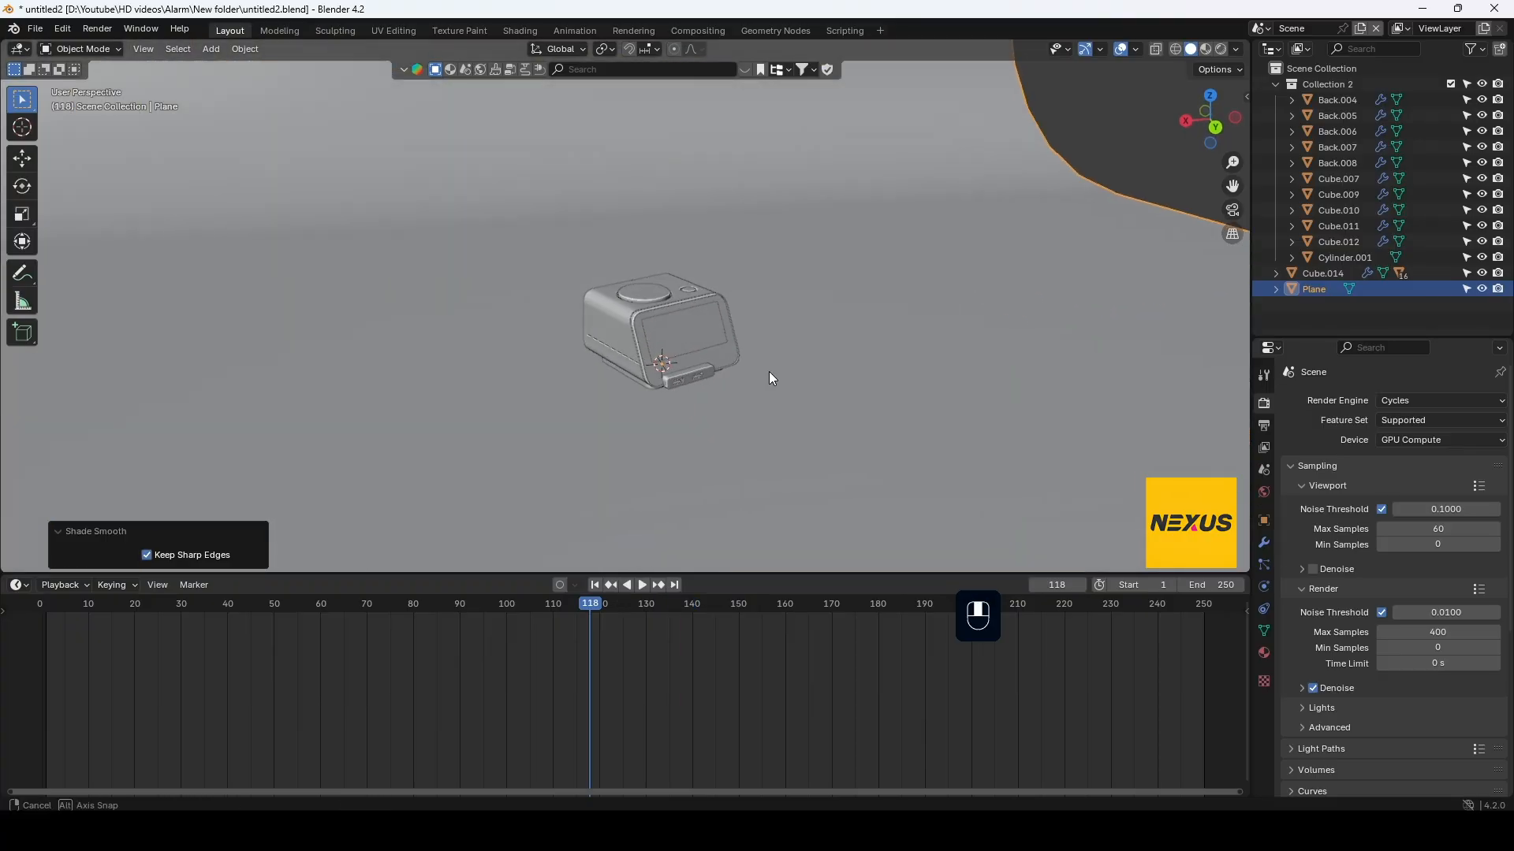
pyautogui.scroll(1, 767, 377)
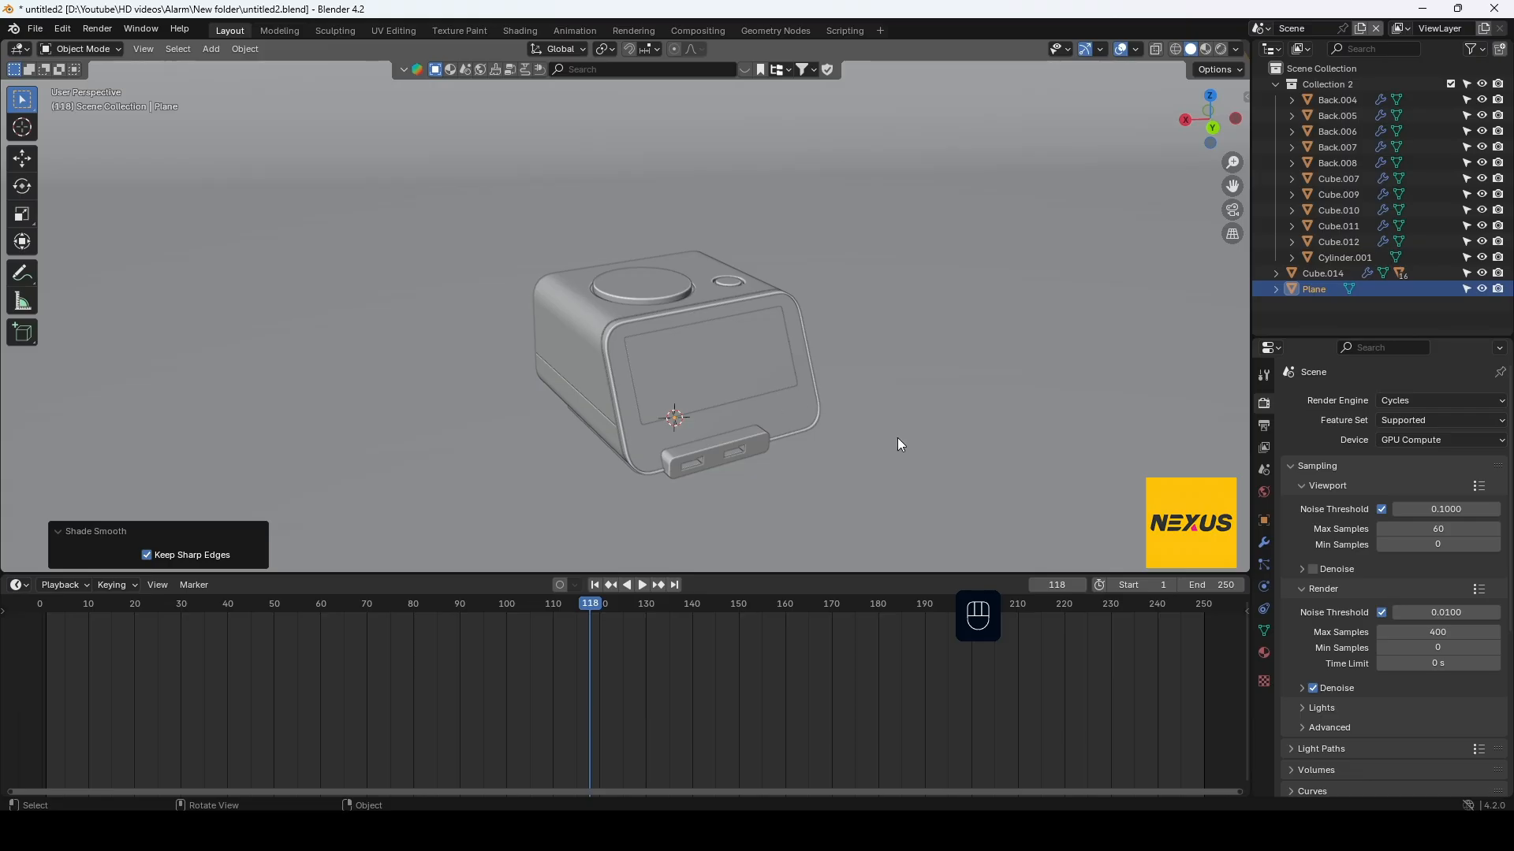
pyautogui.moveTo(897, 437); pyautogui.dragTo(892, 423, button='middle')
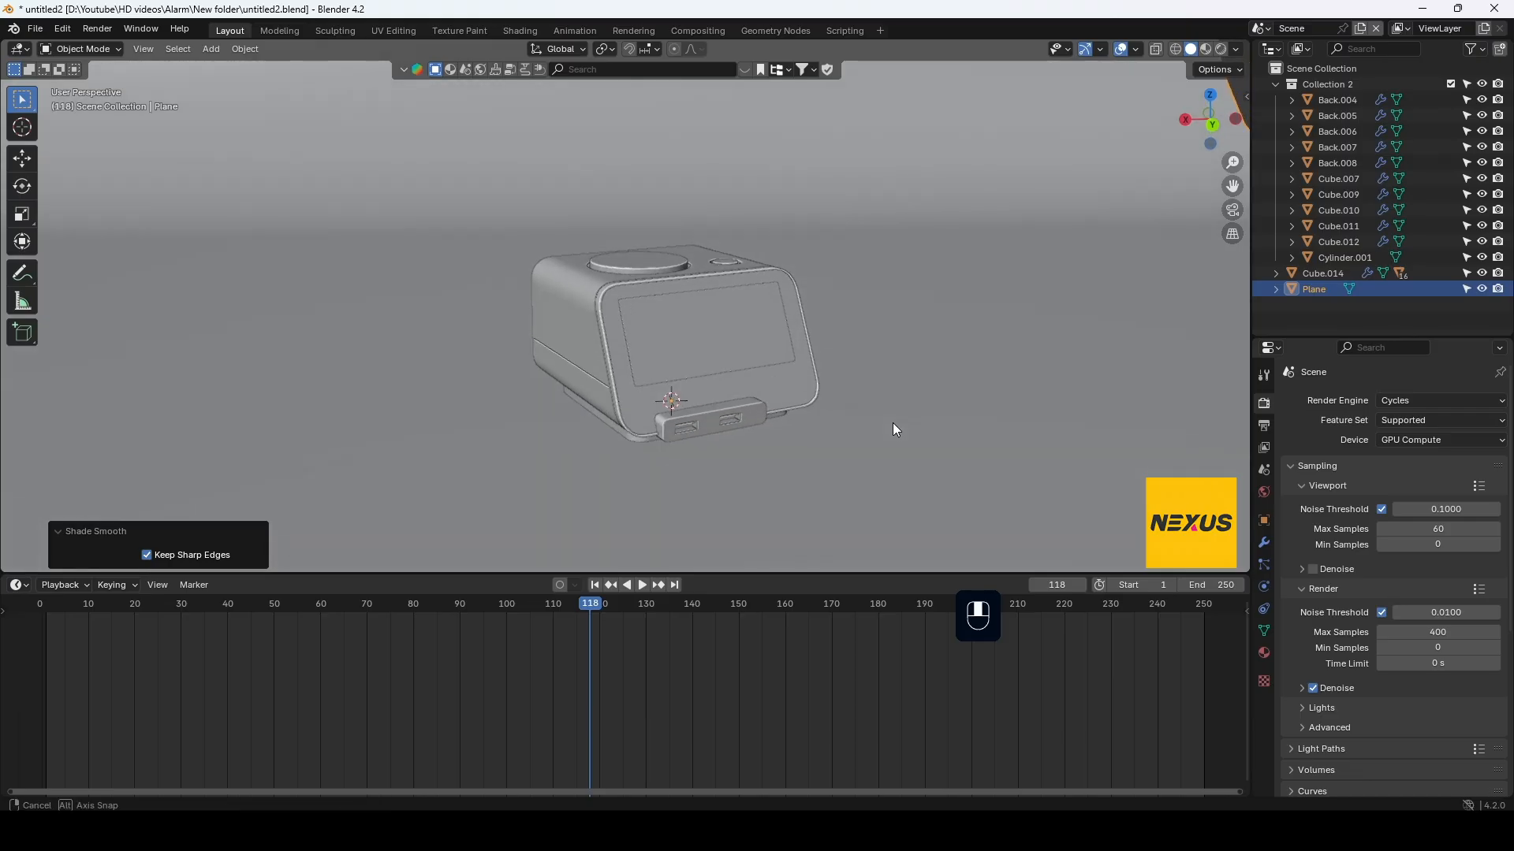
# Replace the timeline with the Shader Editor, create a new material for the backdrop plane, and delete its Principled BSDF node
pyautogui.click(19, 585)
pyautogui.click(62, 731)
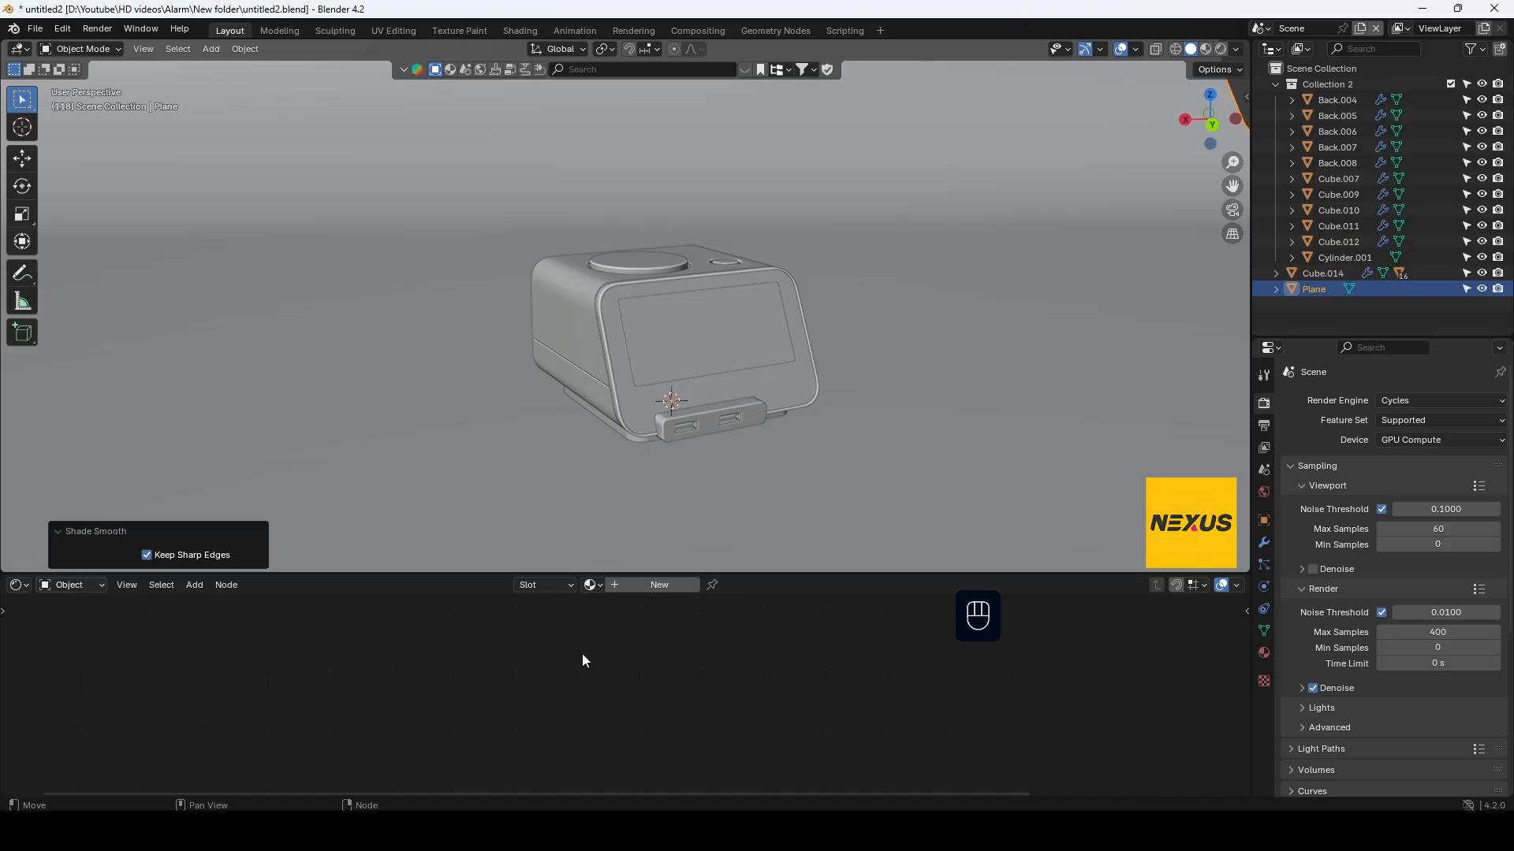
pyautogui.click(653, 585)
pyautogui.moveTo(928, 679); pyautogui.dragTo(976, 651, button='middle')
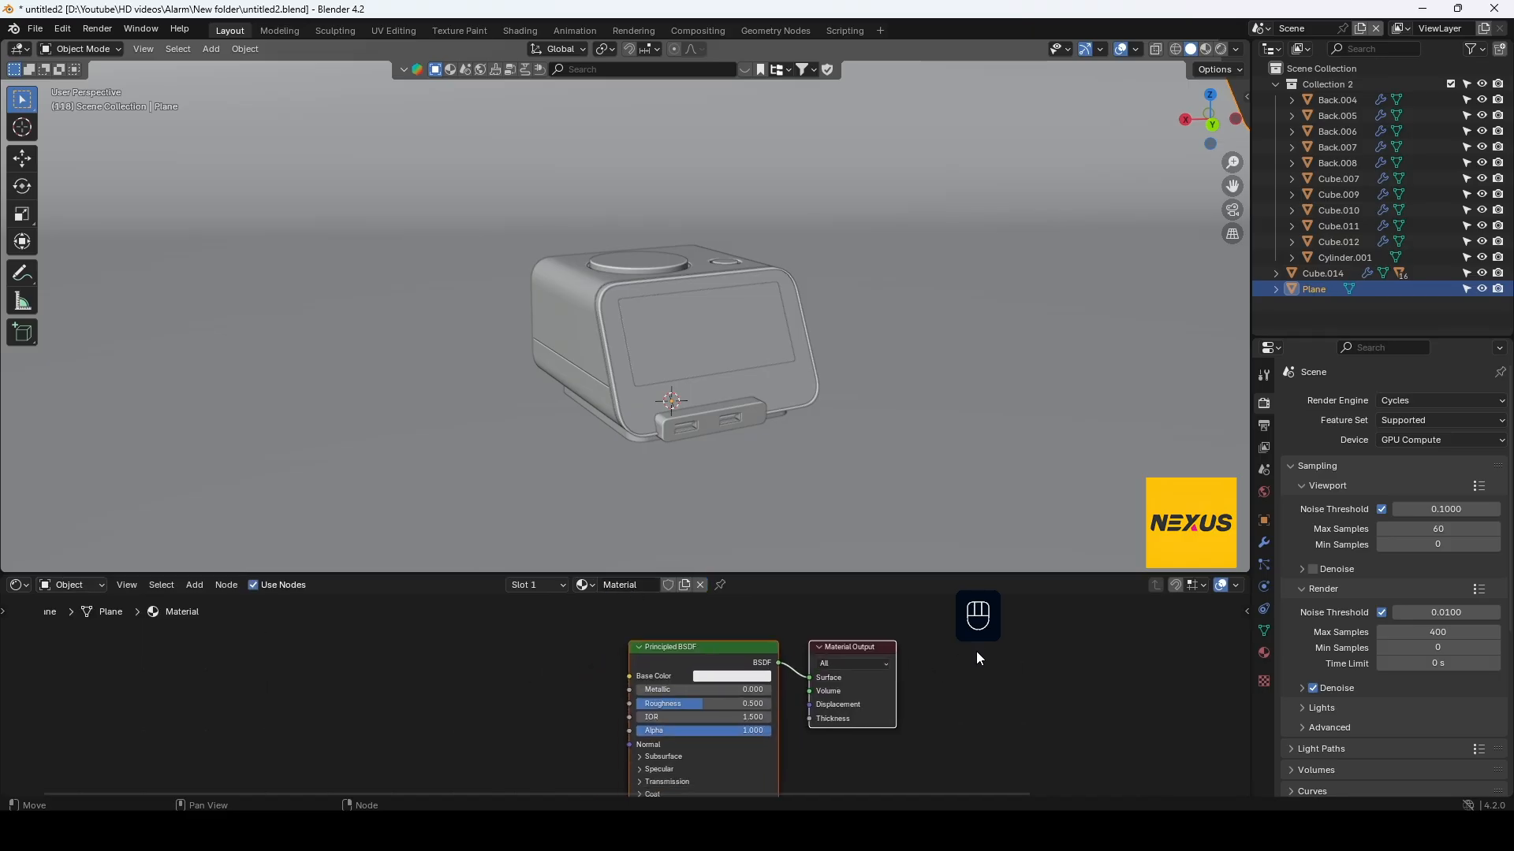
pyautogui.click(701, 662)
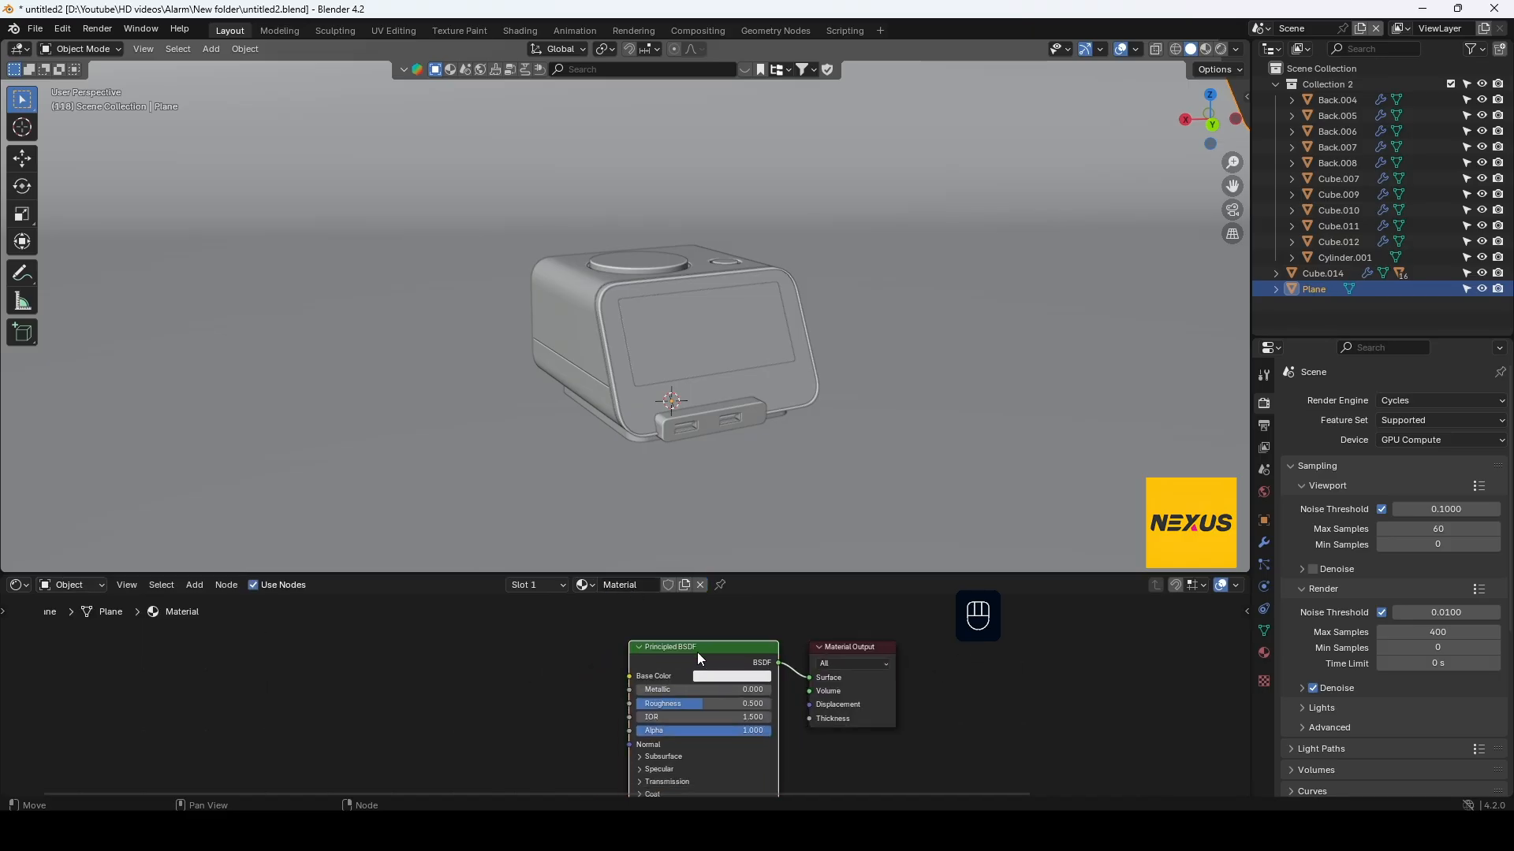
pyautogui.press('Delete')
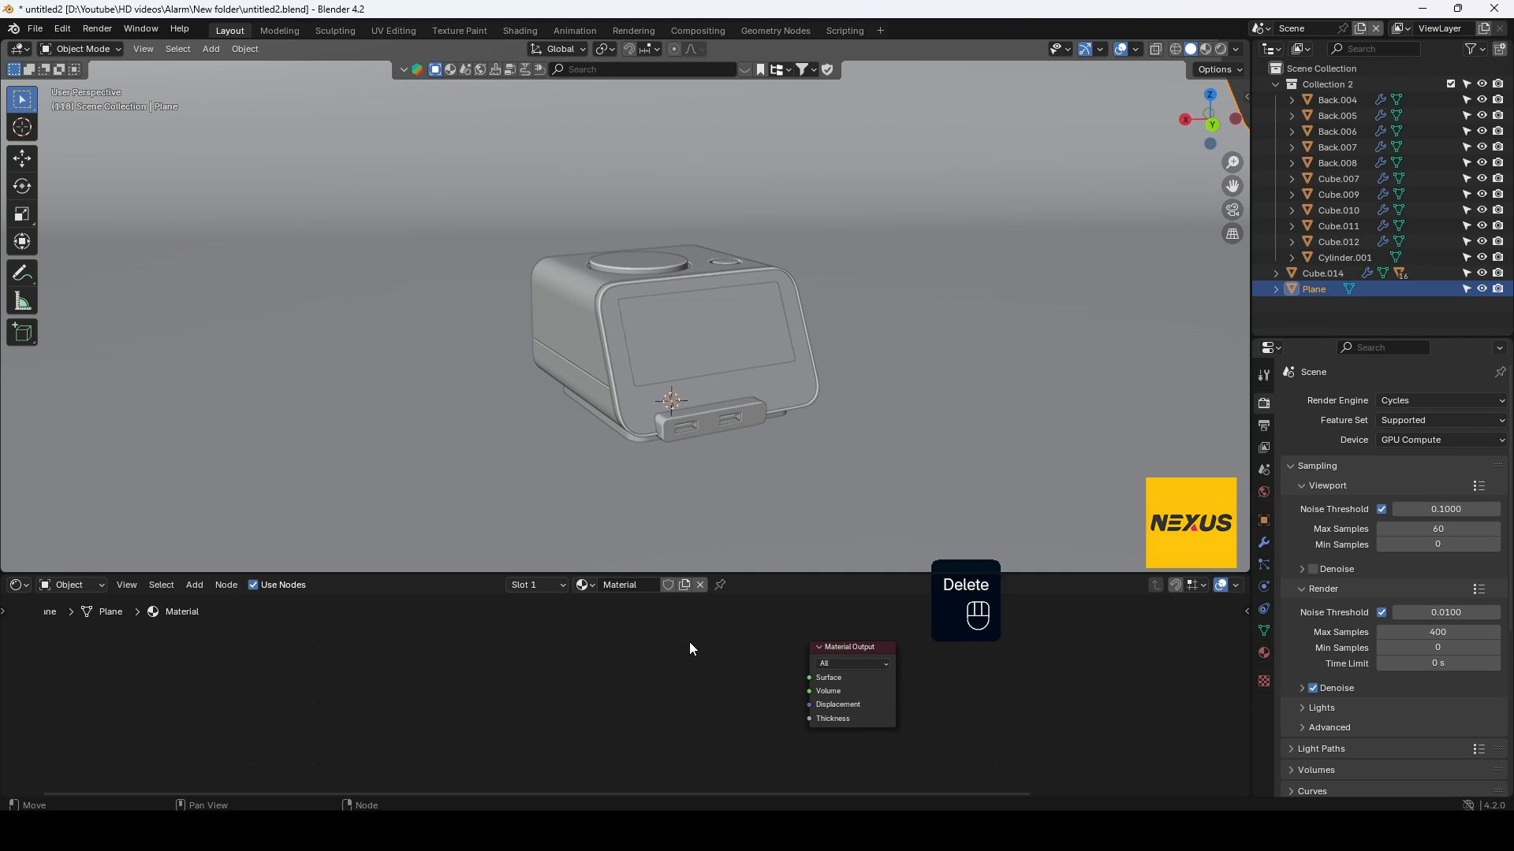
# Add an Ambient Occlusion node on the input side of the backdrop's material graph
pyautogui.hotkey('shift', 'a')
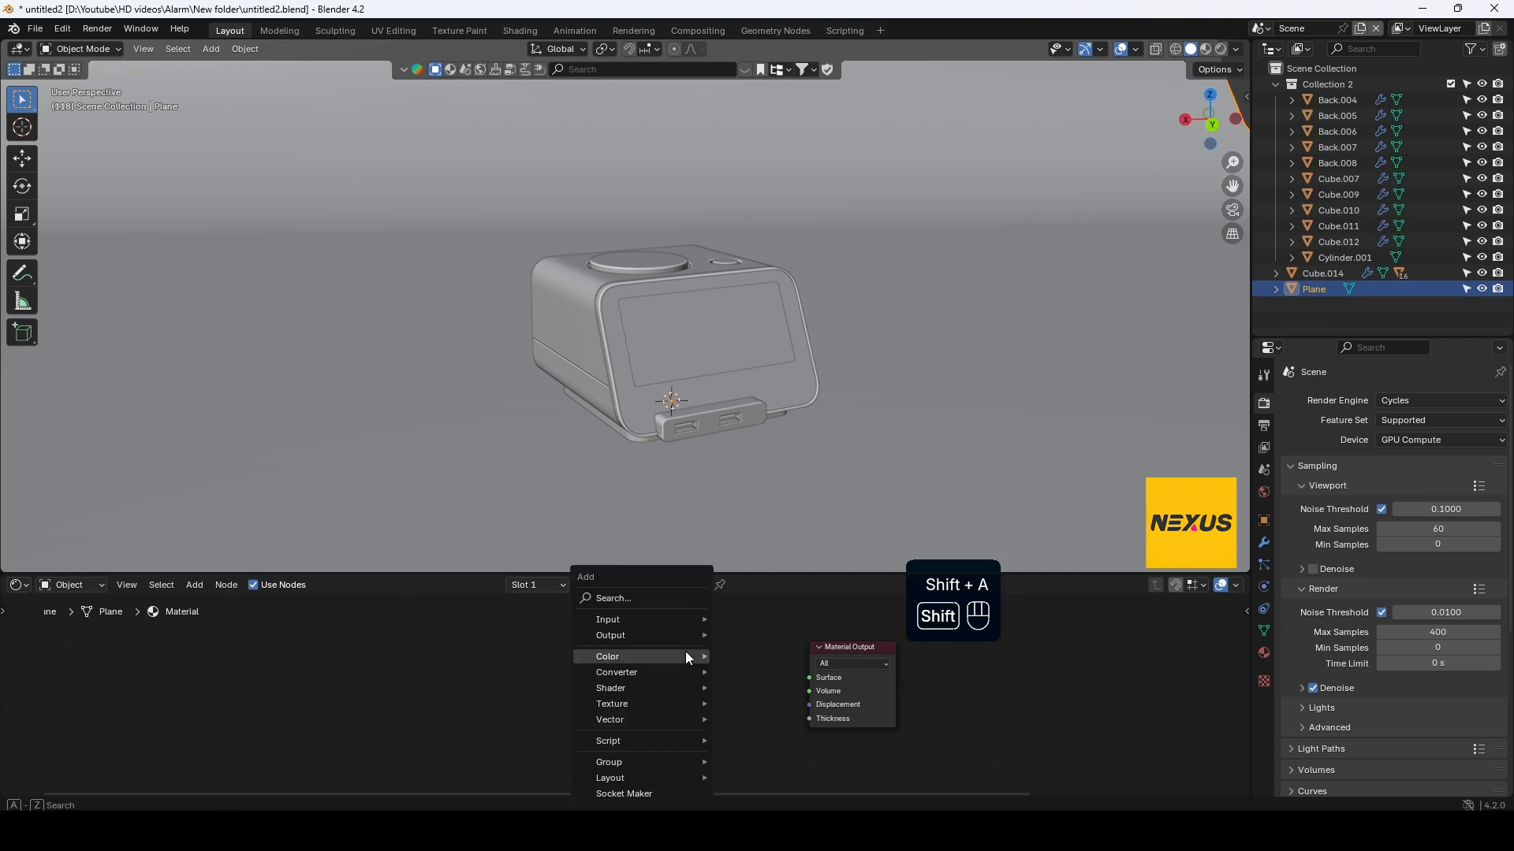
pyautogui.click(672, 598)
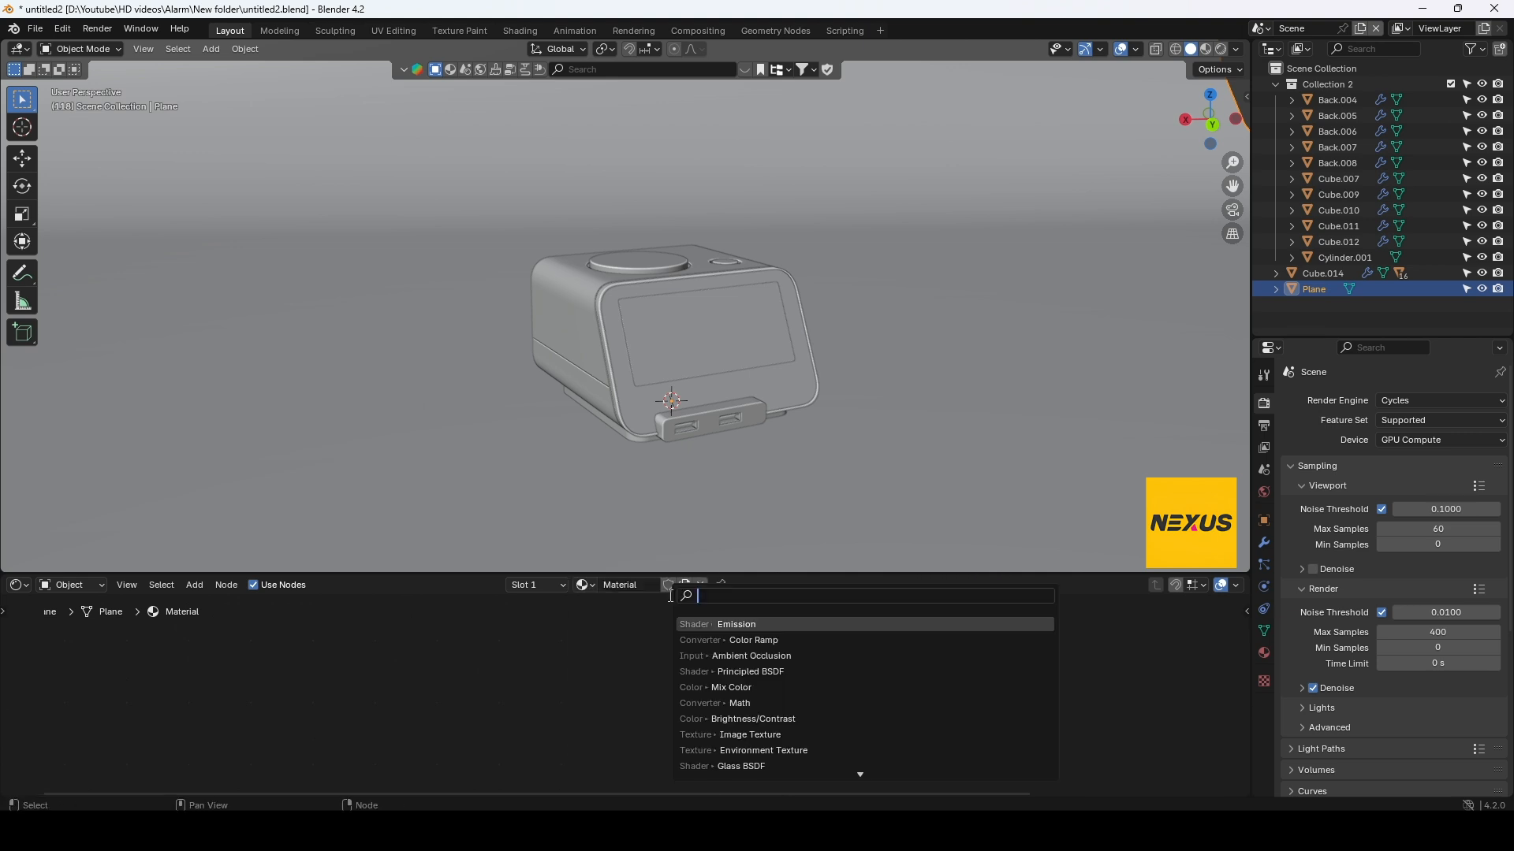
pyautogui.click(760, 655)
pyautogui.click(481, 646)
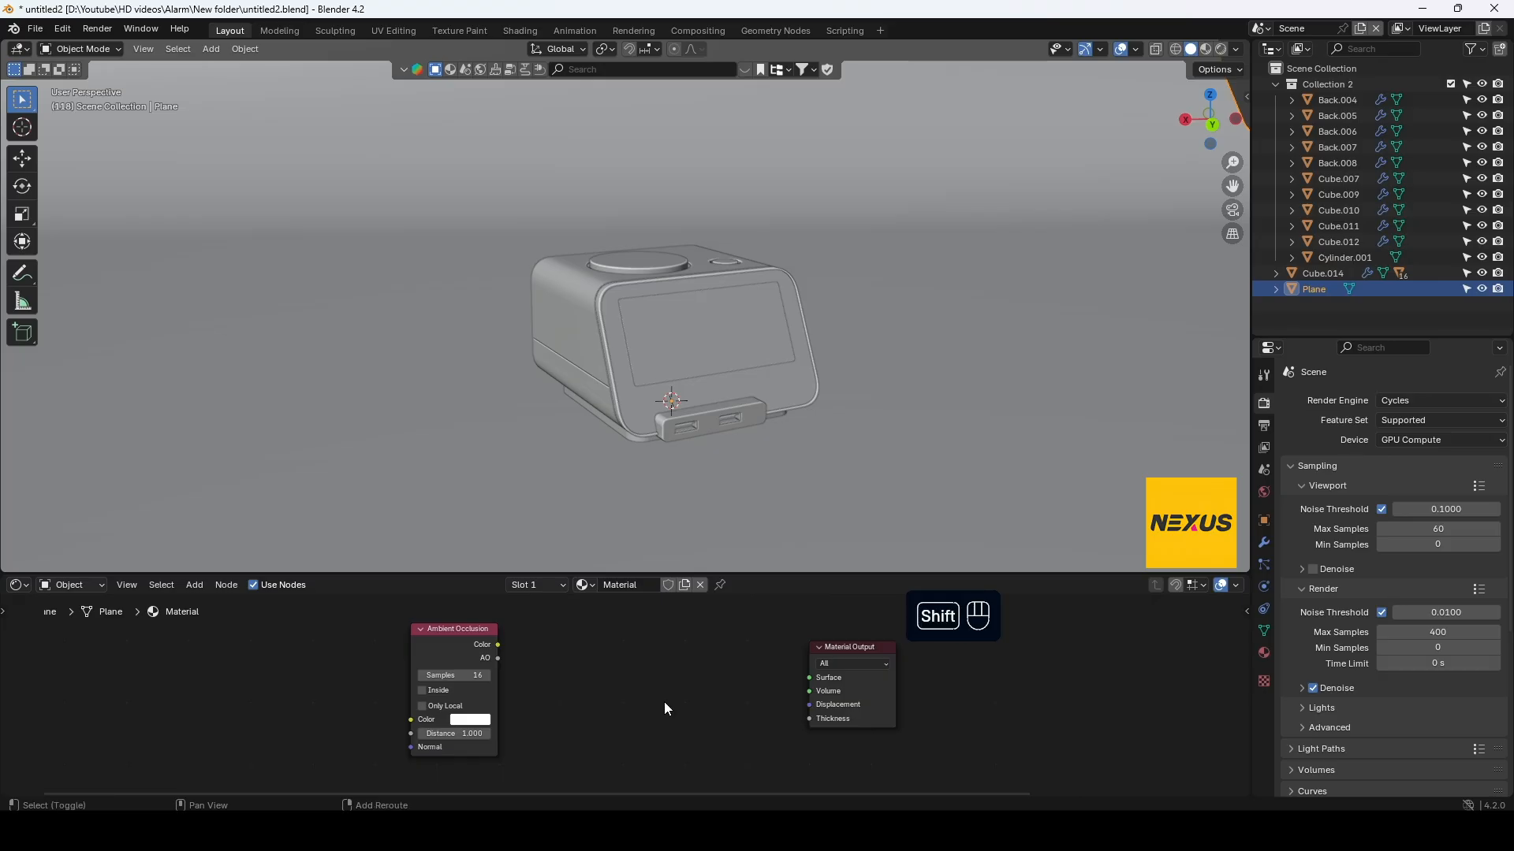
# Add a Color Ramp node and connect the Ambient Occlusion AO output to its Fac input
pyautogui.hotkey('shift', 'a')
pyautogui.click(636, 601)
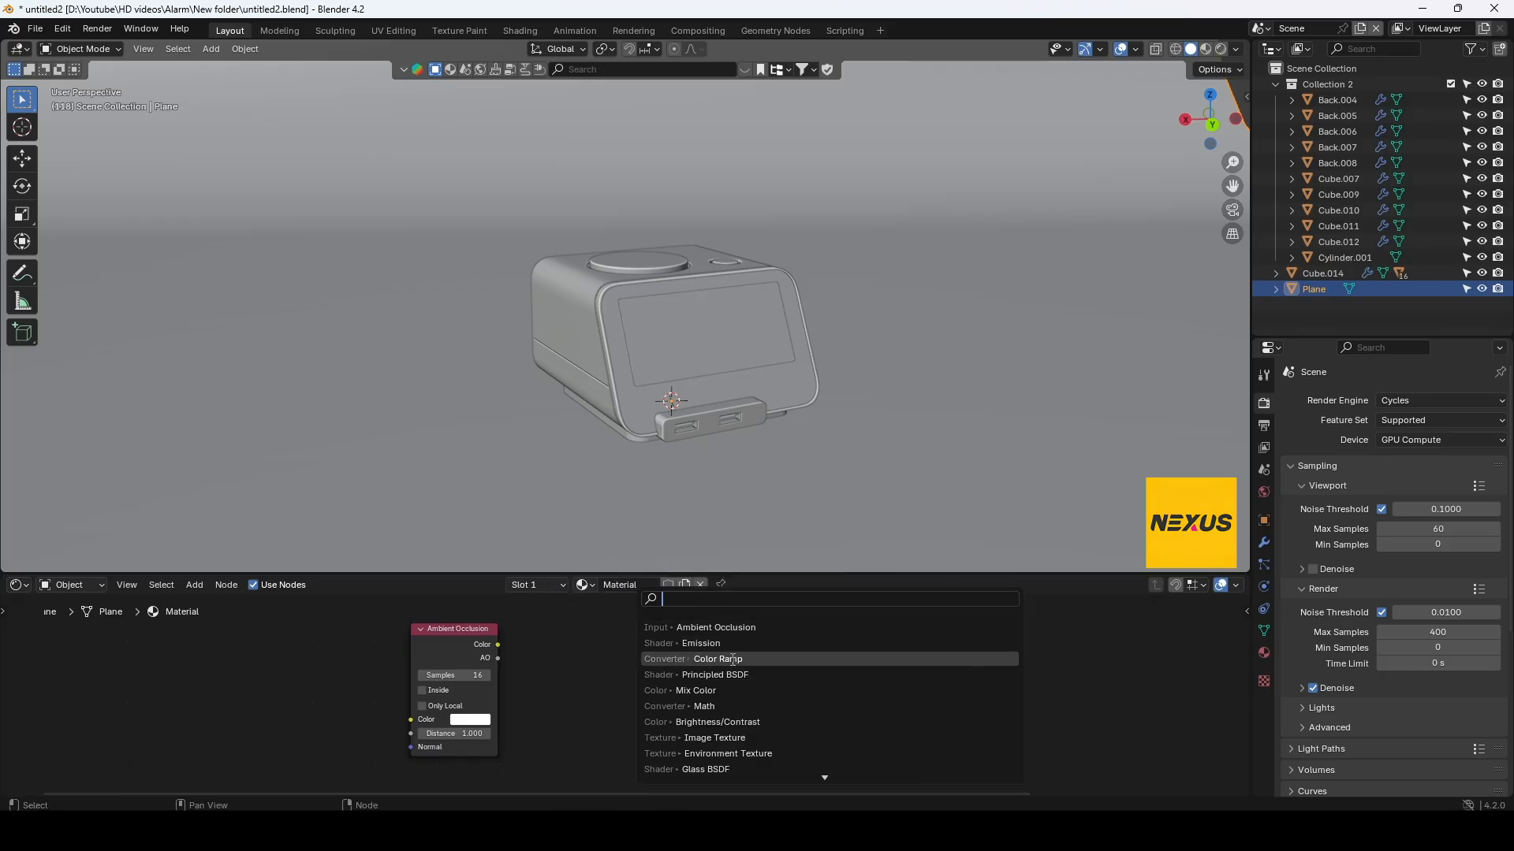
pyautogui.click(693, 659)
pyautogui.click(630, 654)
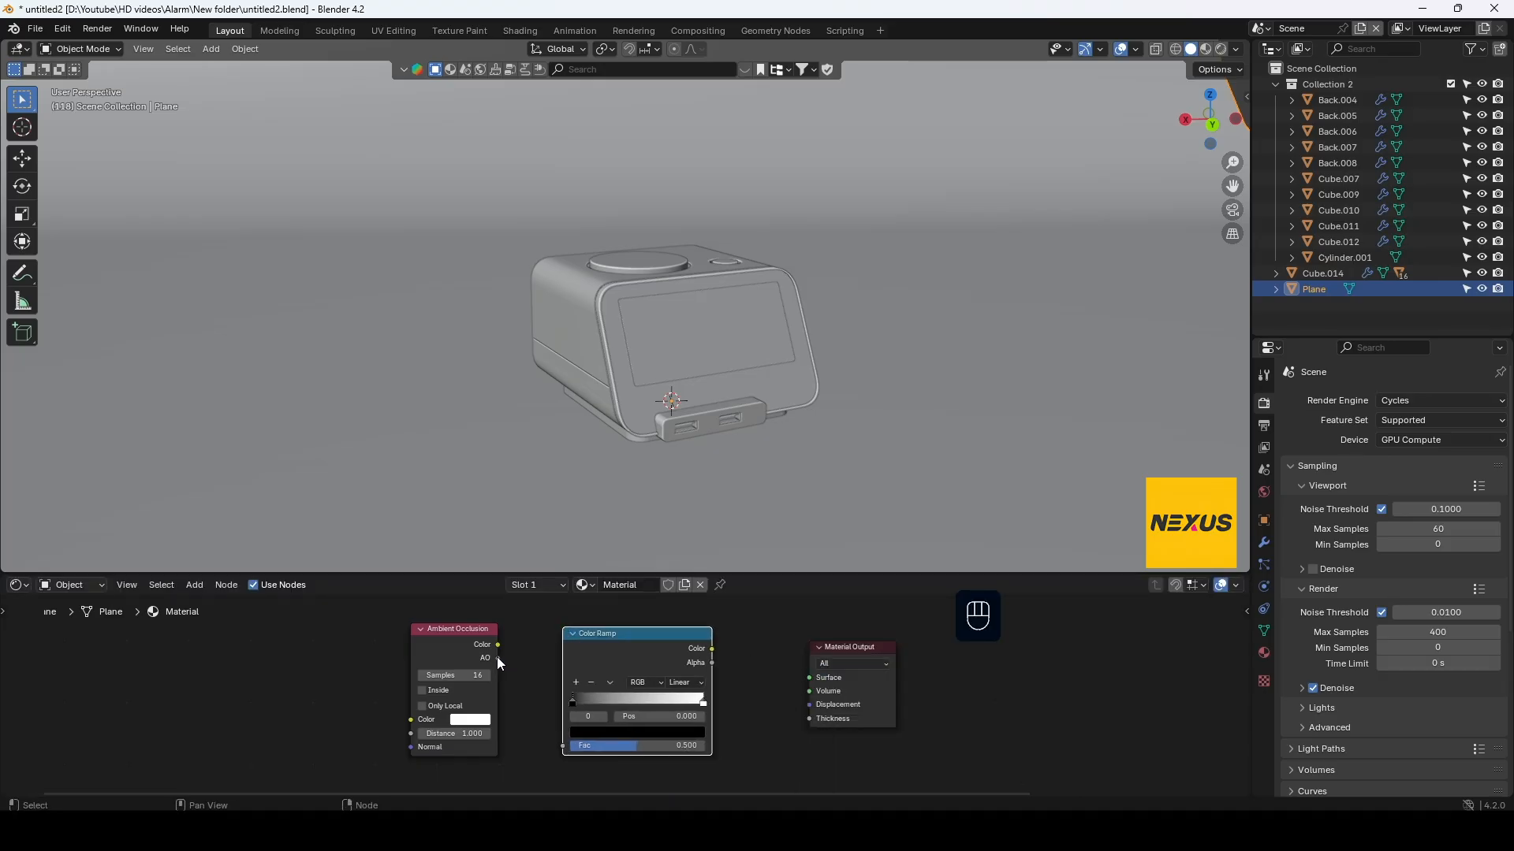
pyautogui.moveTo(497, 658); pyautogui.dragTo(561, 746)
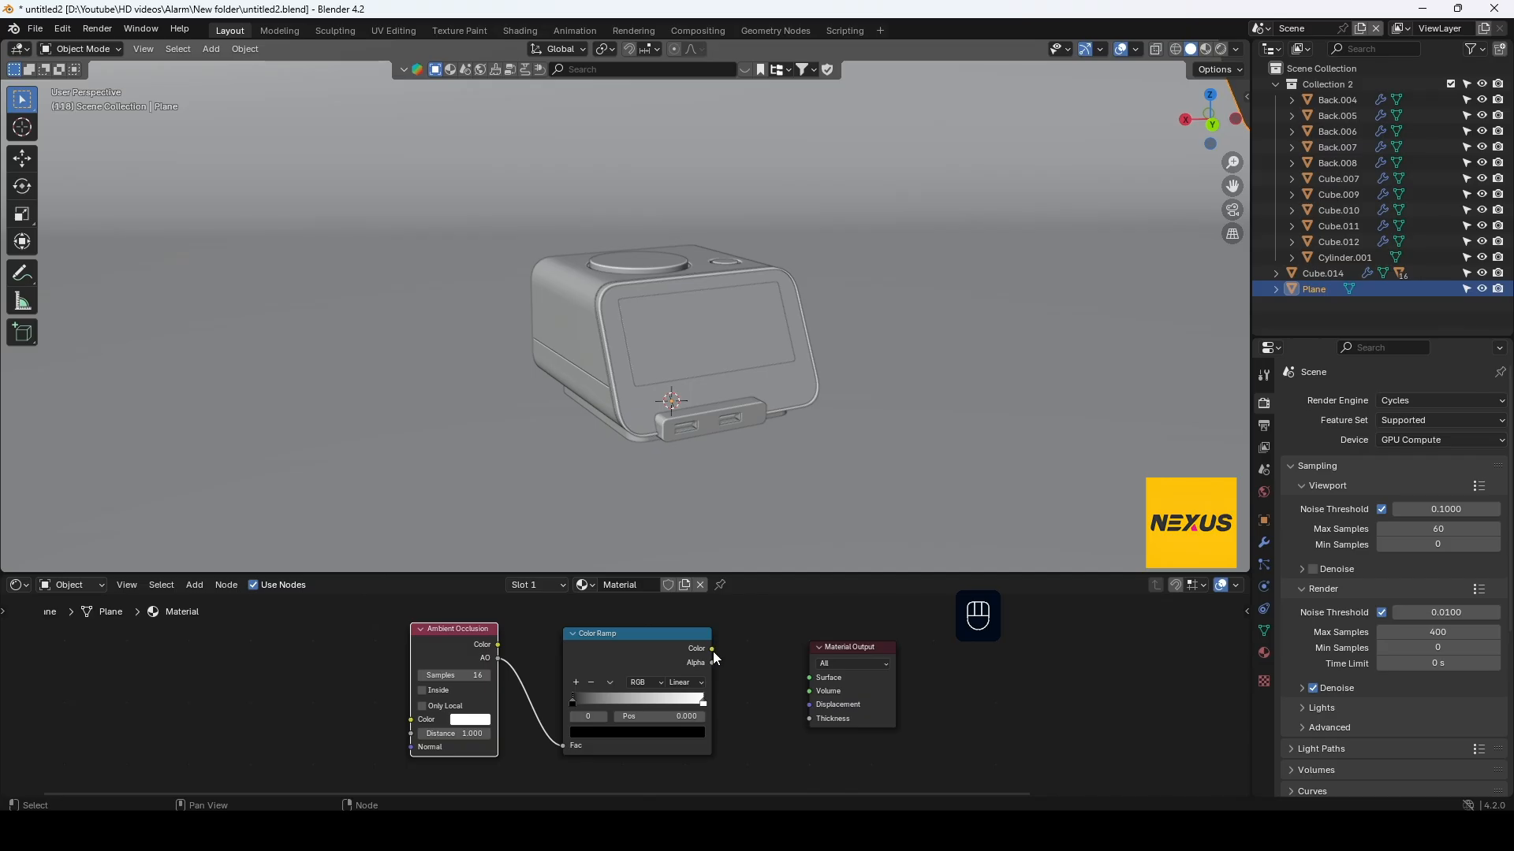
# Link the Color Ramp's Color output to the Material Output's Surface and insert an Emission node on that link
pyautogui.moveTo(712, 650); pyautogui.dragTo(1046, 666)
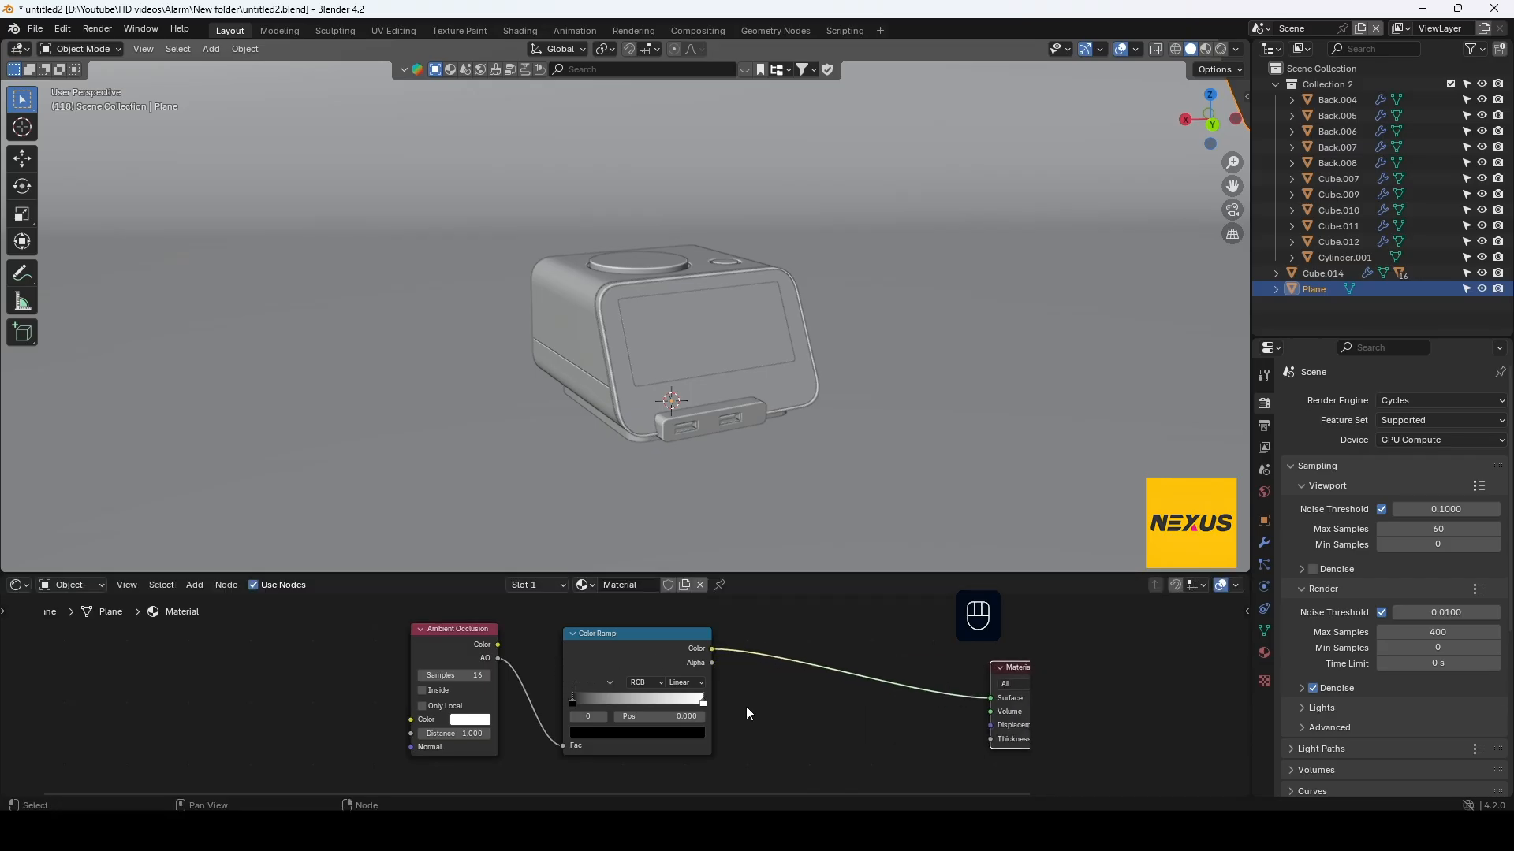
pyautogui.hotkey('shift', 'a')
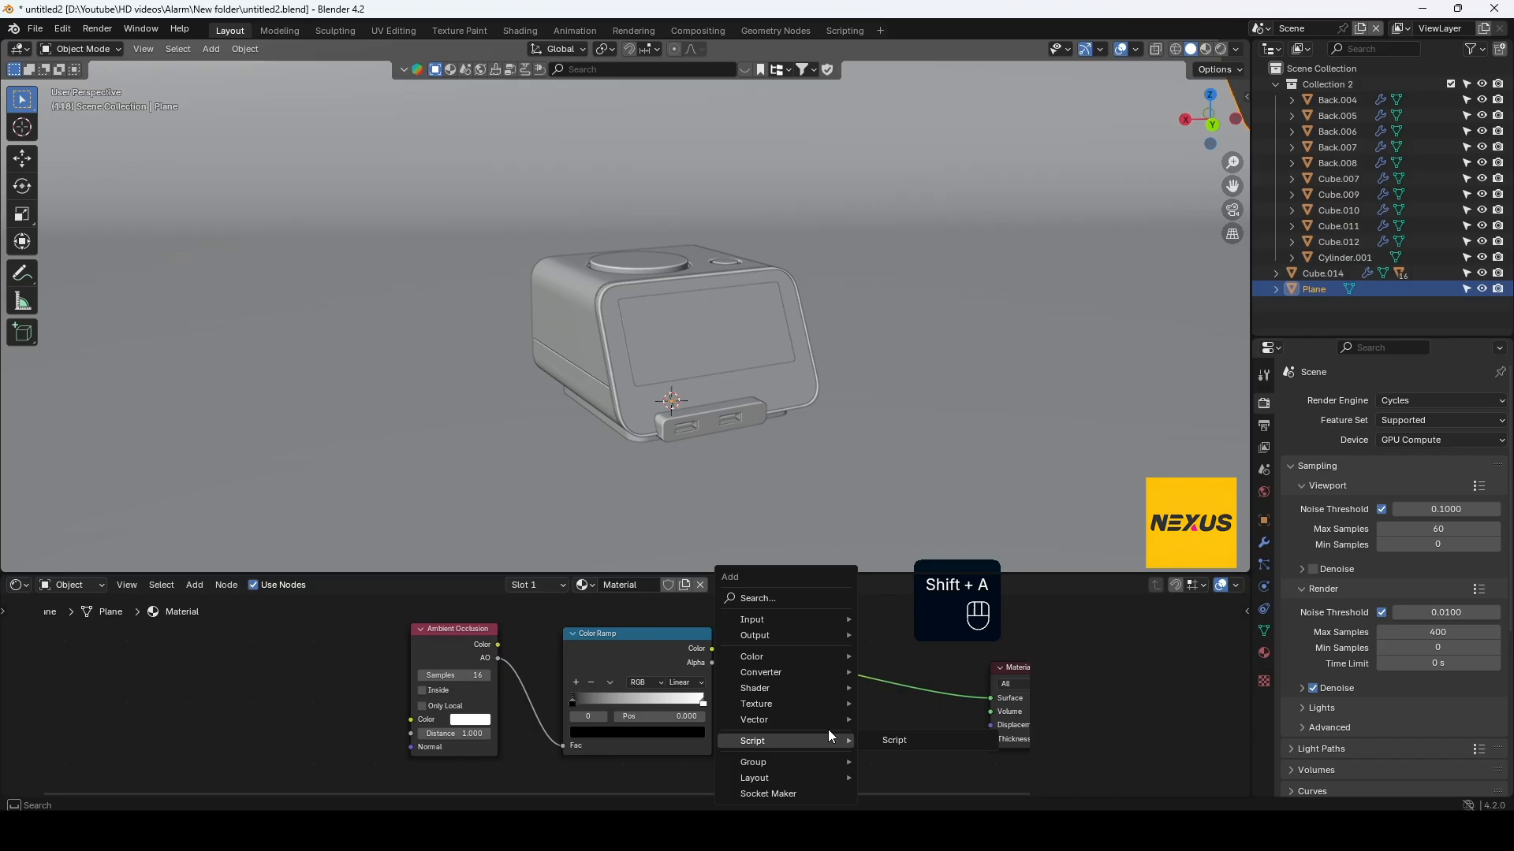
pyautogui.click(787, 599)
pyautogui.click(879, 661)
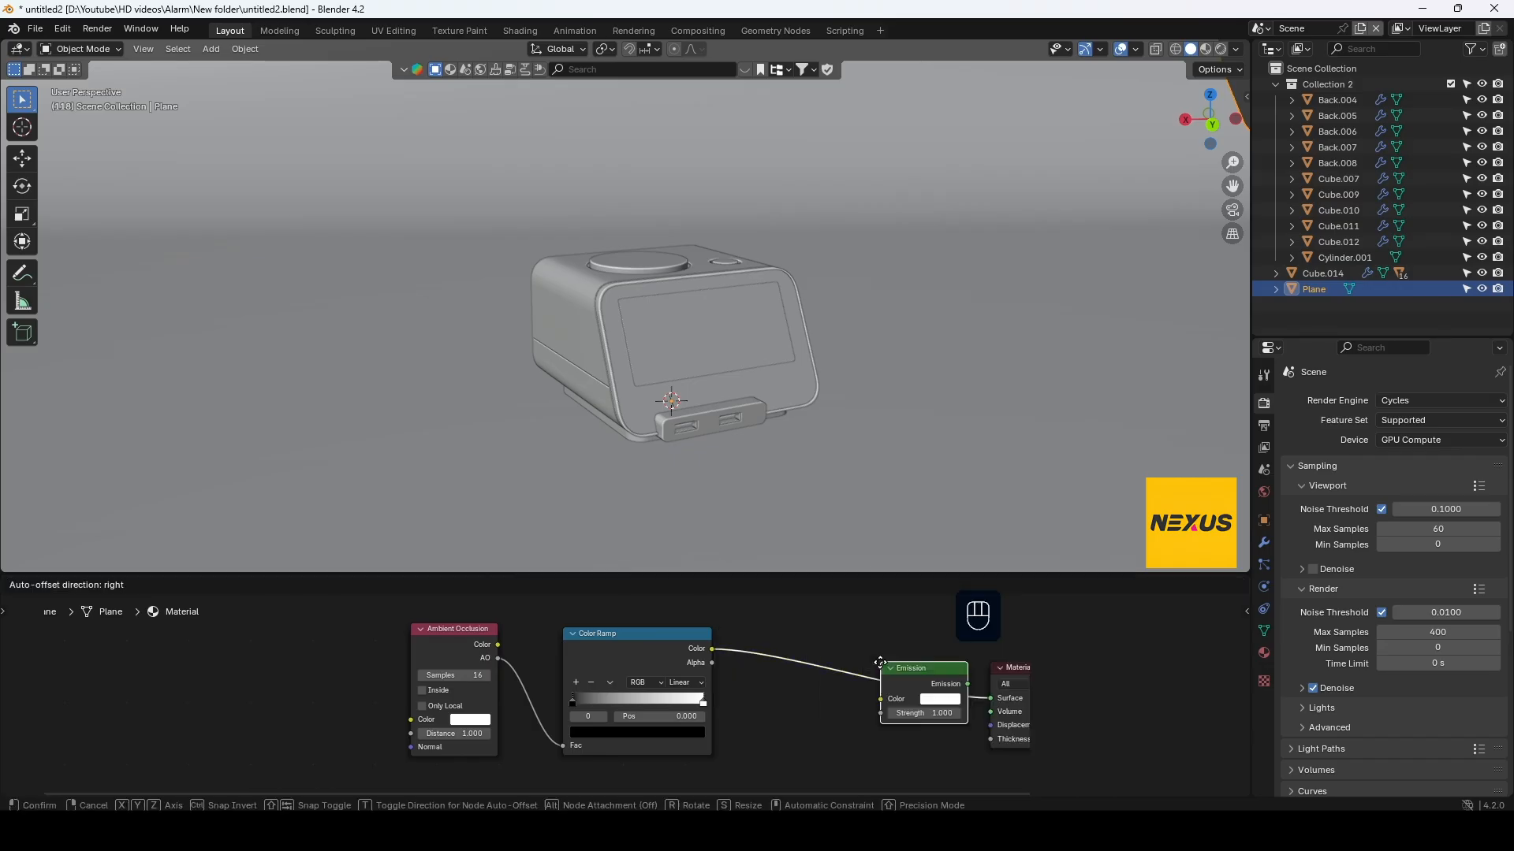
pyautogui.click(800, 644)
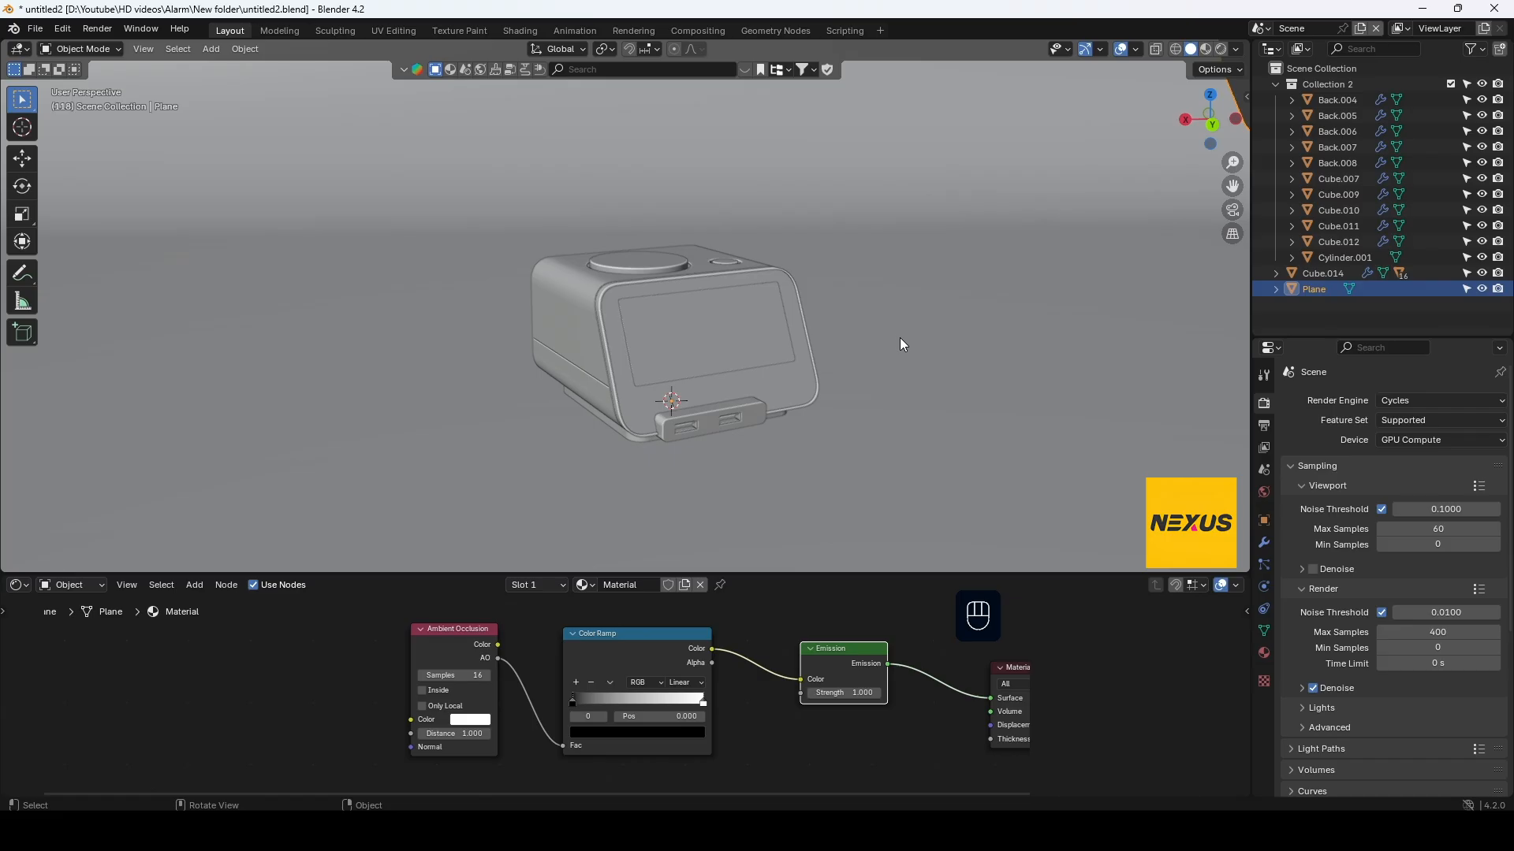
# Preview the scene in rendered shading and move the Color Ramp's white stop to position 0.382
pyautogui.click(1221, 49)
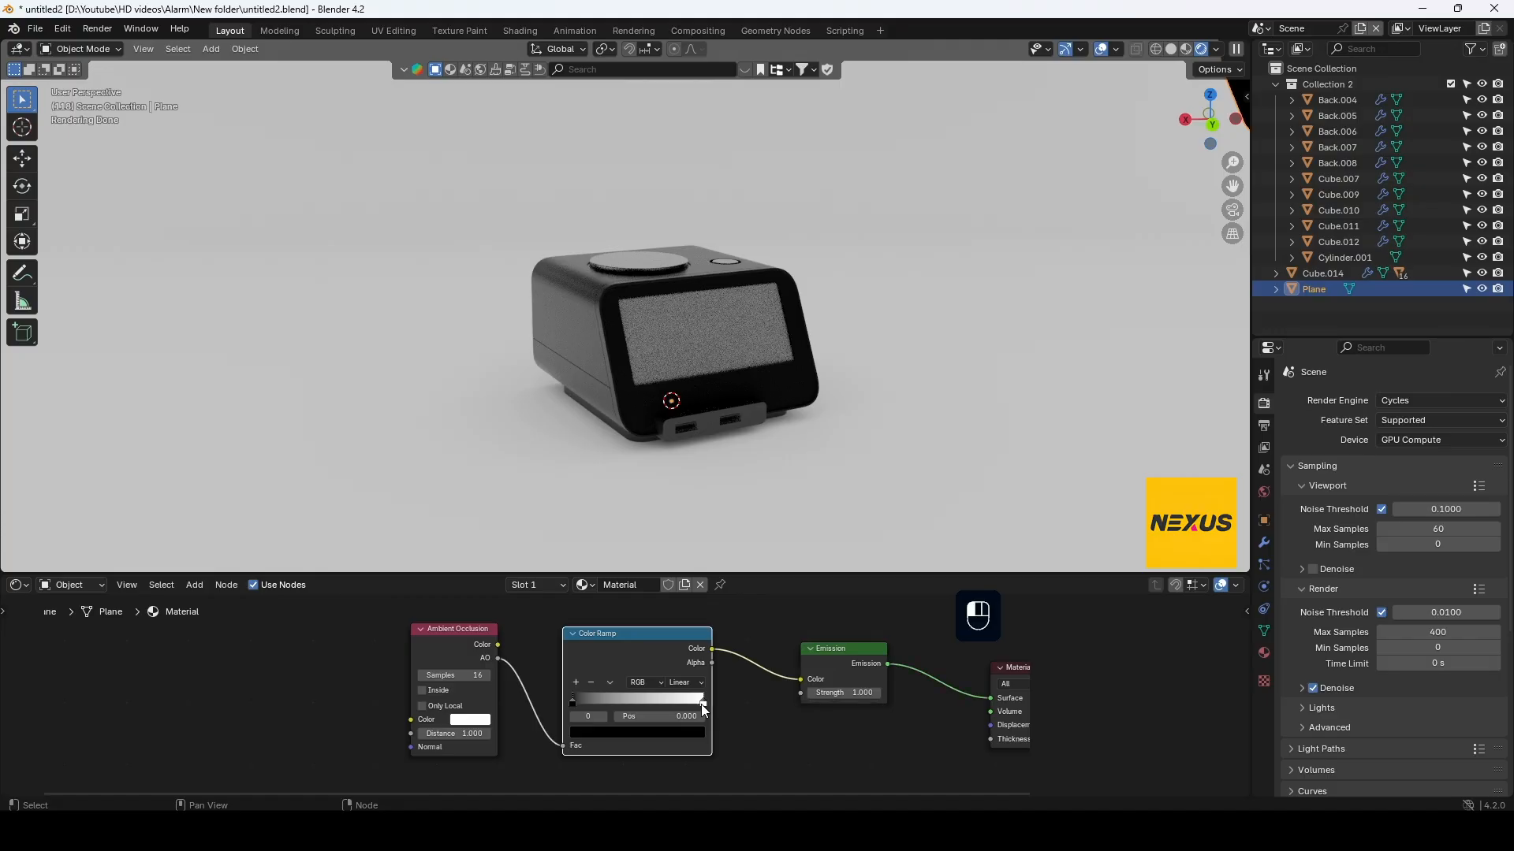
pyautogui.moveTo(702, 704); pyautogui.dragTo(625, 704)
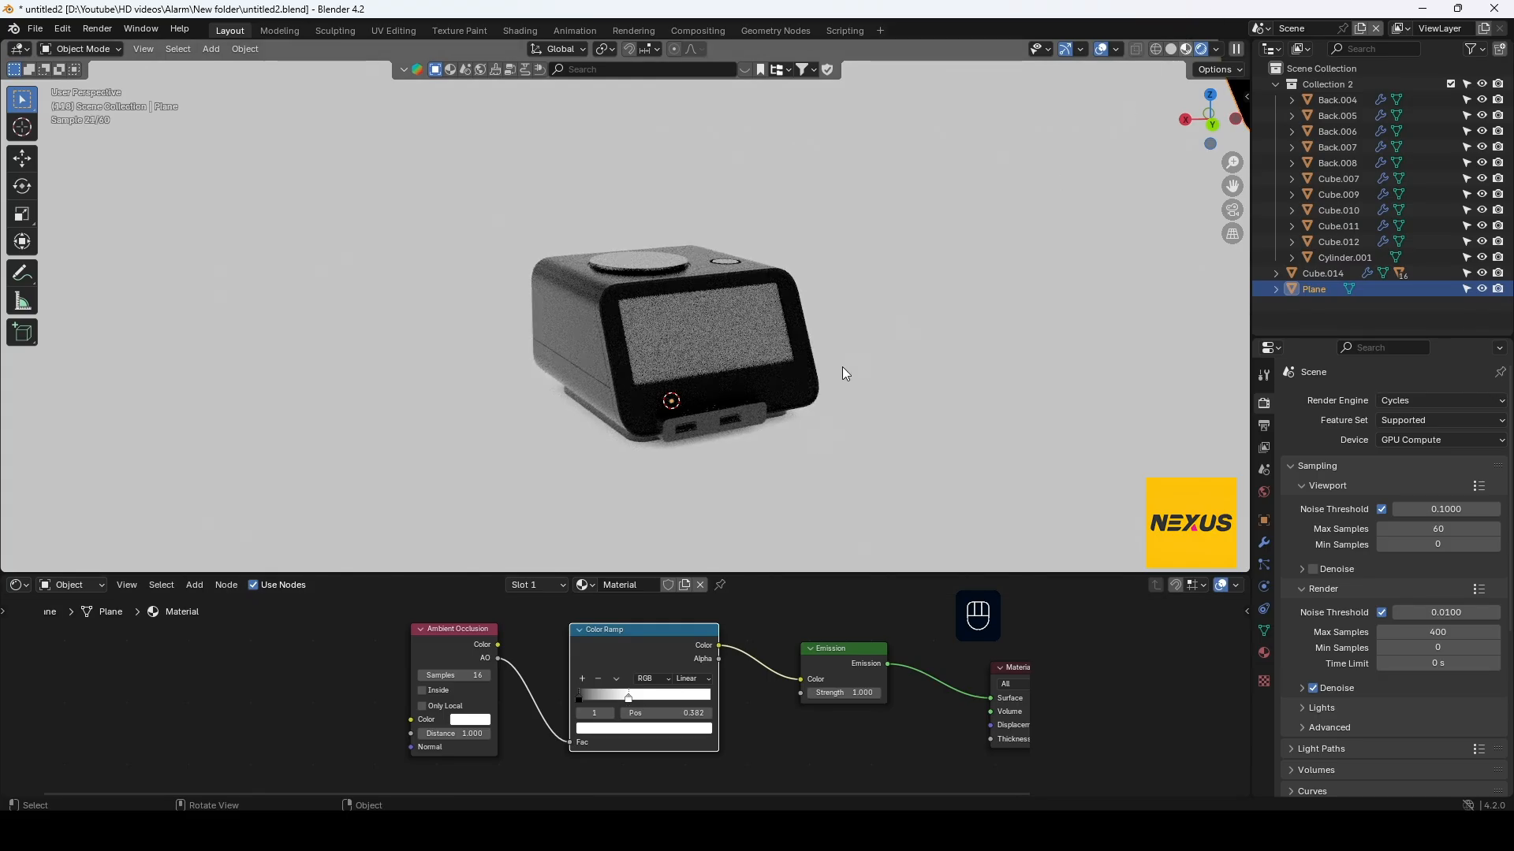
pyautogui.click(1186, 49)
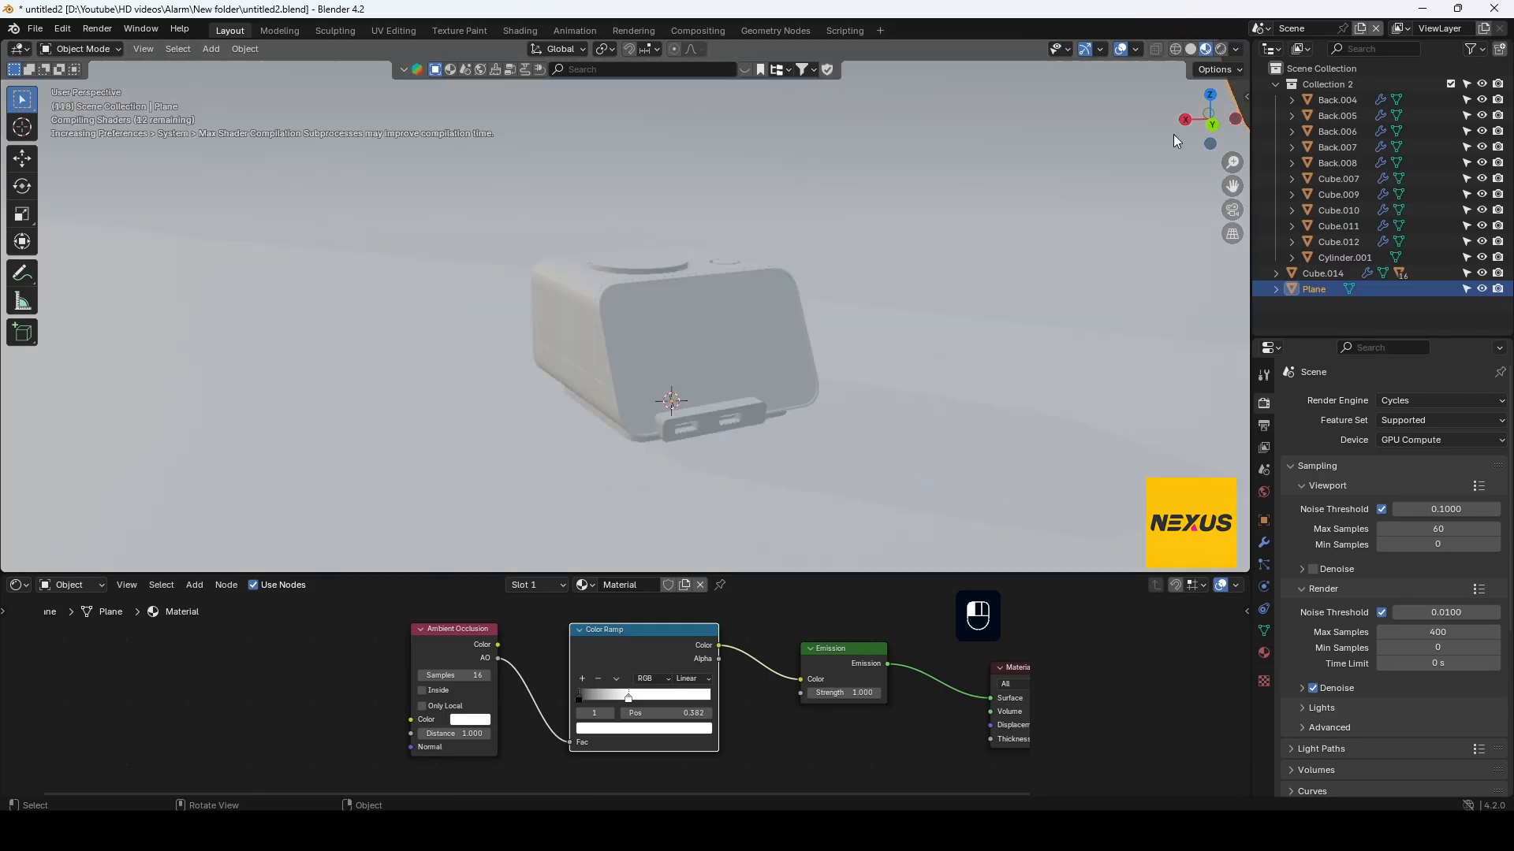
# Scale the backdrop plane by about 2.155 along the X axis and apply its scale
pyautogui.scroll(-9, 948, 380)
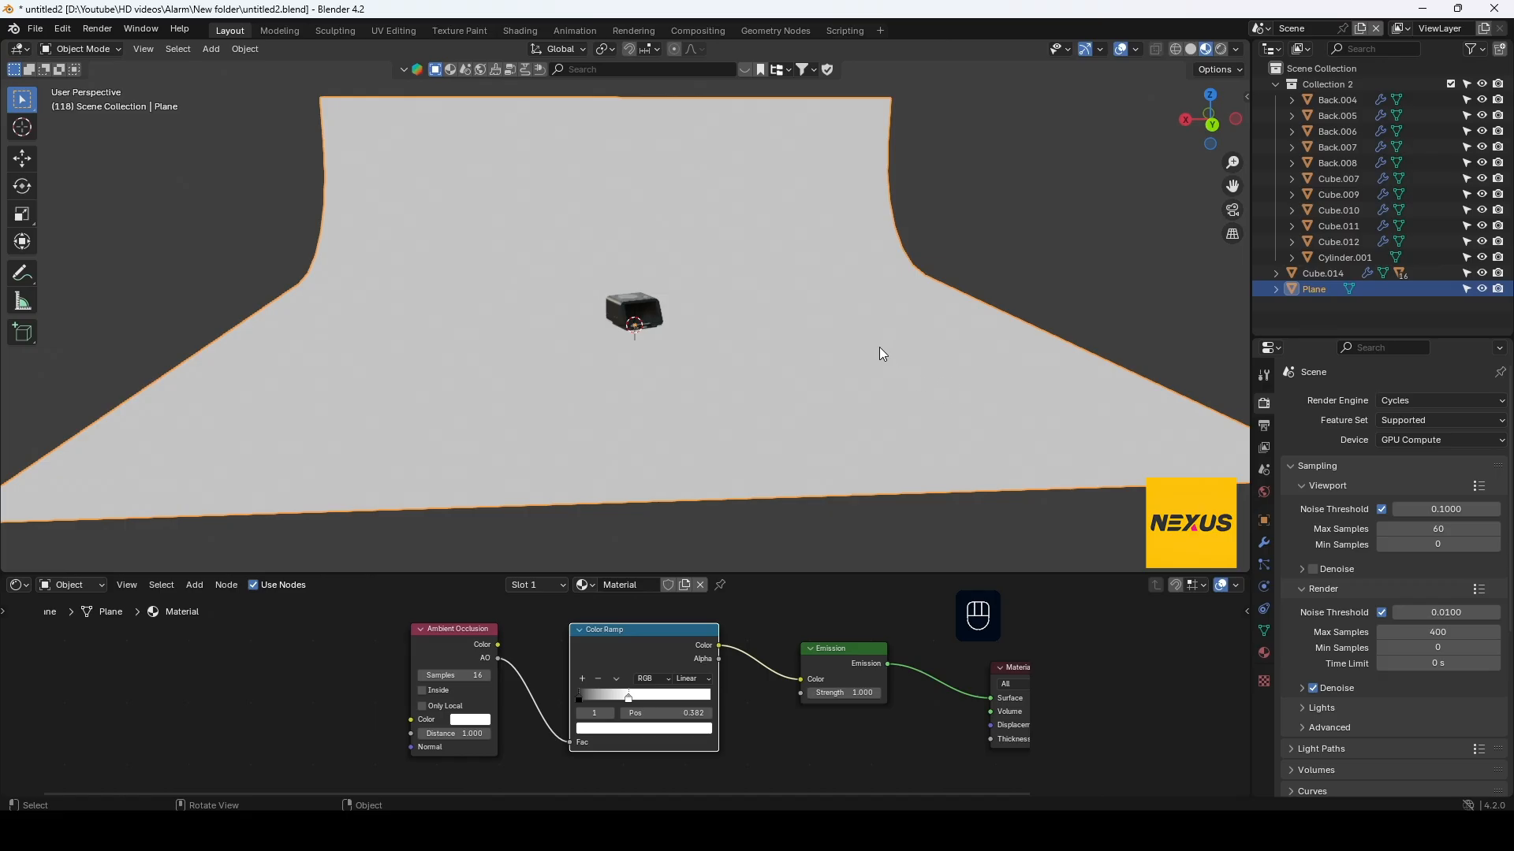
pyautogui.press('s')
pyautogui.press('x')
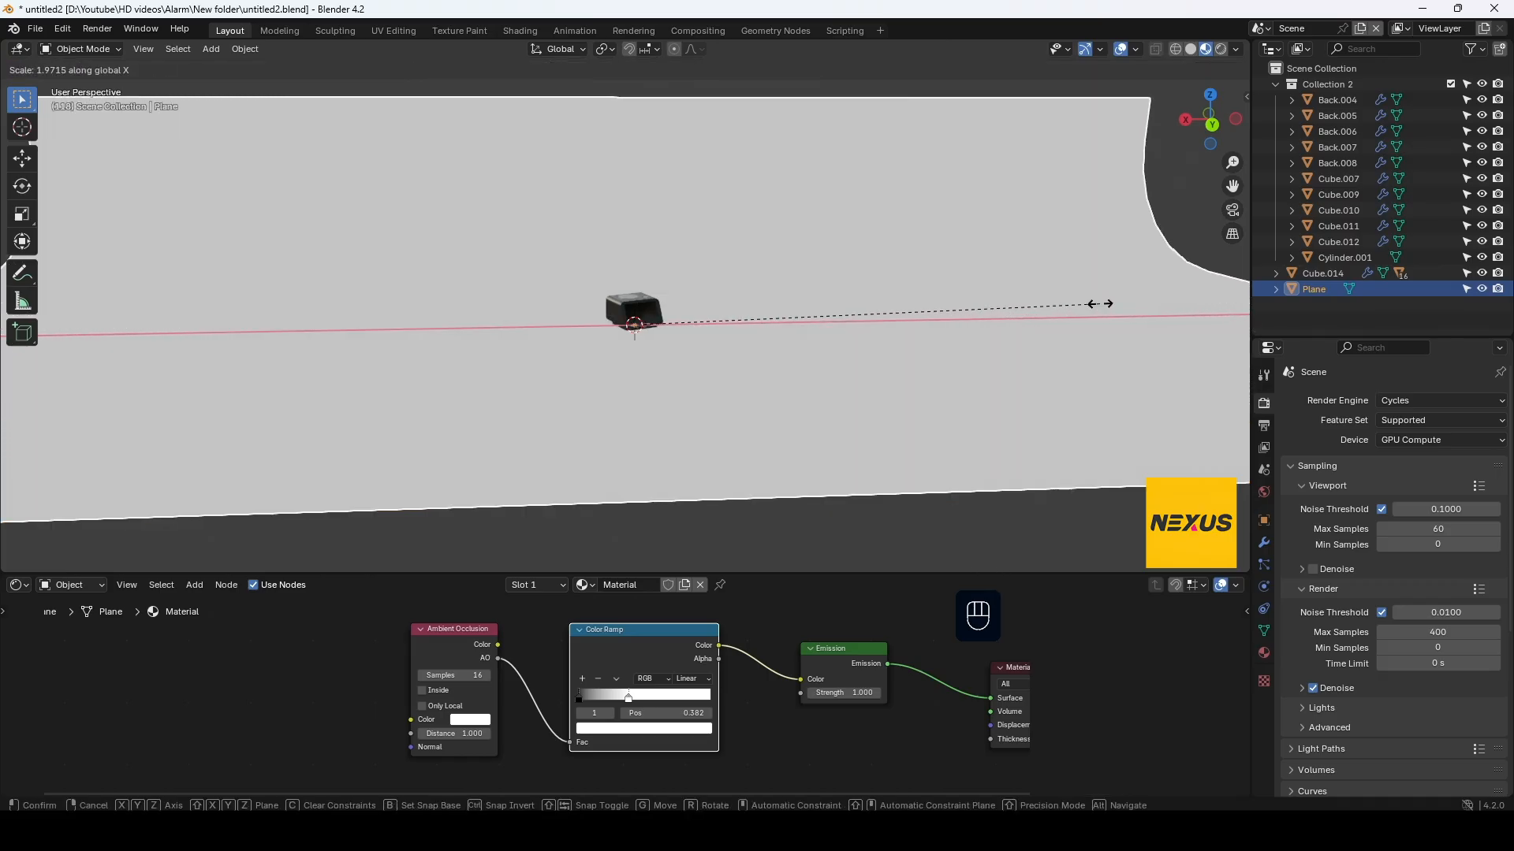
pyautogui.click(1142, 303)
pyautogui.hotkey('ctrl', 'a')
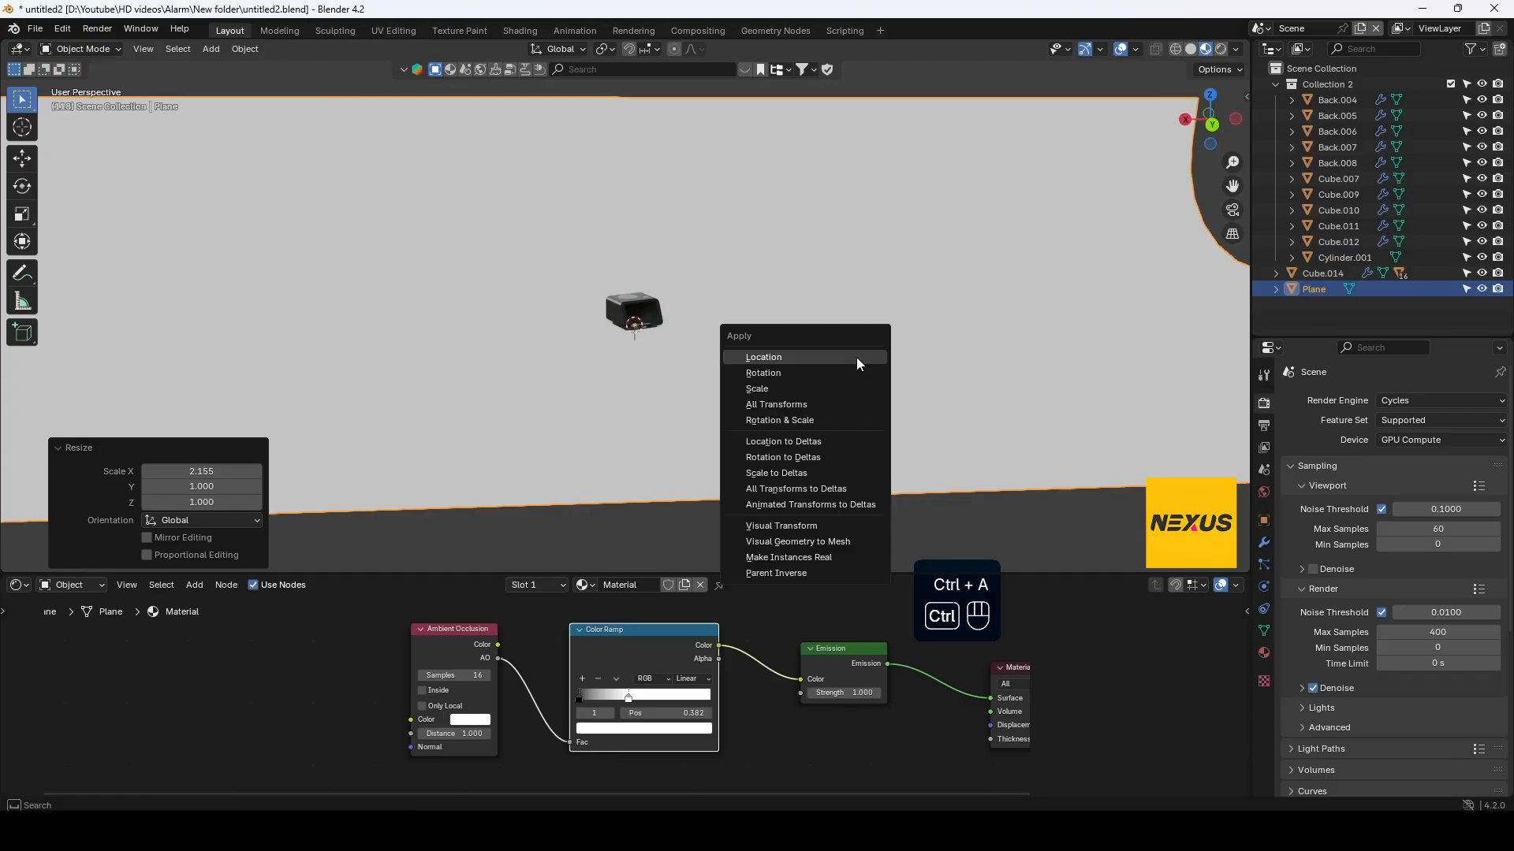
pyautogui.click(834, 380)
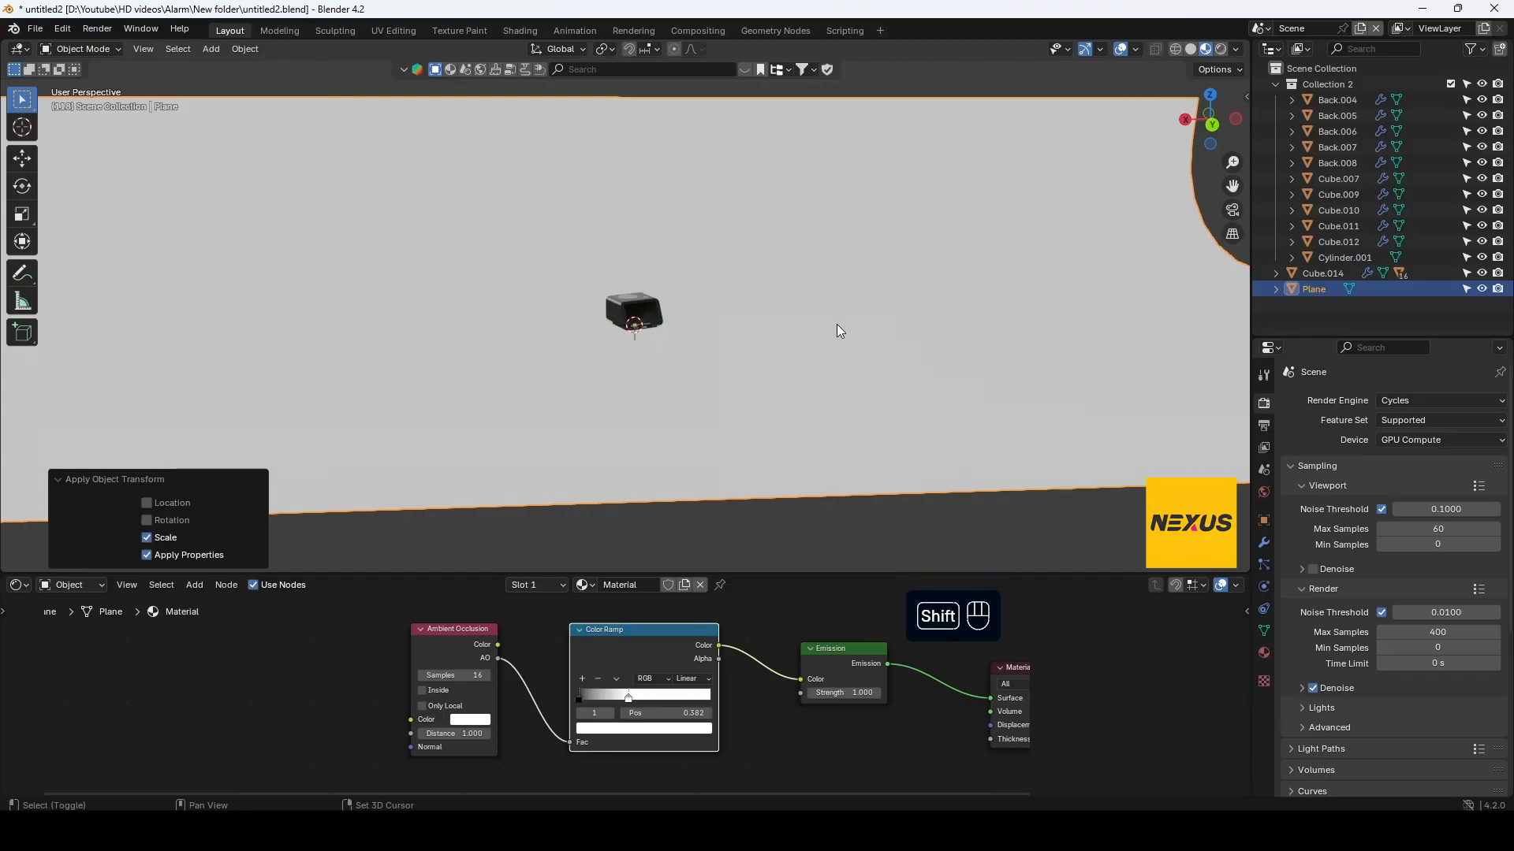
# Add a UV sphere and scale it up by about 2.431 so that it encloses the scene
pyautogui.hotkey('shift', 'a')
pyautogui.moveTo(825, 346)
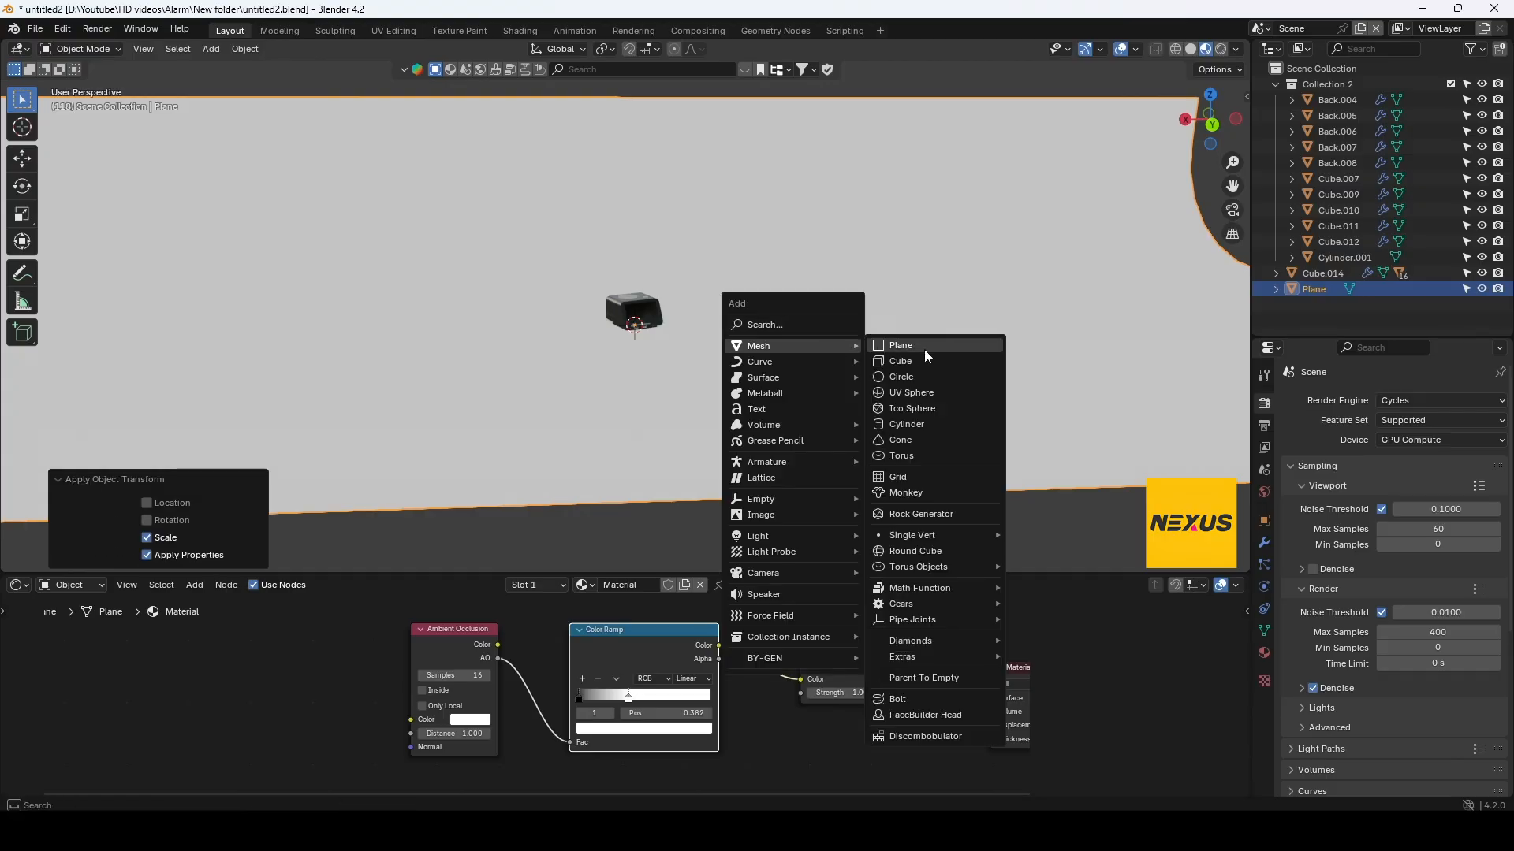
pyautogui.click(922, 388)
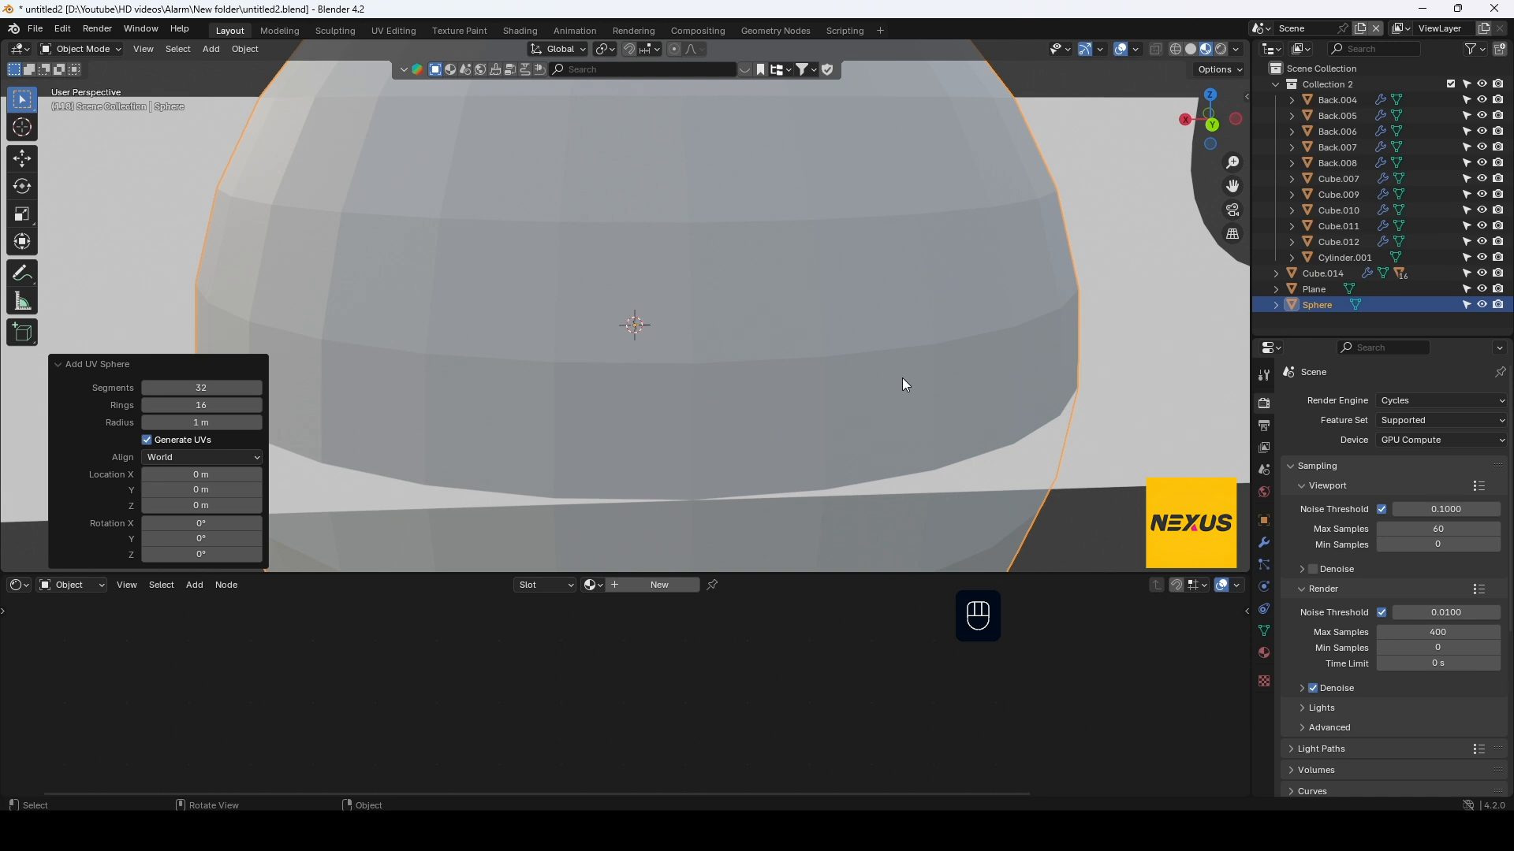
pyautogui.press('s')
pyautogui.click(1246, 556)
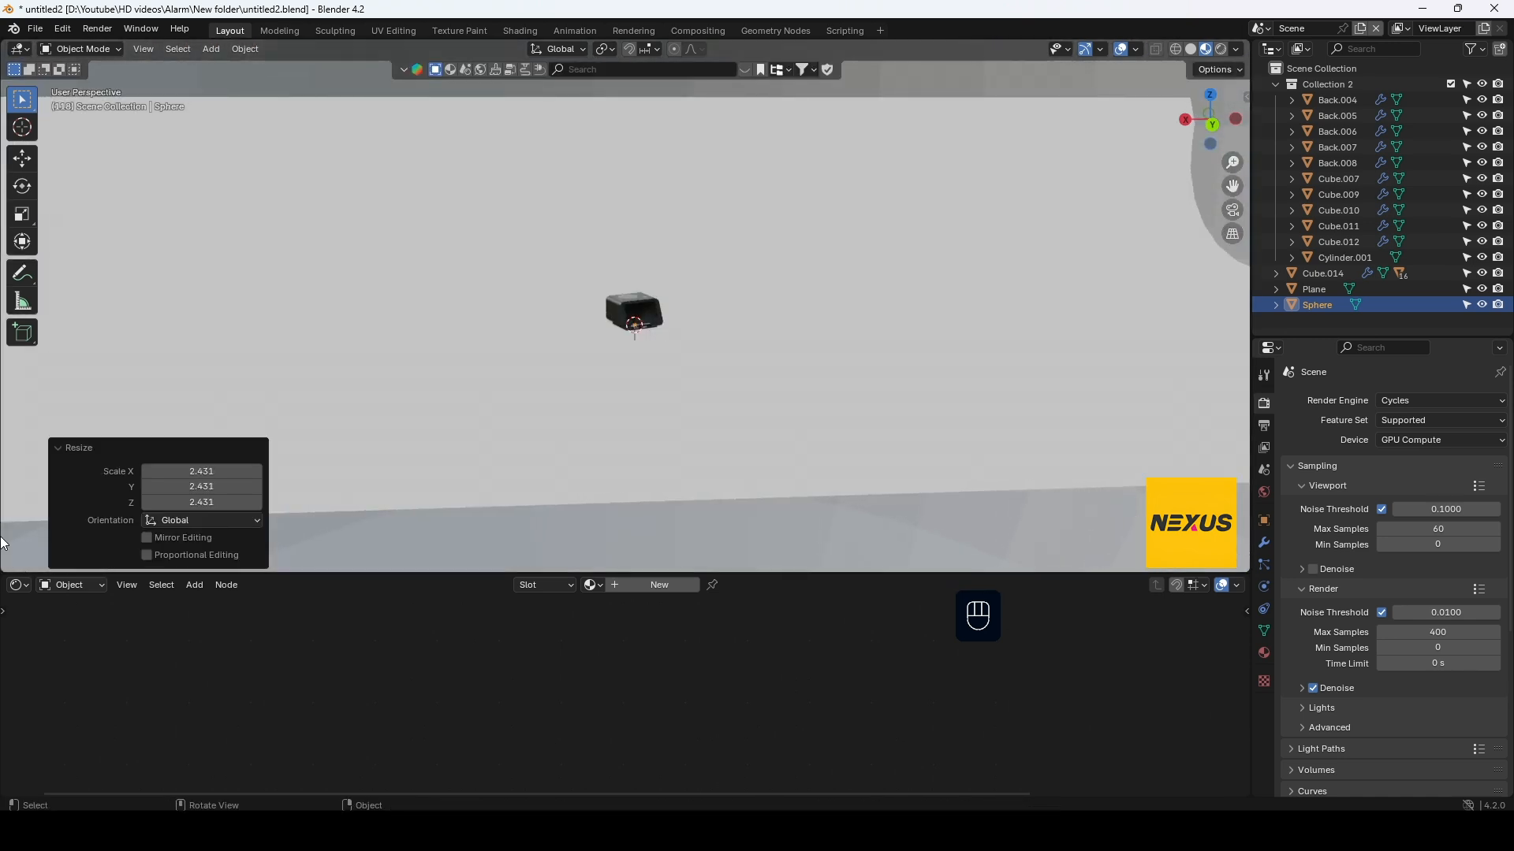
# Turn off the sphere's Diffuse, Glossy, Transmission, Volume Scatter and Shadow ray visibility, keeping only Camera enabled
pyautogui.click(1264, 520)
pyautogui.scroll(-4, 1351, 627)
pyautogui.scroll(-5, 1353, 632)
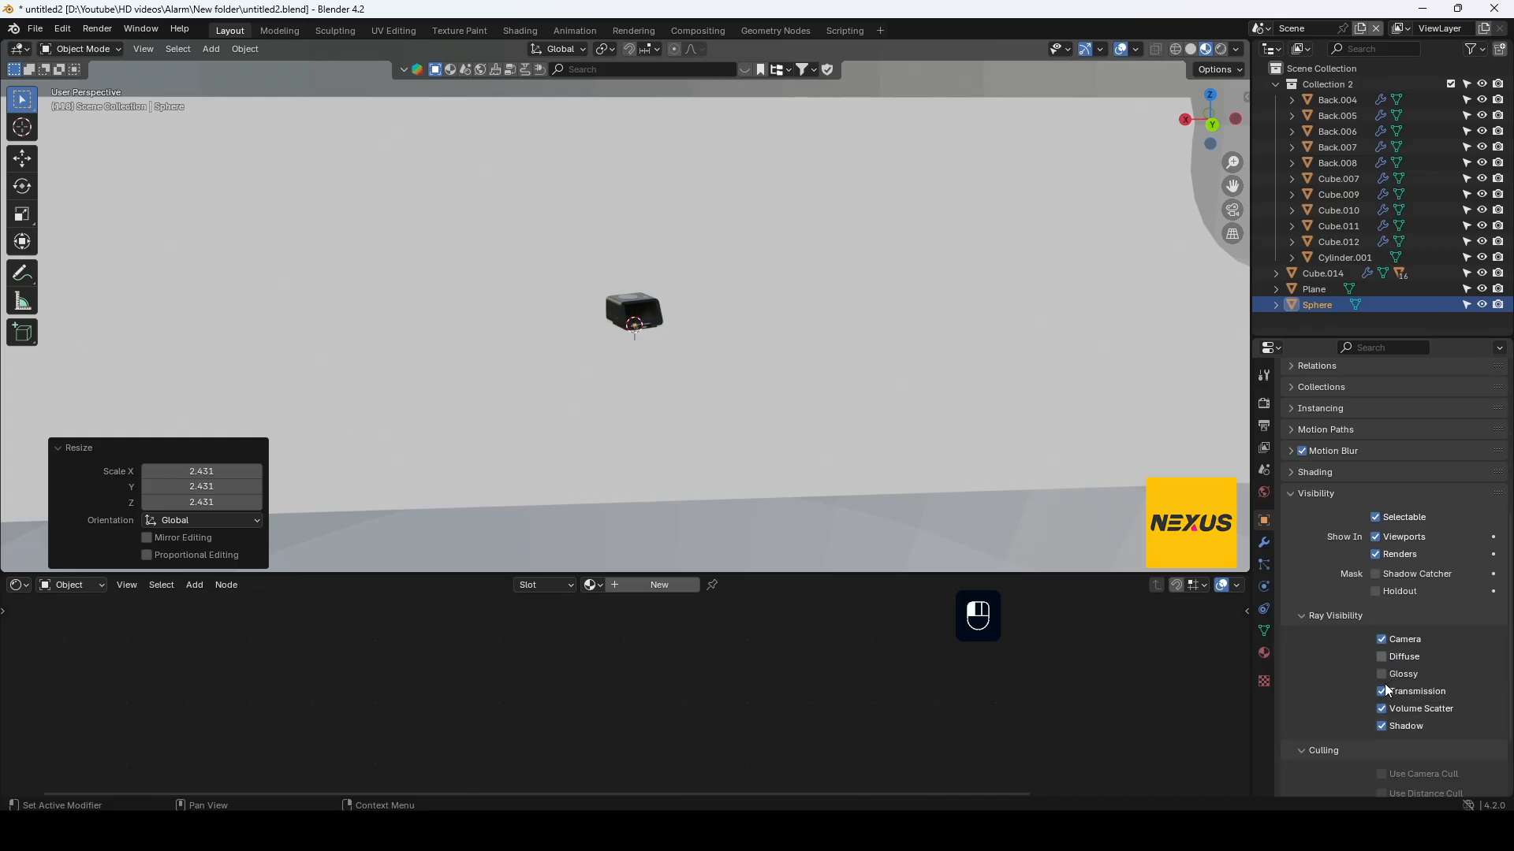
pyautogui.moveTo(1383, 656); pyautogui.dragTo(1386, 730)
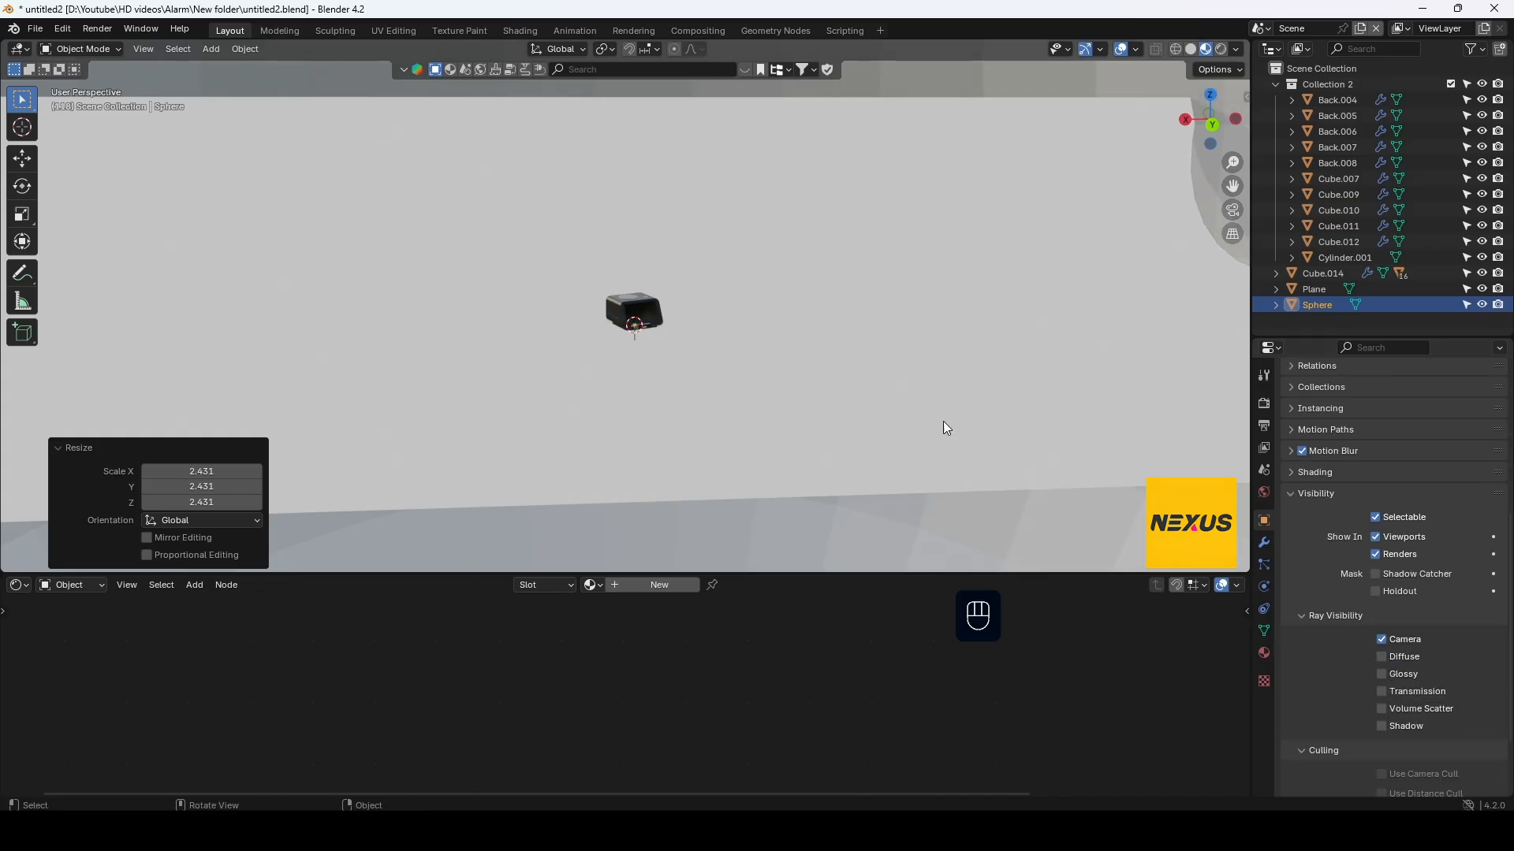
# Create a new material for the sphere and delete its Principled BSDF node
pyautogui.click(640, 584)
pyautogui.click(722, 650)
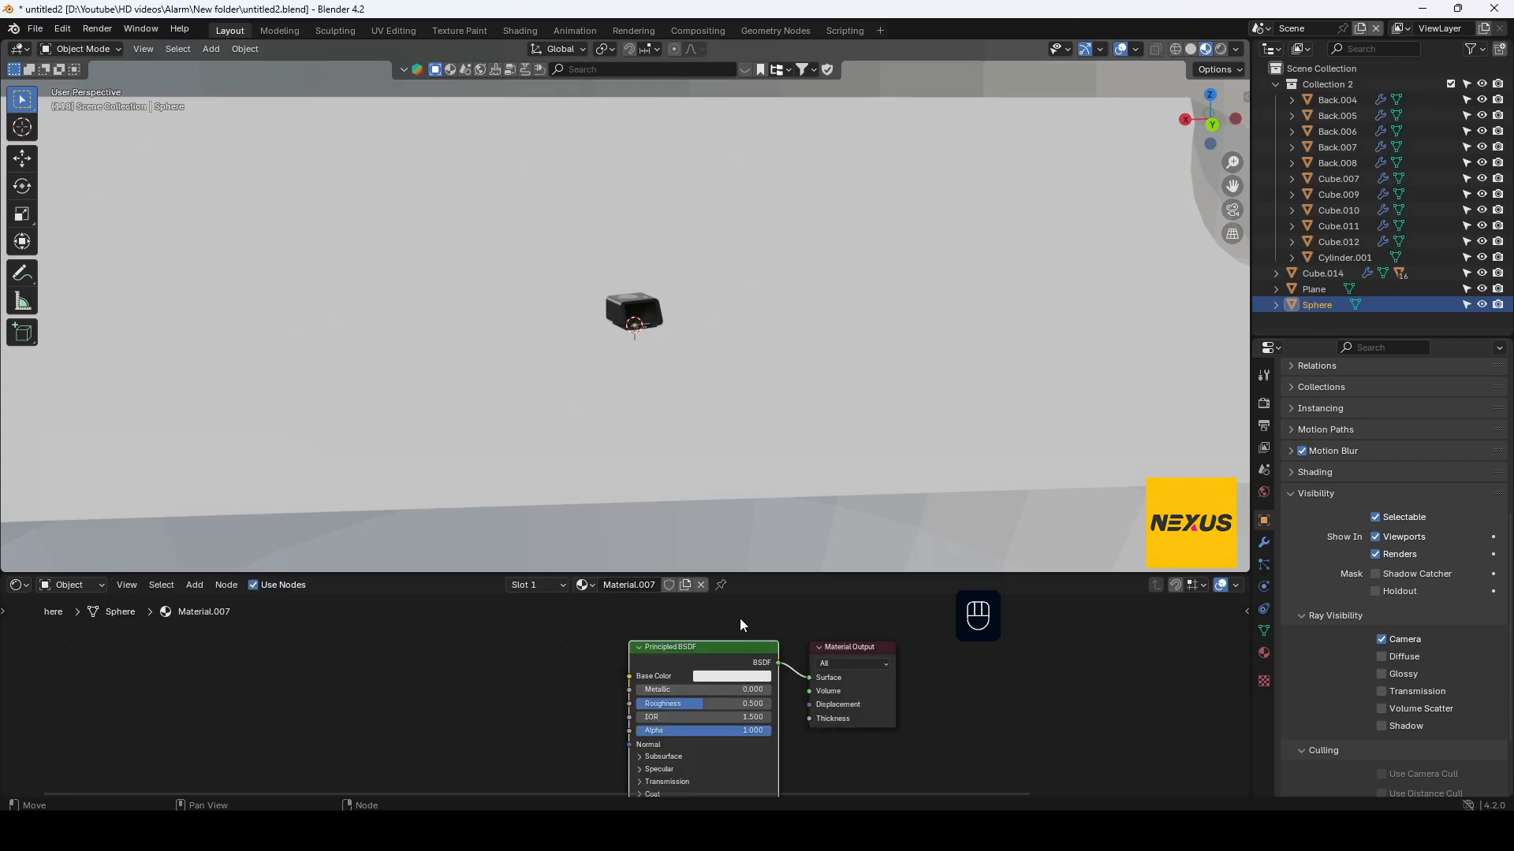
pyautogui.press('Delete')
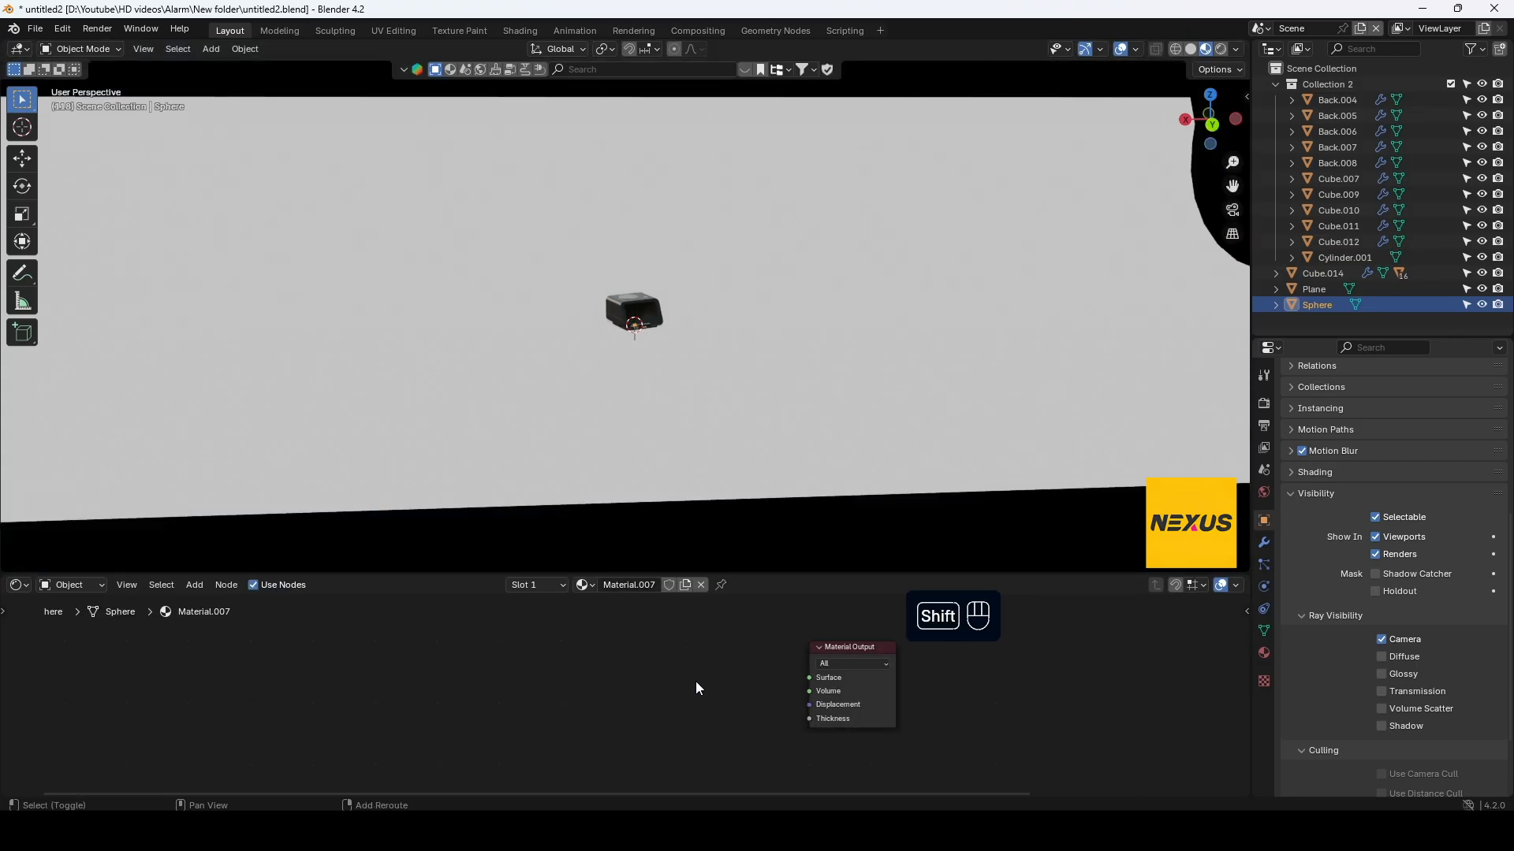
# Add an Emission node with strength 2 to the sphere's material and connect it to the Material Output's Surface
pyautogui.hotkey('shift', 'a')
pyautogui.click(670, 603)
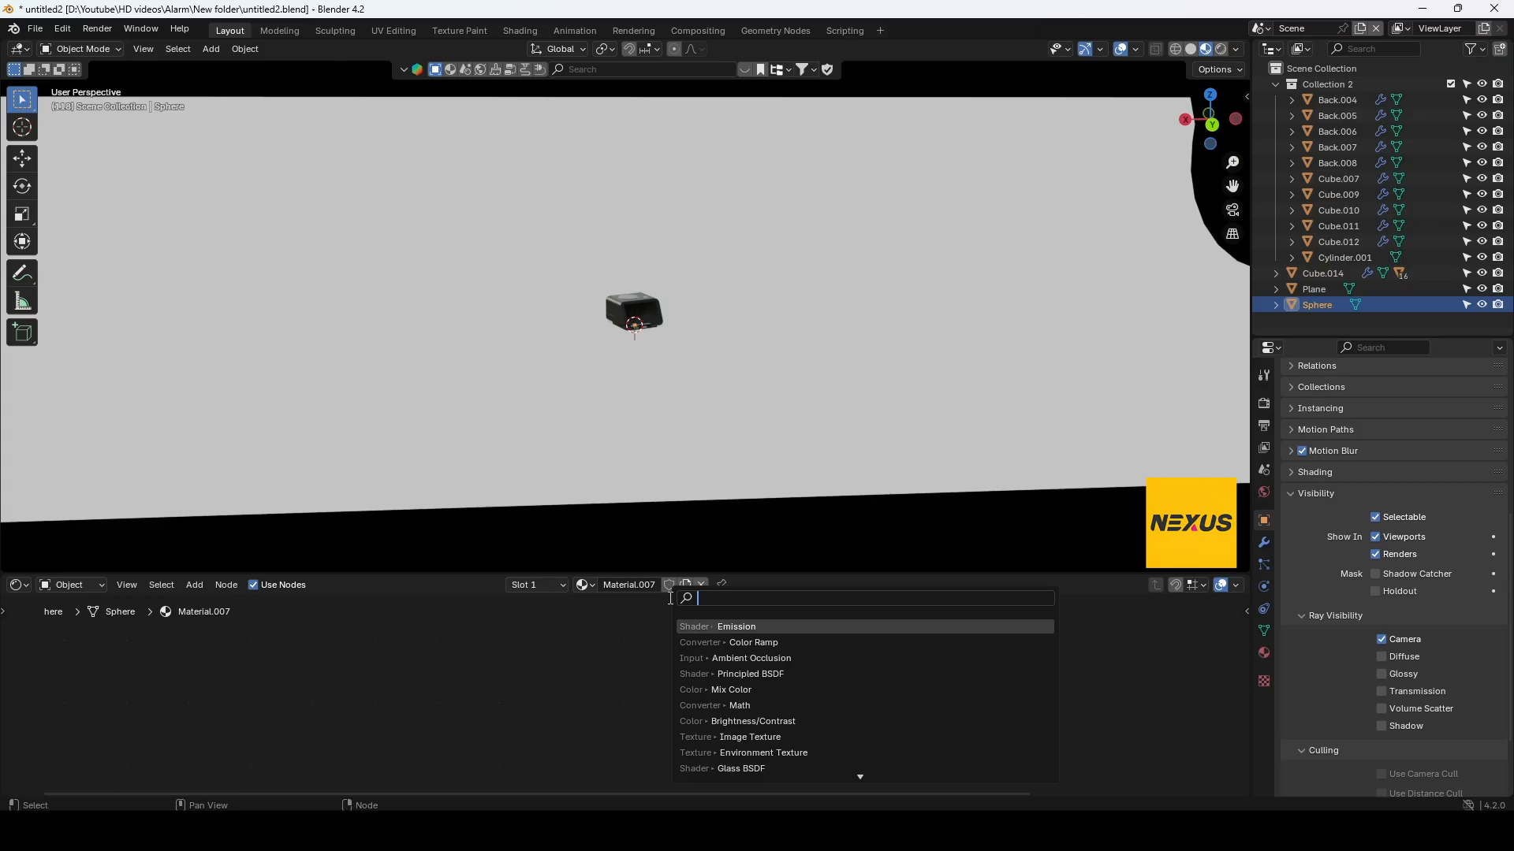
pyautogui.click(736, 627)
pyautogui.click(674, 653)
pyautogui.moveTo(676, 657); pyautogui.dragTo(804, 674)
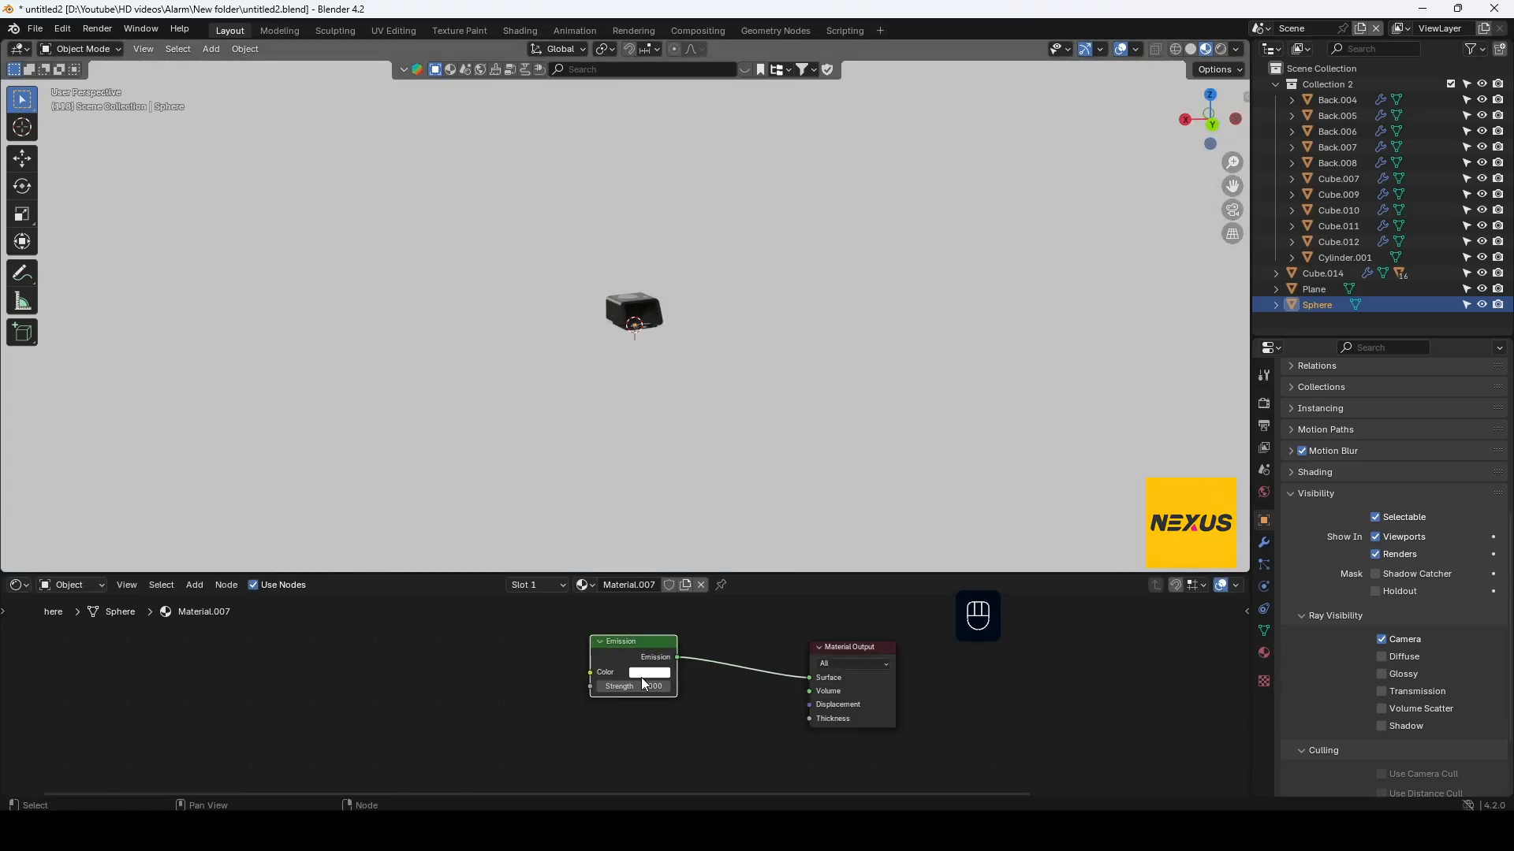
pyautogui.click(644, 685)
pyautogui.write('2')
pyautogui.press('Return')
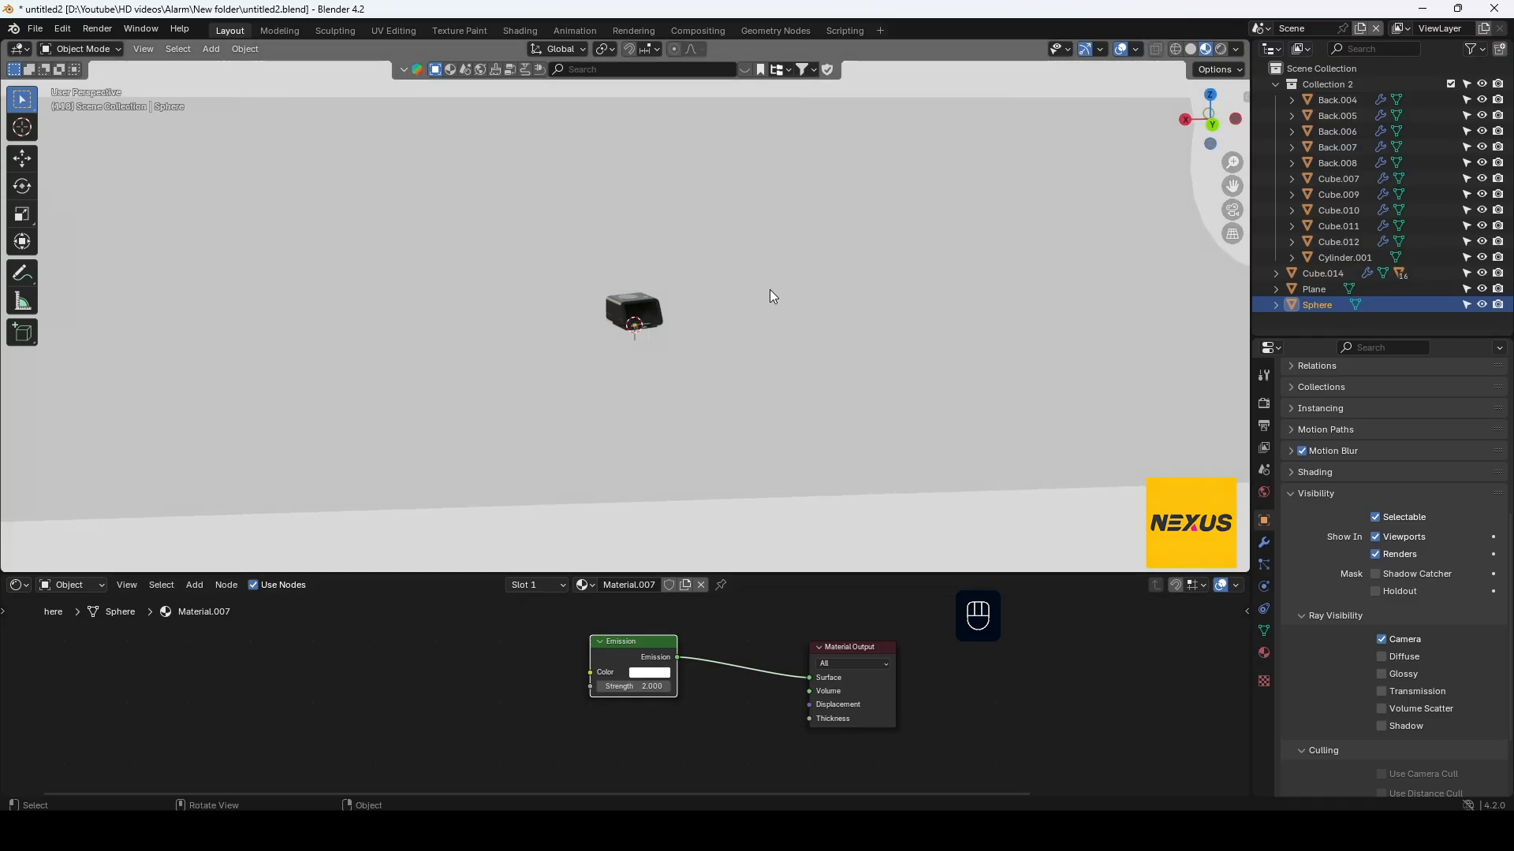
# Set the scene's color management View Transform to Standard
pyautogui.scroll(10, 771, 293)
pyautogui.moveTo(856, 333); pyautogui.dragTo(859, 315, button='middle')
pyautogui.click(1220, 48)
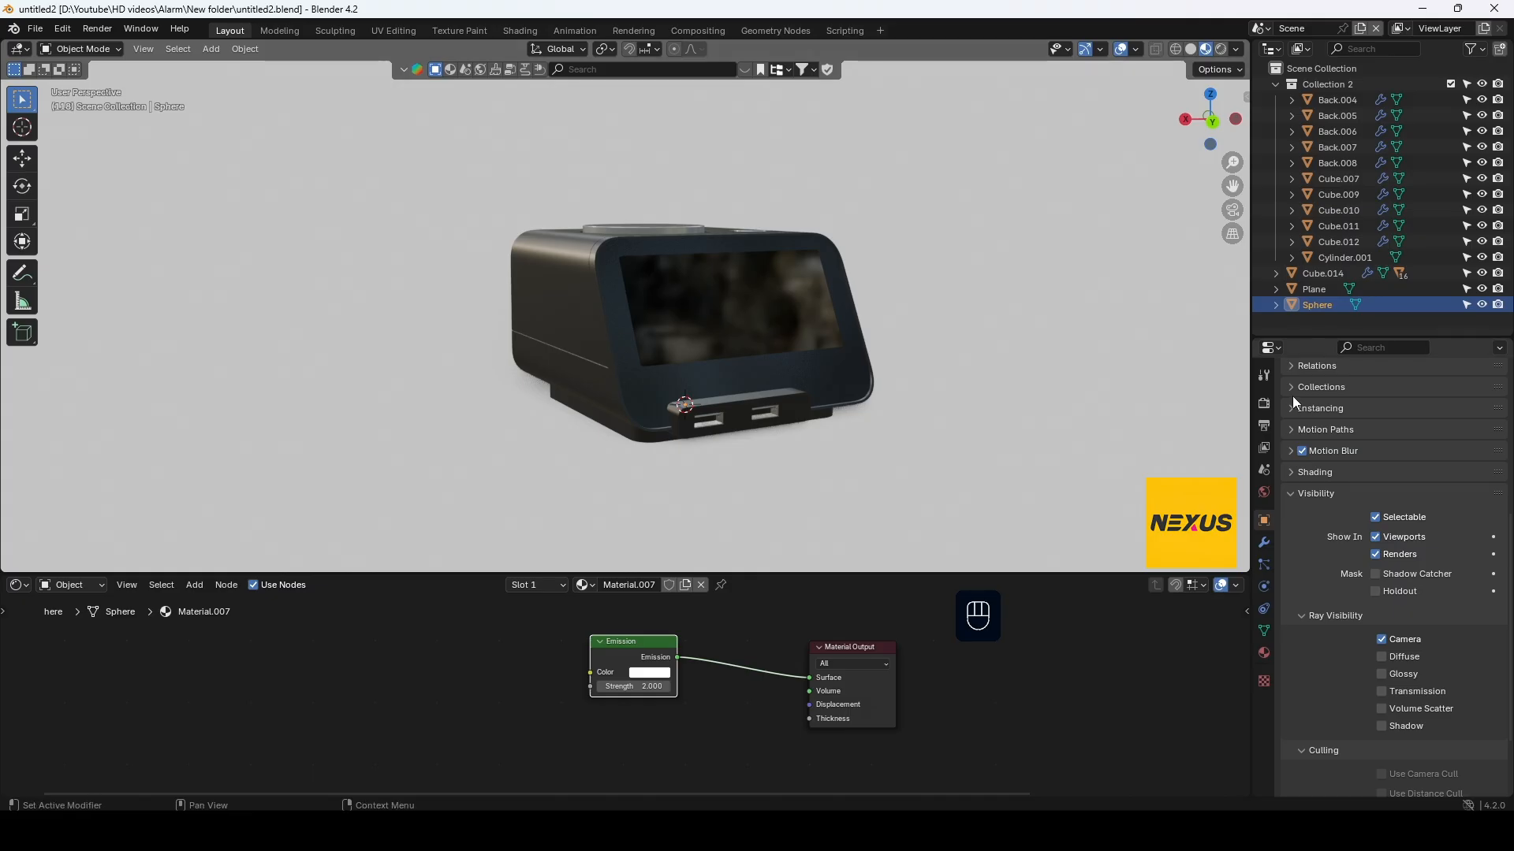
pyautogui.click(1263, 403)
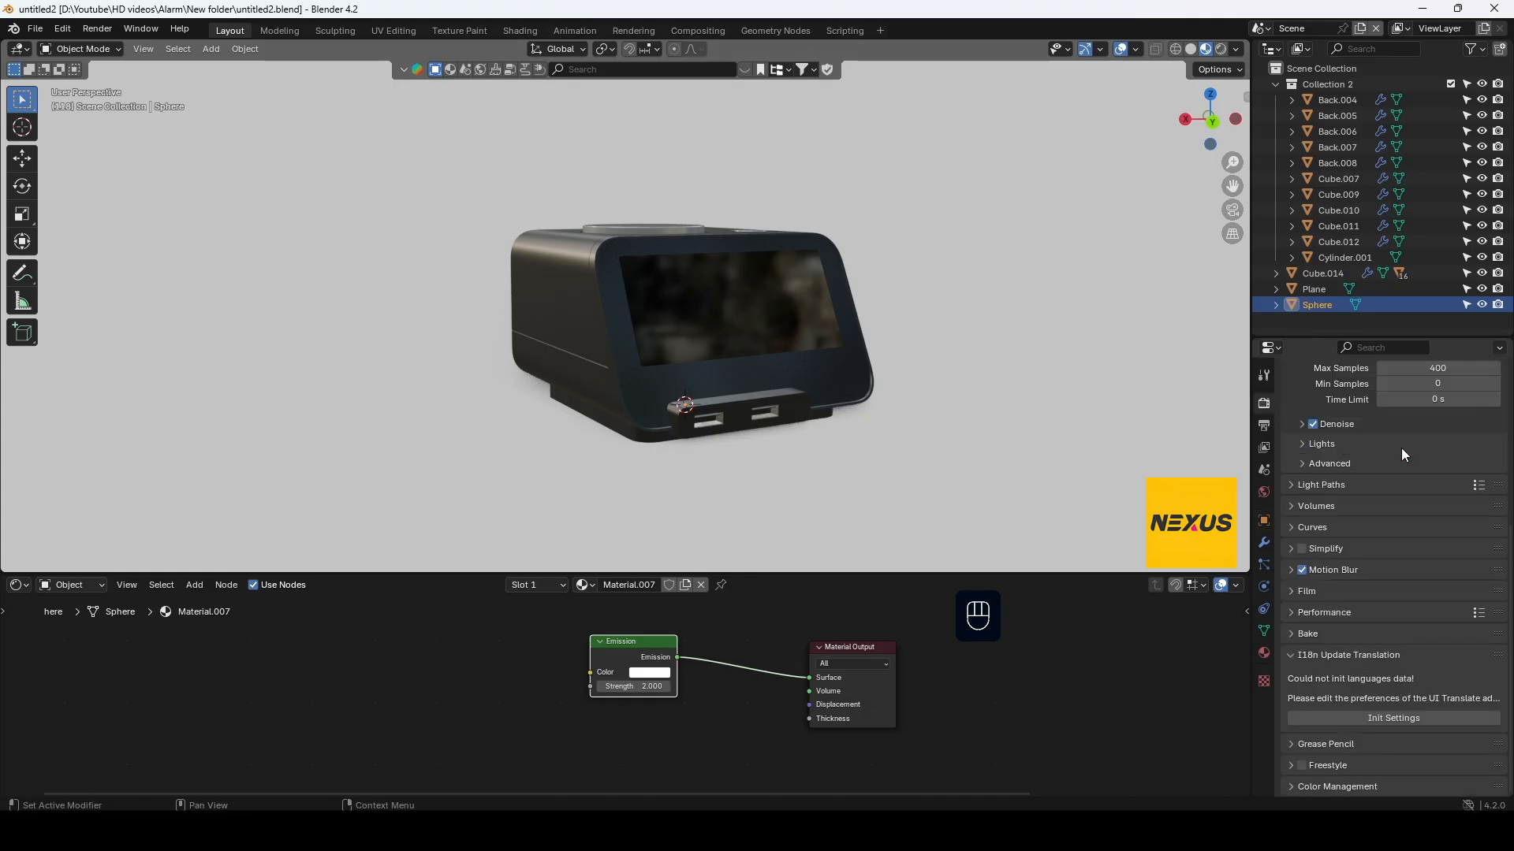
pyautogui.click(1294, 787)
pyautogui.scroll(-5, 1356, 672)
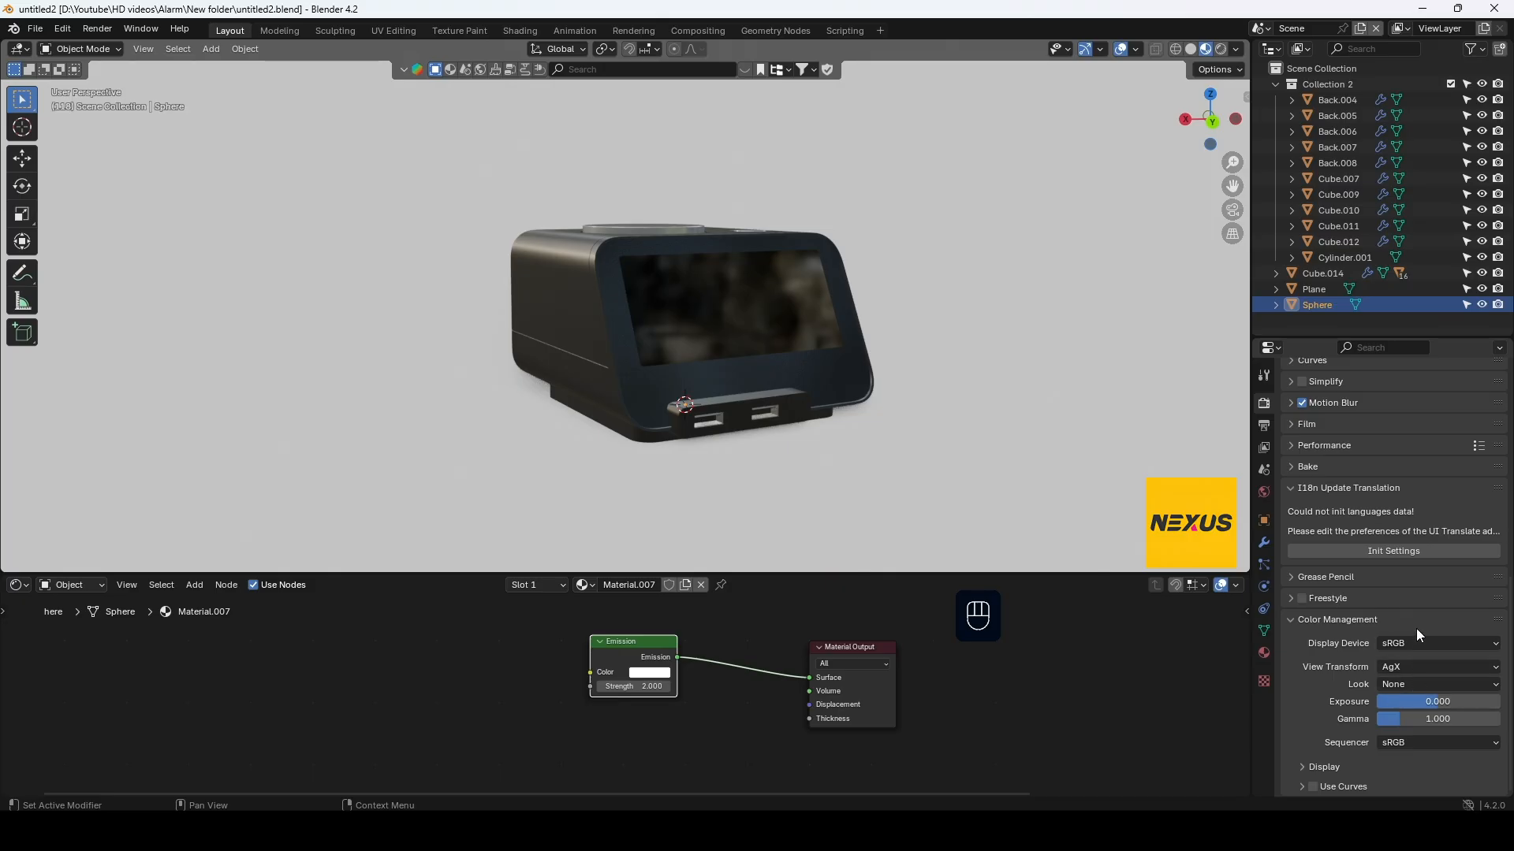
pyautogui.click(1408, 668)
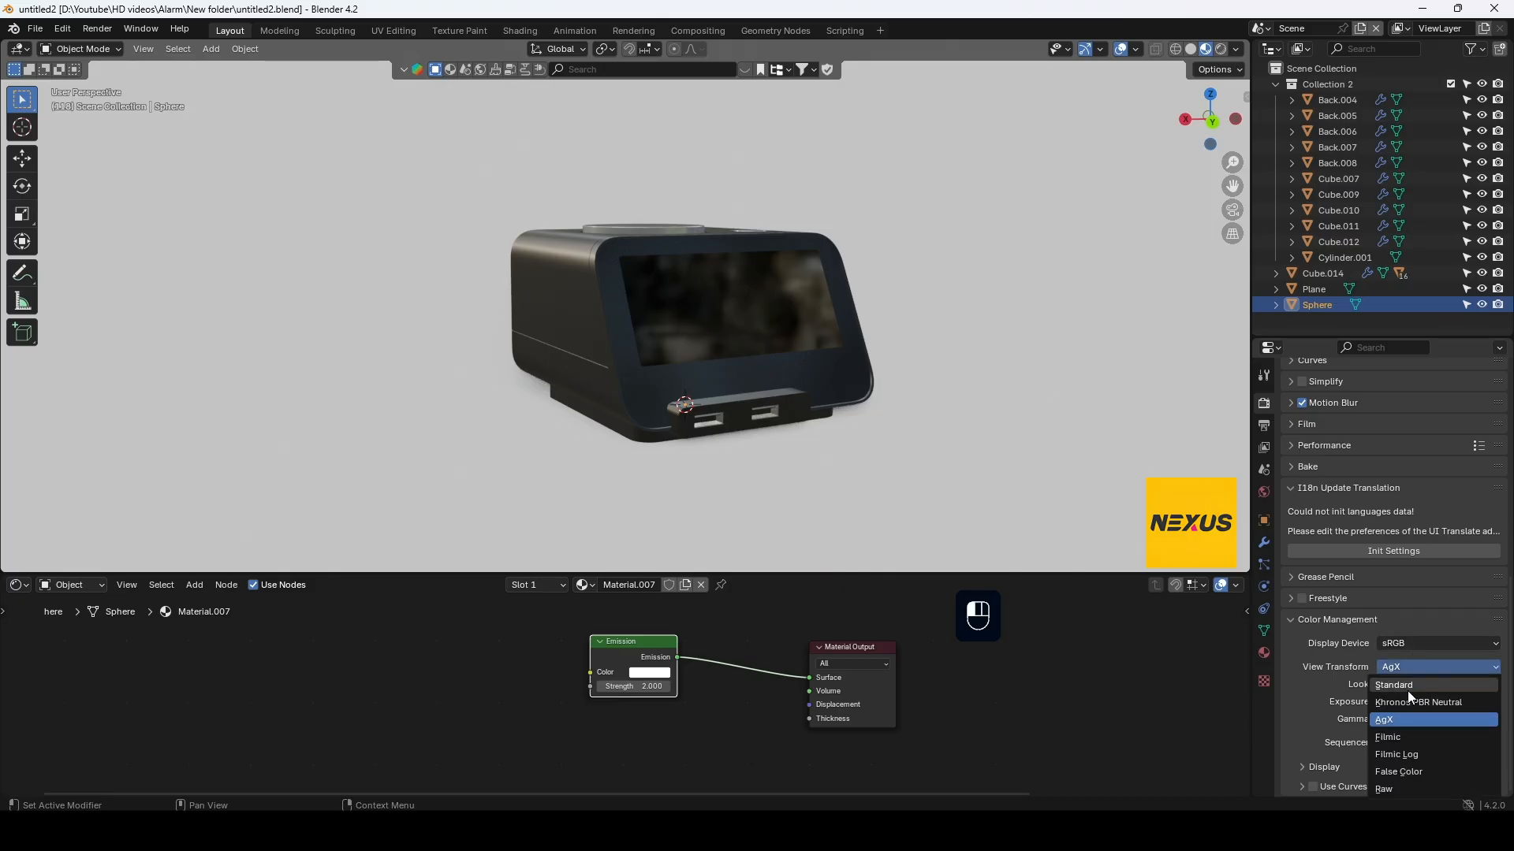
pyautogui.click(1407, 686)
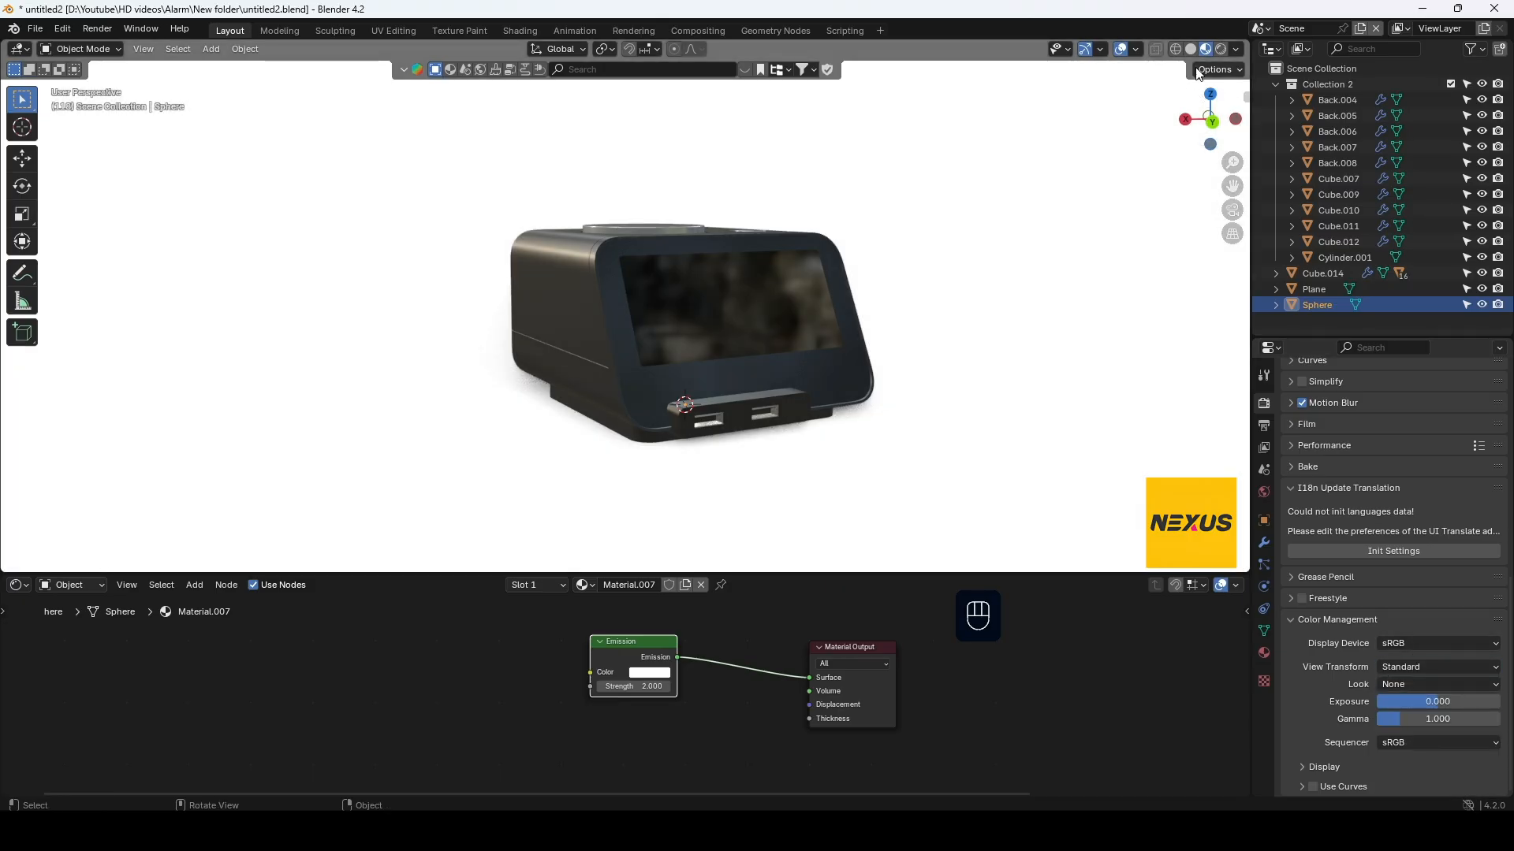
# Move the white stop of the backdrop's Color Ramp to about 0.78 while previewing in rendered shading
pyautogui.click(1220, 51)
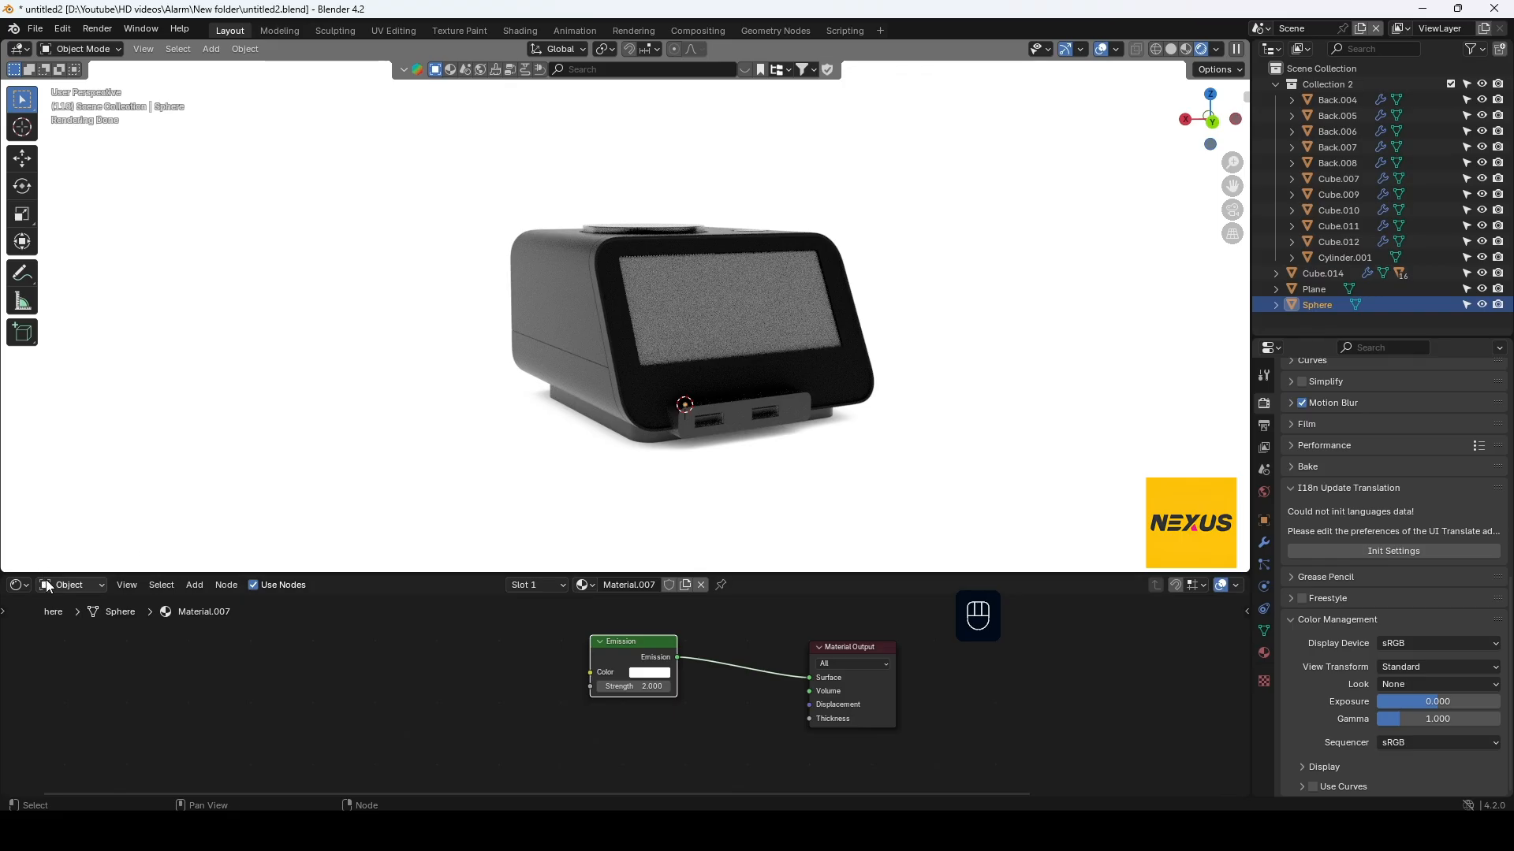
pyautogui.click(665, 487)
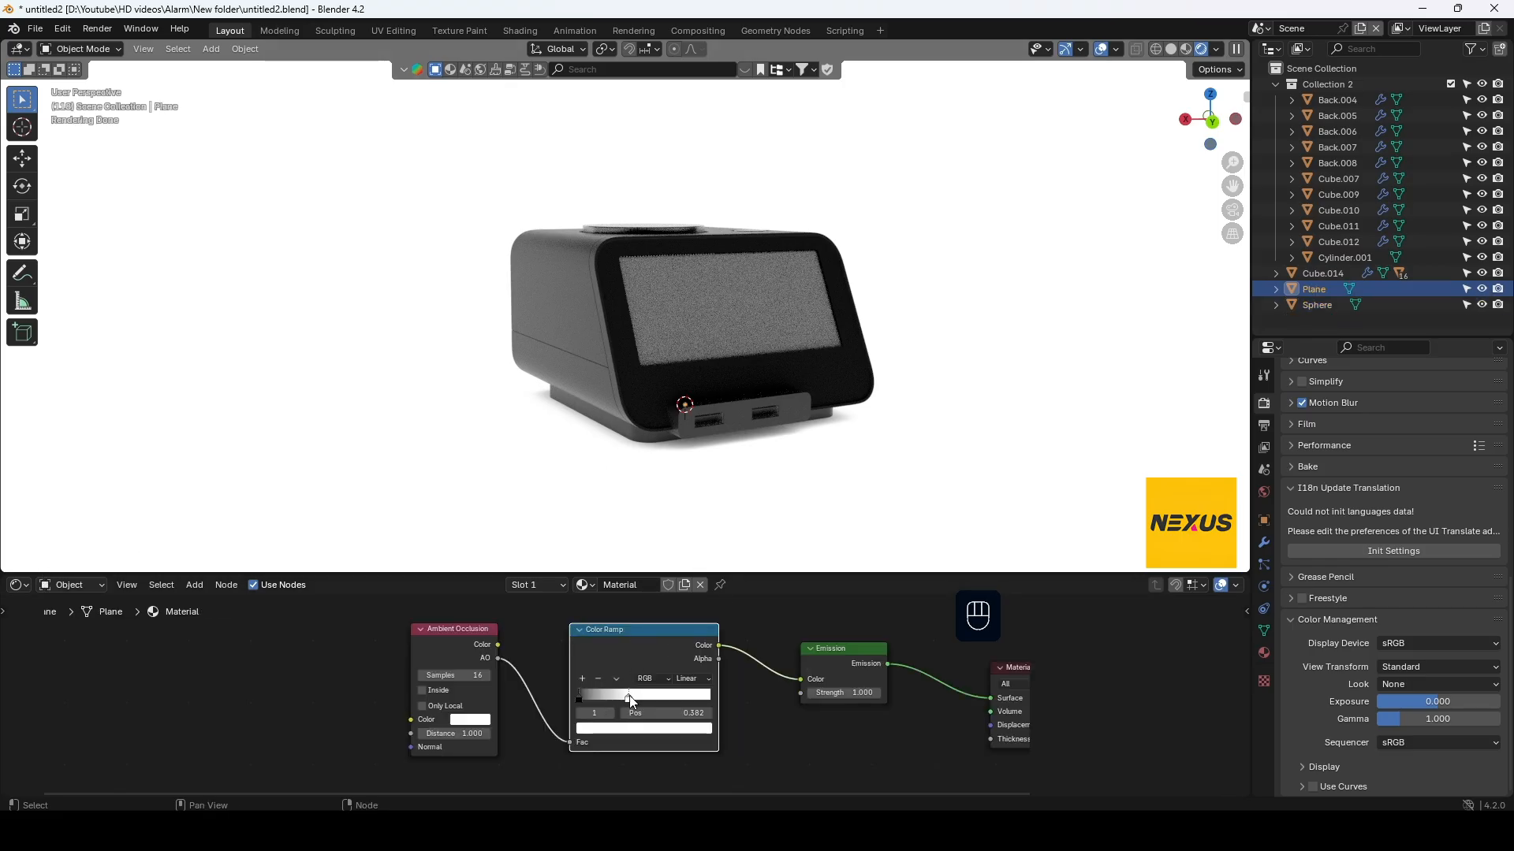
pyautogui.moveTo(629, 695); pyautogui.dragTo(677, 698)
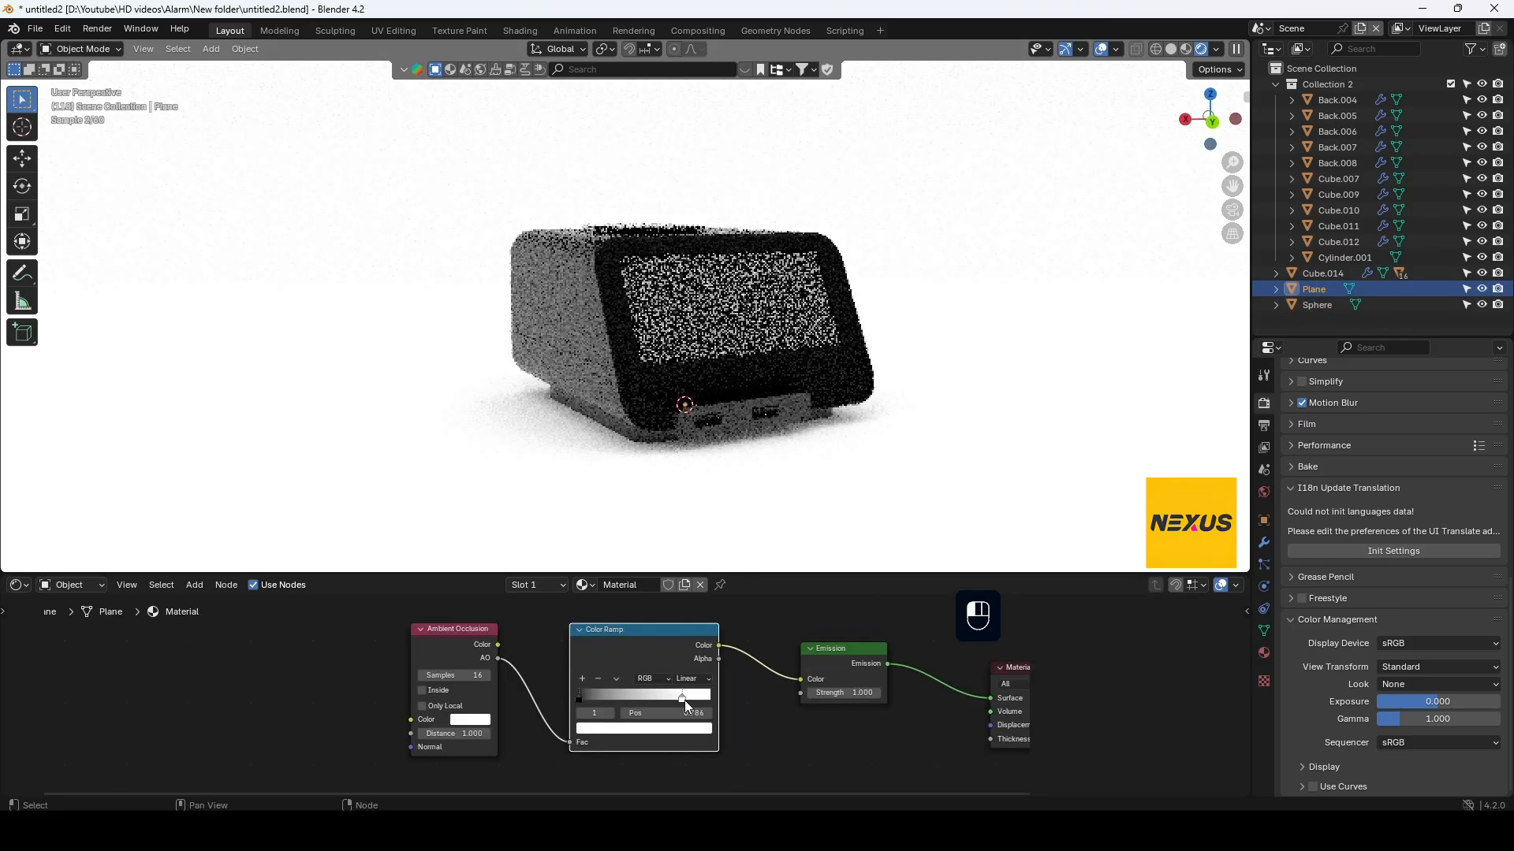
pyautogui.click(35, 30)
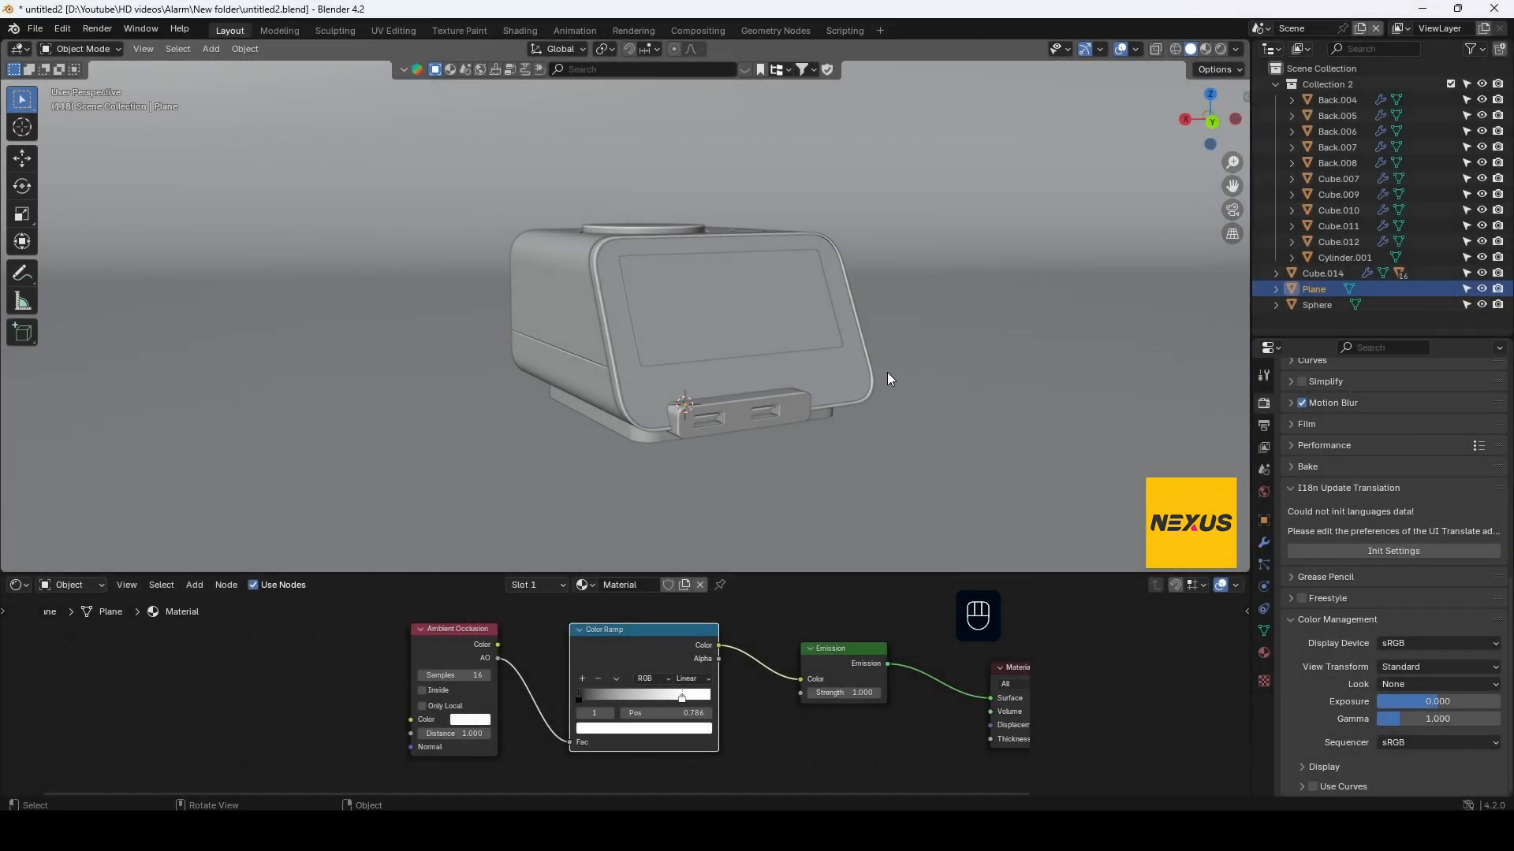
# Isolate the alarm clock's front display panel and UV unwrap all its faces with Cube Projection
pyautogui.click(780, 330)
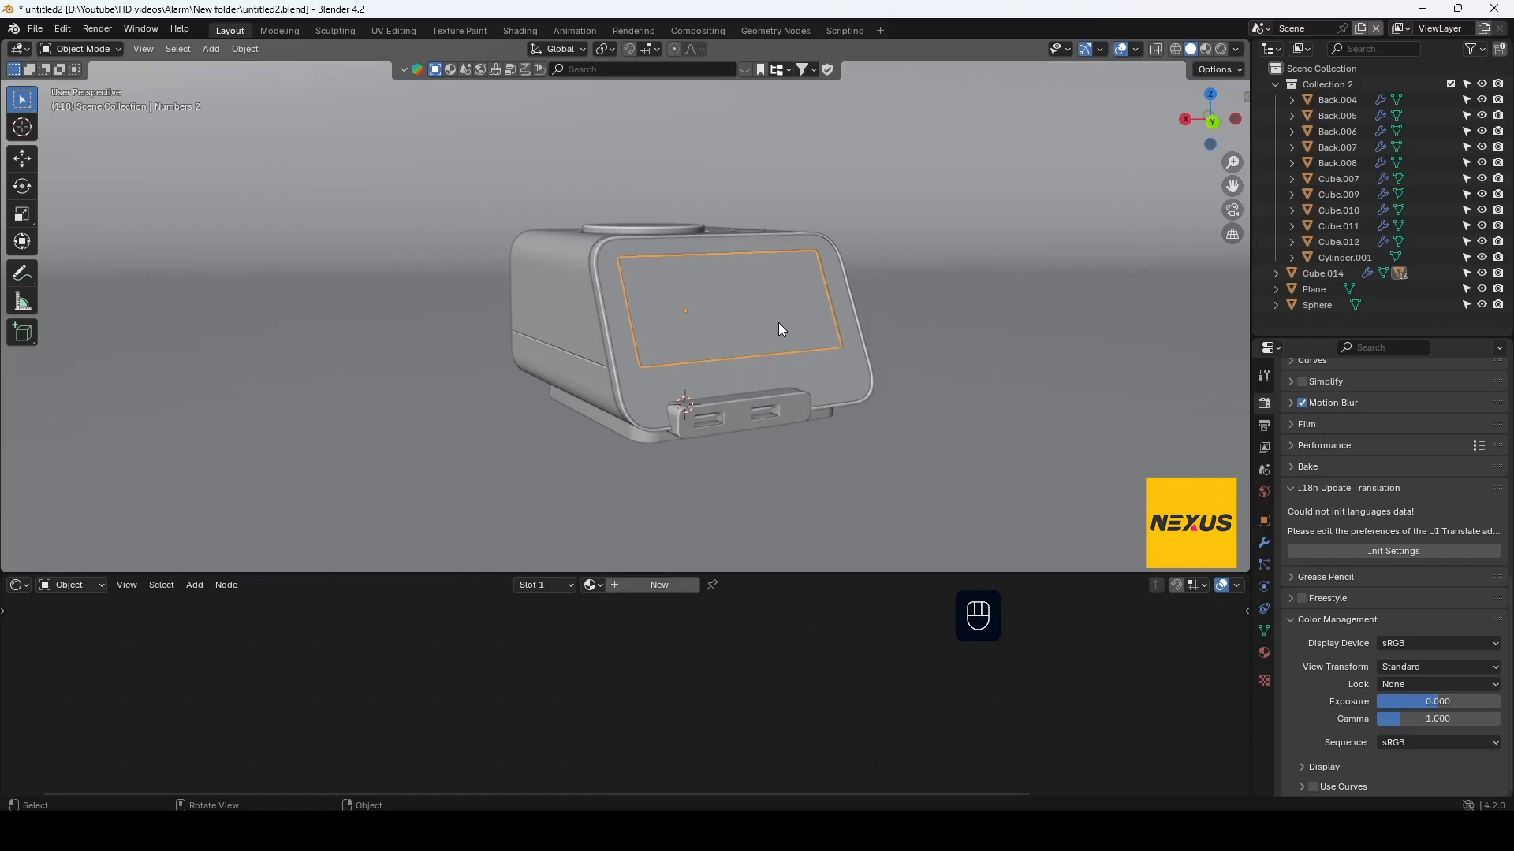
pyautogui.press('KP_Divide')
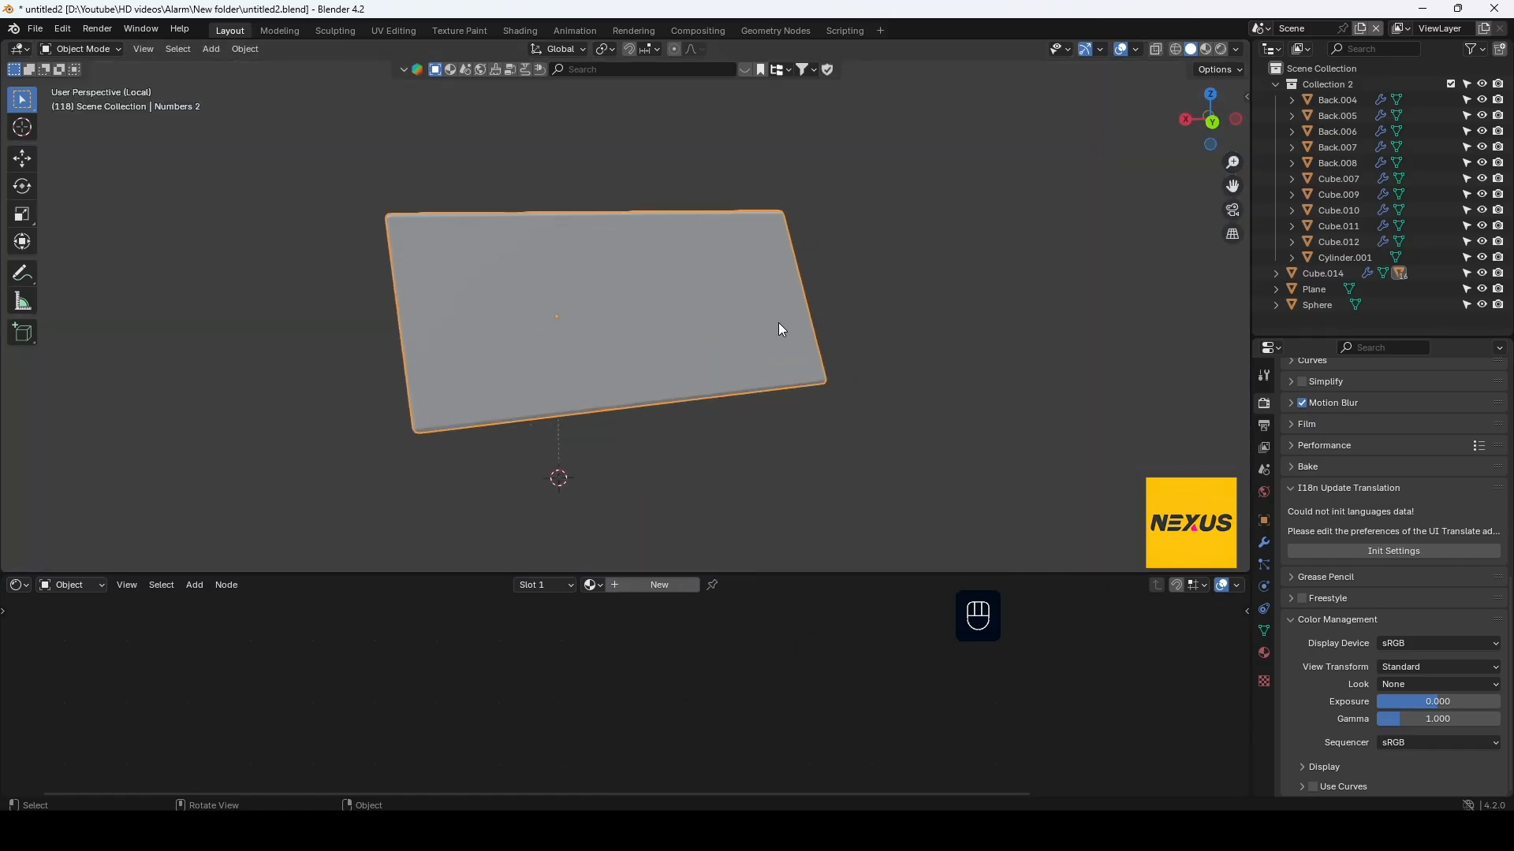
pyautogui.press('Tab')
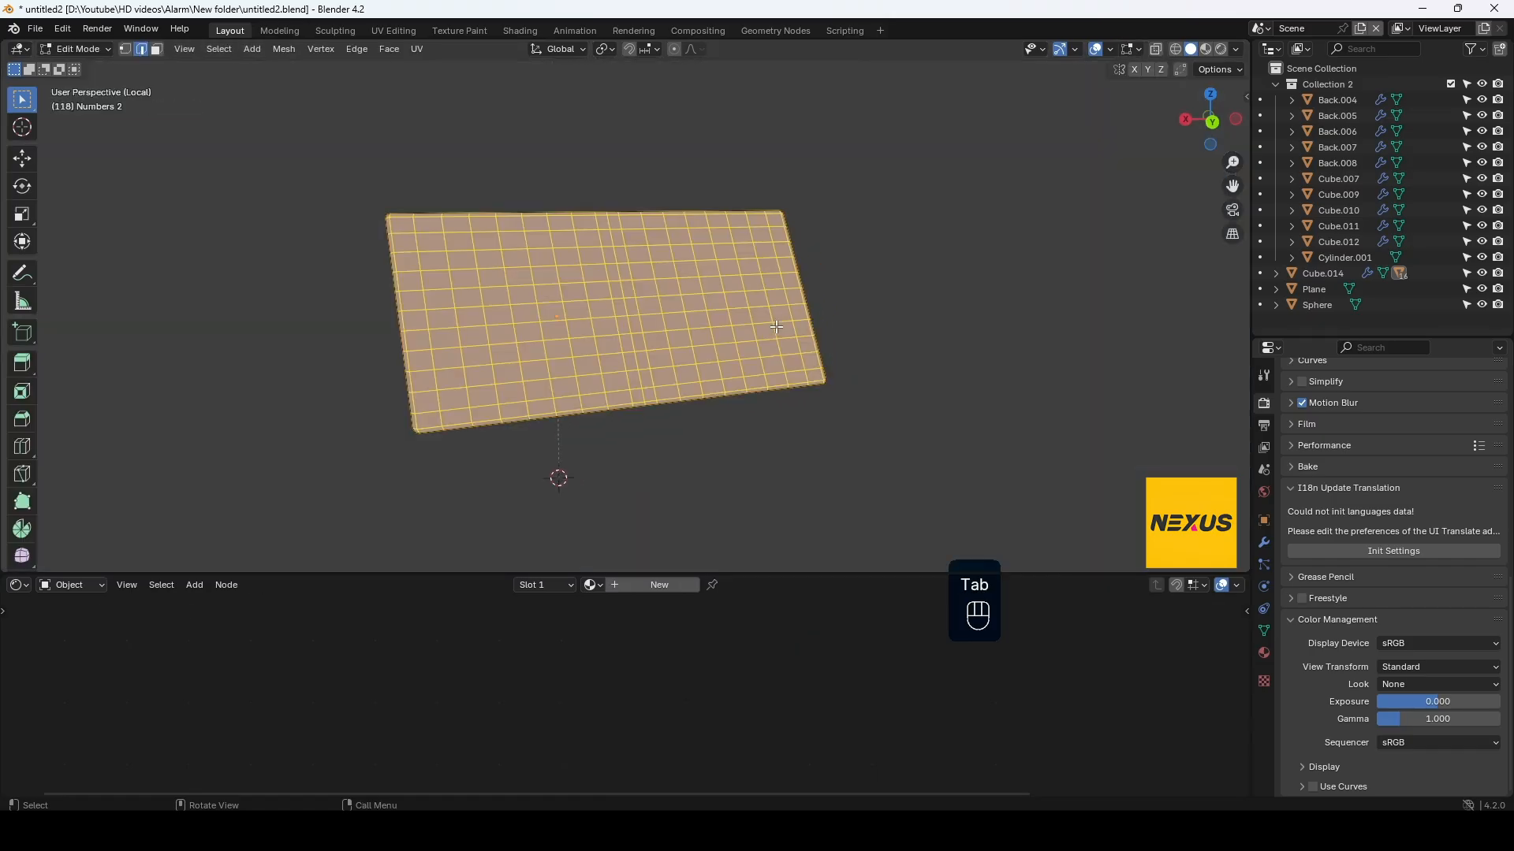
pyautogui.press('a')
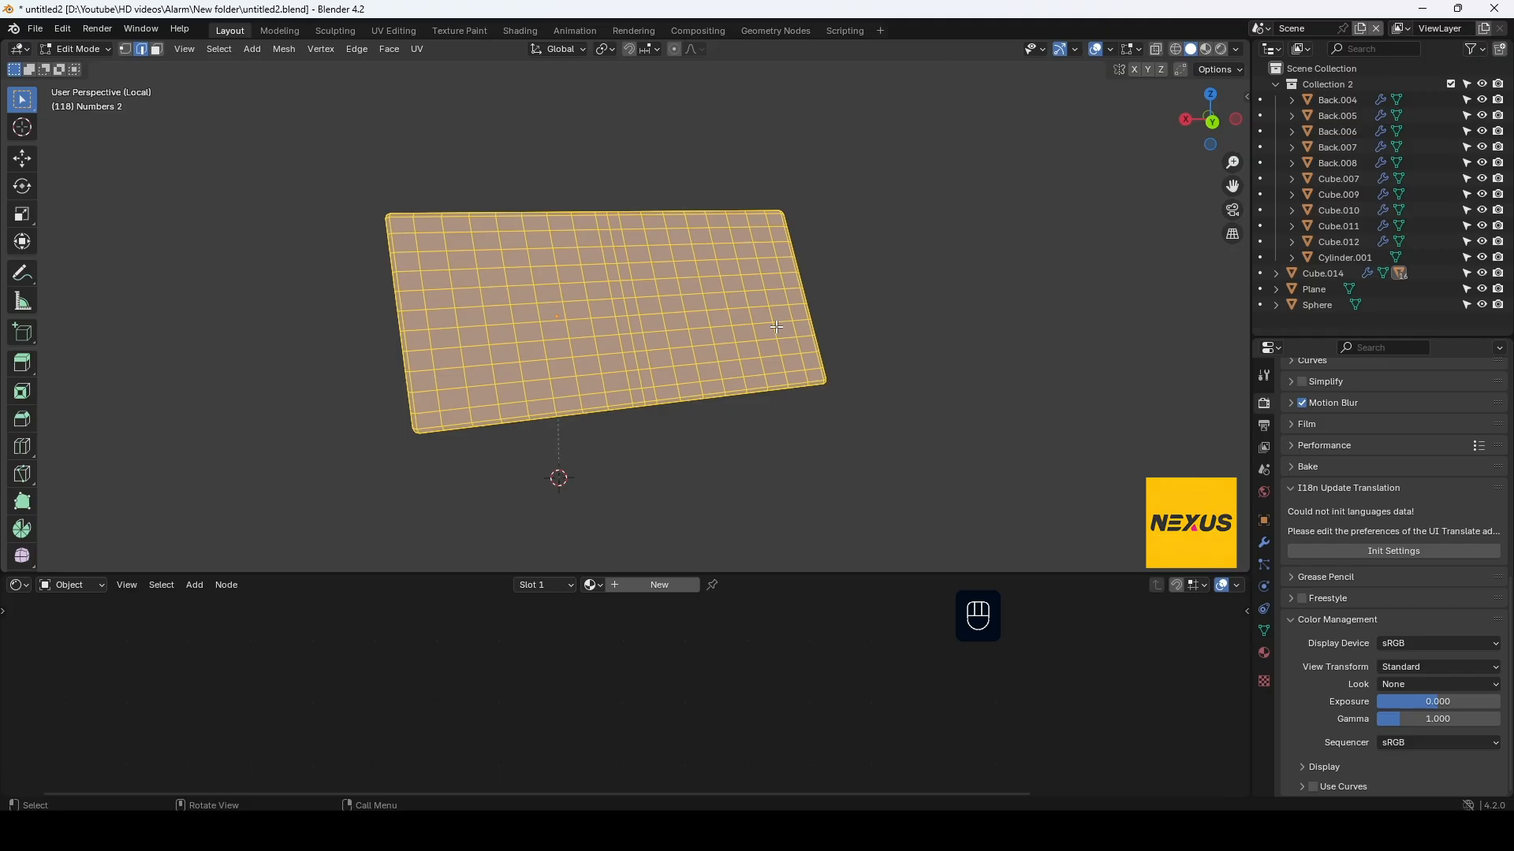
pyautogui.rightClick(776, 327)
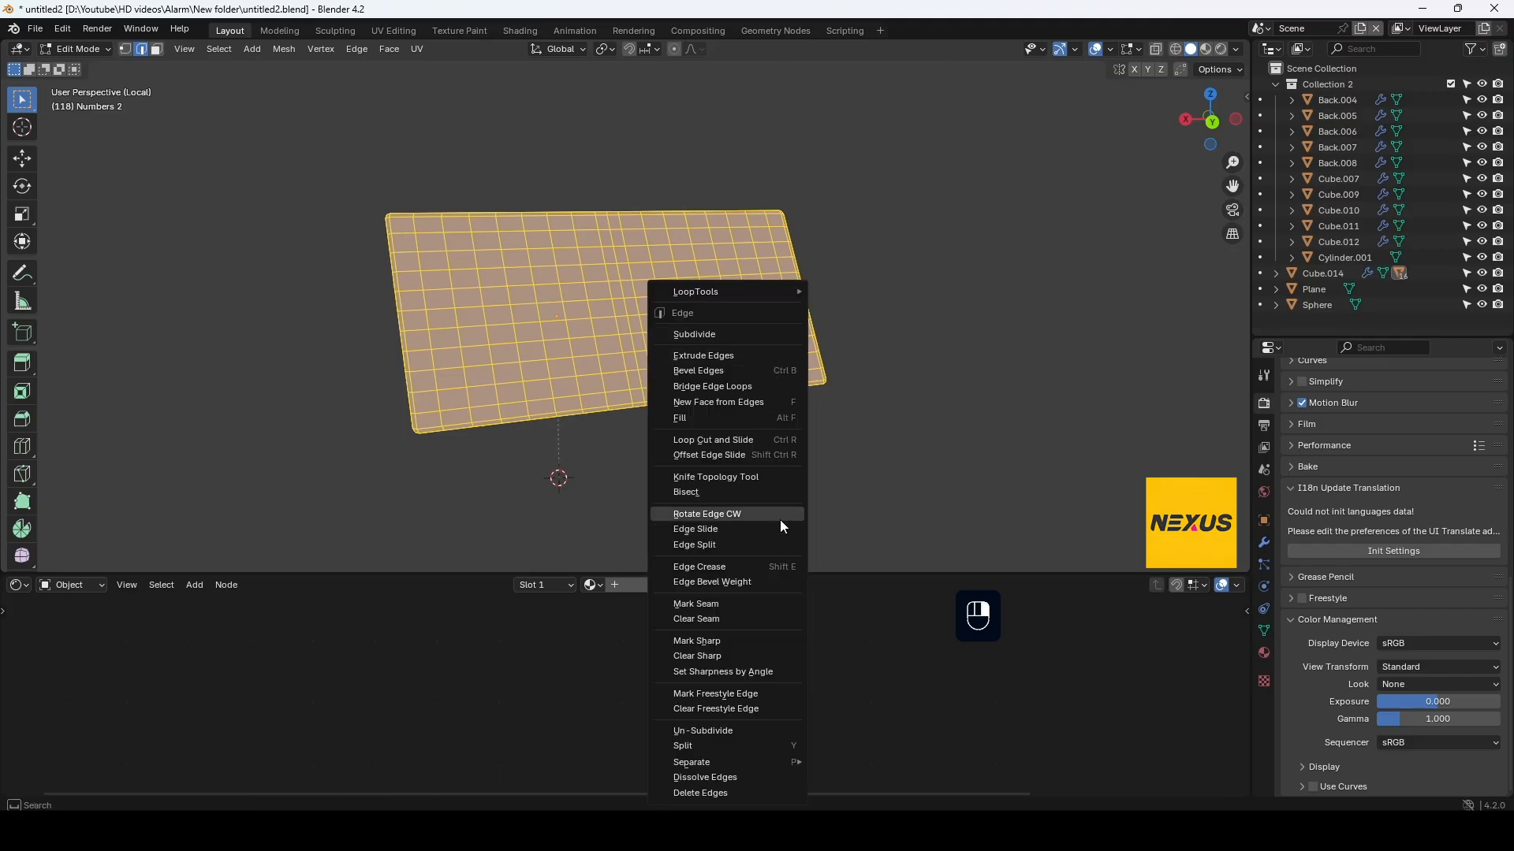
pyautogui.click(156, 50)
pyautogui.rightClick(637, 286)
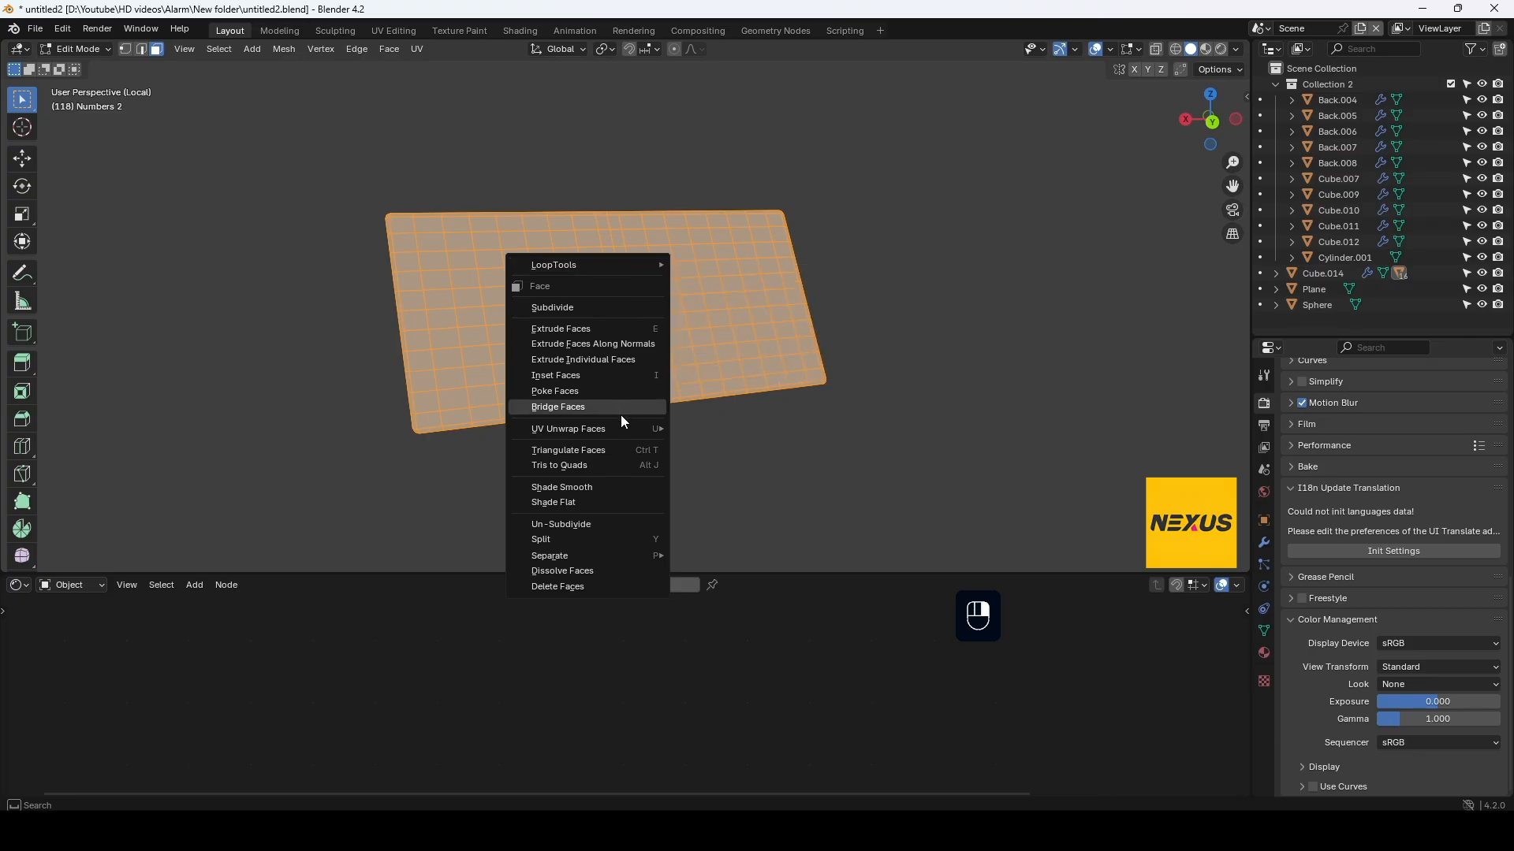
pyautogui.moveTo(611, 428)
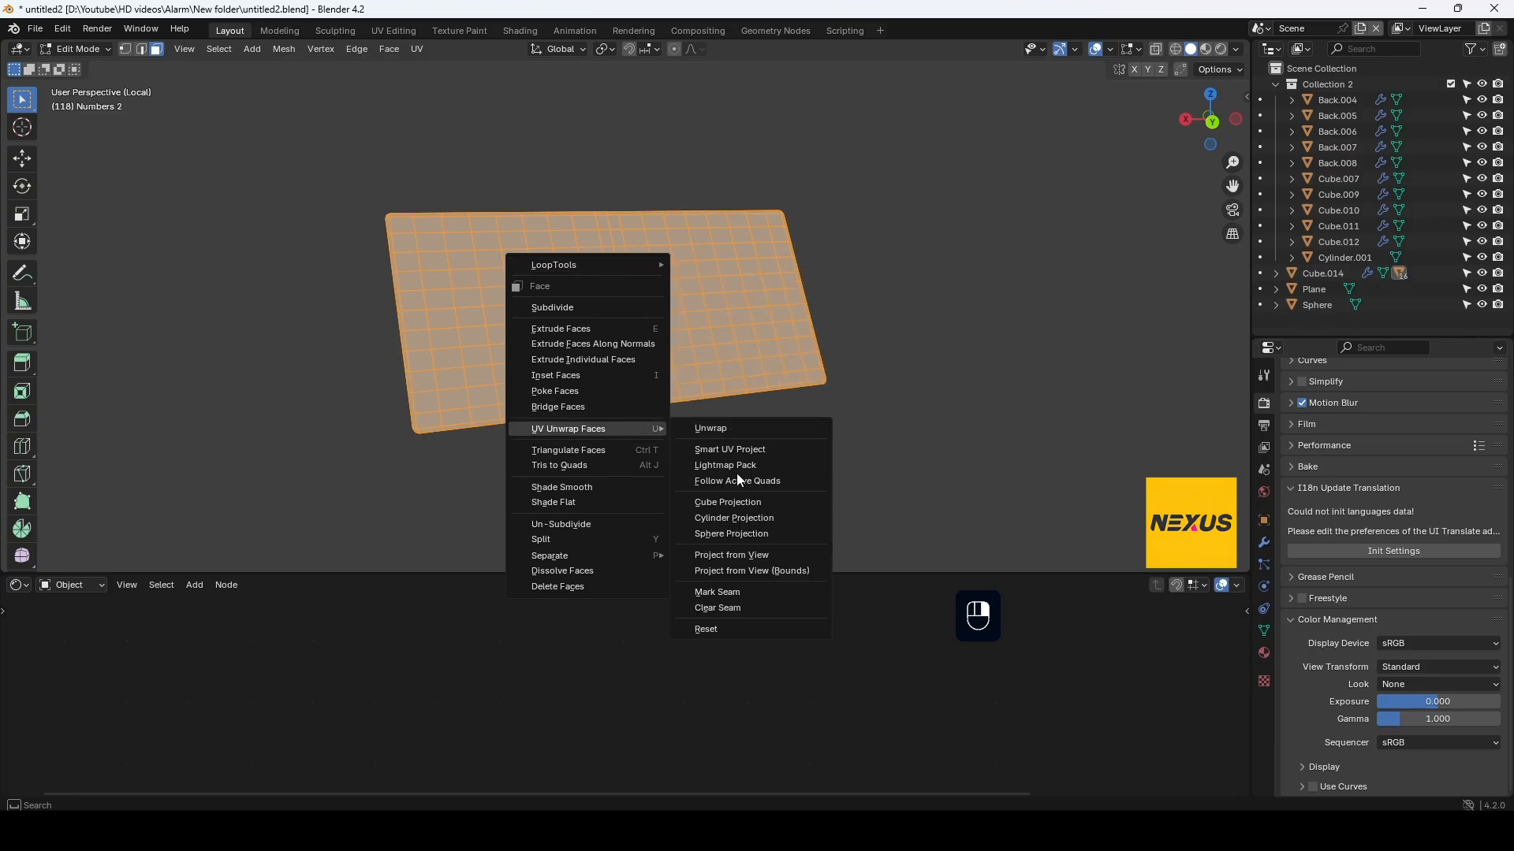
pyautogui.click(746, 504)
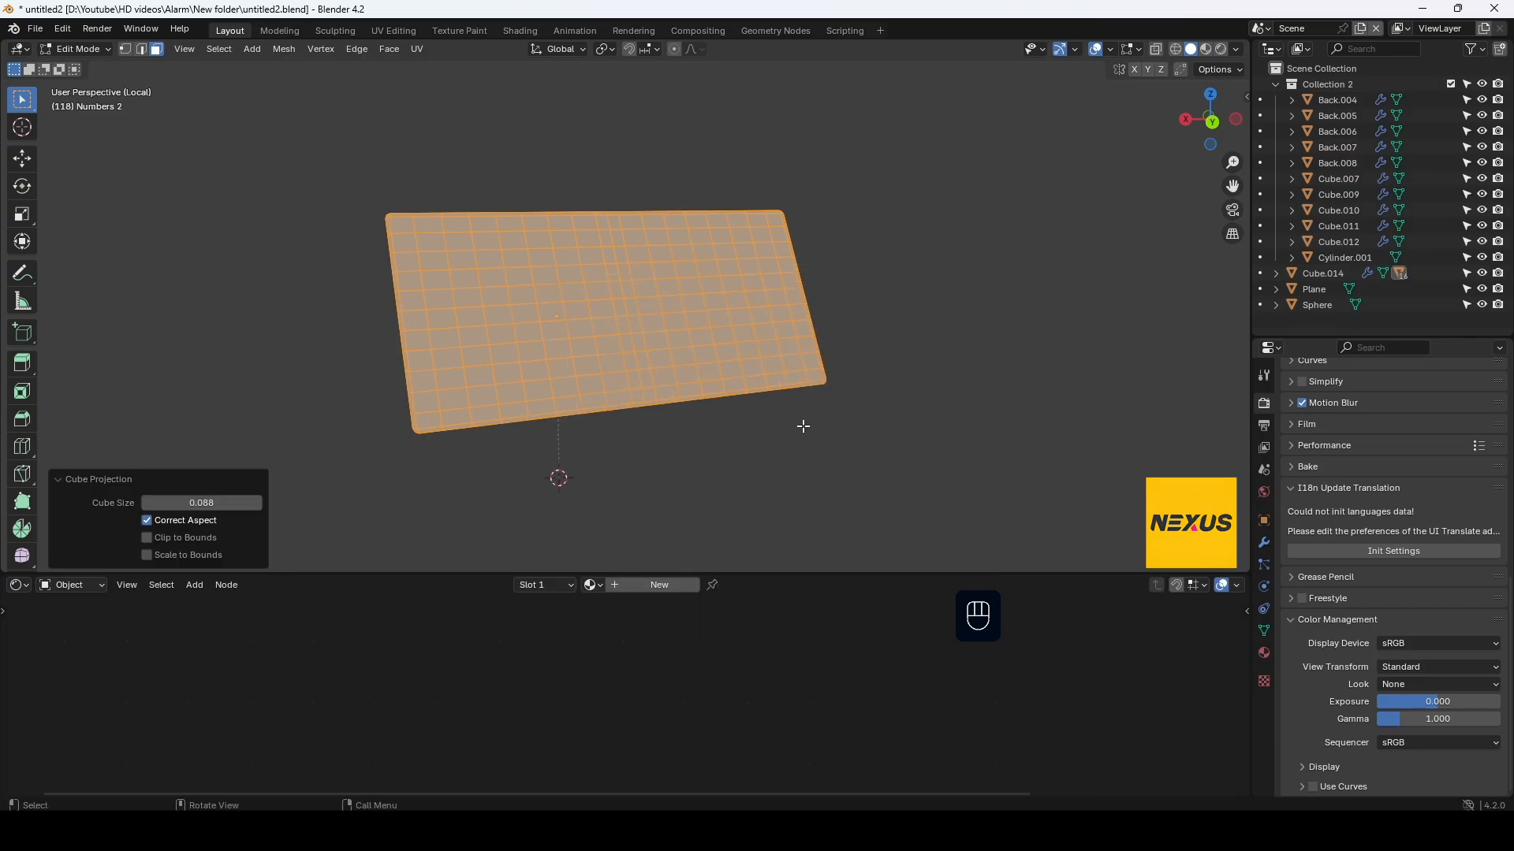
pyautogui.press('Tab')
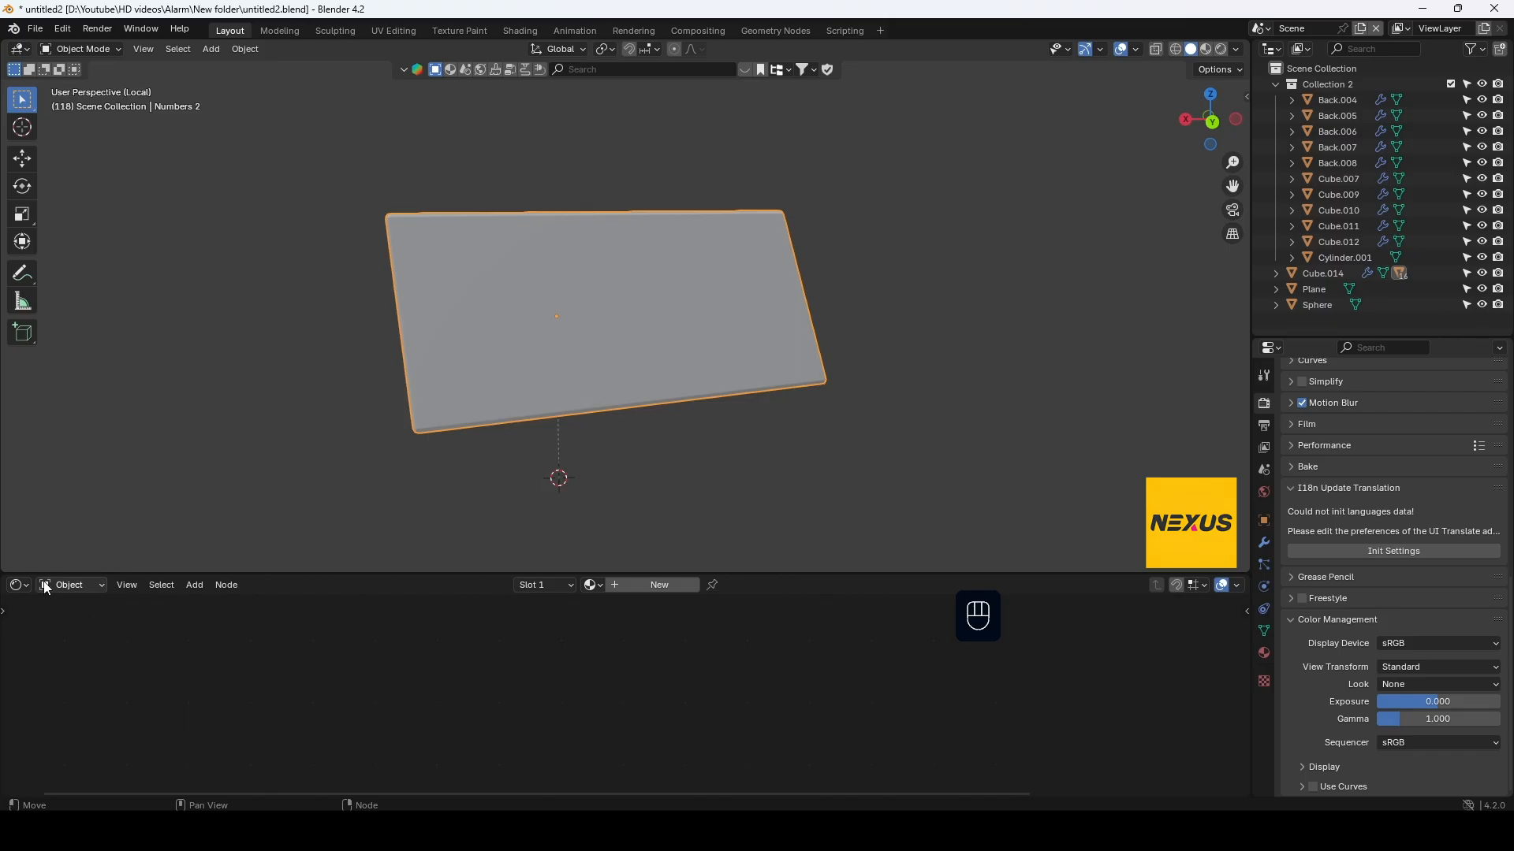
# Create a new material for the isolated display panel and connect an added Image Texture node's Color output to the Principled BSDF Base Color
pyautogui.click(667, 587)
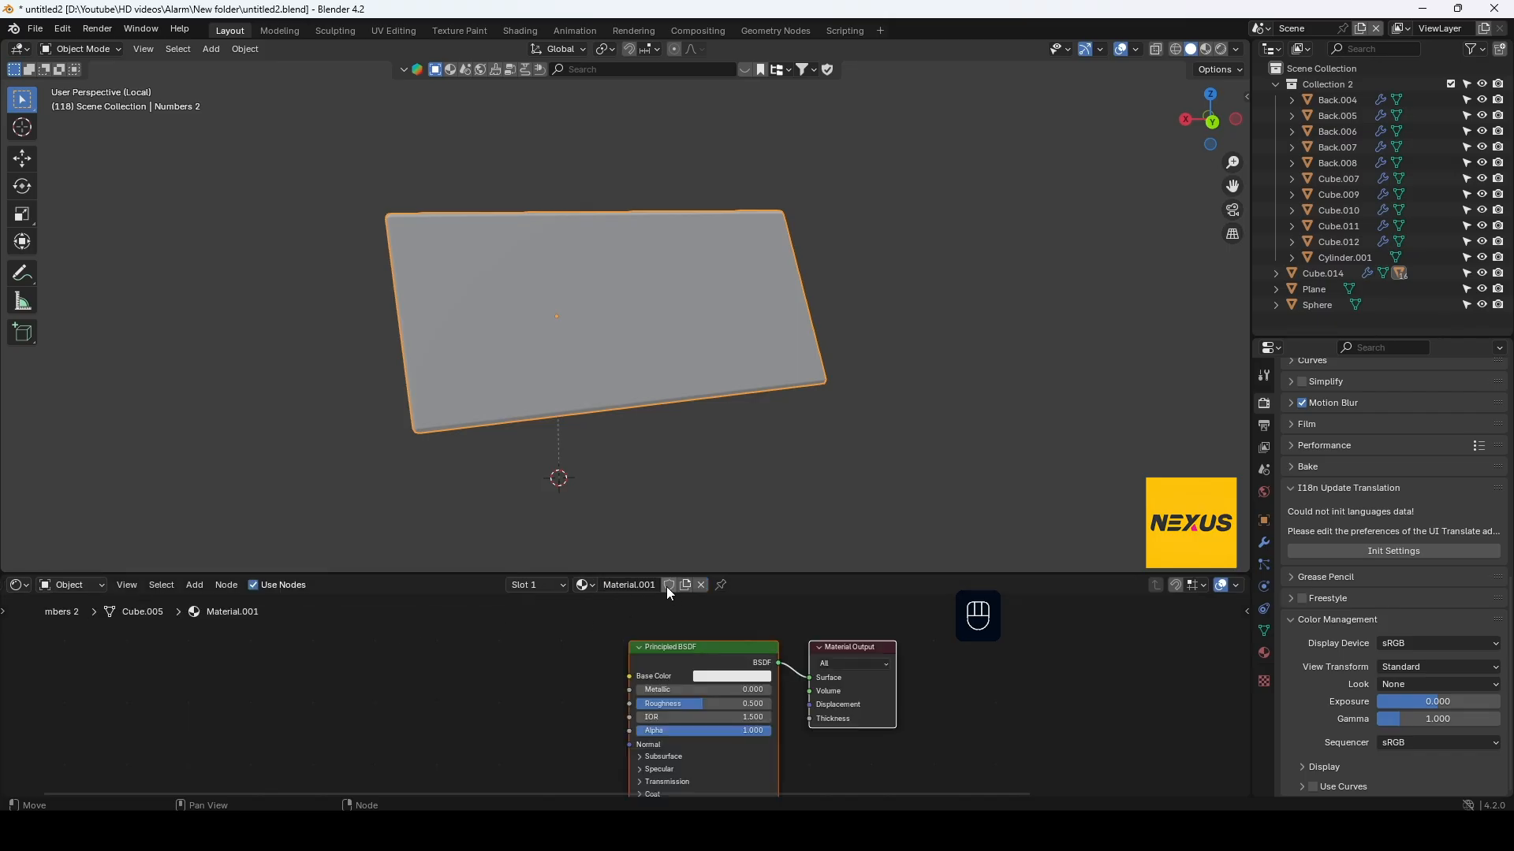
pyautogui.moveTo(842, 624); pyautogui.dragTo(817, 626, button='middle')
pyautogui.click(711, 646)
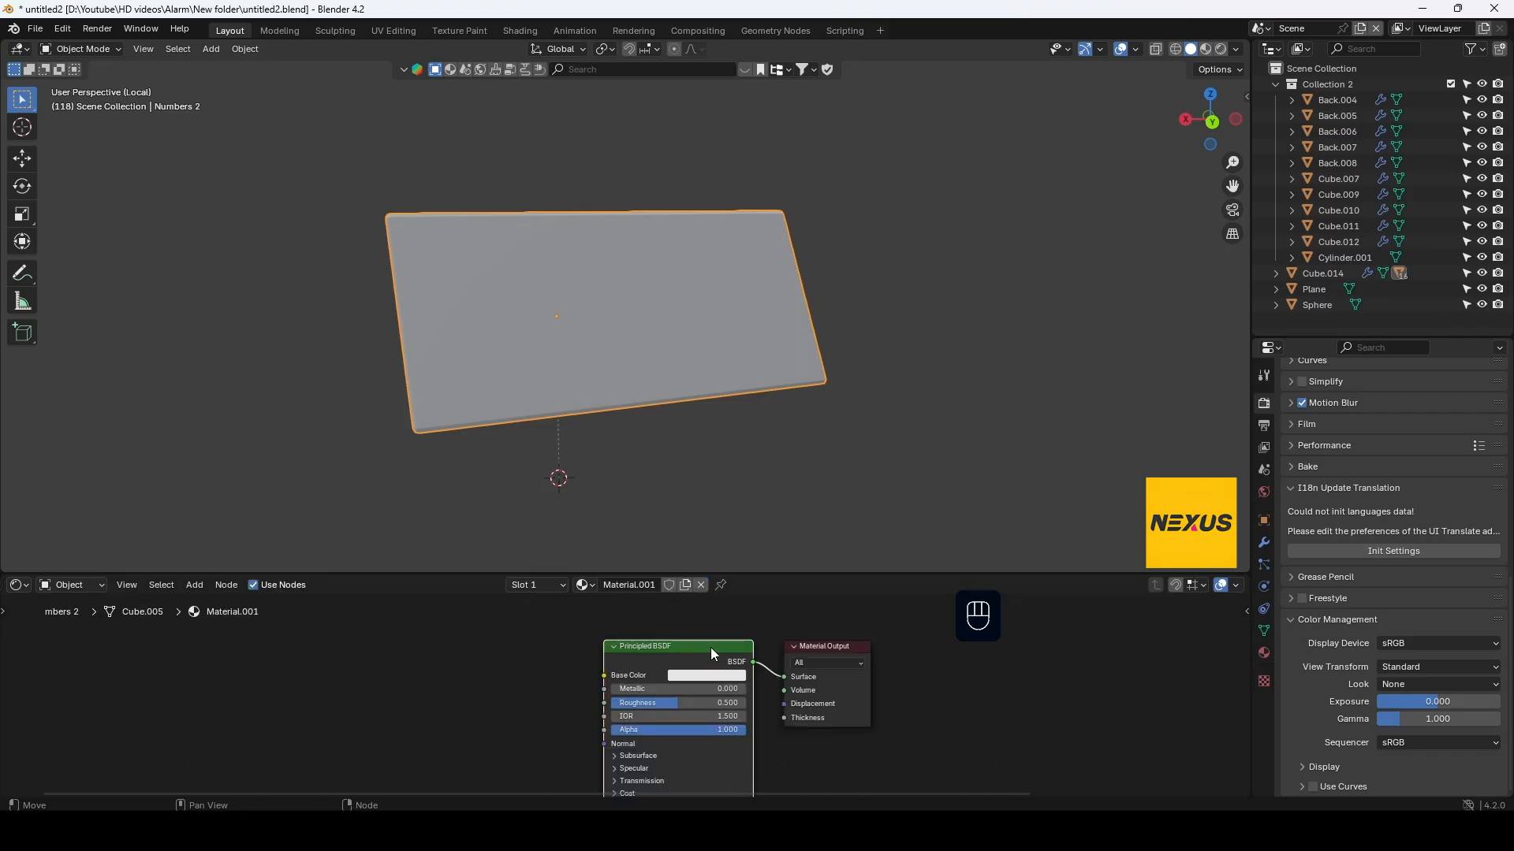
pyautogui.click(351, 666)
pyautogui.hotkey('shift', 'a')
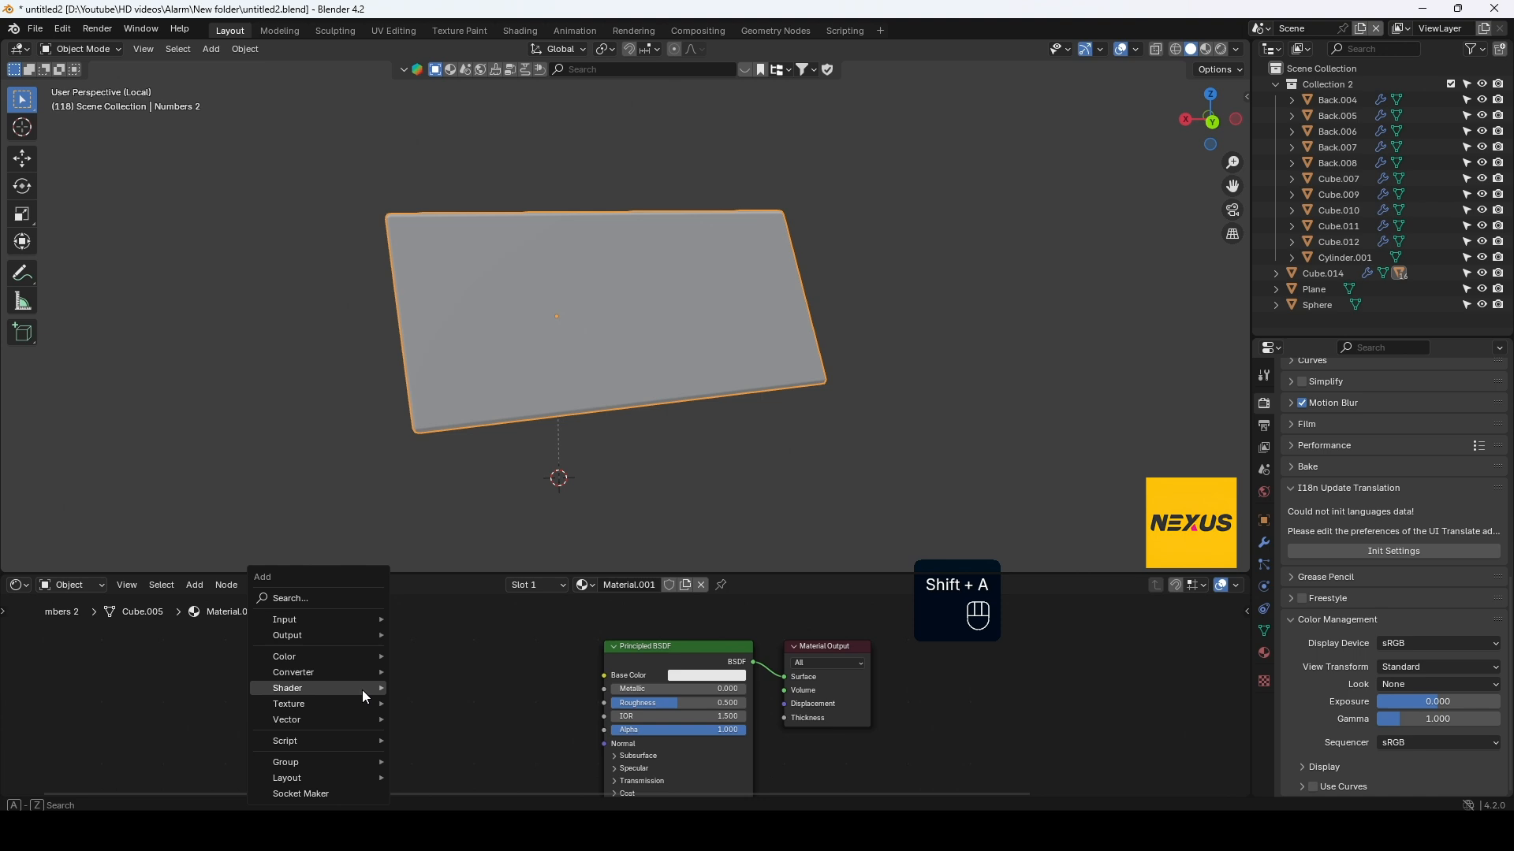
pyautogui.click(343, 600)
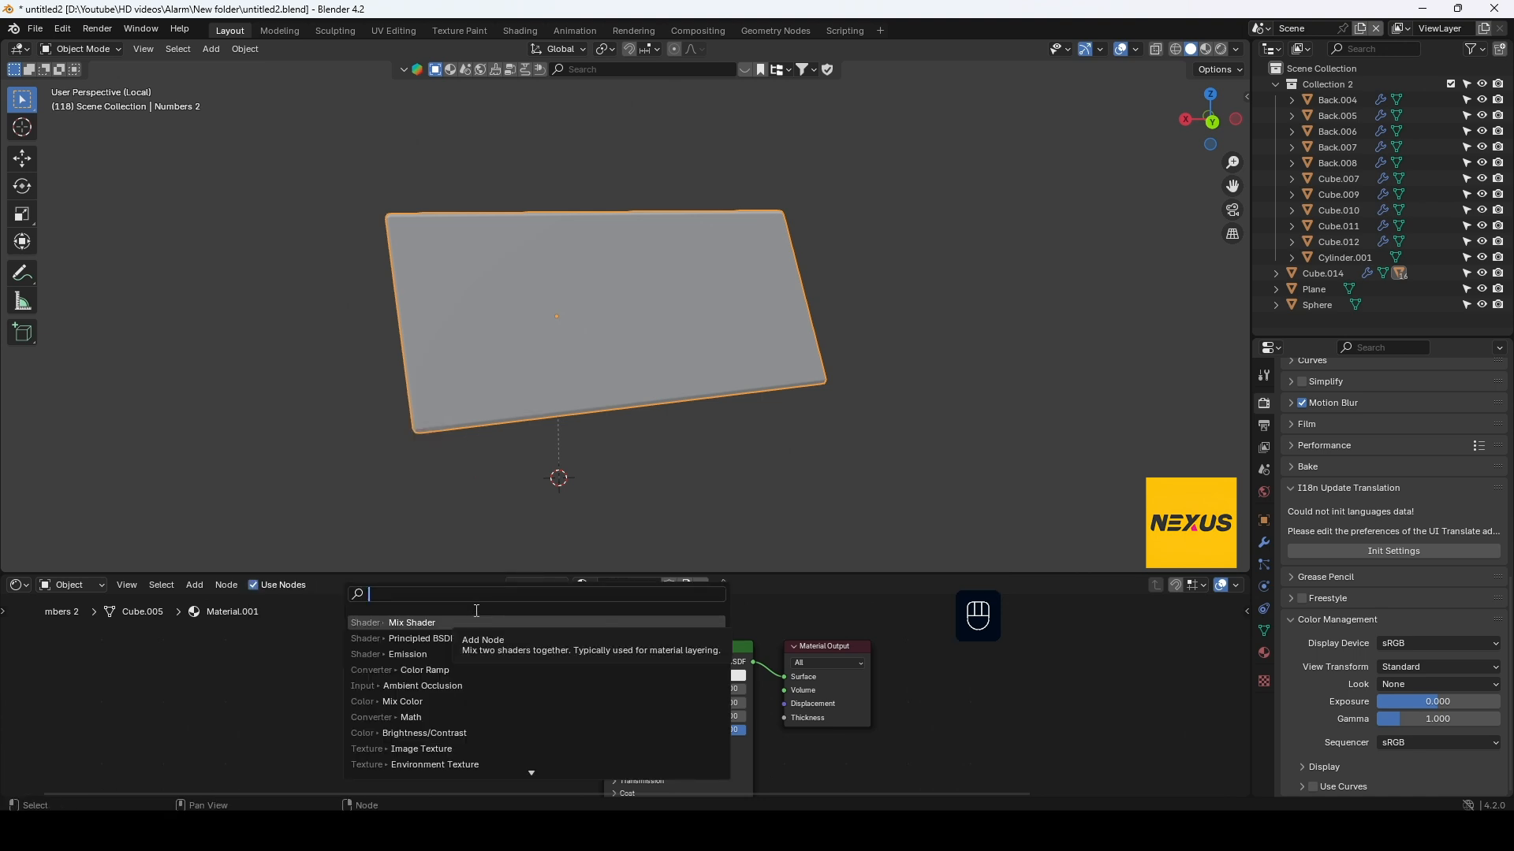
pyautogui.write('im')
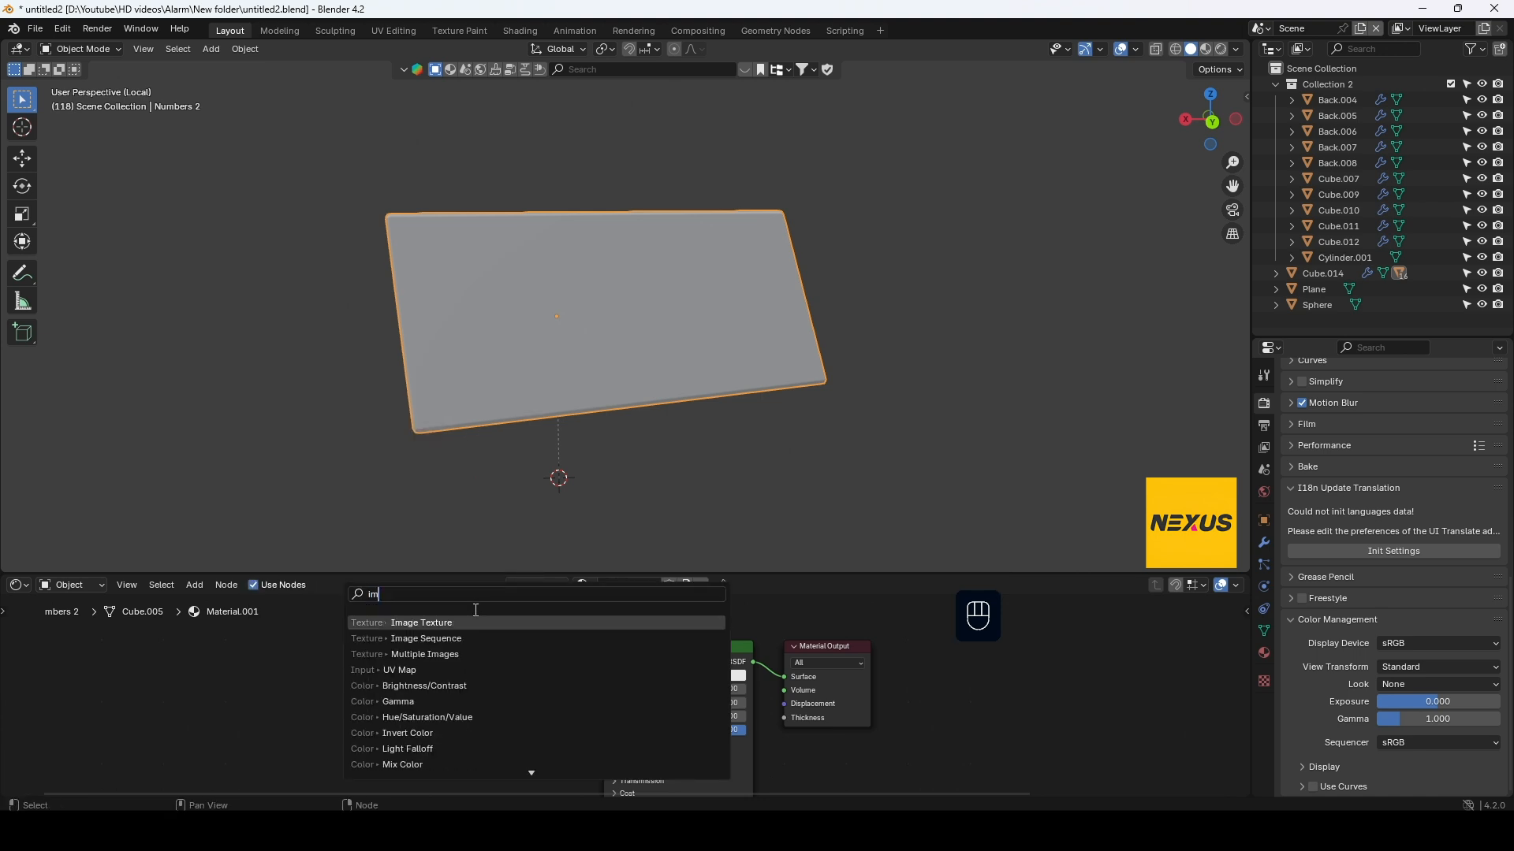
pyautogui.click(477, 623)
pyautogui.click(286, 662)
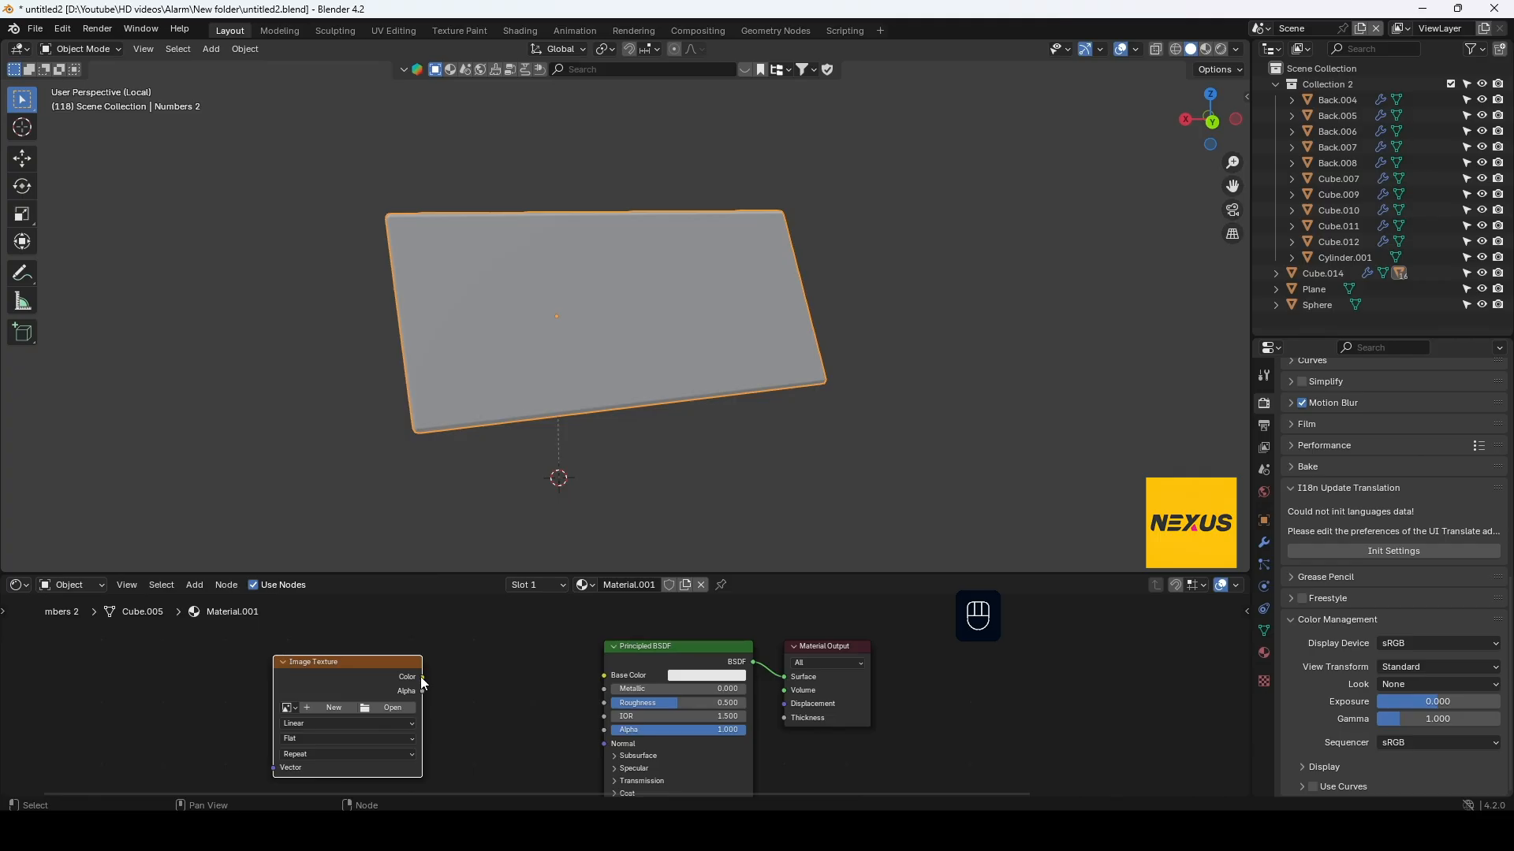
pyautogui.moveTo(423, 676); pyautogui.dragTo(604, 676)
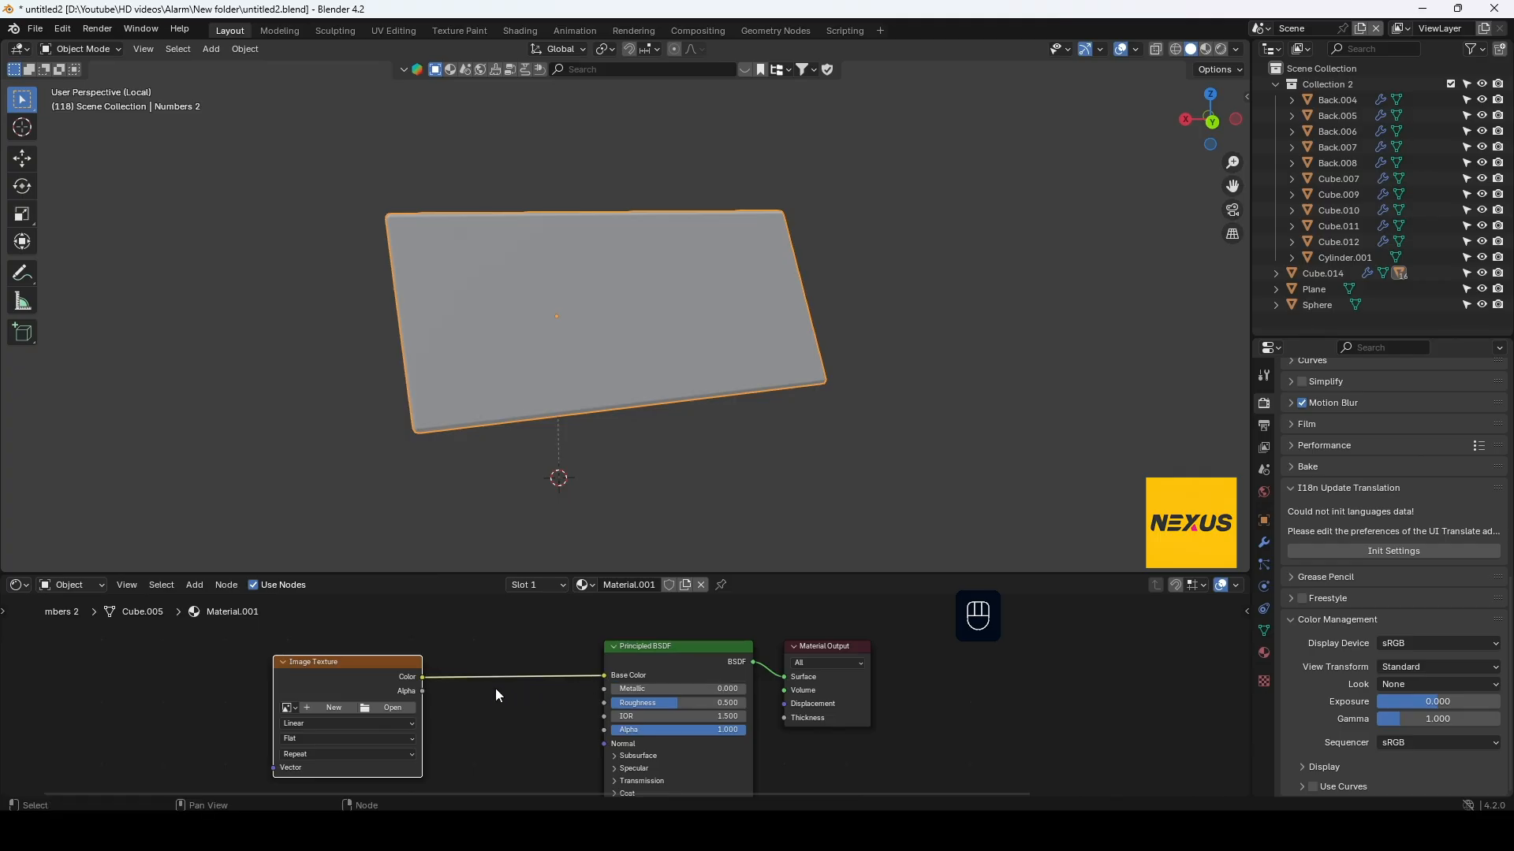
# Load the movie Screen.mp4 into the display material's Image Texture node and preview the material in the viewport
pyautogui.click(391, 708)
pyautogui.doubleClick(733, 286)
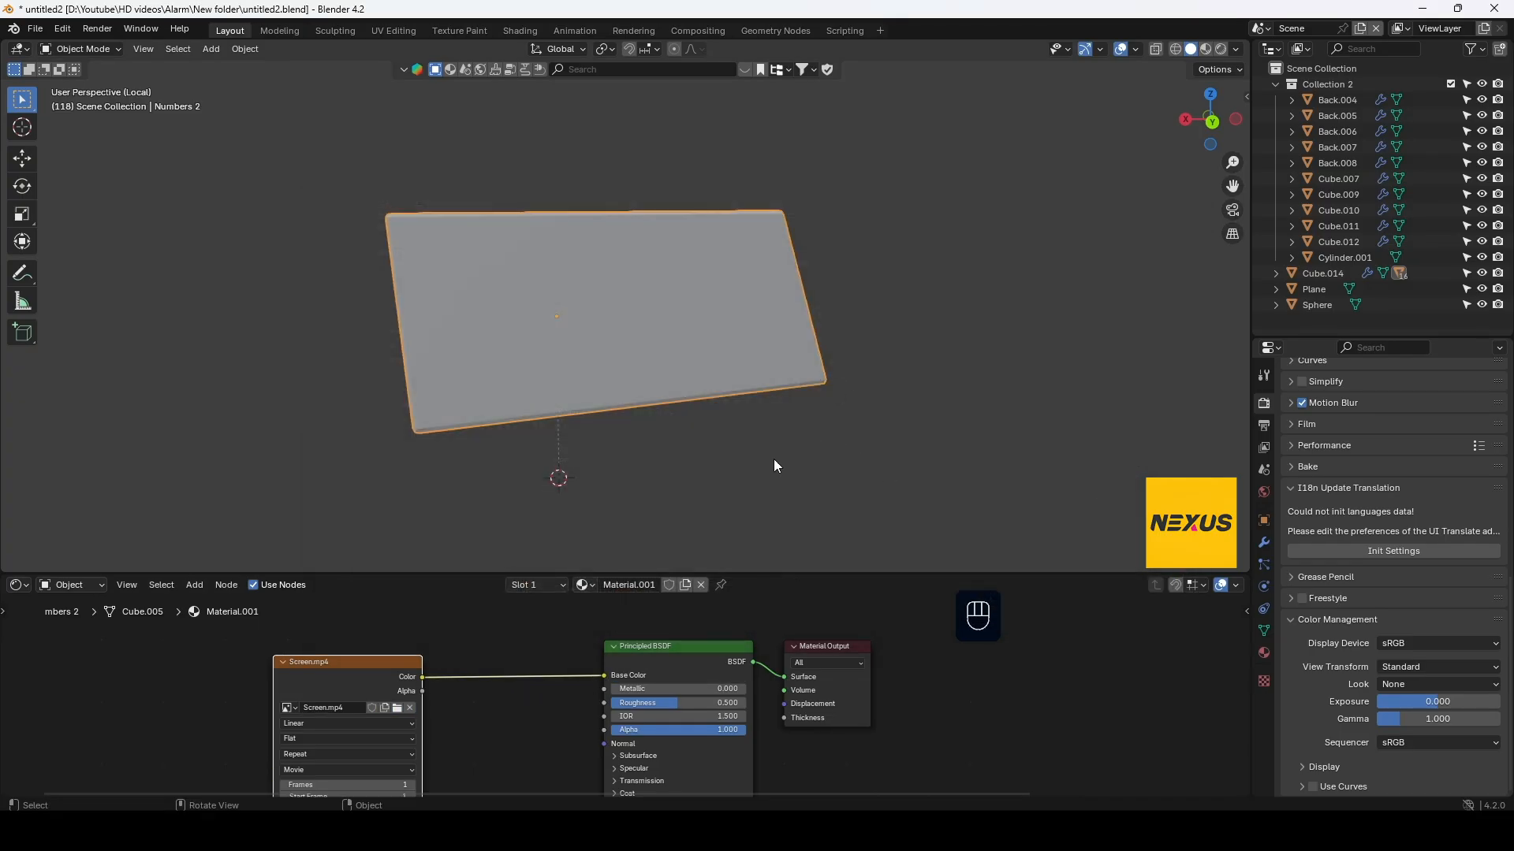
pyautogui.click(1219, 52)
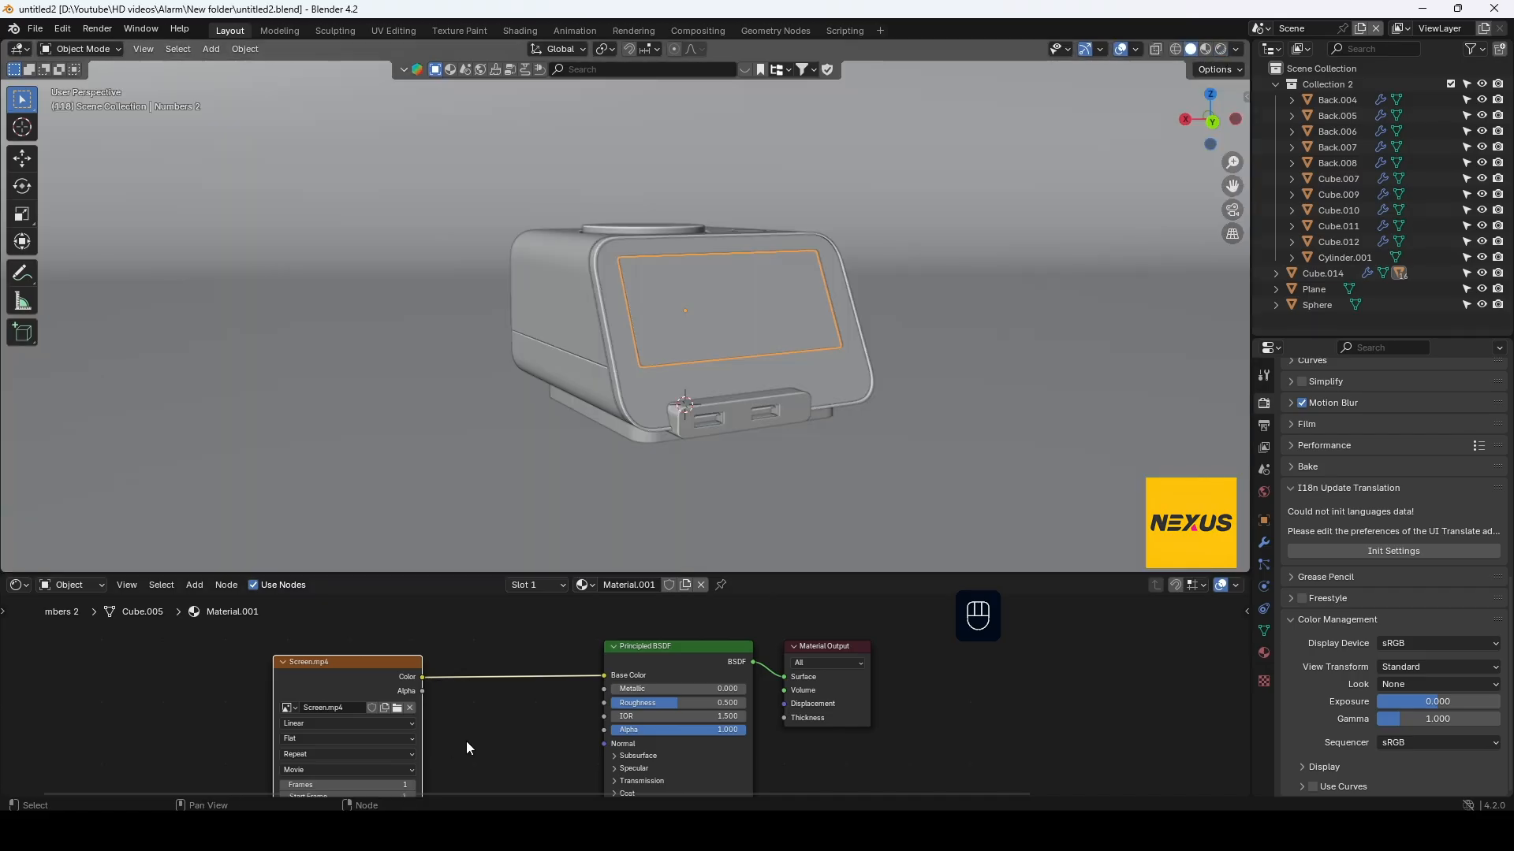
# Set the Screen.mp4 texture to 250 frames with Auto Refresh enabled, and show the clock in rendered shading
pyautogui.moveTo(467, 748); pyautogui.dragTo(496, 685, button='middle')
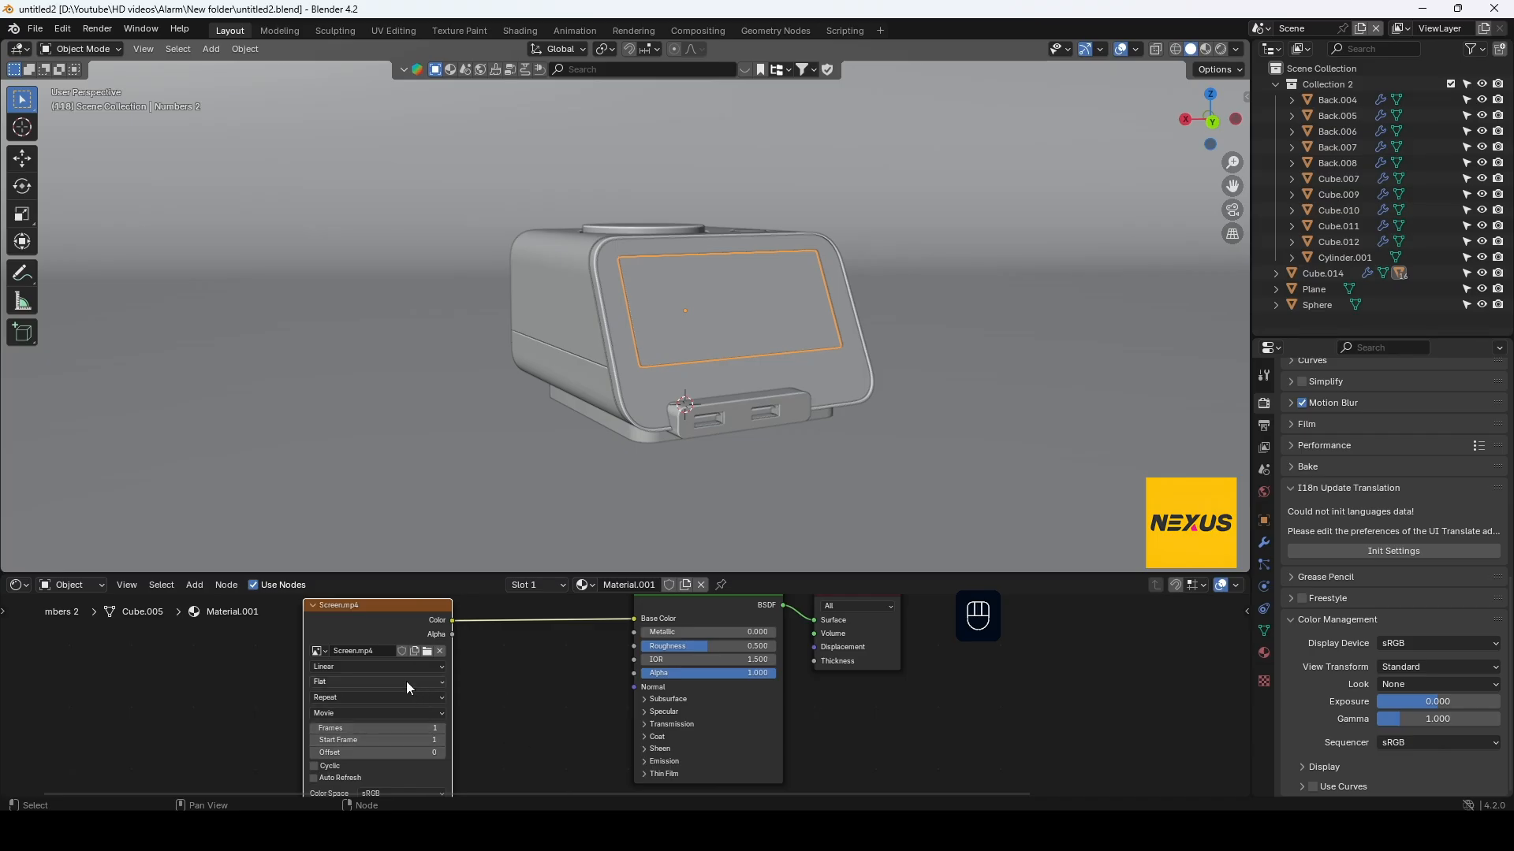
pyautogui.click(428, 728)
pyautogui.moveTo(515, 832)
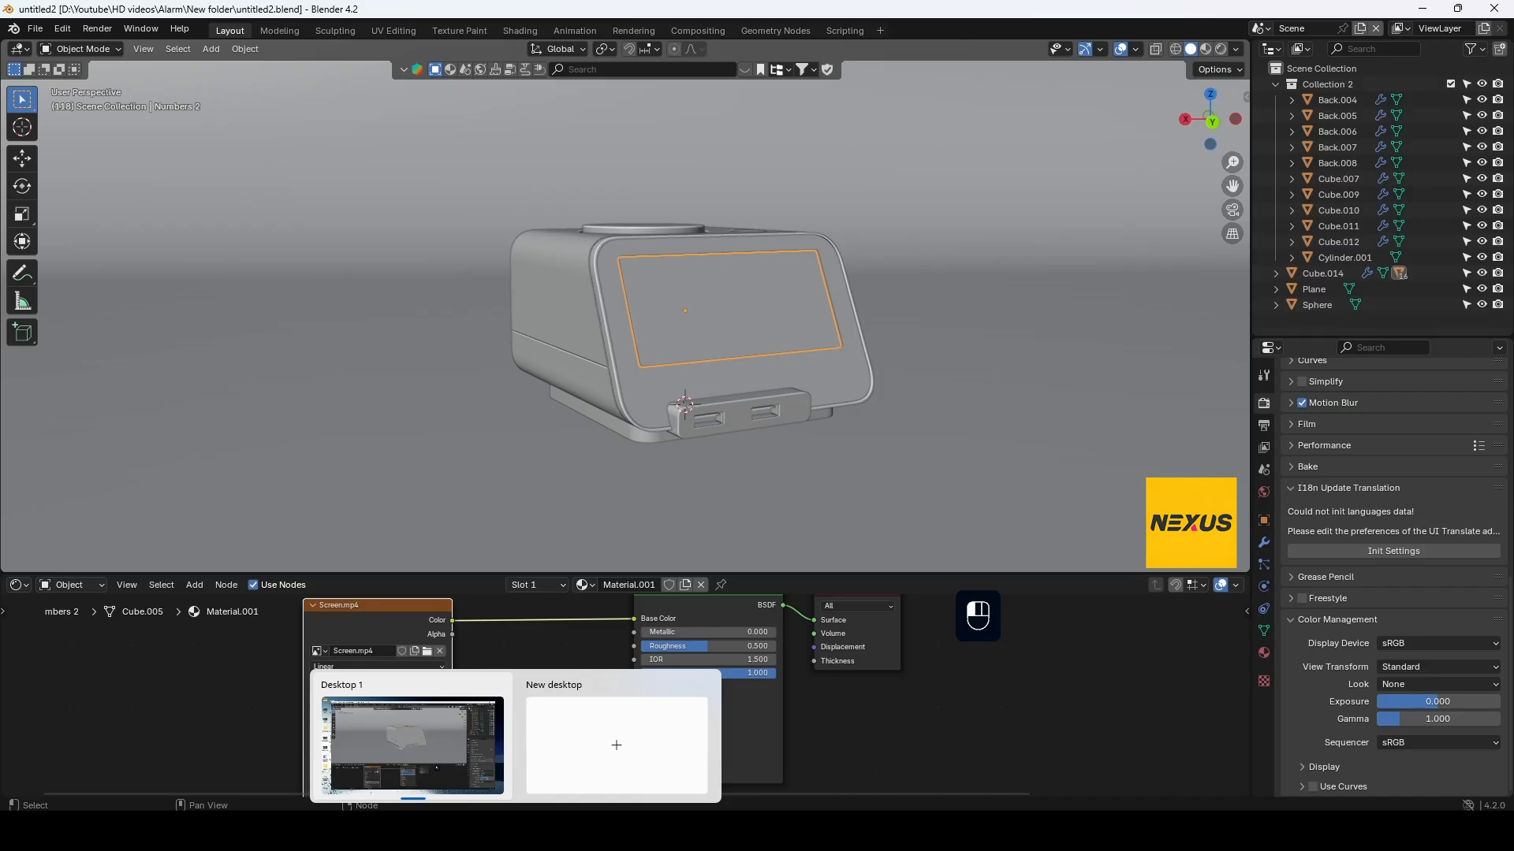
pyautogui.write('250')
pyautogui.press('Return')
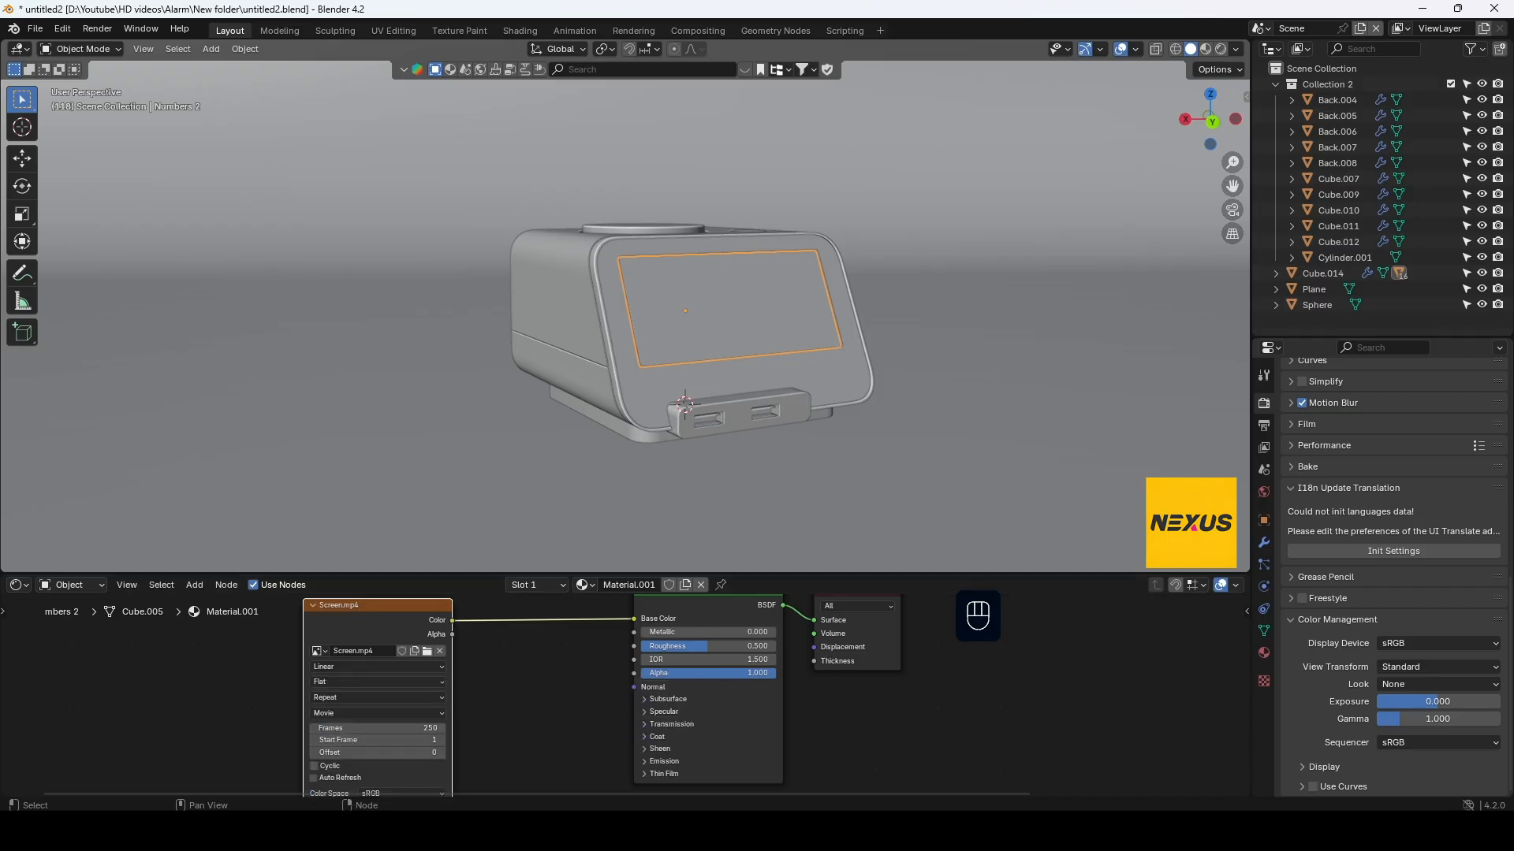
pyautogui.click(315, 779)
pyautogui.click(1222, 48)
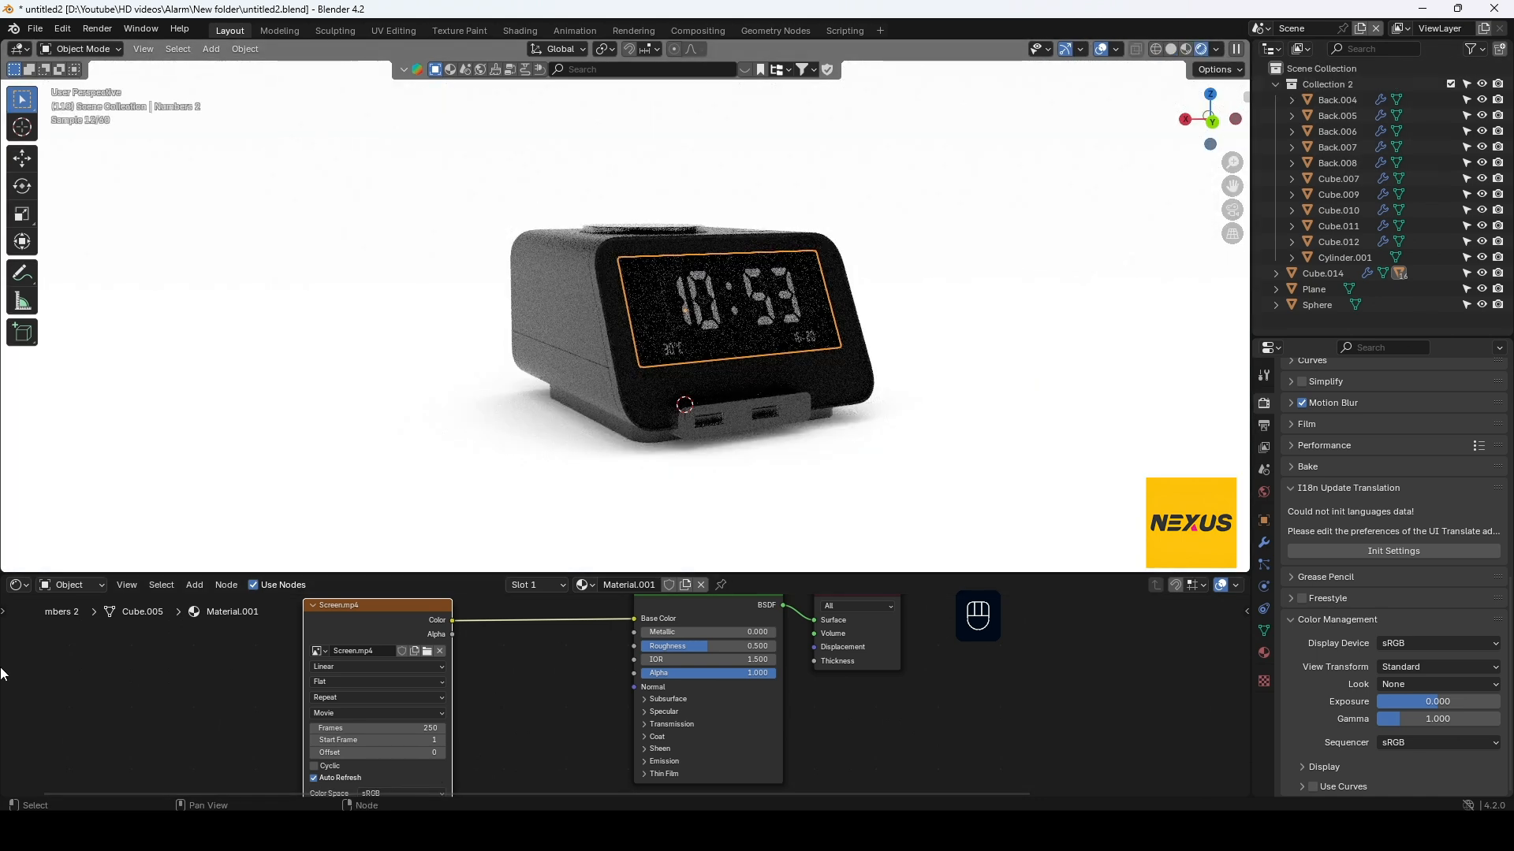
# Change the lower editor from the Shader Editor to the Timeline and save the file
pyautogui.click(19, 585)
pyautogui.click(220, 645)
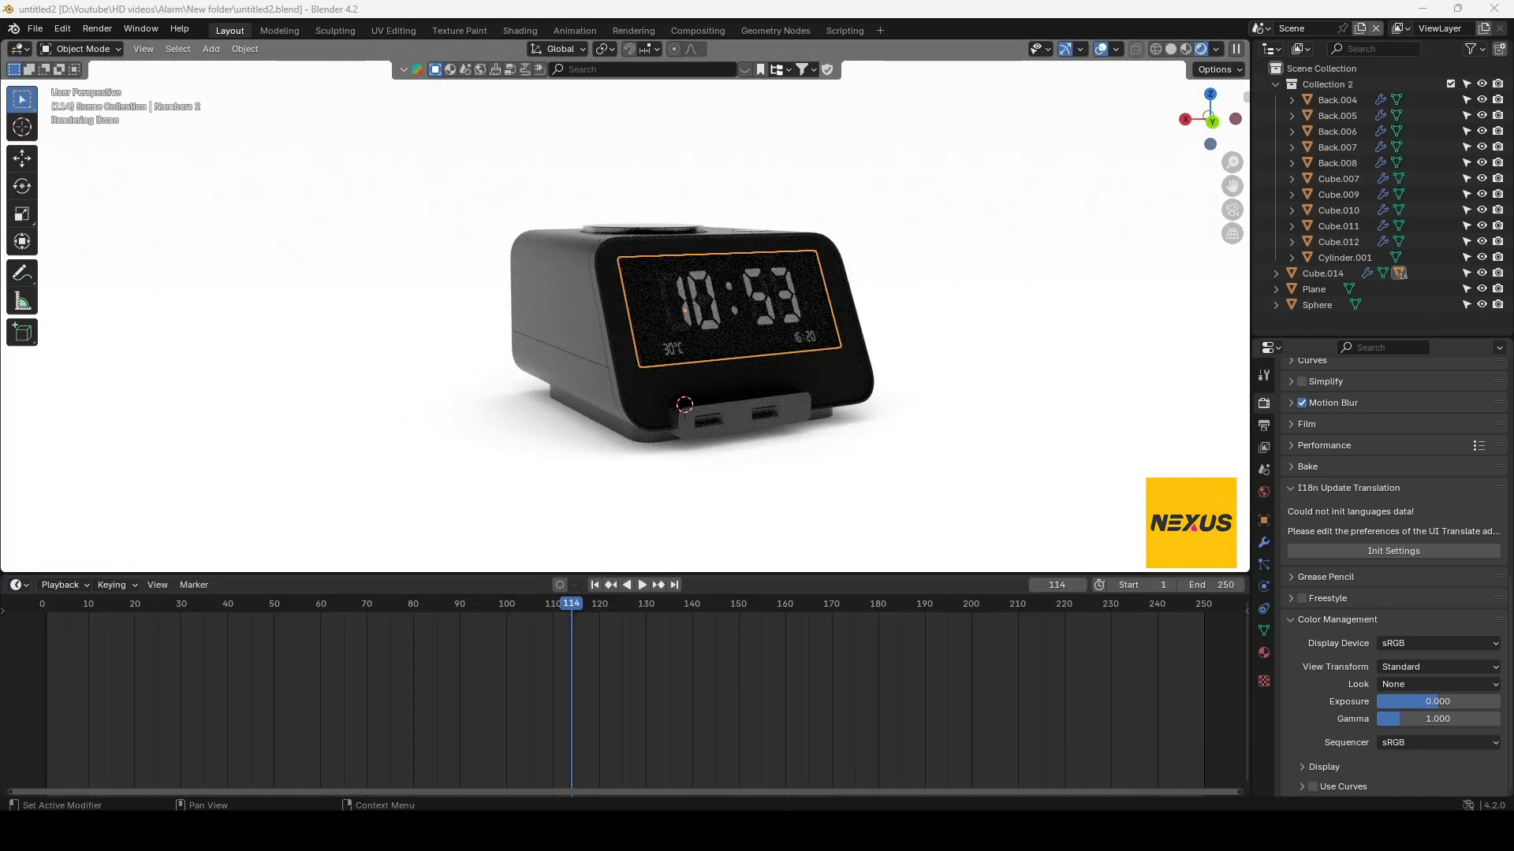
pyautogui.hotkey('ctrl', 's')
# Play the animation in rendered shading to check the video on the clock's display
pyautogui.press('space')
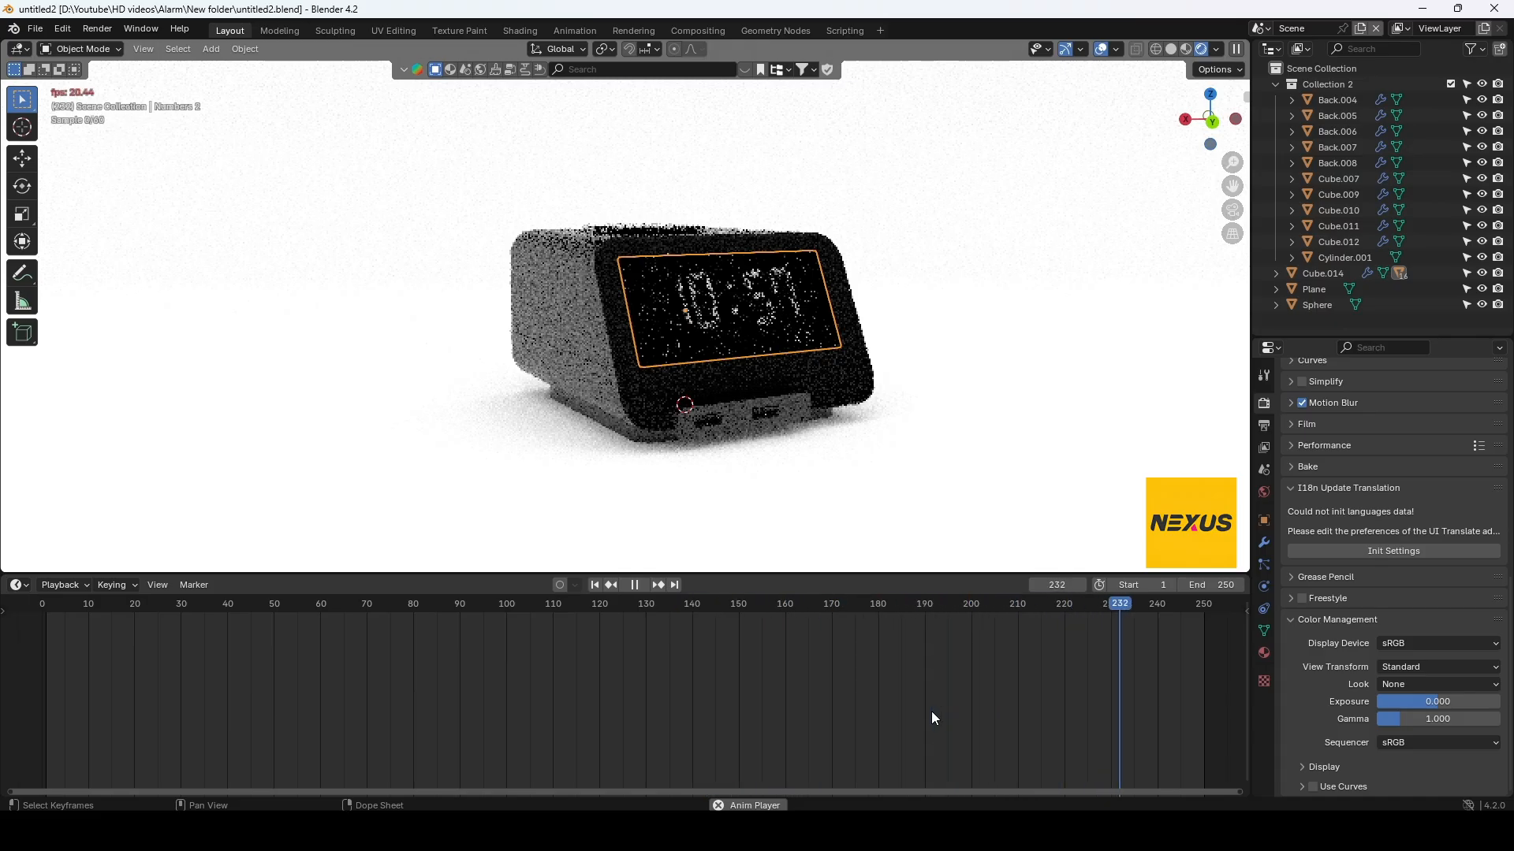
pyautogui.press('space')
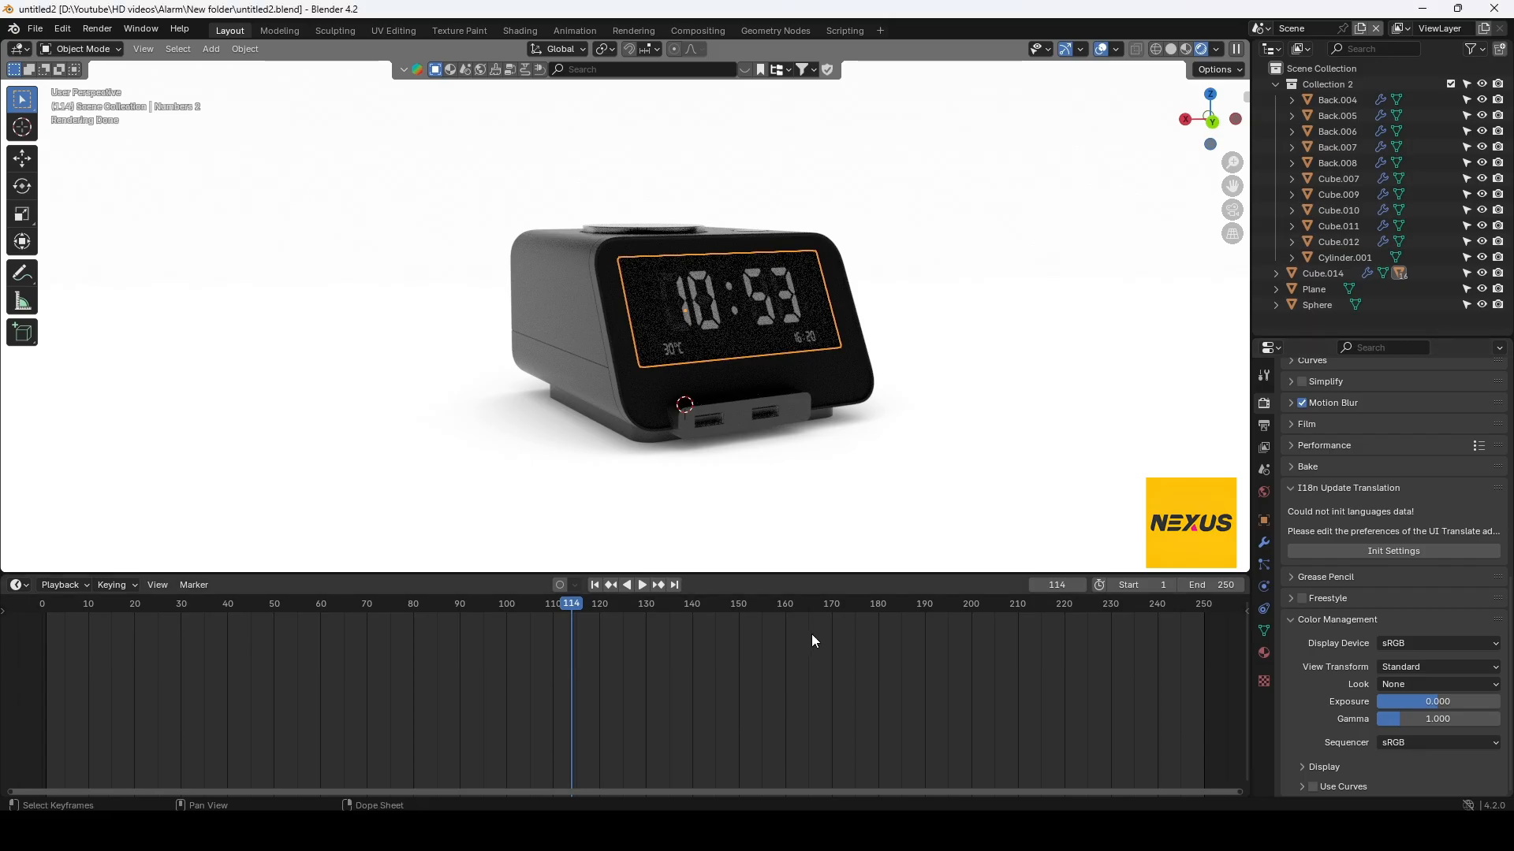
pyautogui.press('space')
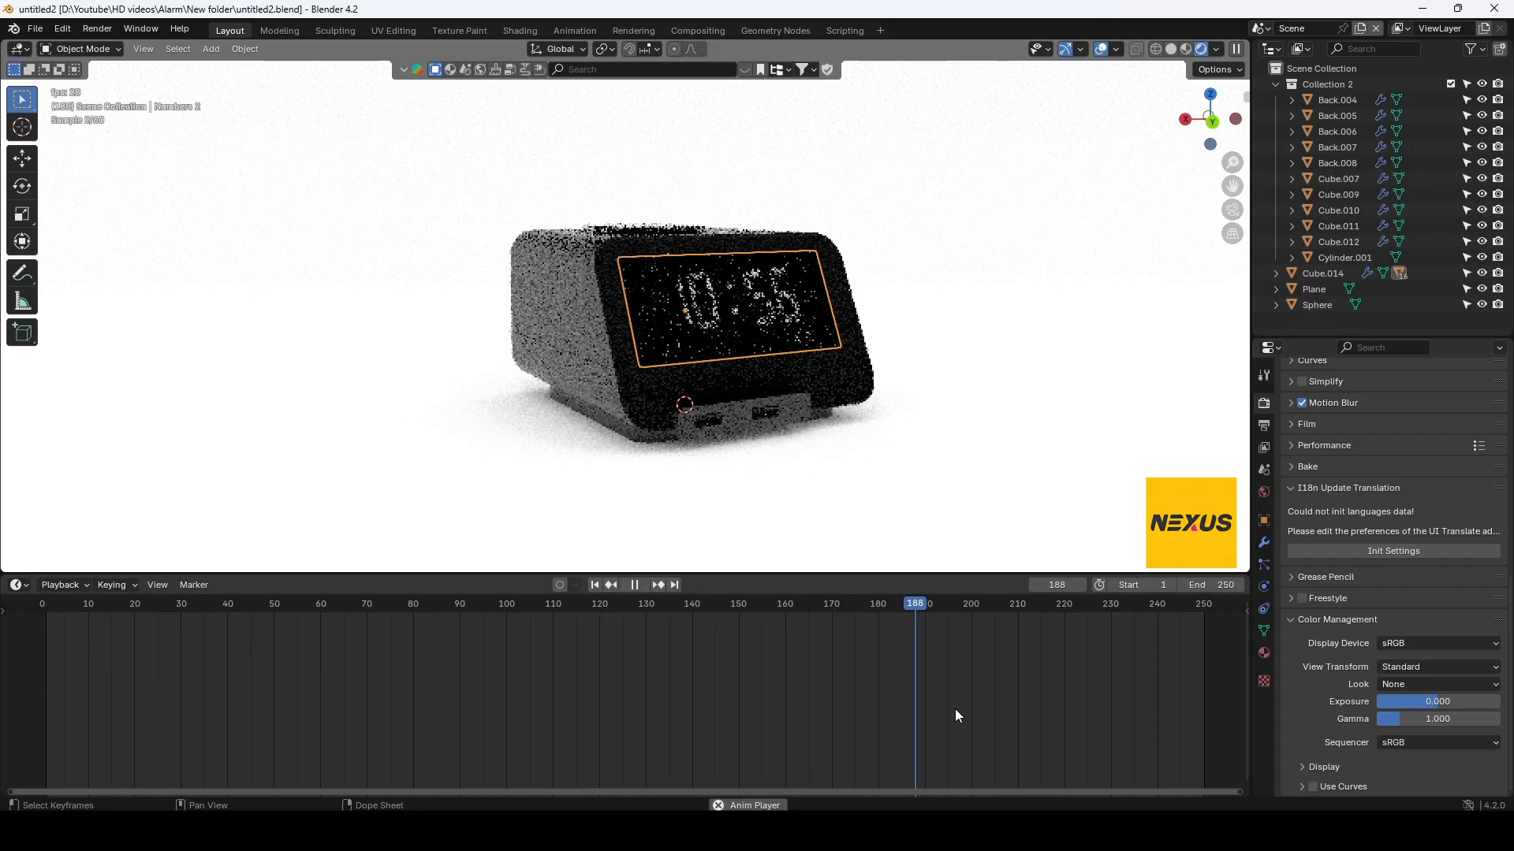
pyautogui.press('space')
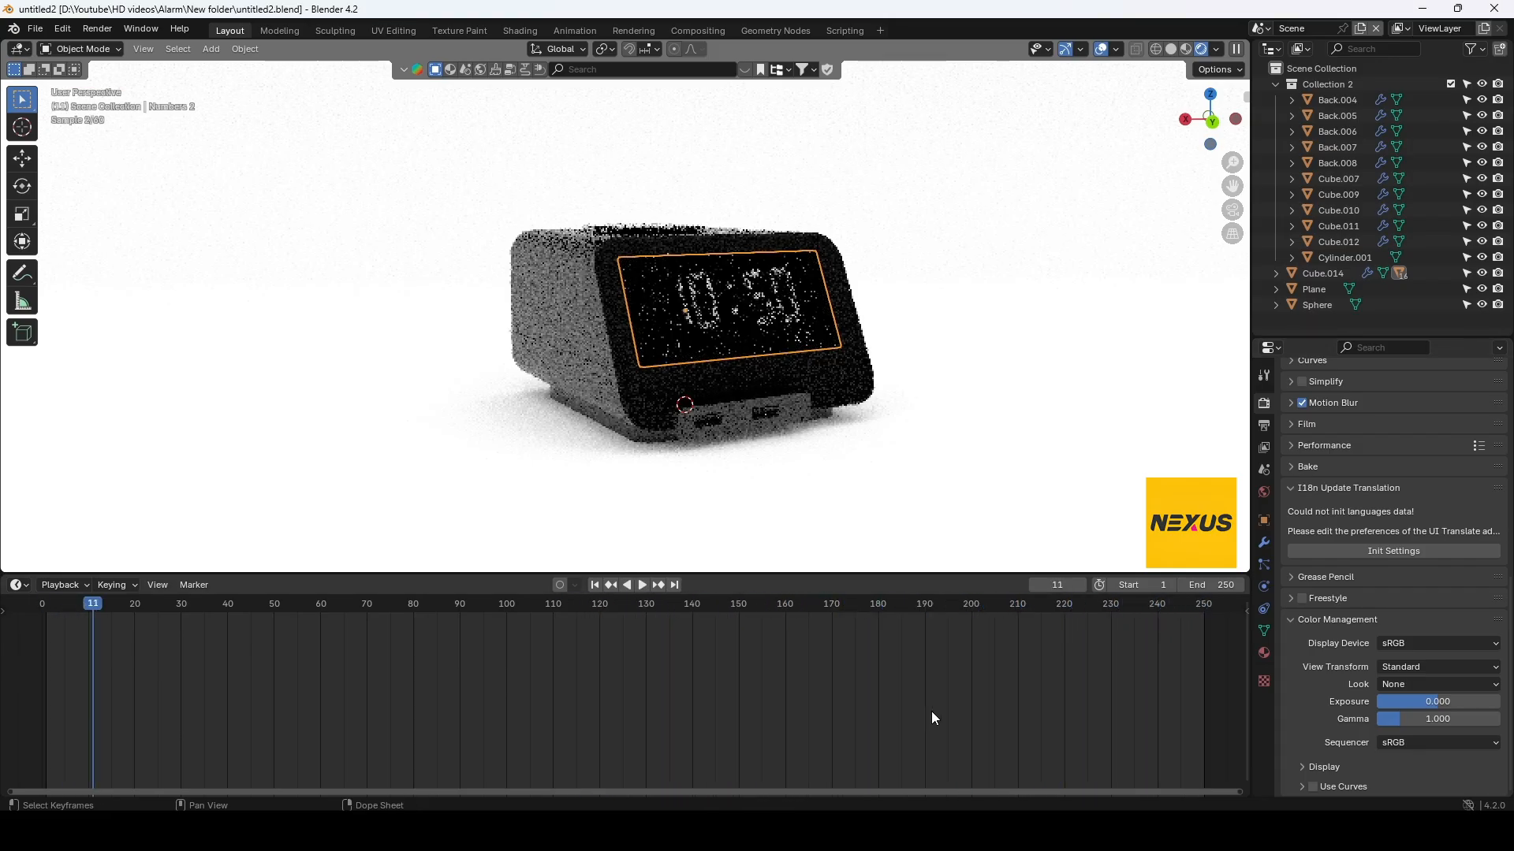
pyautogui.click(621, 831)
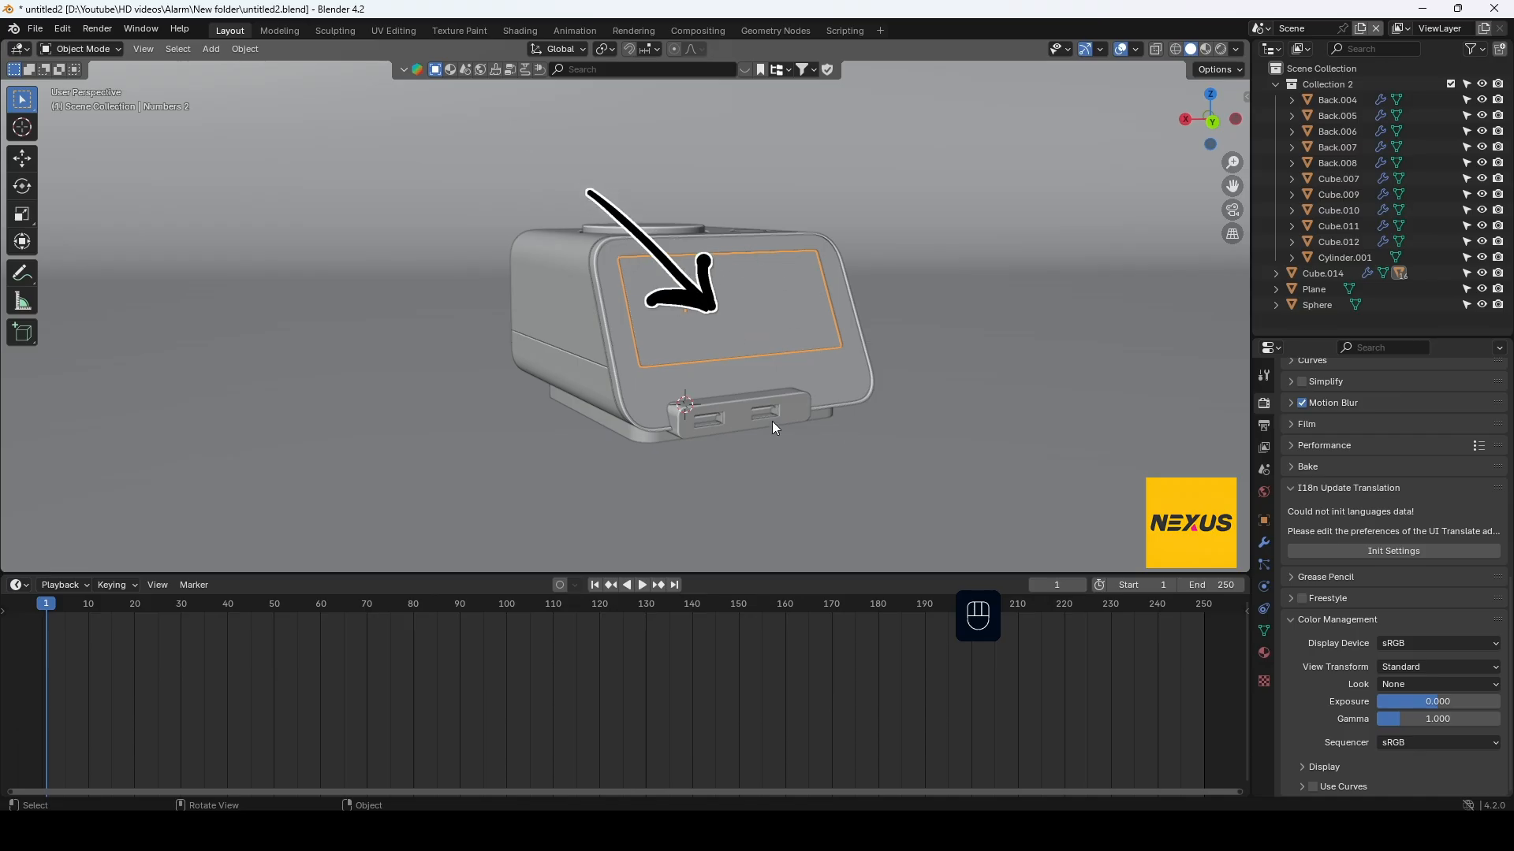
# Place the 3D cursor near the middle of the clock's display and add a Plain Axes empty there
pyautogui.press('shift')
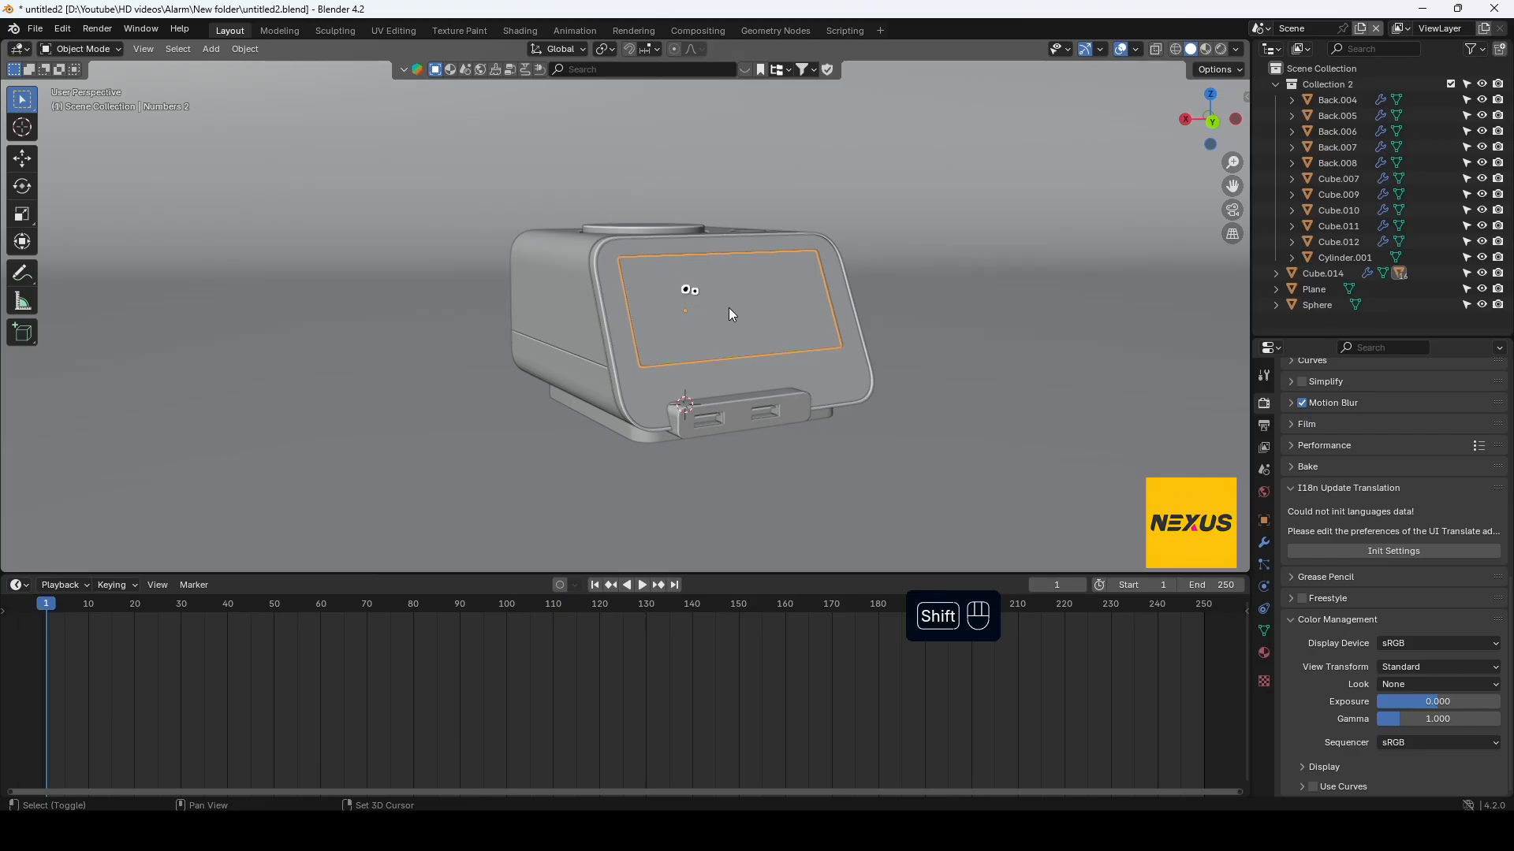
pyautogui.keyDown('shift'); pyautogui.rightClick(729, 308); pyautogui.keyUp('shift')
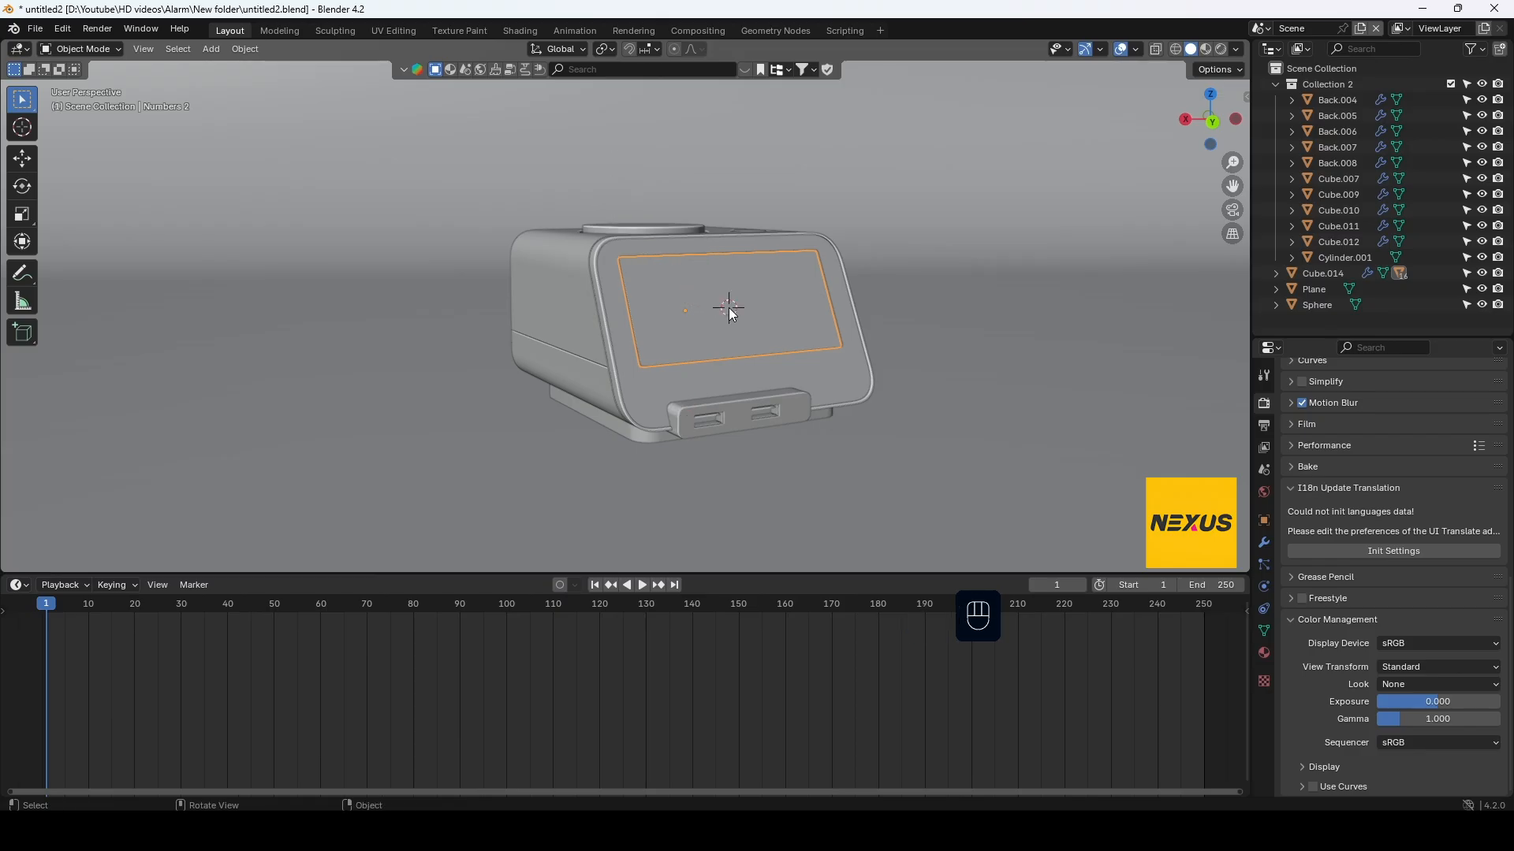
pyautogui.moveTo(728, 307); pyautogui.dragTo(741, 361, button='middle')
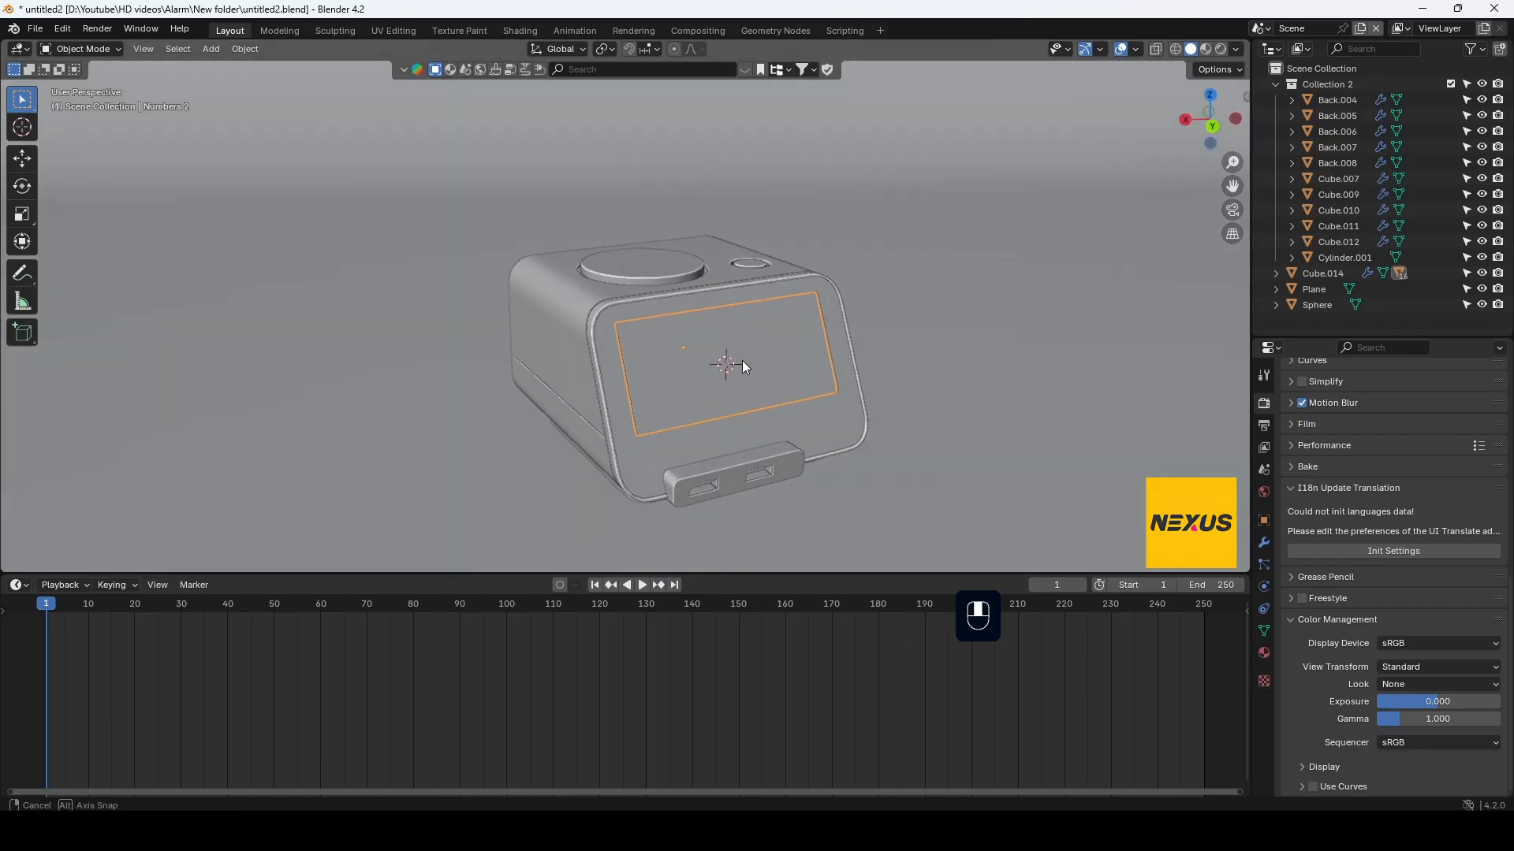
pyautogui.hotkey('shift', 'a')
pyautogui.moveTo(741, 361)
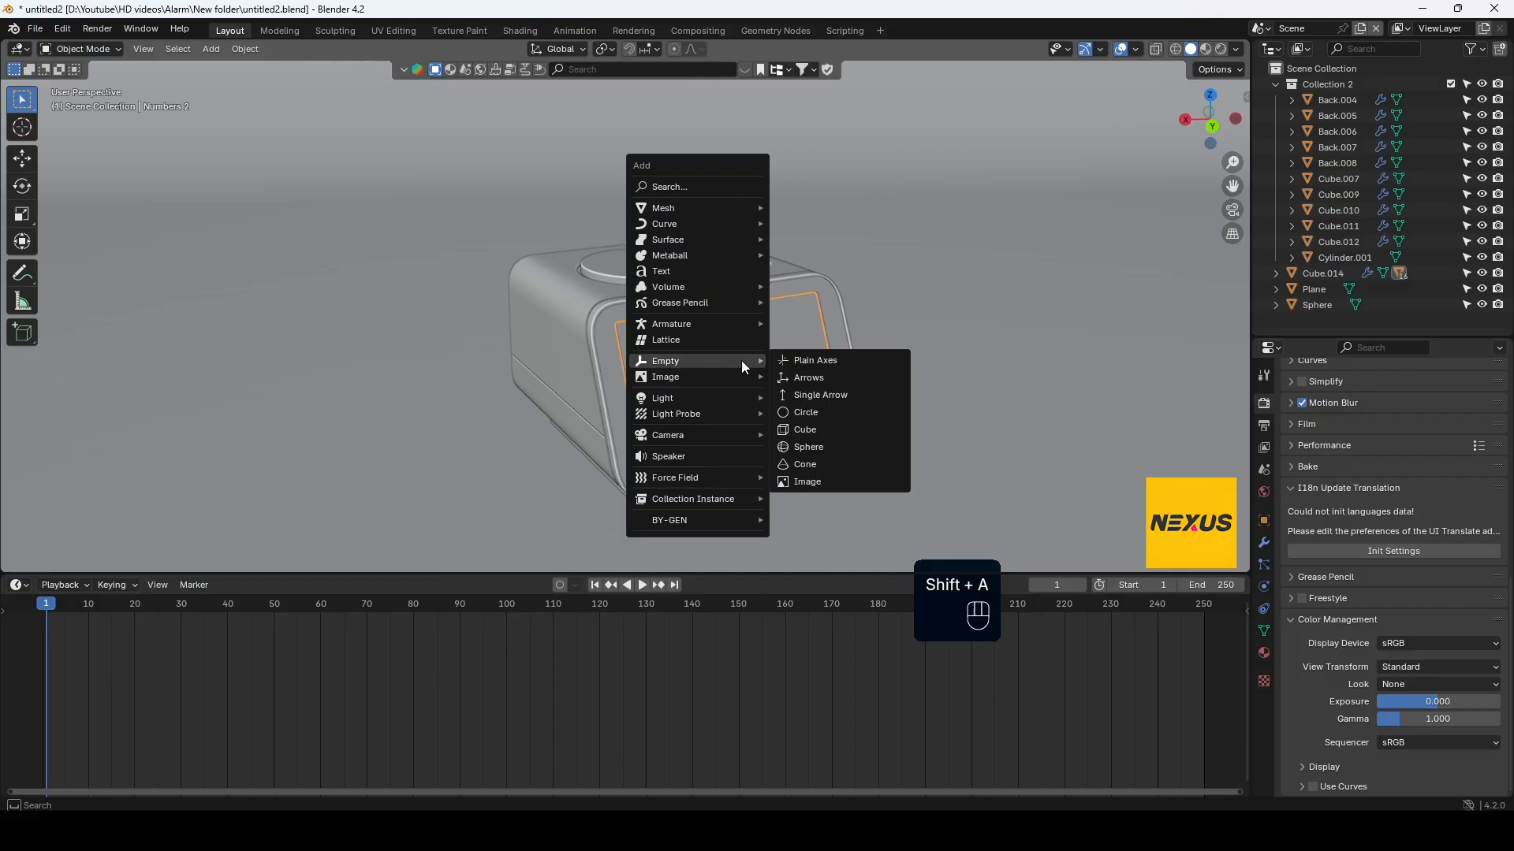
pyautogui.click(828, 364)
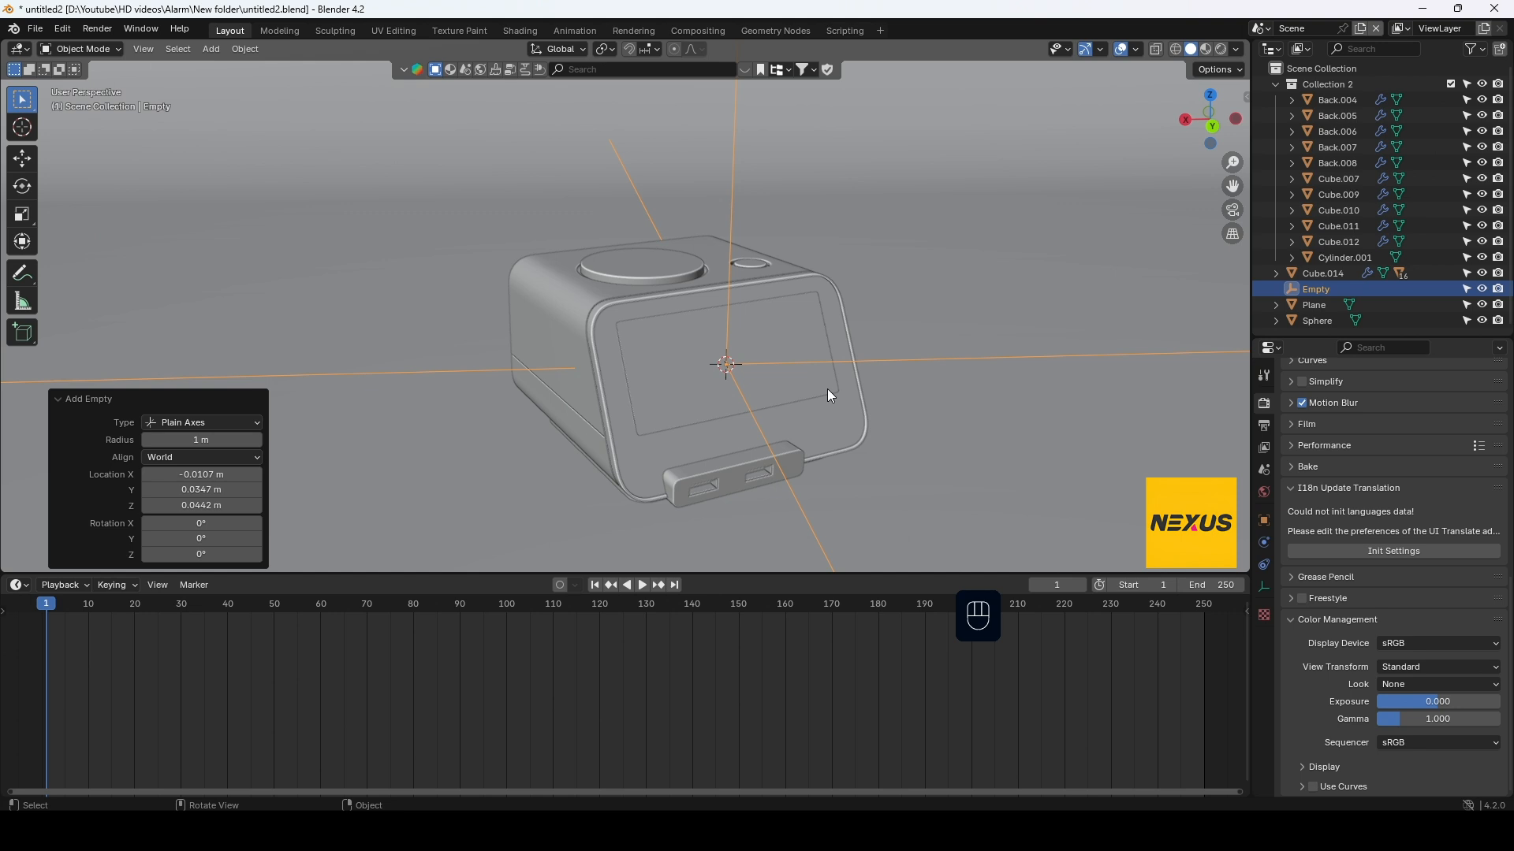
# Rename the new empty as Focus
pyautogui.press('F2')
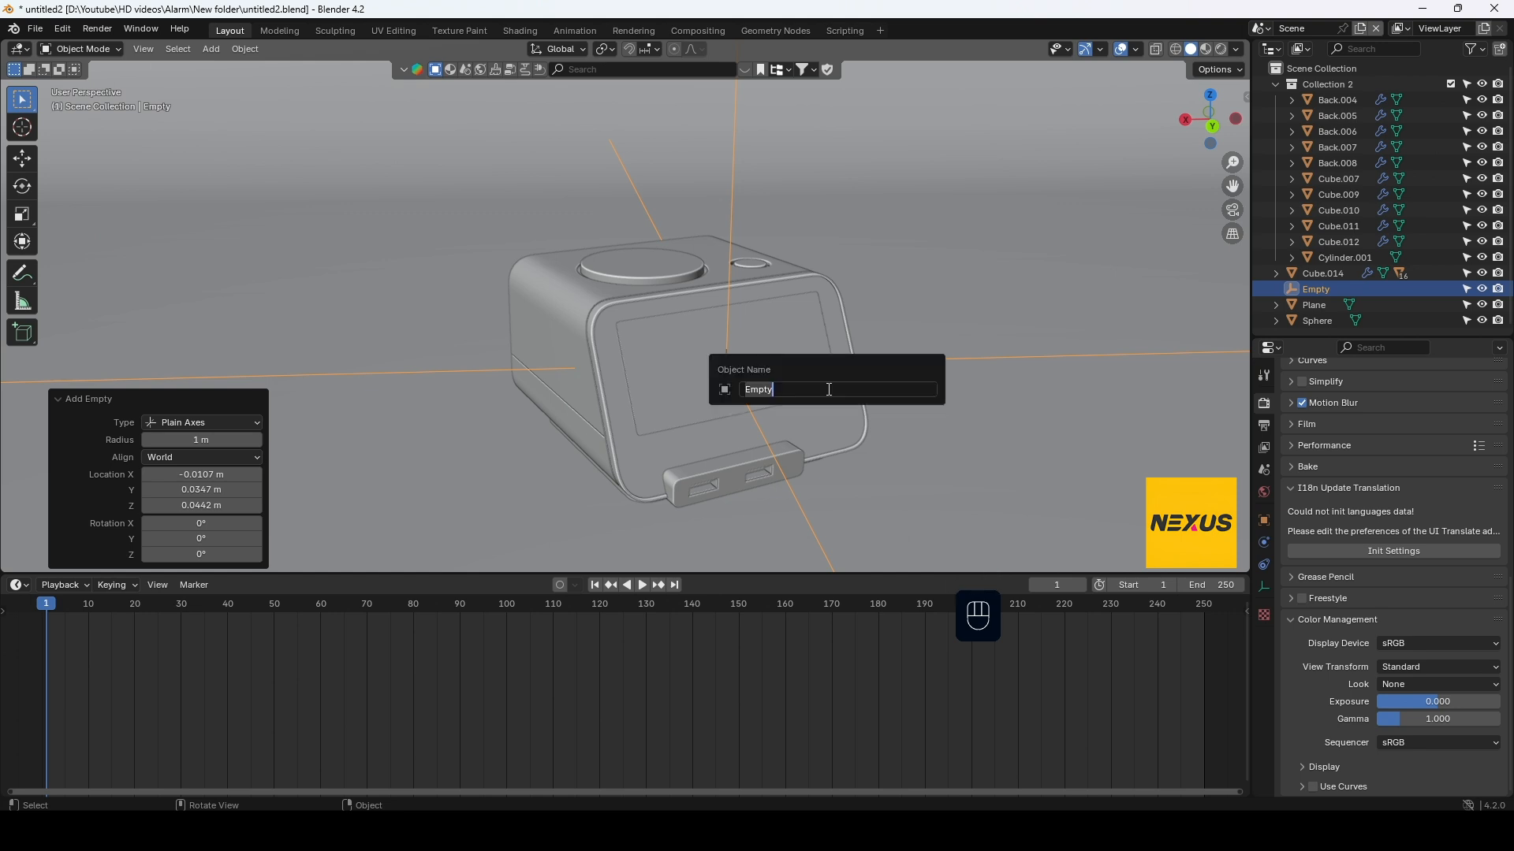
pyautogui.write('Focus')
pyautogui.press('Return')
# Add a camera at the 3D cursor on the clock's display
pyautogui.scroll(-5, 831, 388)
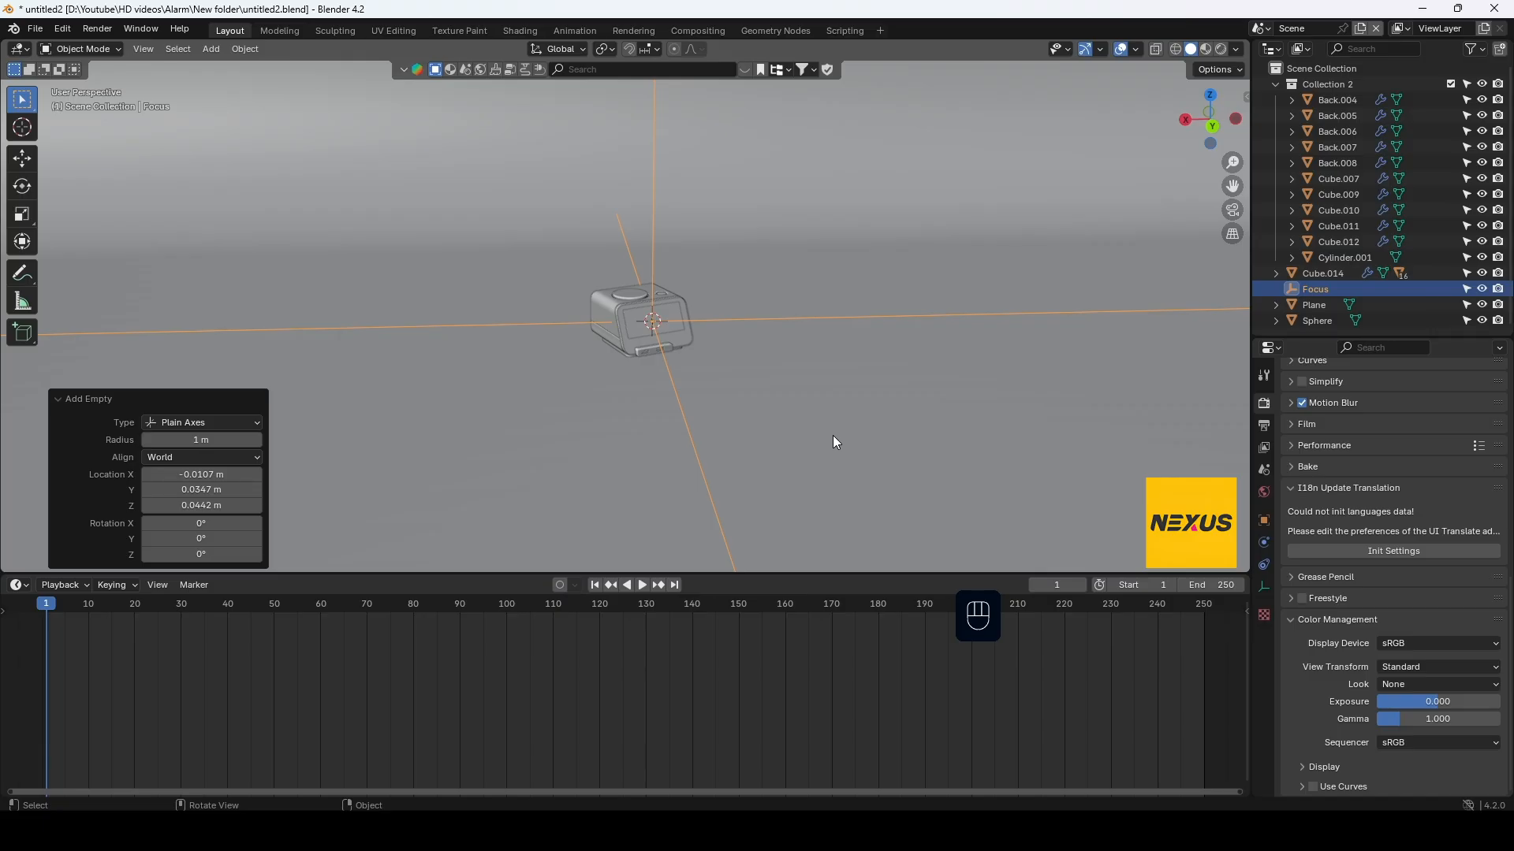
pyautogui.hotkey('shift', 'a')
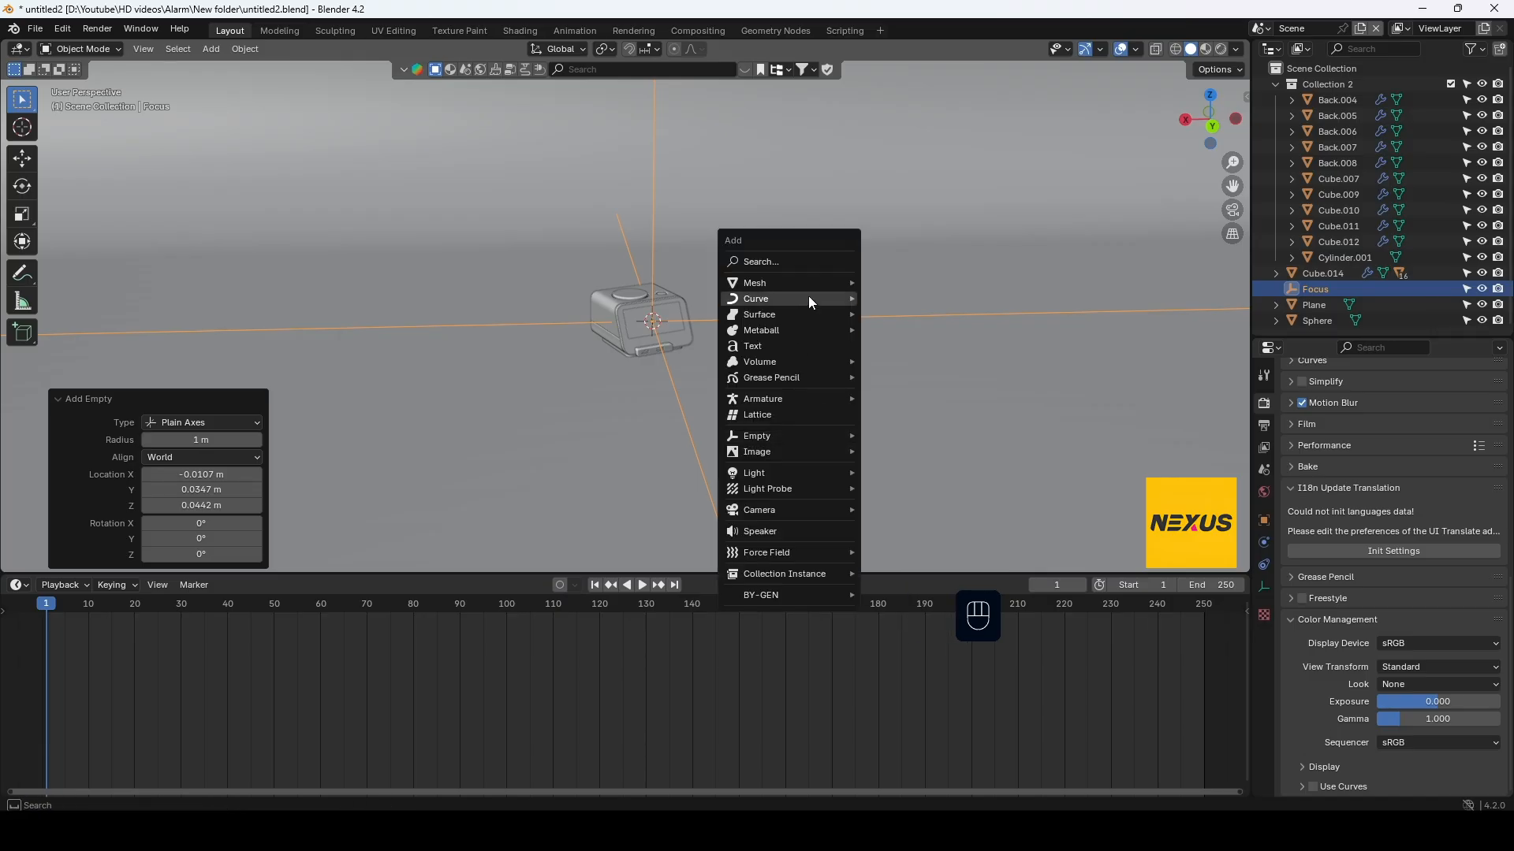
pyautogui.moveTo(807, 509)
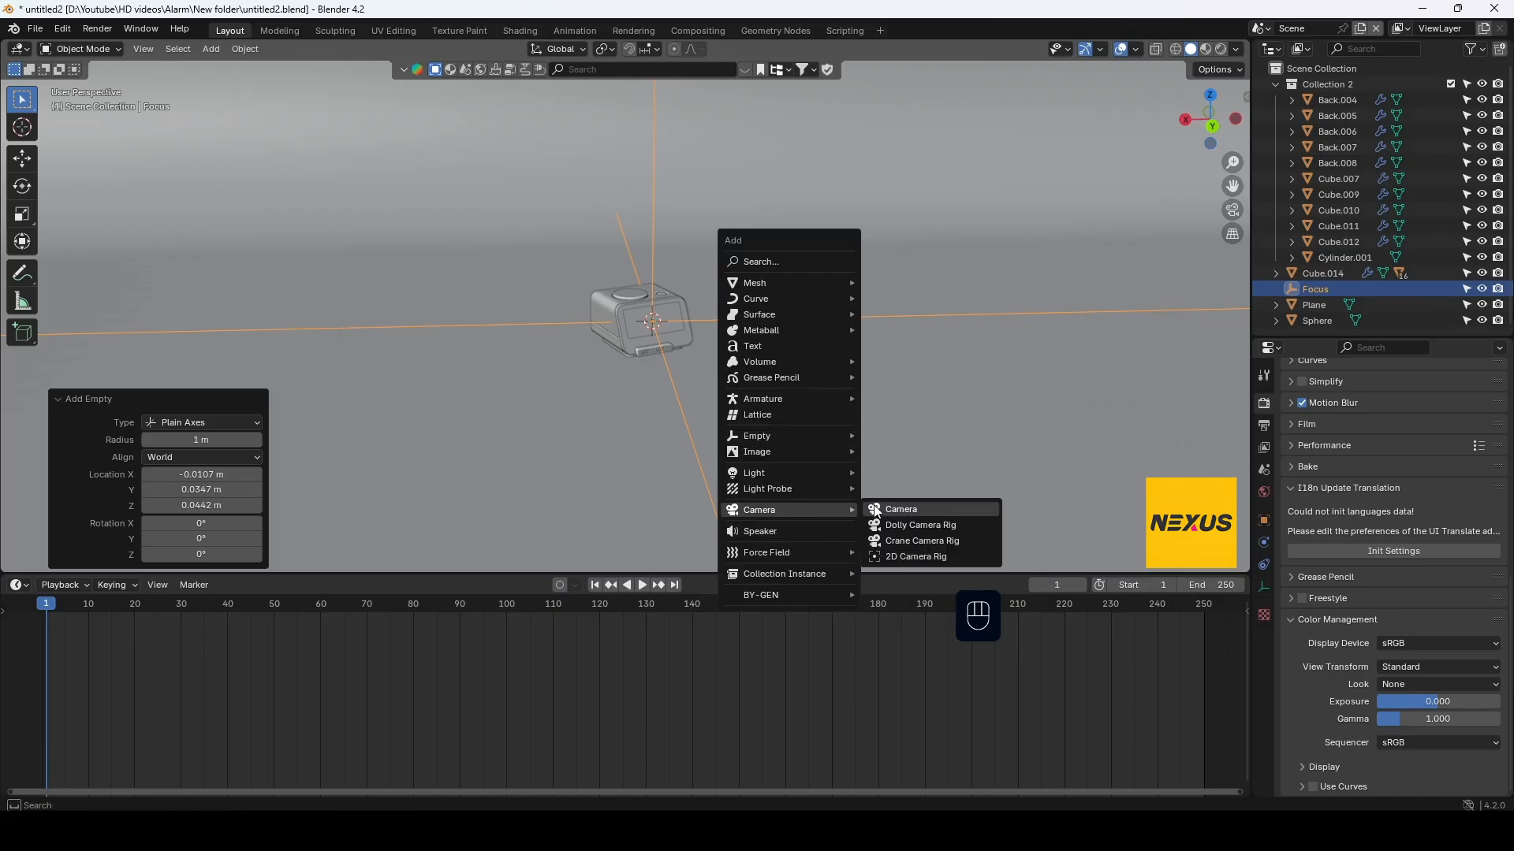
pyautogui.click(878, 510)
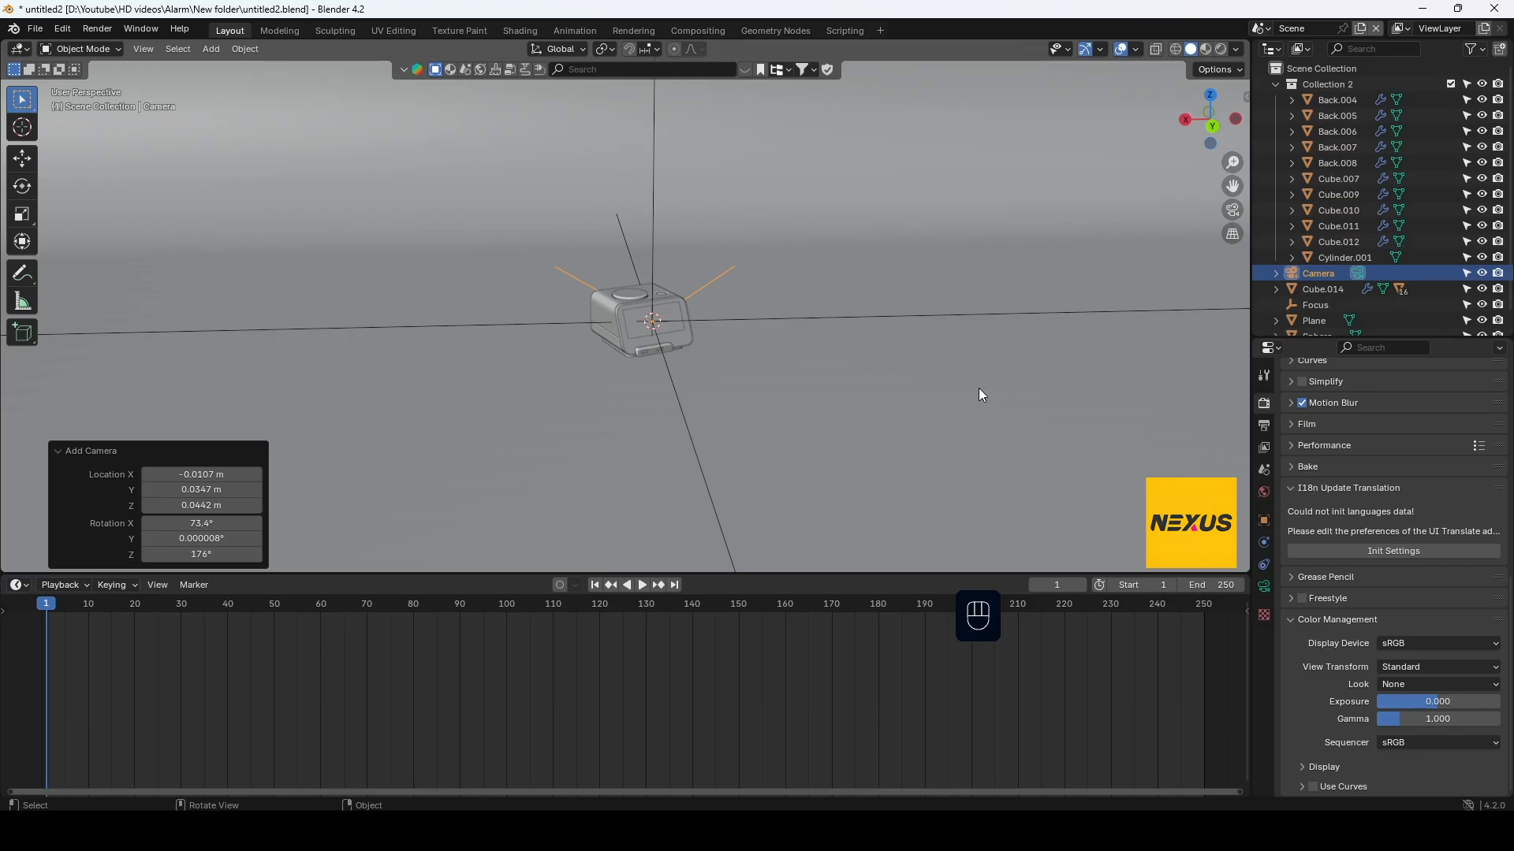
# Enable Depth of Field on the camera and choose the Focus empty as its focus object
pyautogui.click(1264, 588)
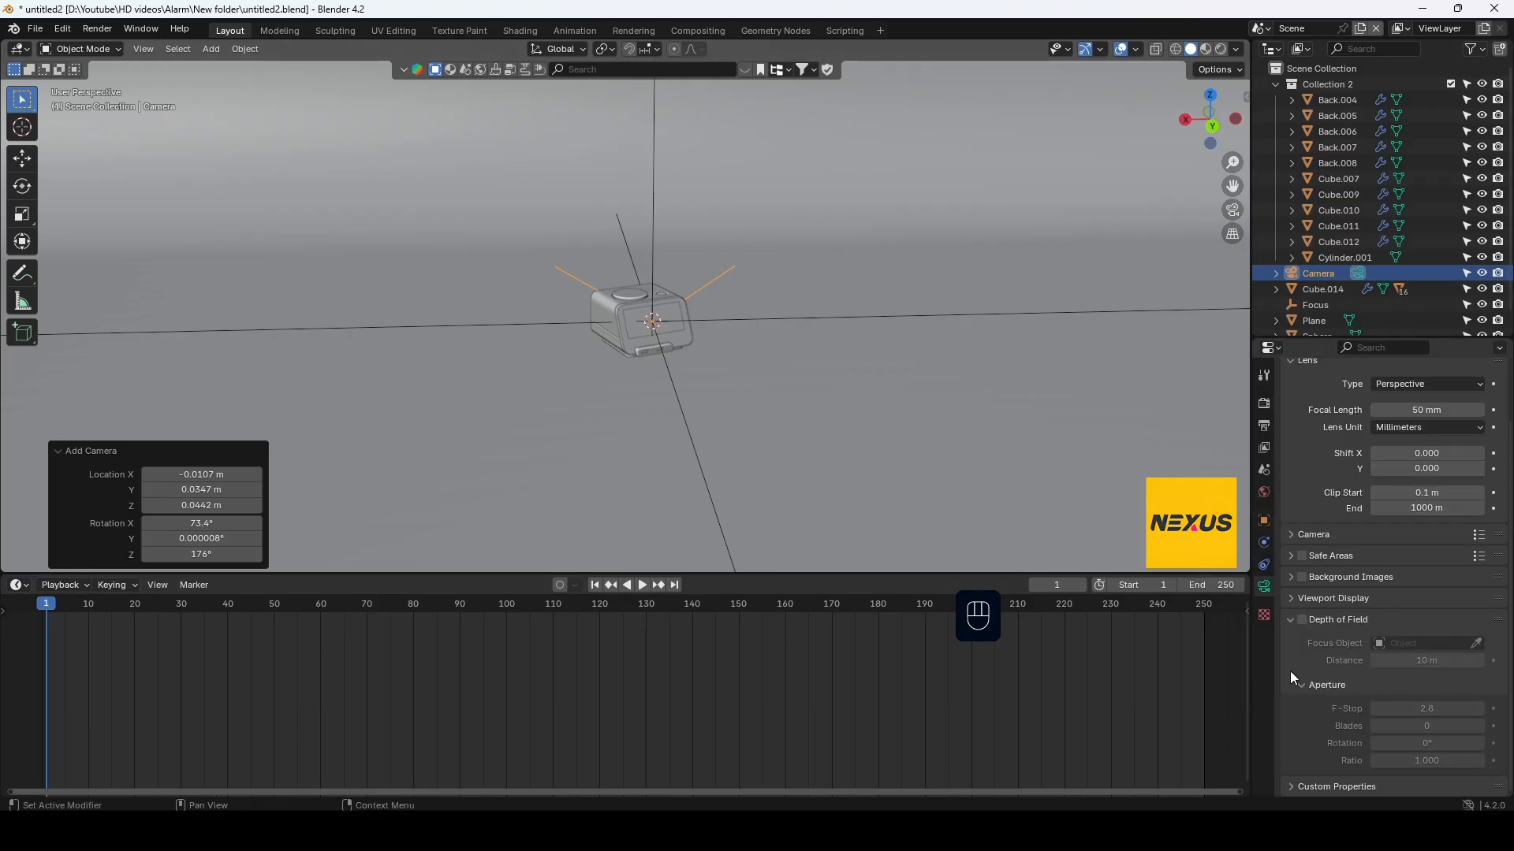
pyautogui.click(1302, 620)
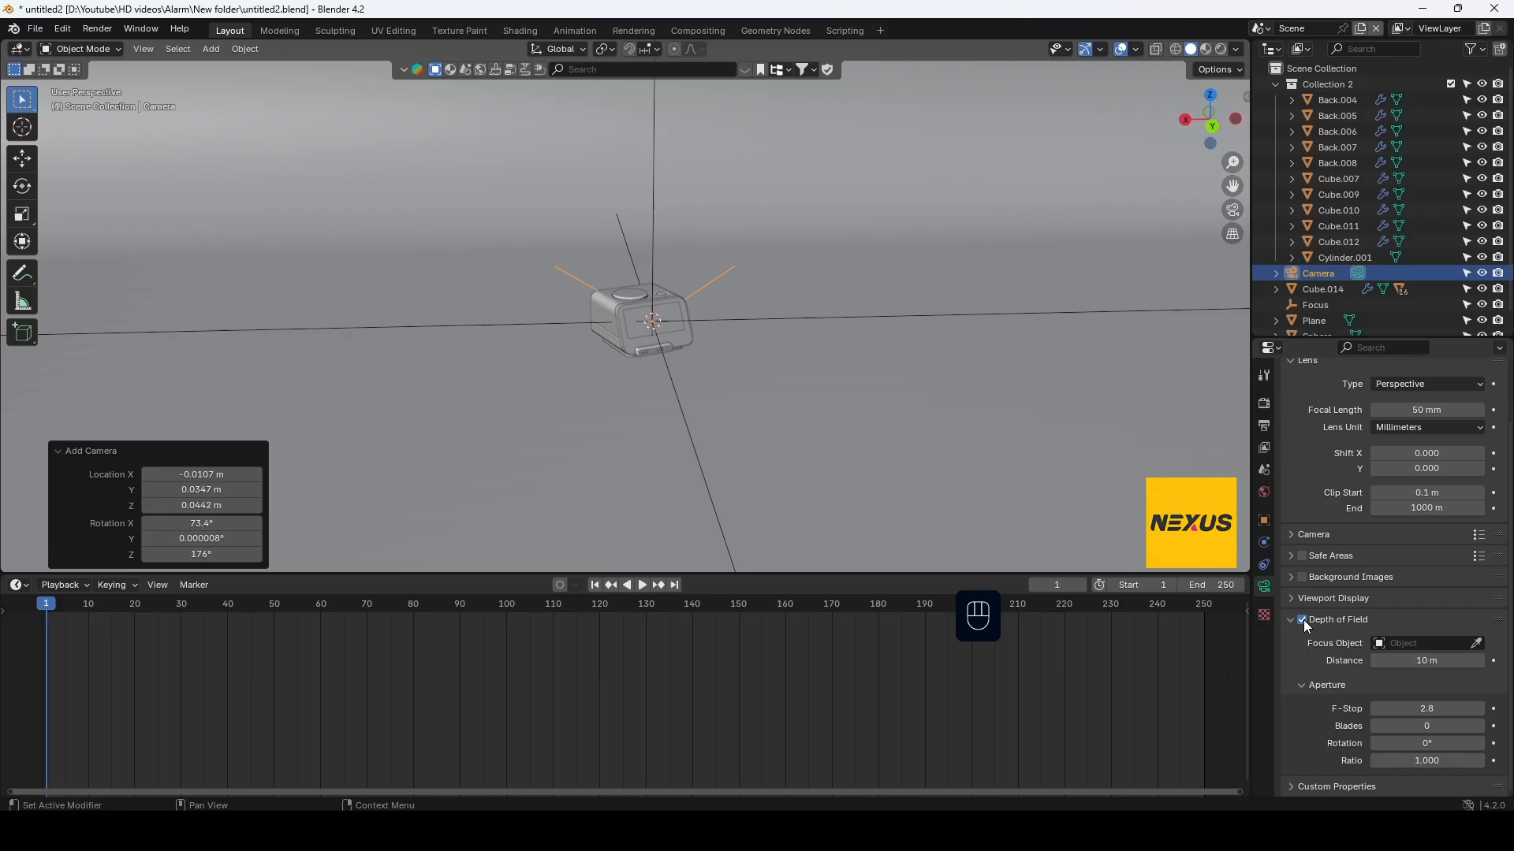
pyautogui.click(1411, 644)
pyautogui.write('f')
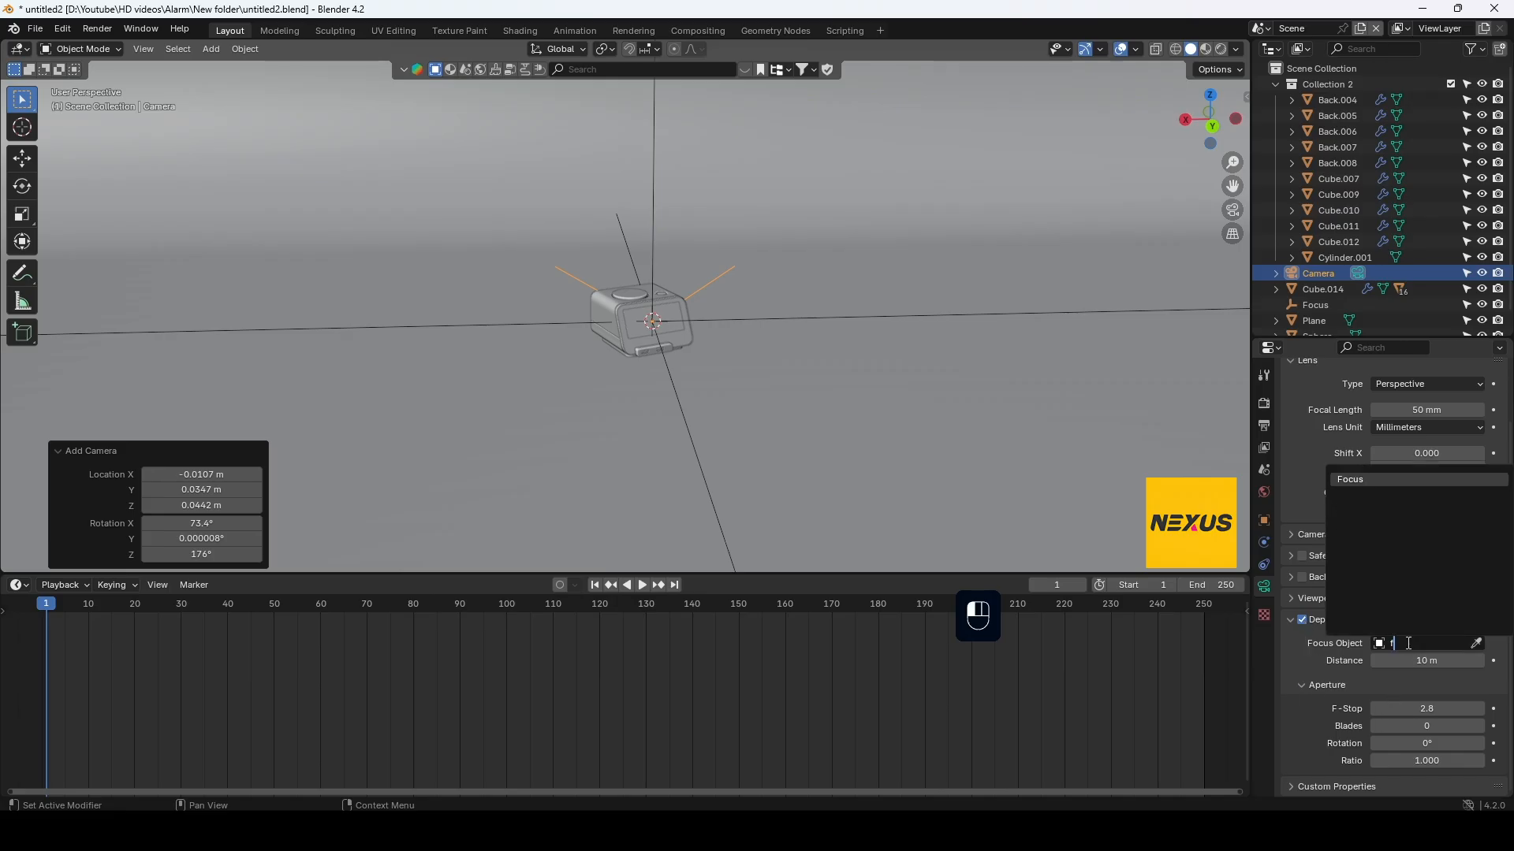
pyautogui.write('ocus')
pyautogui.click(1367, 480)
# Add a Track To constraint to the camera with the Focus empty as its target
pyautogui.click(1263, 569)
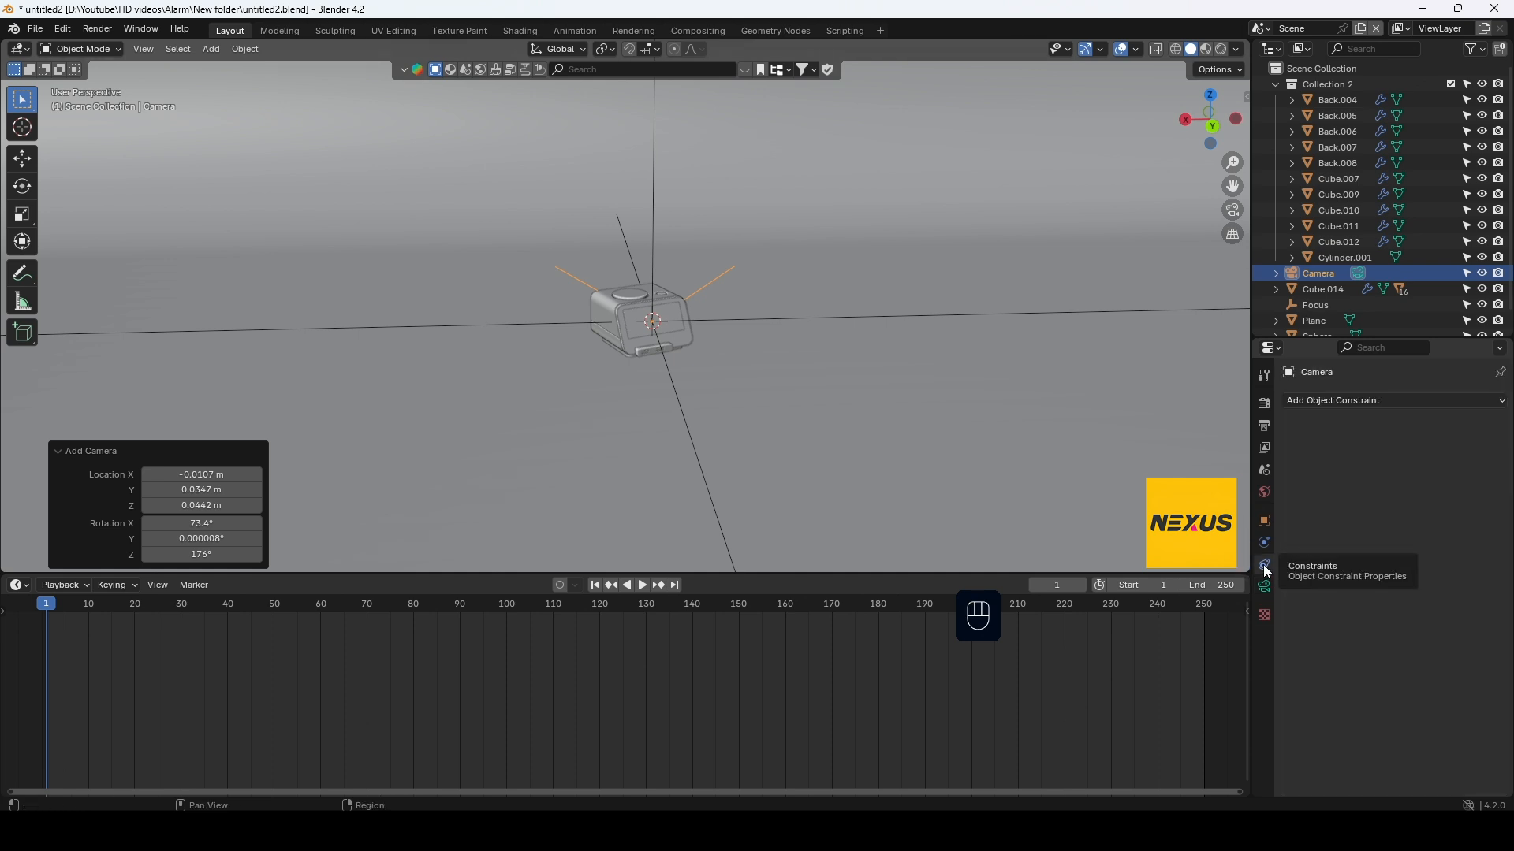
pyautogui.click(1340, 400)
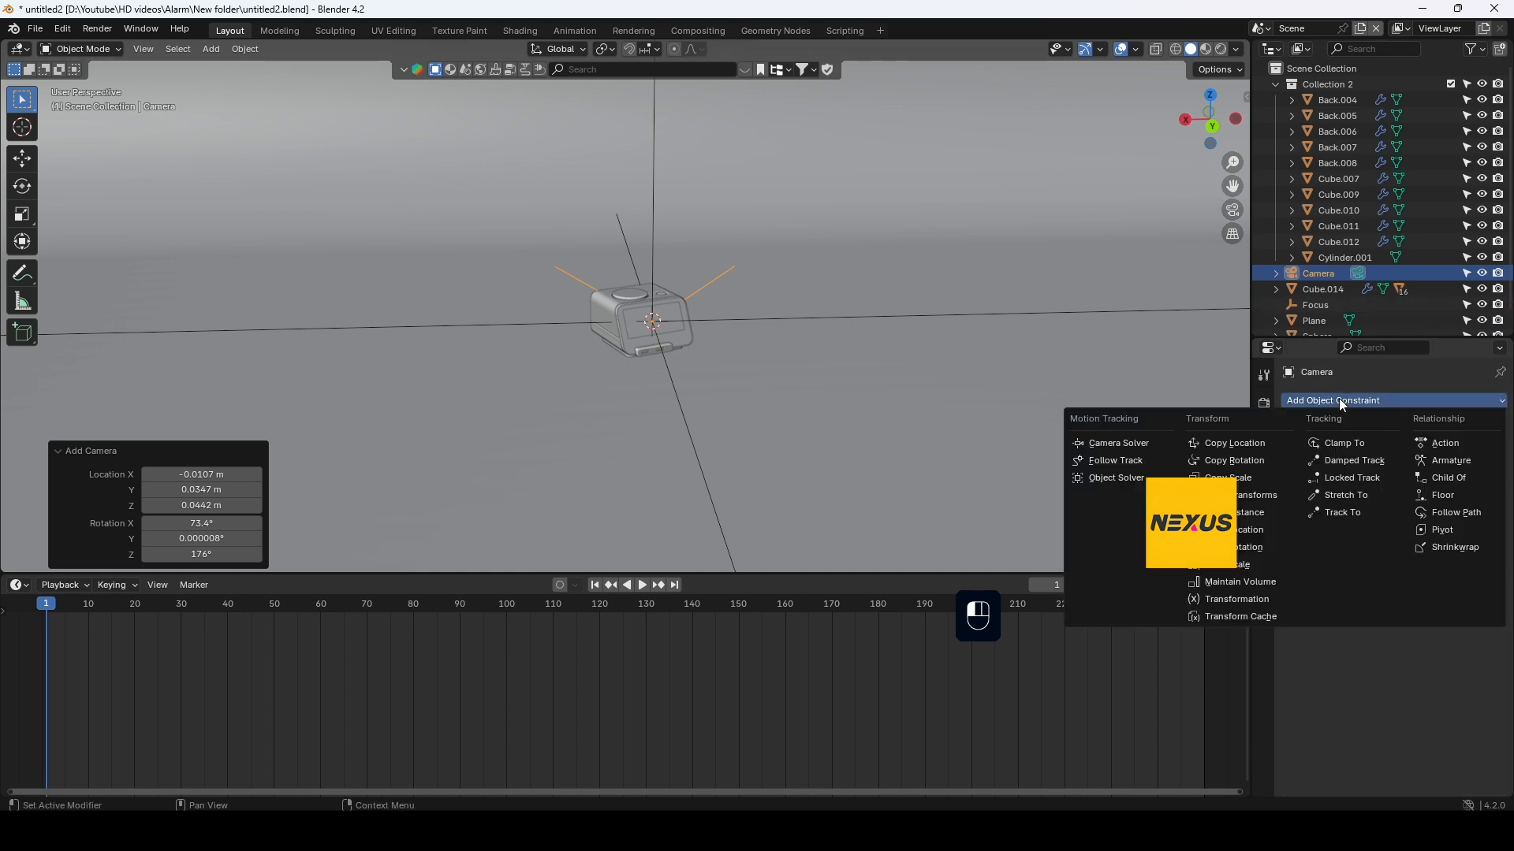
pyautogui.click(1345, 512)
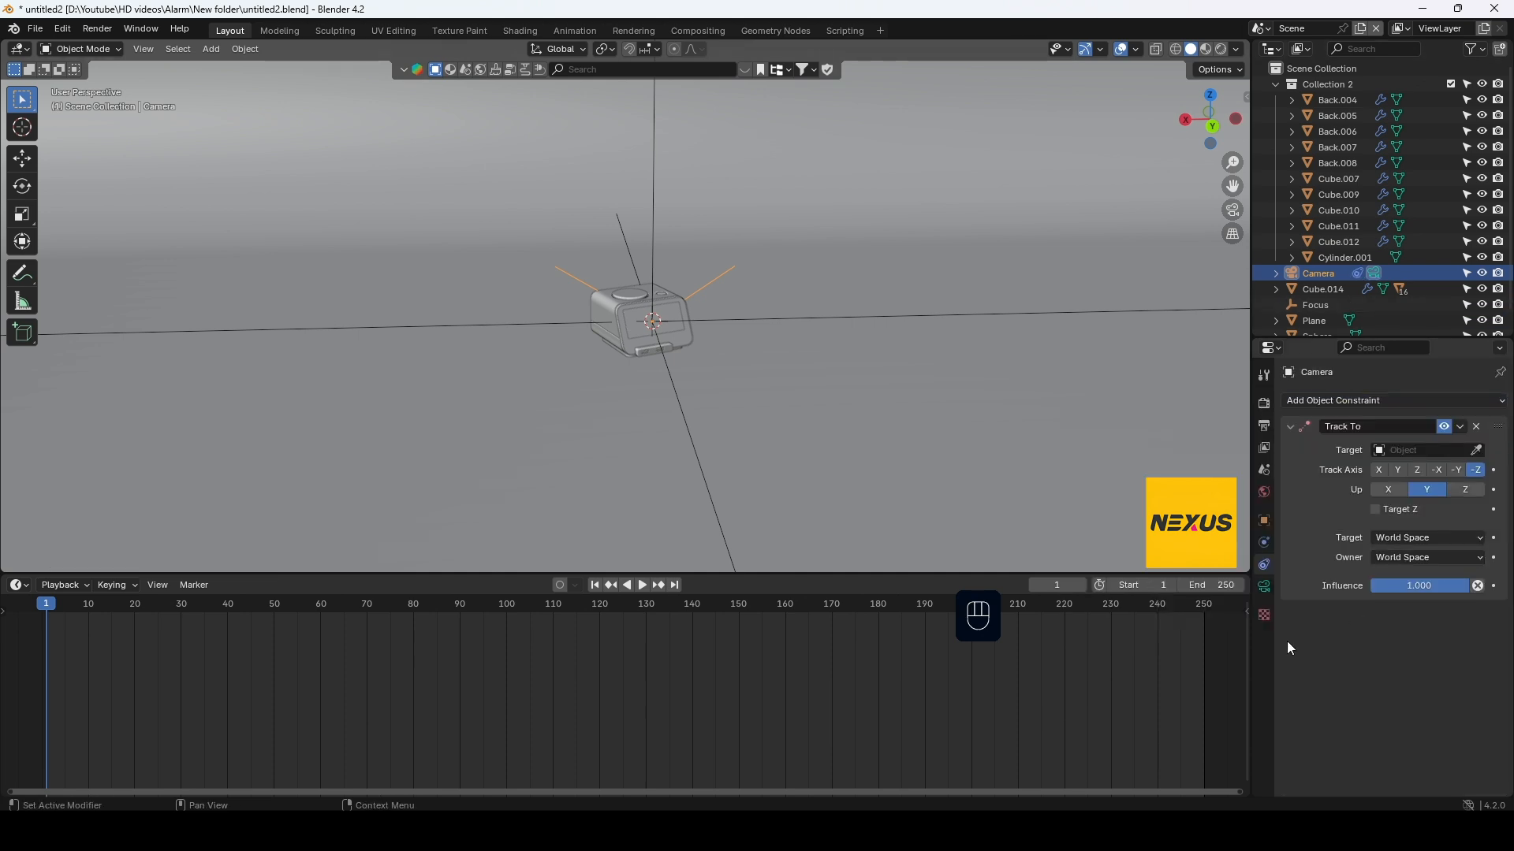
pyautogui.click(1402, 449)
pyautogui.write('fo')
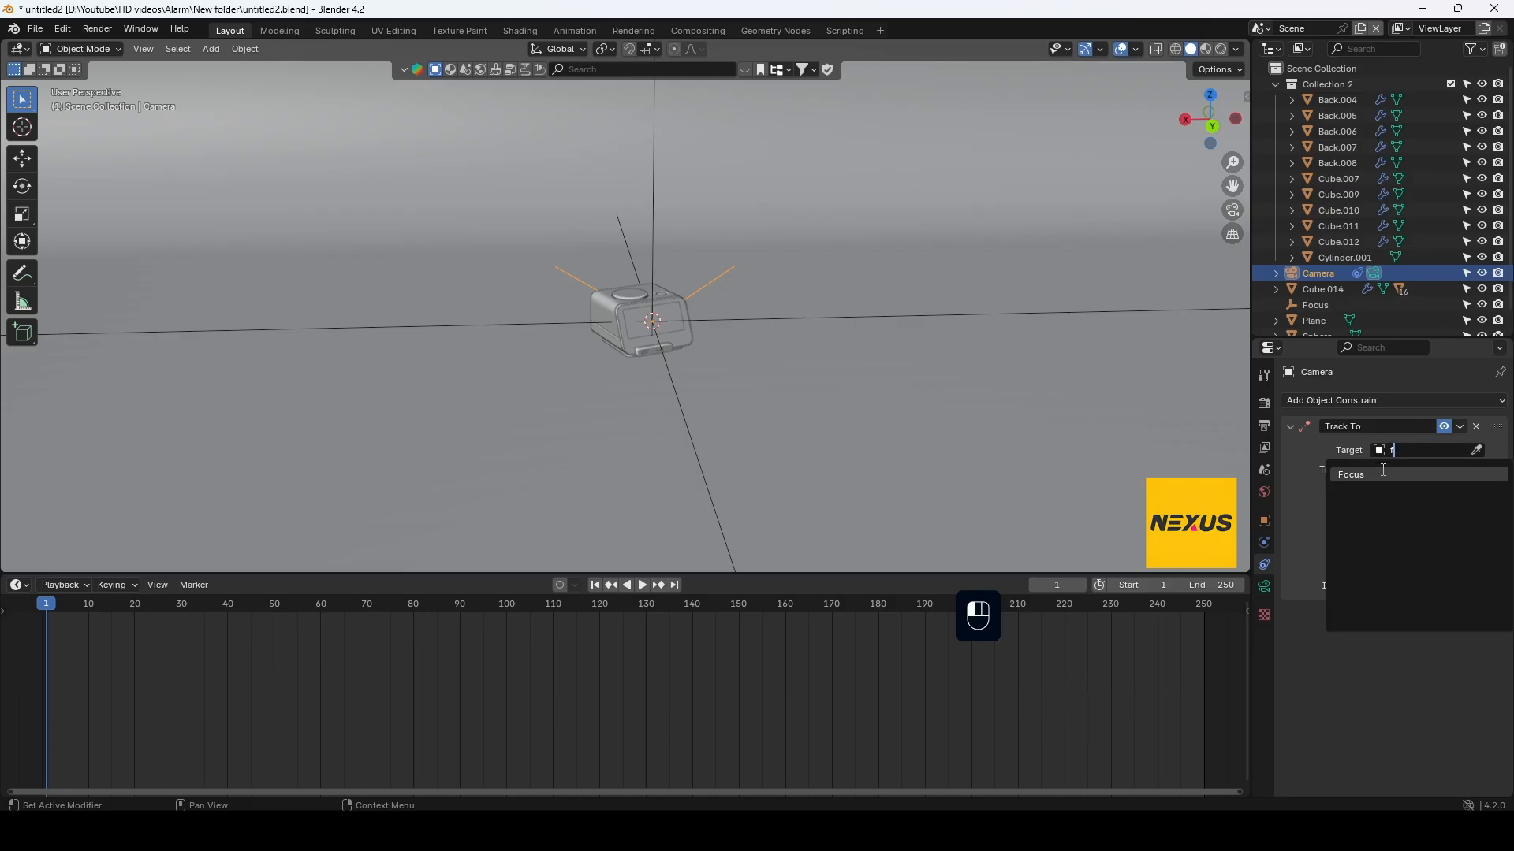
pyautogui.click(1383, 475)
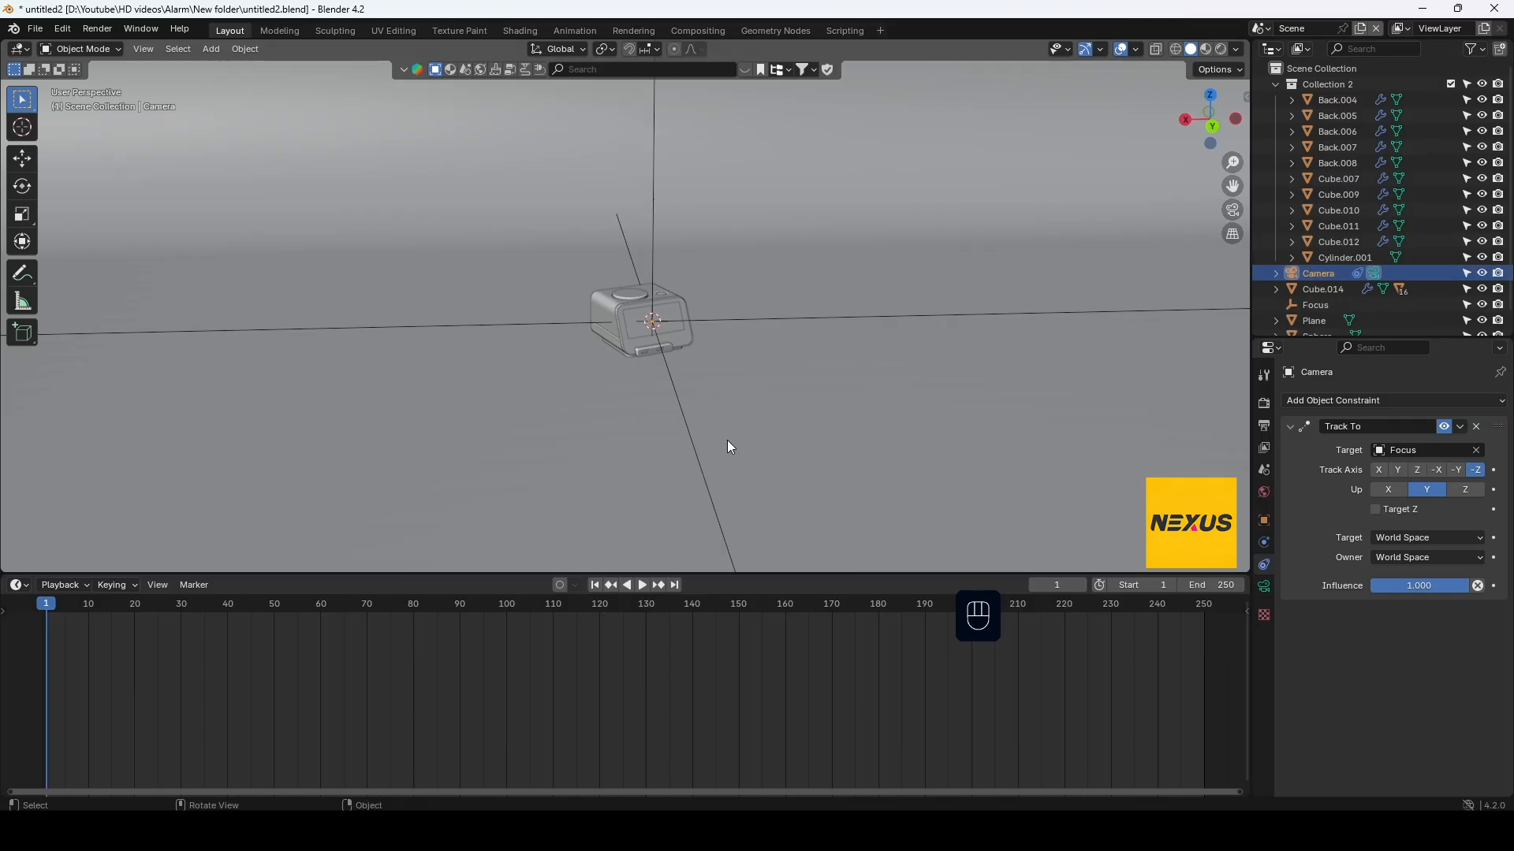
# Move the camera horizontally about -0.087 m in X and 0.516 m in Y in front of the clock, and look through it
pyautogui.press('g')
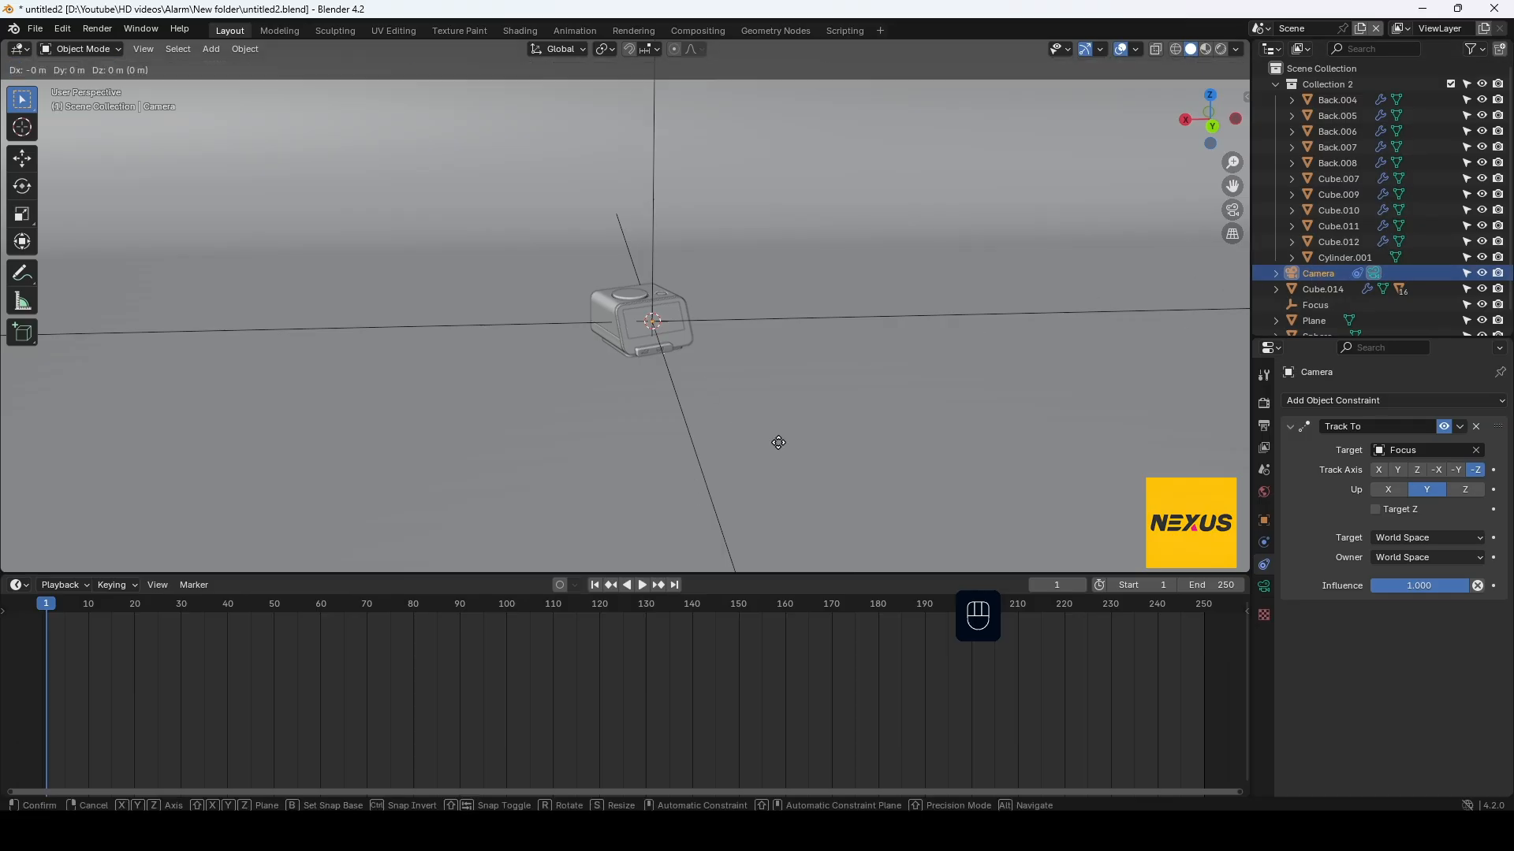
pyautogui.hotkey('shift', 'z')
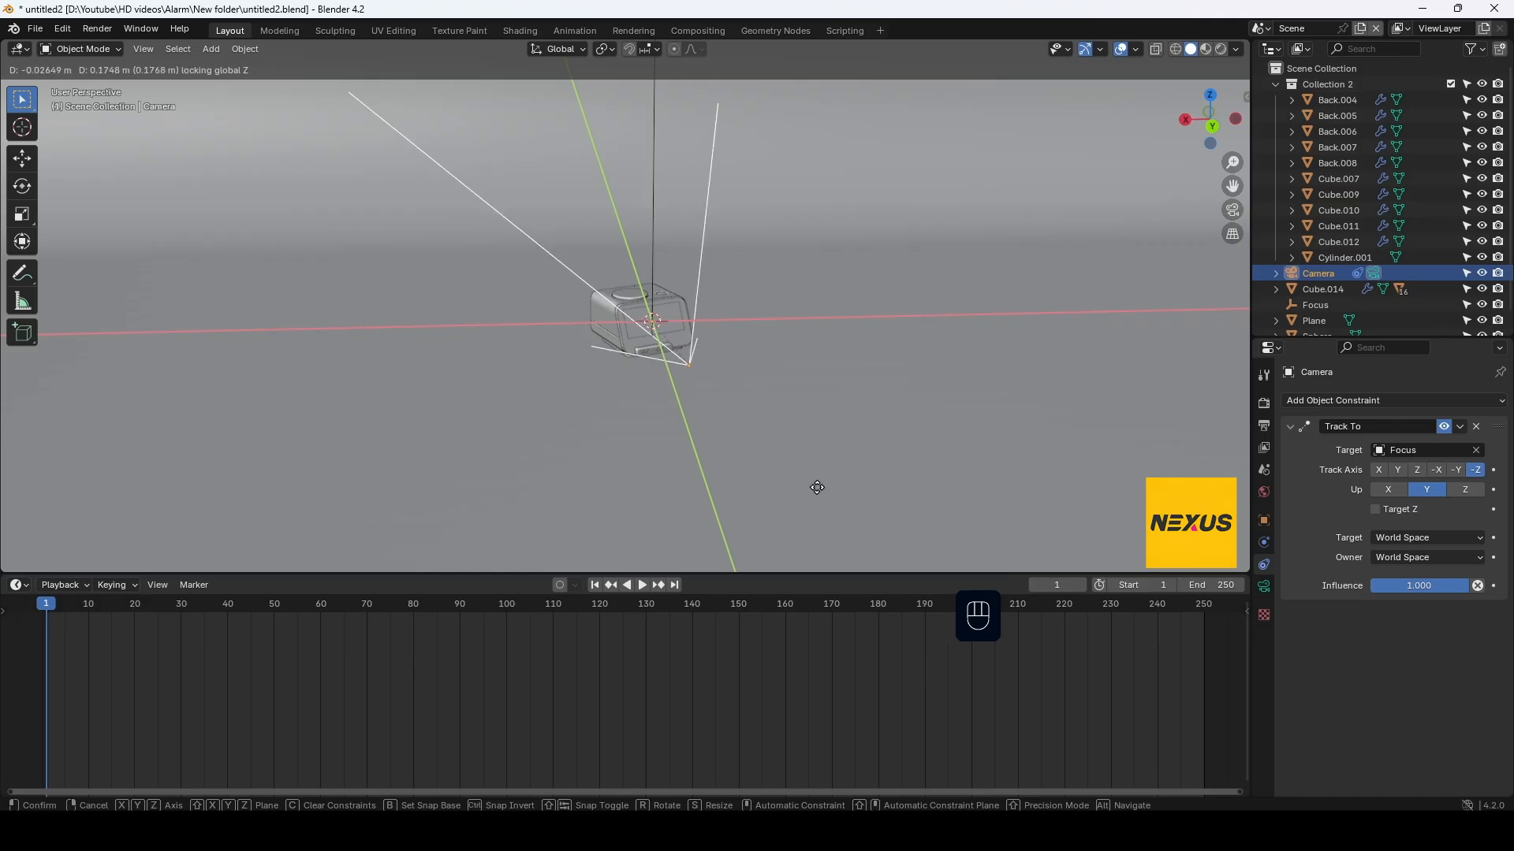
pyautogui.click(948, 100)
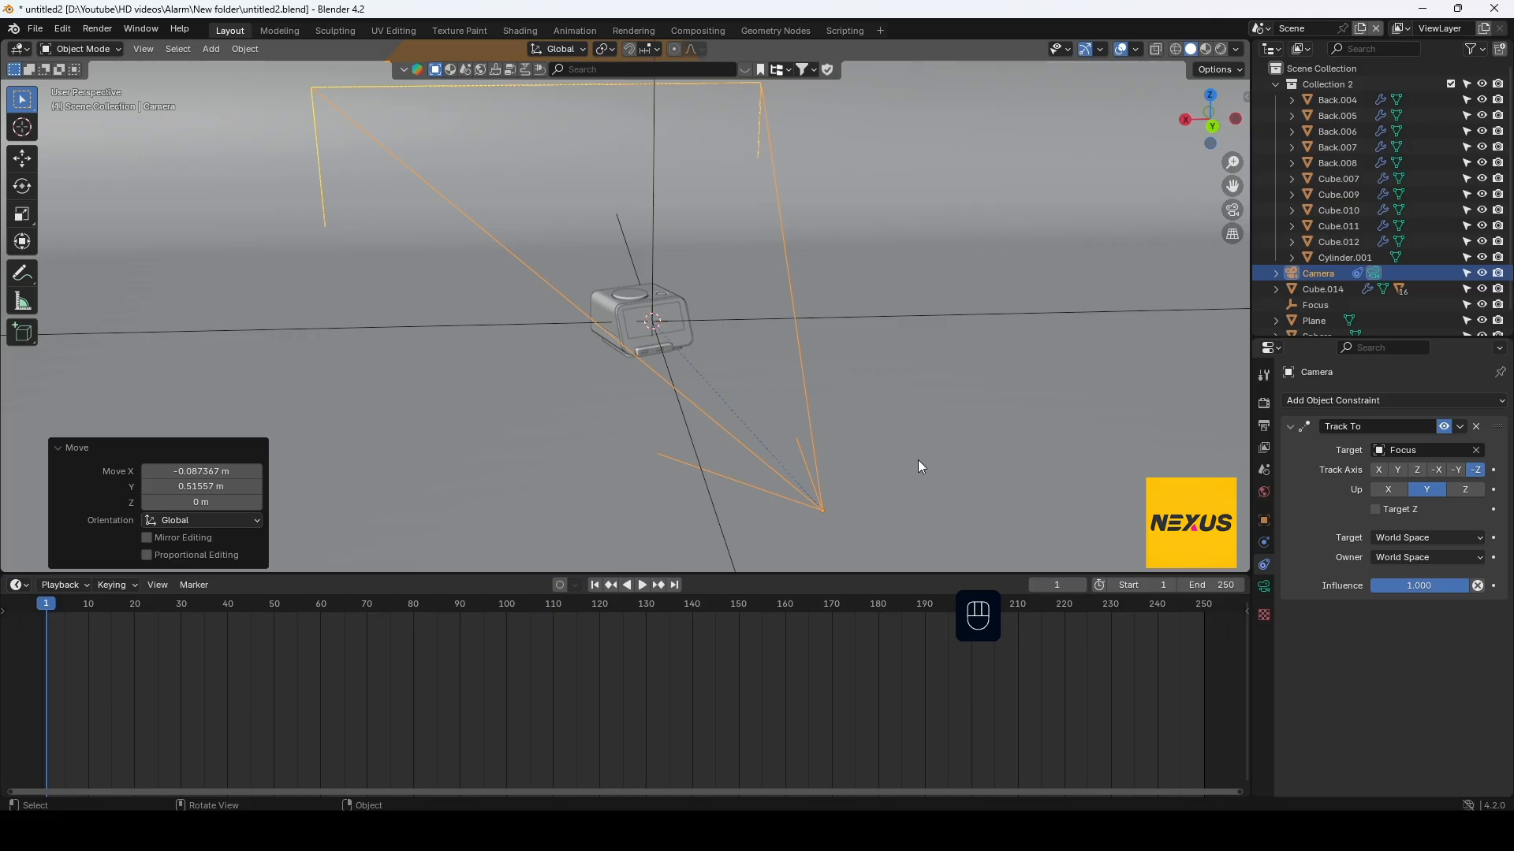
pyautogui.press('KP_0')
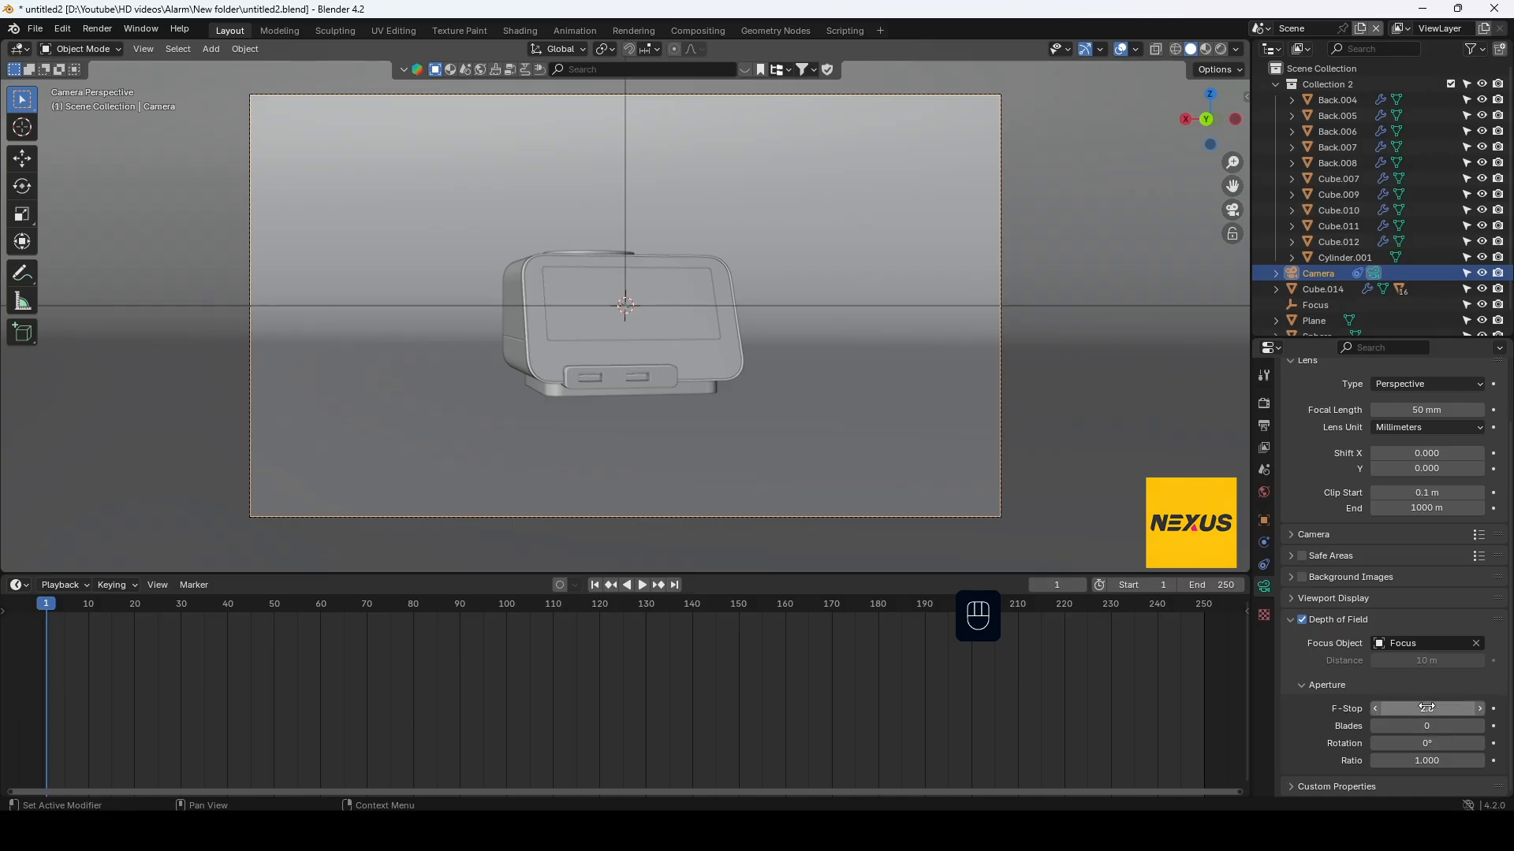
pyautogui.click(465, 526)
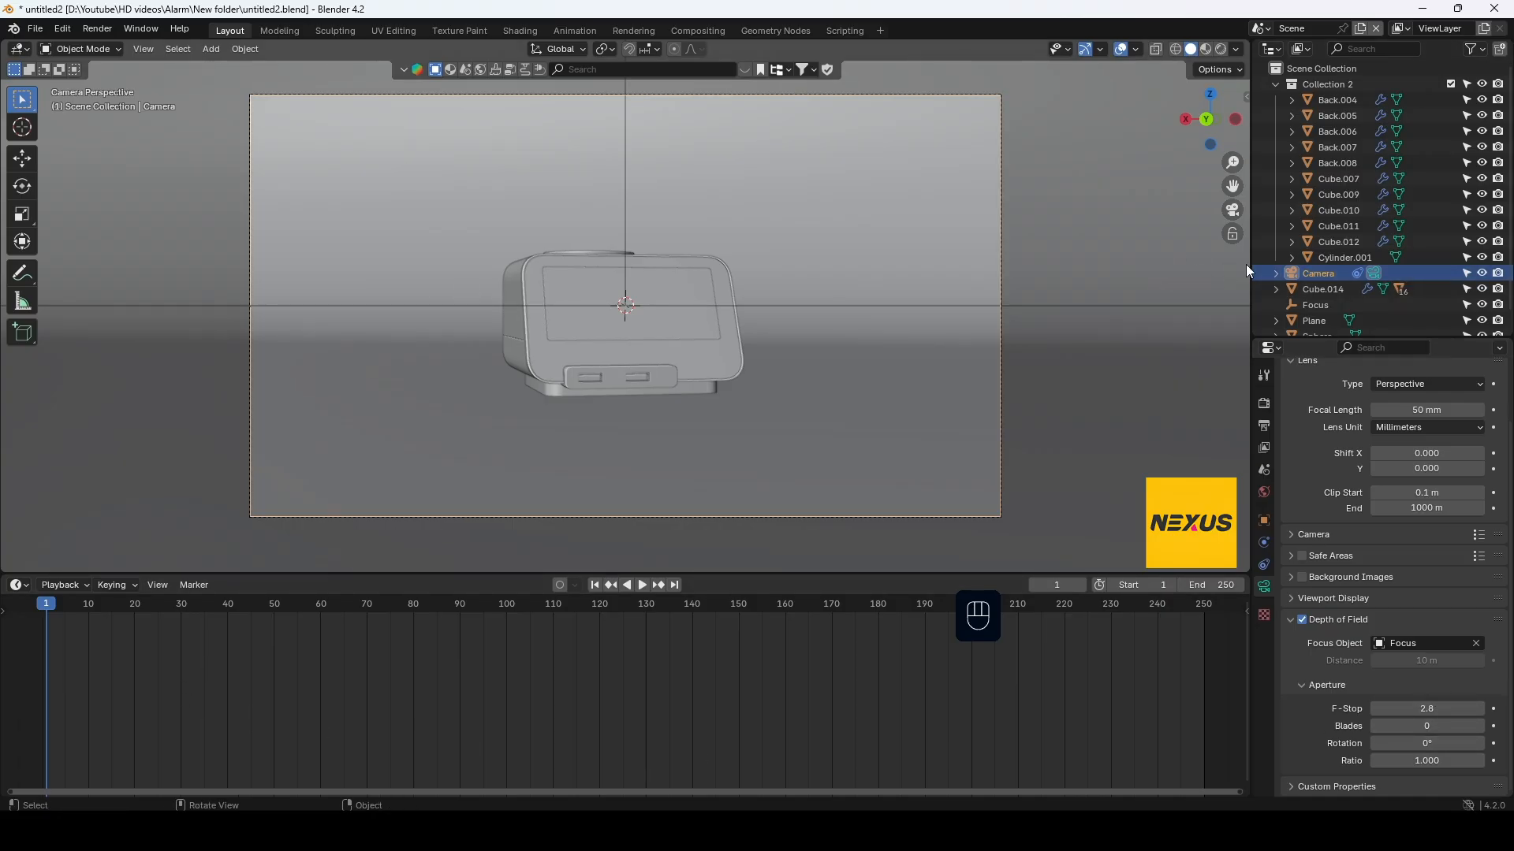
# Insert Location keyframes for both the camera and the Focus empty at frame 1
pyautogui.click(1321, 271)
pyautogui.keyDown('ctrl'); pyautogui.click(1314, 306); pyautogui.keyUp('ctrl')
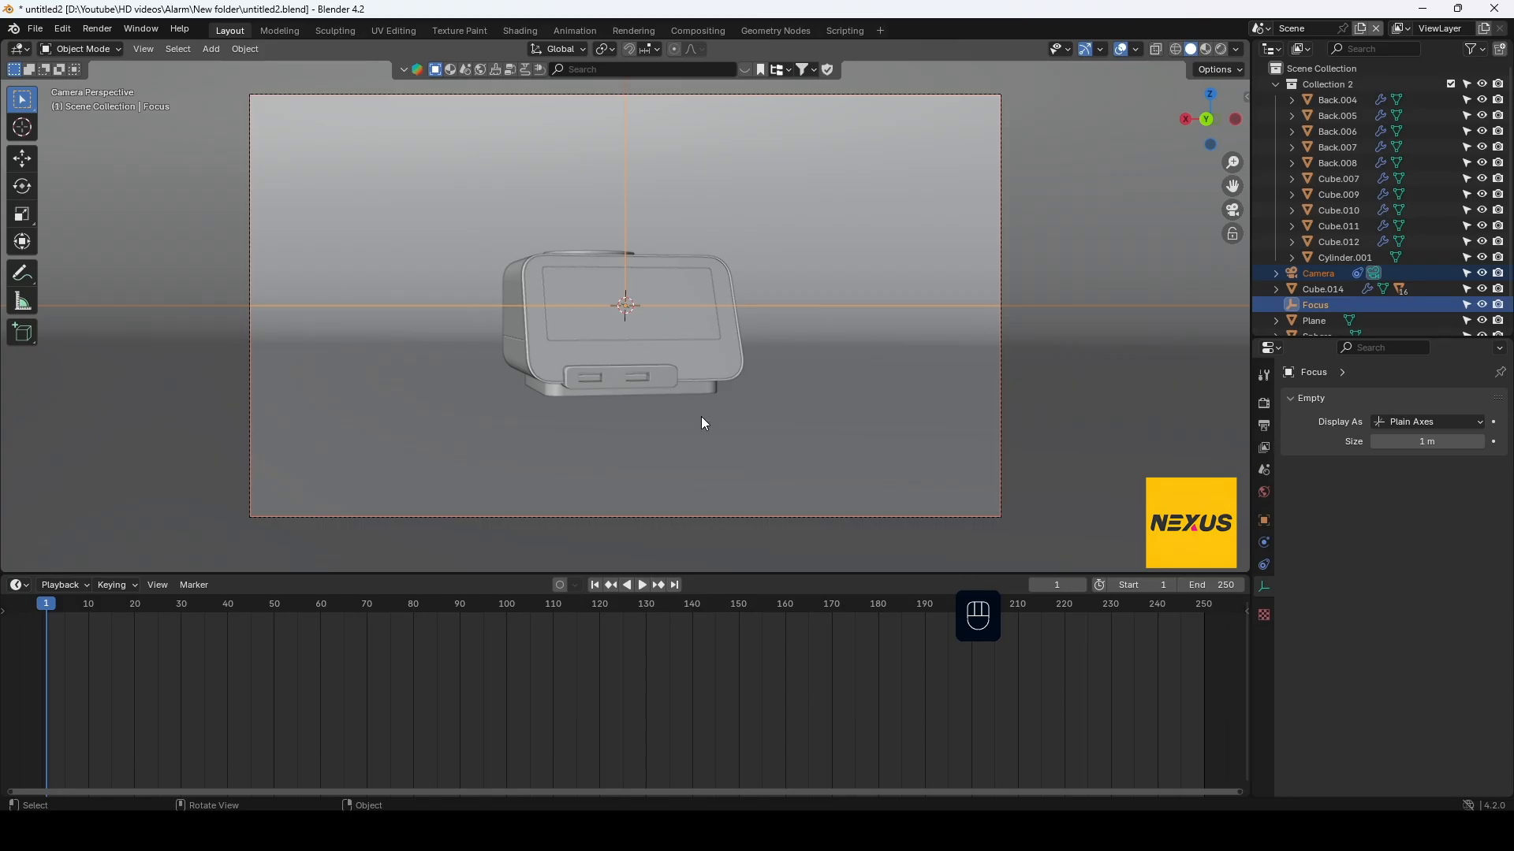
pyautogui.press('k')
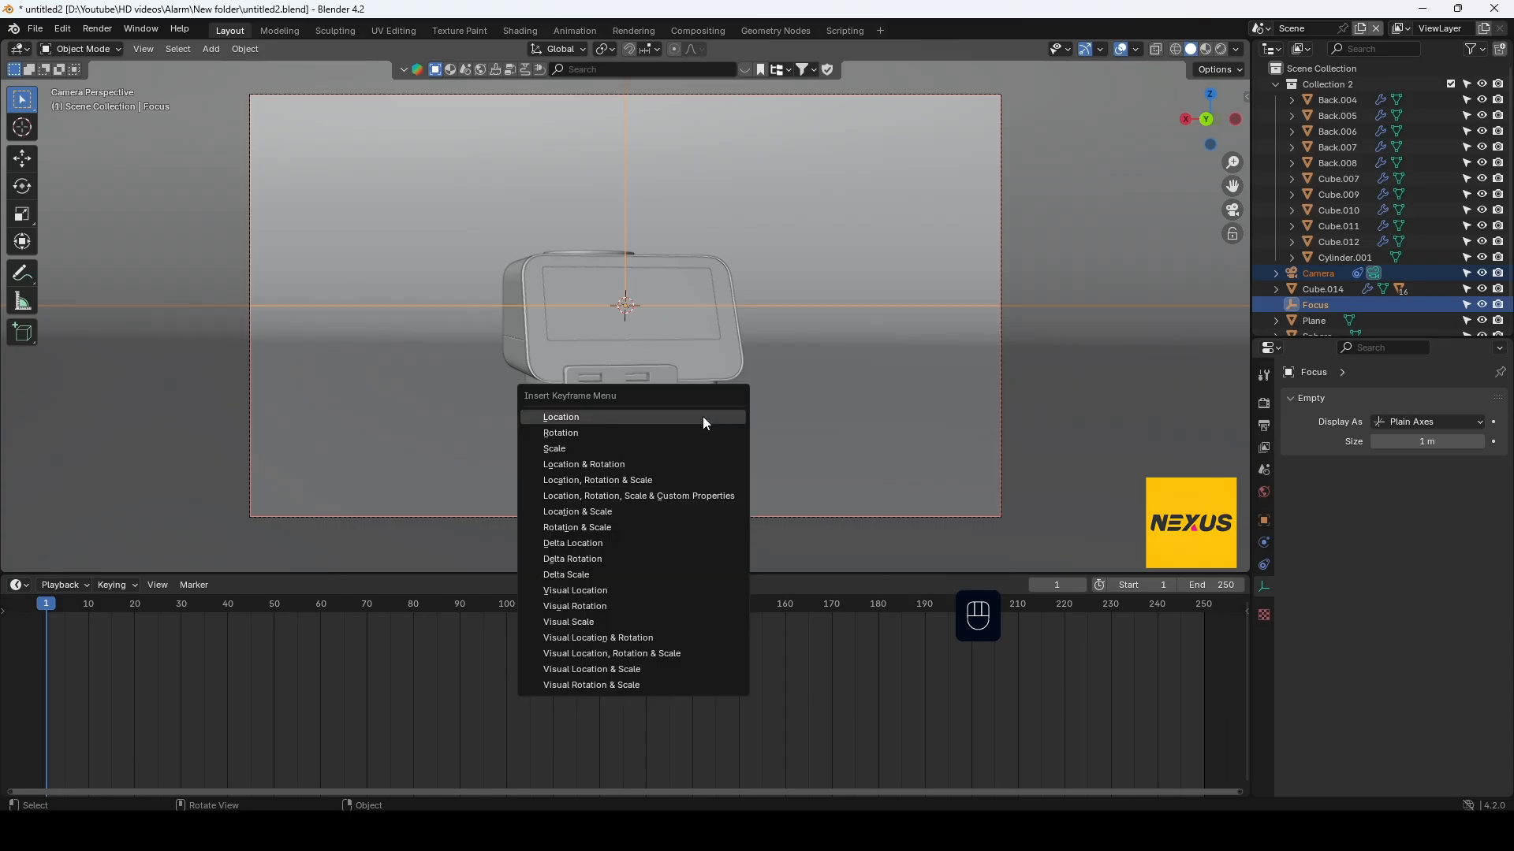
pyautogui.click(704, 420)
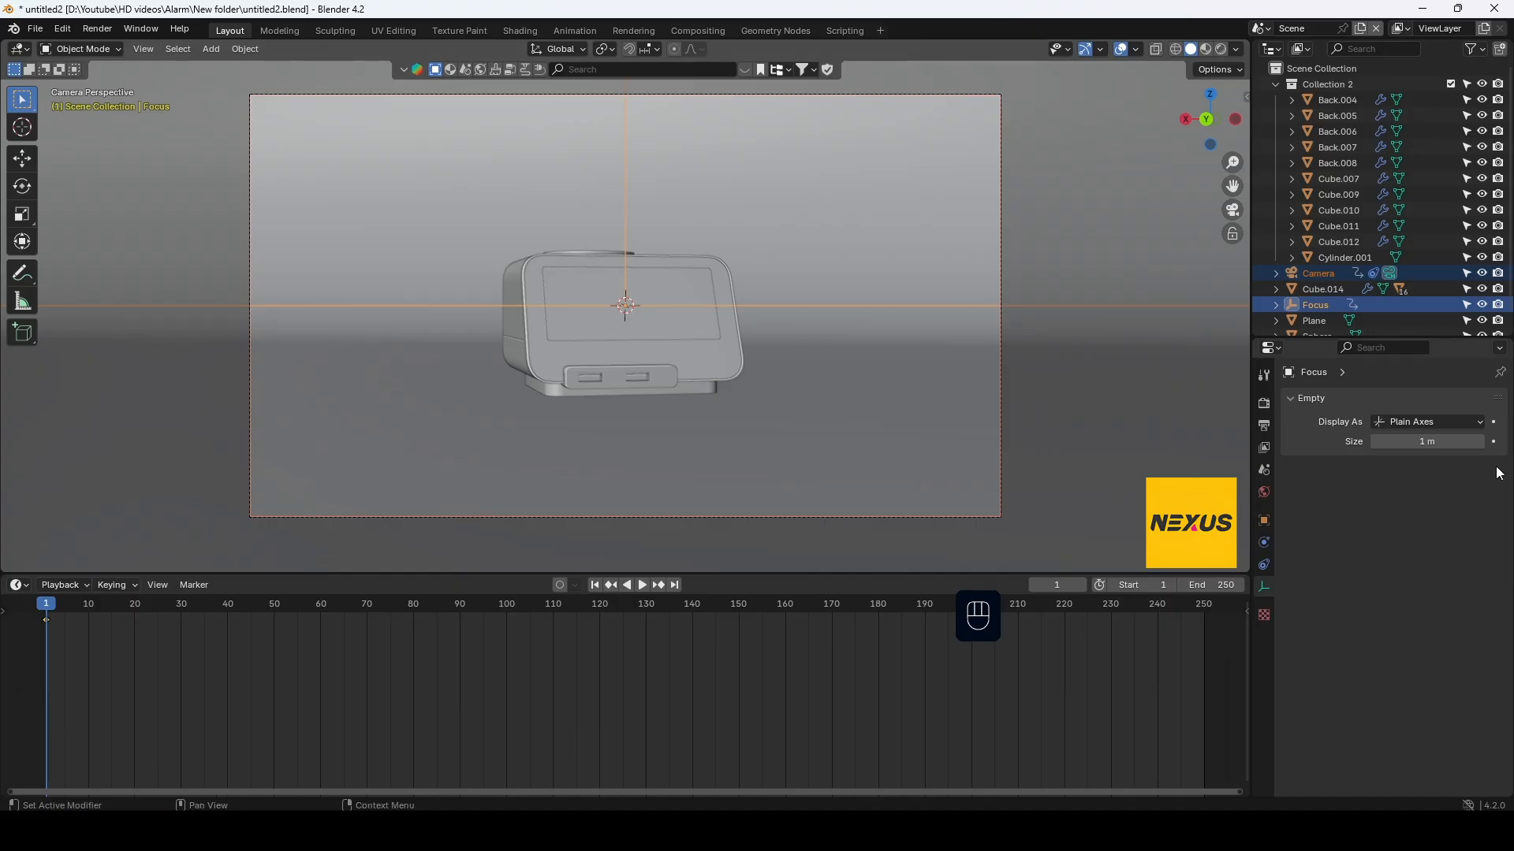
# At frame 19, snap the Focus empty to the 3D cursor placed on the clock's lower front side edge and keyframe its location
pyautogui.click(1329, 277)
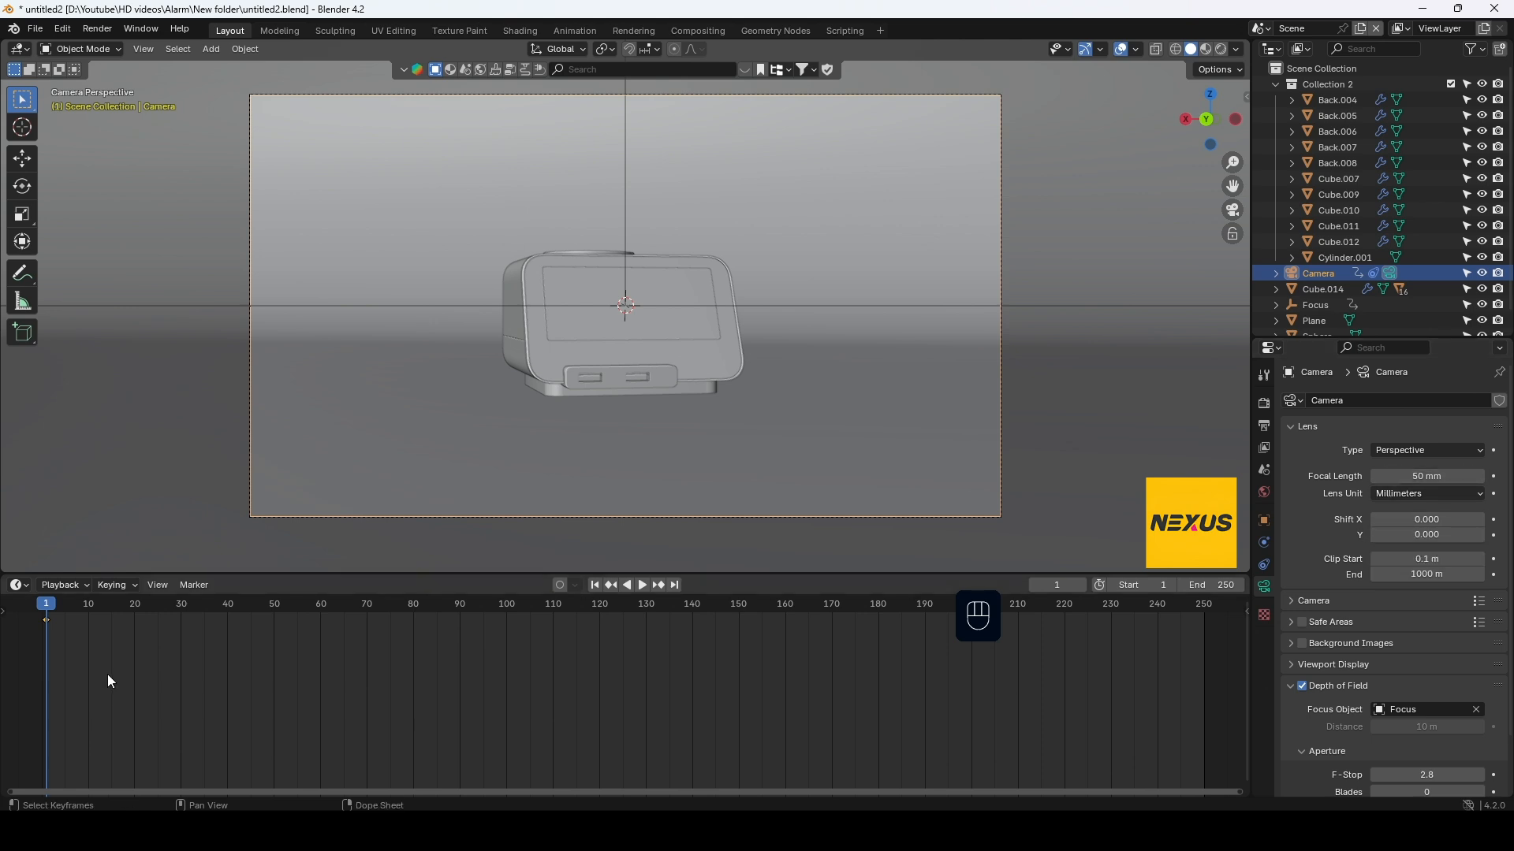
pyautogui.moveTo(47, 607); pyautogui.dragTo(130, 611)
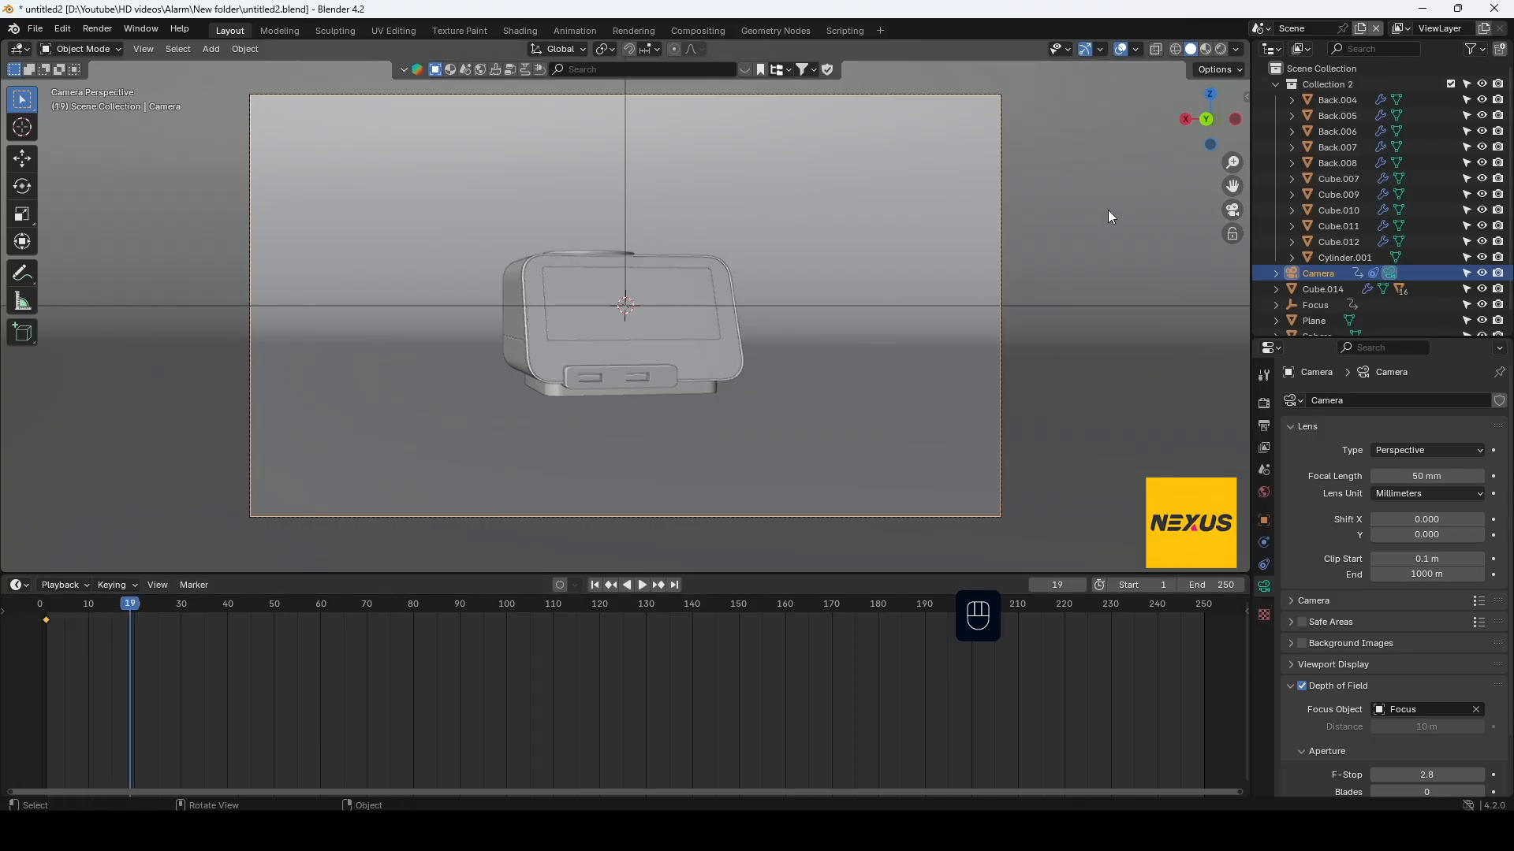
pyautogui.click(793, 304)
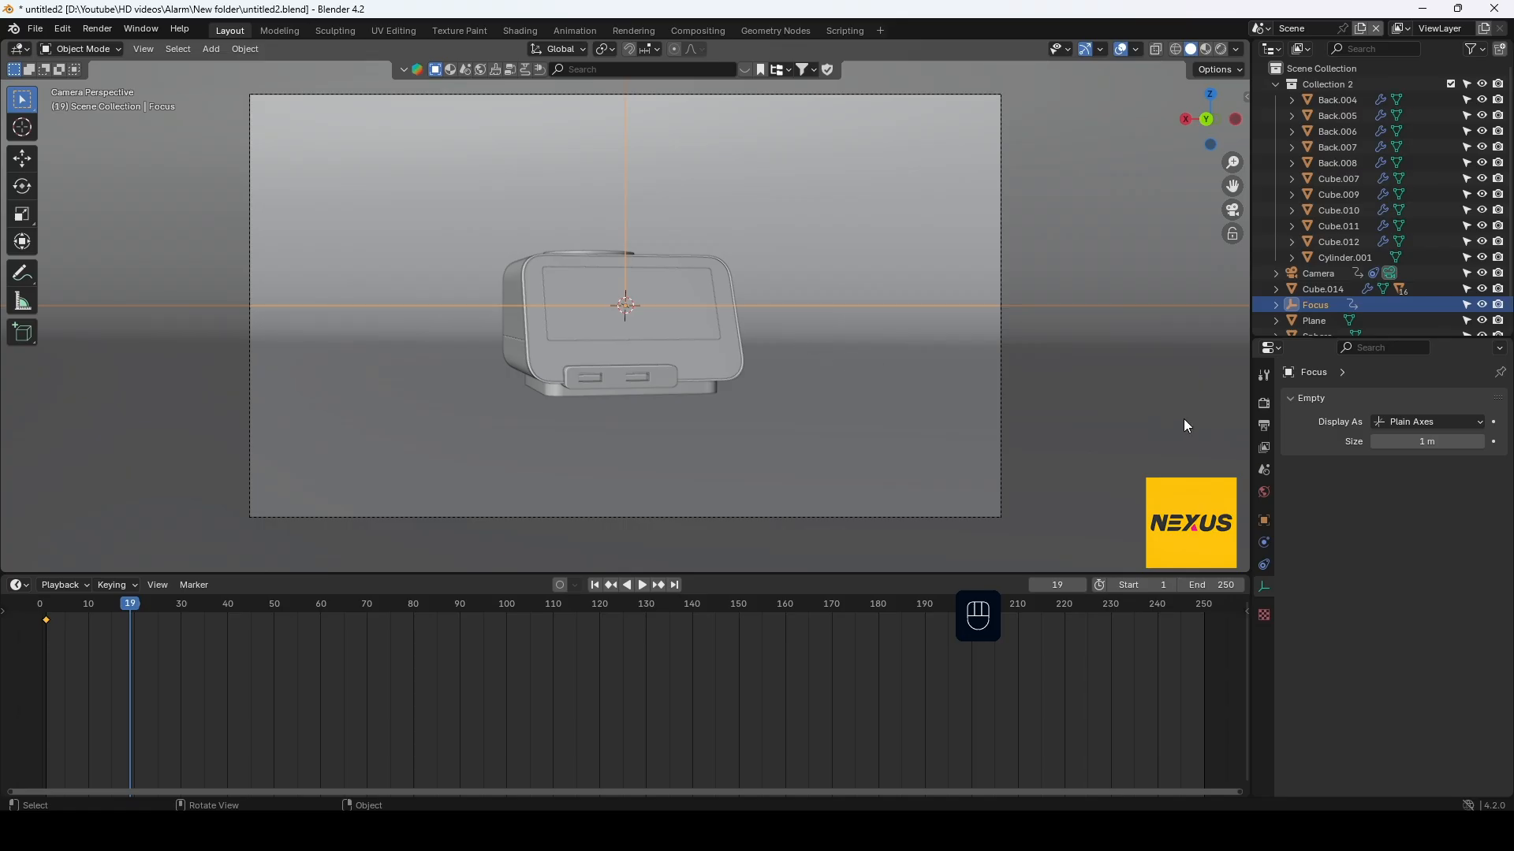
pyautogui.moveTo(1149, 417); pyautogui.dragTo(1030, 443, button='middle')
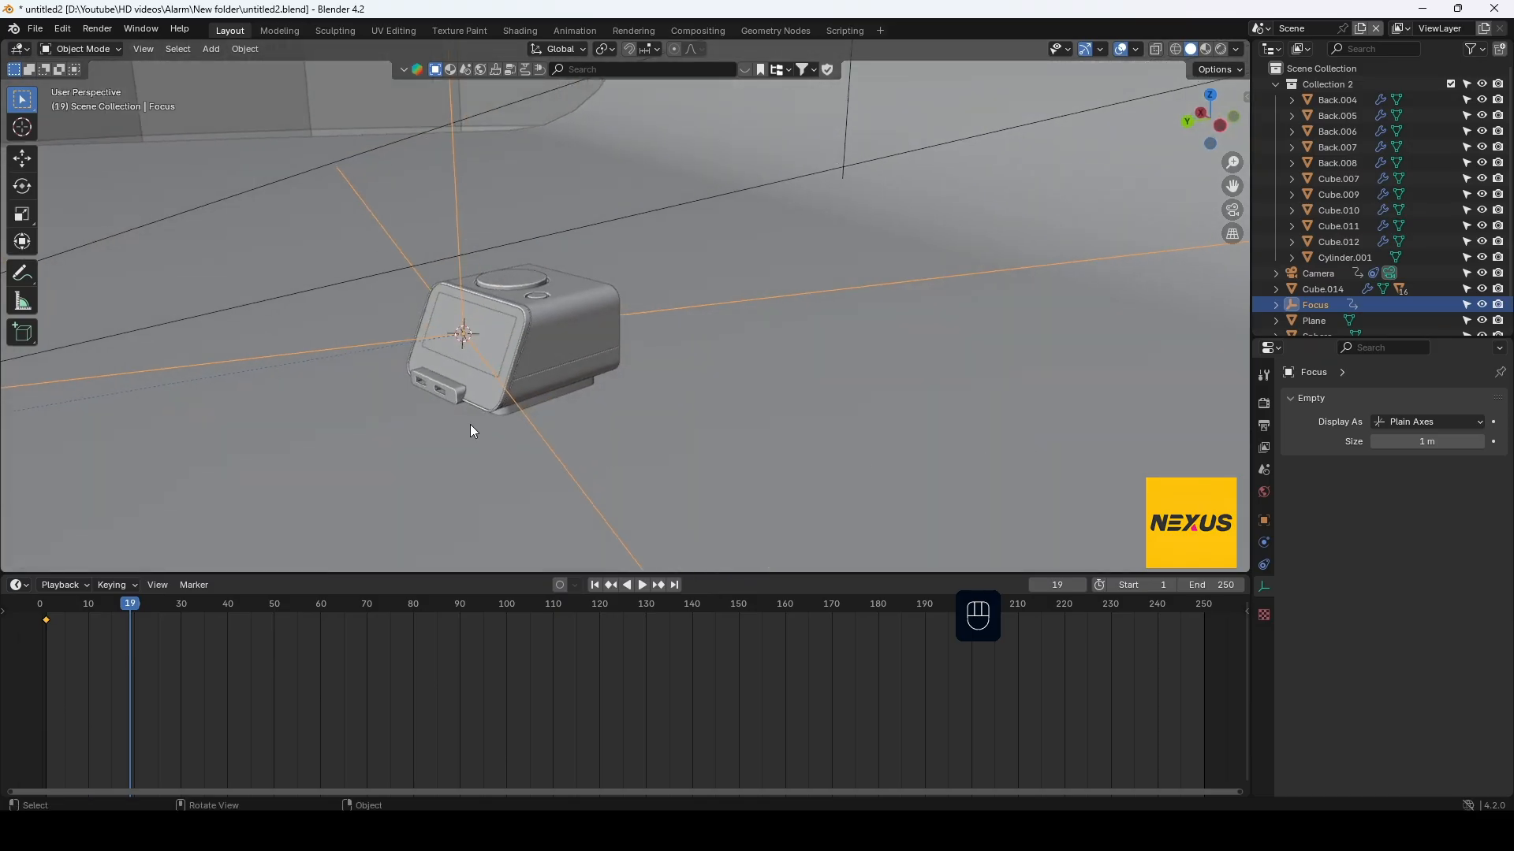
pyautogui.keyDown('shift'); pyautogui.rightClick(506, 381); pyautogui.keyUp('shift')
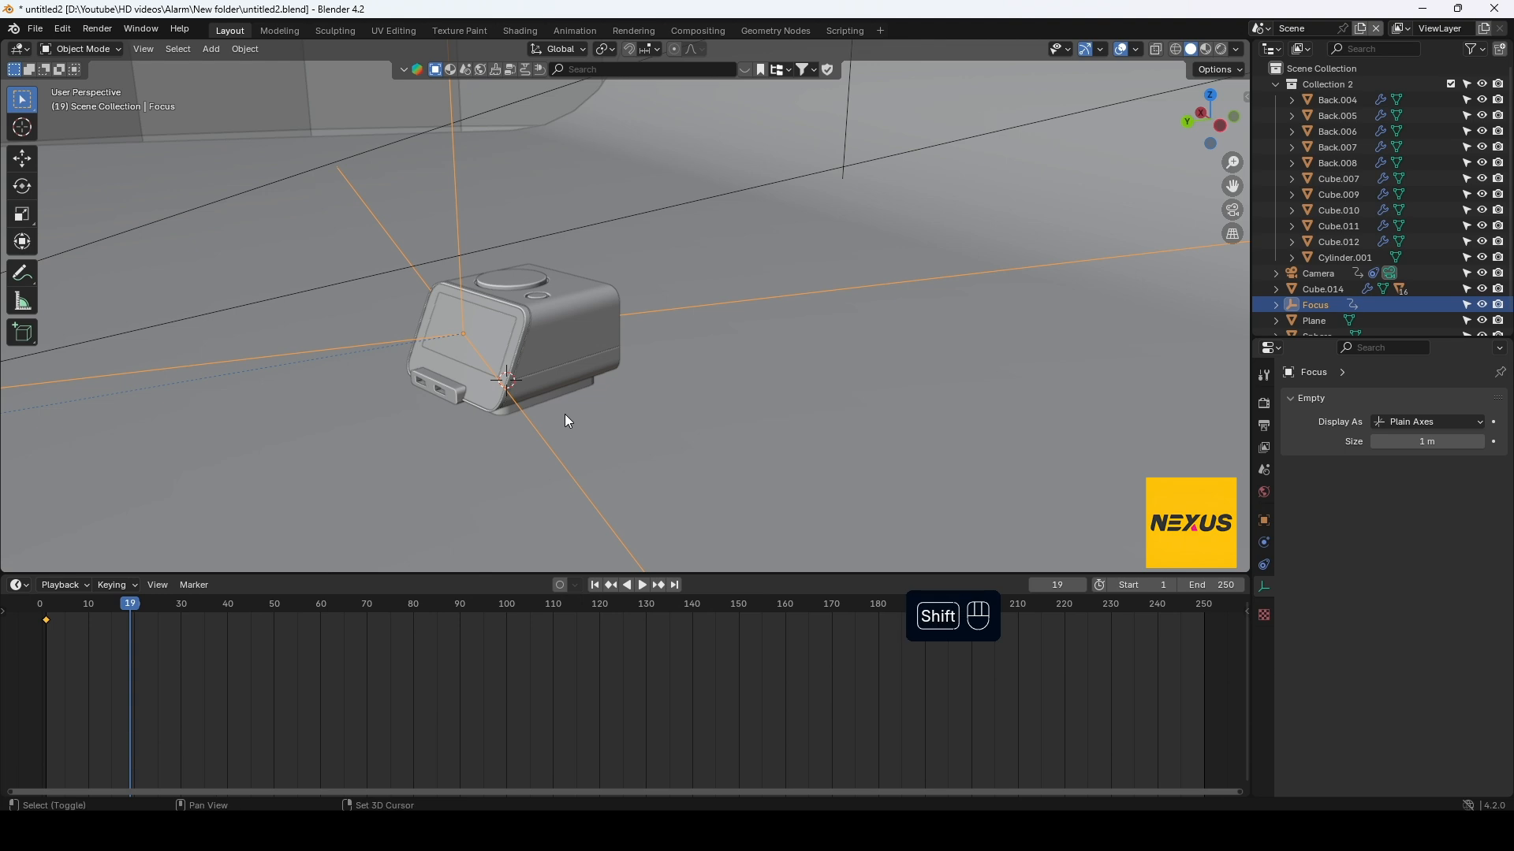
pyautogui.hotkey('shift', 's')
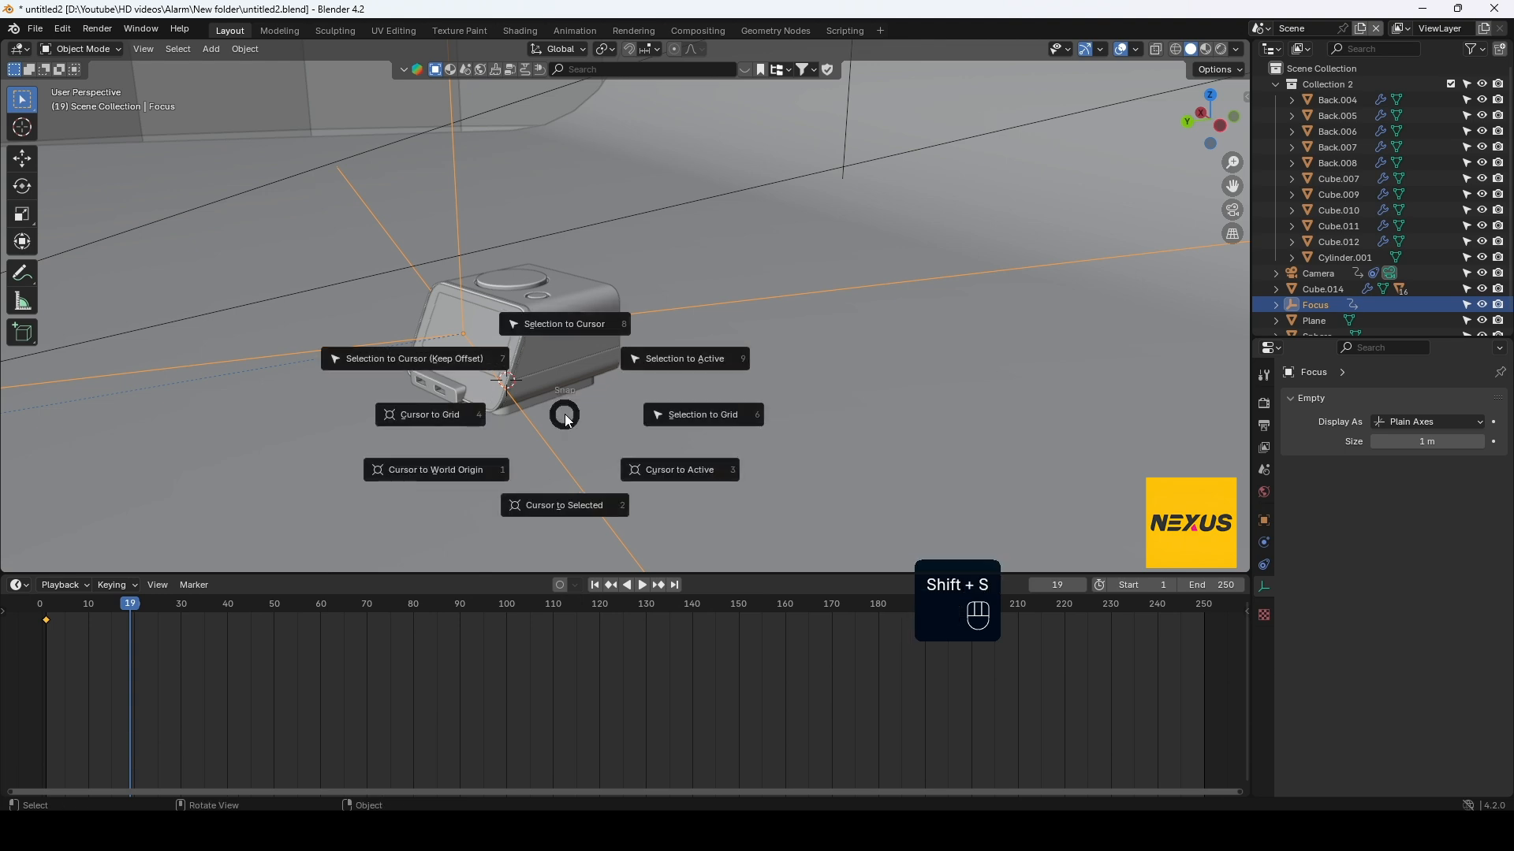
pyautogui.click(580, 331)
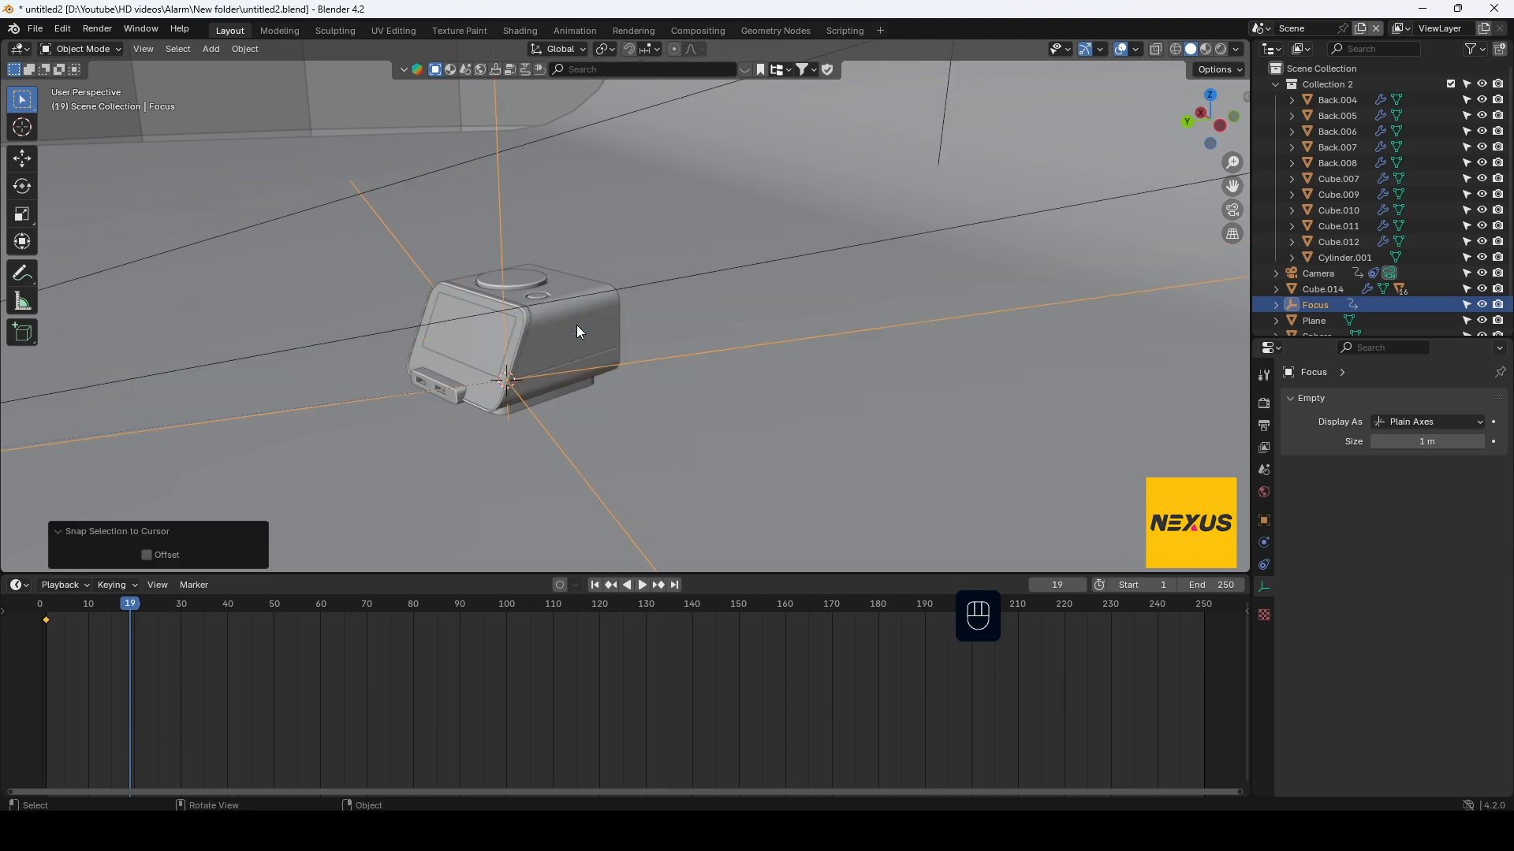
pyautogui.press('i')
pyautogui.click(635, 503)
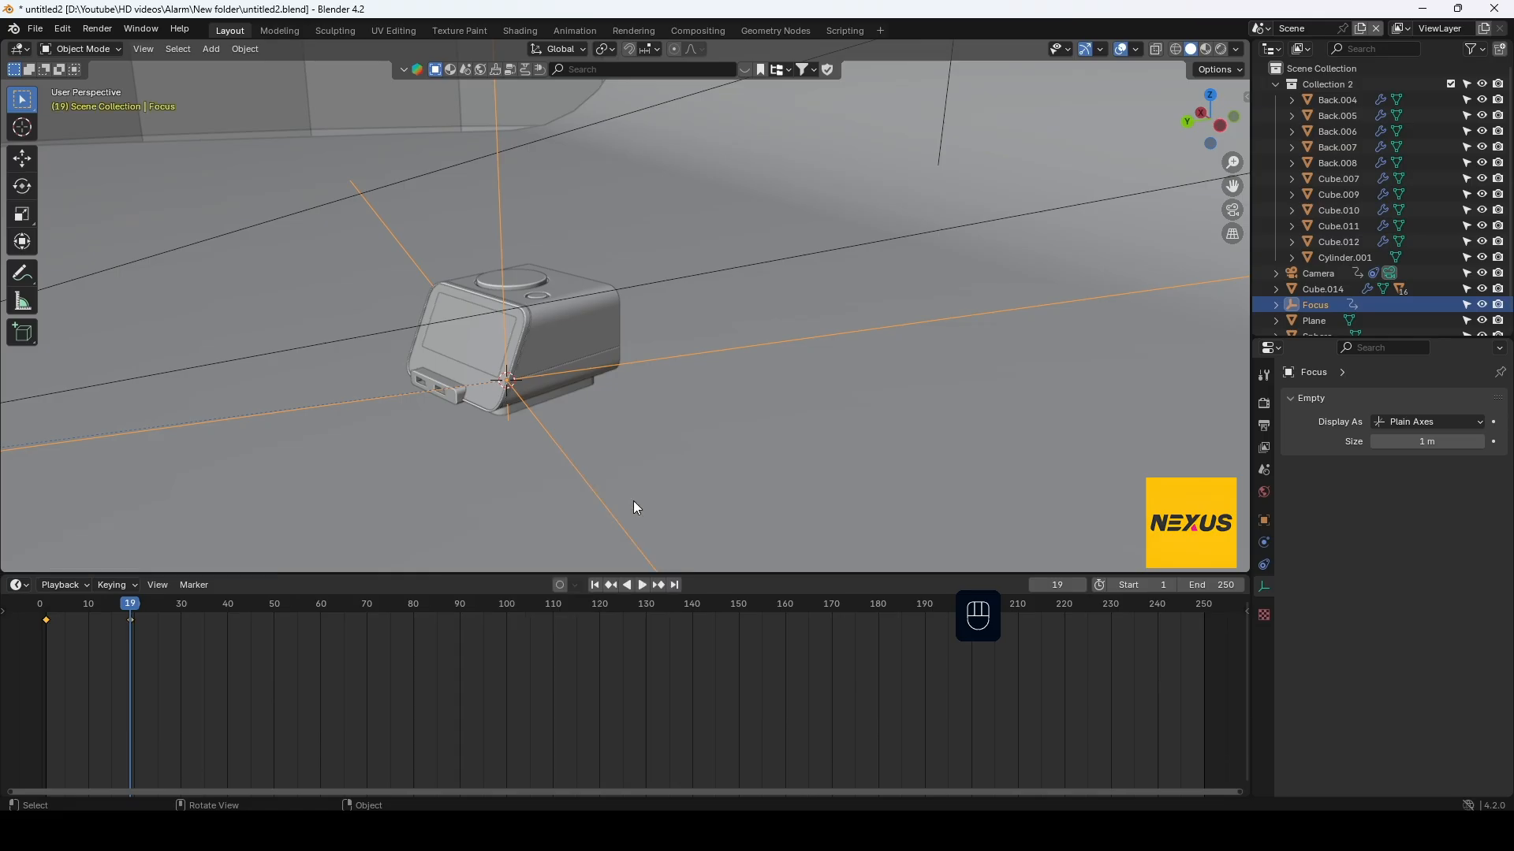
# Move the camera horizontally about -0.325 m in X and -0.347 m in Y, and keyframe its location at frame 19
pyautogui.scroll(-5, 345, 400)
pyautogui.moveTo(400, 400); pyautogui.dragTo(327, 406, button='middle')
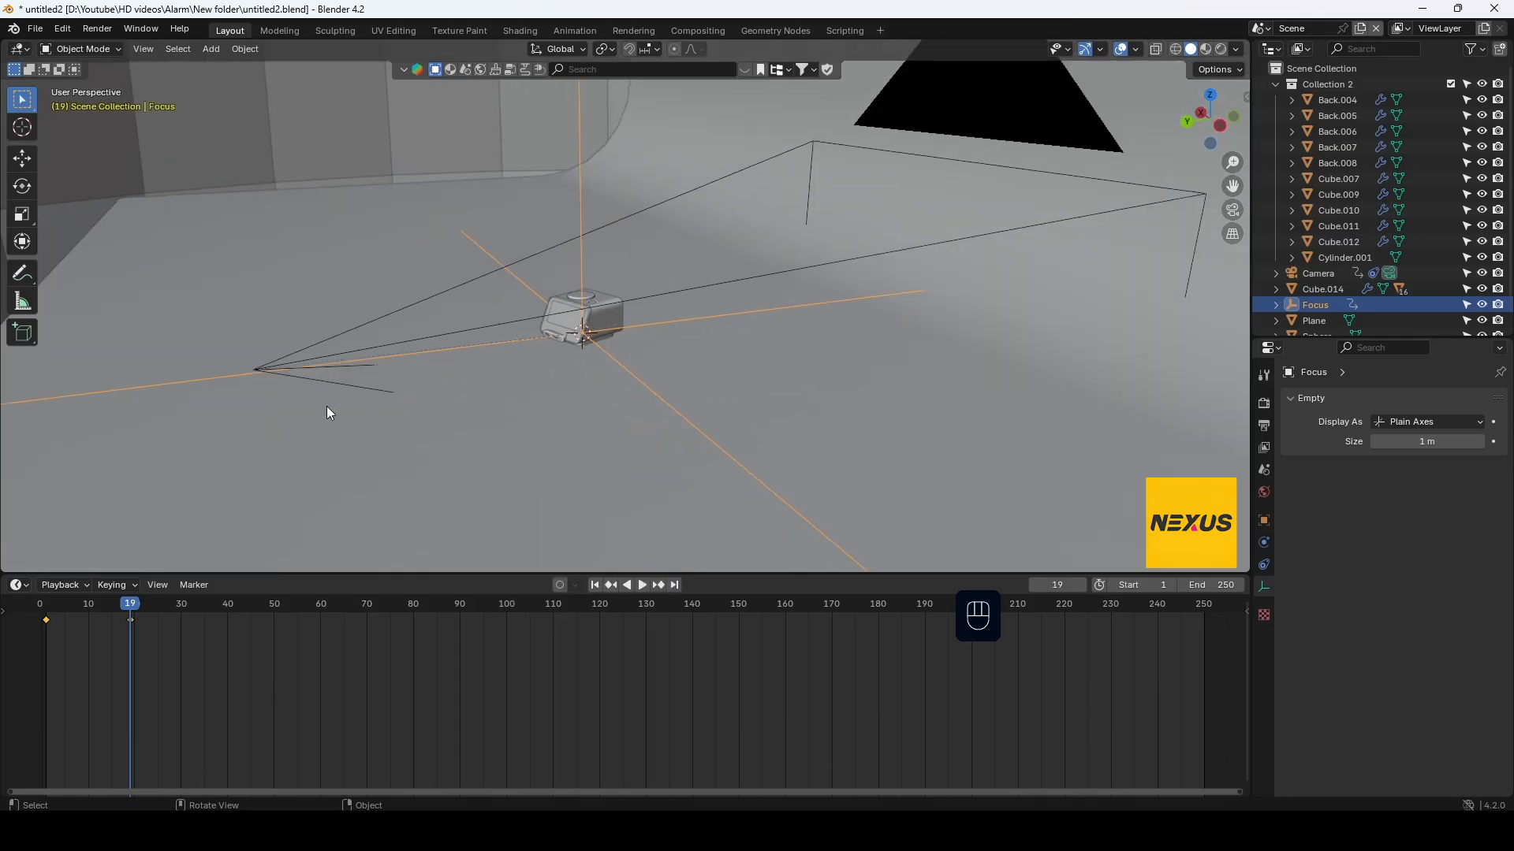
pyautogui.click(304, 365)
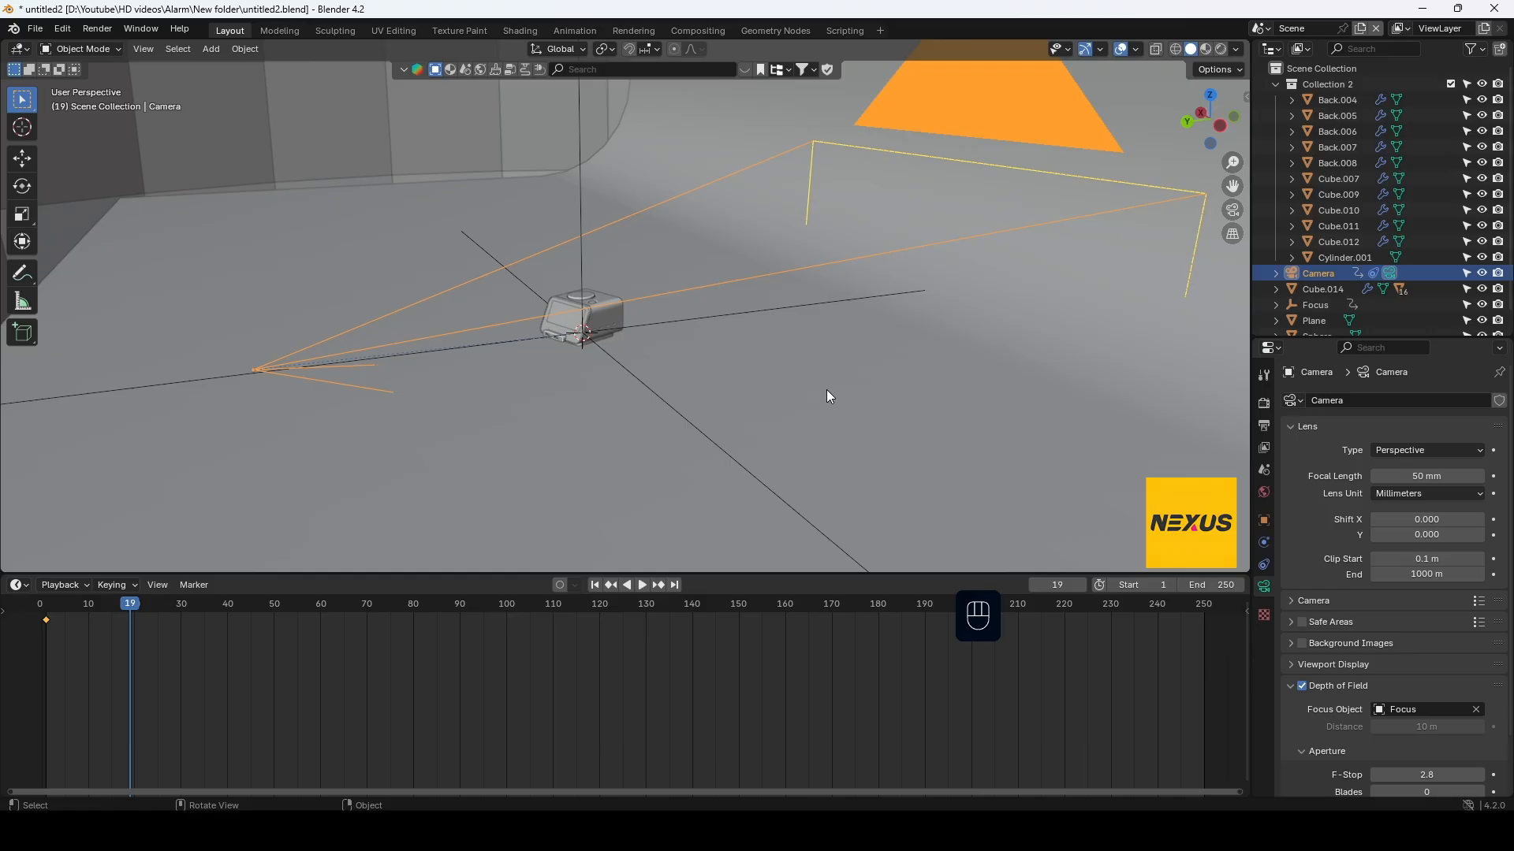
pyautogui.press('g')
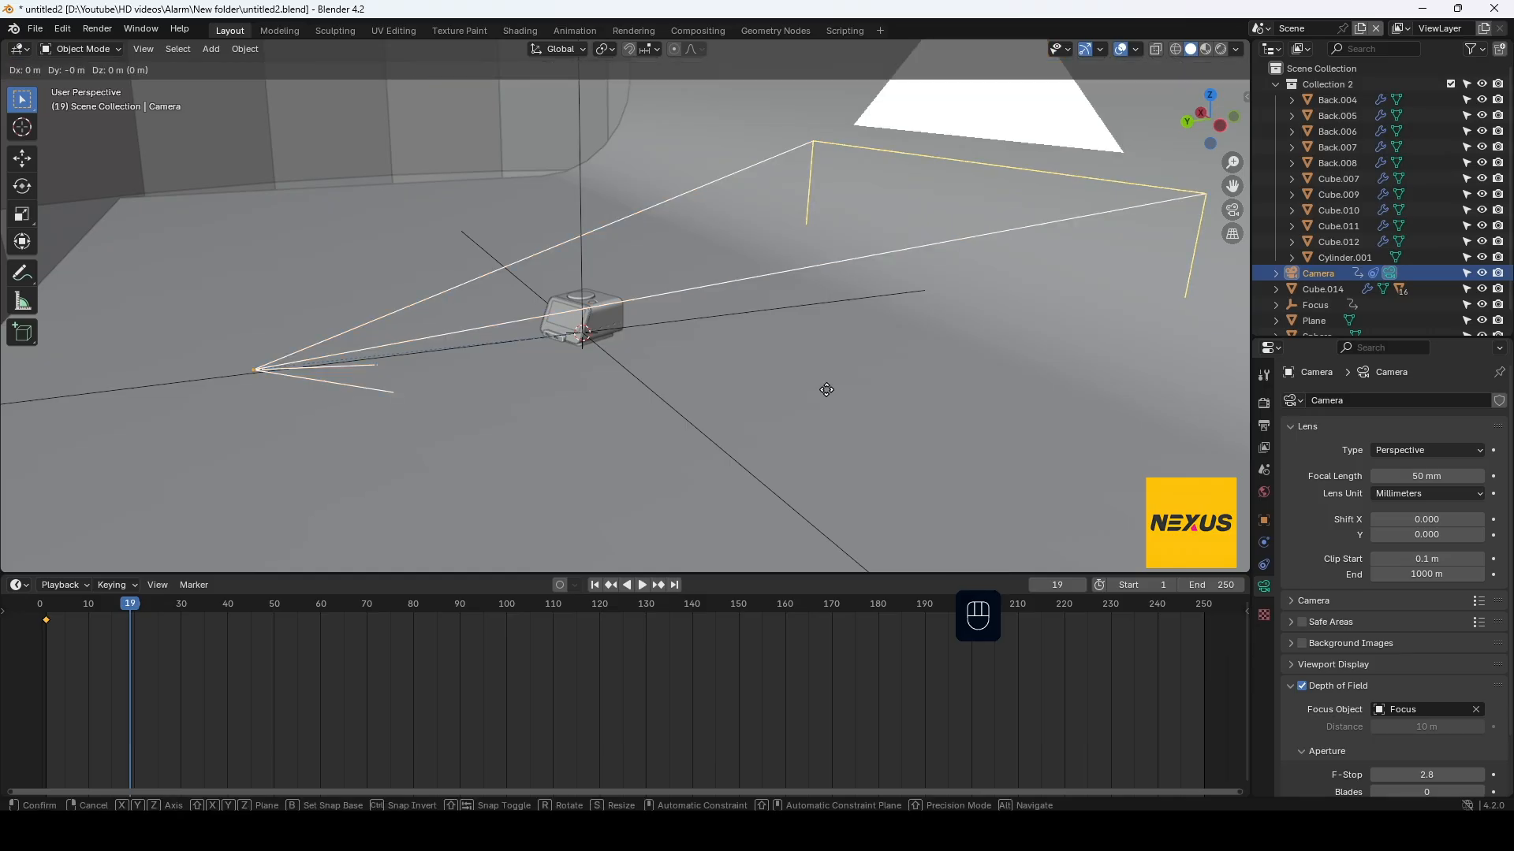
pyautogui.hotkey('shift', 'z')
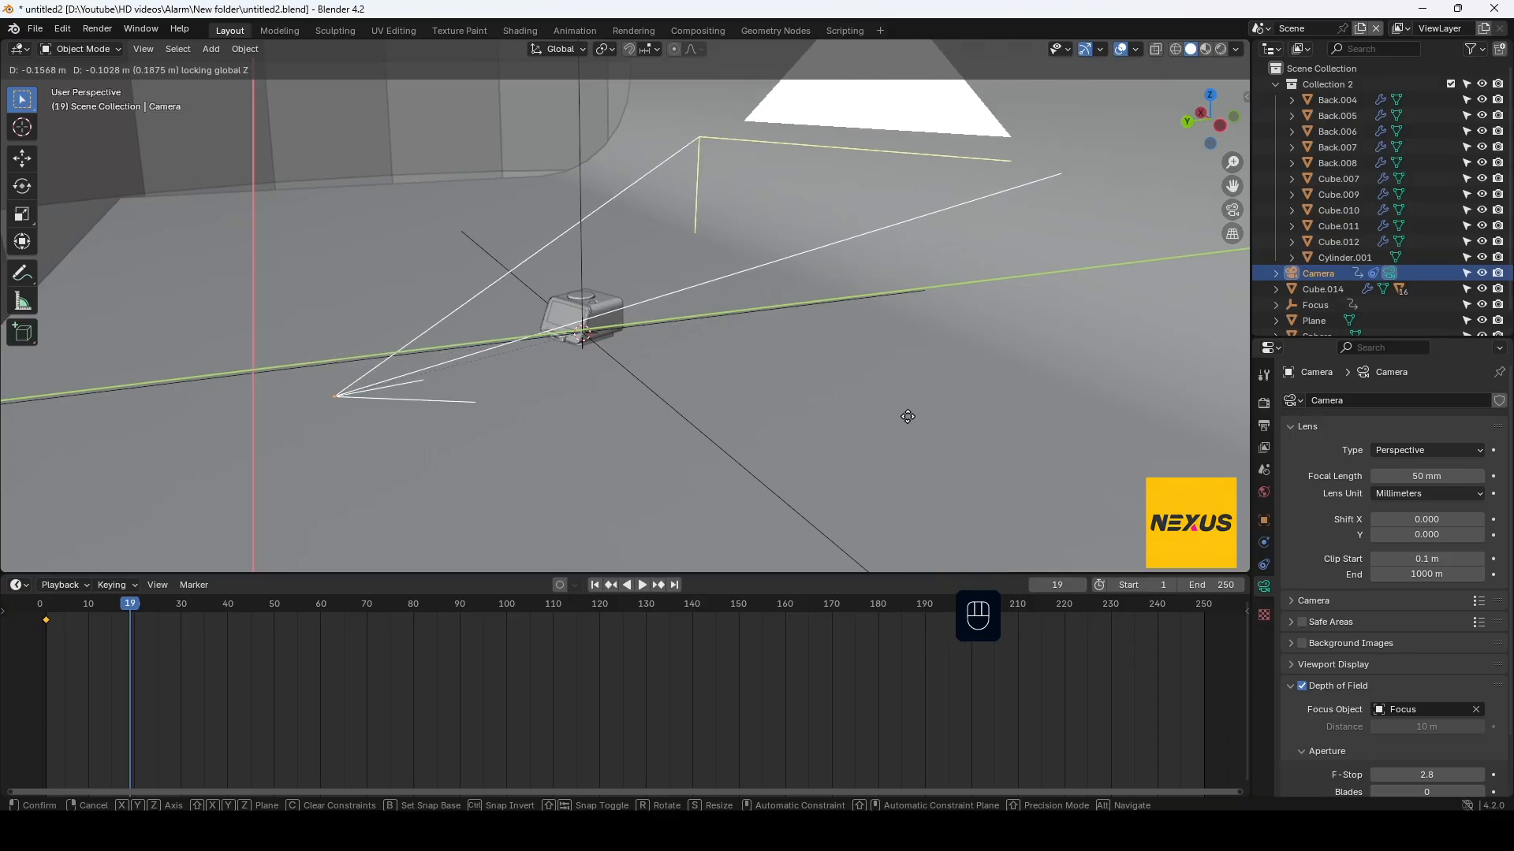
pyautogui.click(1115, 438)
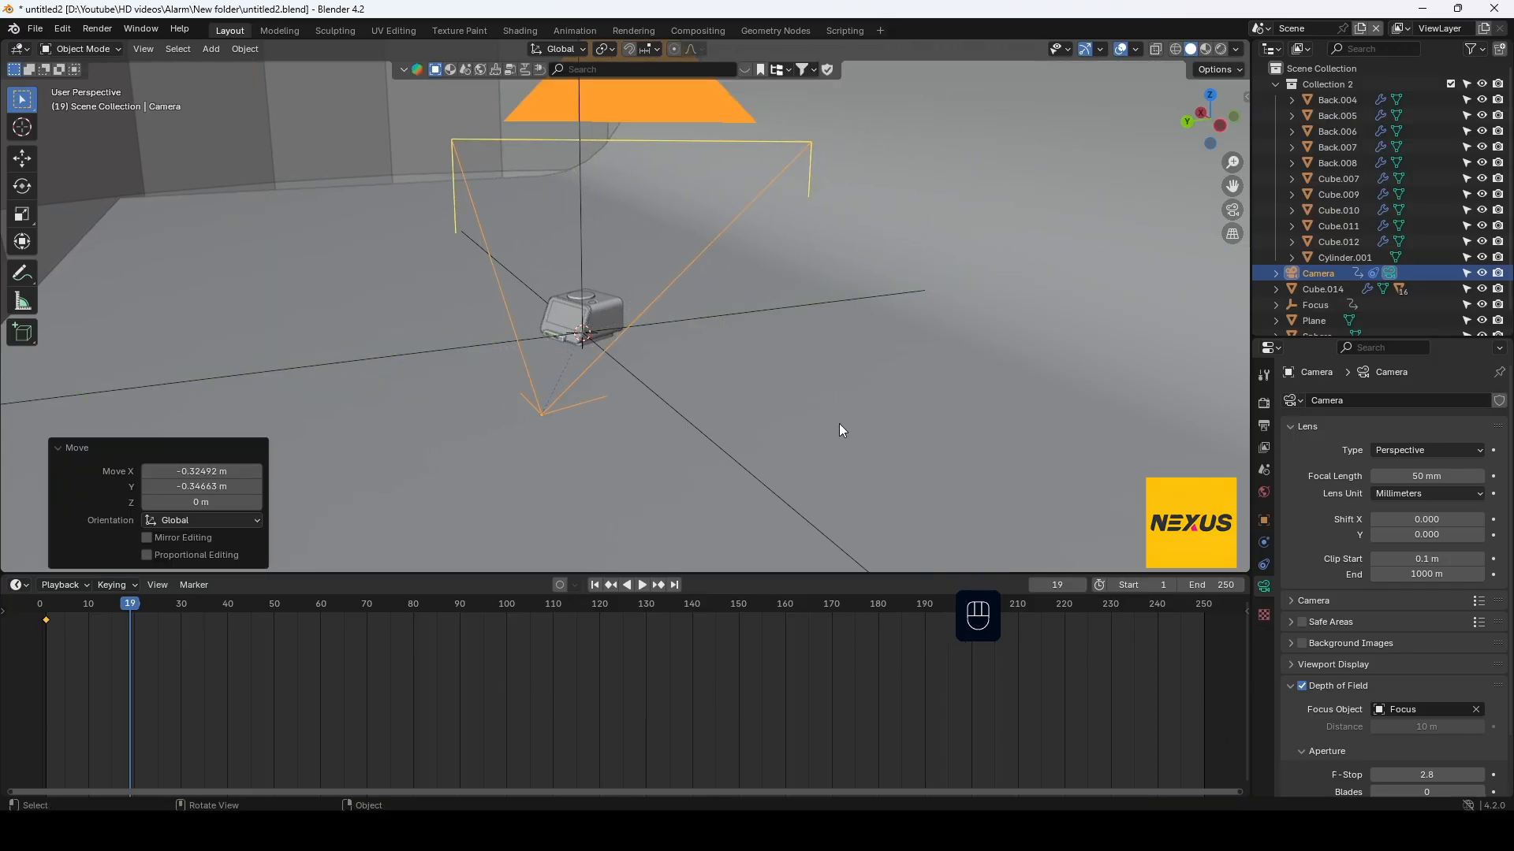
pyautogui.press('KP_0')
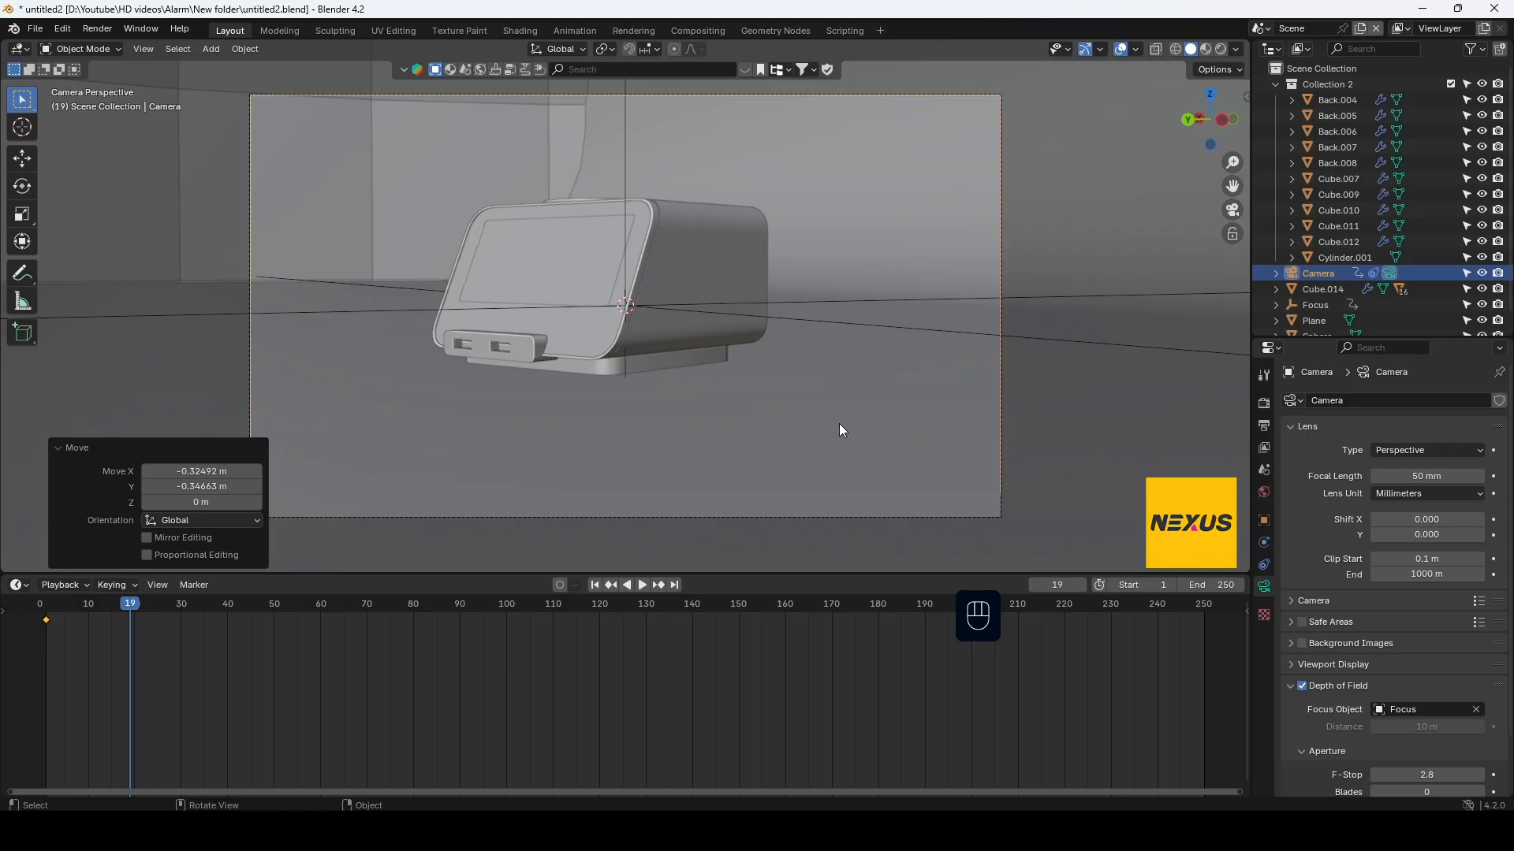
pyautogui.press('k')
pyautogui.click(840, 431)
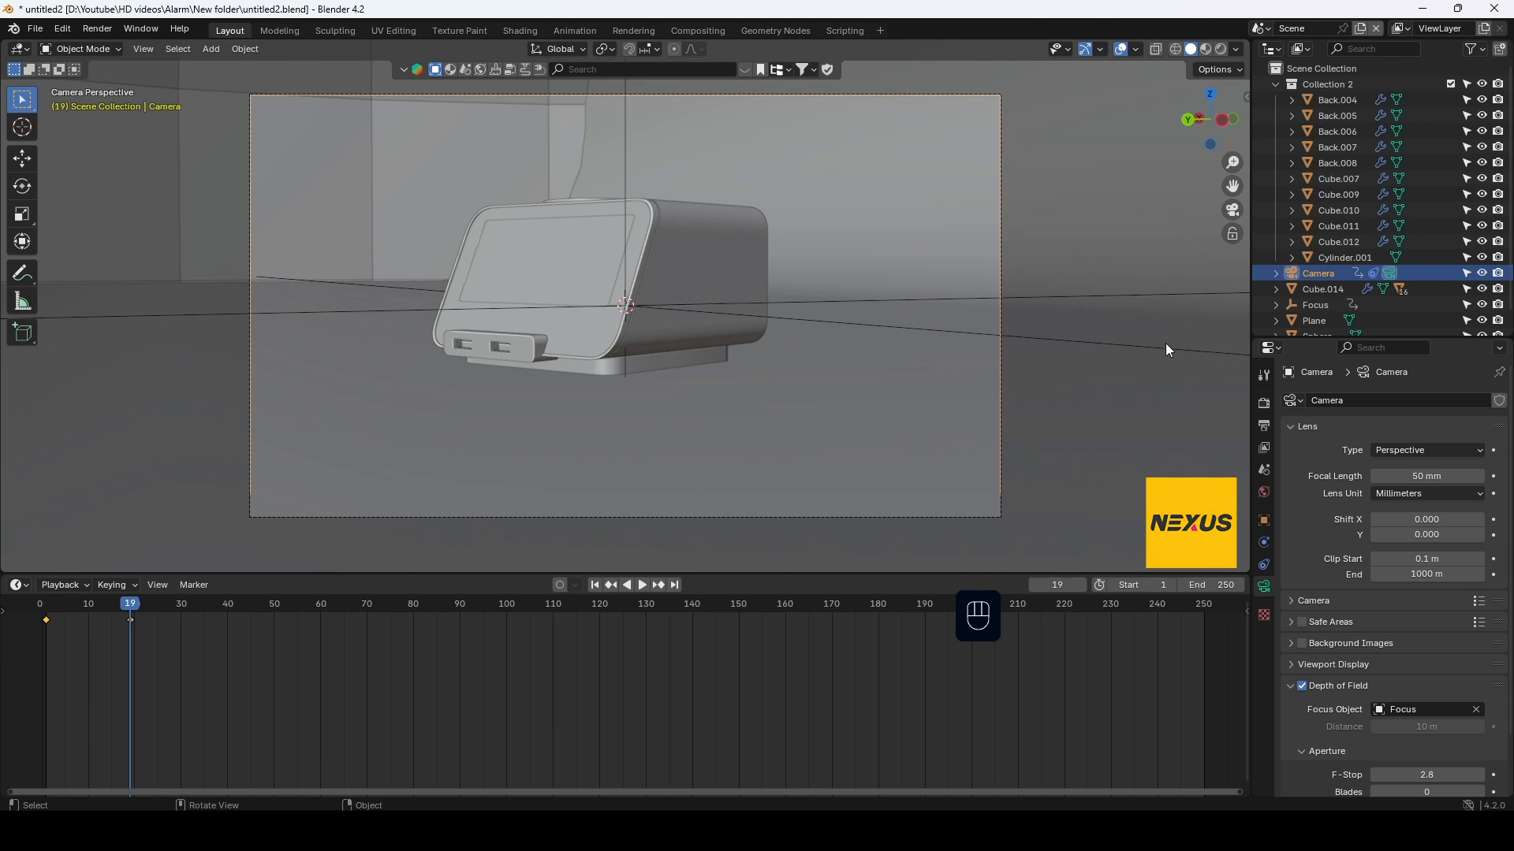
# Lock the camera to the view and zoom it closer to the clock at frame 19
pyautogui.press('n')
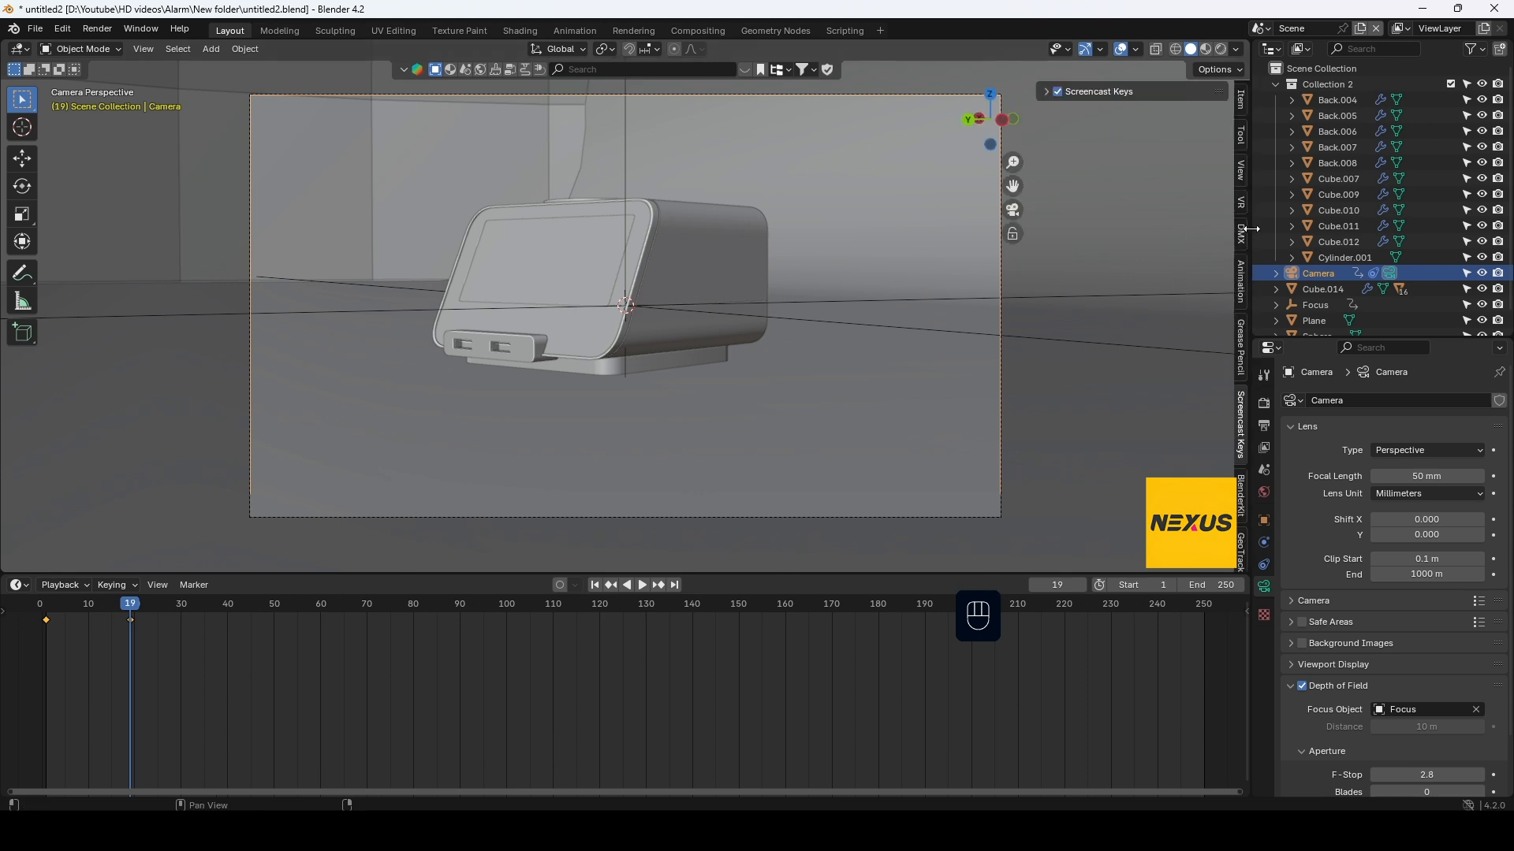
pyautogui.click(1241, 170)
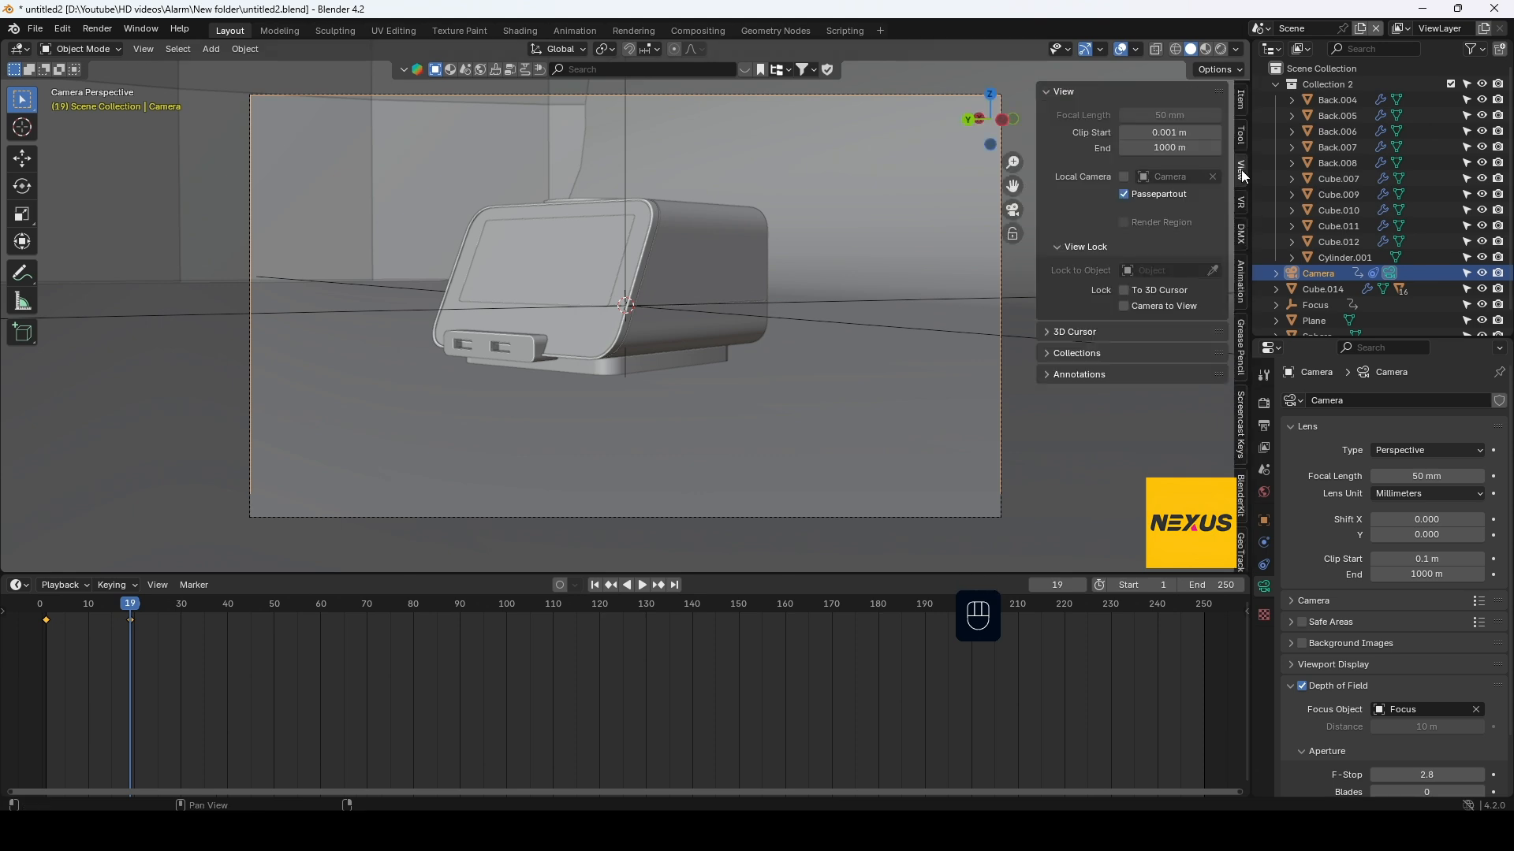
pyautogui.click(1155, 307)
pyautogui.moveTo(1013, 162); pyautogui.dragTo(1013, 122)
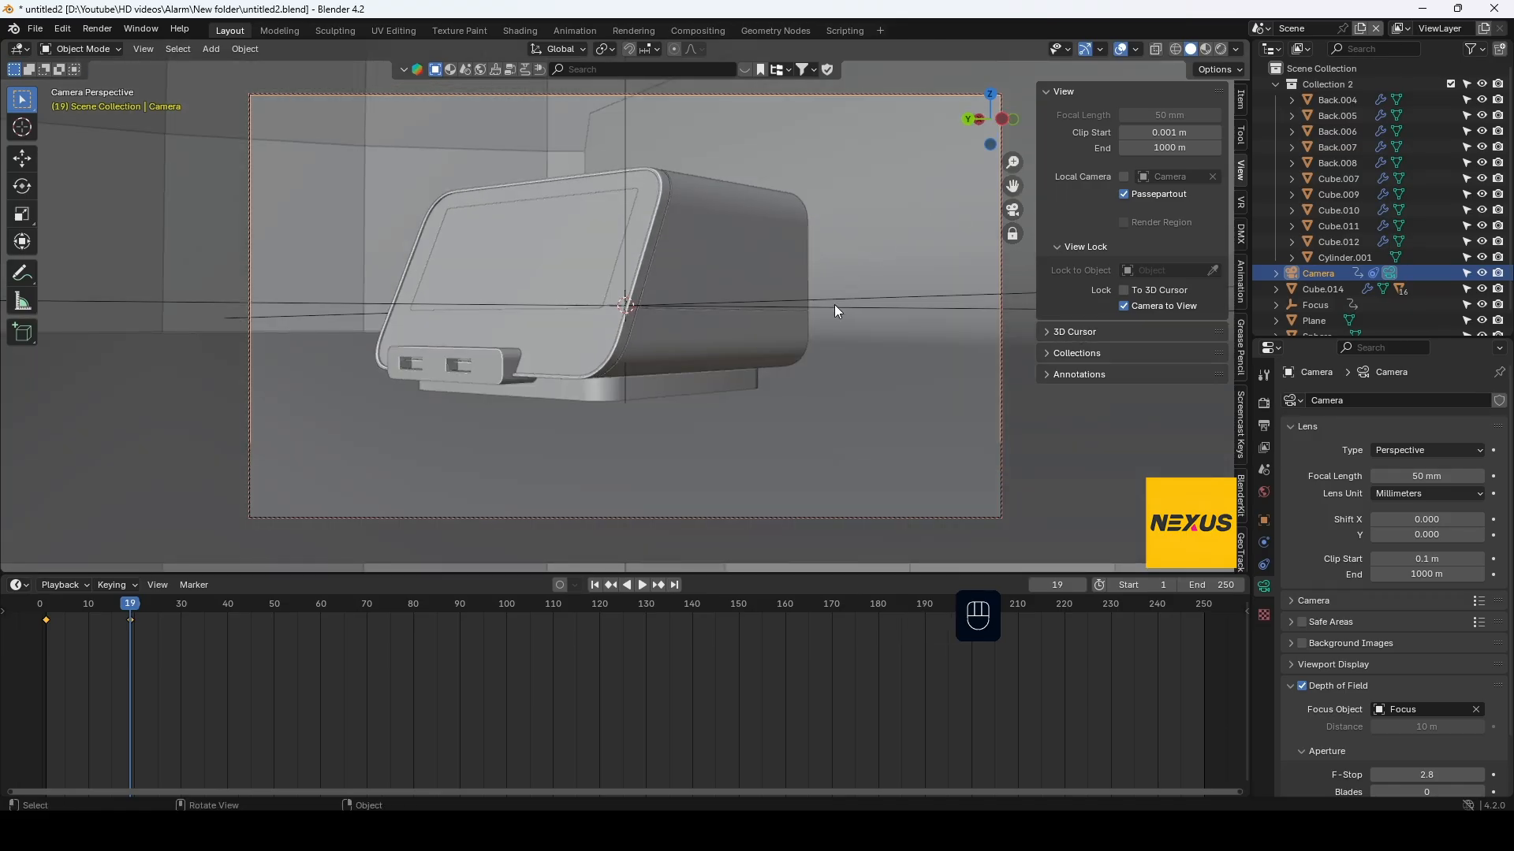
pyautogui.press('F12')
# Insert Location keyframes for the camera and the Focus empty at frame 5, and play the animation
pyautogui.moveTo(113, 603); pyautogui.dragTo(63, 610)
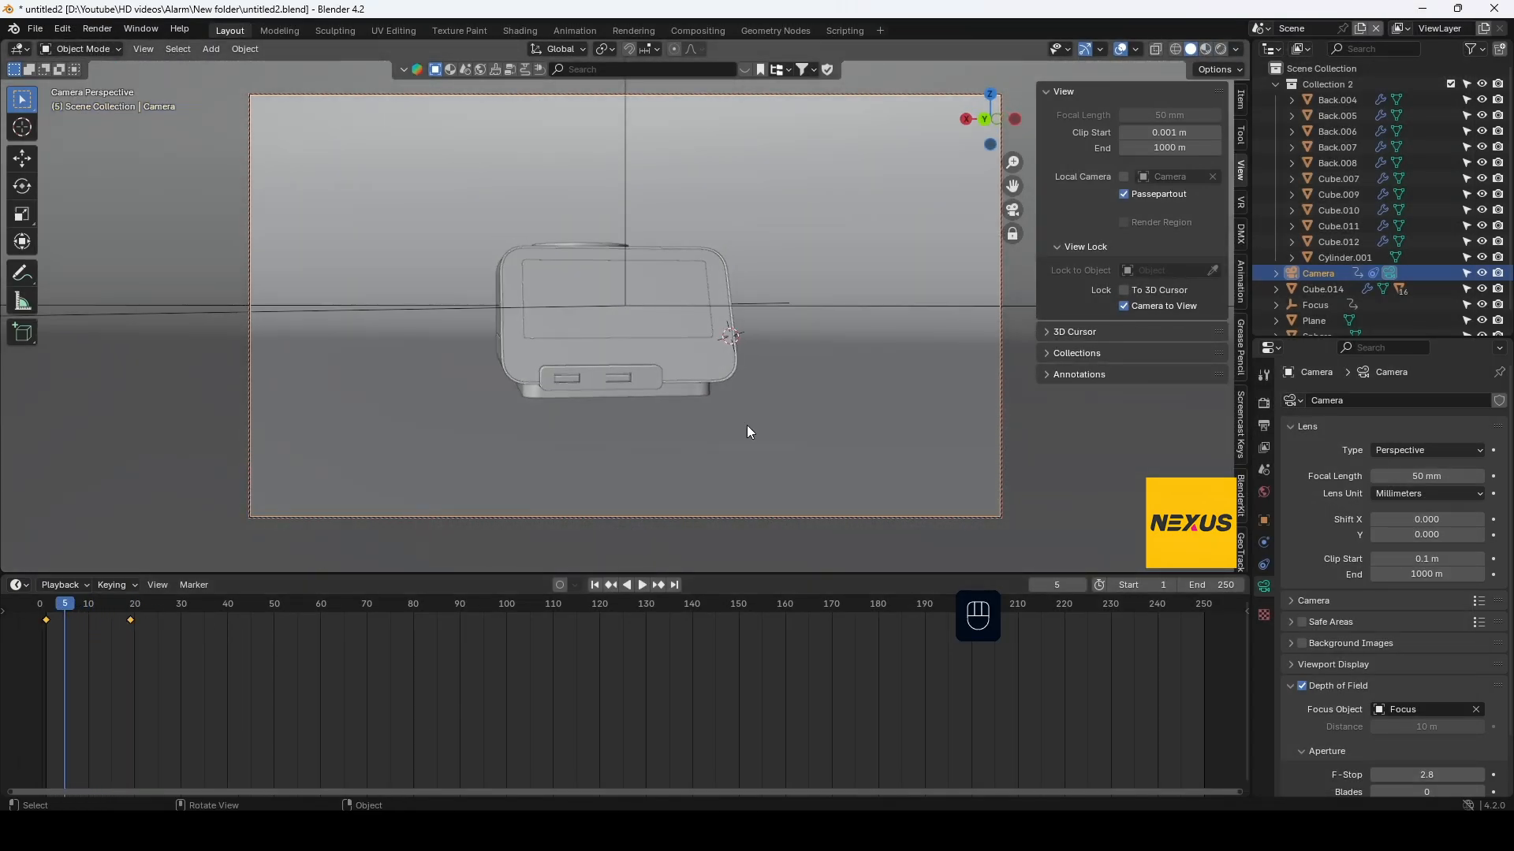
pyautogui.keyDown('ctrl'); pyautogui.click(1317, 305); pyautogui.keyUp('ctrl')
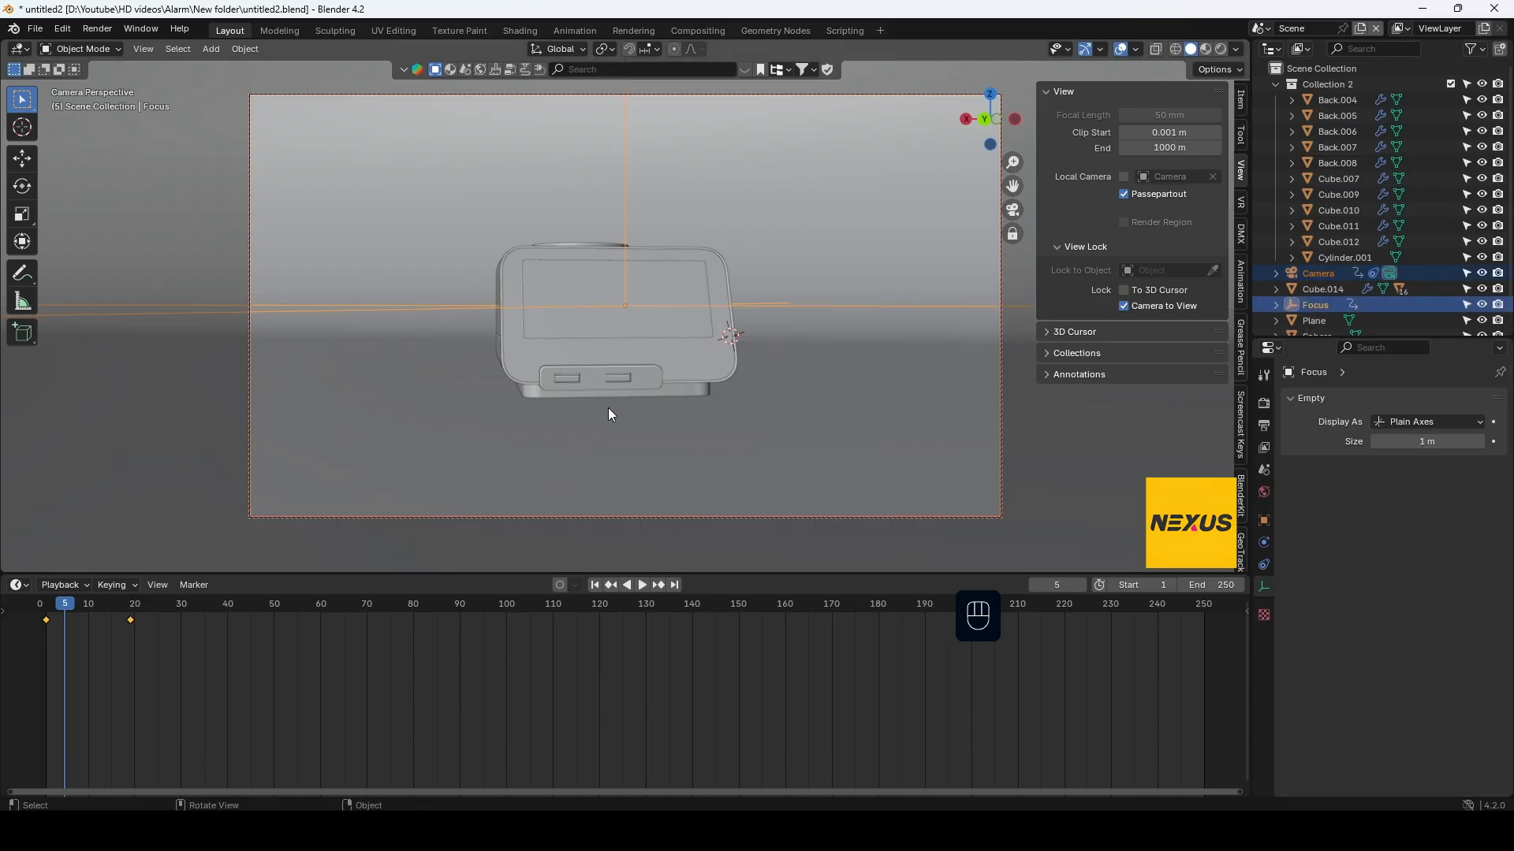
pyautogui.press('k')
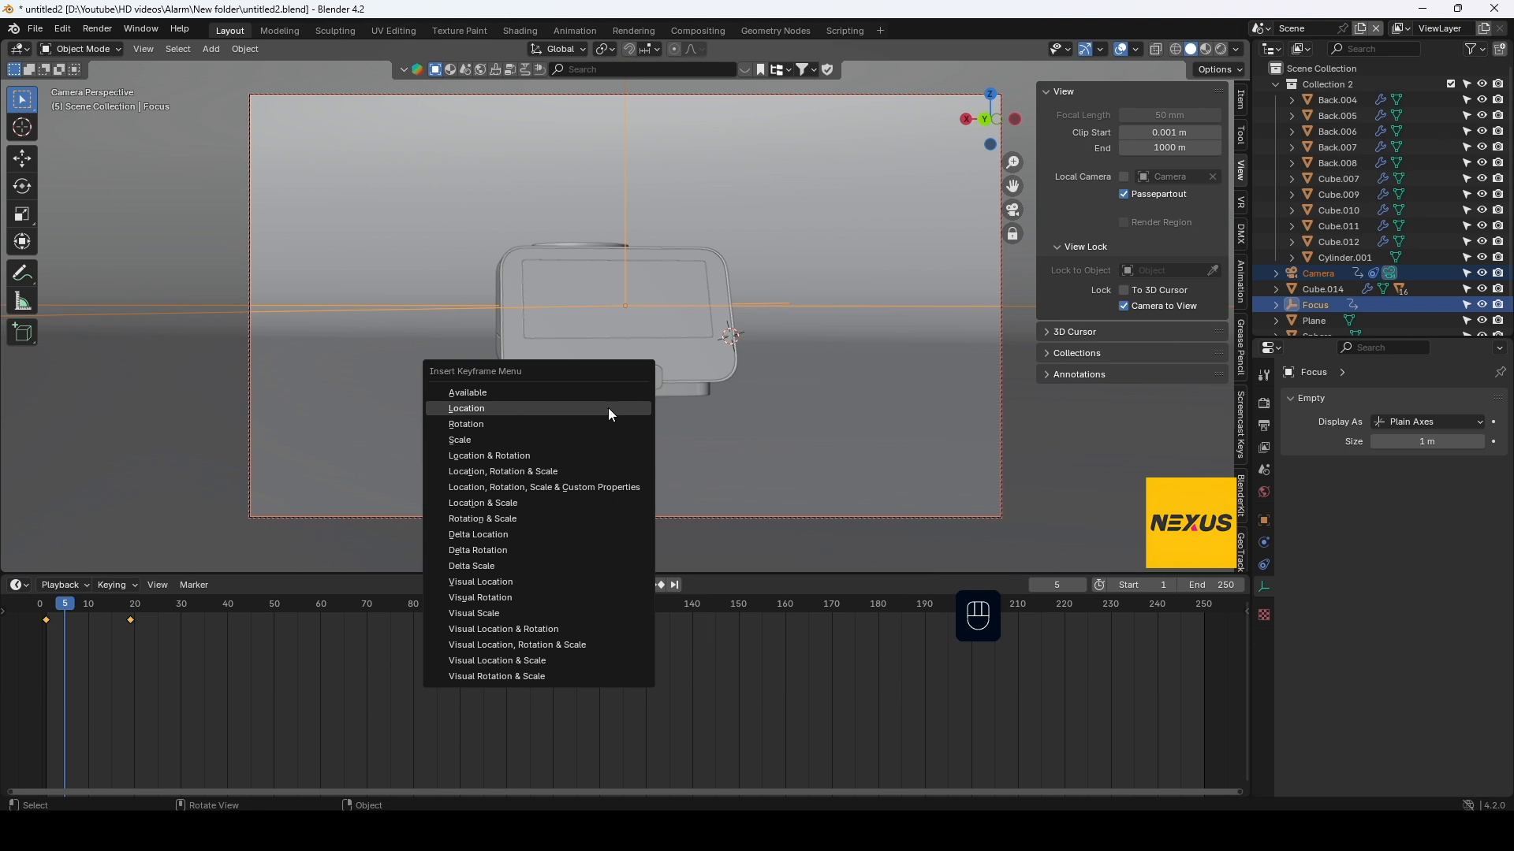
pyautogui.click(612, 409)
pyautogui.press('space')
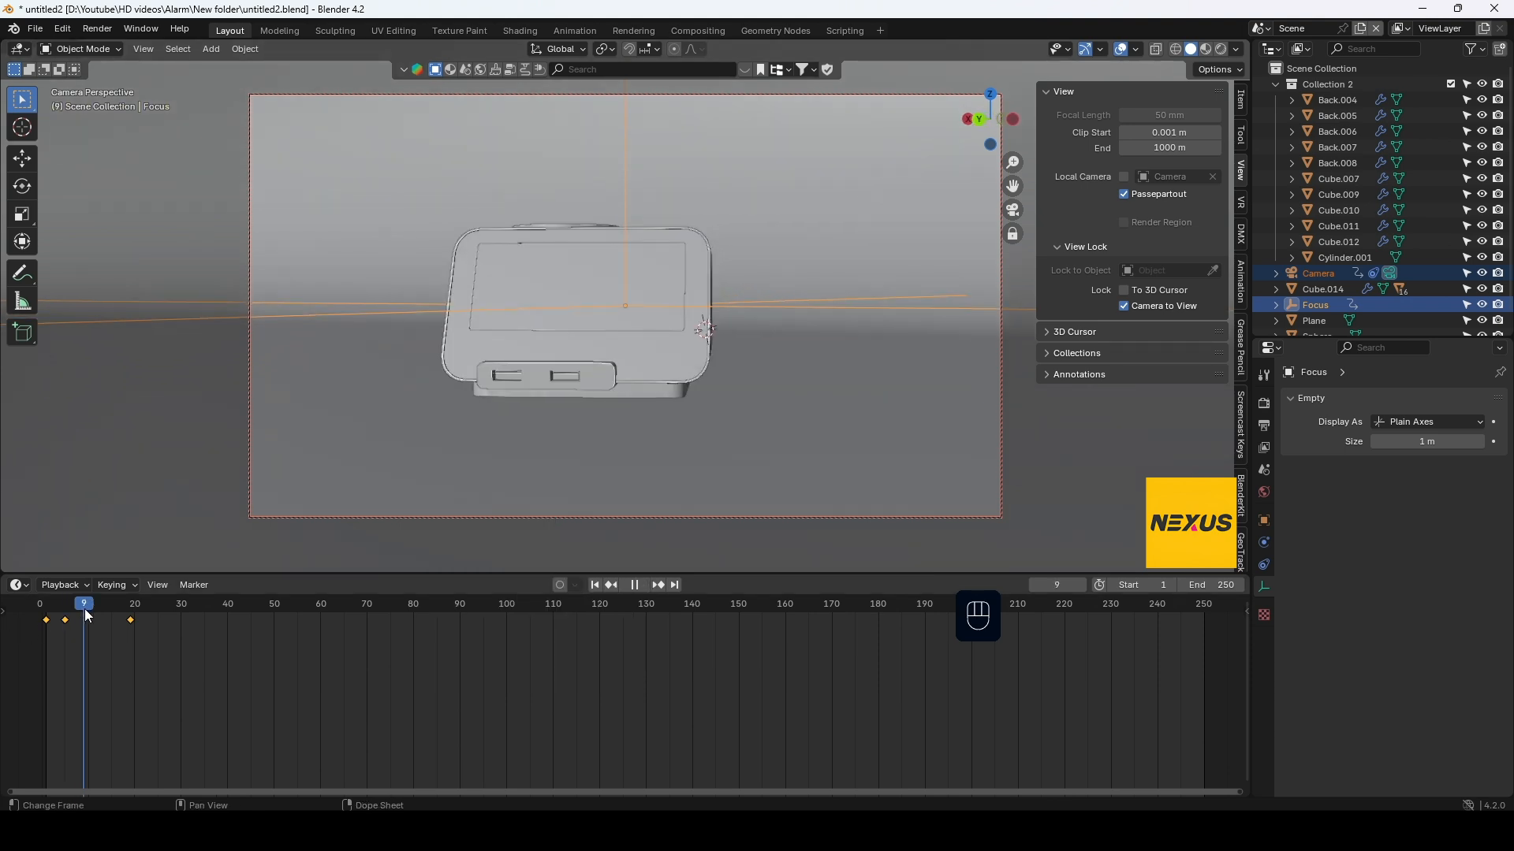
# Stop playback at frame 11 and insert Location keyframes for the camera and the Focus empty
pyautogui.press('space')
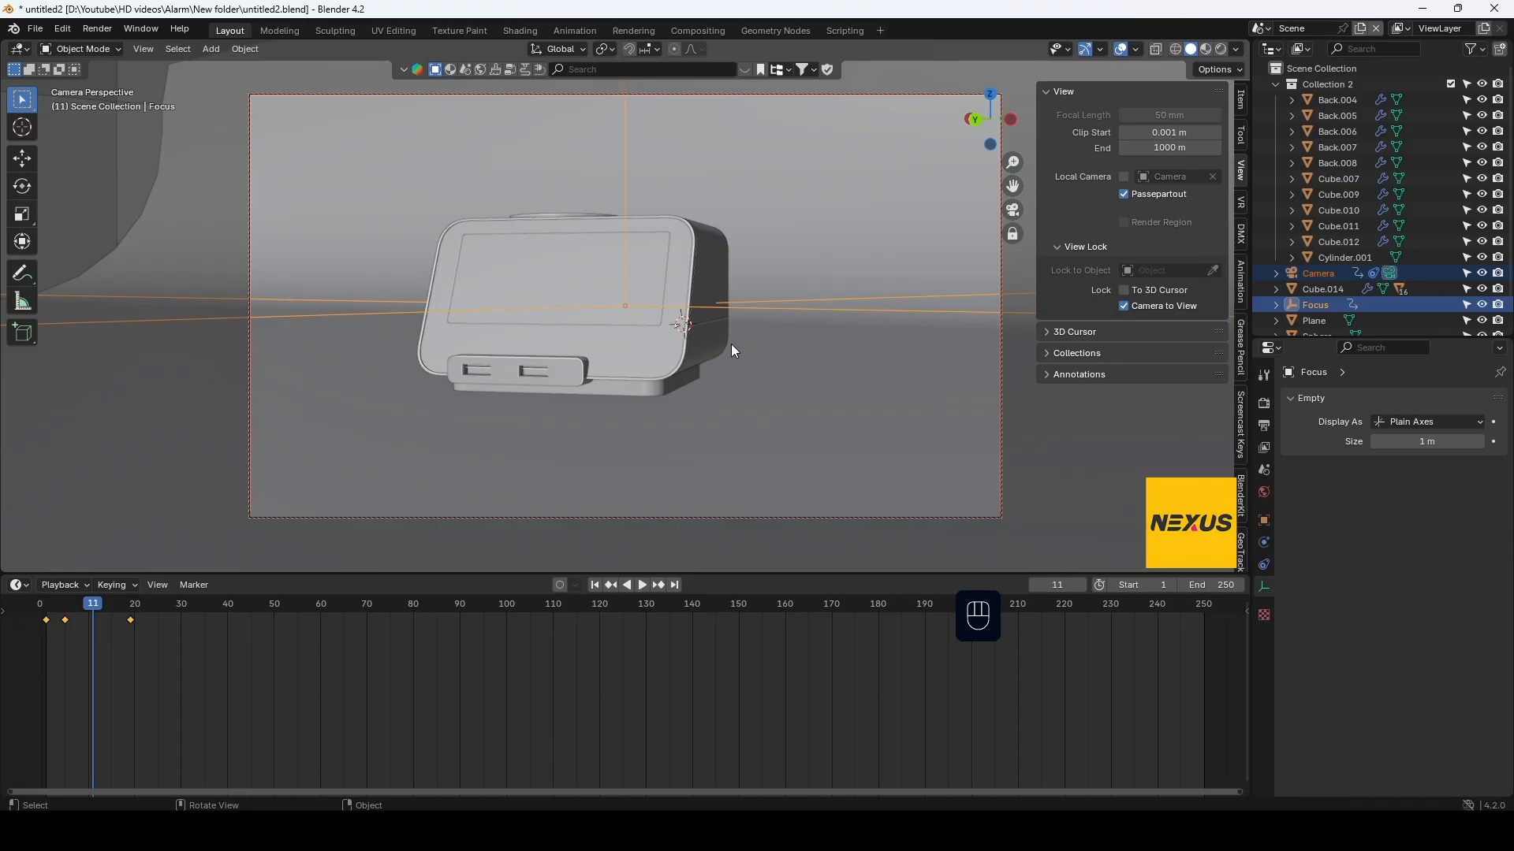
pyautogui.press('k')
pyautogui.click(731, 343)
# Shift the camera and Focus keyframes at frames 5 and 11 to frames 9 and 13, and replay the animation from frame 1
pyautogui.click(64, 621)
pyautogui.press('g')
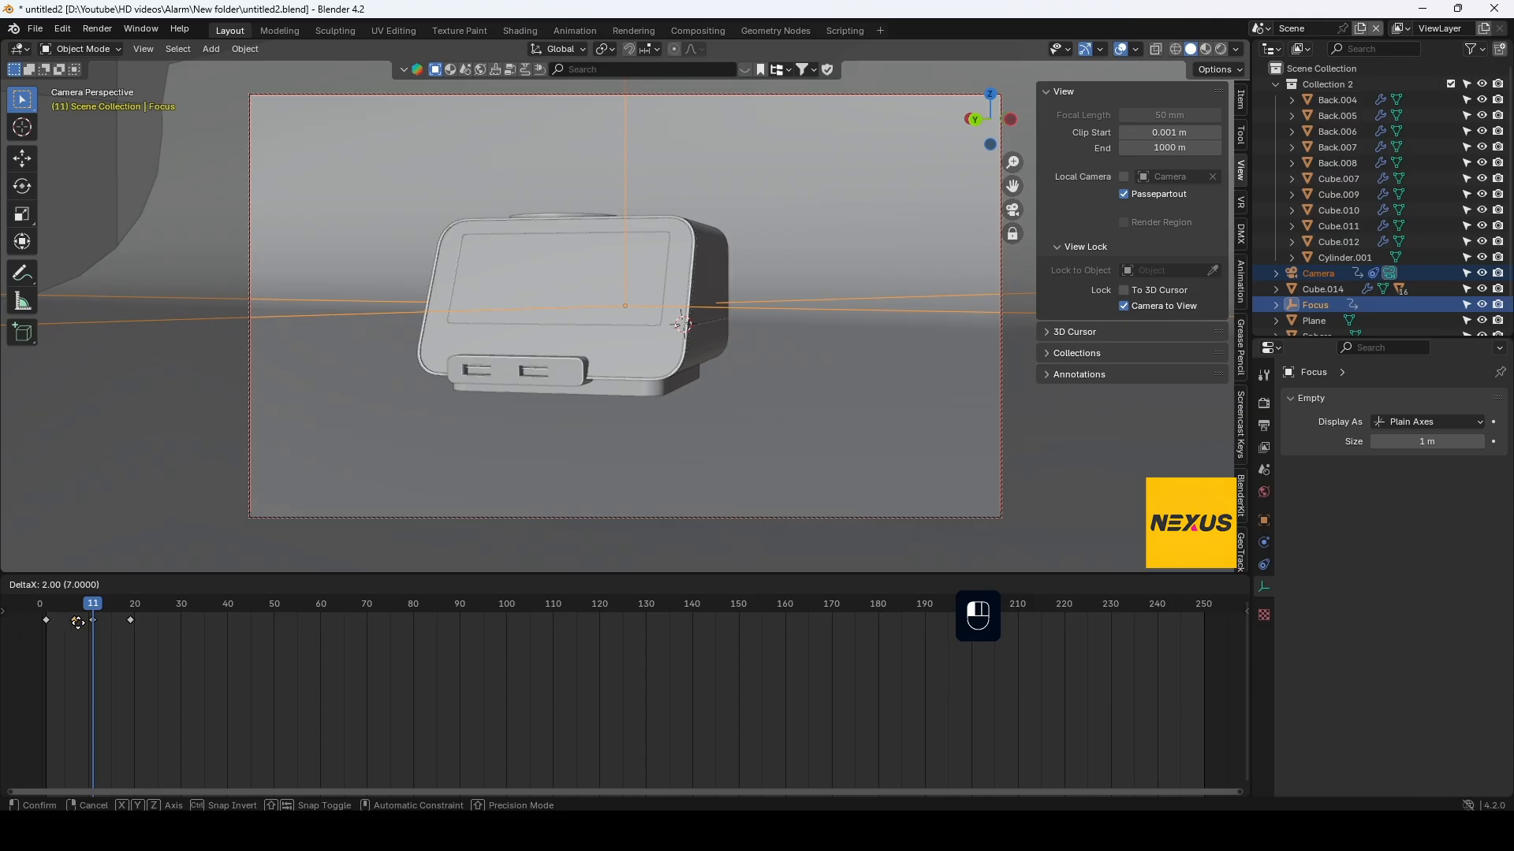
pyautogui.moveTo(75, 622); pyautogui.dragTo(69, 611)
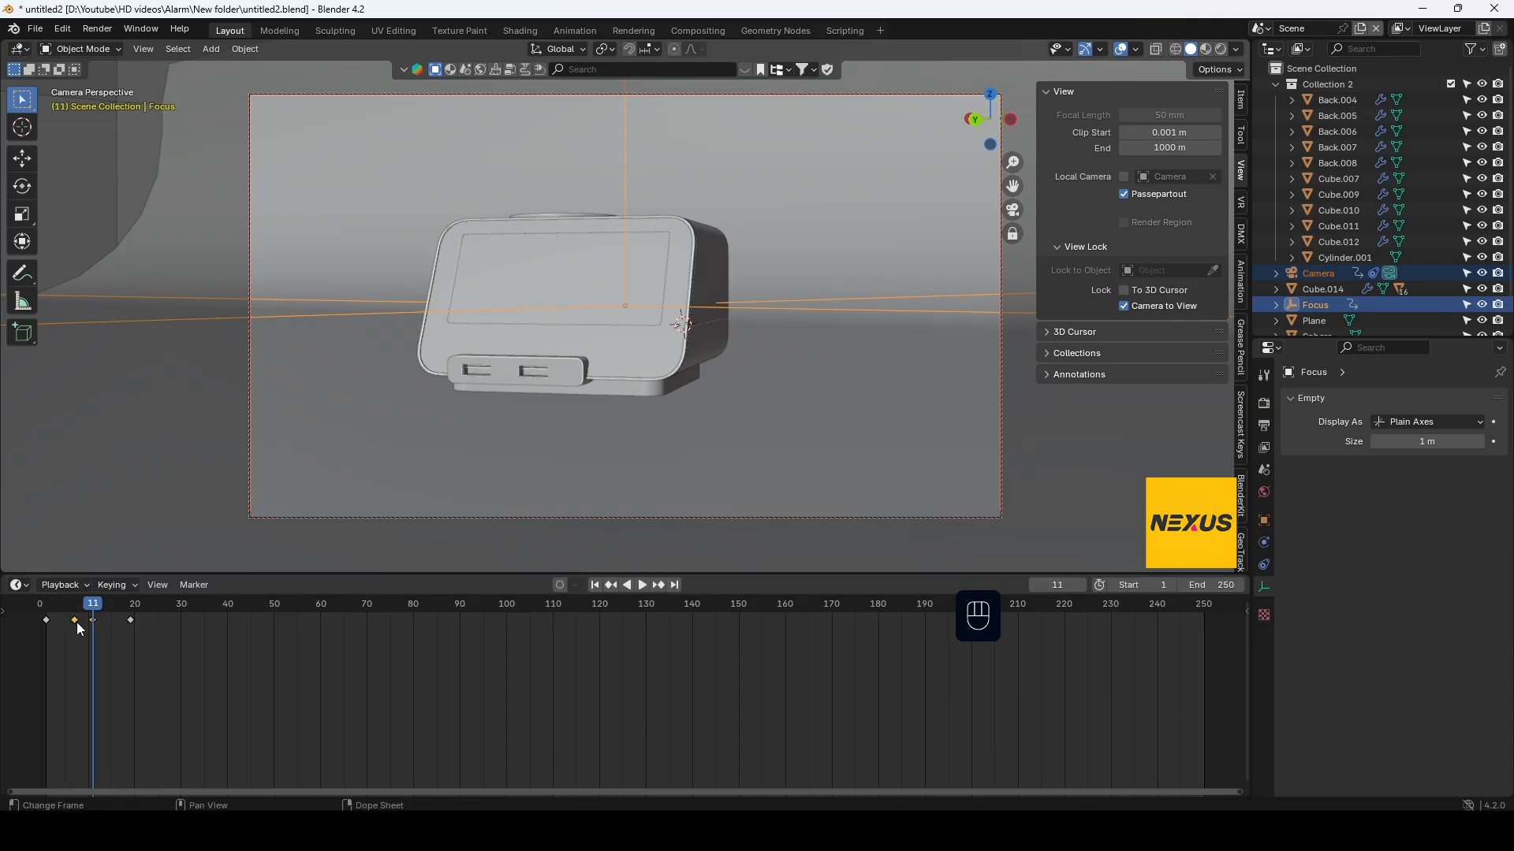
pyautogui.press('g')
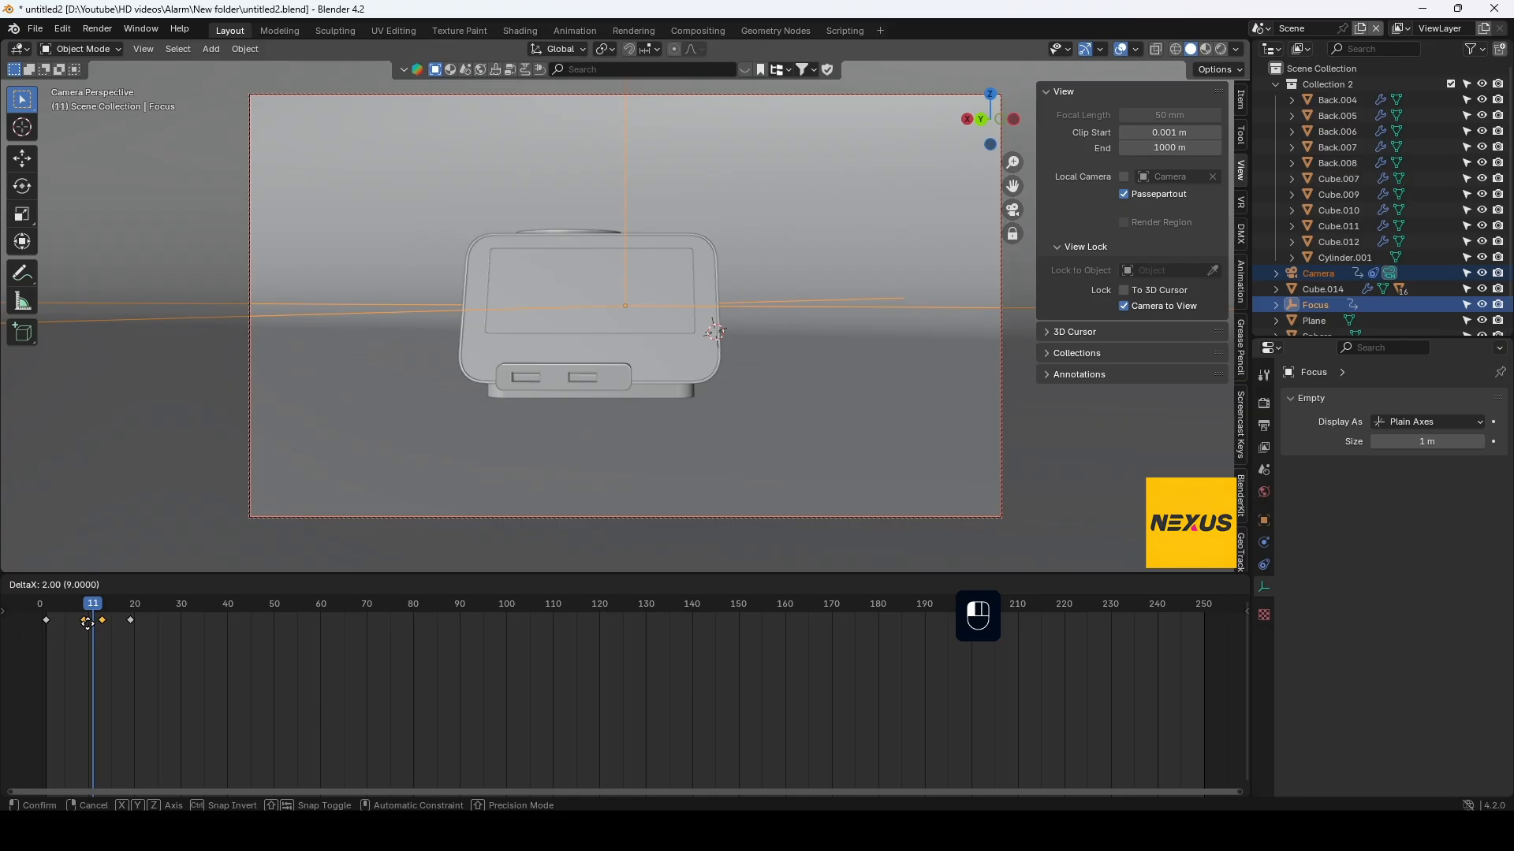
pyautogui.click(87, 623)
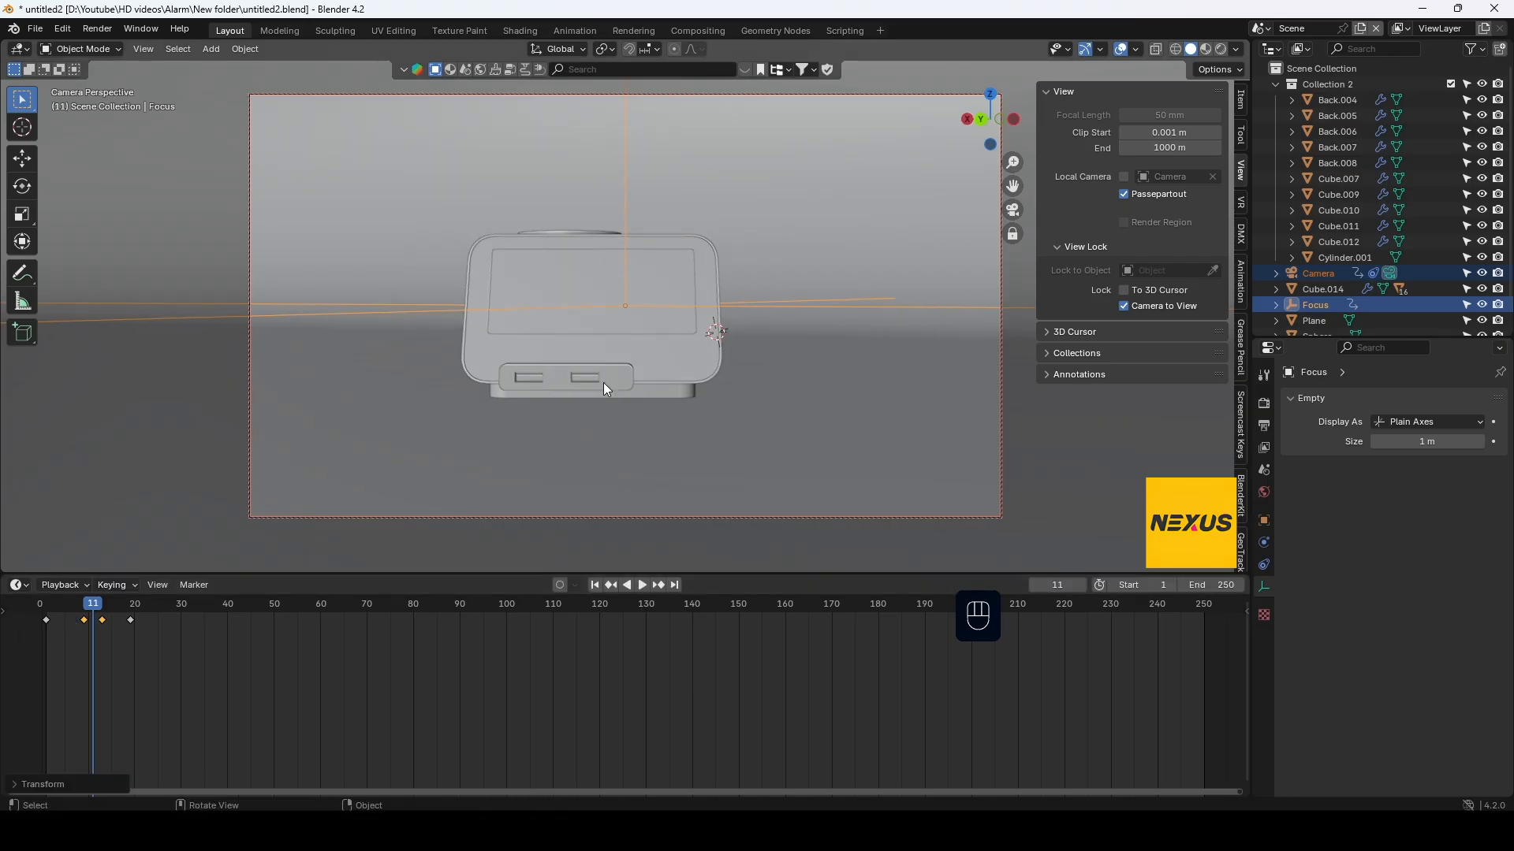
pyautogui.click(595, 585)
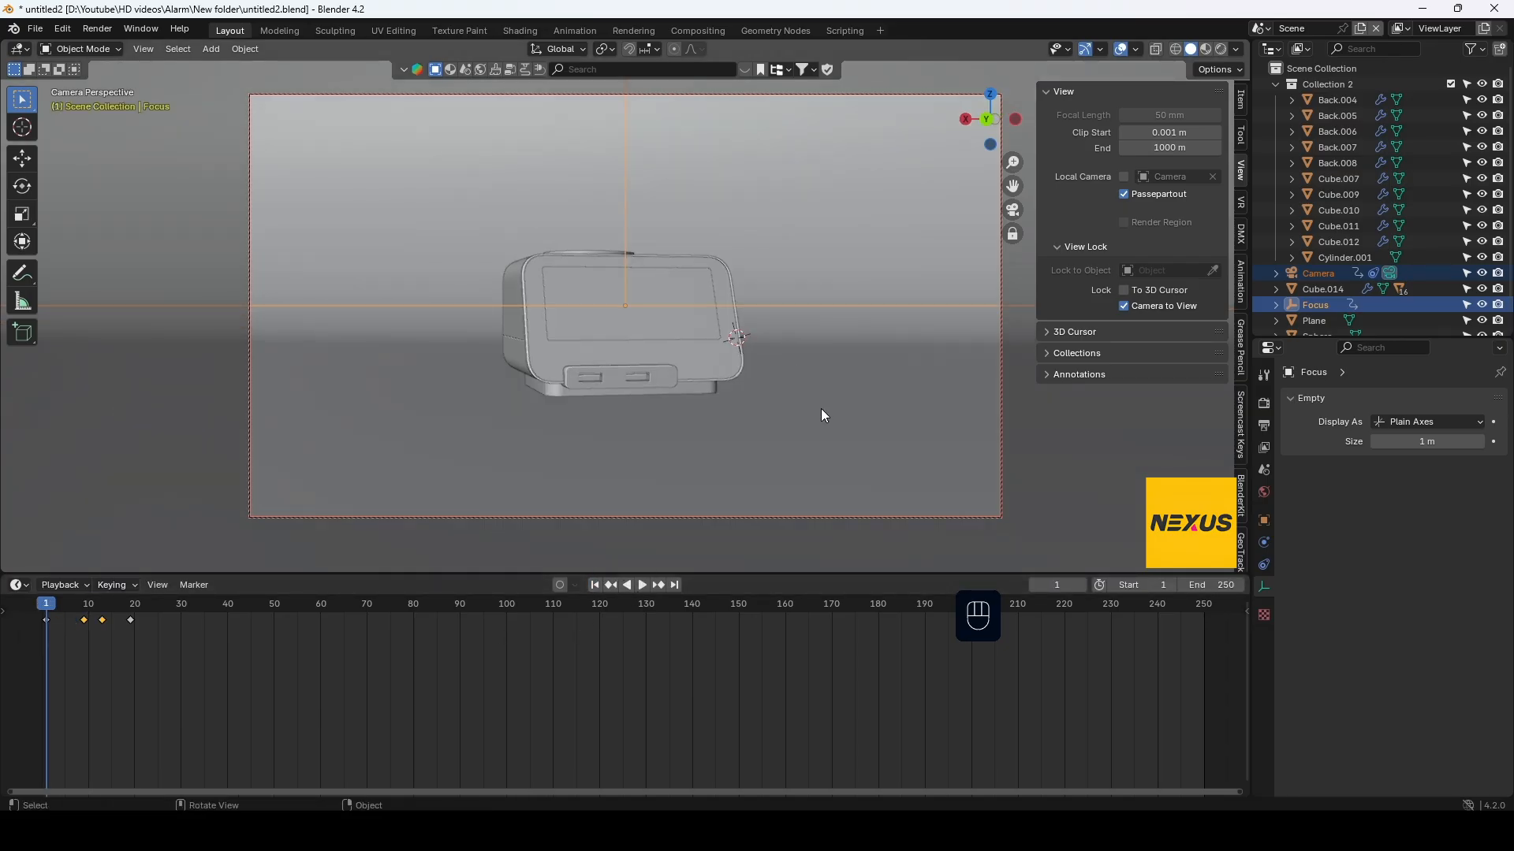
pyautogui.press('space')
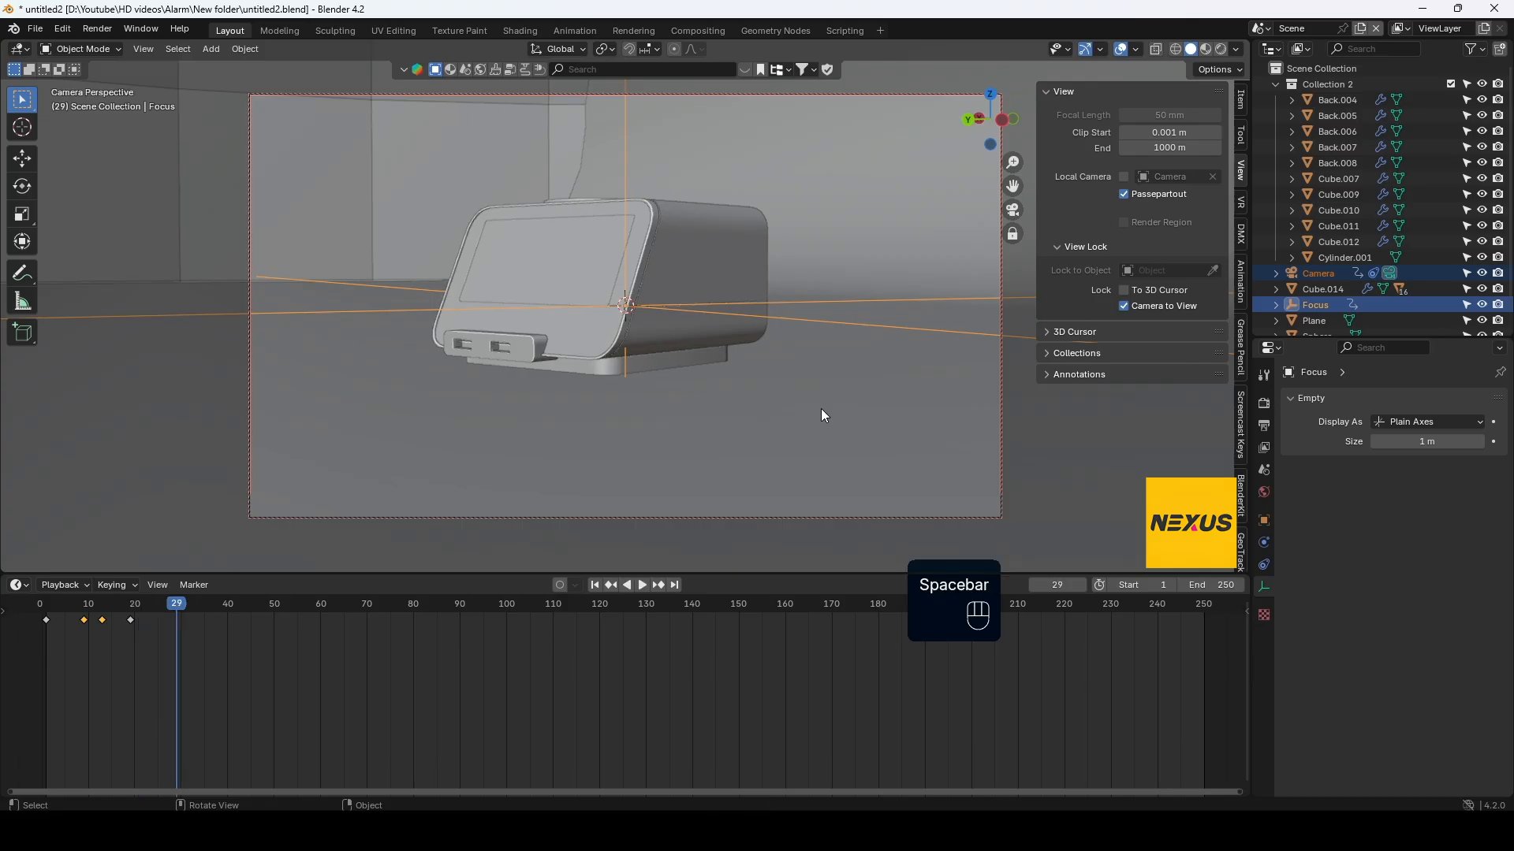
# At frame 39, raise the Focus empty about 0.042 m along Z
pyautogui.moveTo(179, 608); pyautogui.dragTo(223, 606)
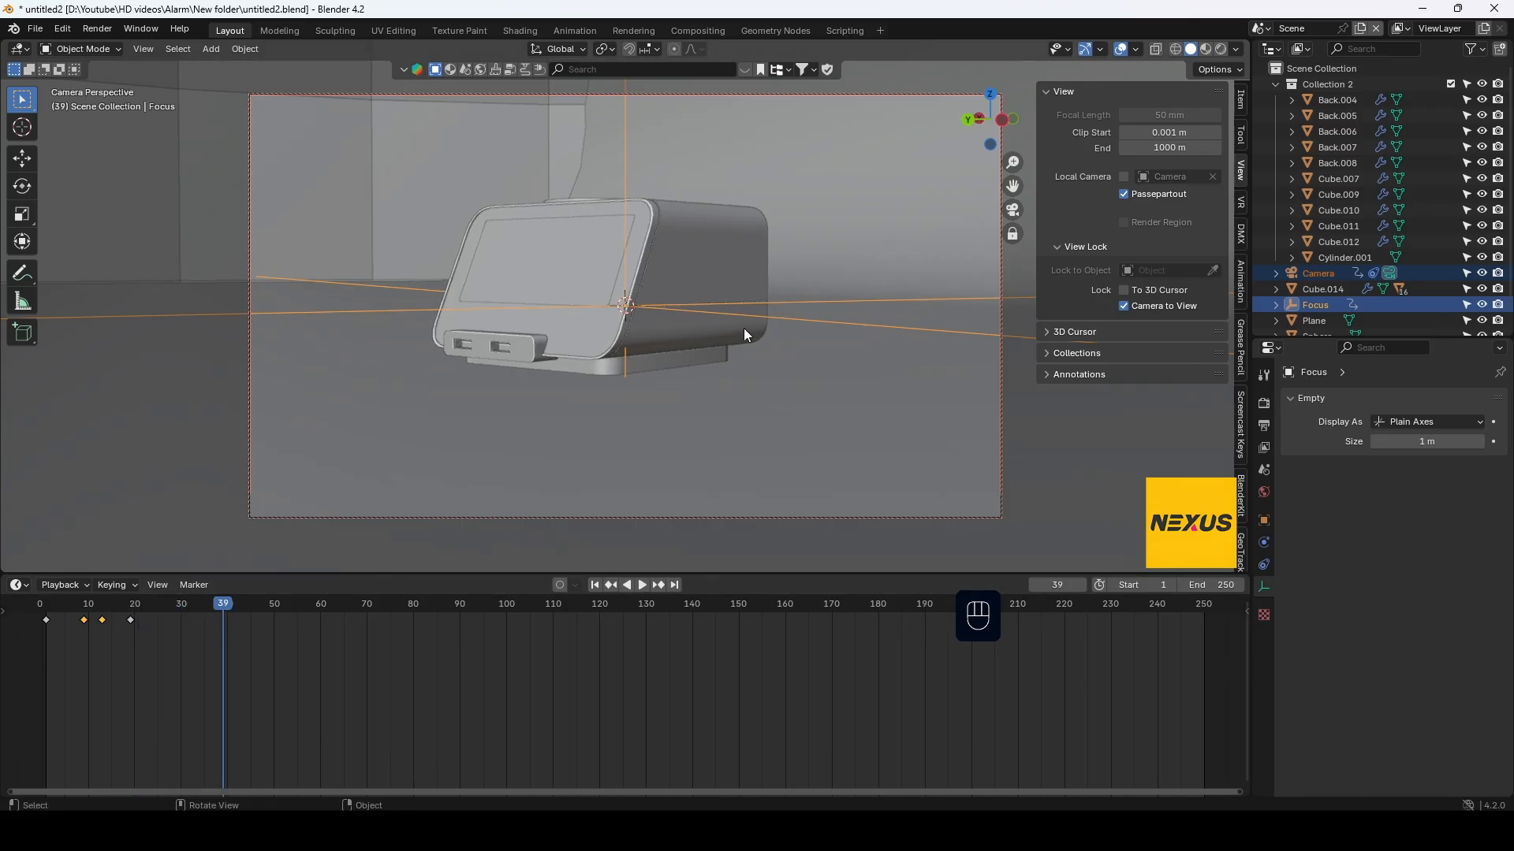
pyautogui.click(864, 293)
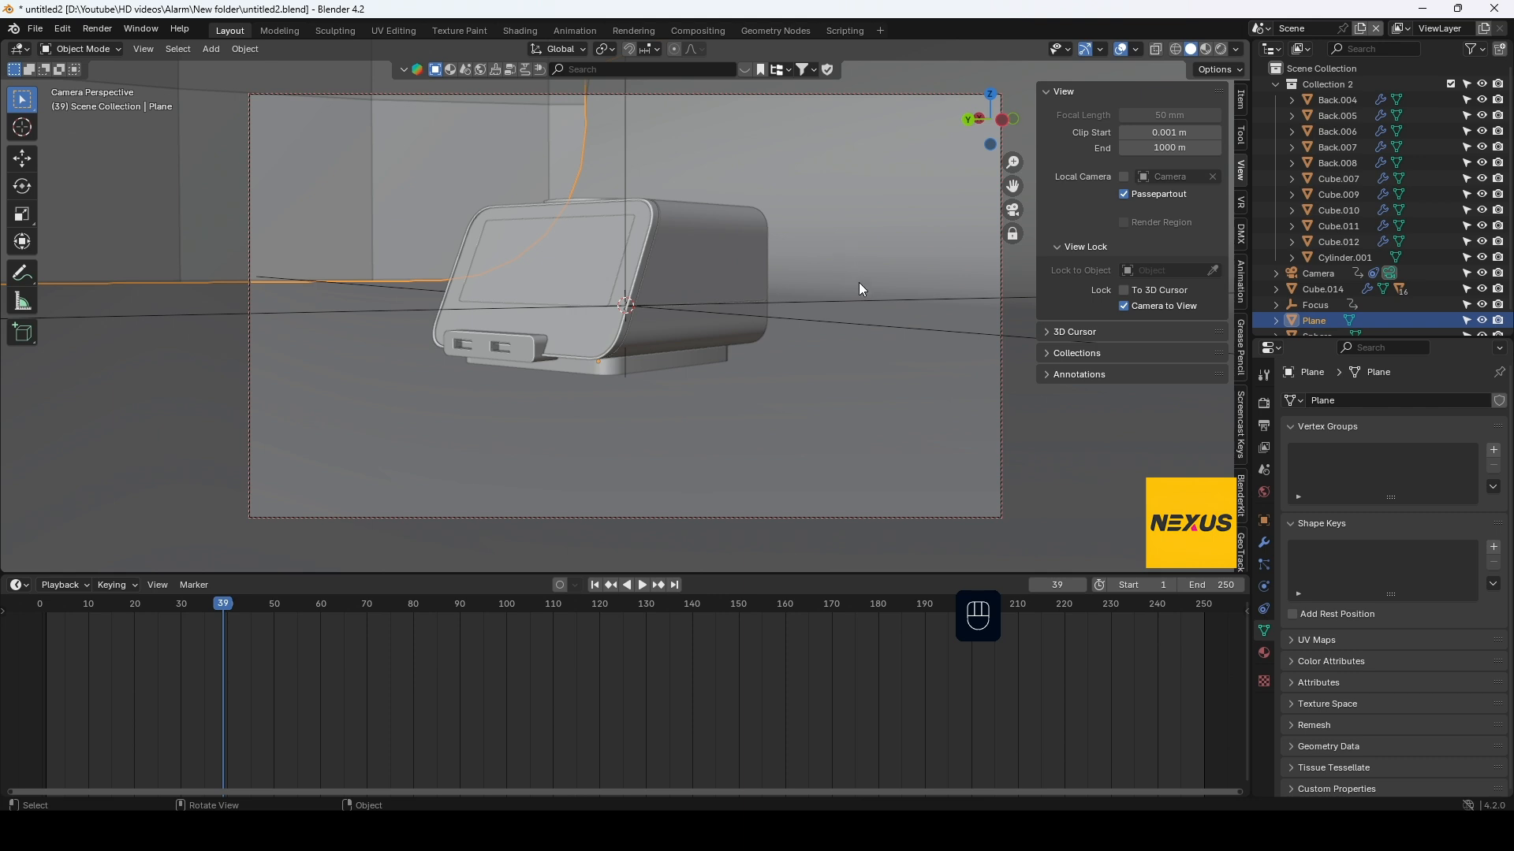
pyautogui.click(864, 302)
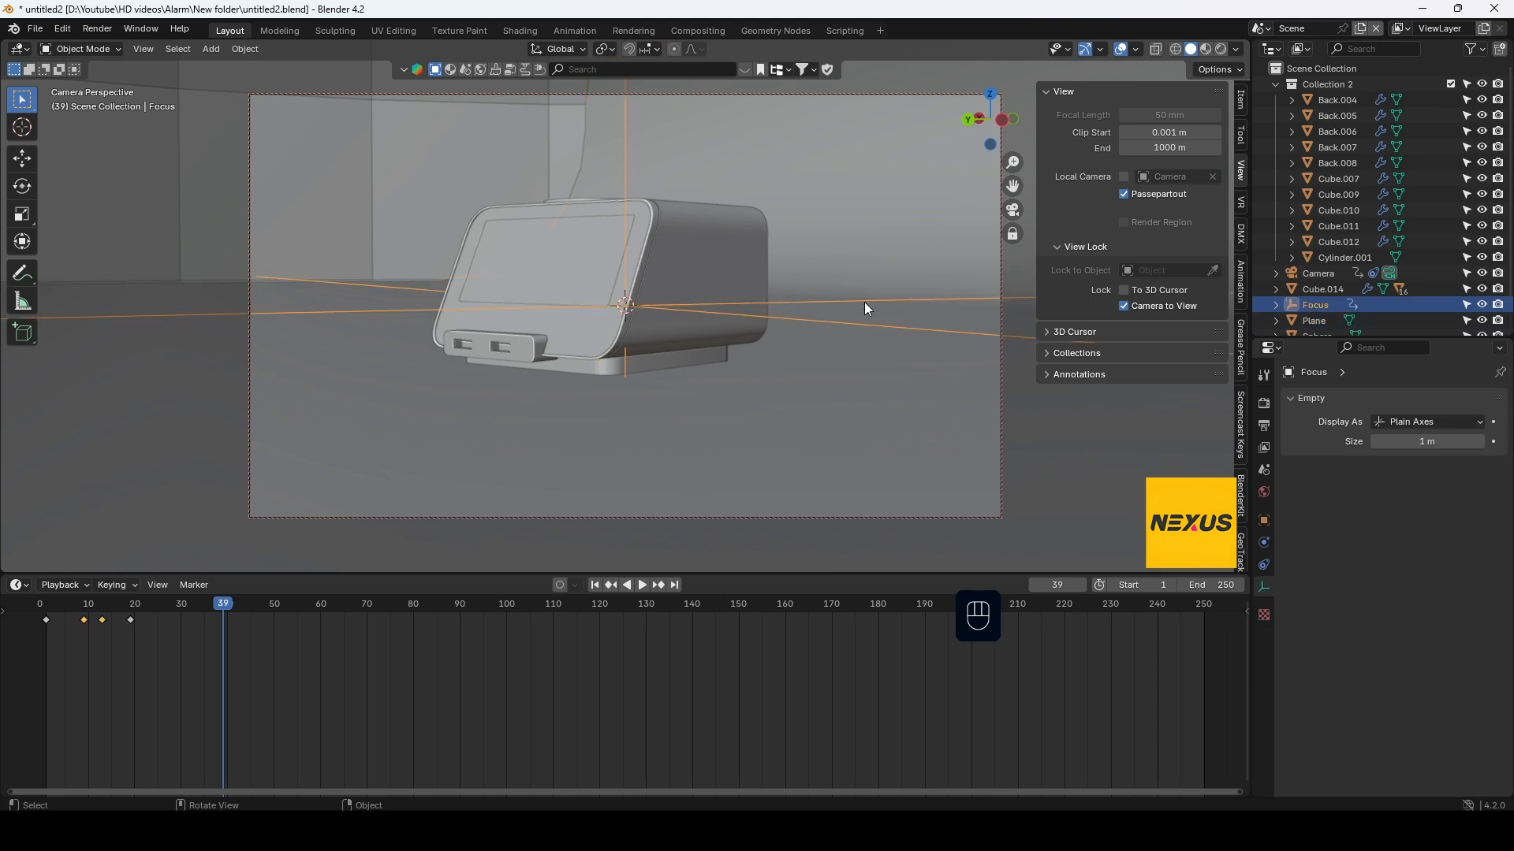
pyautogui.press('g')
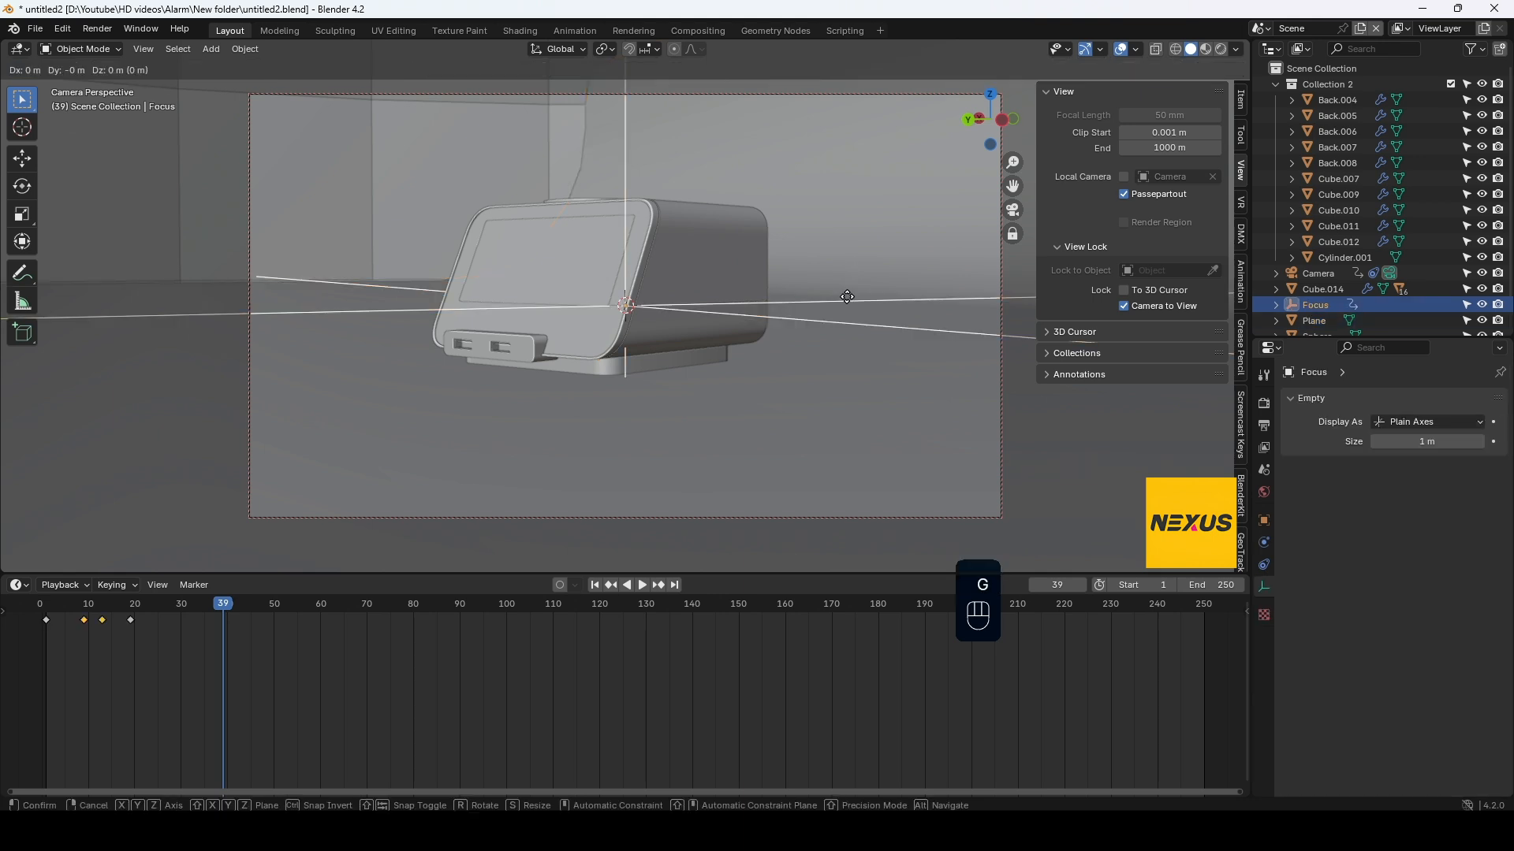
pyautogui.press('z')
pyautogui.press('shift')
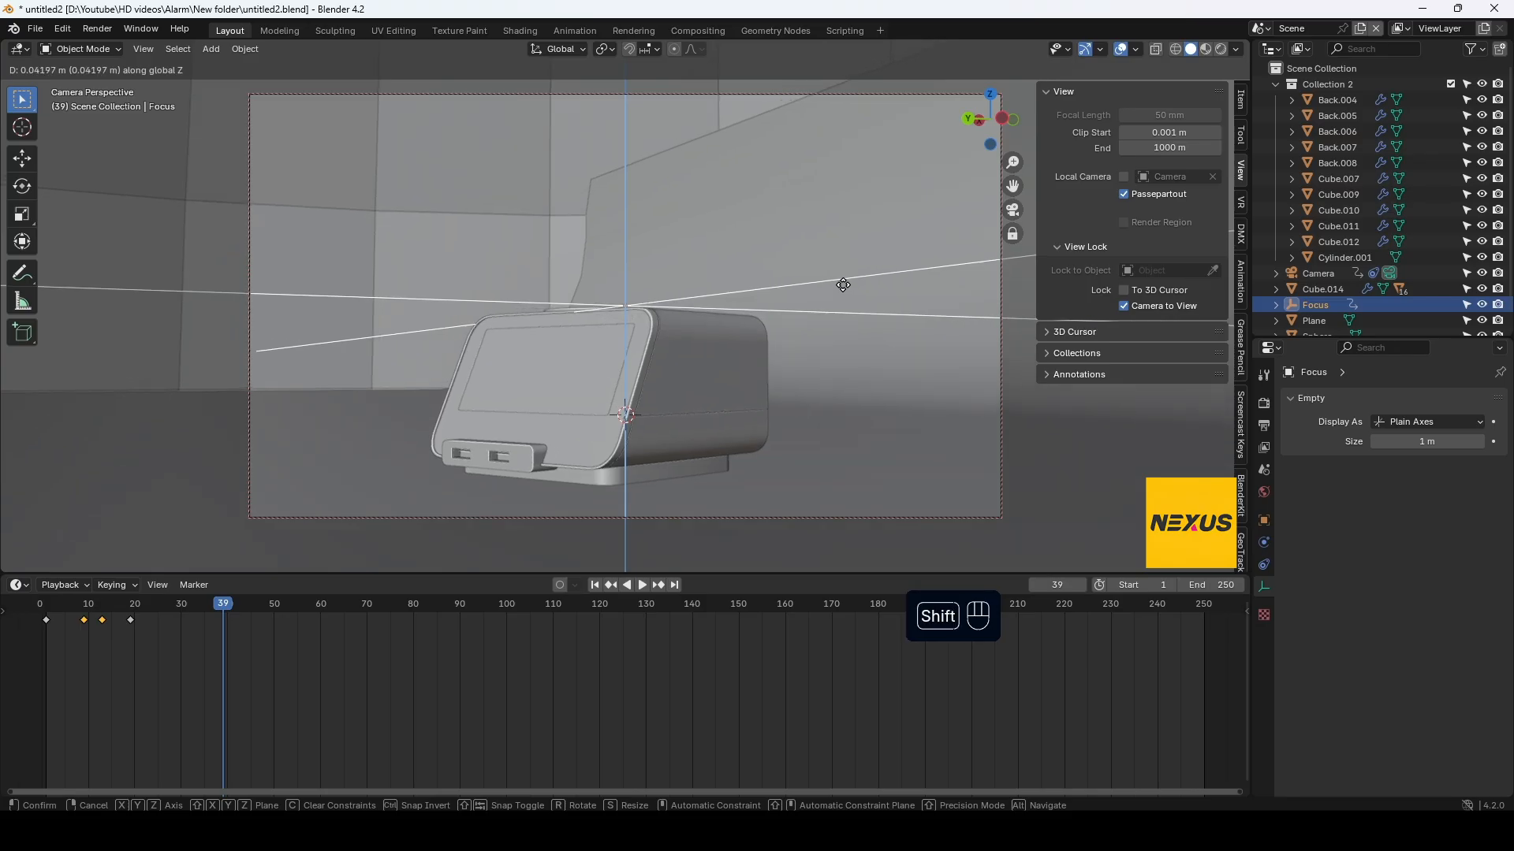
pyautogui.click(843, 284)
# From the top view, move the Focus empty about 0.082 m in X and -0.023 m in Y, and keyframe its location at frame 39
pyautogui.press('KP_7')
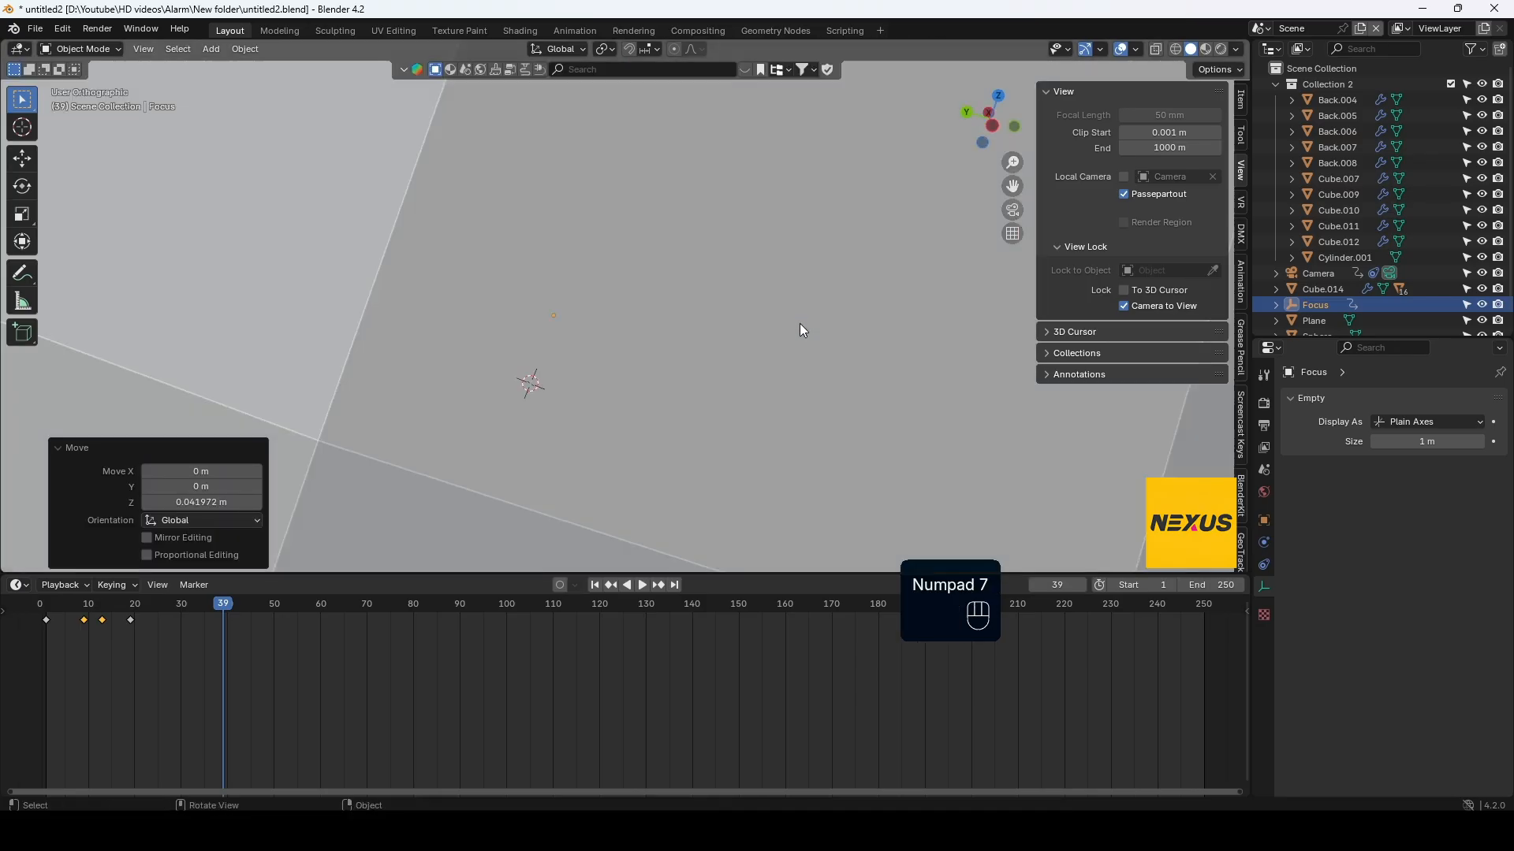
pyautogui.scroll(-5, 795, 324)
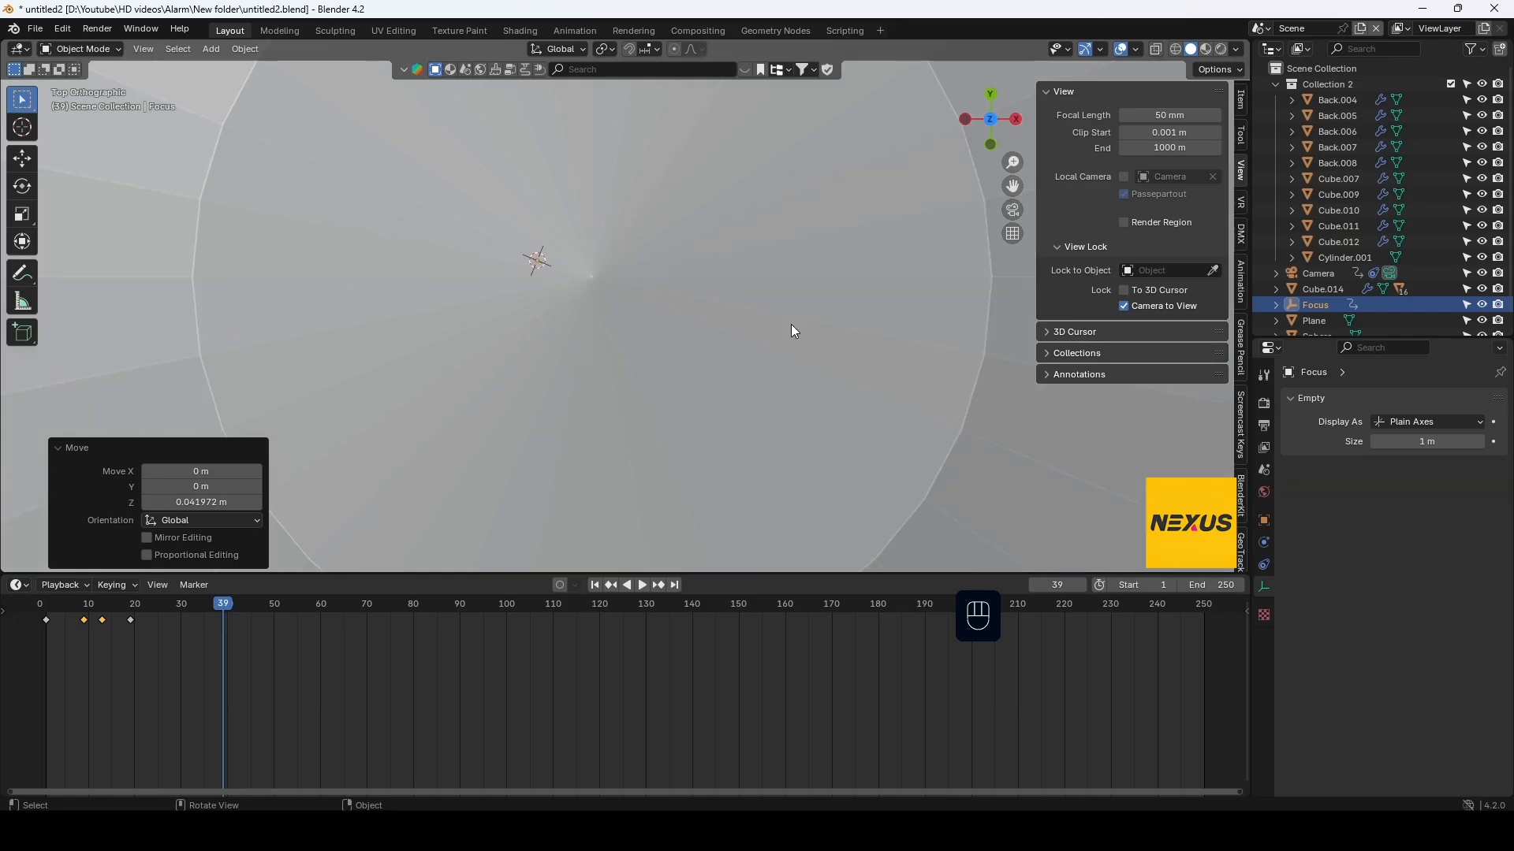
pyautogui.click(1155, 50)
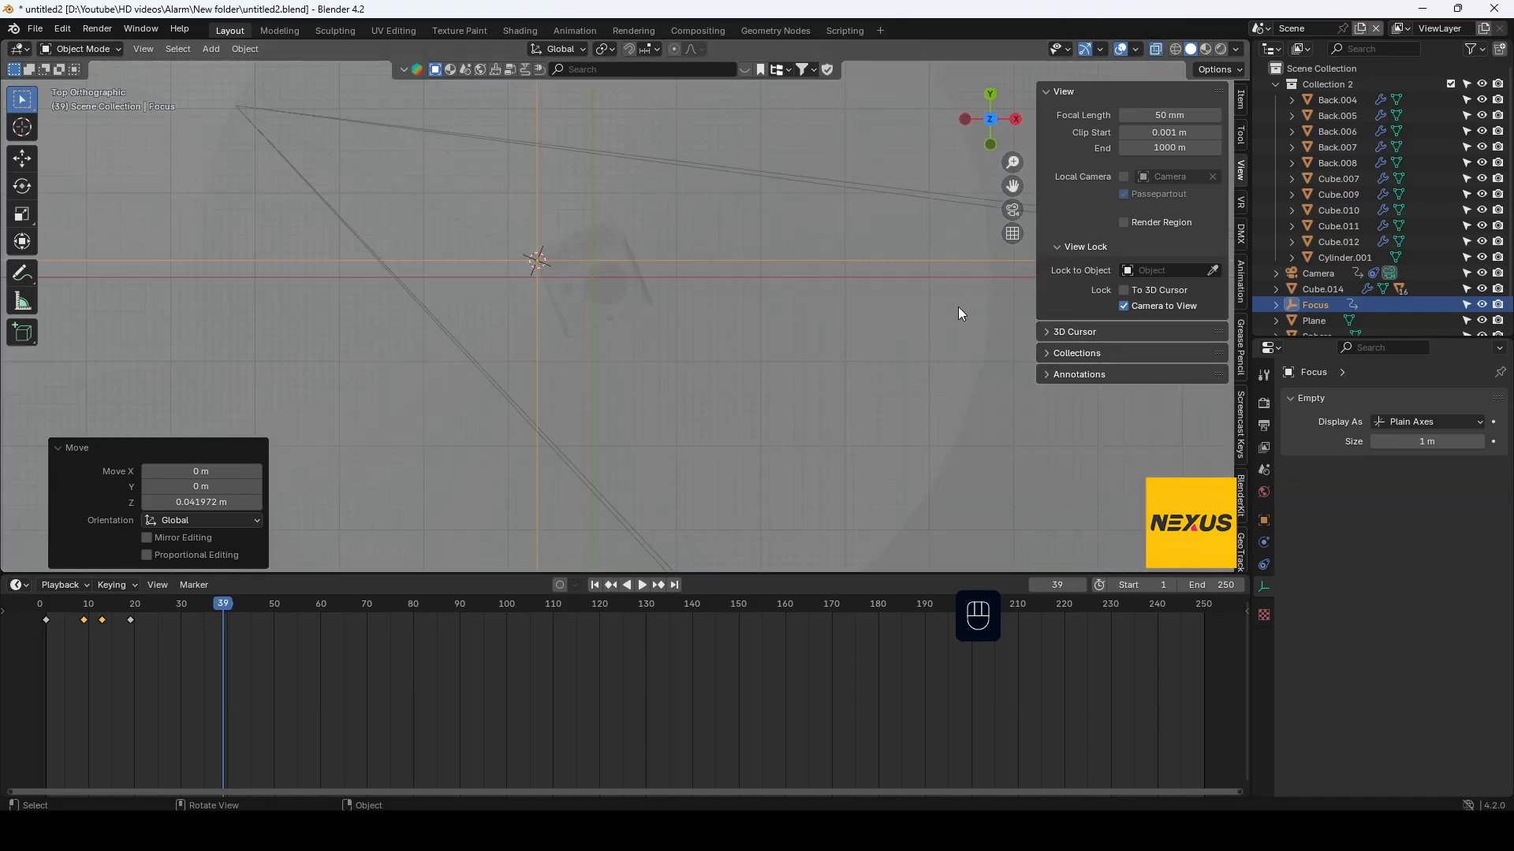
pyautogui.scroll(2, 575, 319)
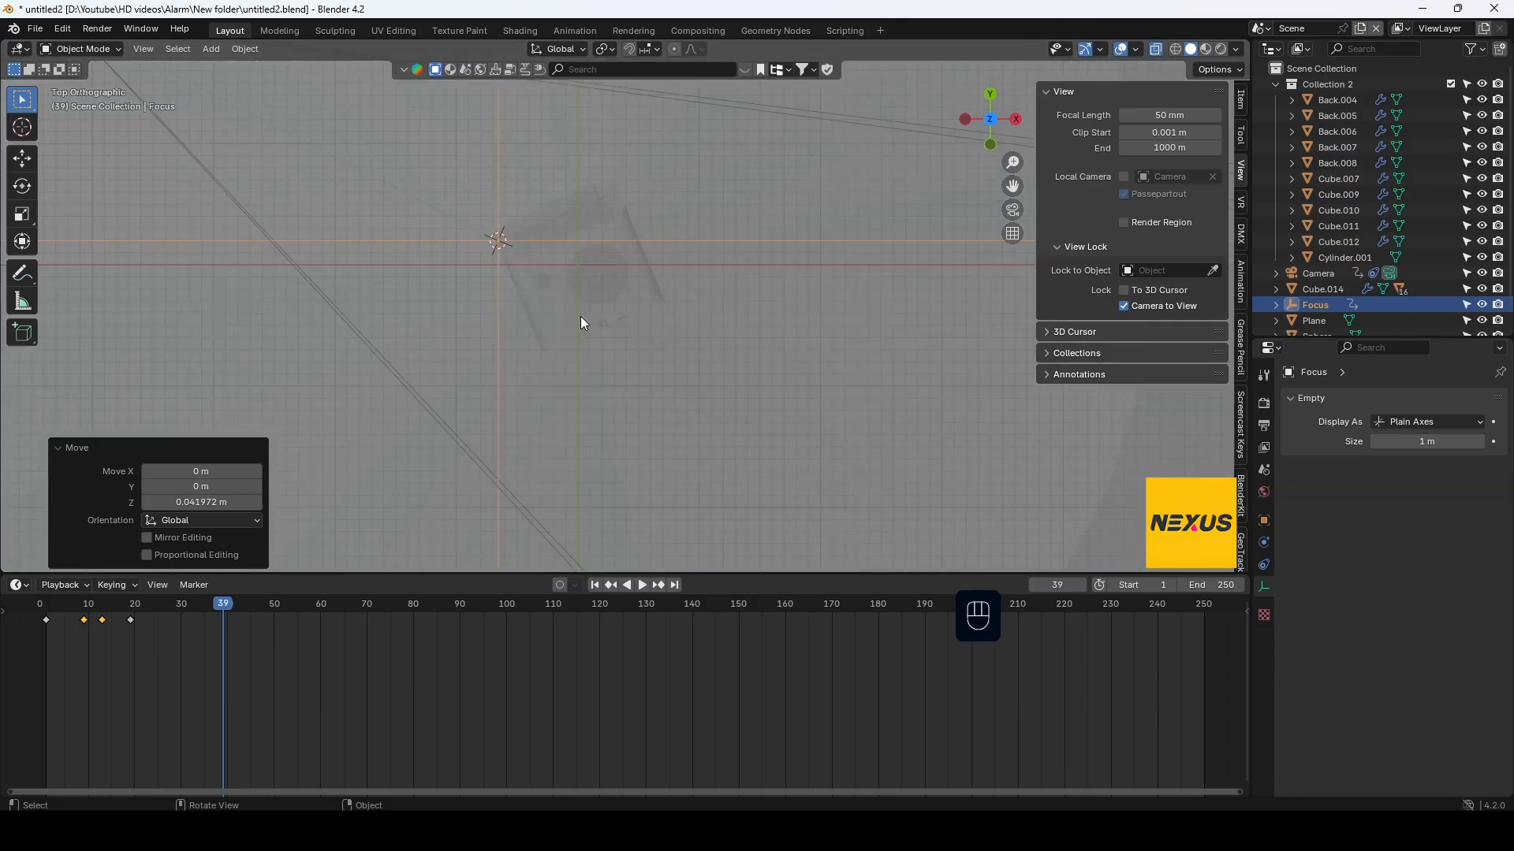
pyautogui.press('g')
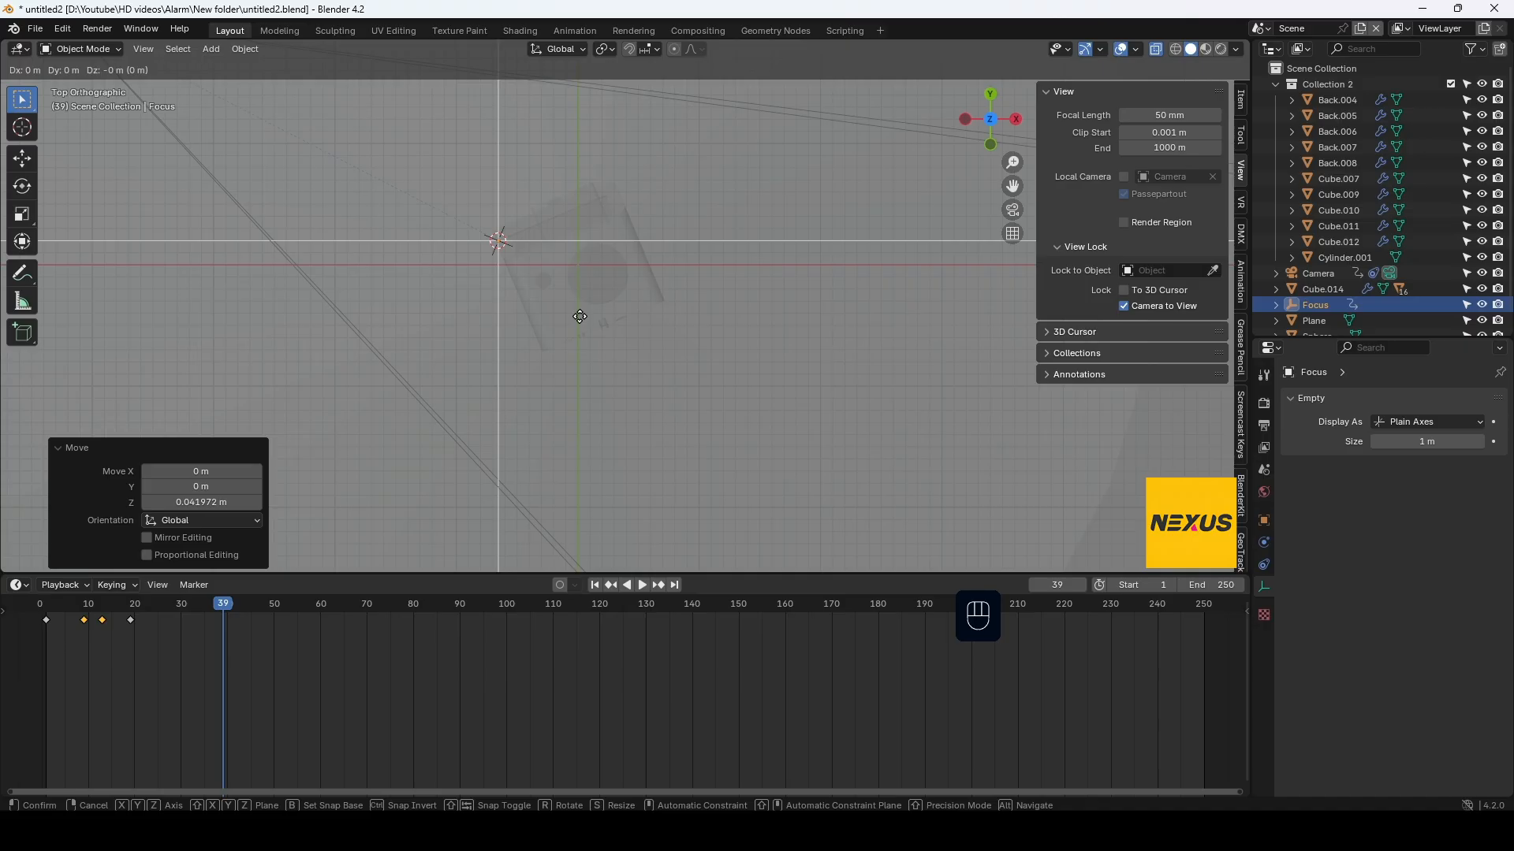
pyautogui.hotkey('shift', 'z')
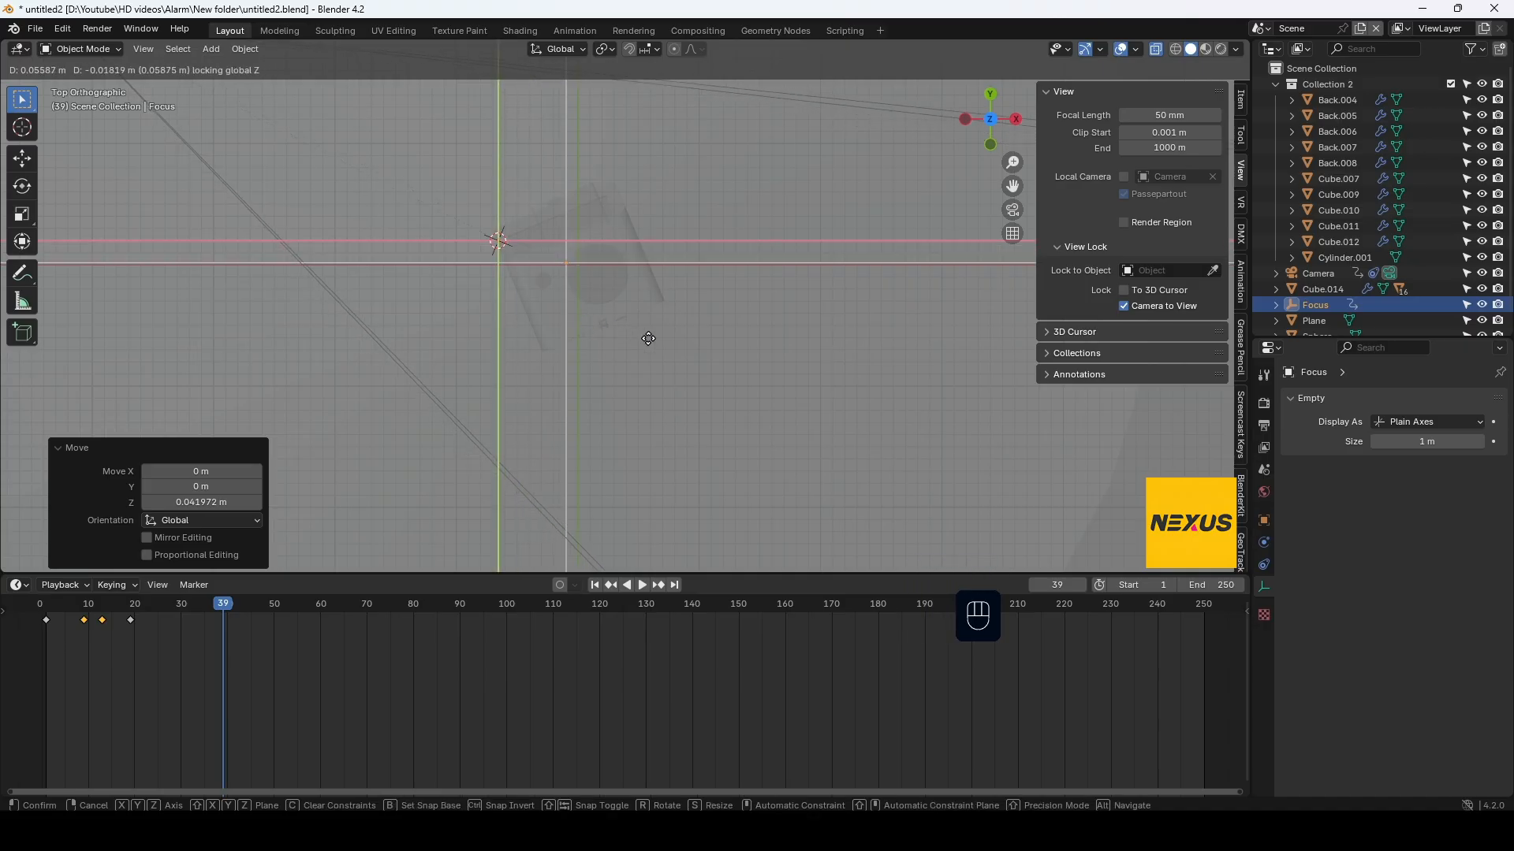
pyautogui.click(681, 348)
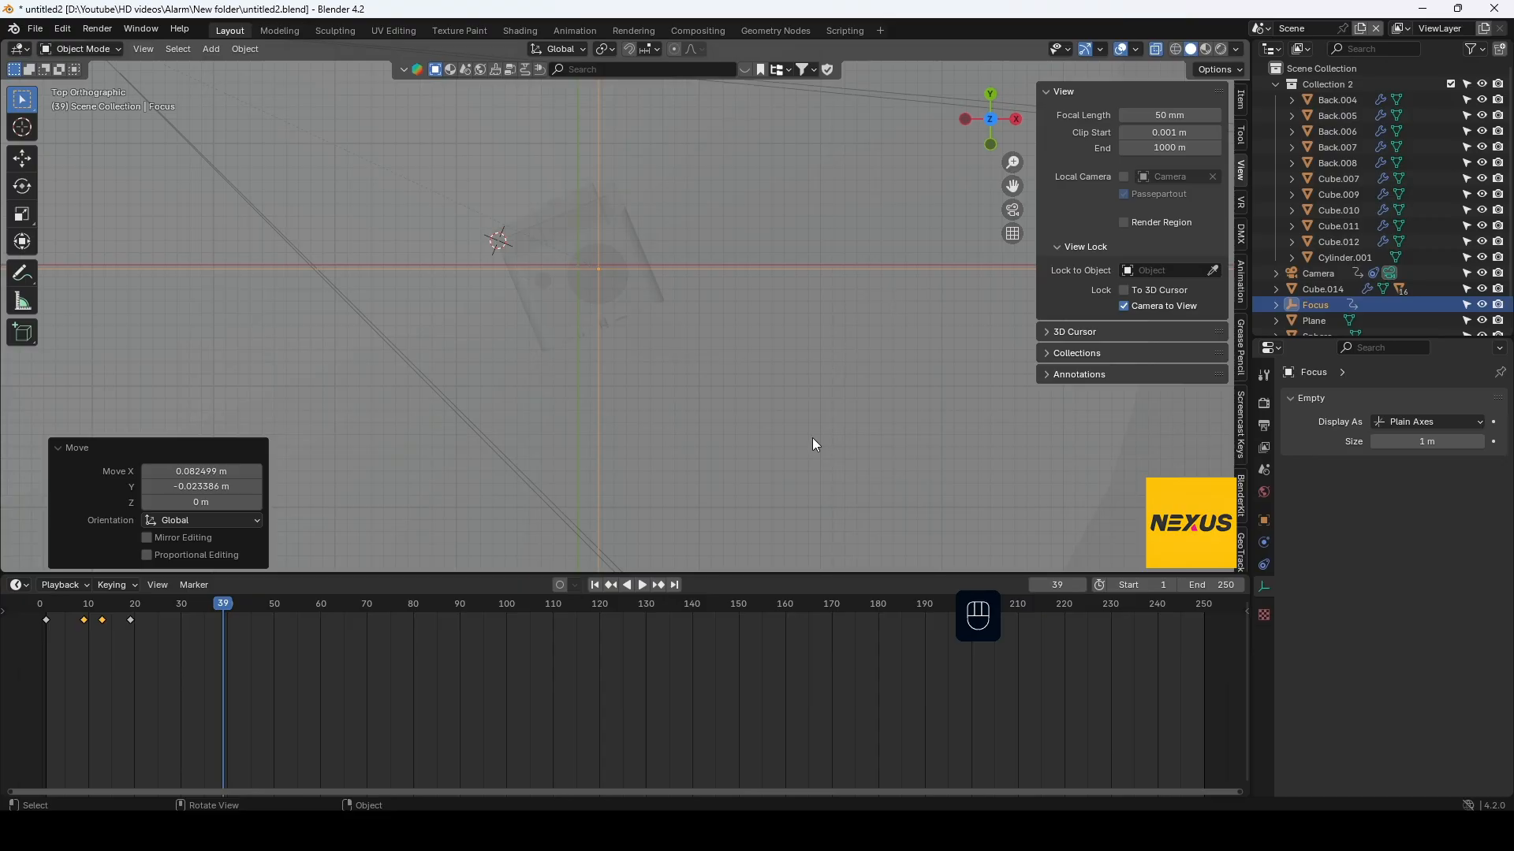
pyautogui.press('k')
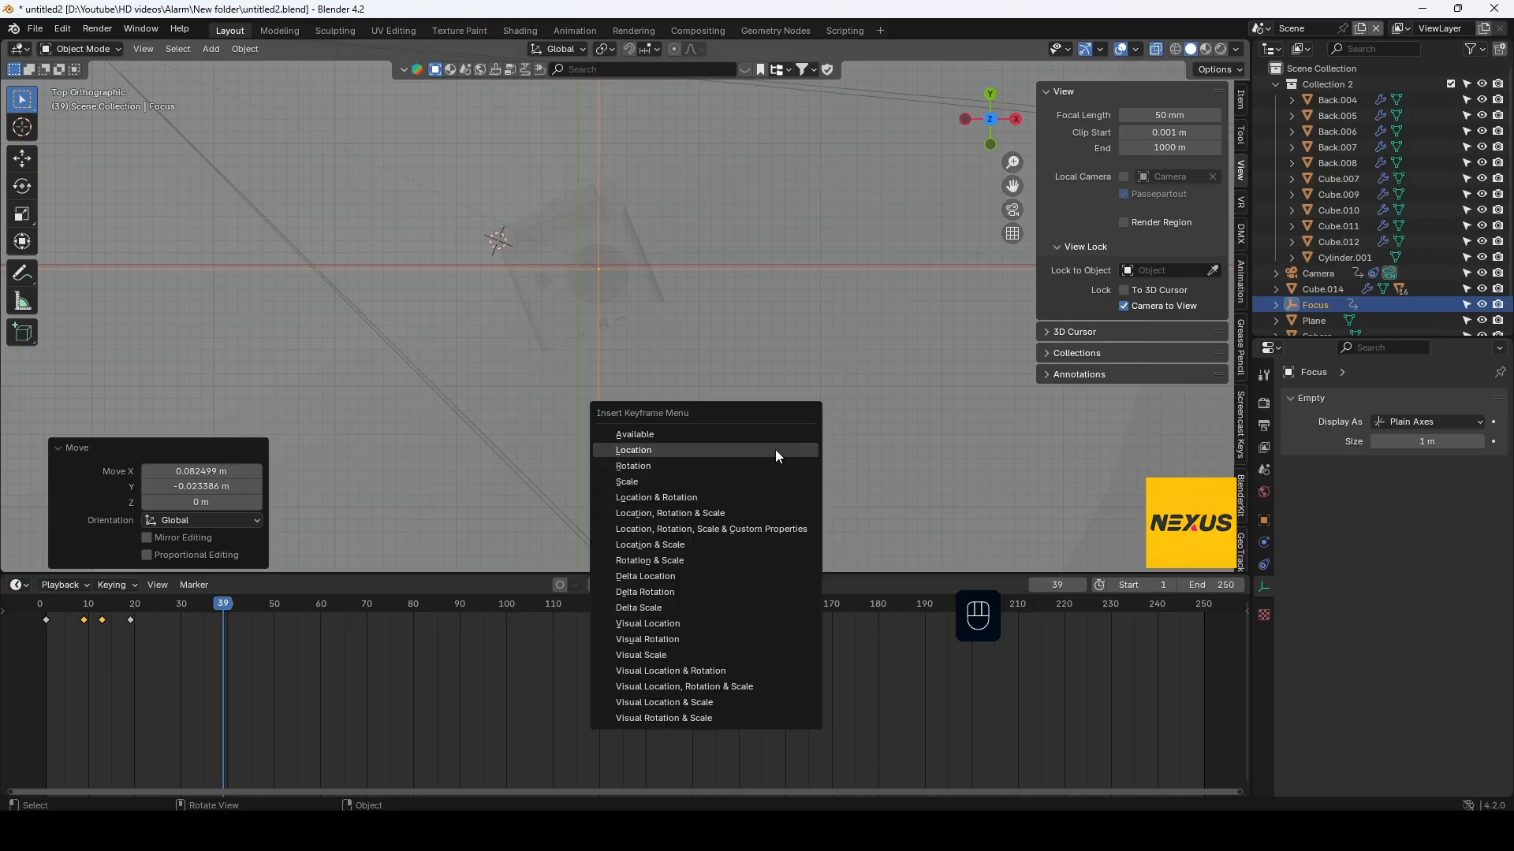
pyautogui.click(774, 449)
# Raise the camera about 0.165 m in Z and move it horizontally about -0.189 m in X and -0.02 m in Y at frame 39
pyautogui.moveTo(638, 403); pyautogui.dragTo(851, 251, button='middle')
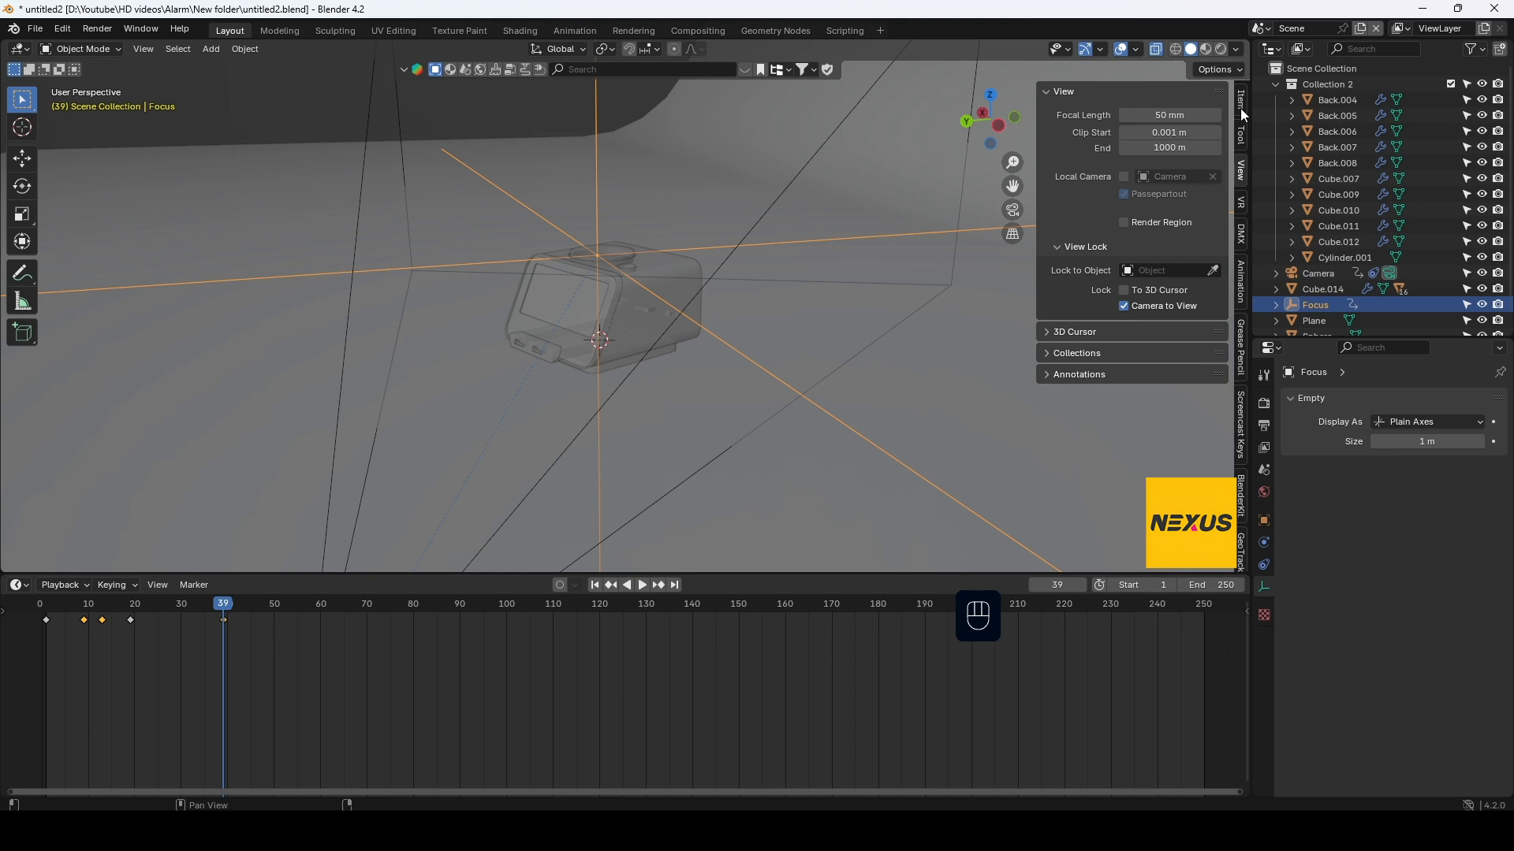
pyautogui.click(1156, 50)
pyautogui.click(523, 504)
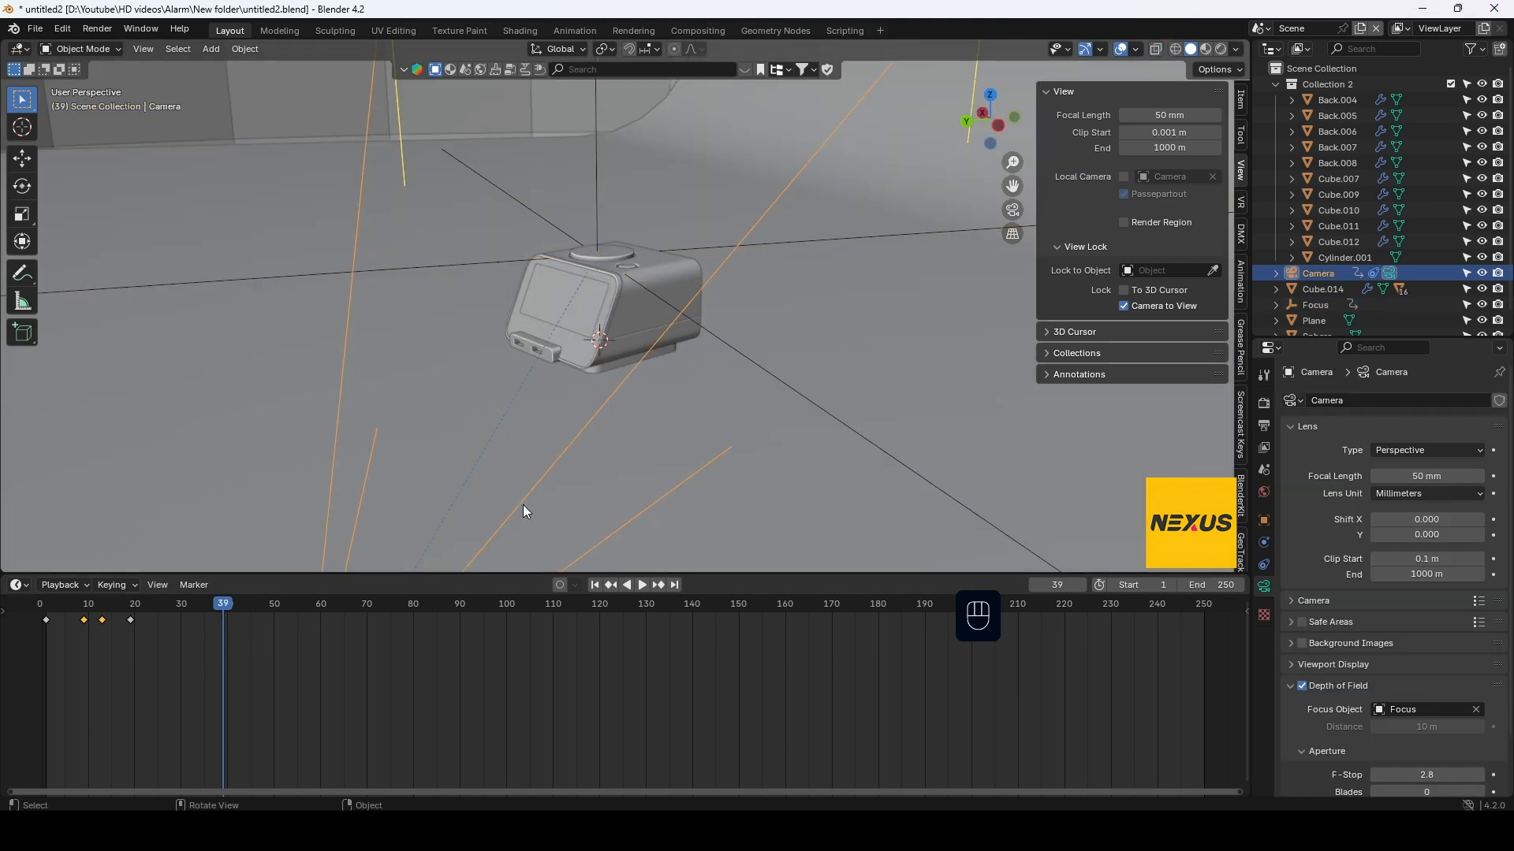
pyautogui.press('g')
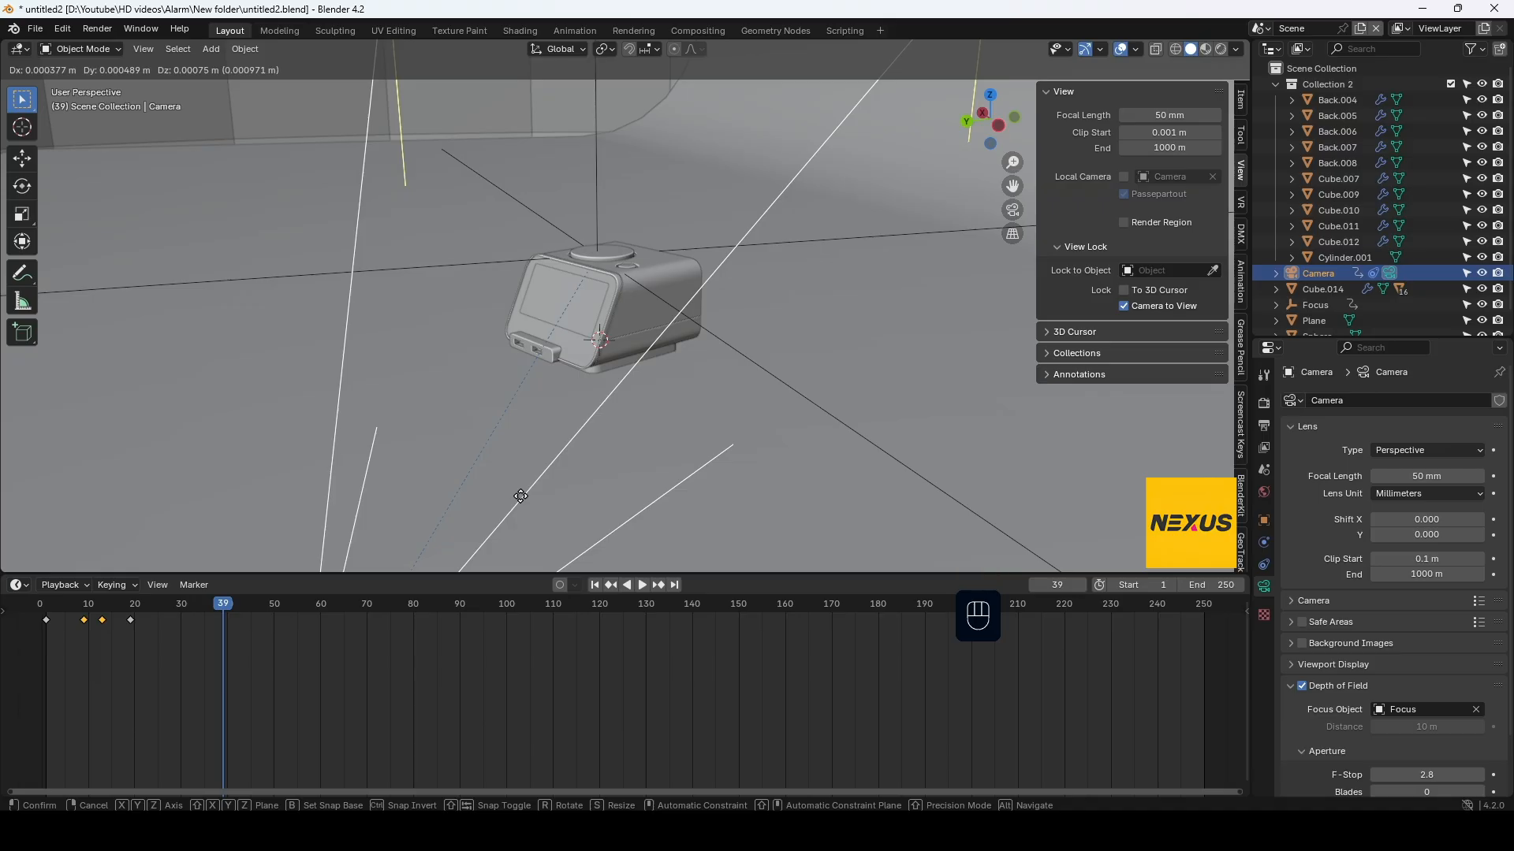
pyautogui.press('z')
pyautogui.click(623, 402)
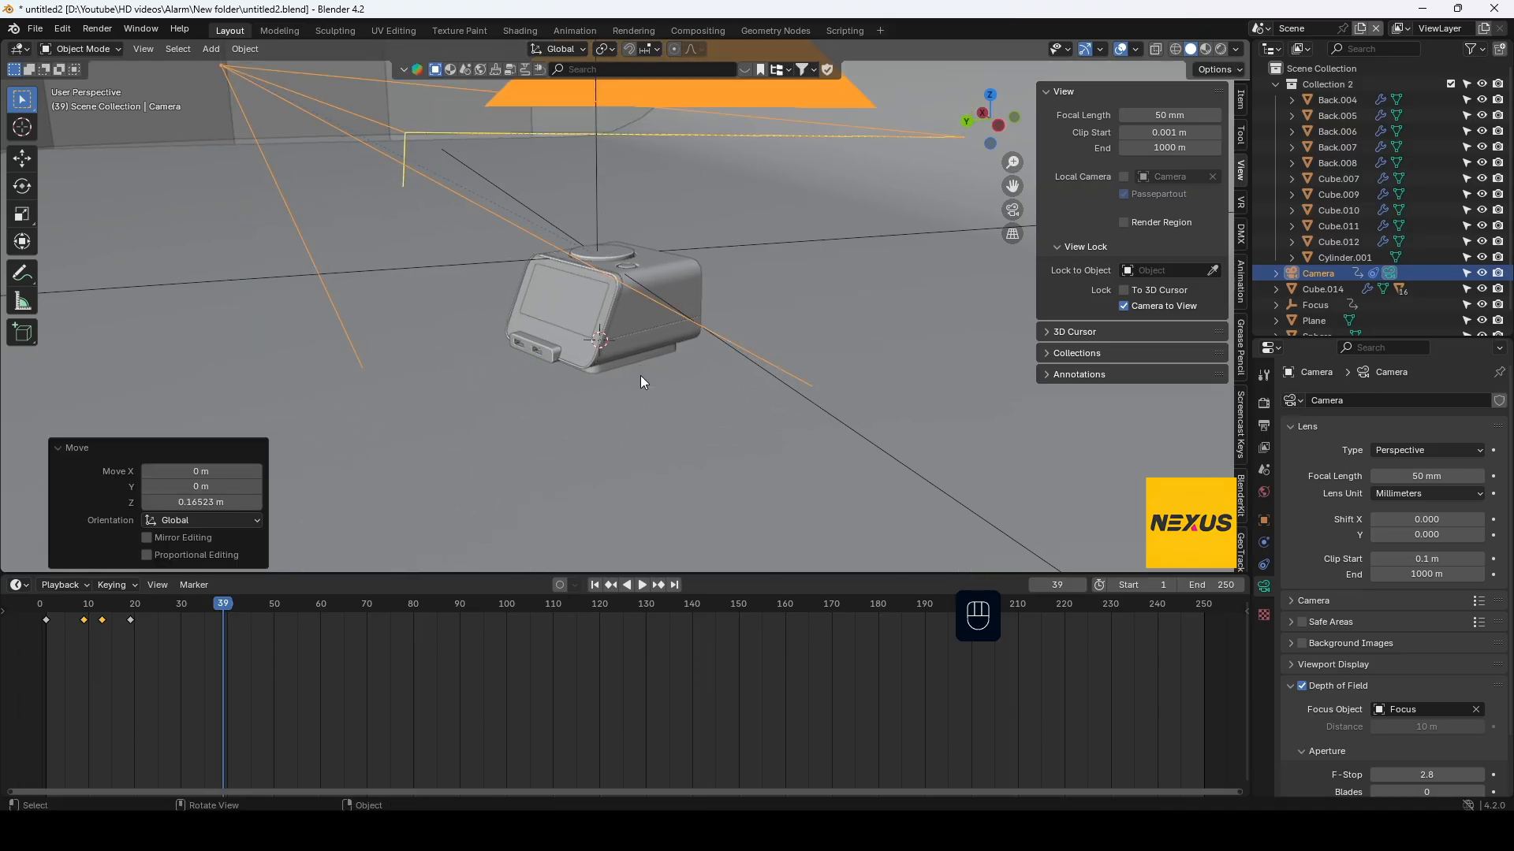
pyautogui.press('g')
pyautogui.hotkey('shift', 'z')
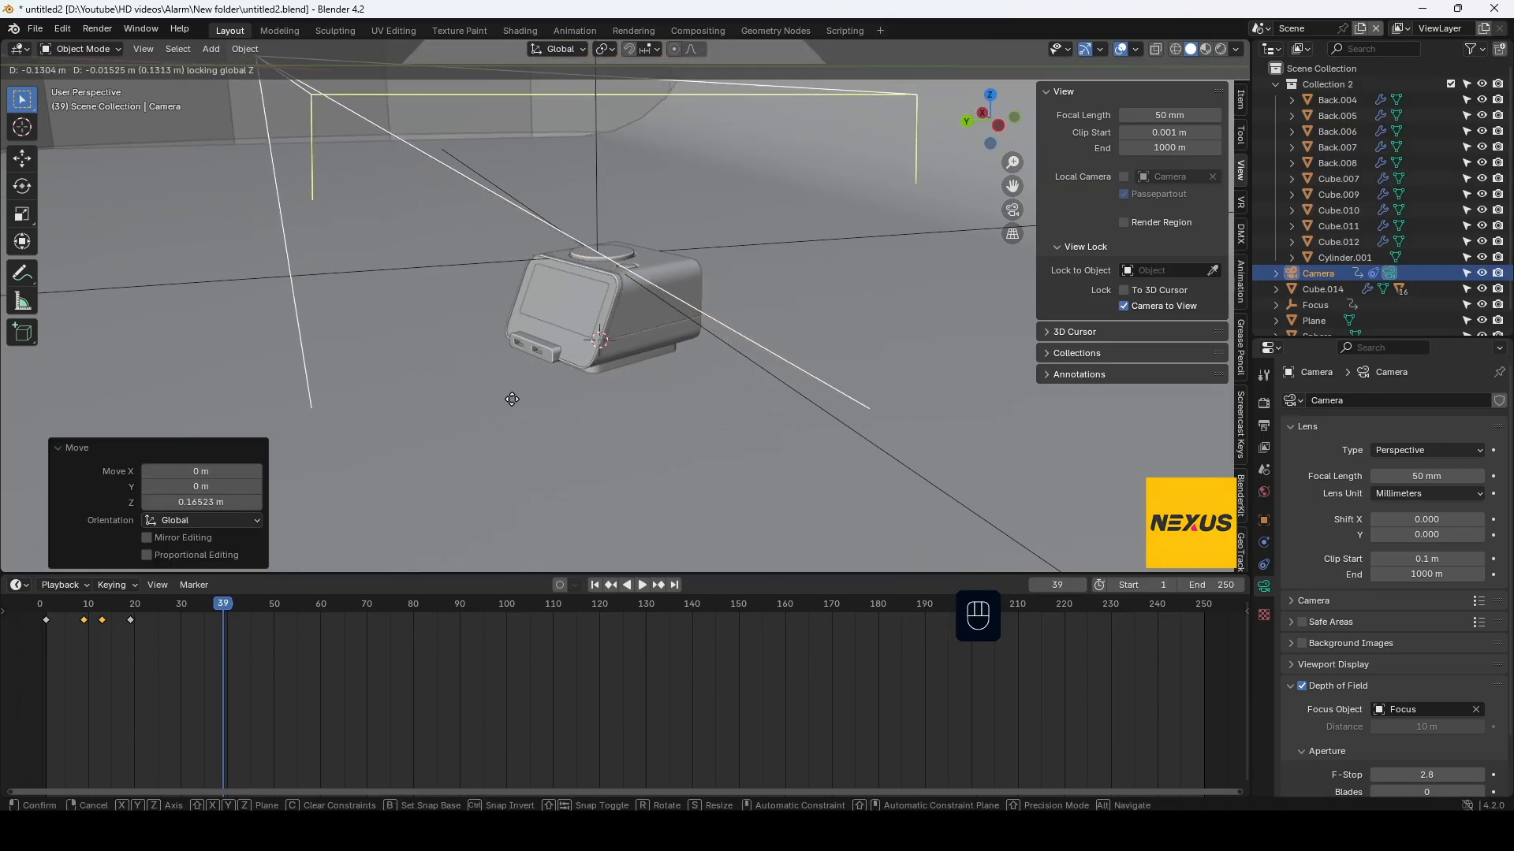
pyautogui.click(674, 269)
pyautogui.press('KP_0')
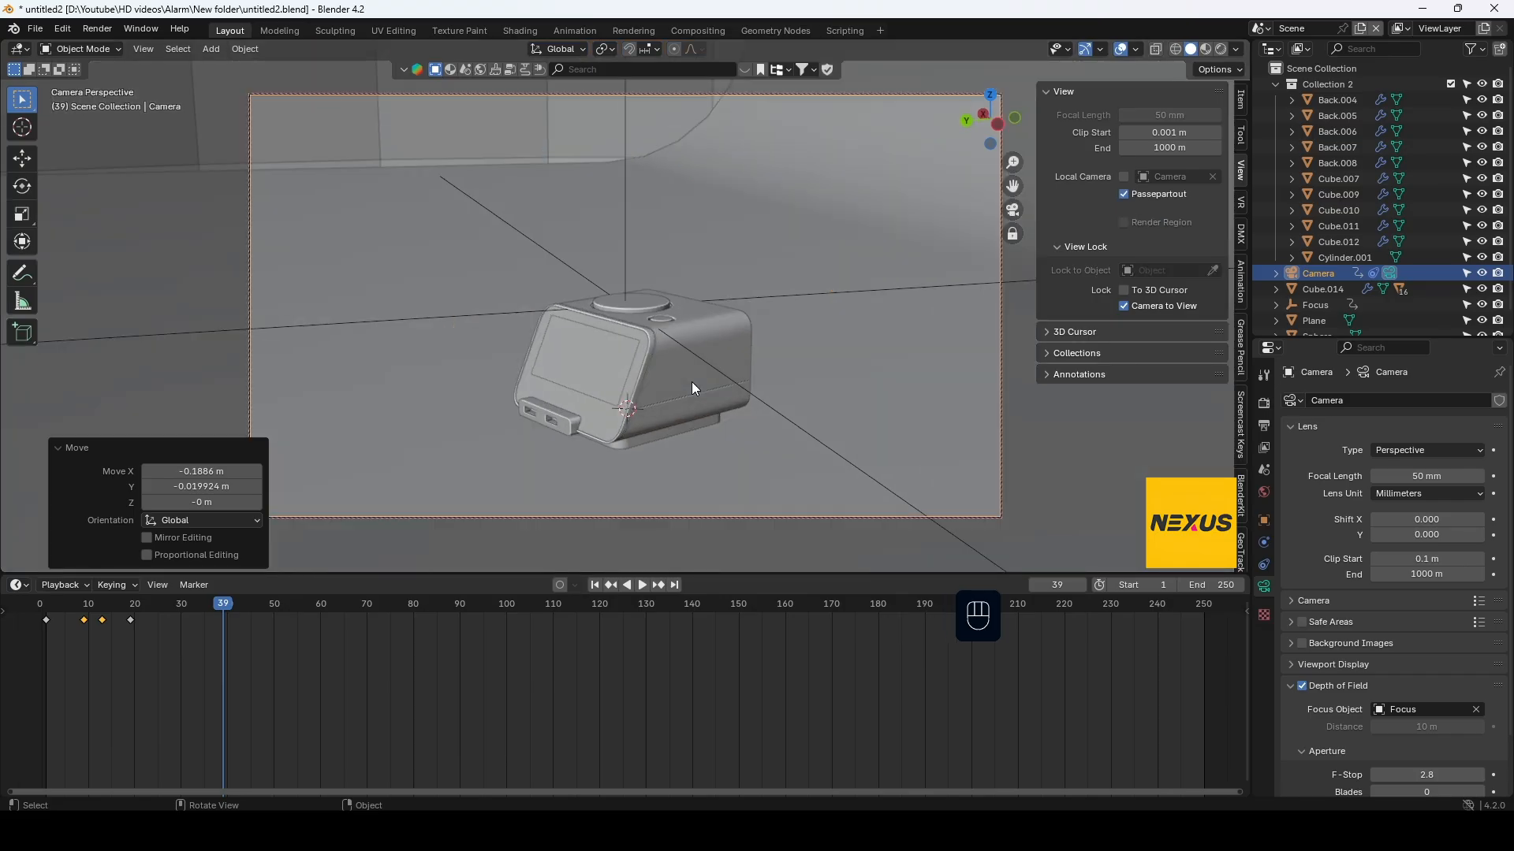
# Split the 3D viewport into two side-by-side views and turn off the Camera to View lock in the new one
pyautogui.moveTo(1245, 569); pyautogui.dragTo(754, 559)
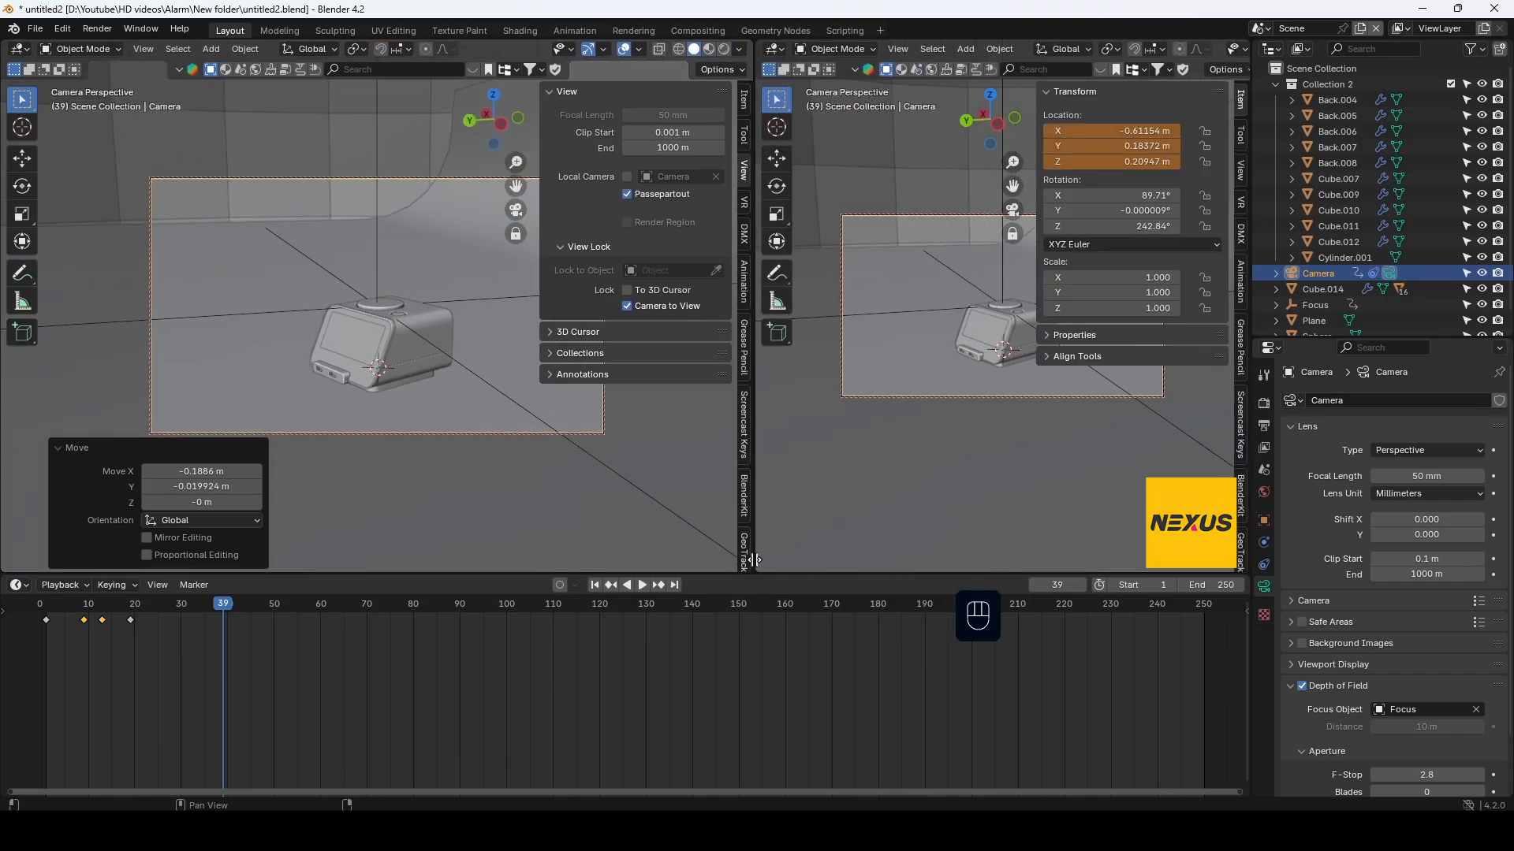
pyautogui.click(1240, 171)
pyautogui.click(1124, 306)
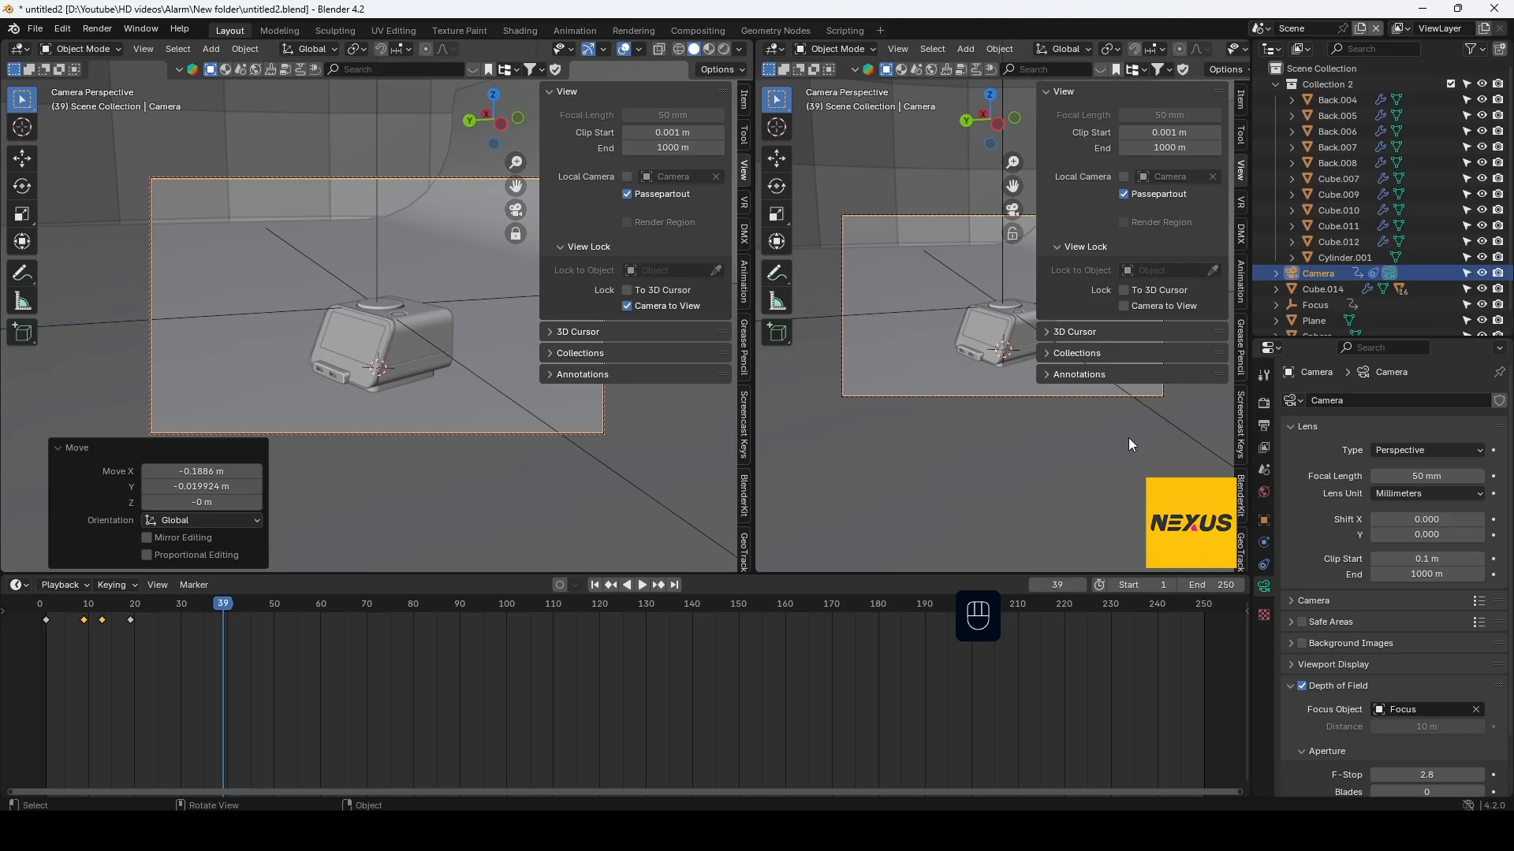
# Move the camera above the clock by about 0.475 m in X, -0.313 m in Y and 0.198 m in Z, and keyframe its location at frame 39
pyautogui.moveTo(1128, 437); pyautogui.dragTo(948, 406, button='middle')
pyautogui.press('g')
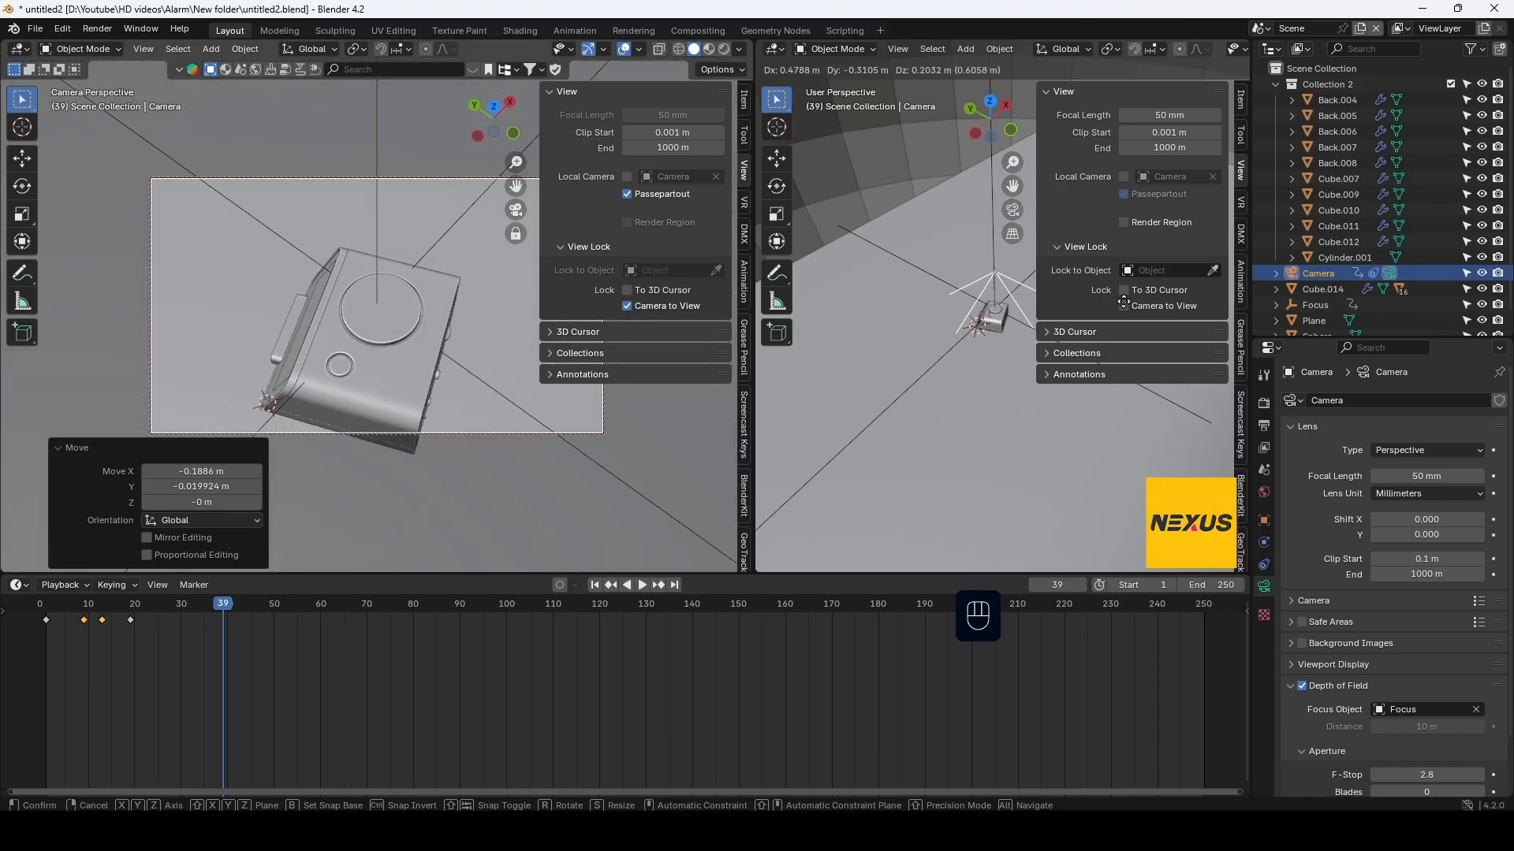
pyautogui.click(1124, 302)
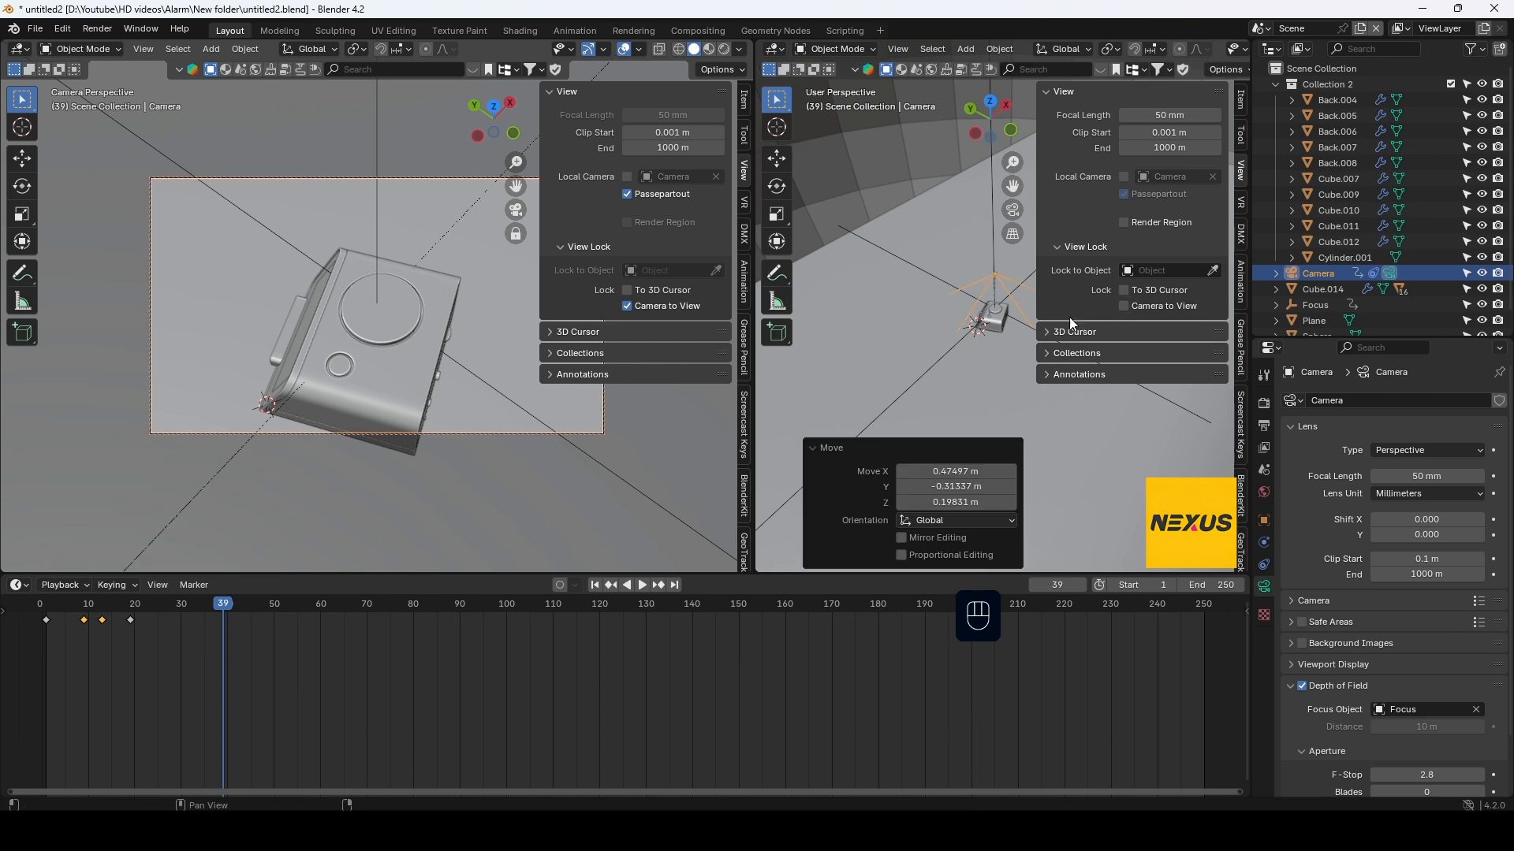
pyautogui.press('k')
pyautogui.click(391, 471)
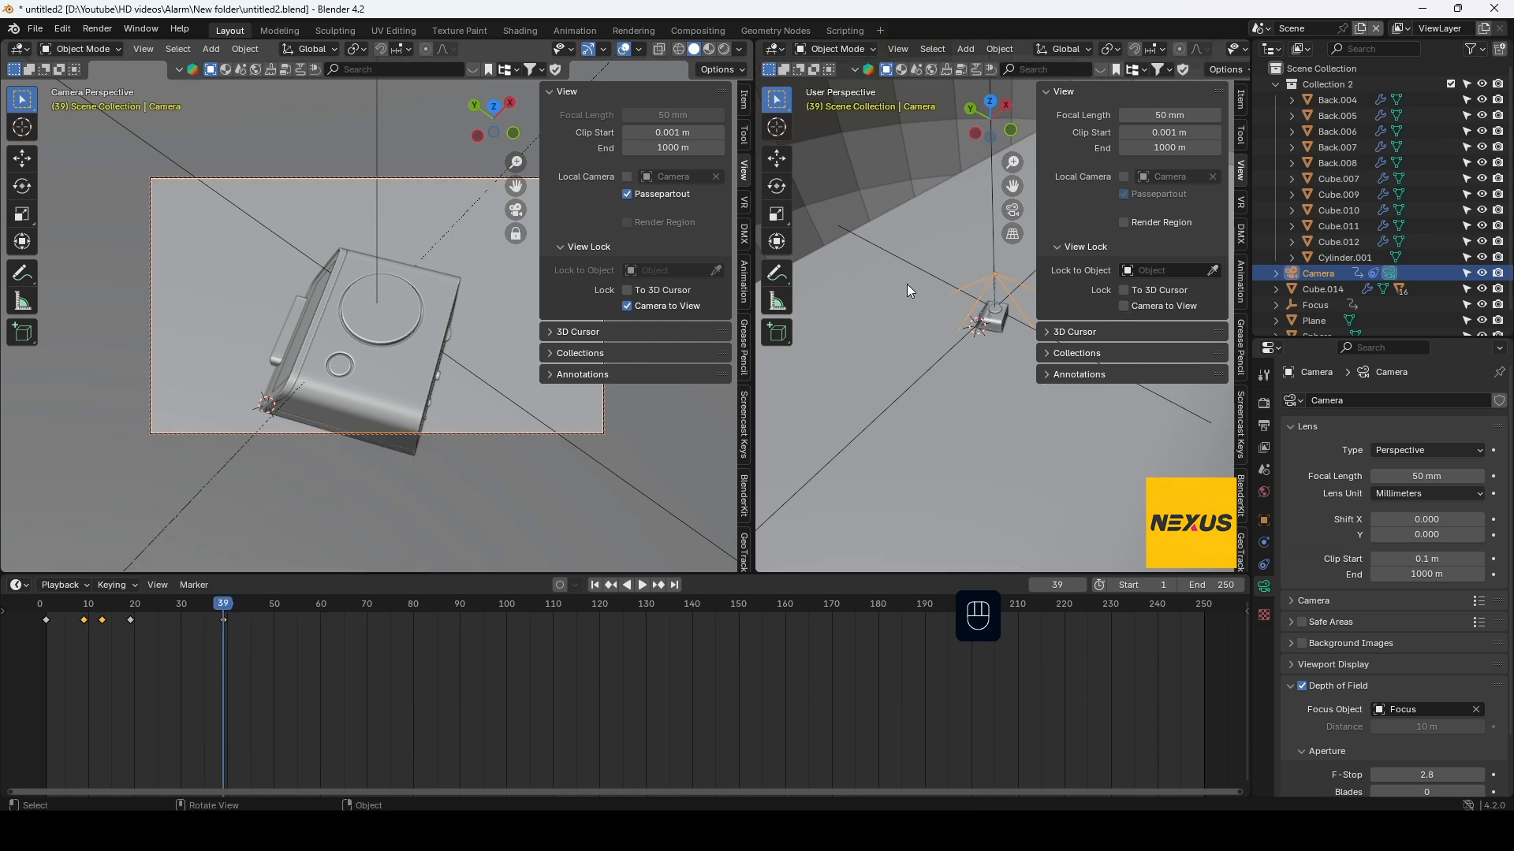
# Move the Focus empty about -0.035 m along X at frame 39 to reframe the clock in the camera view
pyautogui.click(376, 230)
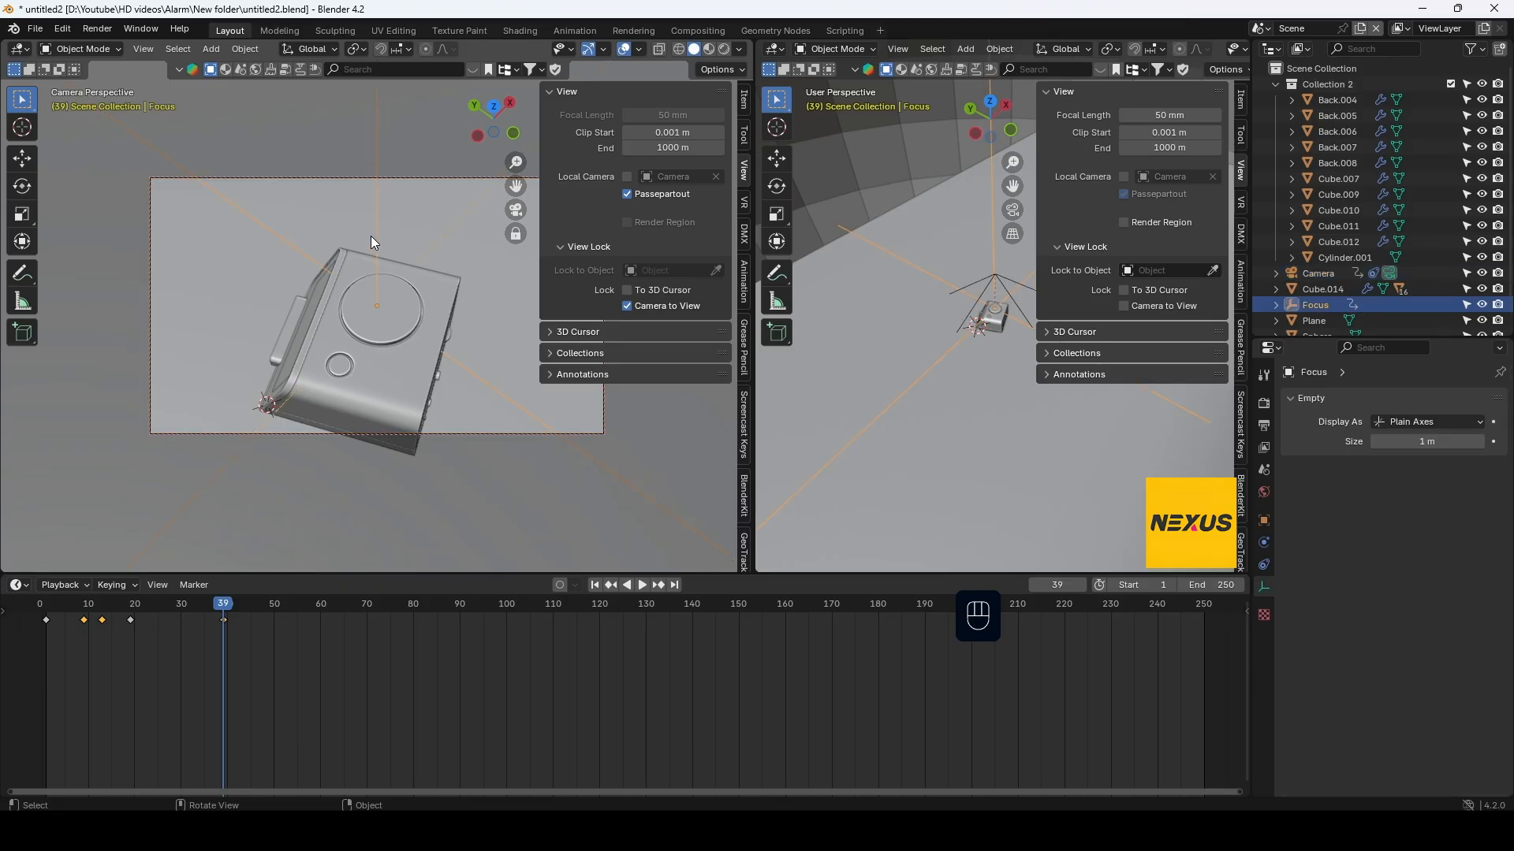
pyautogui.press('g')
pyautogui.press('x')
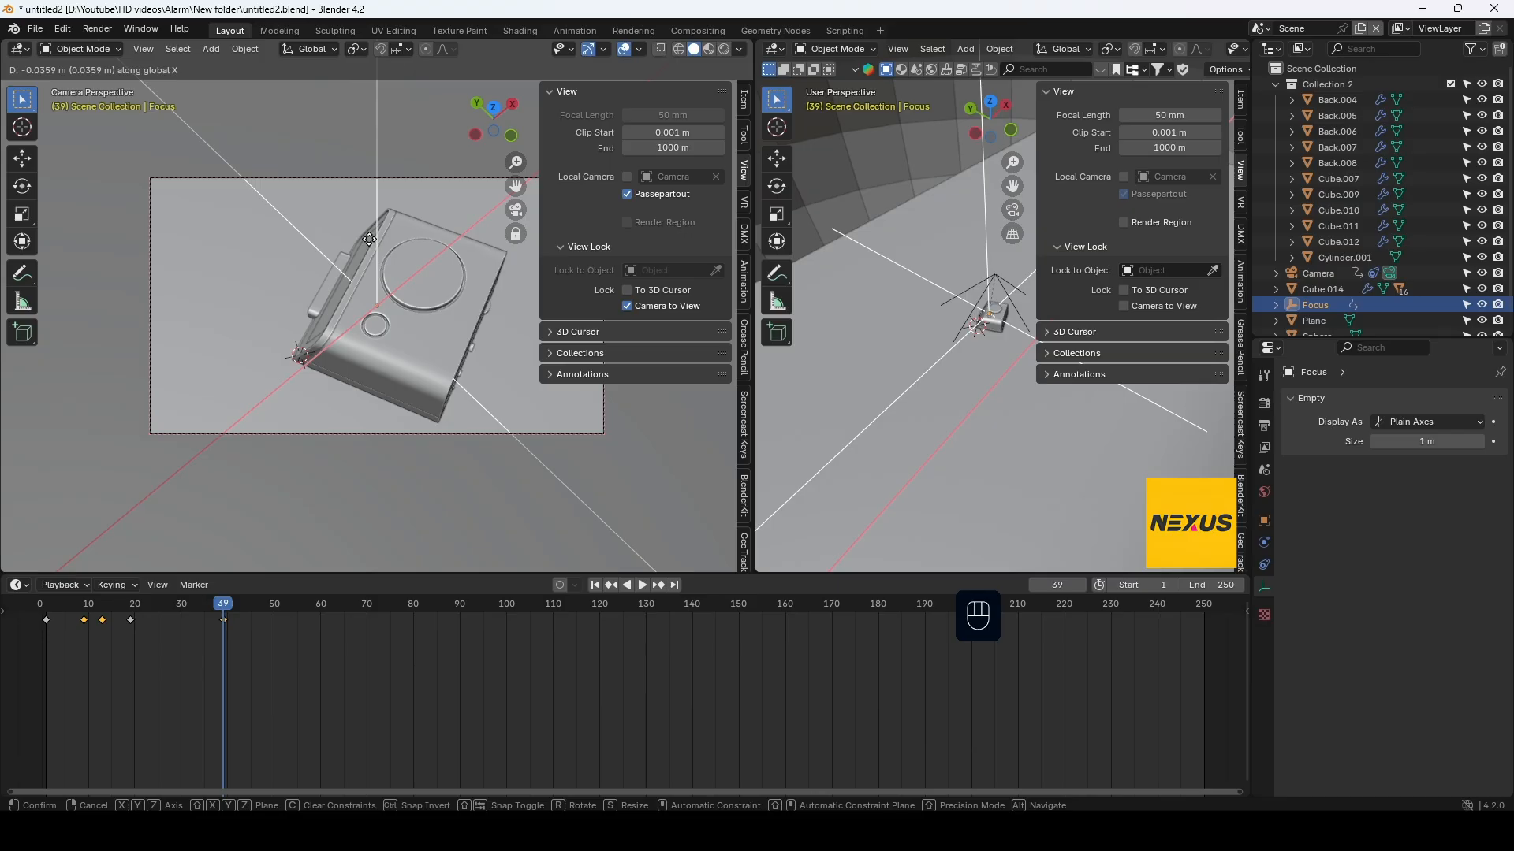
pyautogui.press('shift')
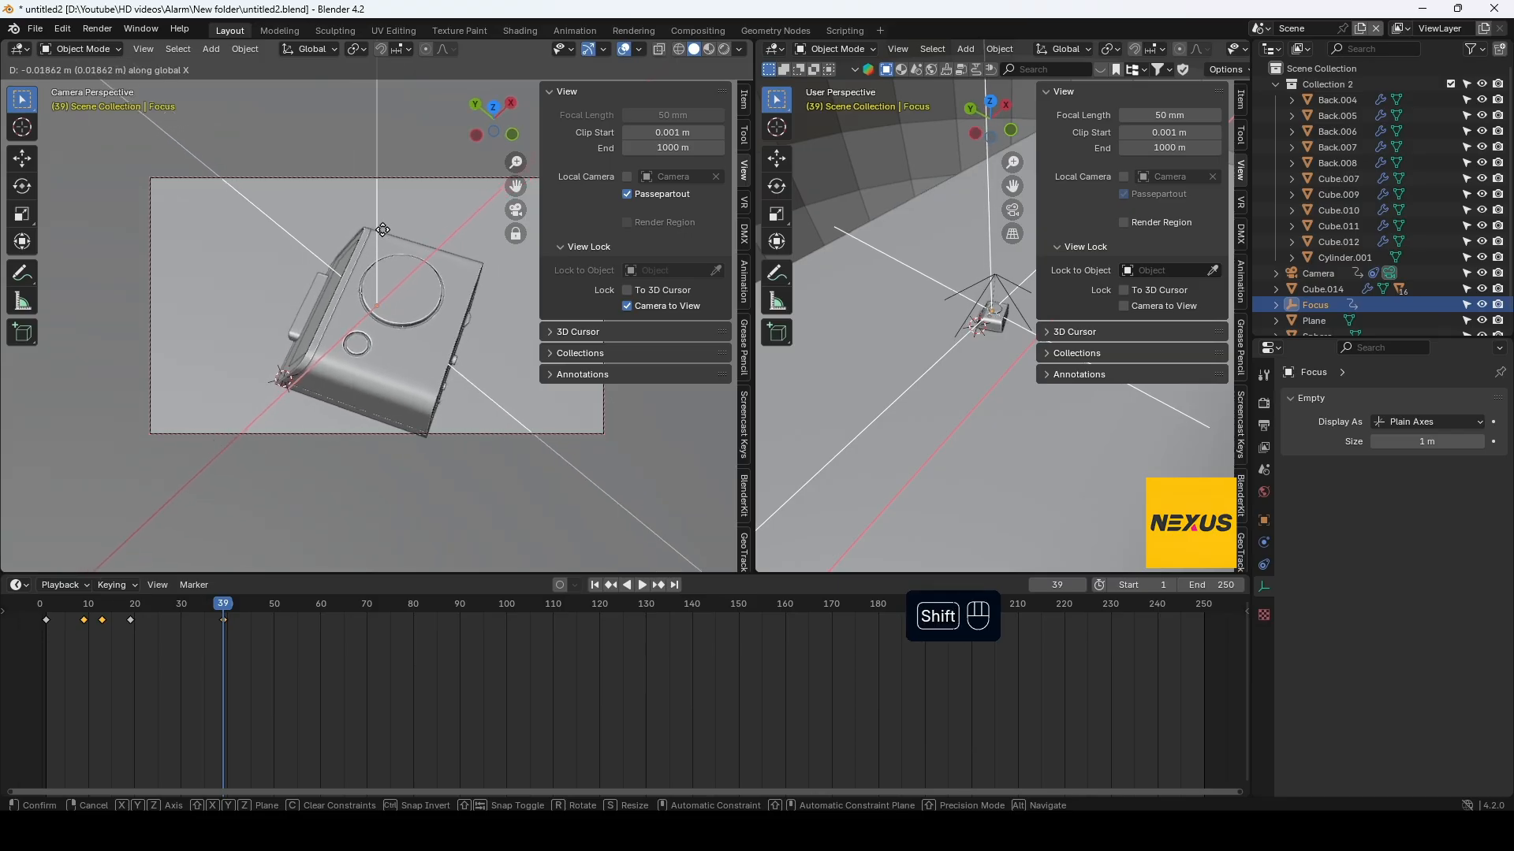
pyautogui.click(373, 249)
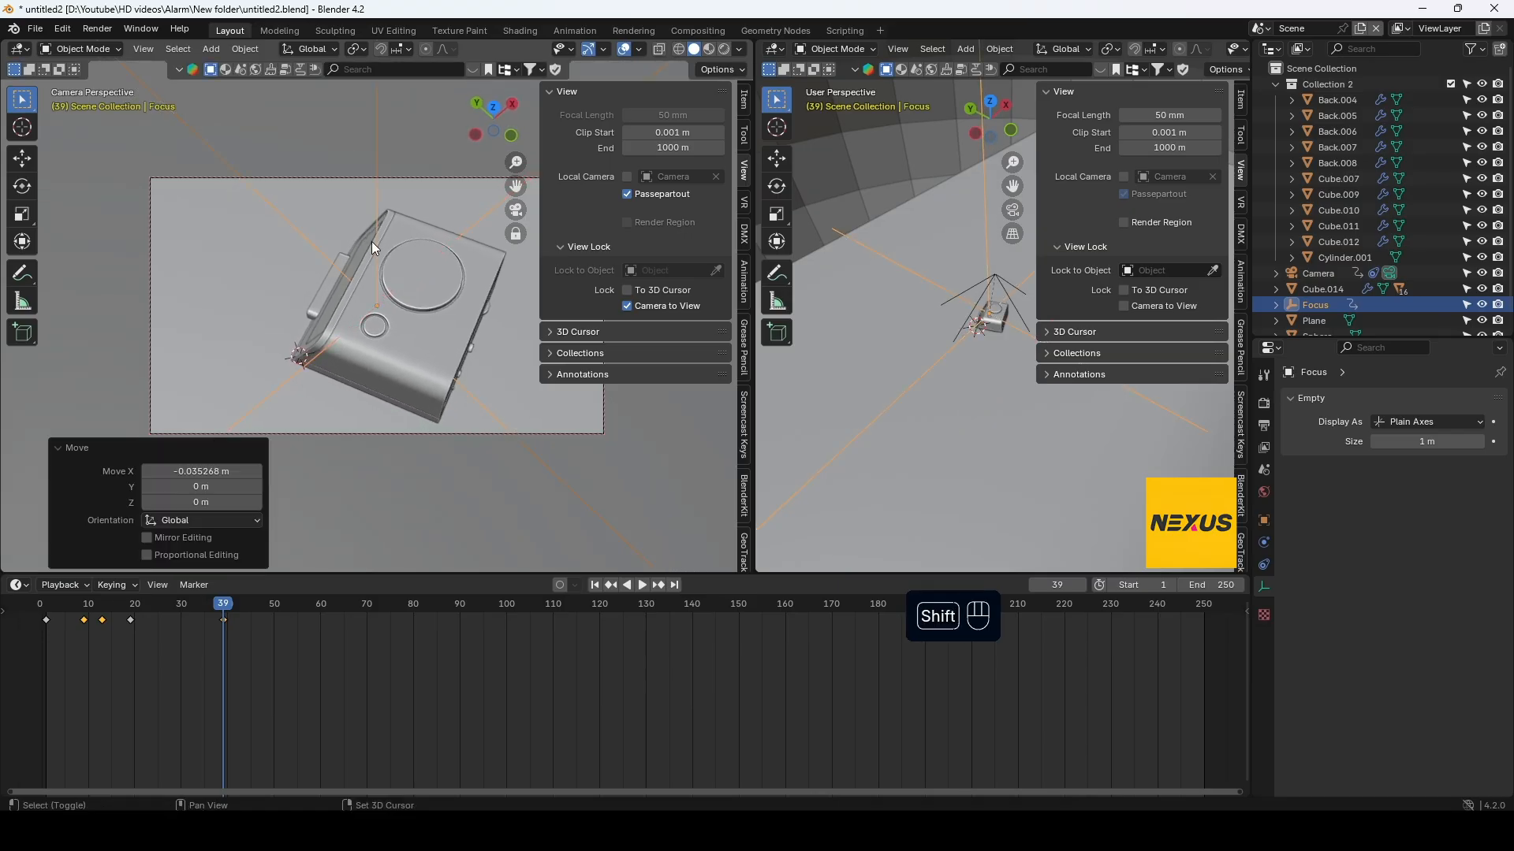
# Keyframe the location of both the camera and the Focus empty at frame 24
pyautogui.rightClick(423, 303)
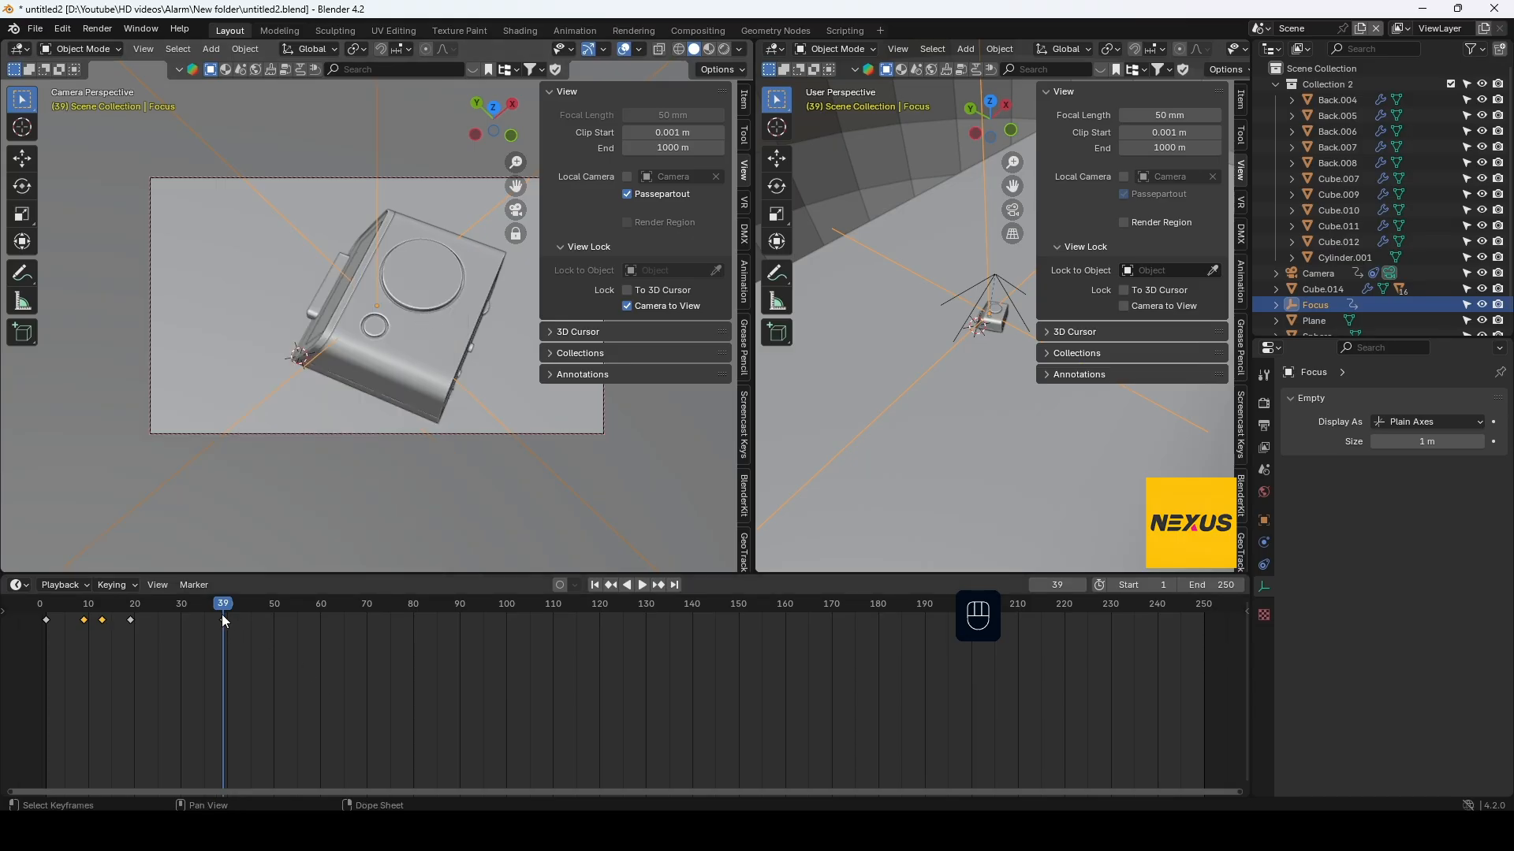
pyautogui.moveTo(227, 609); pyautogui.dragTo(154, 612)
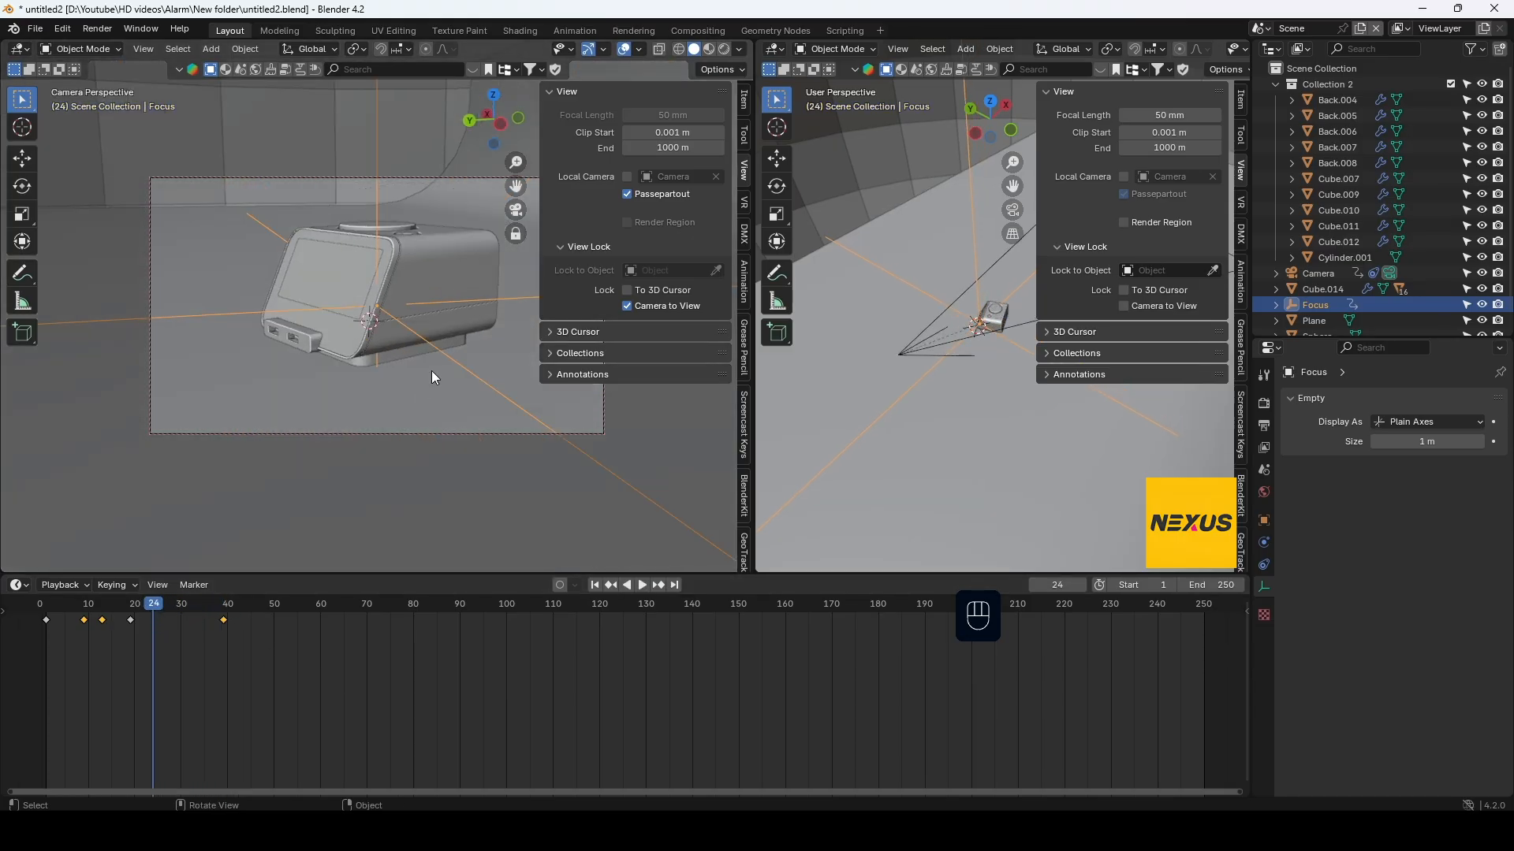
pyautogui.keyDown('ctrl'); pyautogui.click(1323, 273); pyautogui.keyUp('ctrl')
pyautogui.press('k')
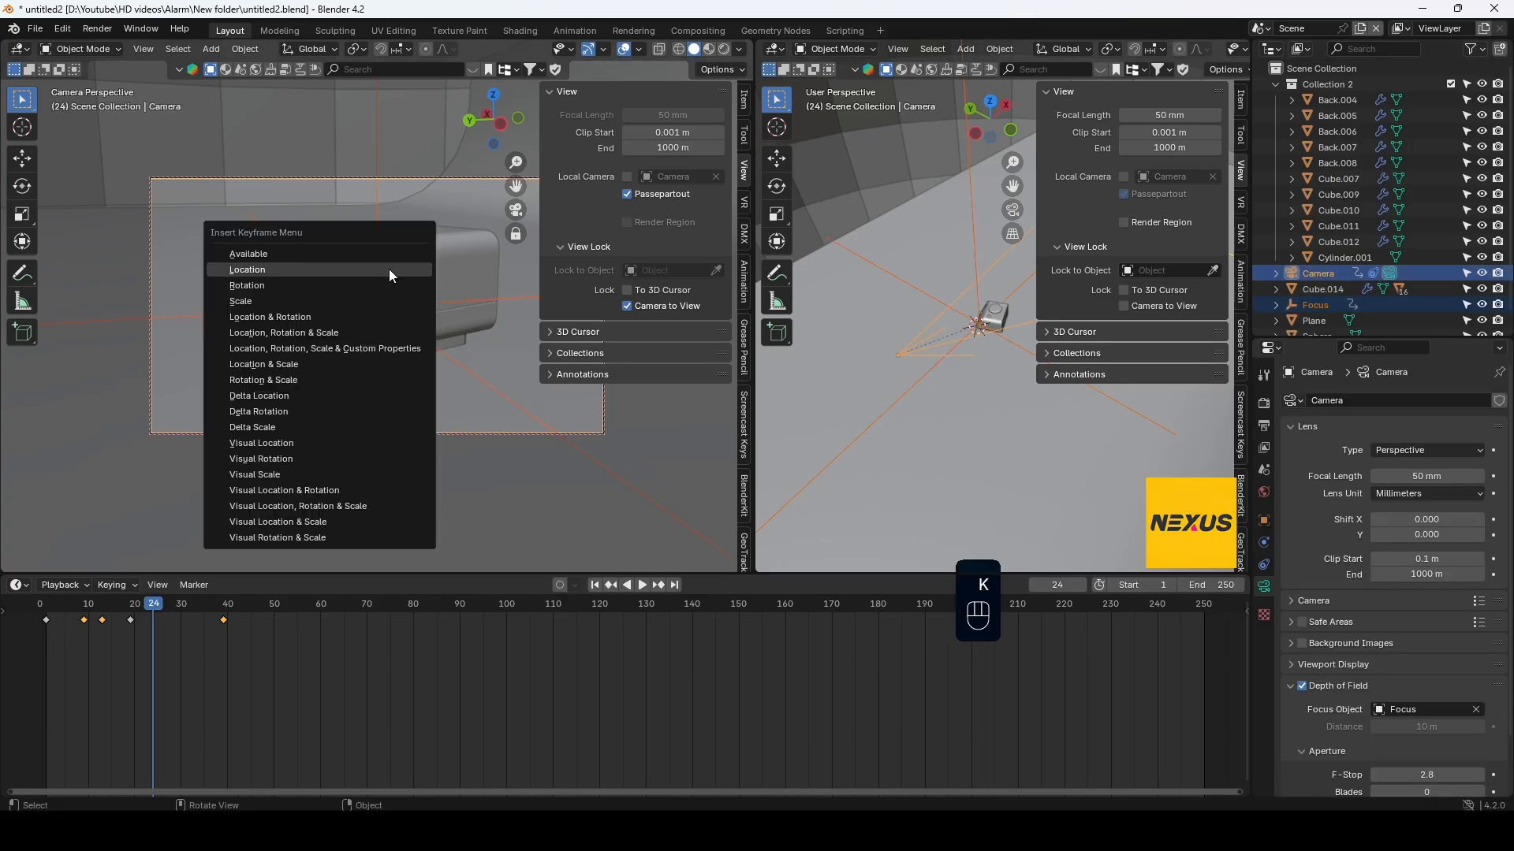
pyautogui.click(390, 268)
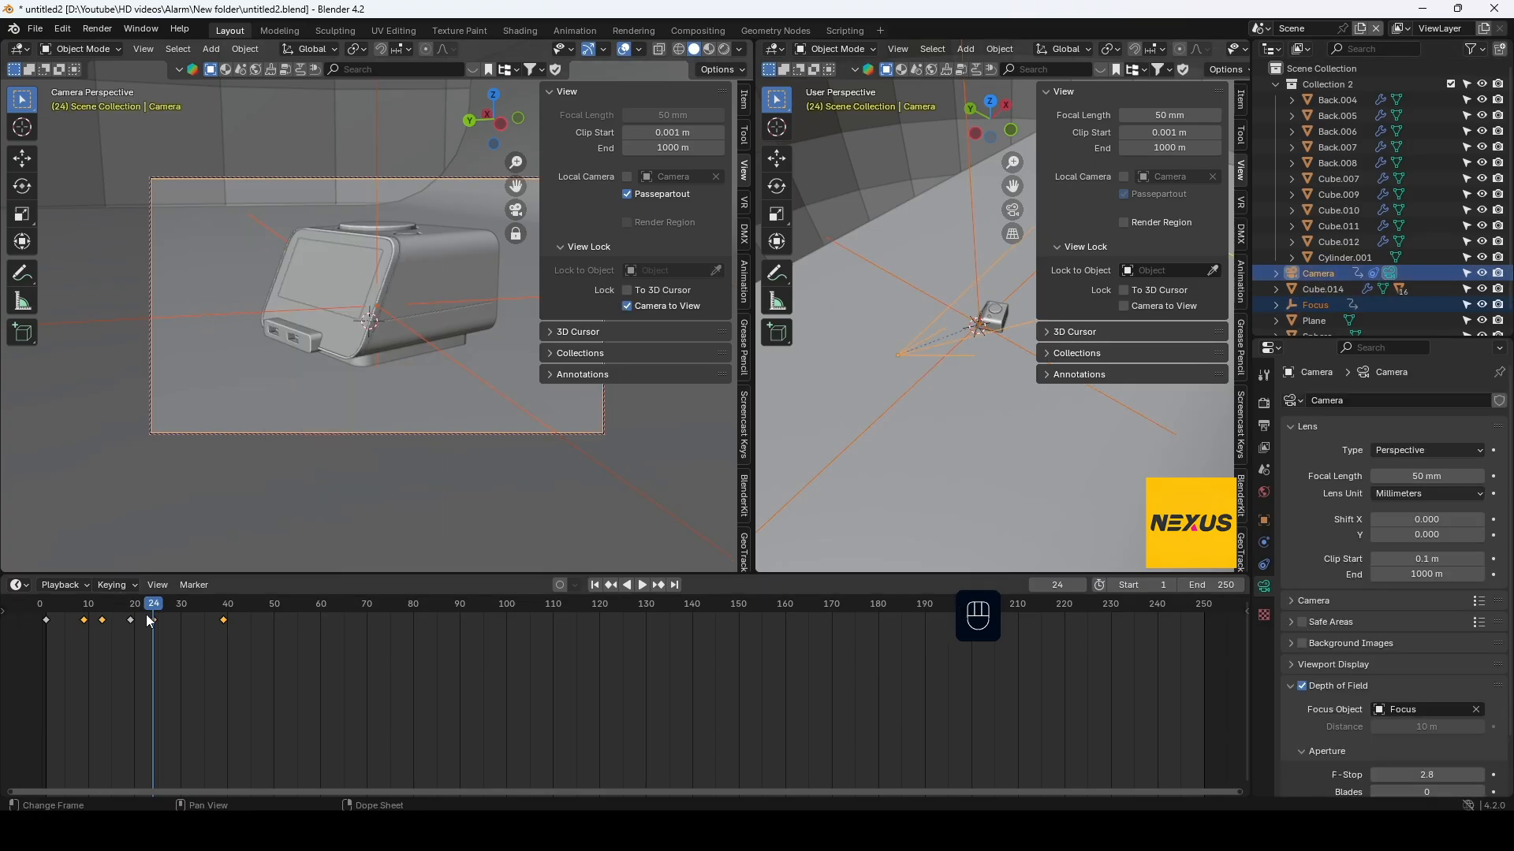
# Keyframe the location of the camera and Focus empty at frame 30 and play the animation from frame 1
pyautogui.moveTo(155, 608); pyautogui.dragTo(185, 609)
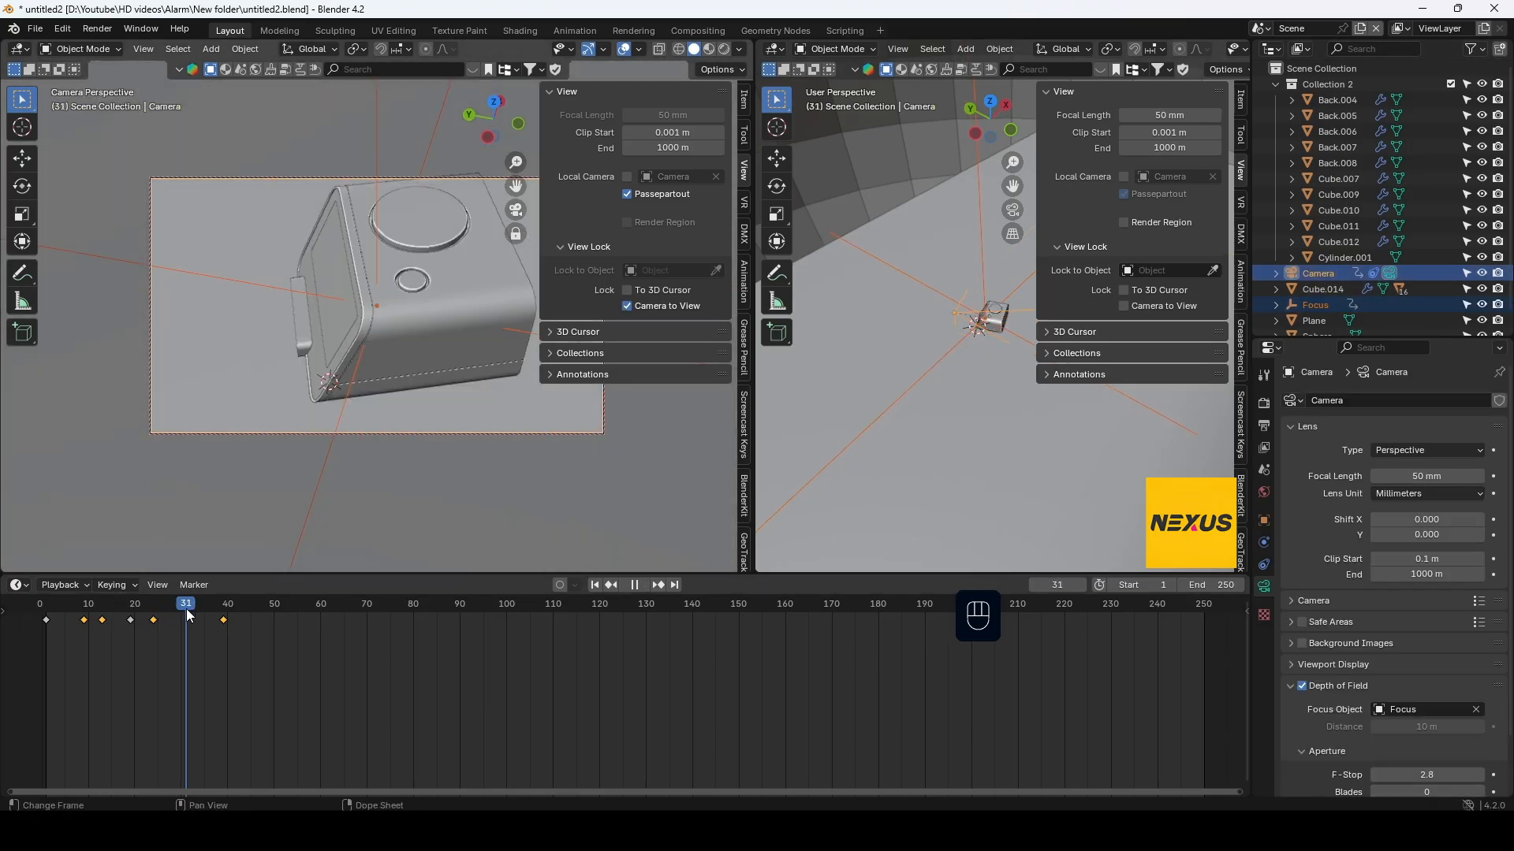
pyautogui.press('k')
pyautogui.click(361, 399)
pyautogui.click(46, 618)
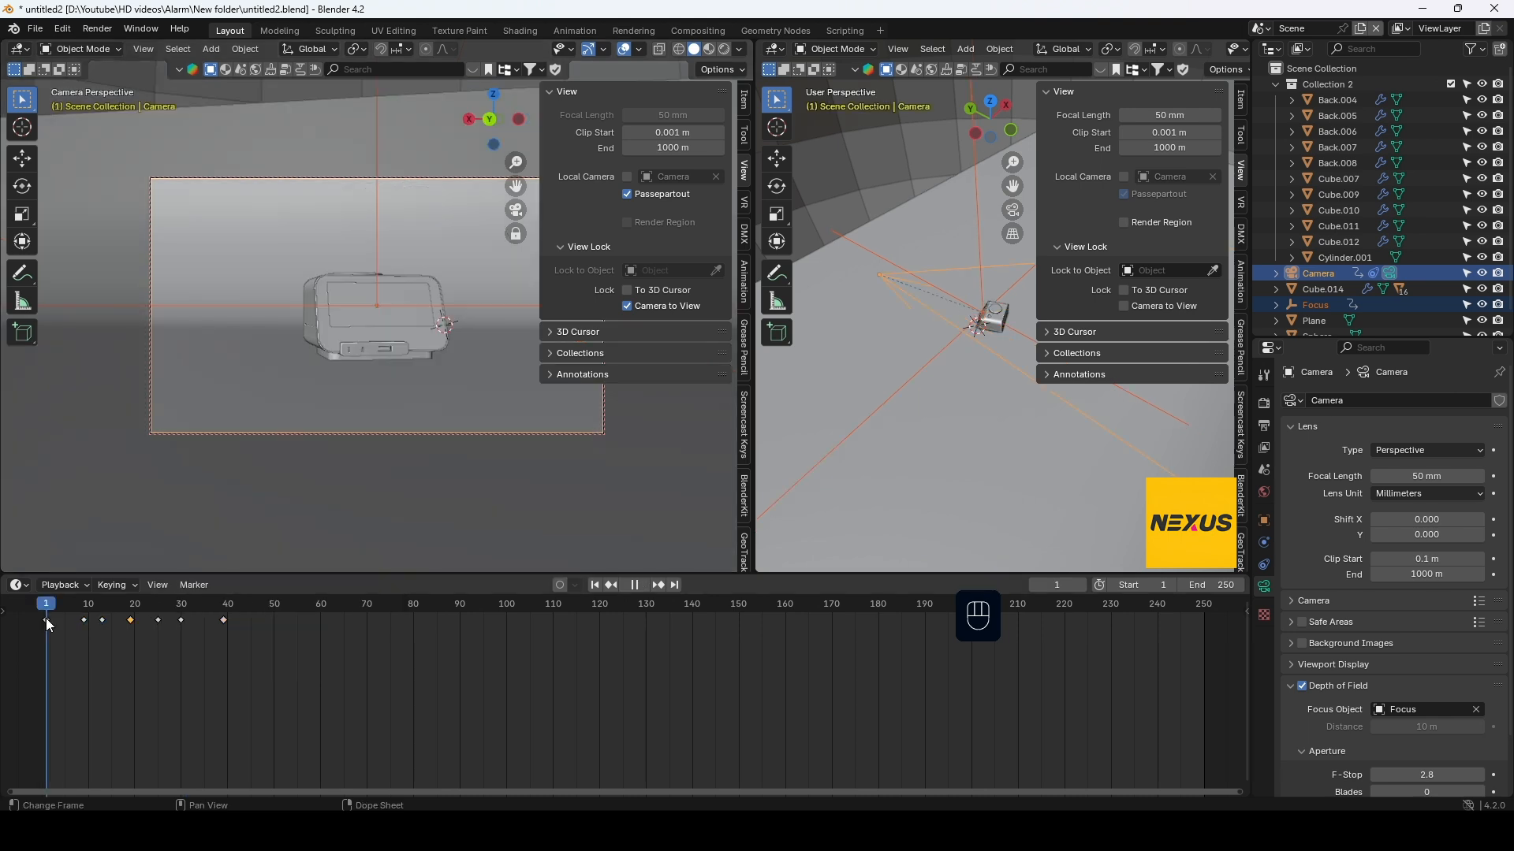
pyautogui.press('space')
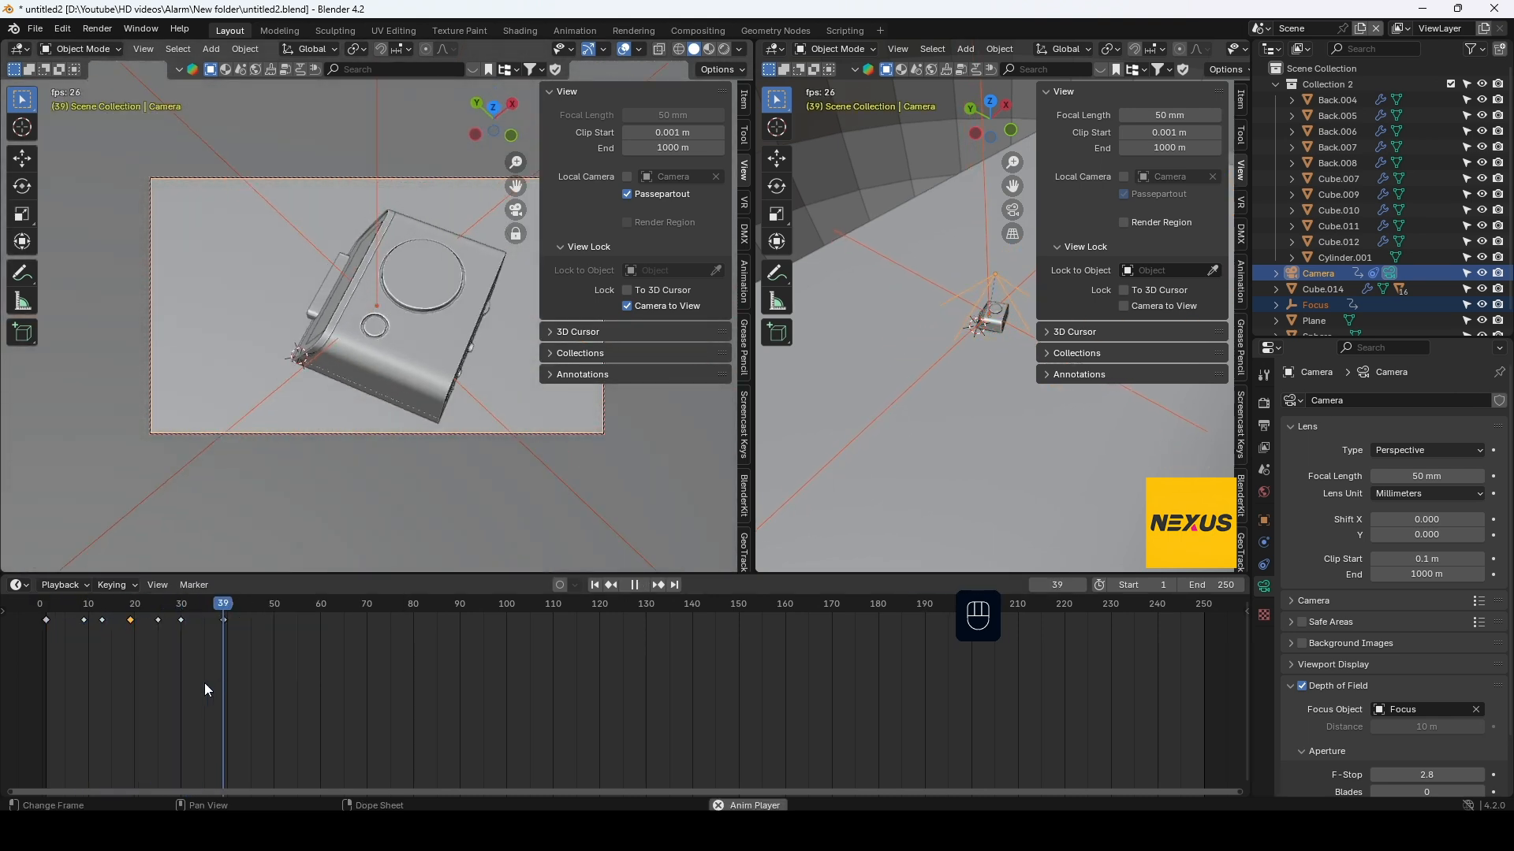
pyautogui.press('space')
# Shift all camera and Focus keyframes after frame 19 forward by 15 frames
pyautogui.moveTo(219, 612); pyautogui.dragTo(132, 617)
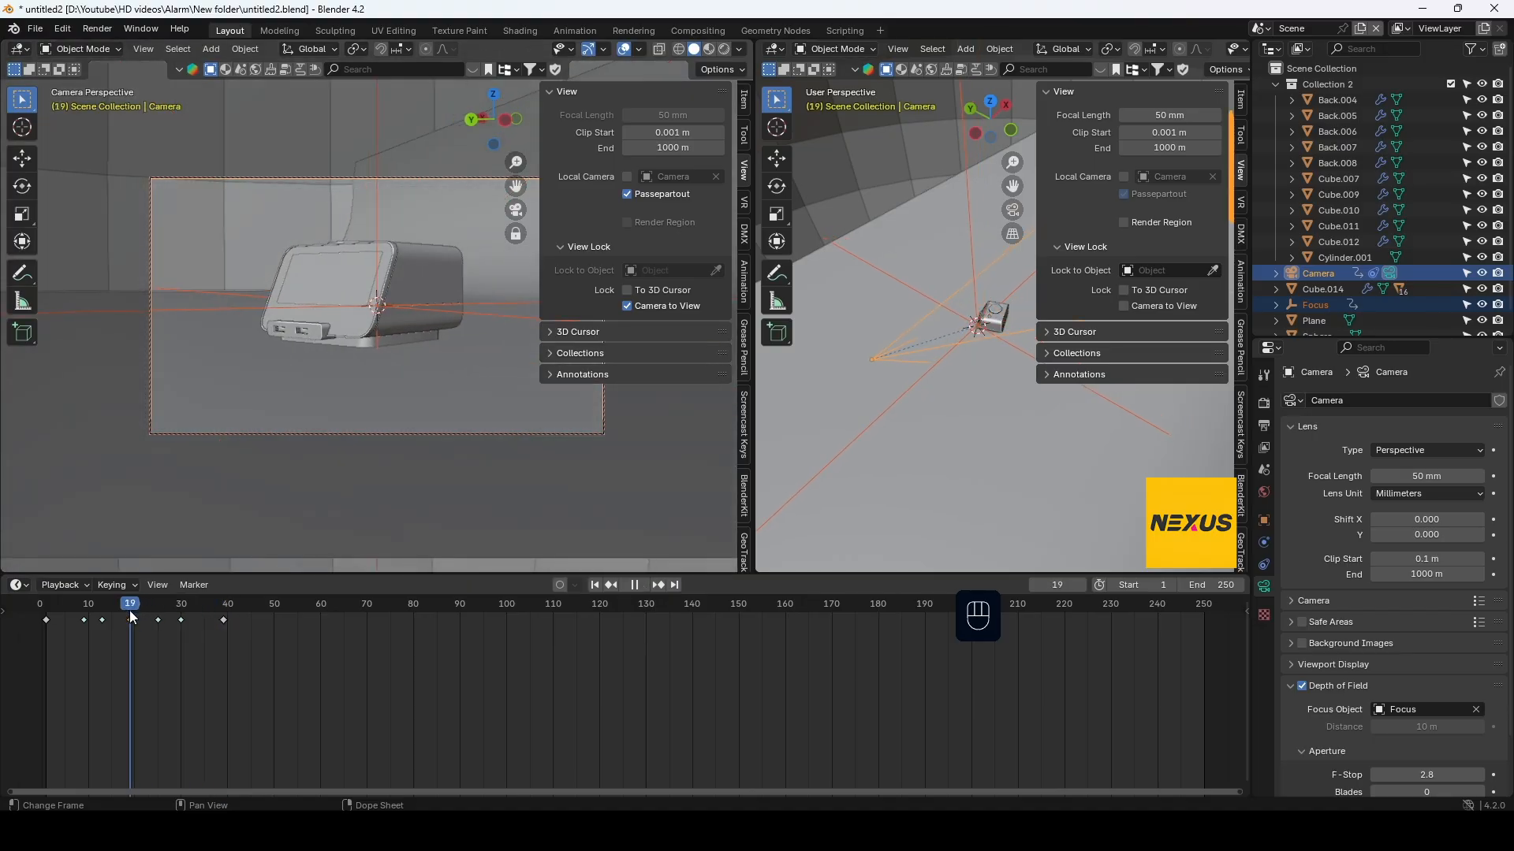
pyautogui.moveTo(264, 647); pyautogui.dragTo(230, 626)
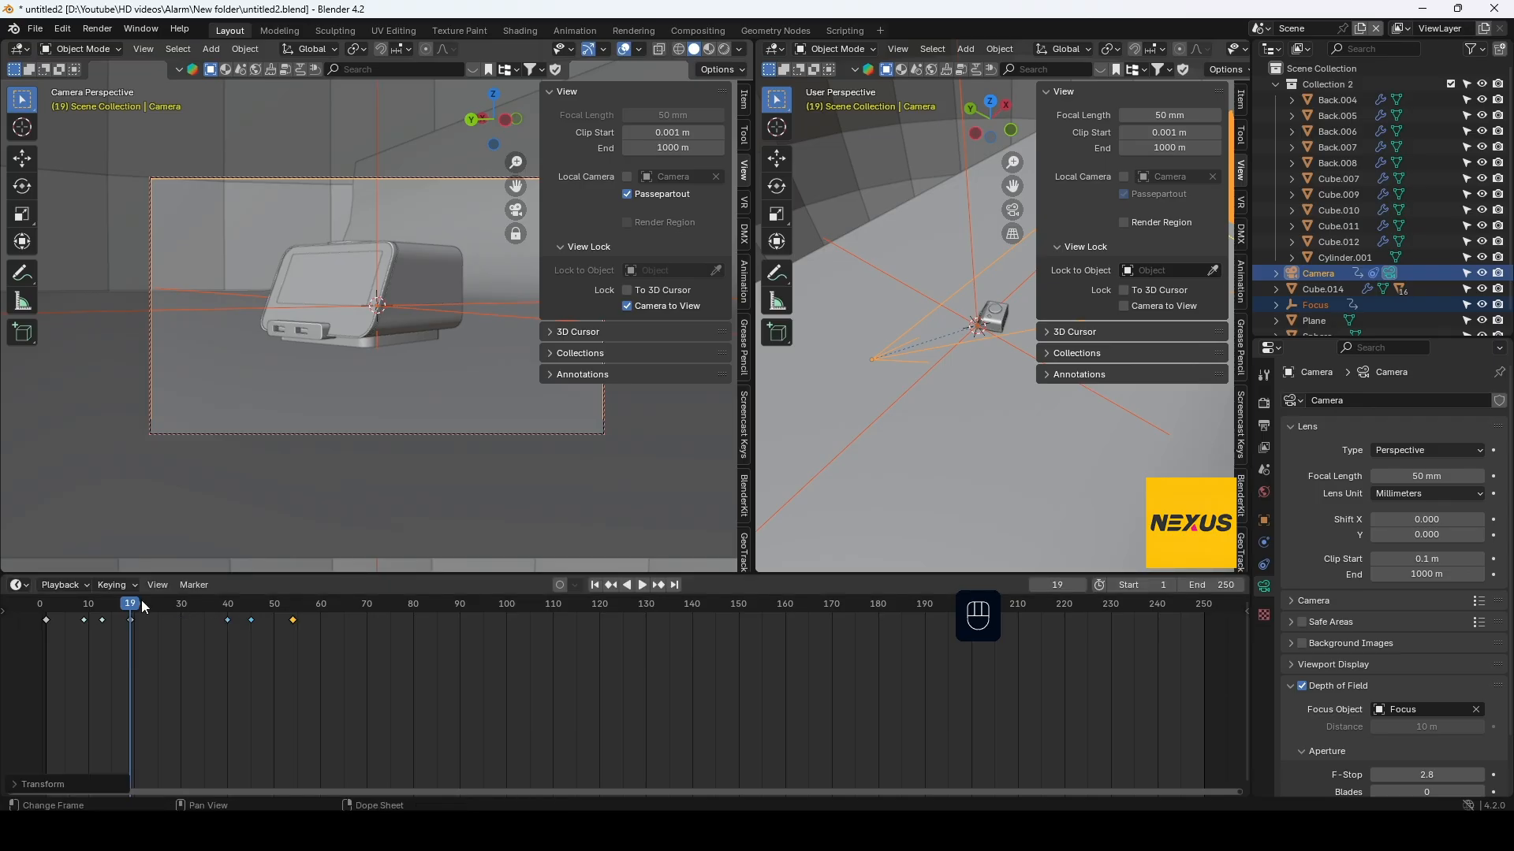
# Keyframe the camera and Focus locations at frame 28 and play the animation from frame 1
pyautogui.moveTo(132, 604); pyautogui.dragTo(172, 606)
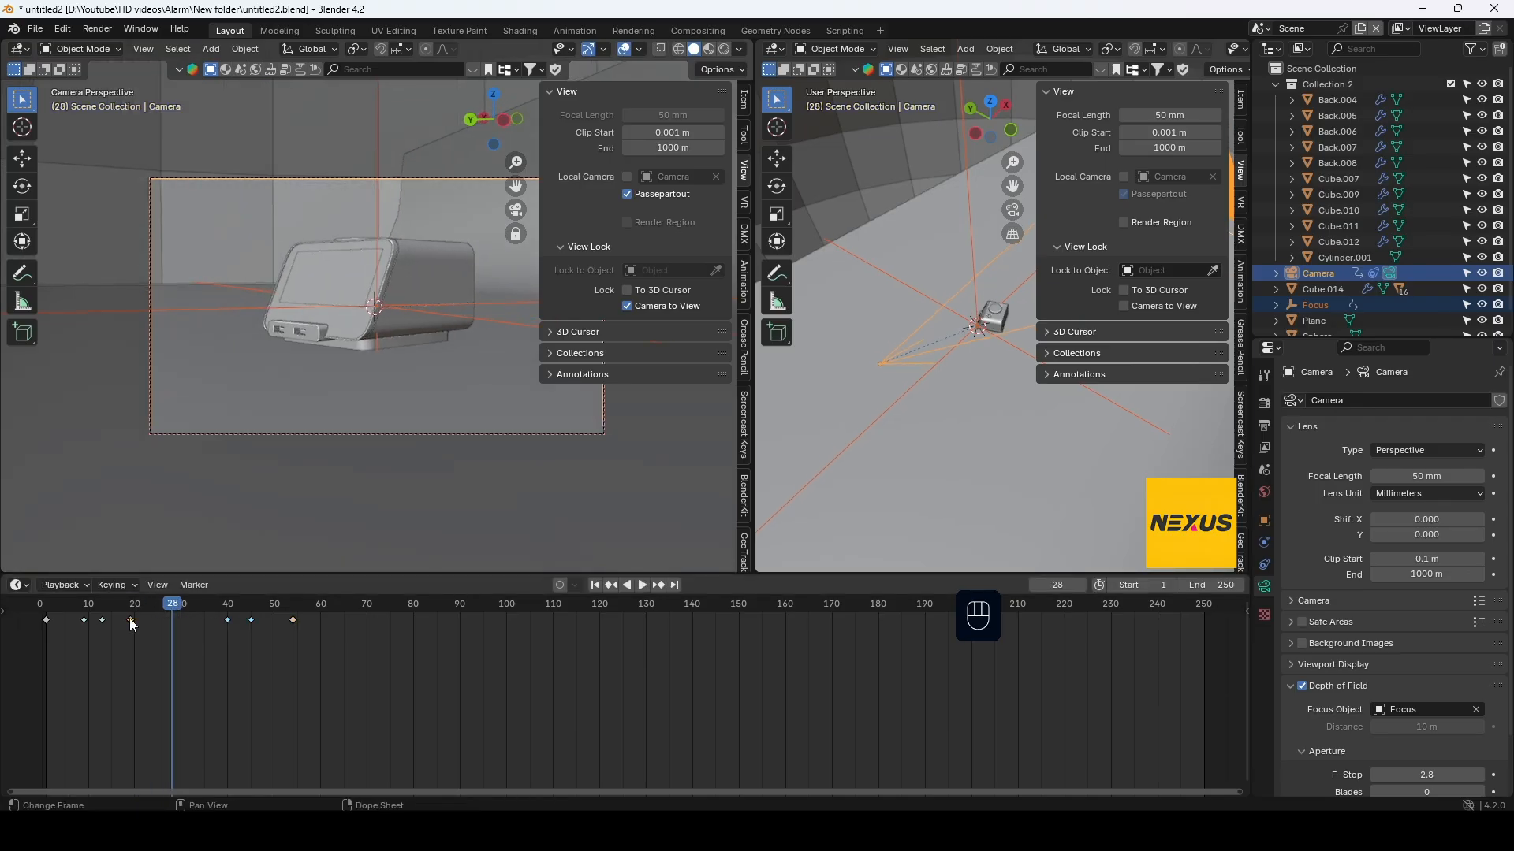
pyautogui.click(130, 620)
pyautogui.press('k')
pyautogui.click(410, 407)
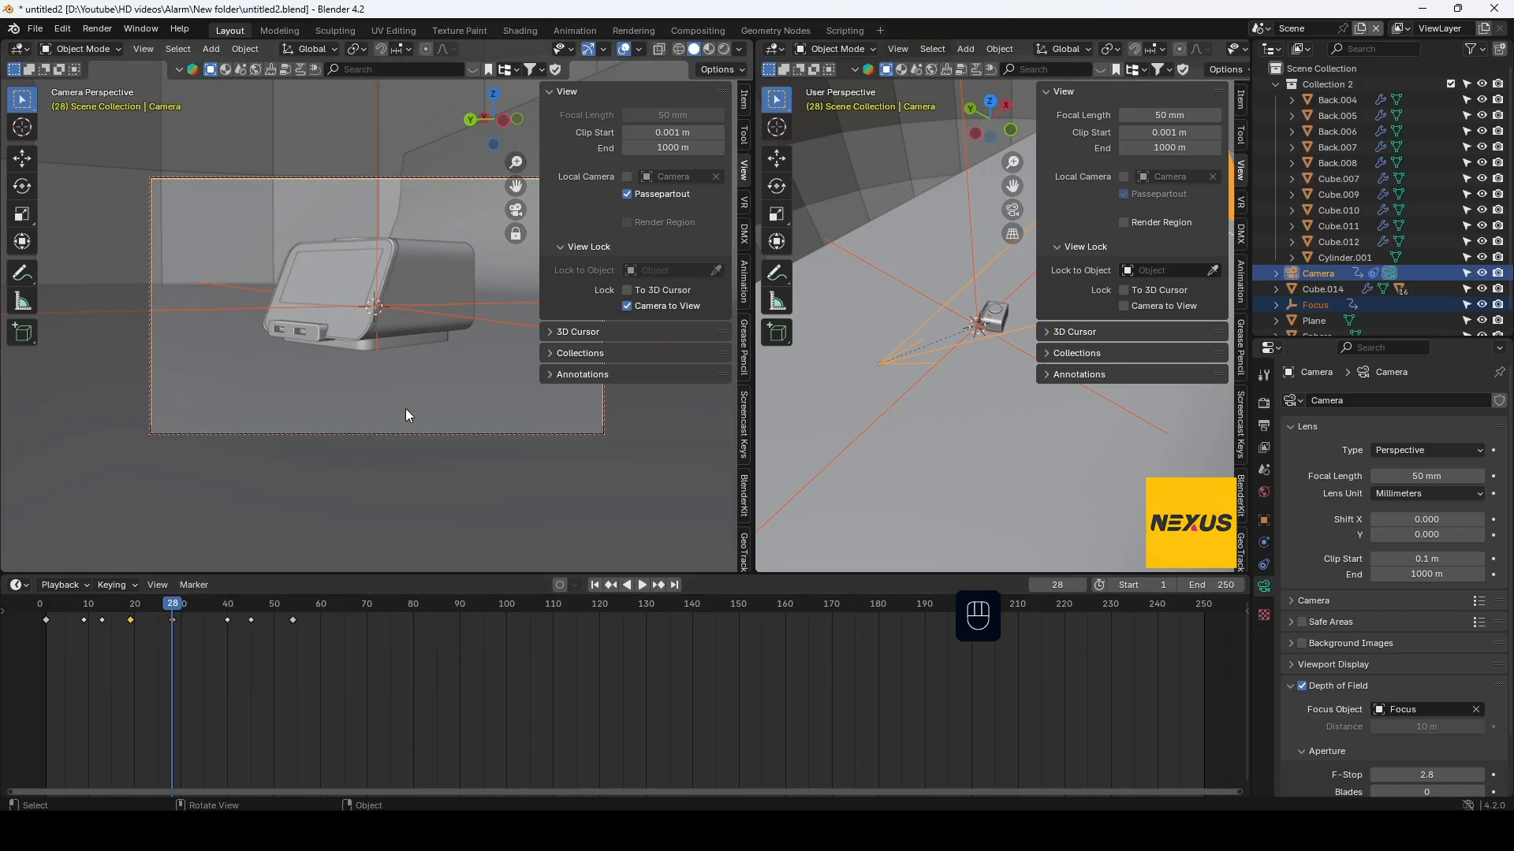
pyautogui.moveTo(172, 613); pyautogui.dragTo(45, 613)
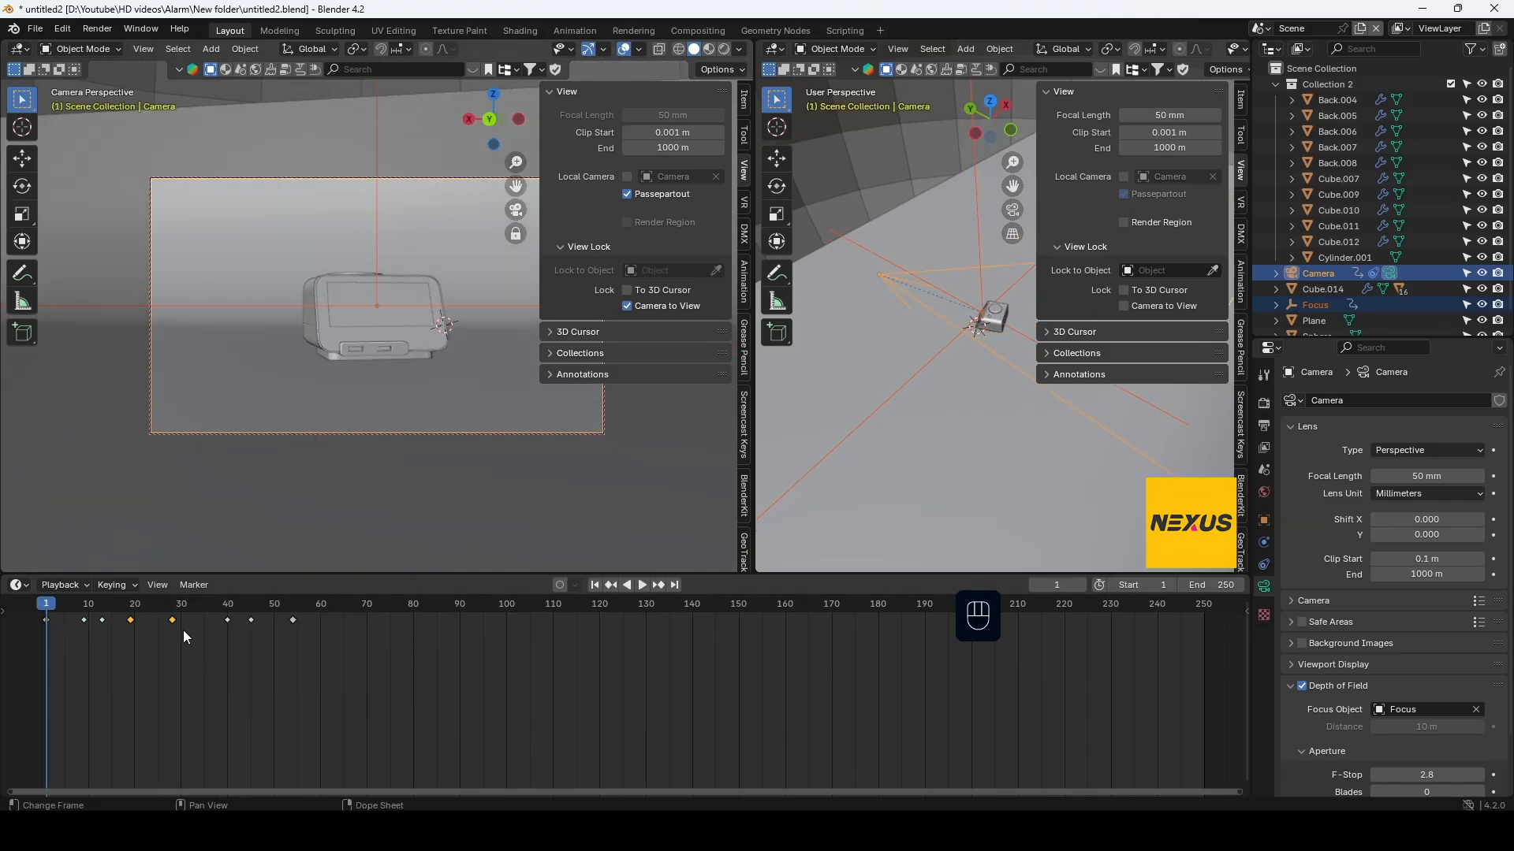
pyautogui.press('space')
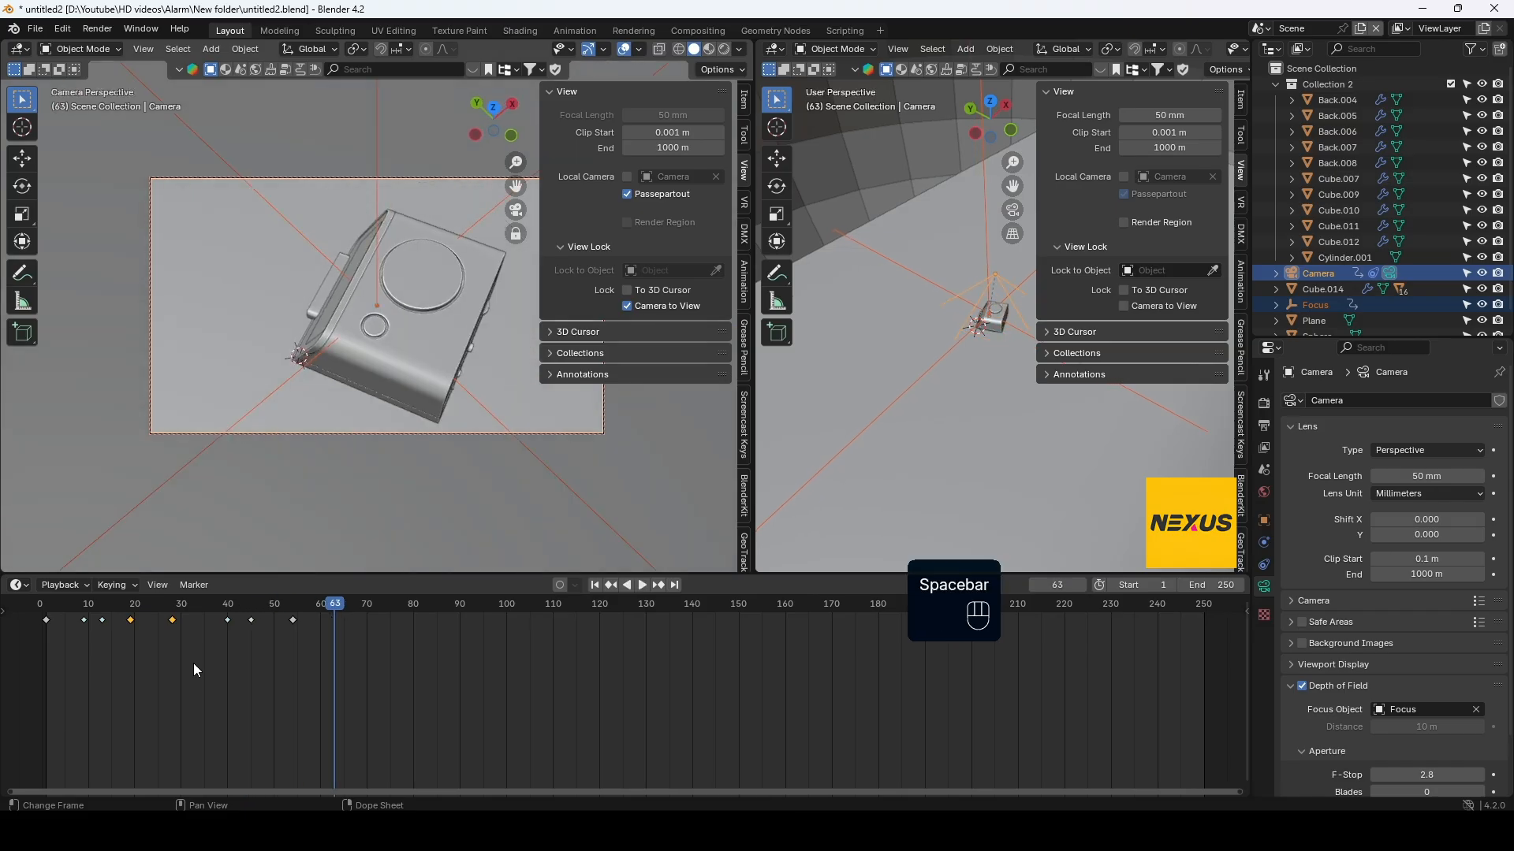
# Go to frame 80 and snap the 3D cursor to the small Back.006 part on the clock's rear
pyautogui.moveTo(335, 613); pyautogui.dragTo(413, 613)
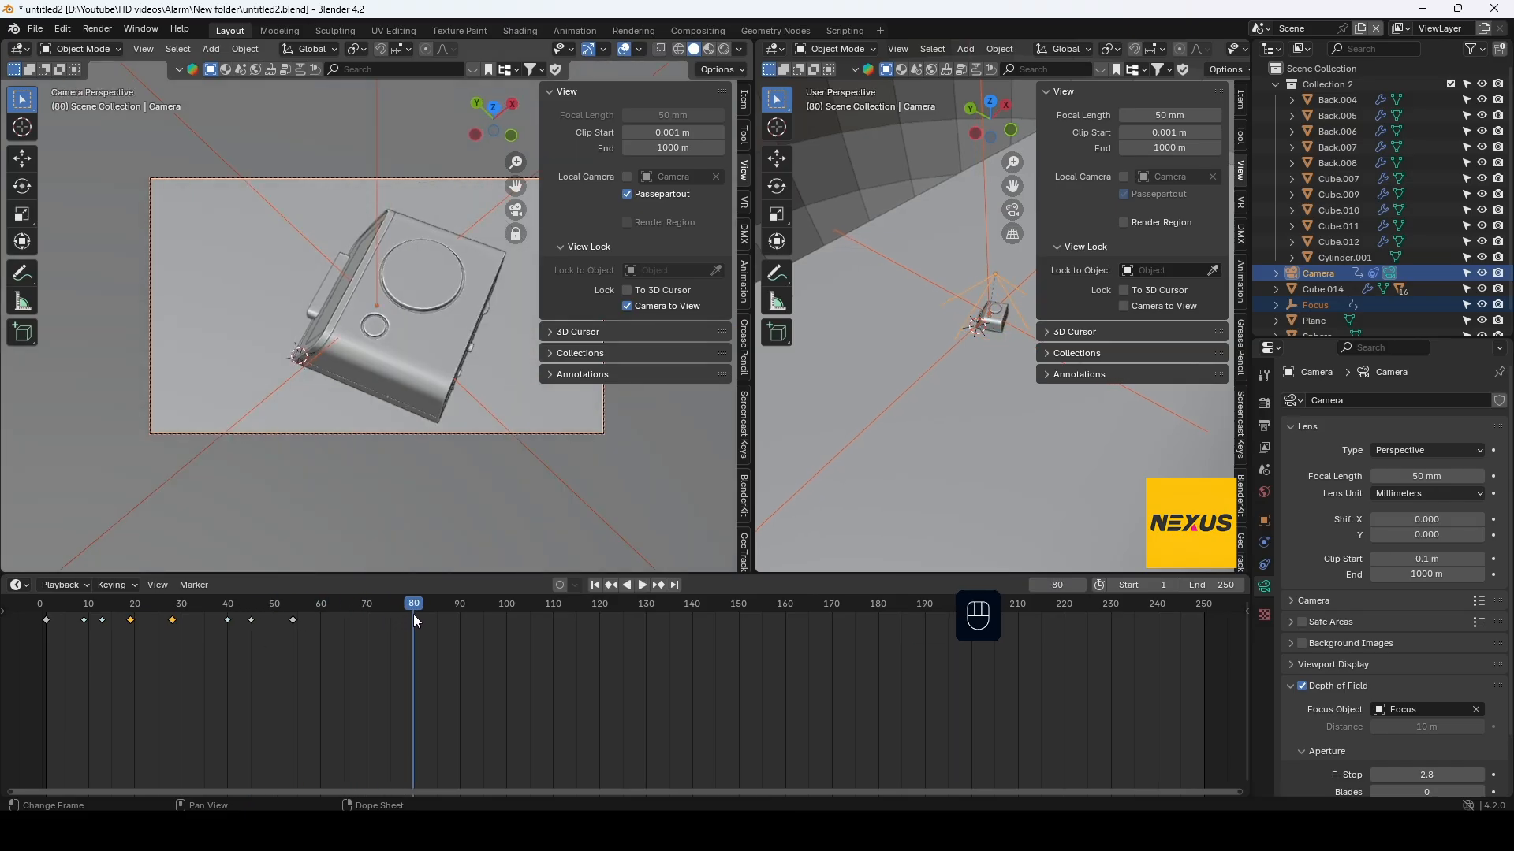
pyautogui.click(1320, 305)
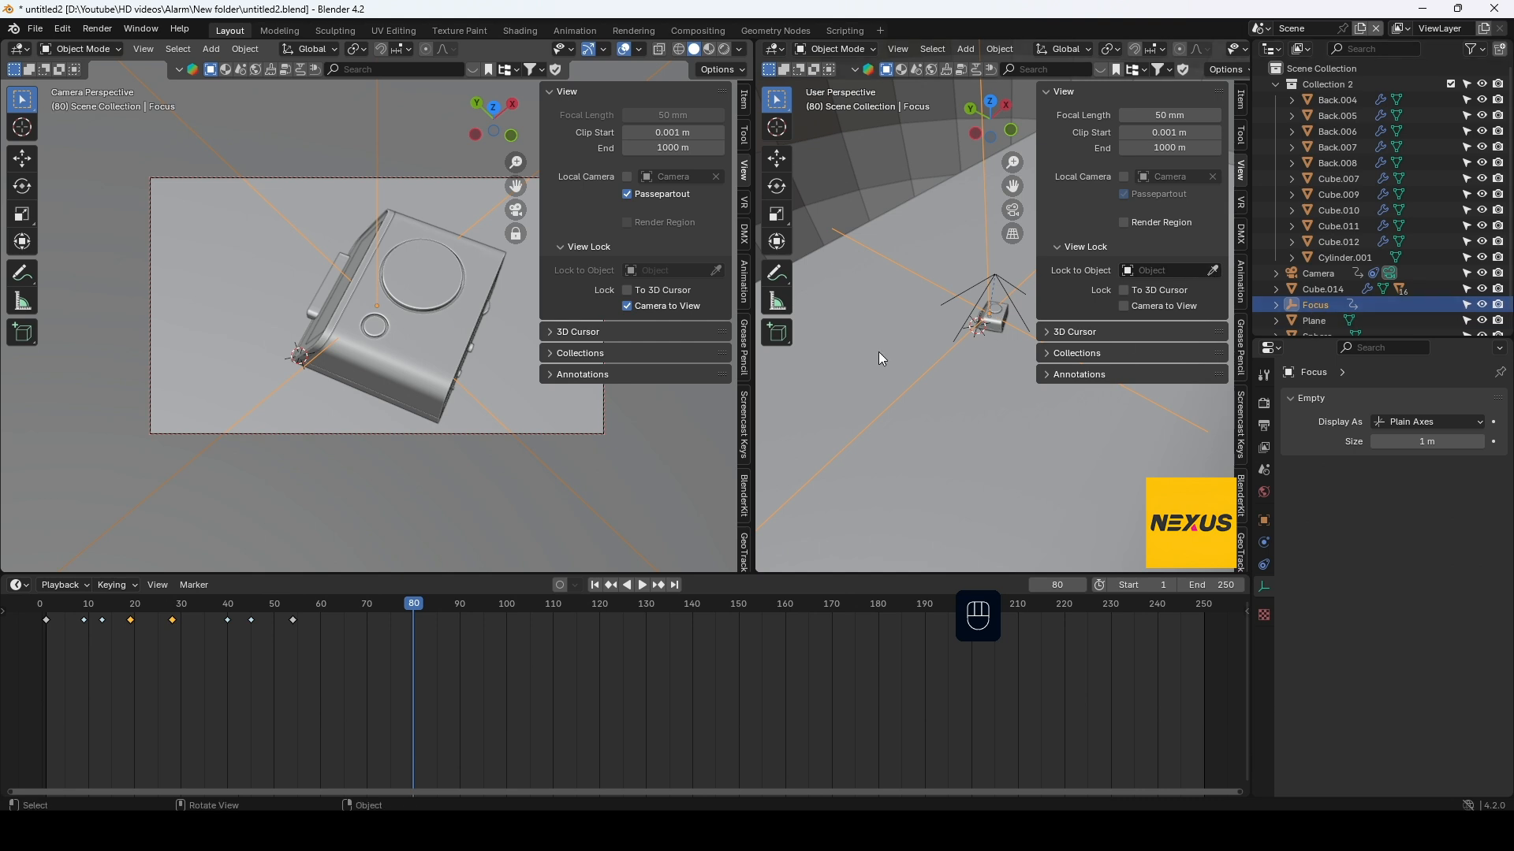
pyautogui.moveTo(992, 373); pyautogui.dragTo(908, 364, button='middle')
pyautogui.scroll(7, 1006, 357)
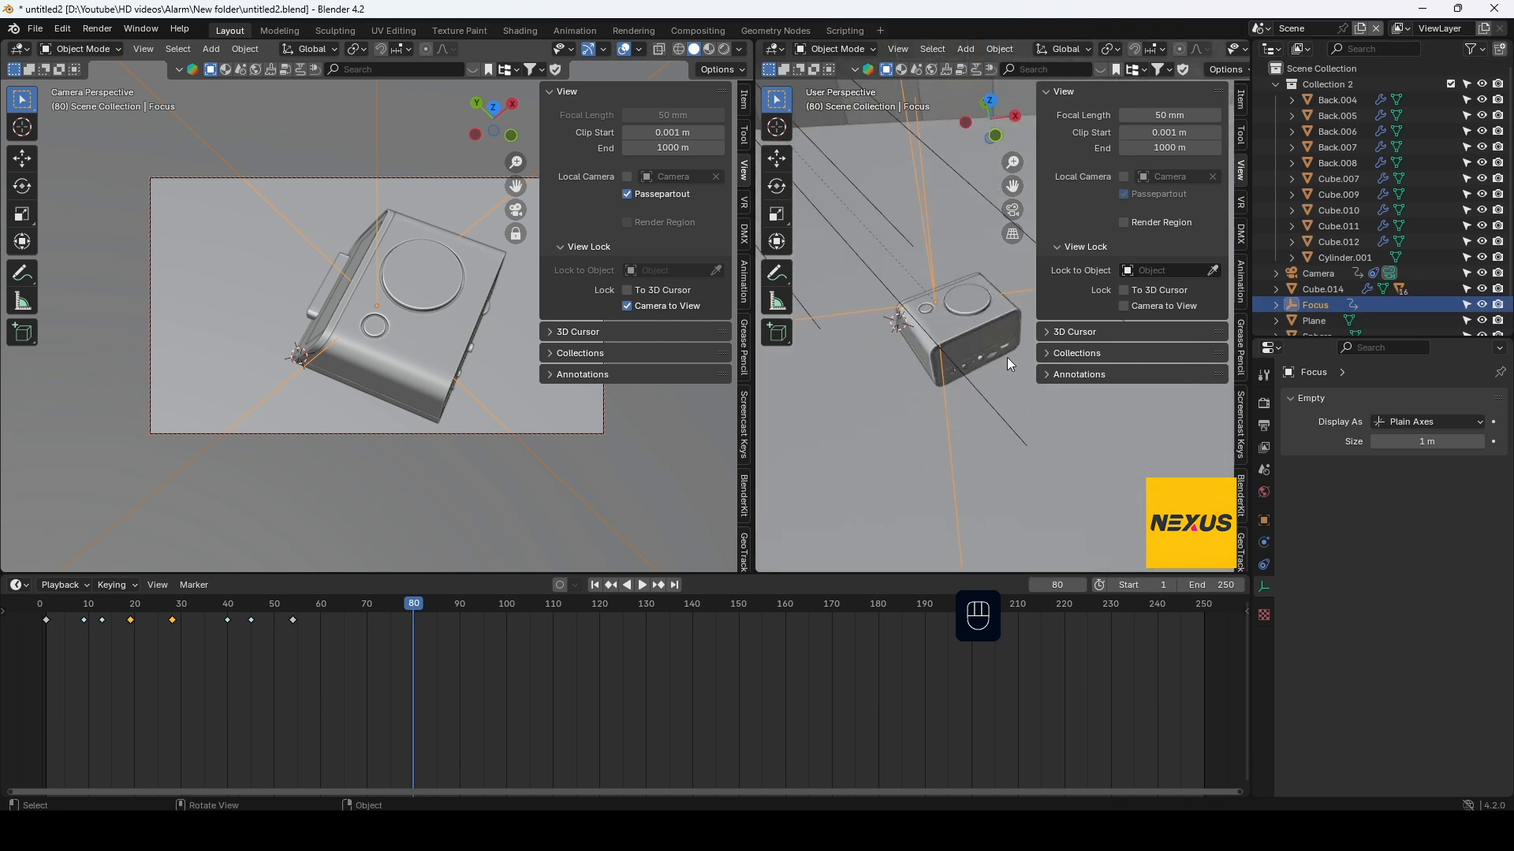
pyautogui.click(943, 383)
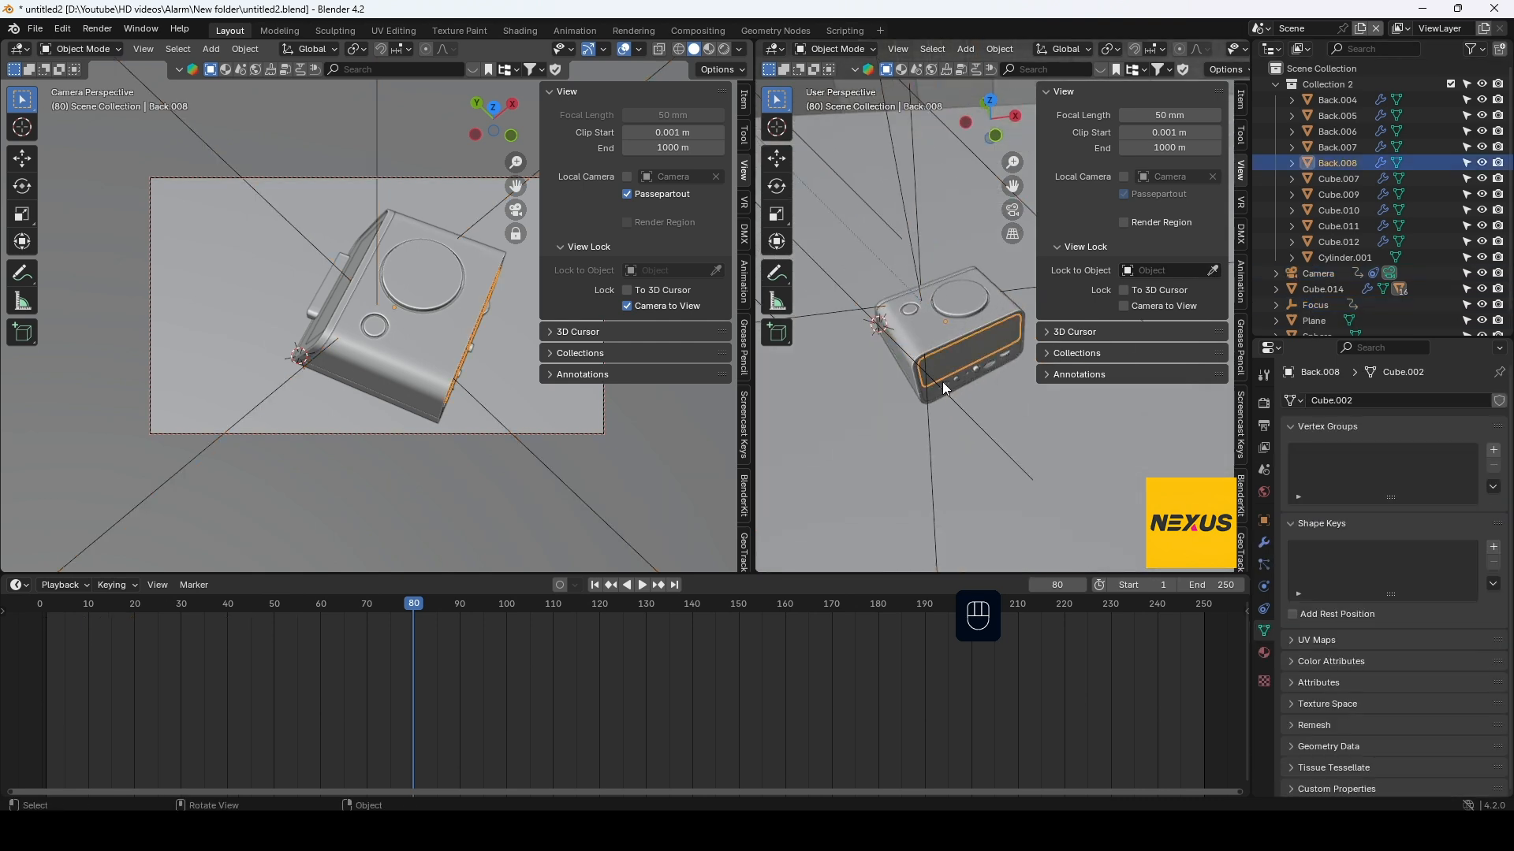
pyautogui.click(942, 384)
pyautogui.click(944, 385)
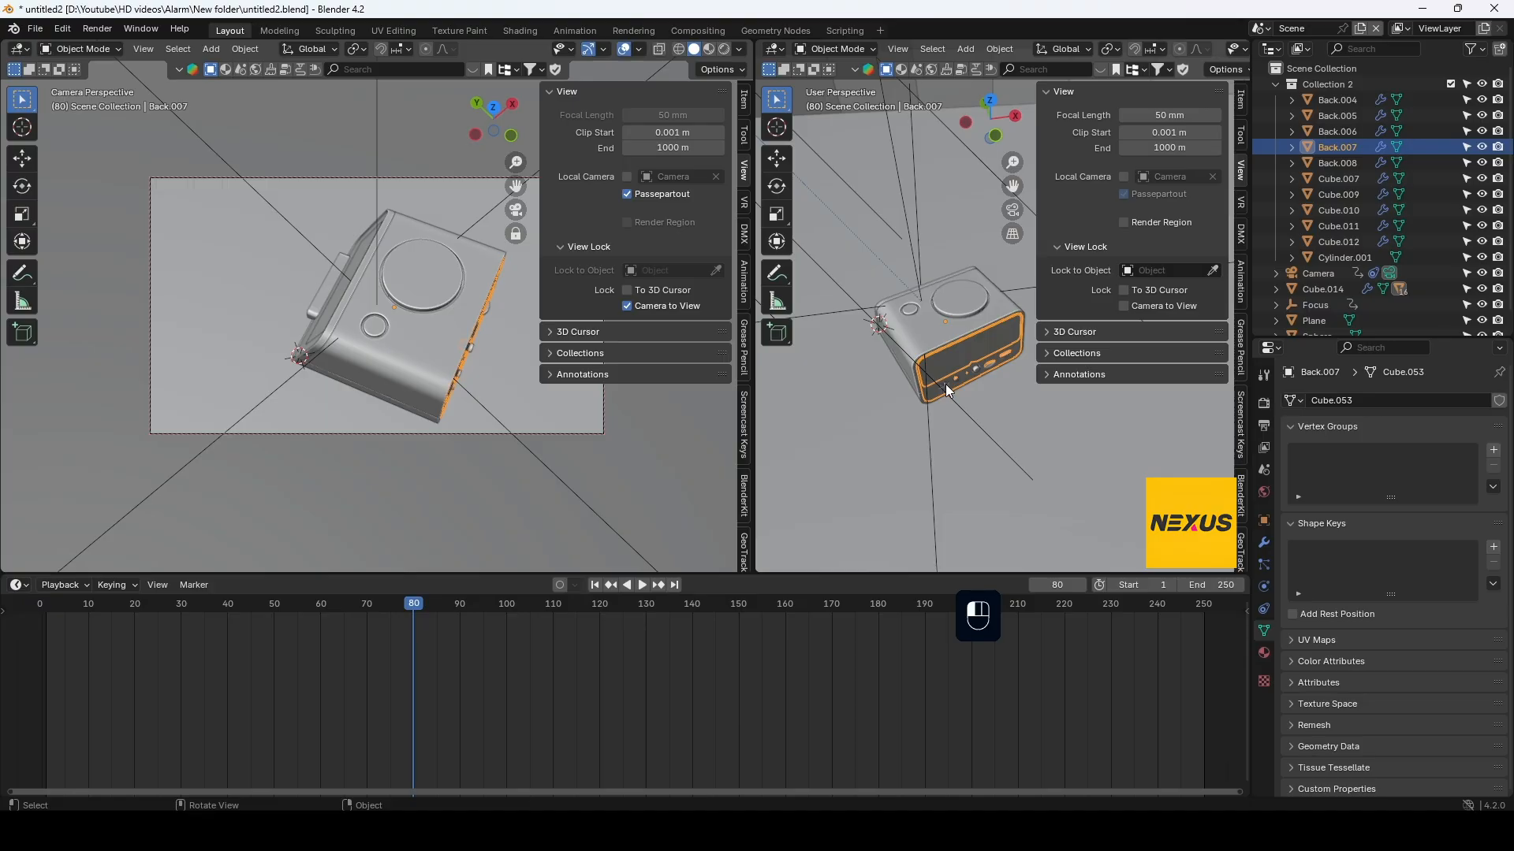
pyautogui.hotkey('shift', 's')
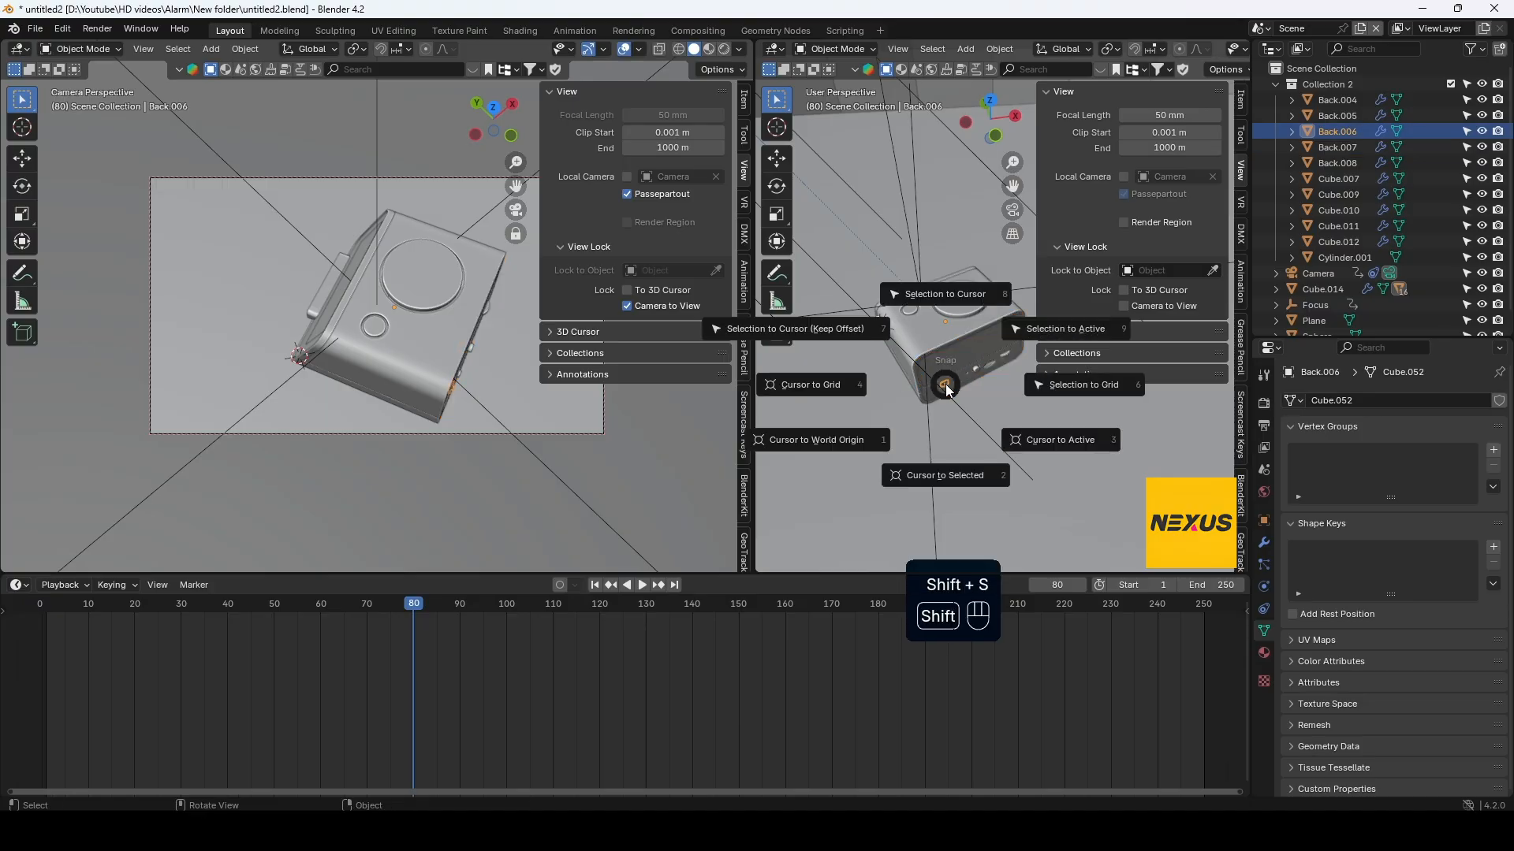
pyautogui.click(952, 475)
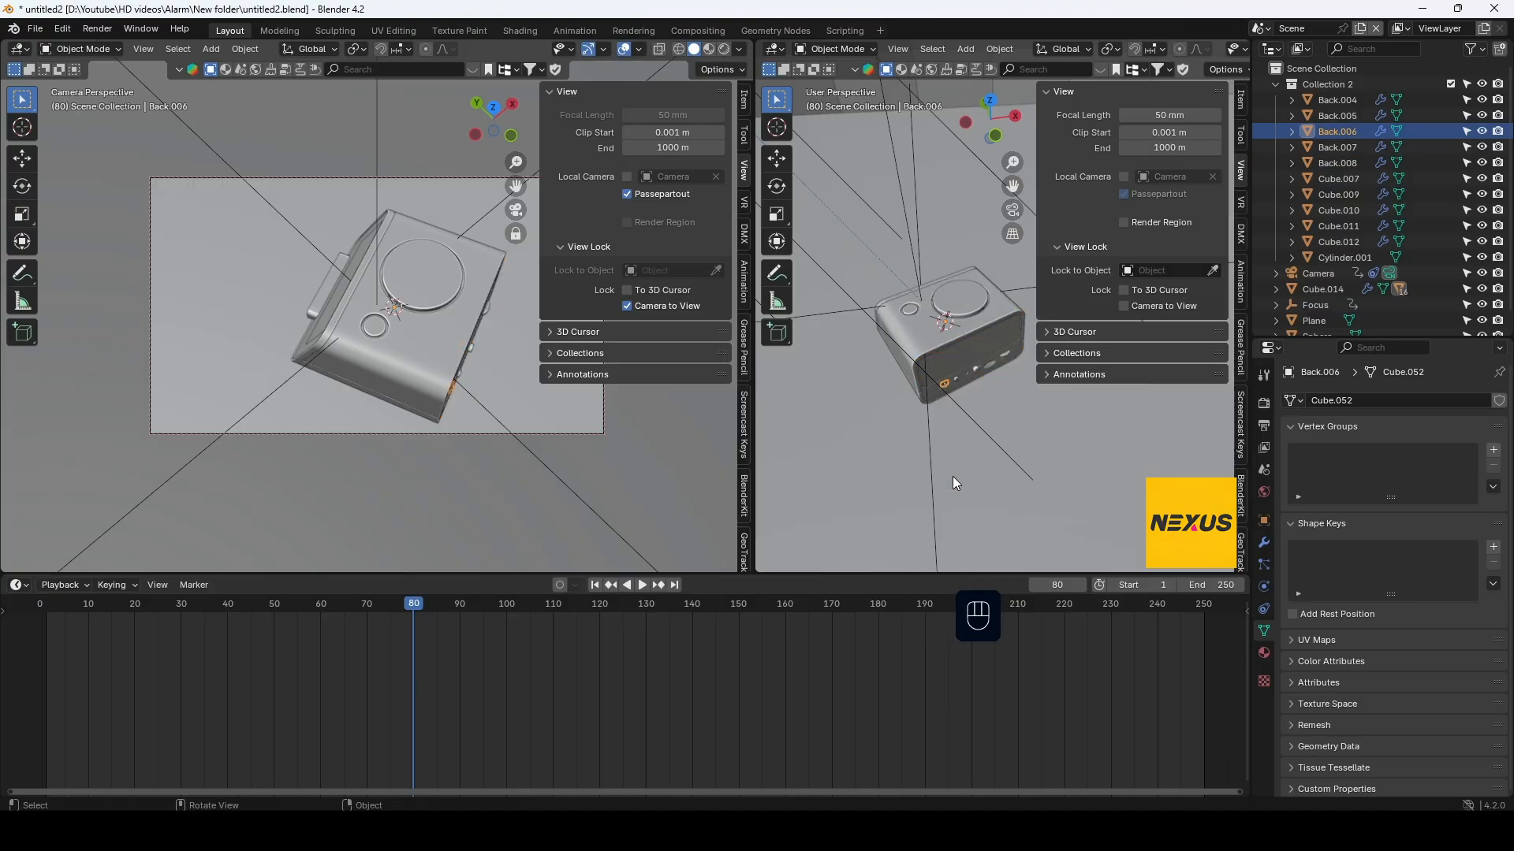
# Snap the Focus empty to the 3D cursor at frame 80
pyautogui.click(1316, 305)
pyautogui.hotkey('shift', 's')
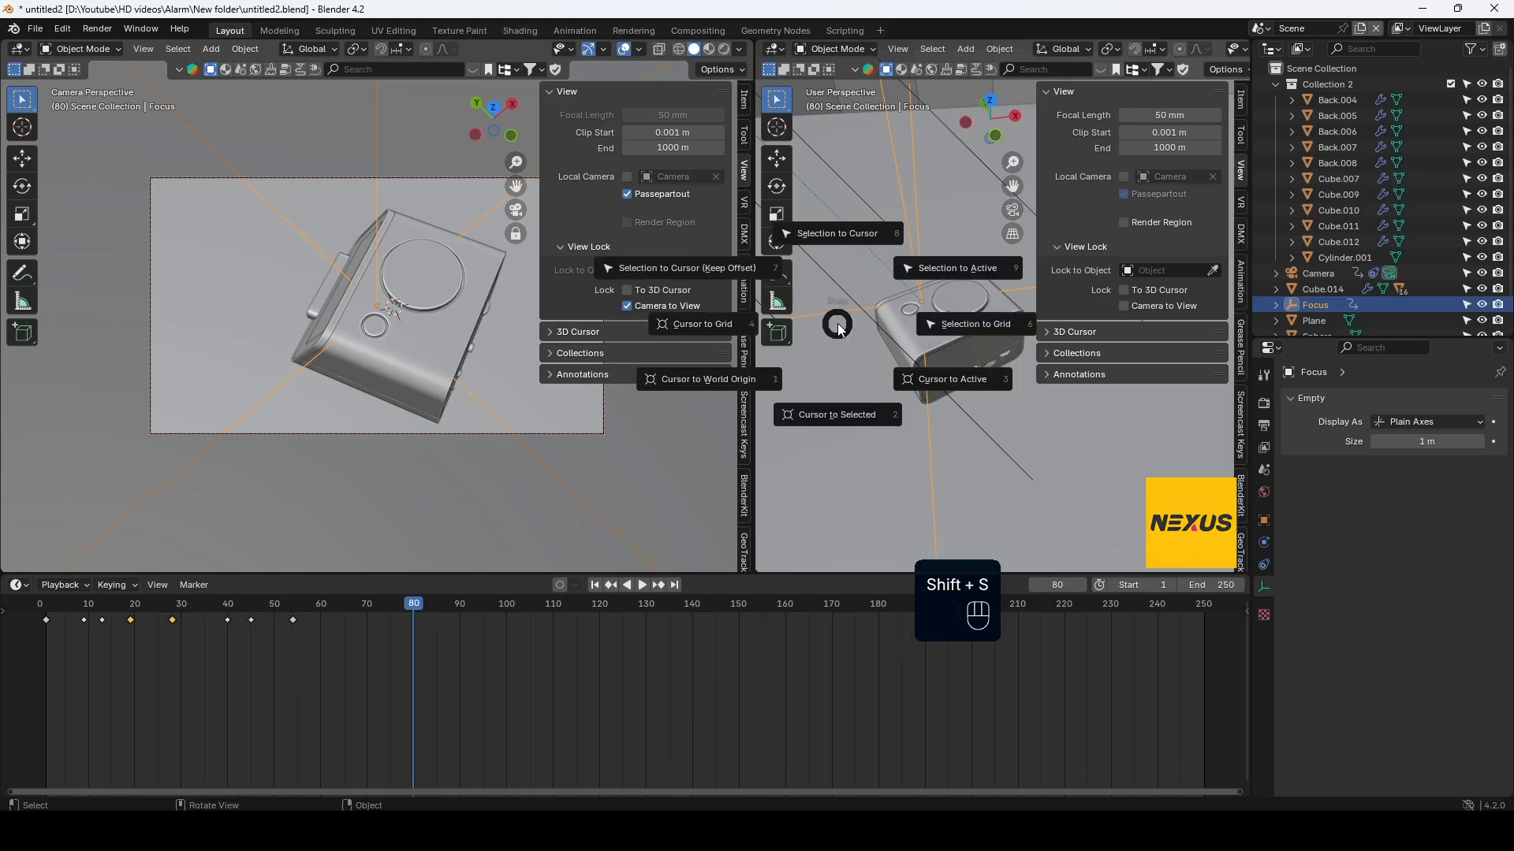
pyautogui.click(824, 234)
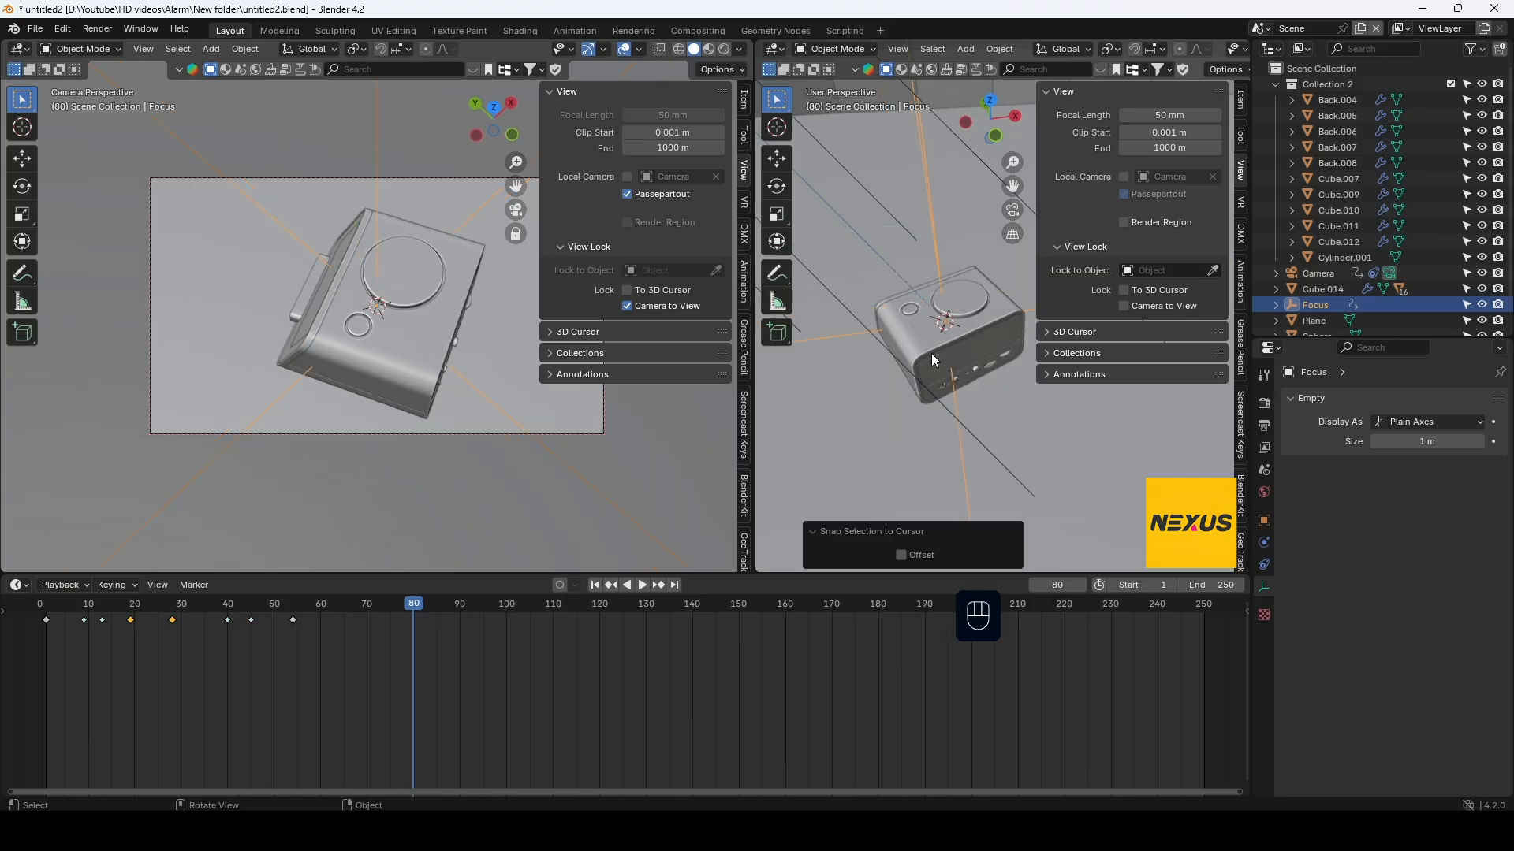
# Move the Focus empty about -0.078 m along Y and keyframe its location at frame 80
pyautogui.press('g')
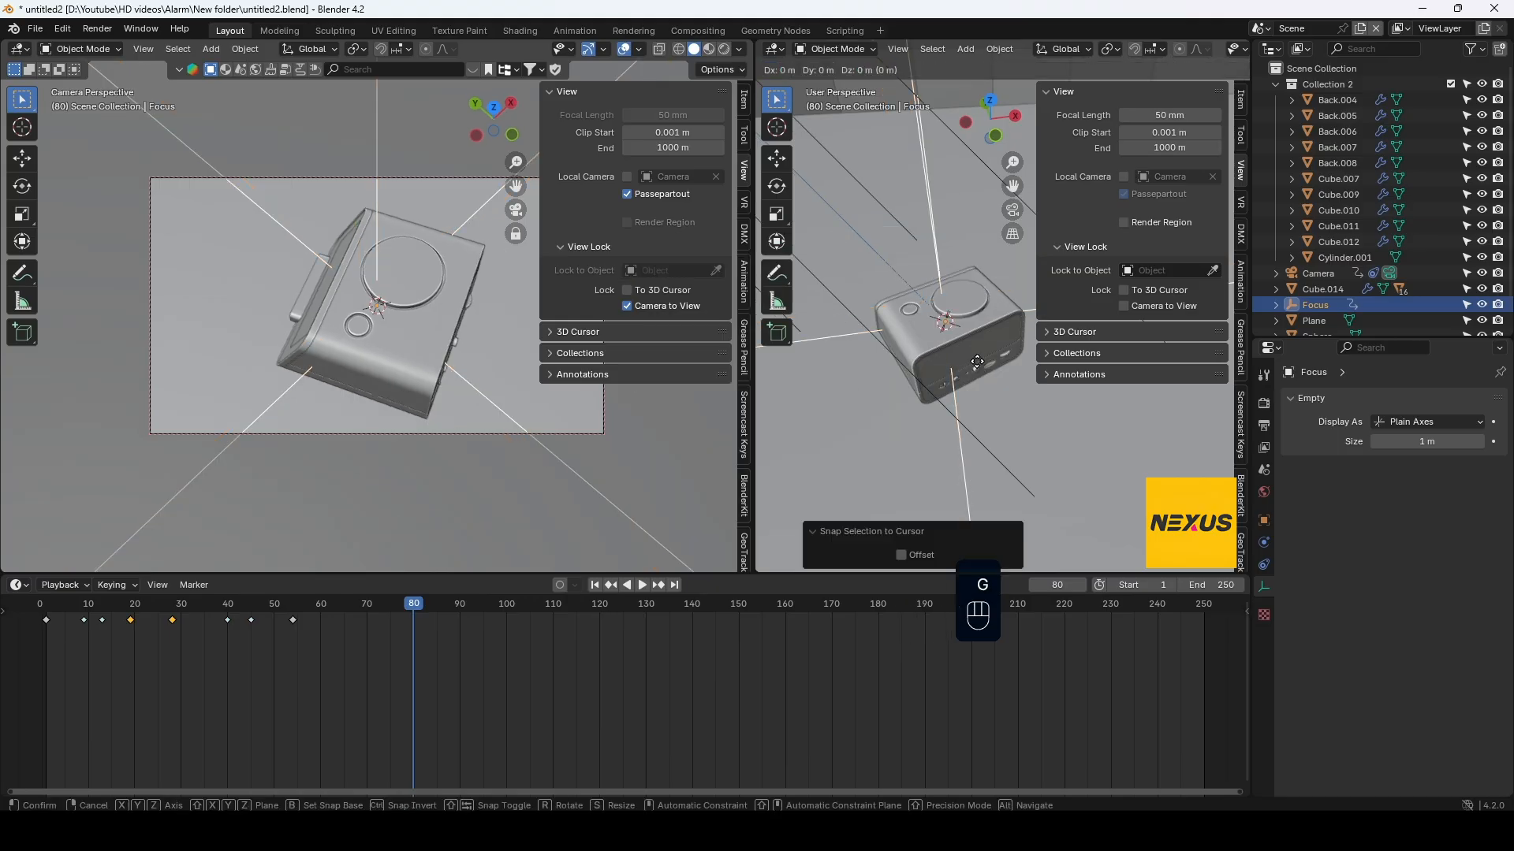
pyautogui.press('y')
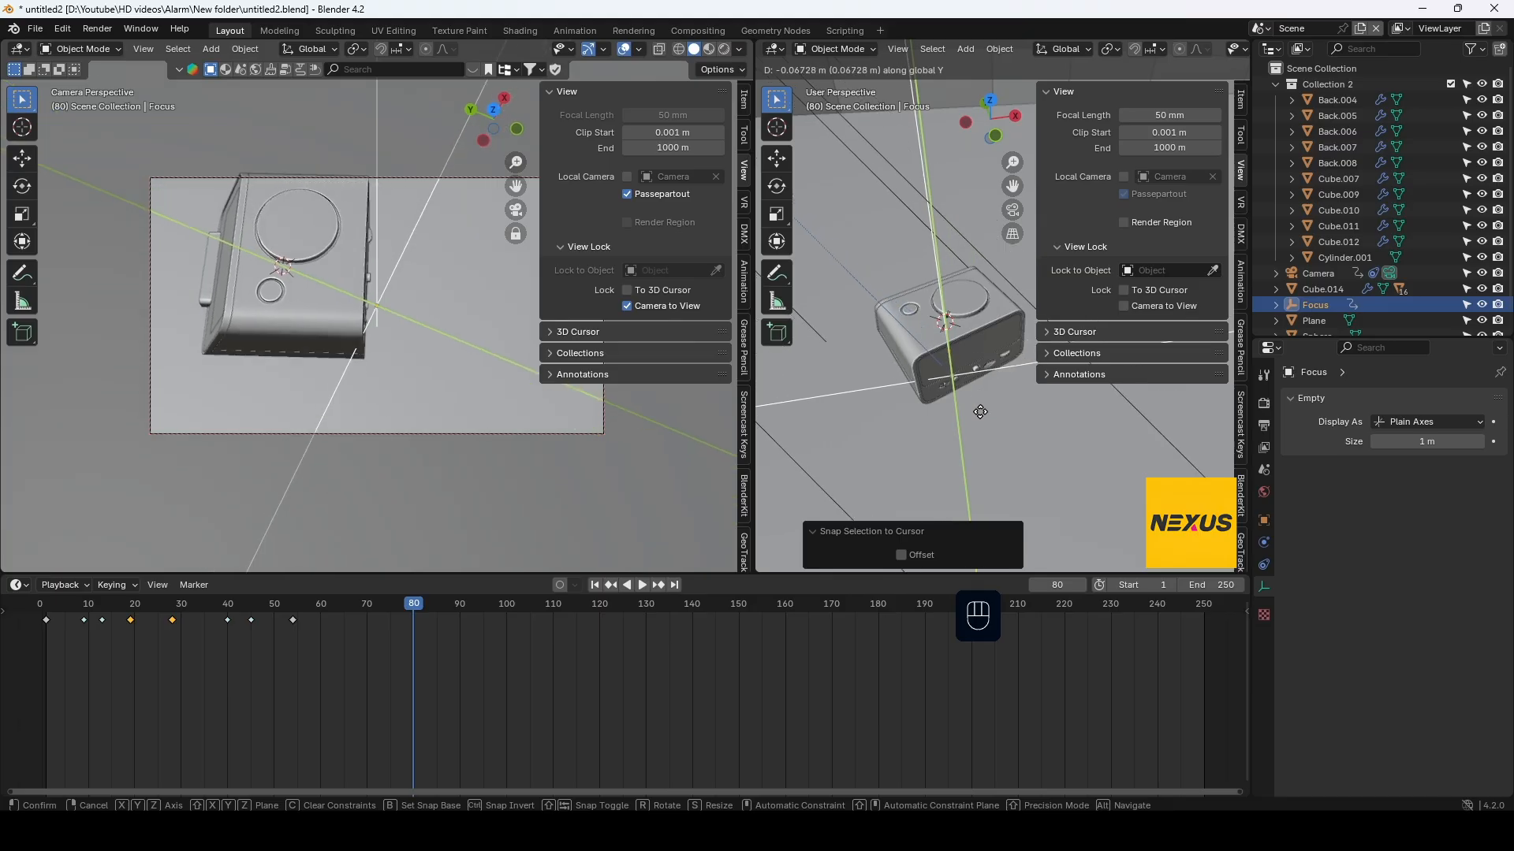
pyautogui.click(985, 424)
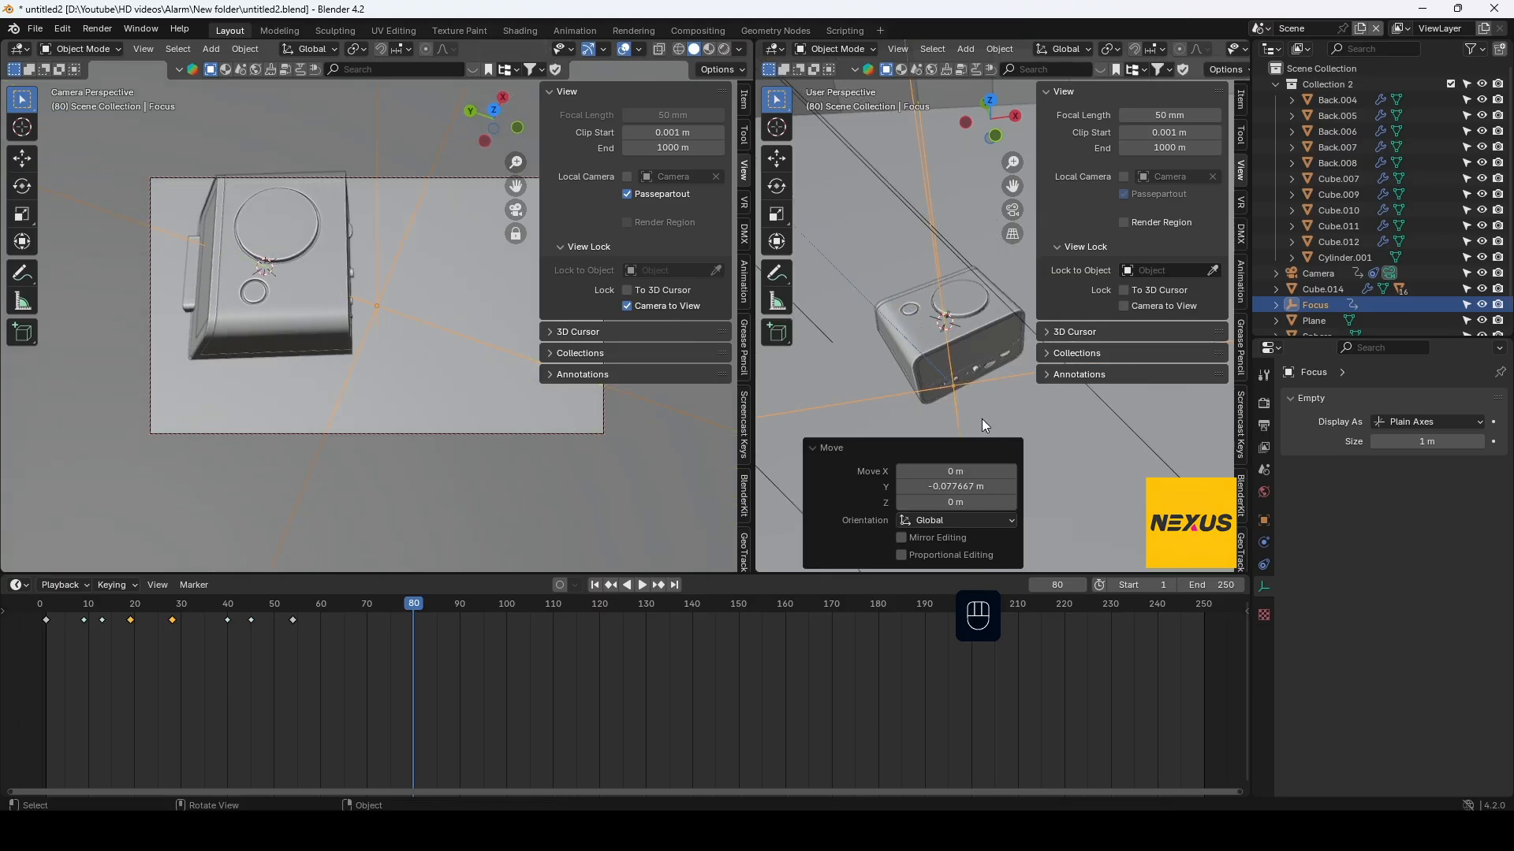
pyautogui.press('k')
pyautogui.click(981, 413)
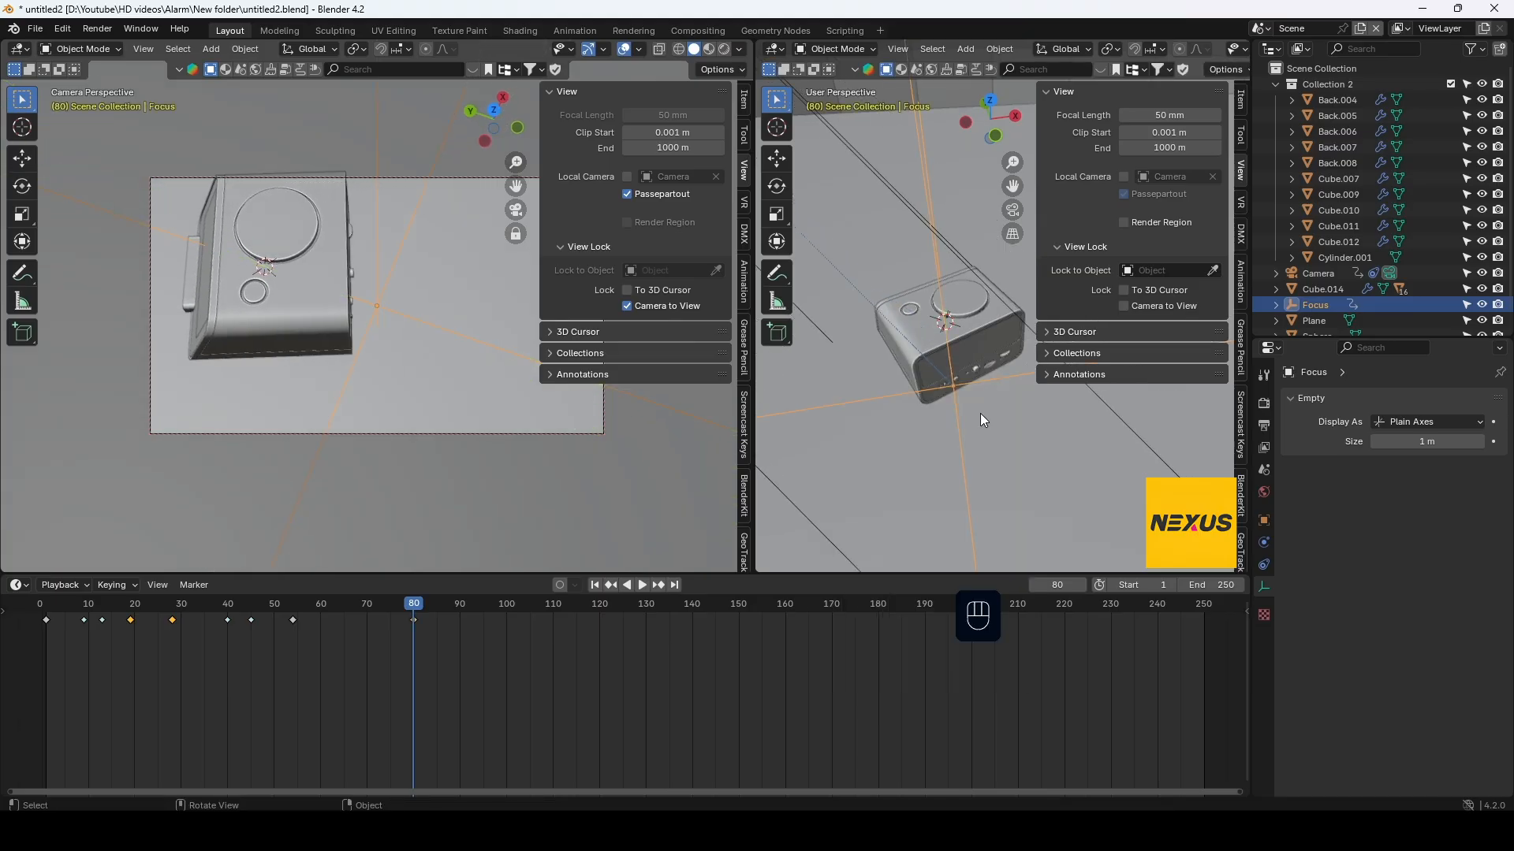
# Move the camera about 0.394 m along its local X axis to face the clock's rear at frame 80
pyautogui.click(1322, 273)
pyautogui.scroll(-3, 943, 367)
pyautogui.press('g')
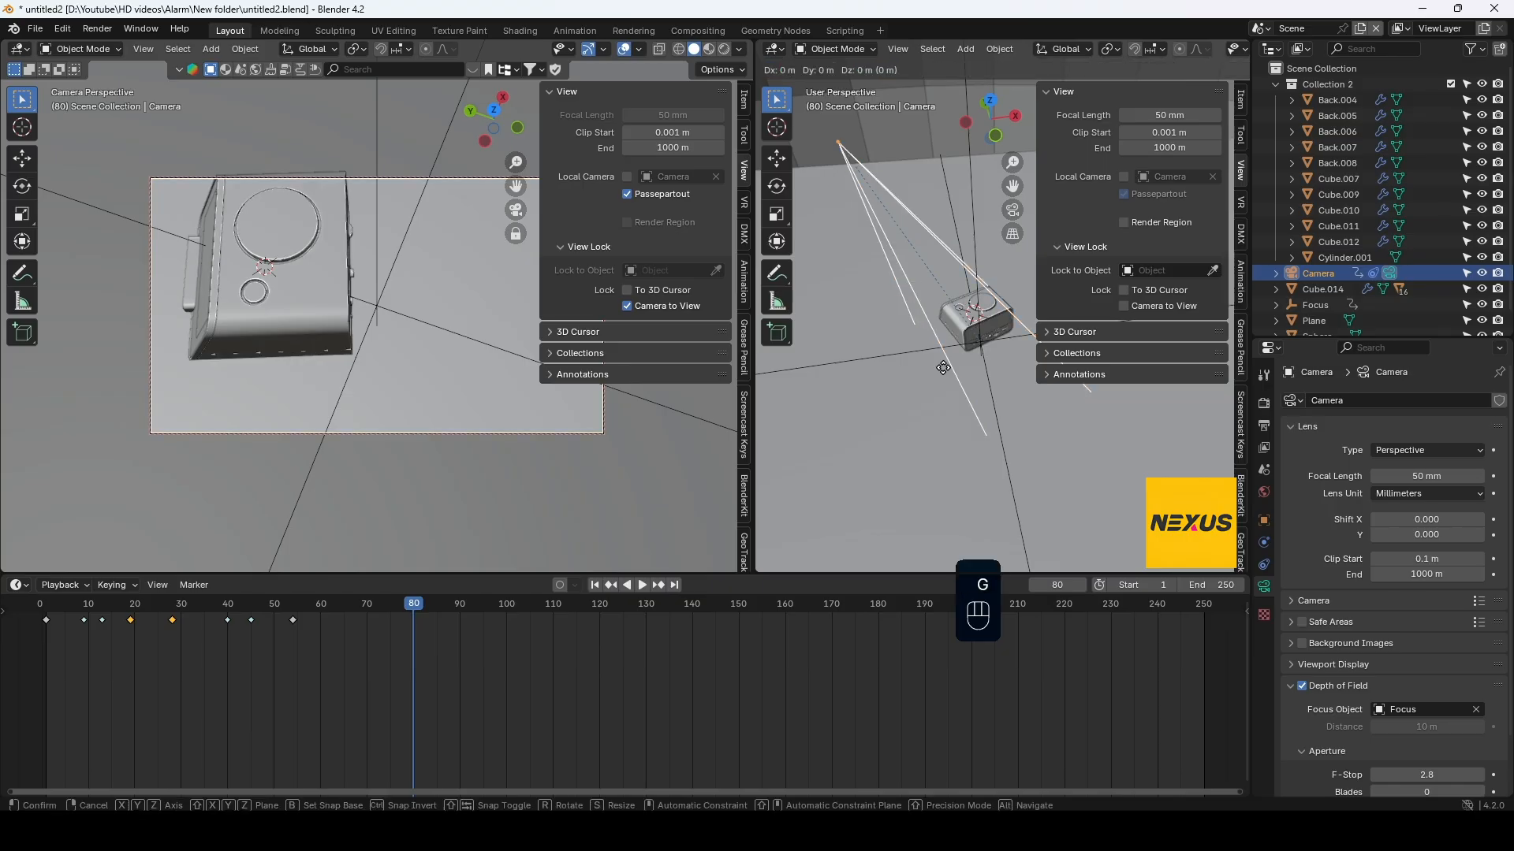
pyautogui.press('y')
pyautogui.press('x')
pyautogui.press('x')
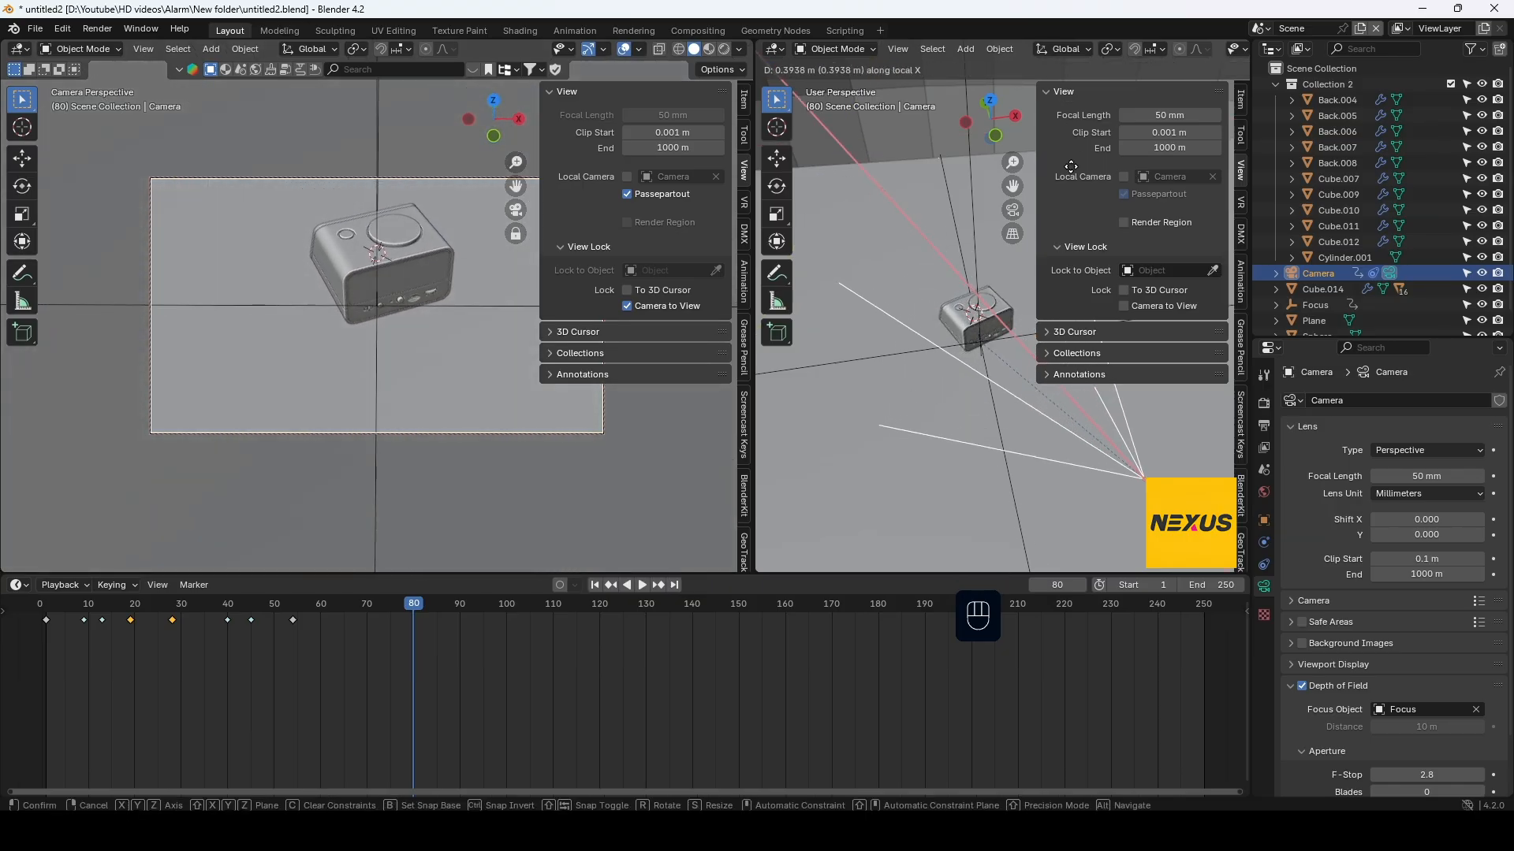
pyautogui.click(1066, 137)
# Lower the camera about 0.211 m in Z and move it about 0.099 m along Y at frame 80
pyautogui.press('g')
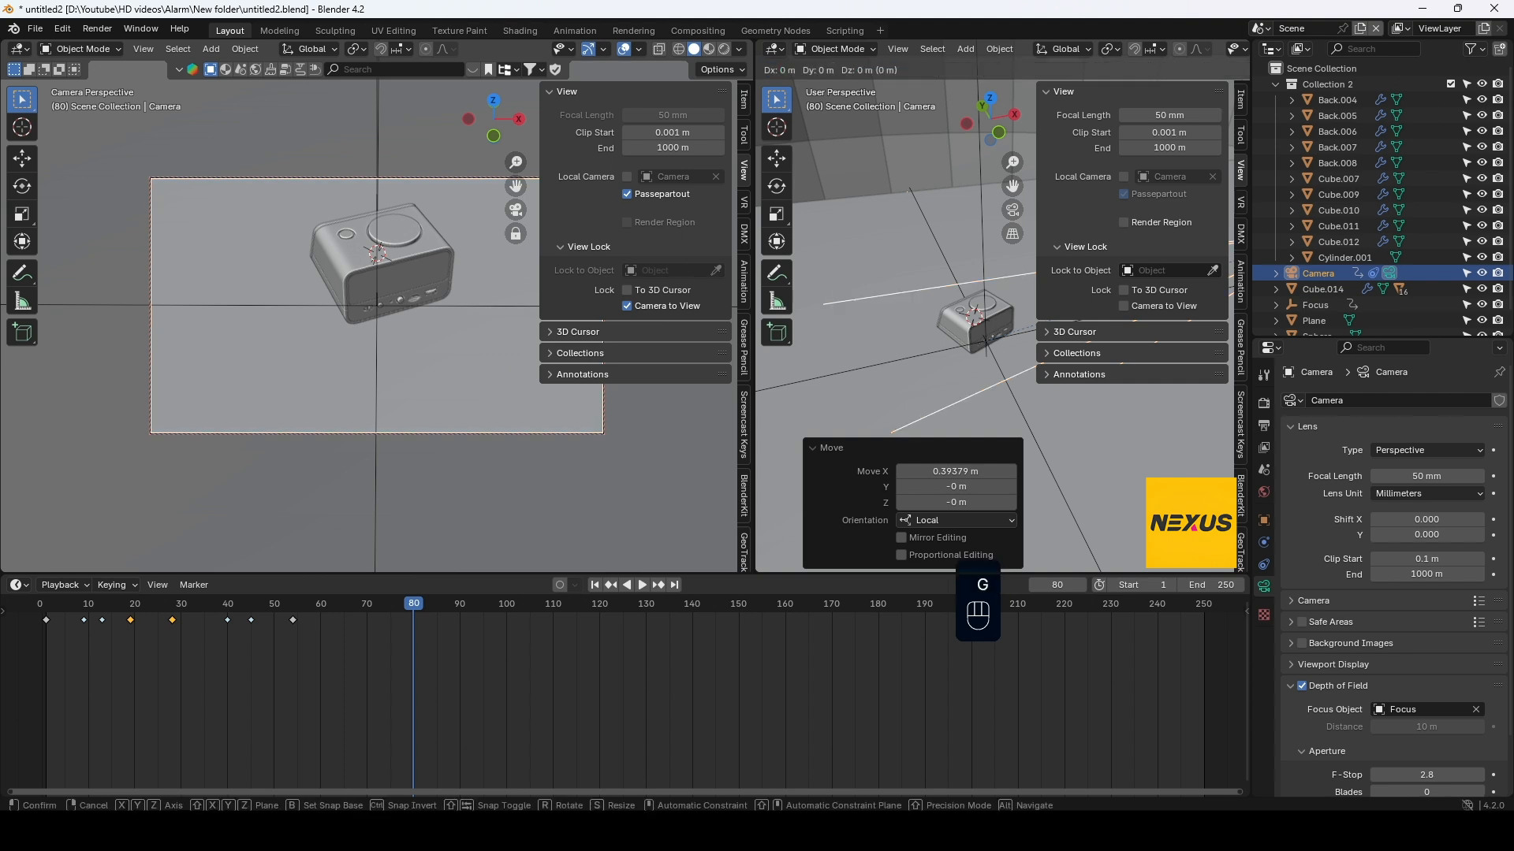
pyautogui.press('z')
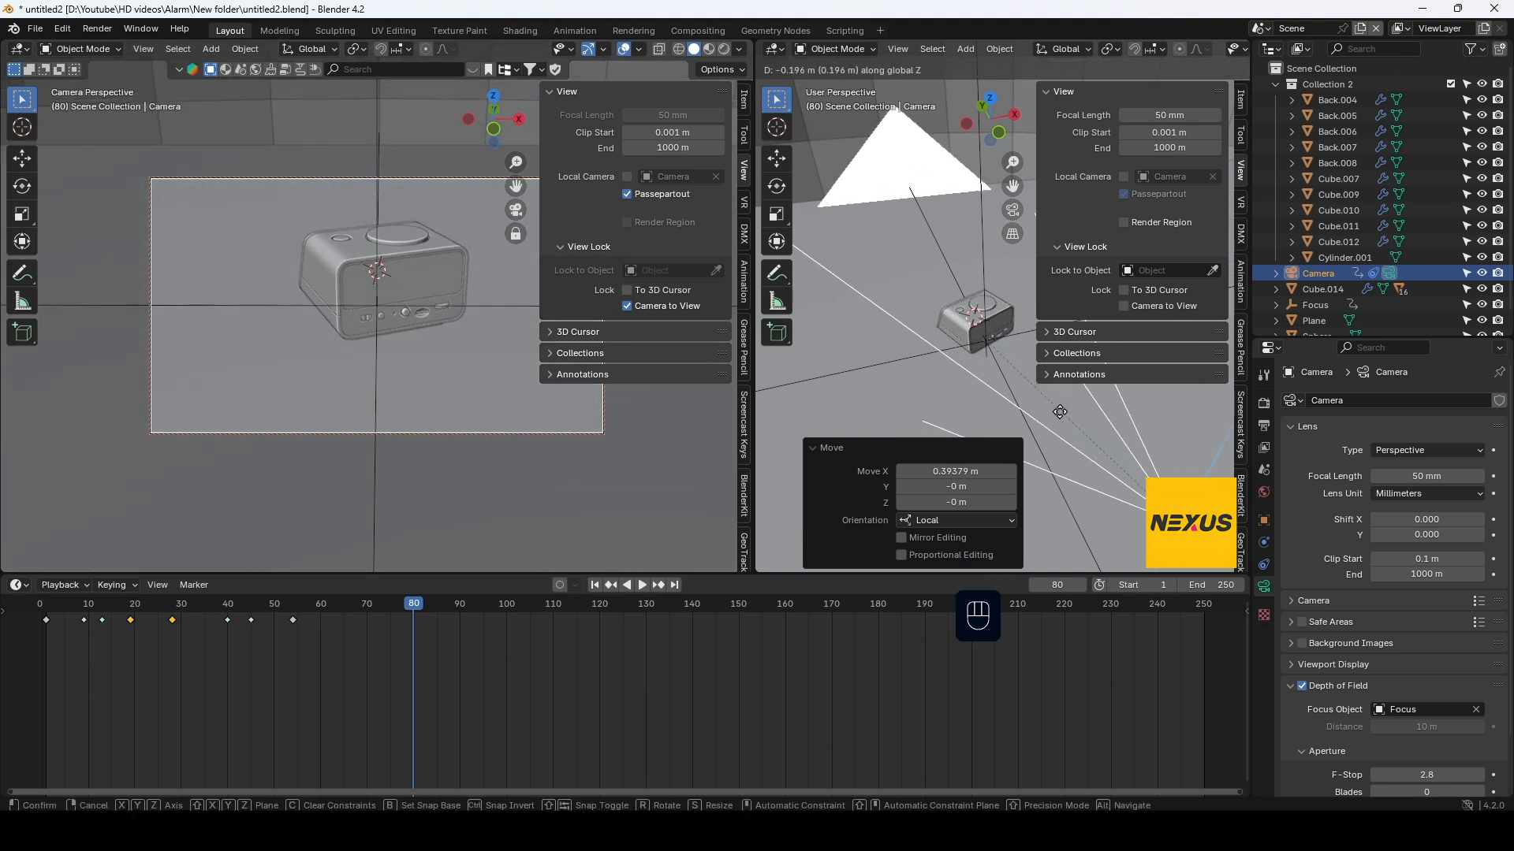
pyautogui.click(1088, 484)
pyautogui.press('g')
pyautogui.press('y')
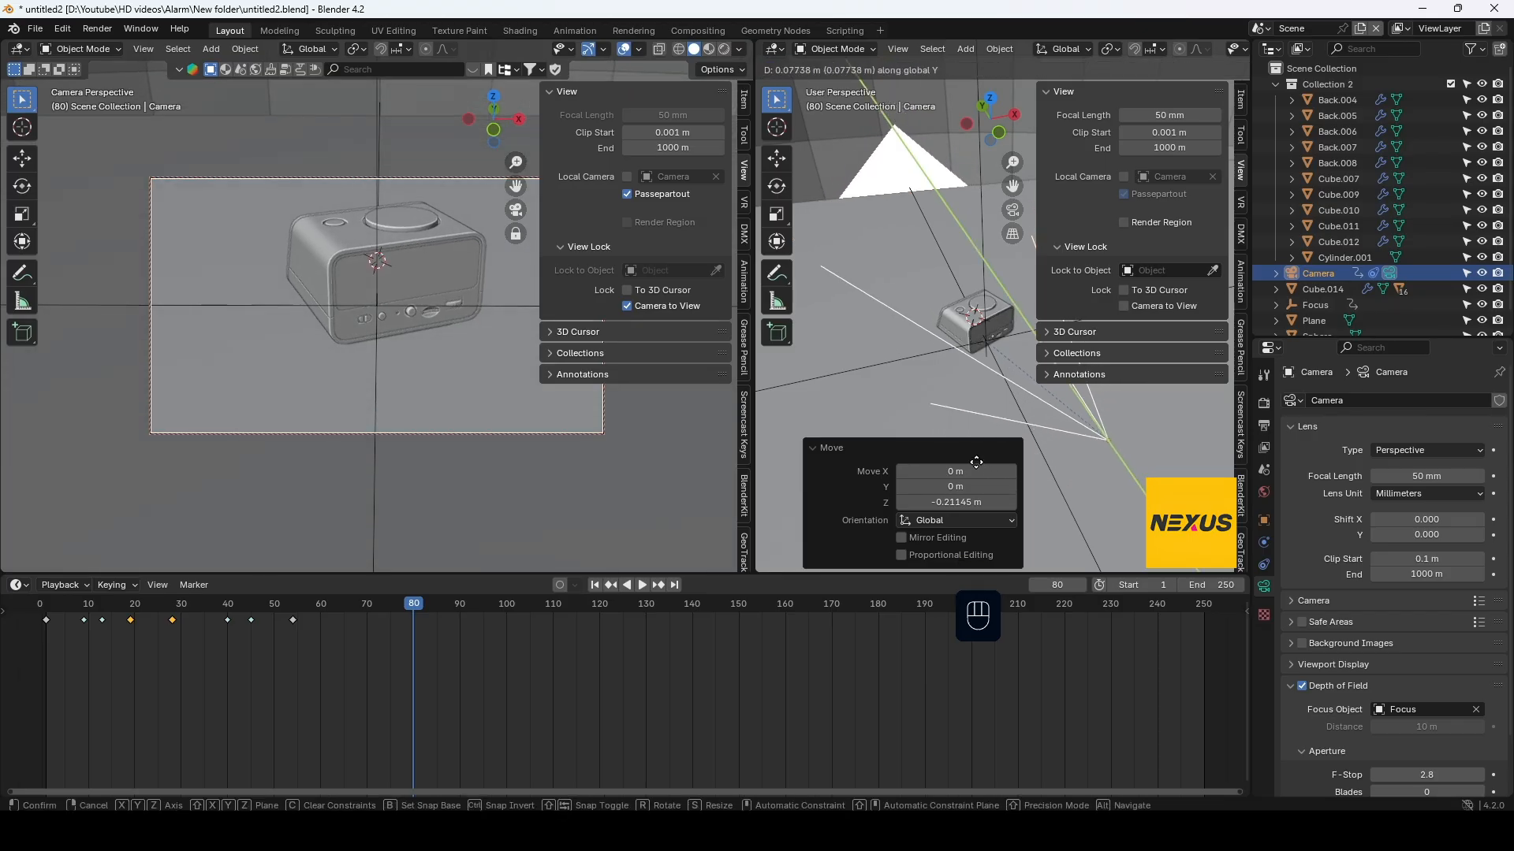
pyautogui.click(1091, 445)
# Lower the camera about another 0.128 m in Z and keyframe its location at frame 80
pyautogui.press('n')
pyautogui.moveTo(1089, 442); pyautogui.dragTo(1154, 405, button='middle')
pyautogui.press('g')
pyautogui.press('z')
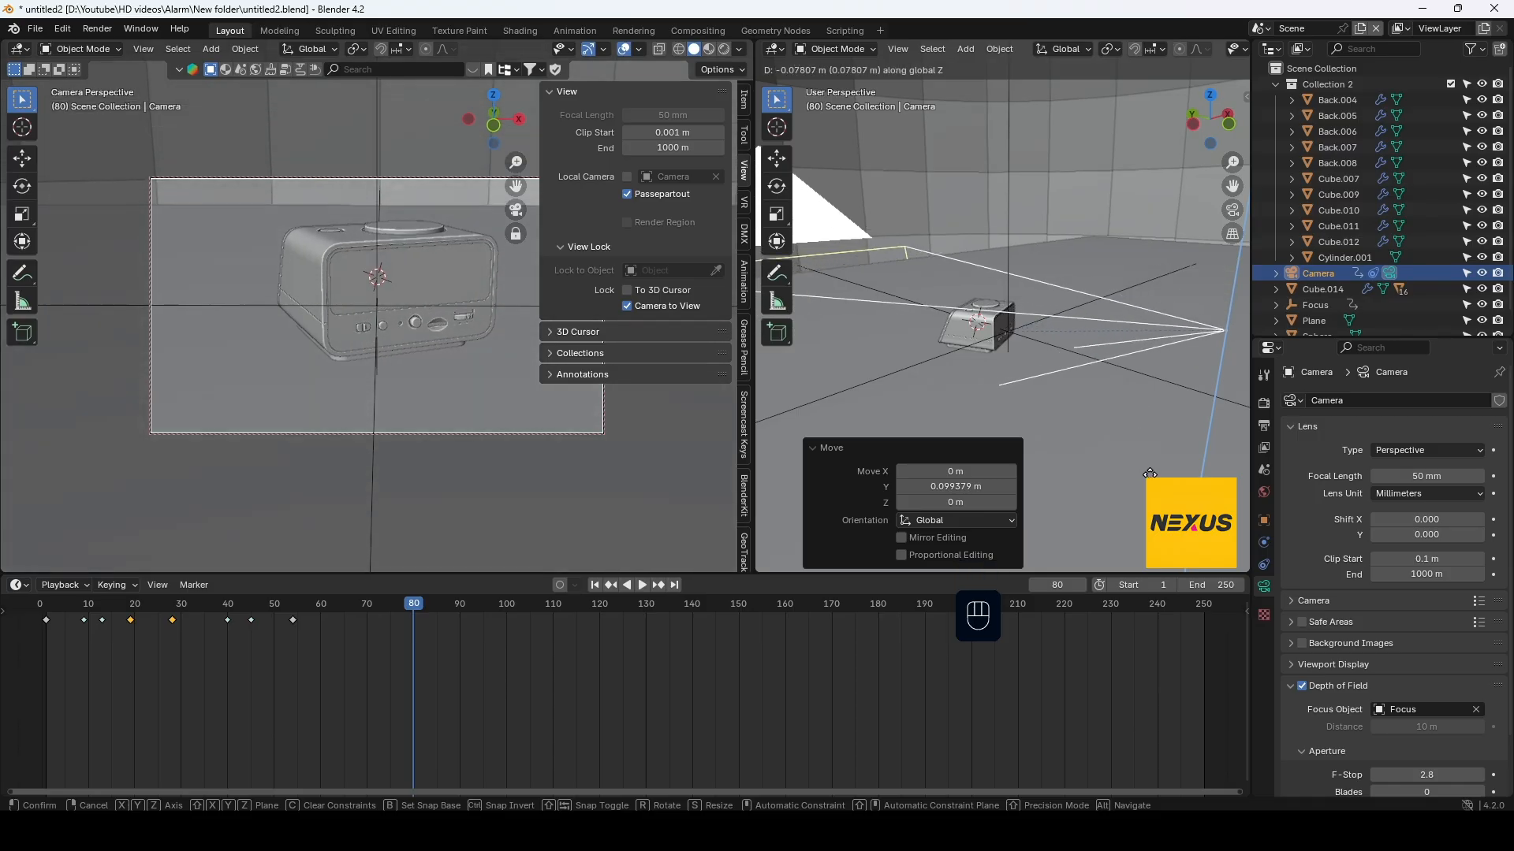
pyautogui.click(1040, 334)
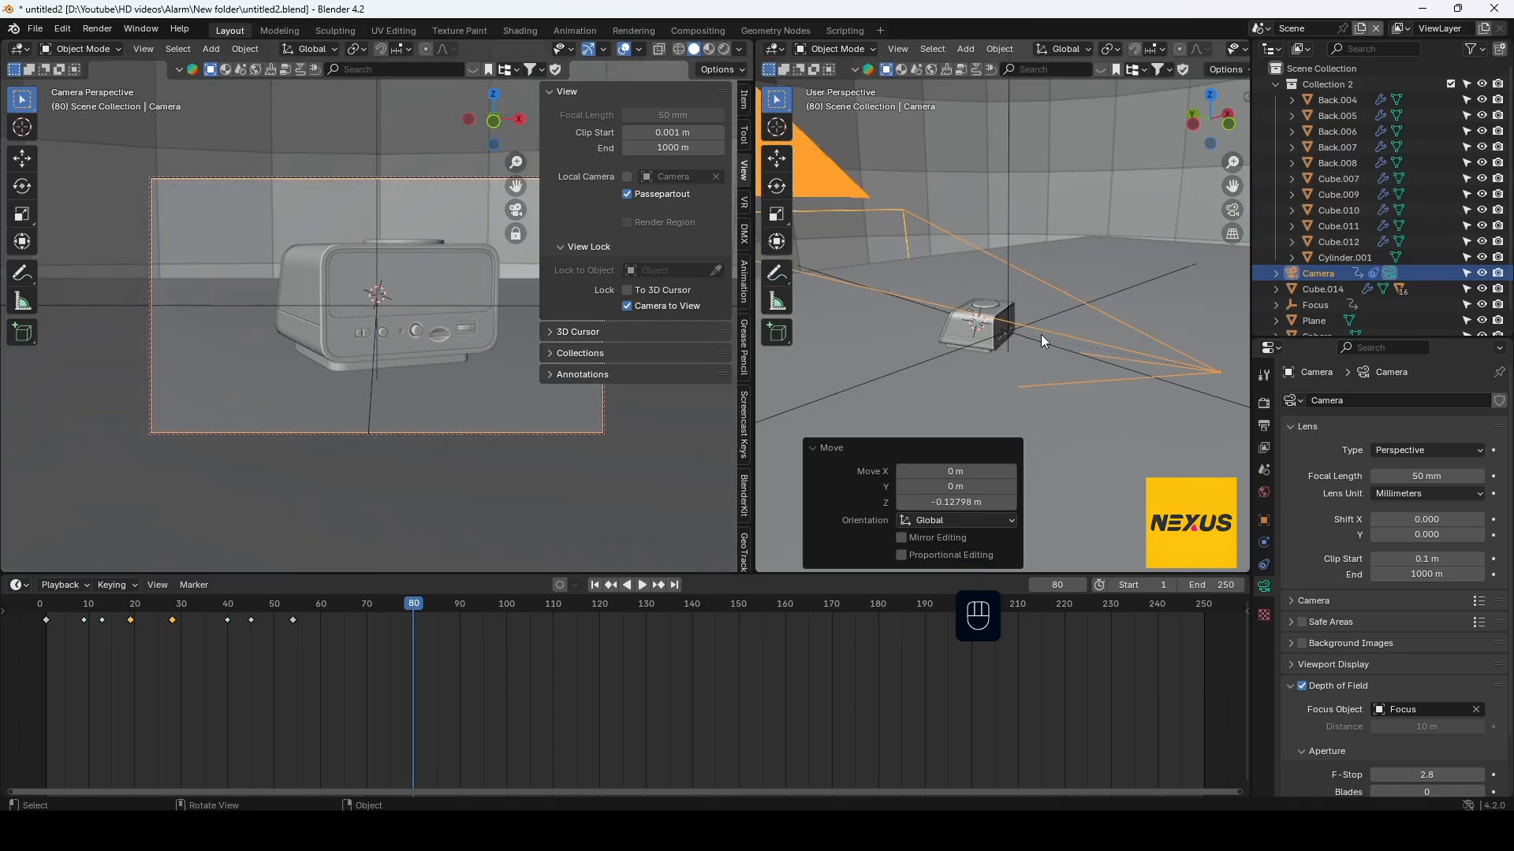
pyautogui.press('i')
pyautogui.click(1039, 334)
# Keyframe the location of the camera and the Focus empty together at frame 59
pyautogui.moveTo(395, 603); pyautogui.dragTo(316, 604)
pyautogui.keyDown('ctrl'); pyautogui.click(1315, 305); pyautogui.keyUp('ctrl')
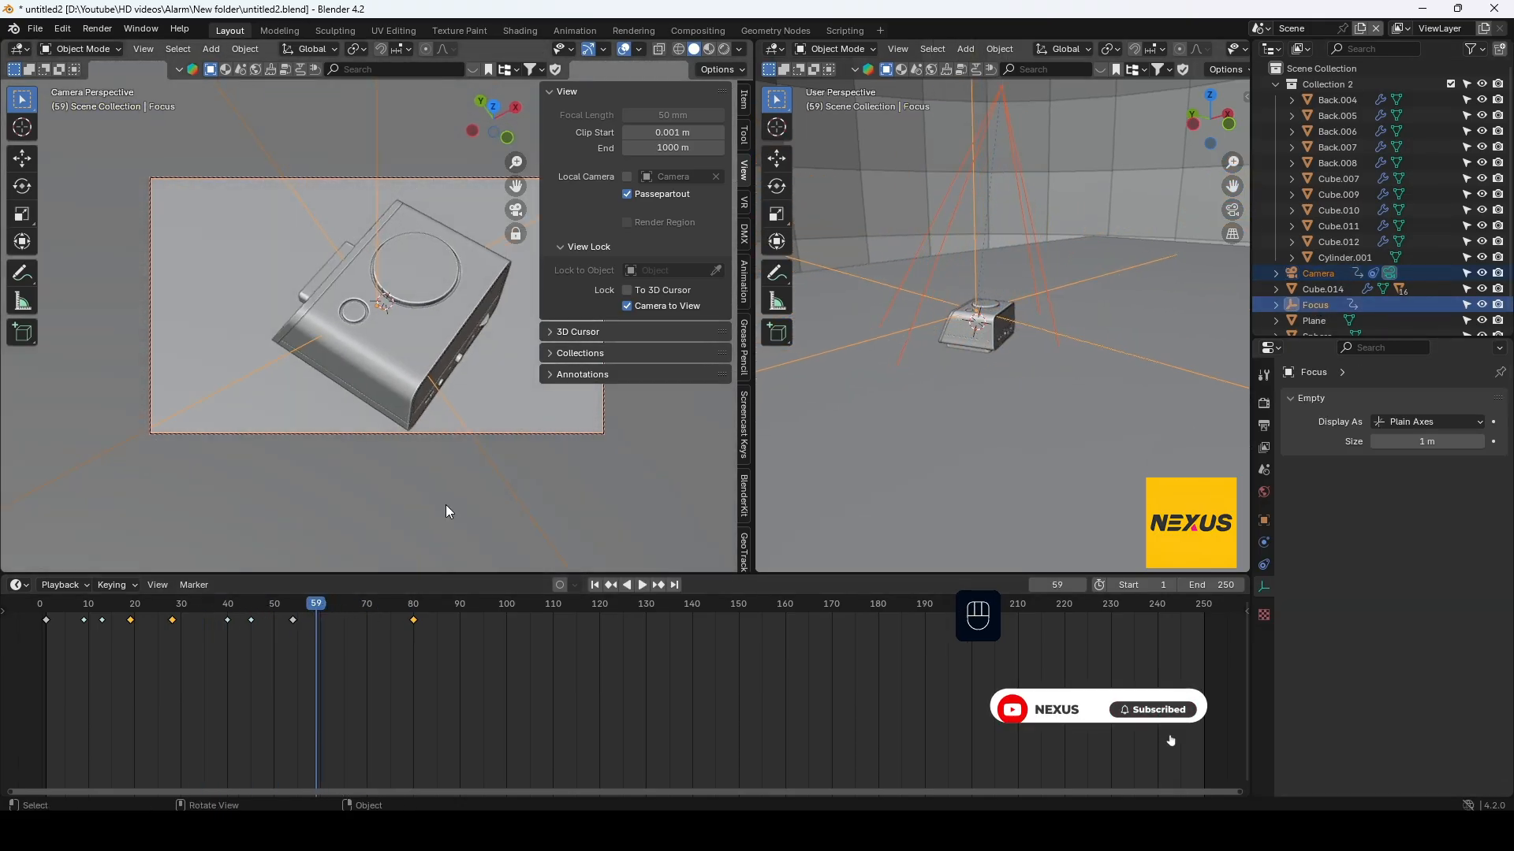
pyautogui.press('k')
pyautogui.click(452, 384)
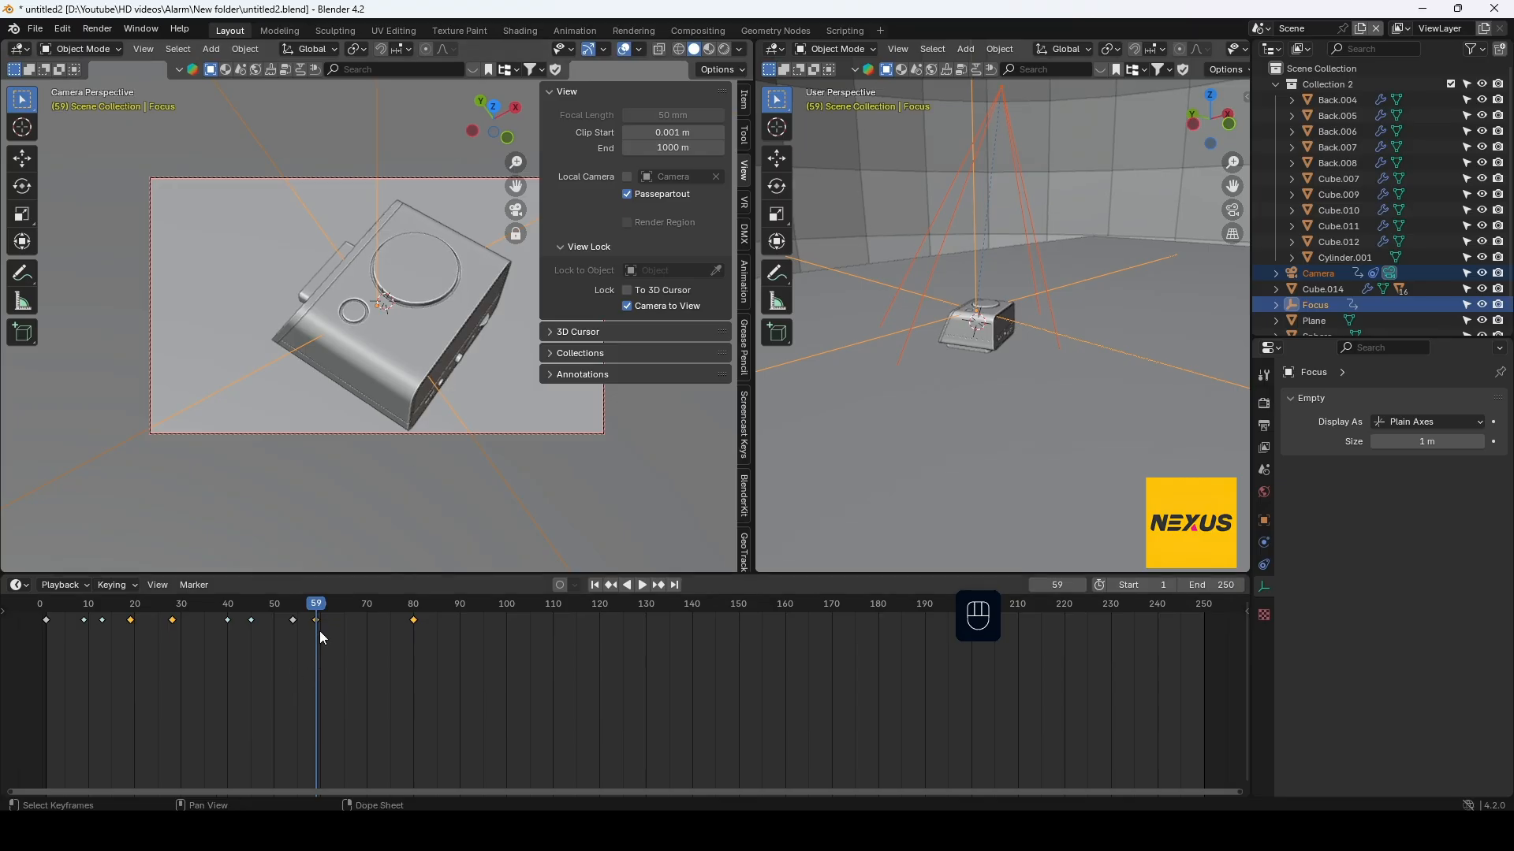
# Insert a location keyframe for the camera and Focus empty at frame 72
pyautogui.click(376, 612)
pyautogui.press('k')
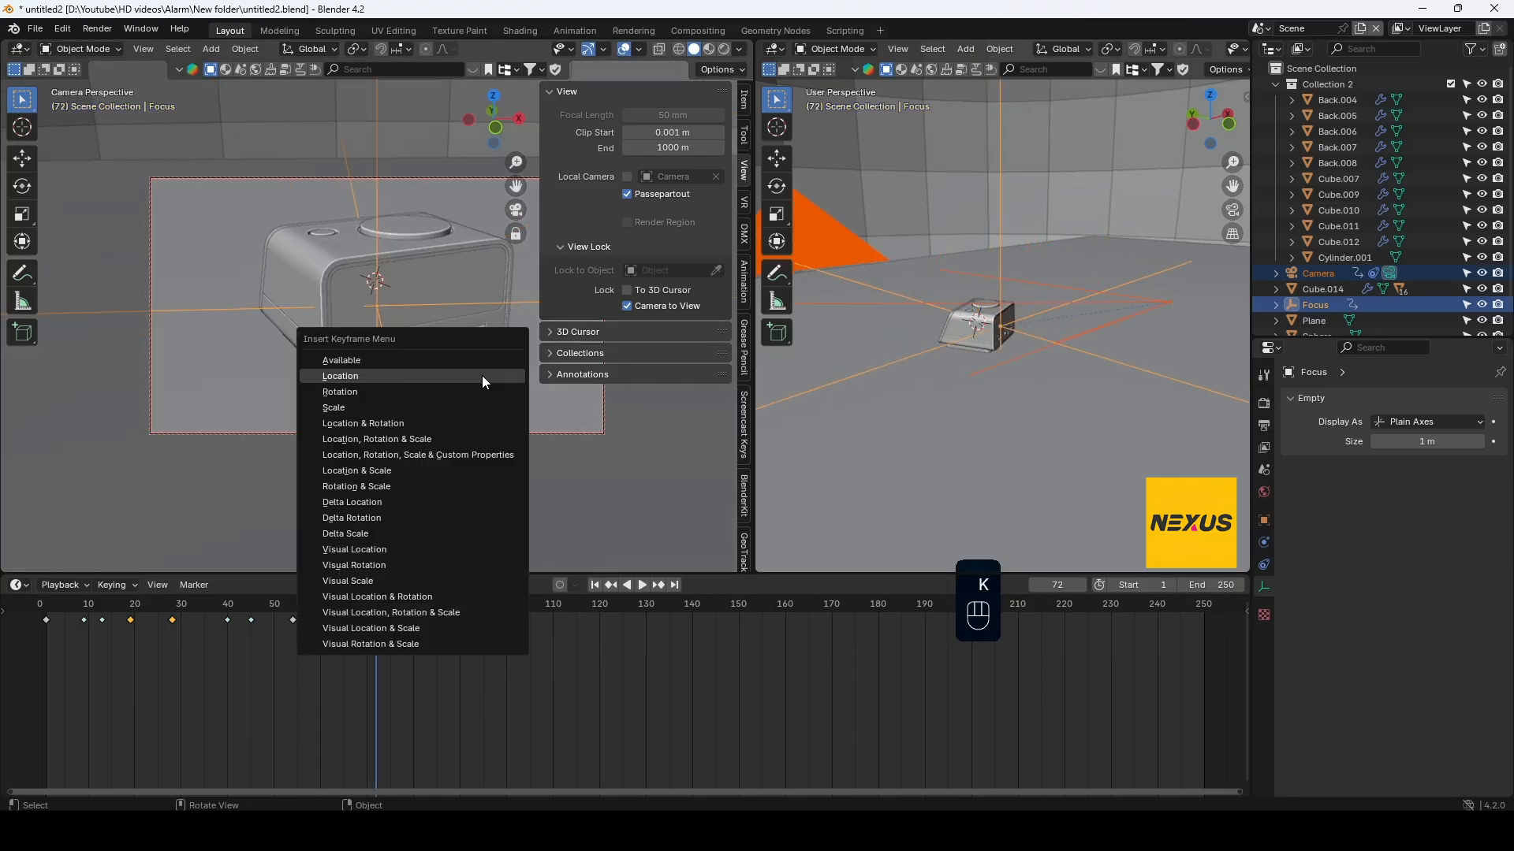
# Insert a Location keyframe for the camera and the Focus empty at frame 72, and play the animation from the start
pyautogui.click(481, 376)
pyautogui.moveTo(317, 621); pyautogui.dragTo(53, 618)
pyautogui.press('space')
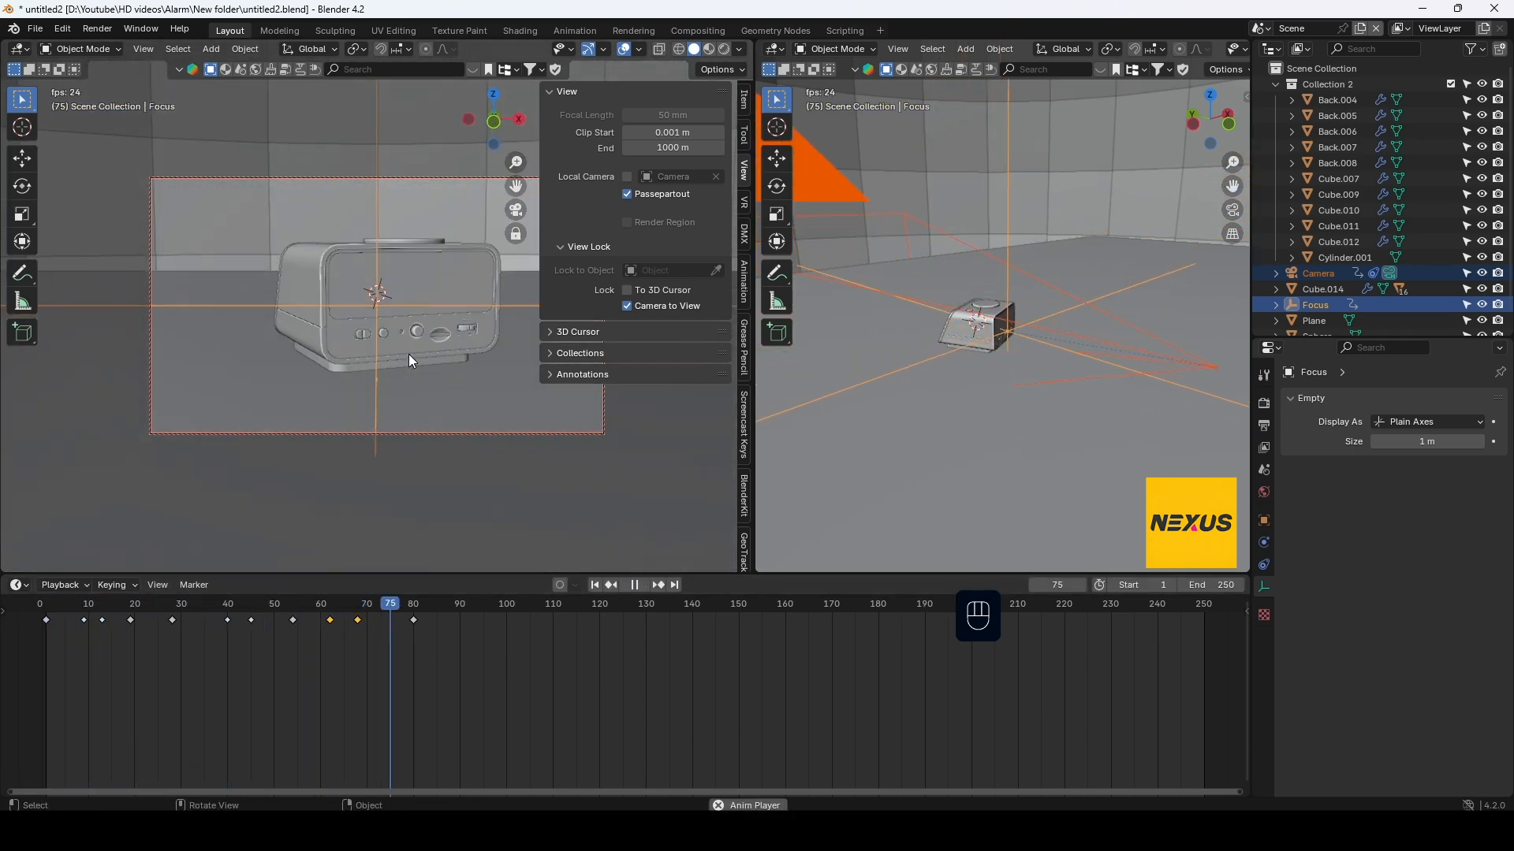
pyautogui.press('space')
# Shift the last three keyframes of the camera and Focus empty to frames 71, 77 and 89, and insert a Location keyframe at frame 62
pyautogui.moveTo(489, 664); pyautogui.dragTo(377, 630)
pyautogui.moveTo(371, 608); pyautogui.dragTo(335, 617)
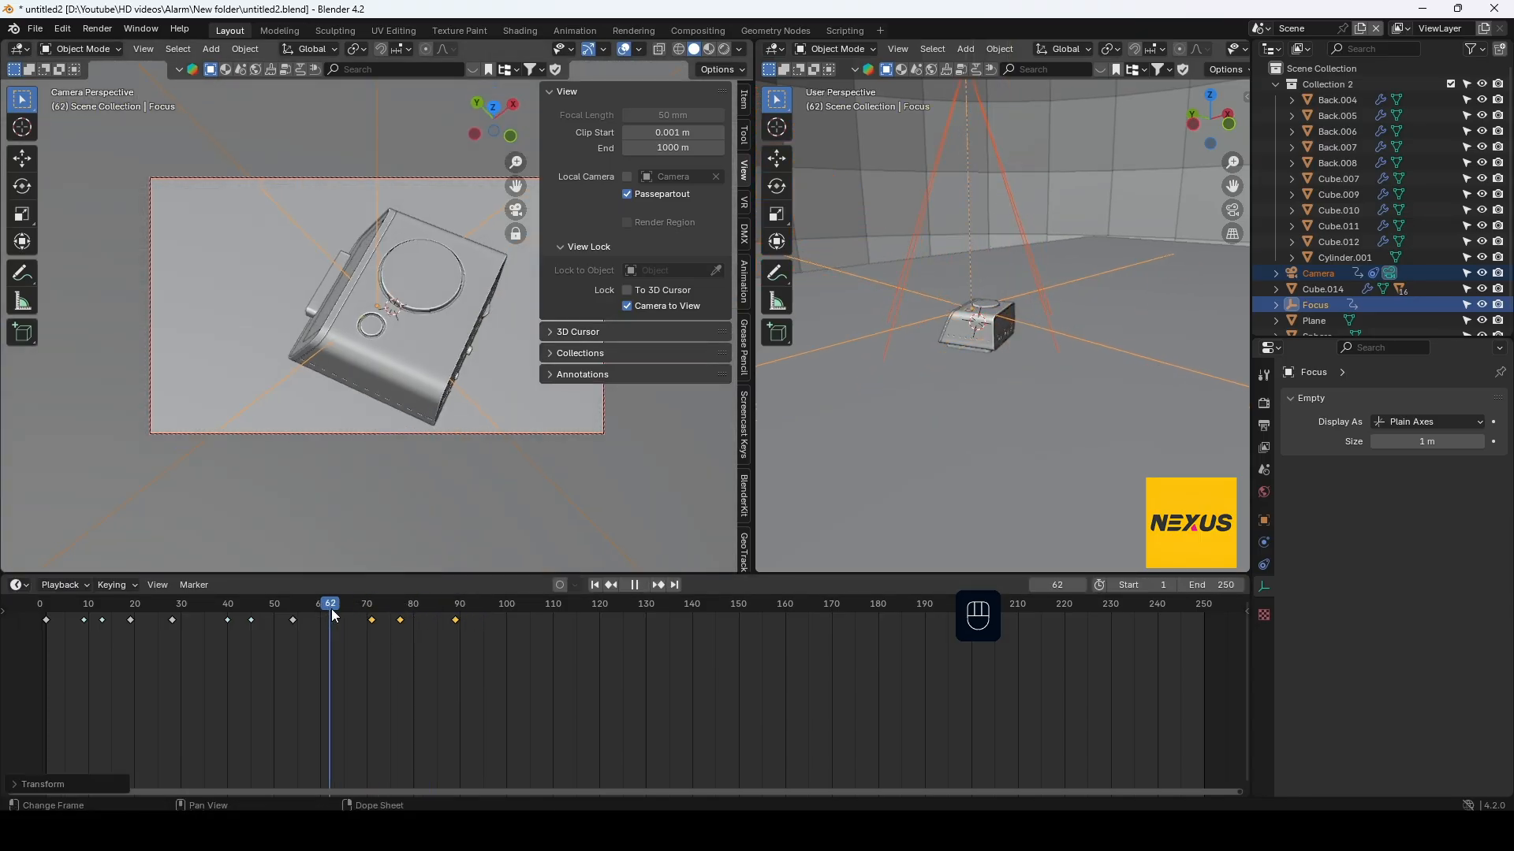
pyautogui.press('k')
pyautogui.click(459, 345)
pyautogui.moveTo(341, 600); pyautogui.dragTo(50, 610)
pyautogui.press('space')
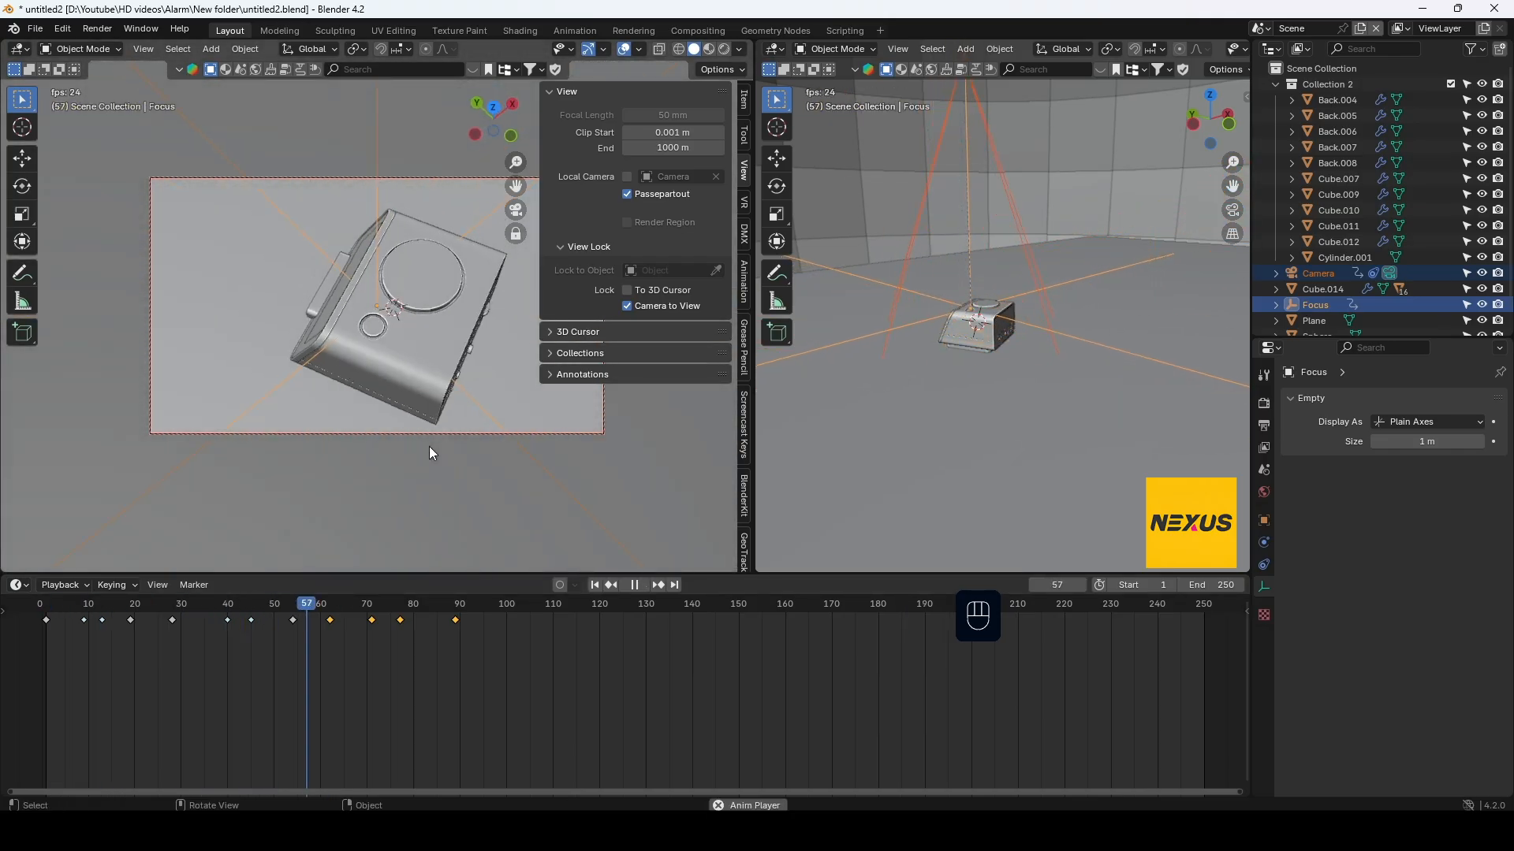
pyautogui.press('space')
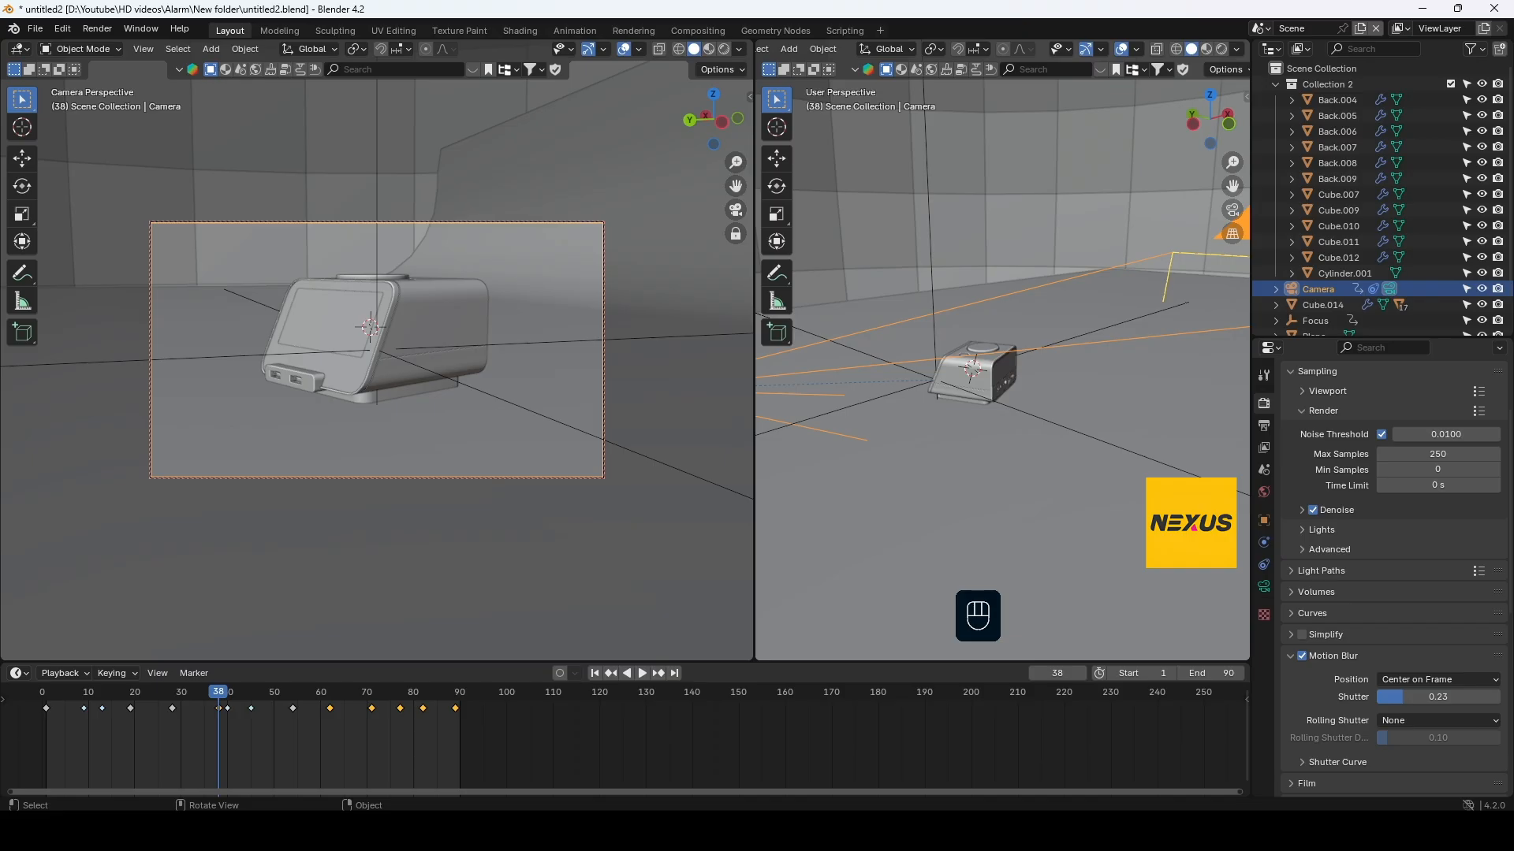
# Set the PNG output's compression to 0% and bring up the render commands
pyautogui.moveTo(1419, 340); pyautogui.dragTo(1418, 64)
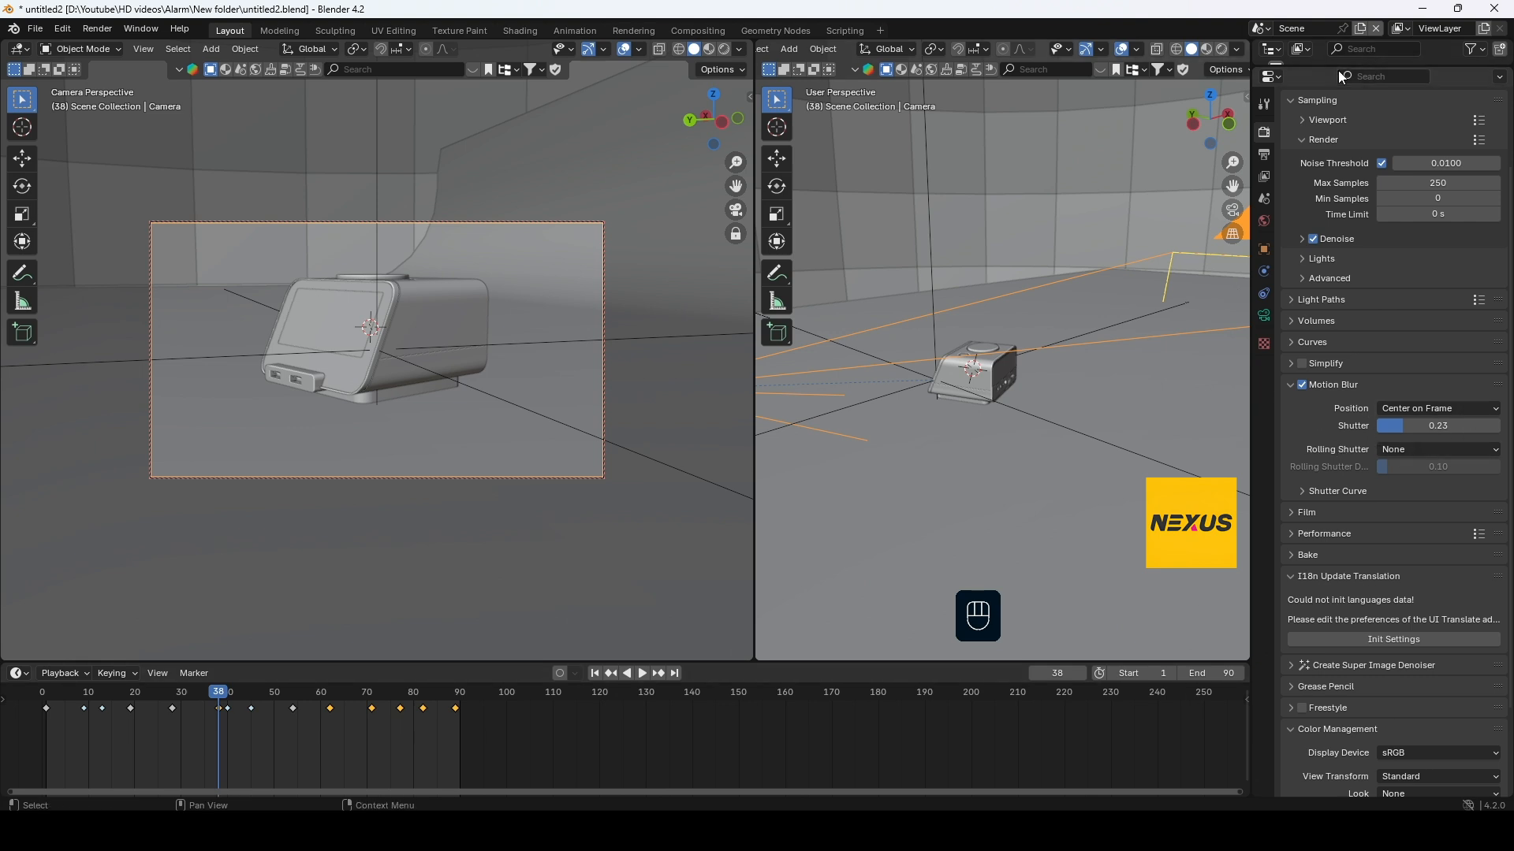
pyautogui.moveTo(1340, 63); pyautogui.dragTo(1340, 248)
pyautogui.click(1265, 338)
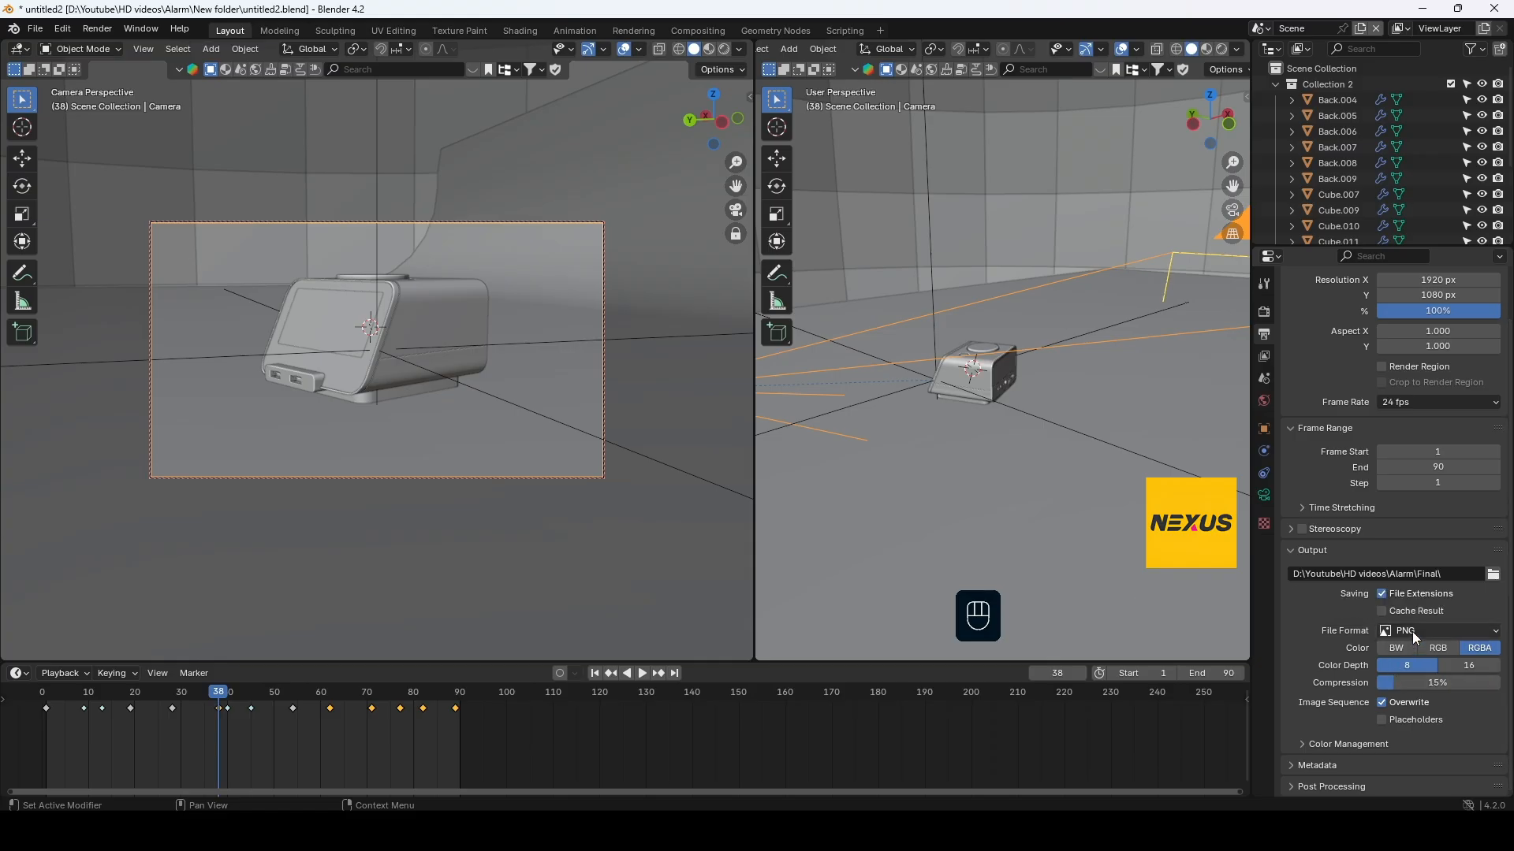
pyautogui.moveTo(1397, 683); pyautogui.dragTo(1377, 683)
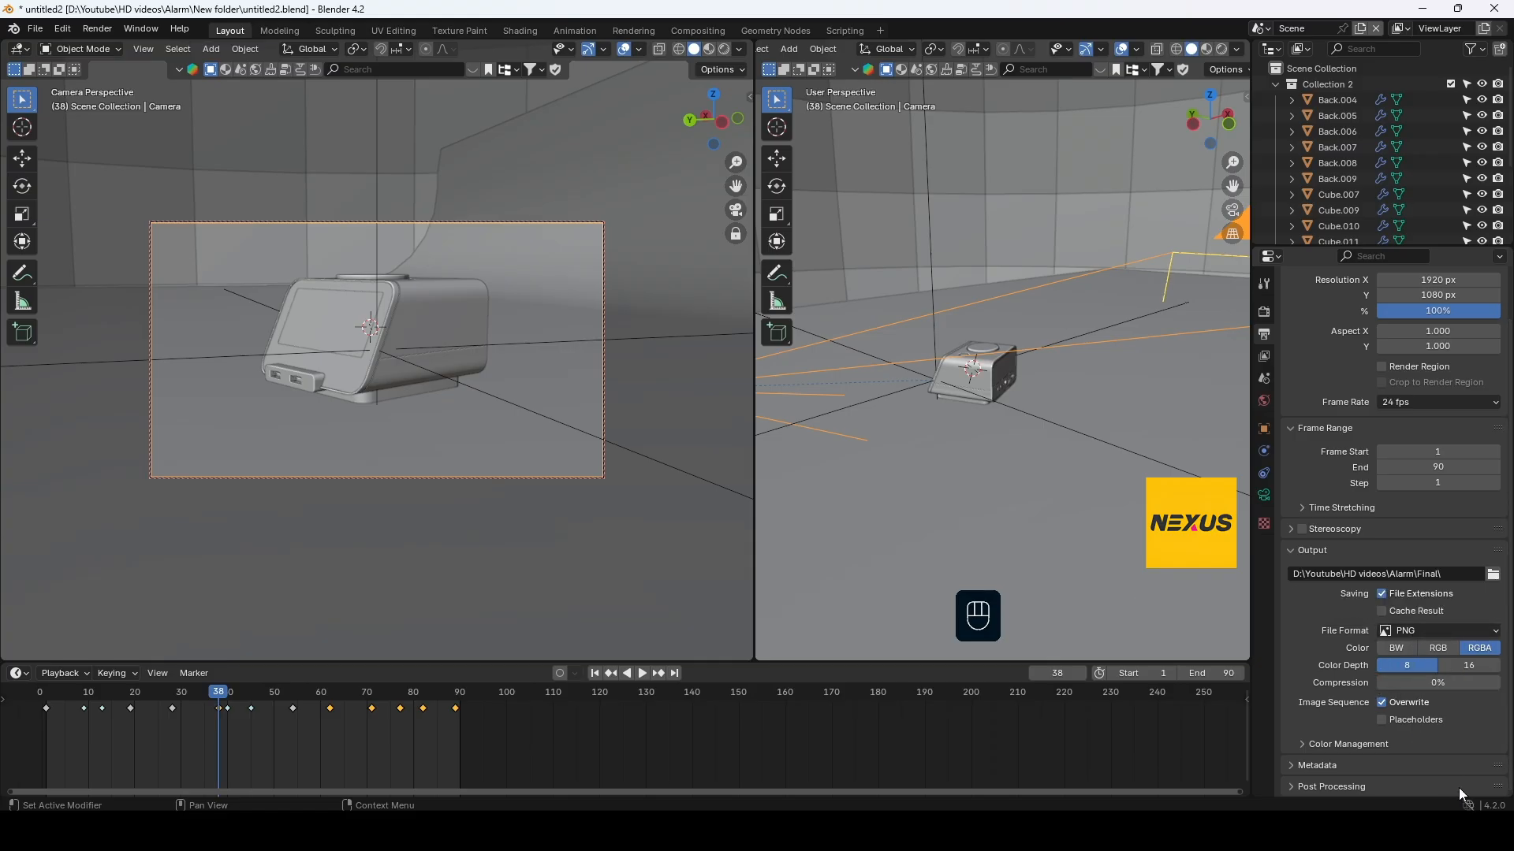
pyautogui.click(100, 30)
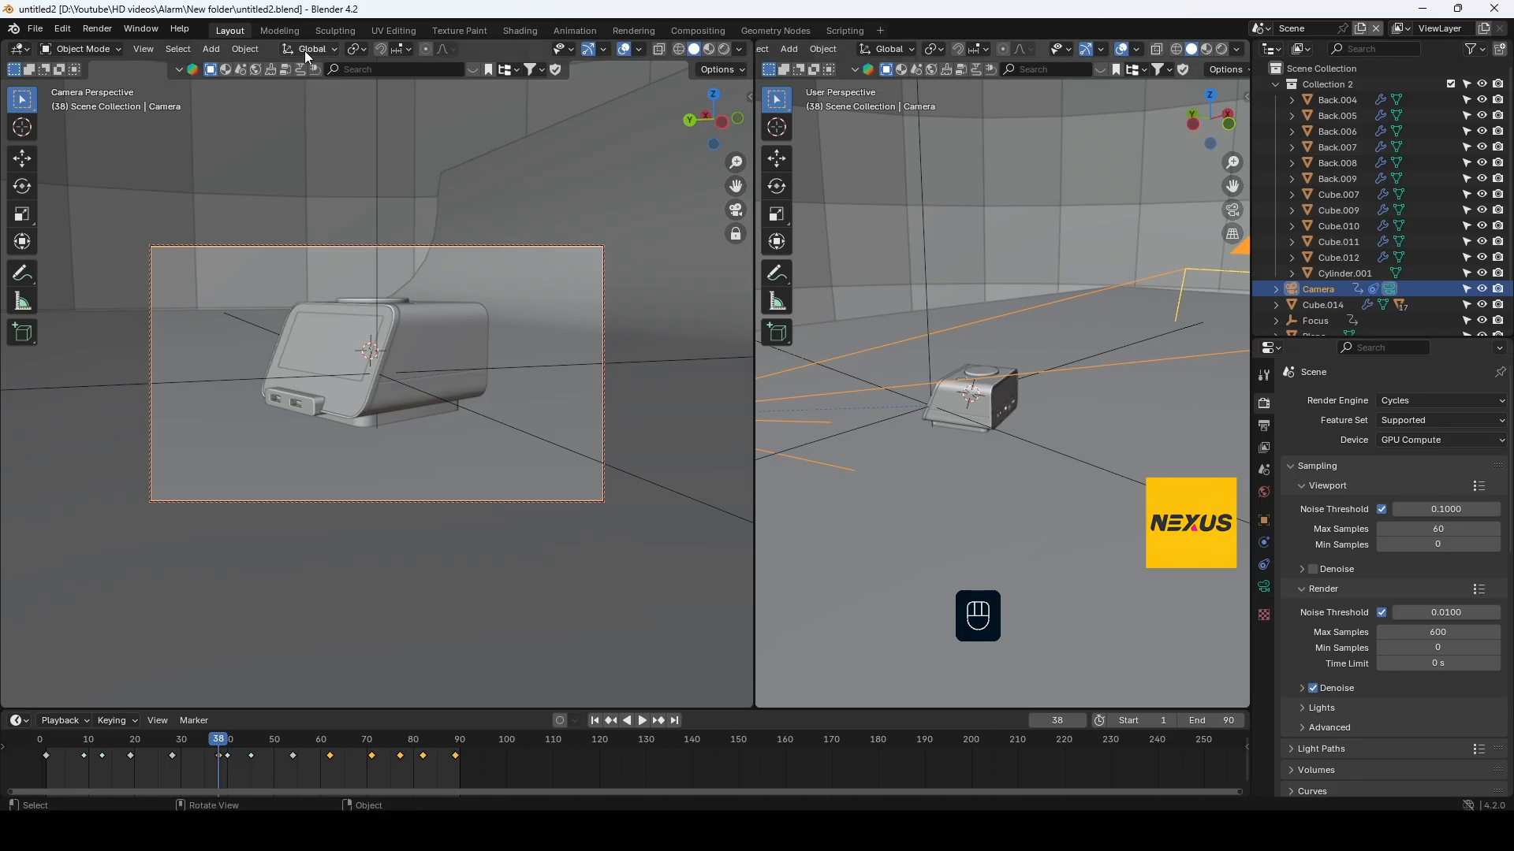
# Bake the camera's action over frames 1 to 90 with Visual Keying, Clear Constraints, Clear Parents and Clean Curves enabled
pyautogui.click(261, 49)
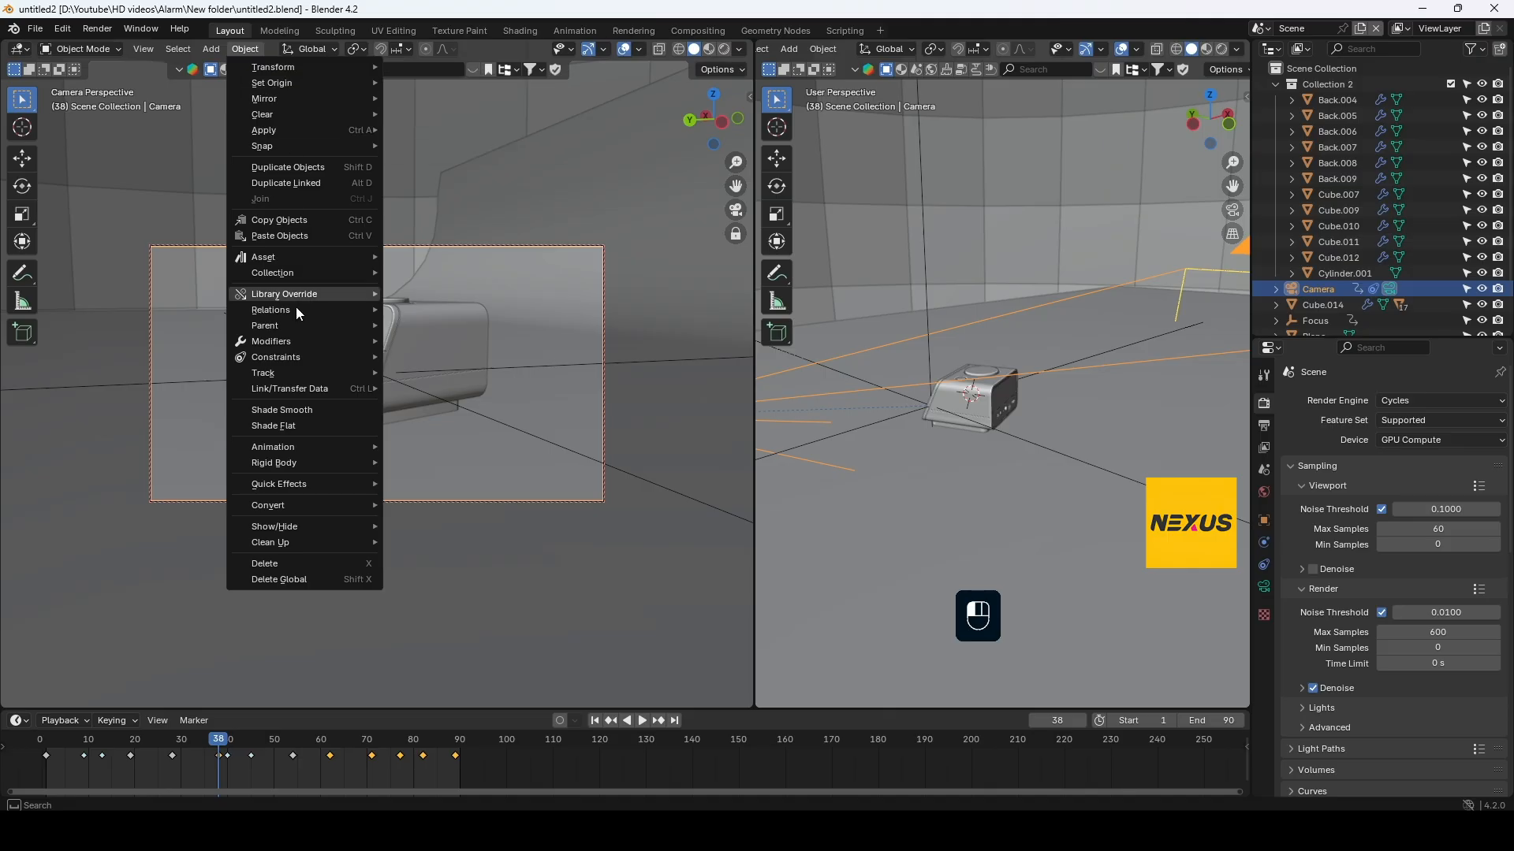
pyautogui.moveTo(289, 459)
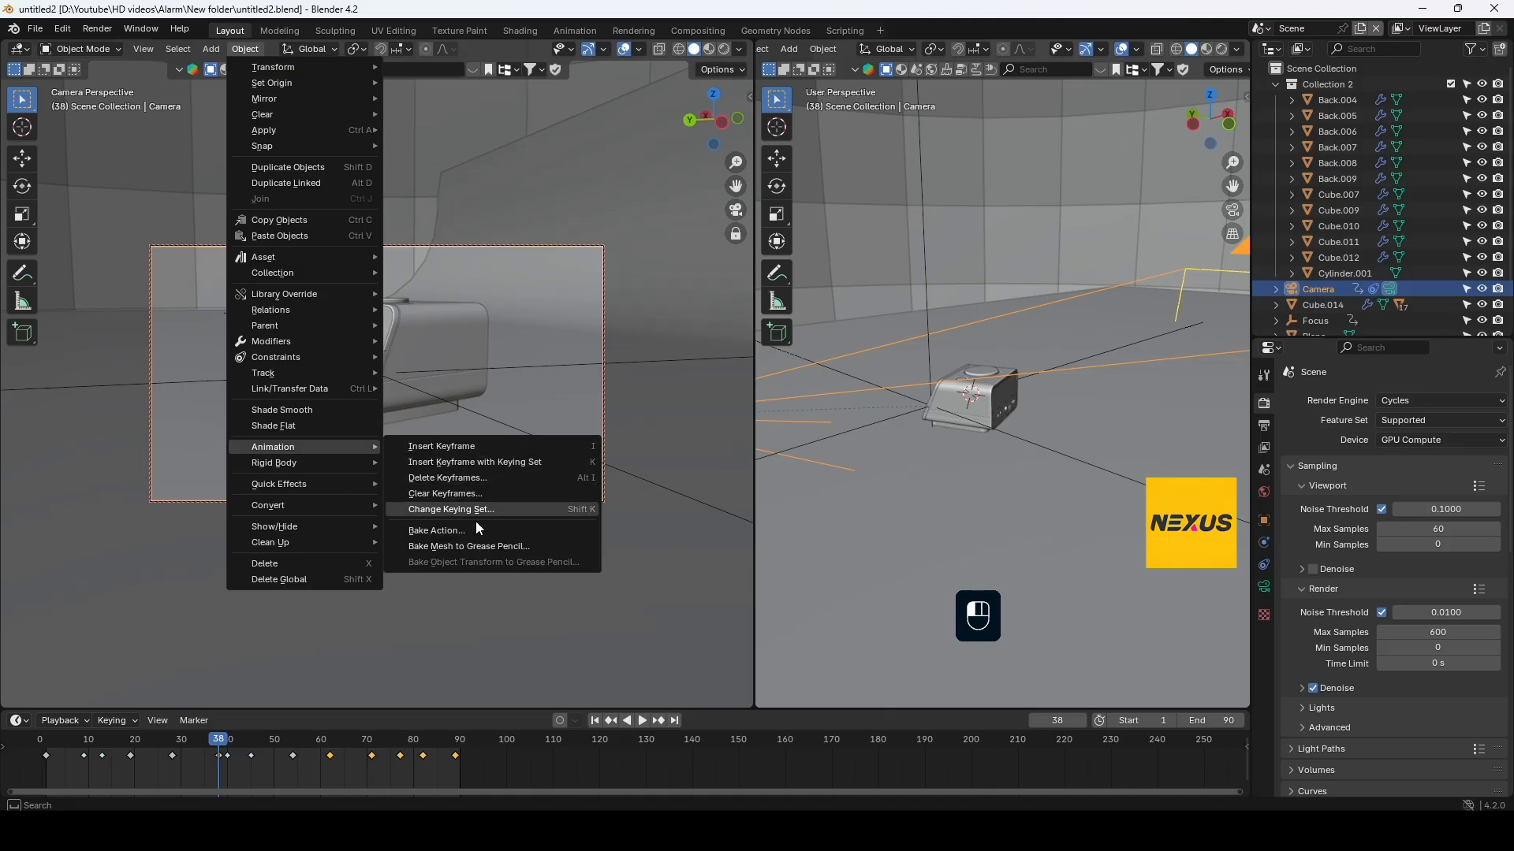
pyautogui.click(475, 531)
pyautogui.moveTo(528, 456); pyautogui.dragTo(806, 424)
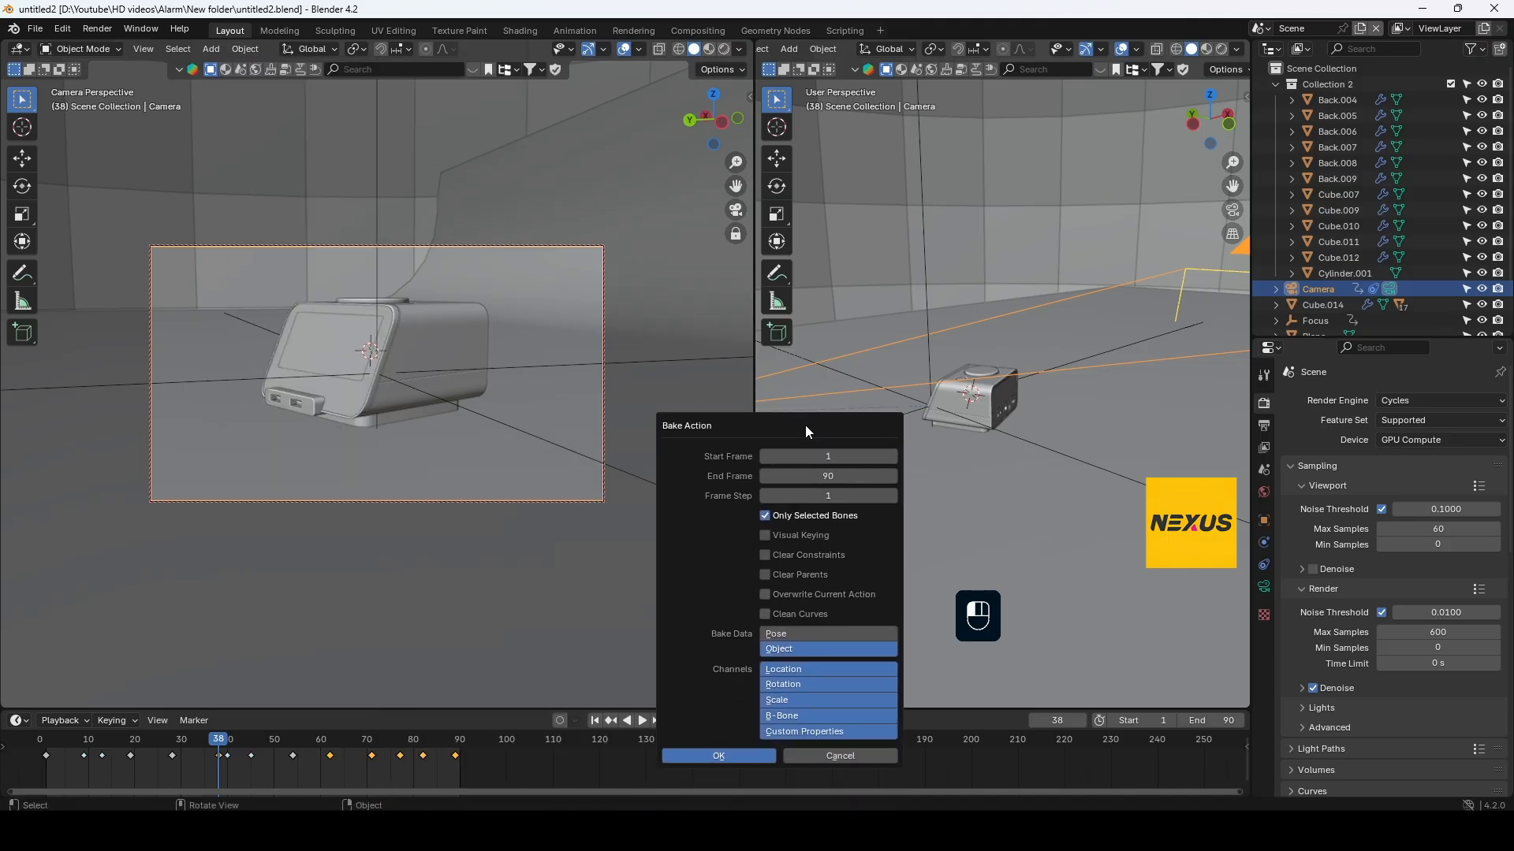
pyautogui.click(780, 578)
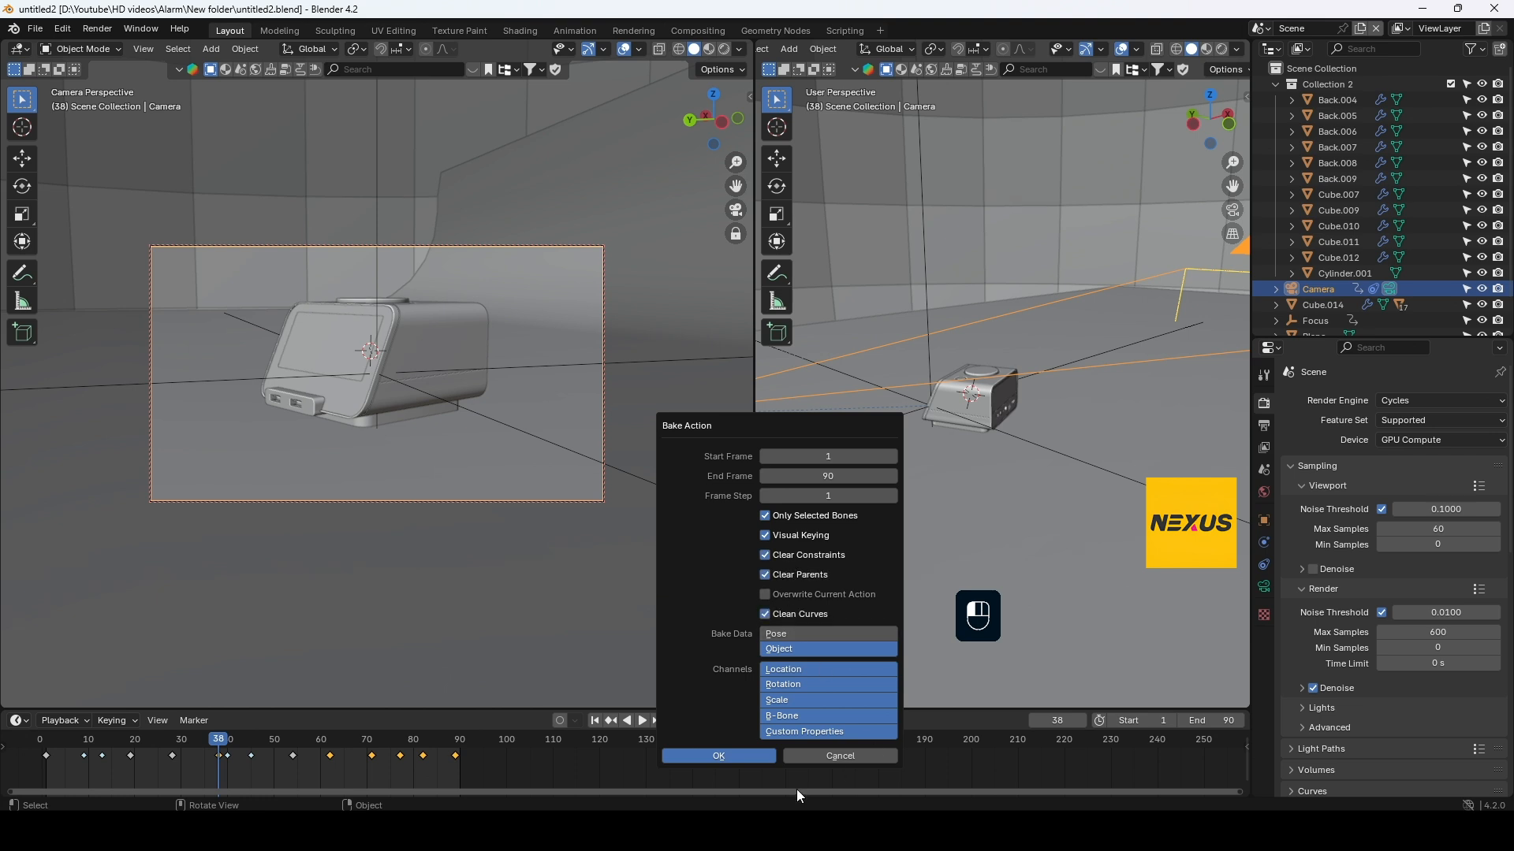
pyautogui.click(714, 754)
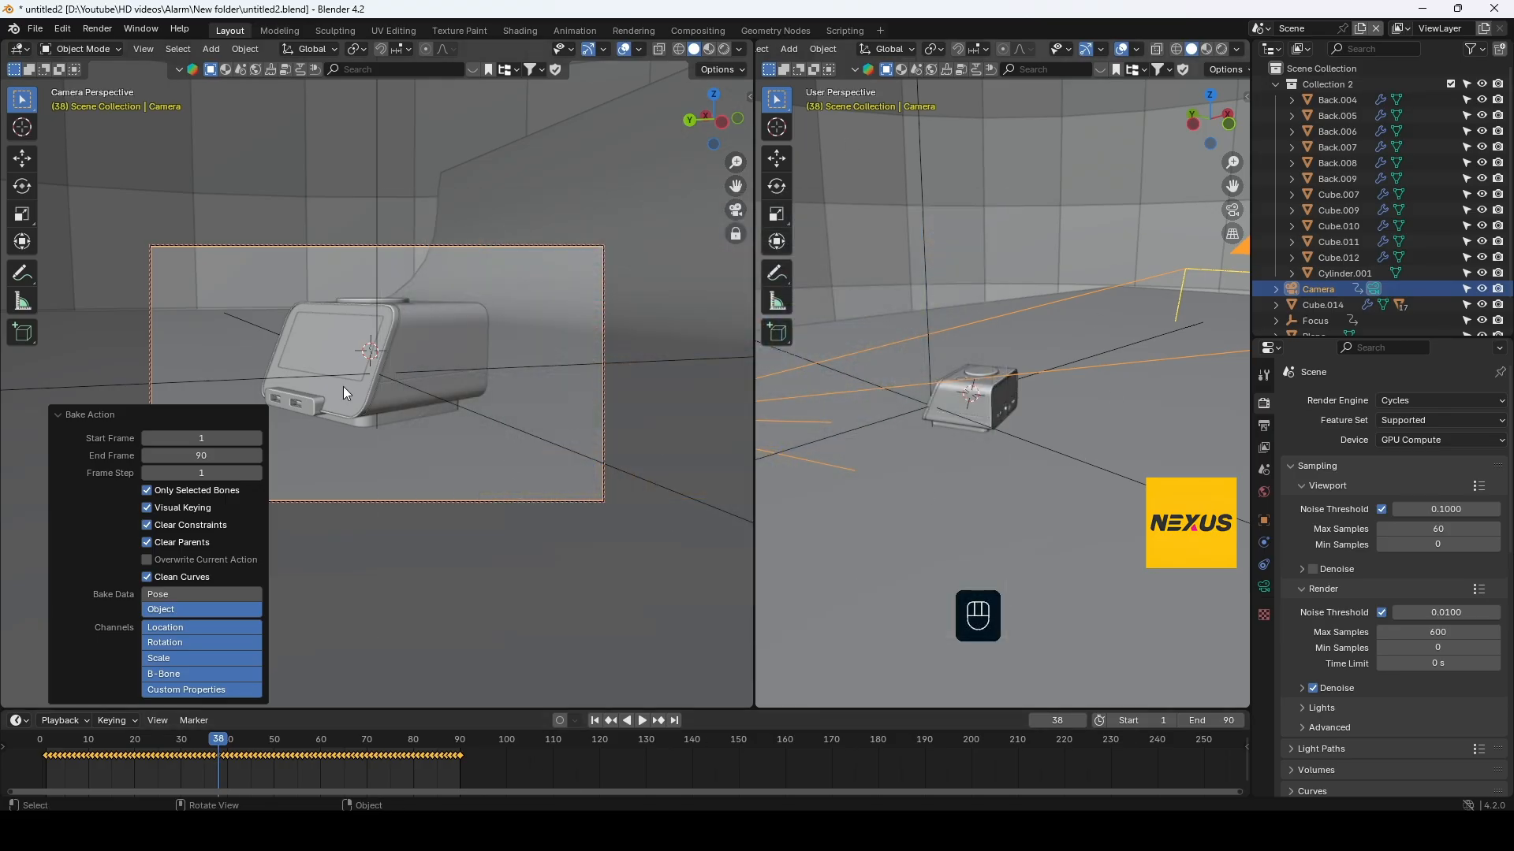
# Swing the camera around to face the clock's front port block, and turn off locking the camera to the view
pyautogui.click(314, 404)
pyautogui.moveTo(319, 405); pyautogui.dragTo(527, 461, button='middle')
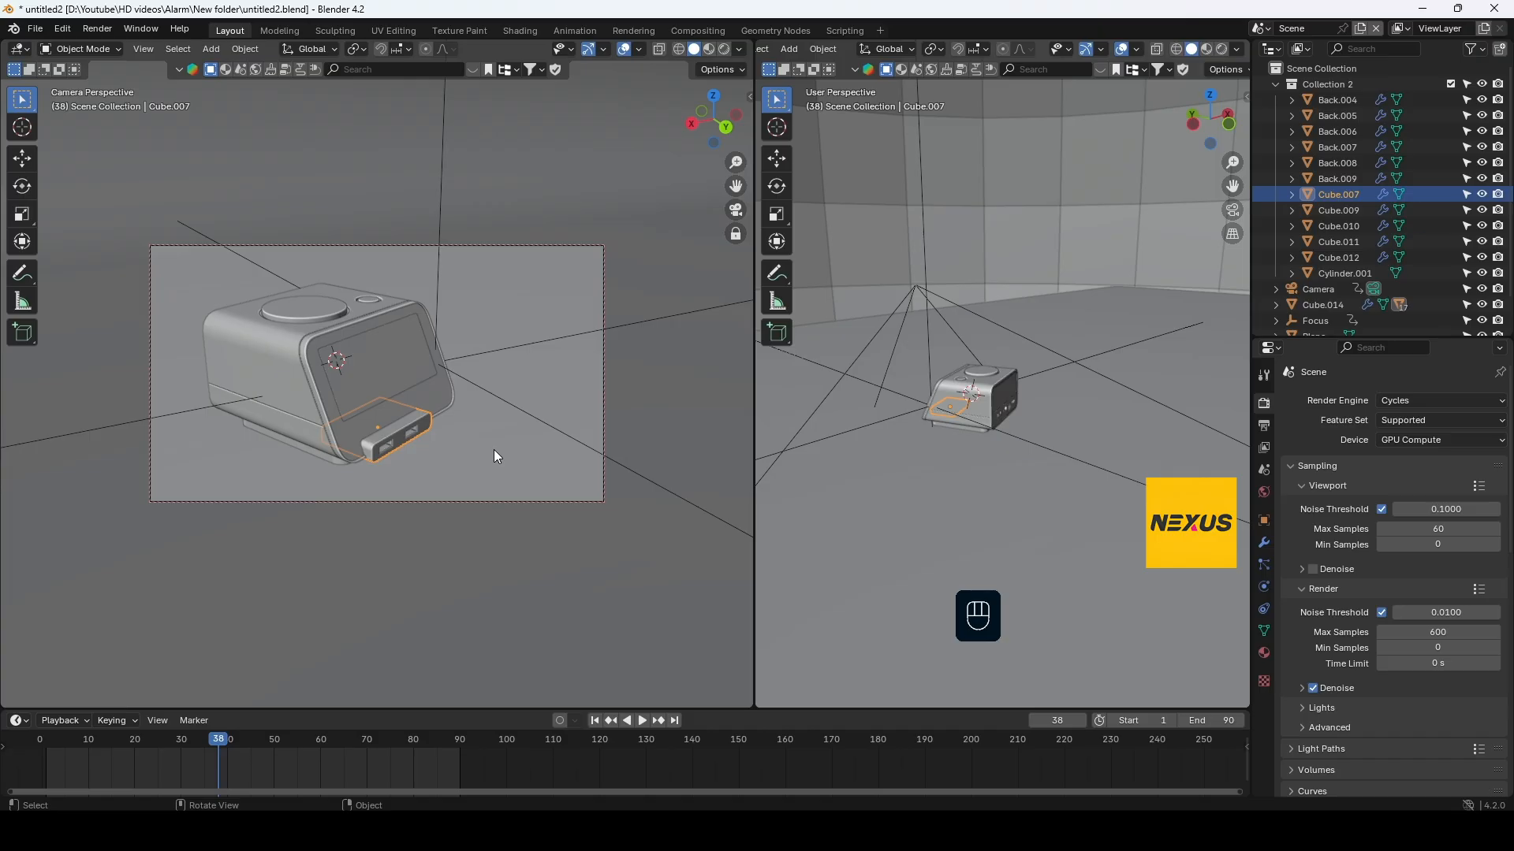
pyautogui.scroll(4, 493, 449)
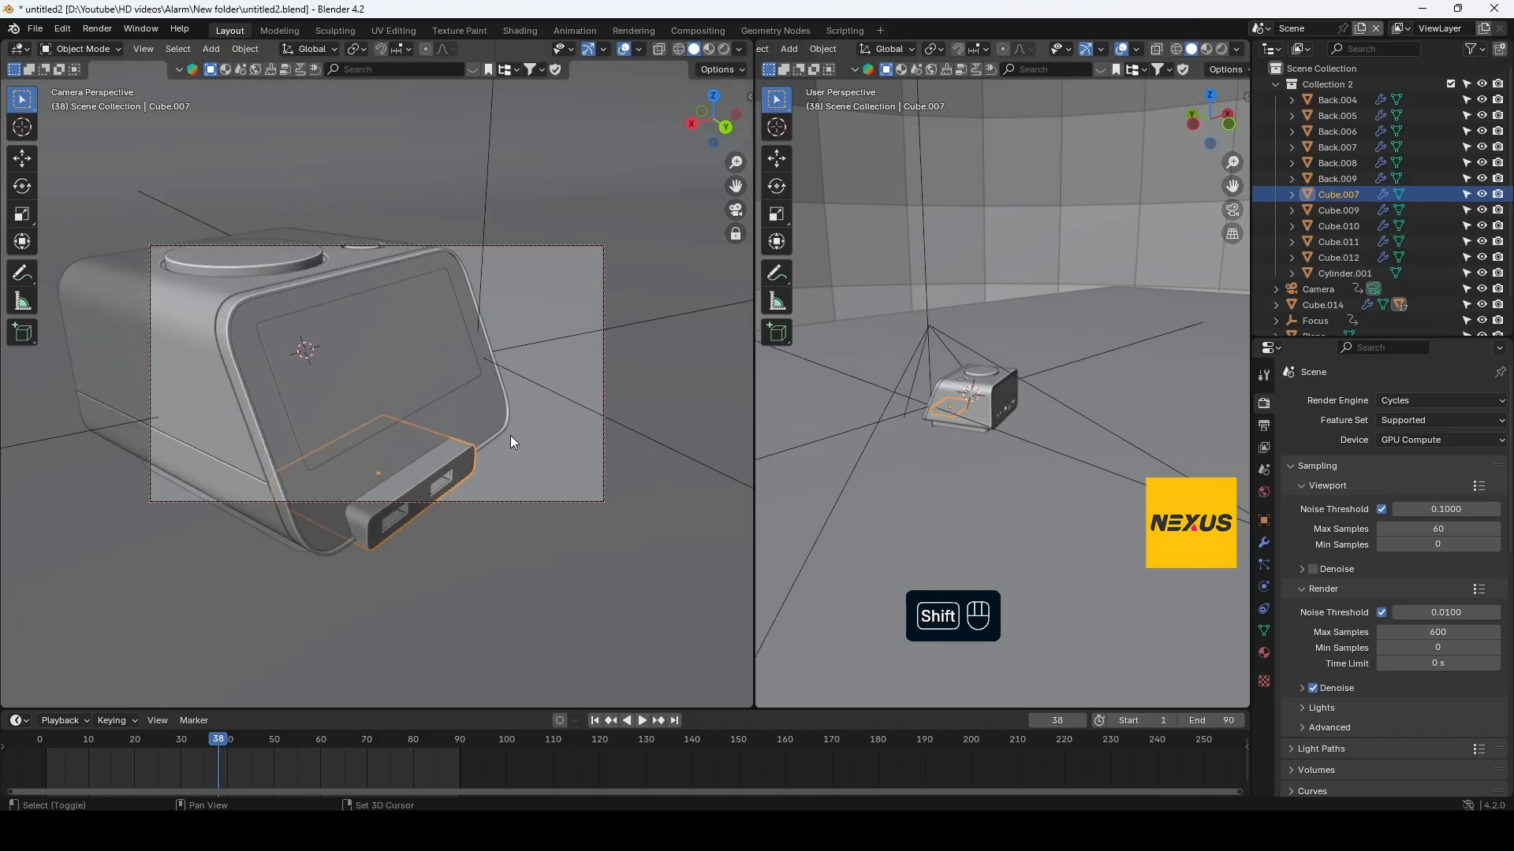
pyautogui.scroll(-2, 670, 443)
pyautogui.scroll(-3, 669, 445)
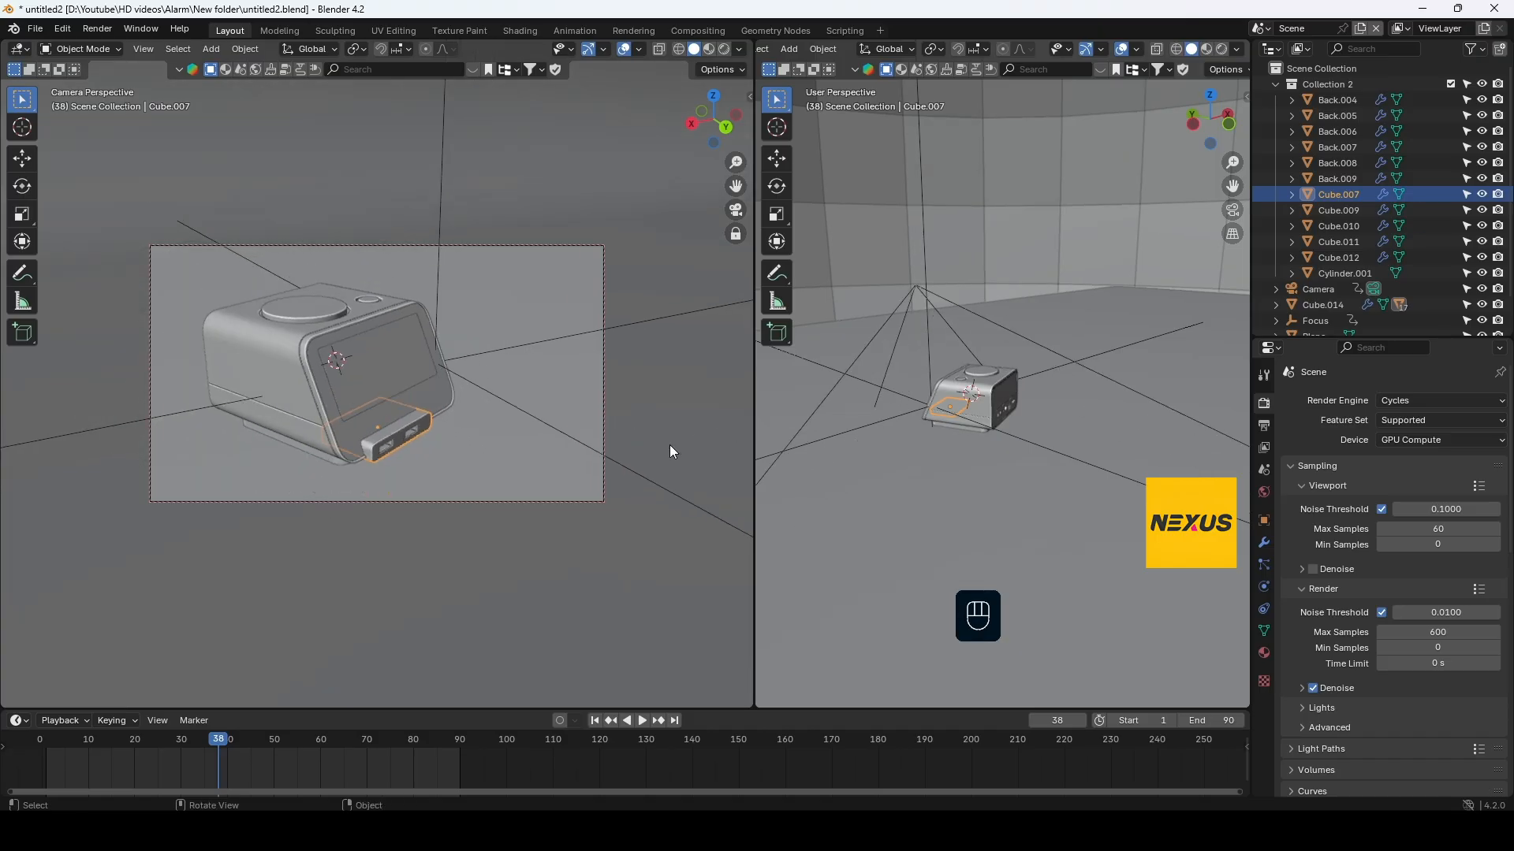
pyautogui.press('n')
pyautogui.click(657, 306)
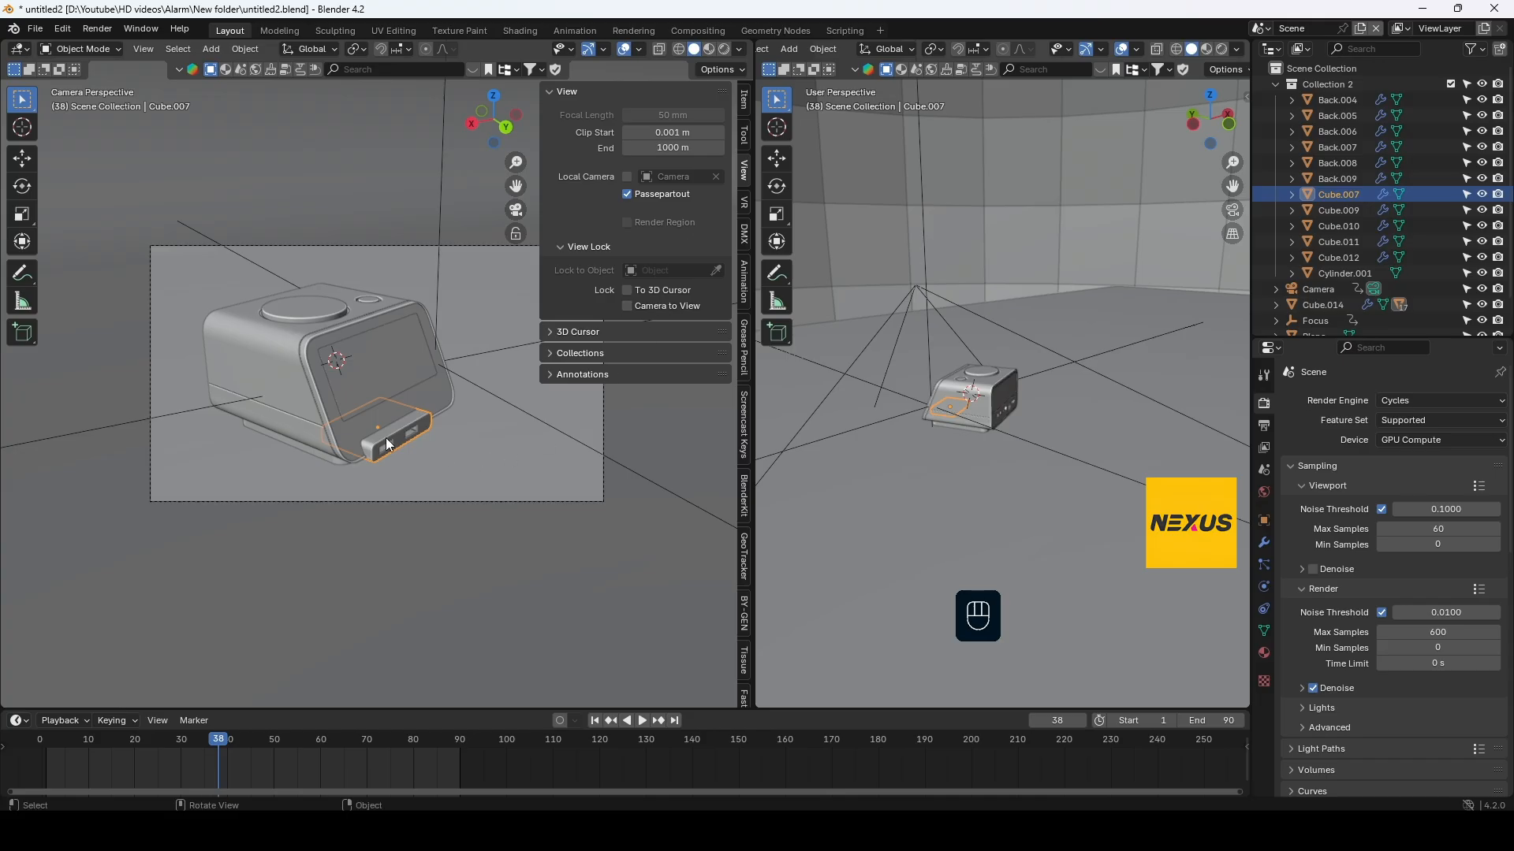
# Snap the 3D cursor to the selected geometry of the front port block in Edit Mode, and return to Object Mode
pyautogui.click(474, 448)
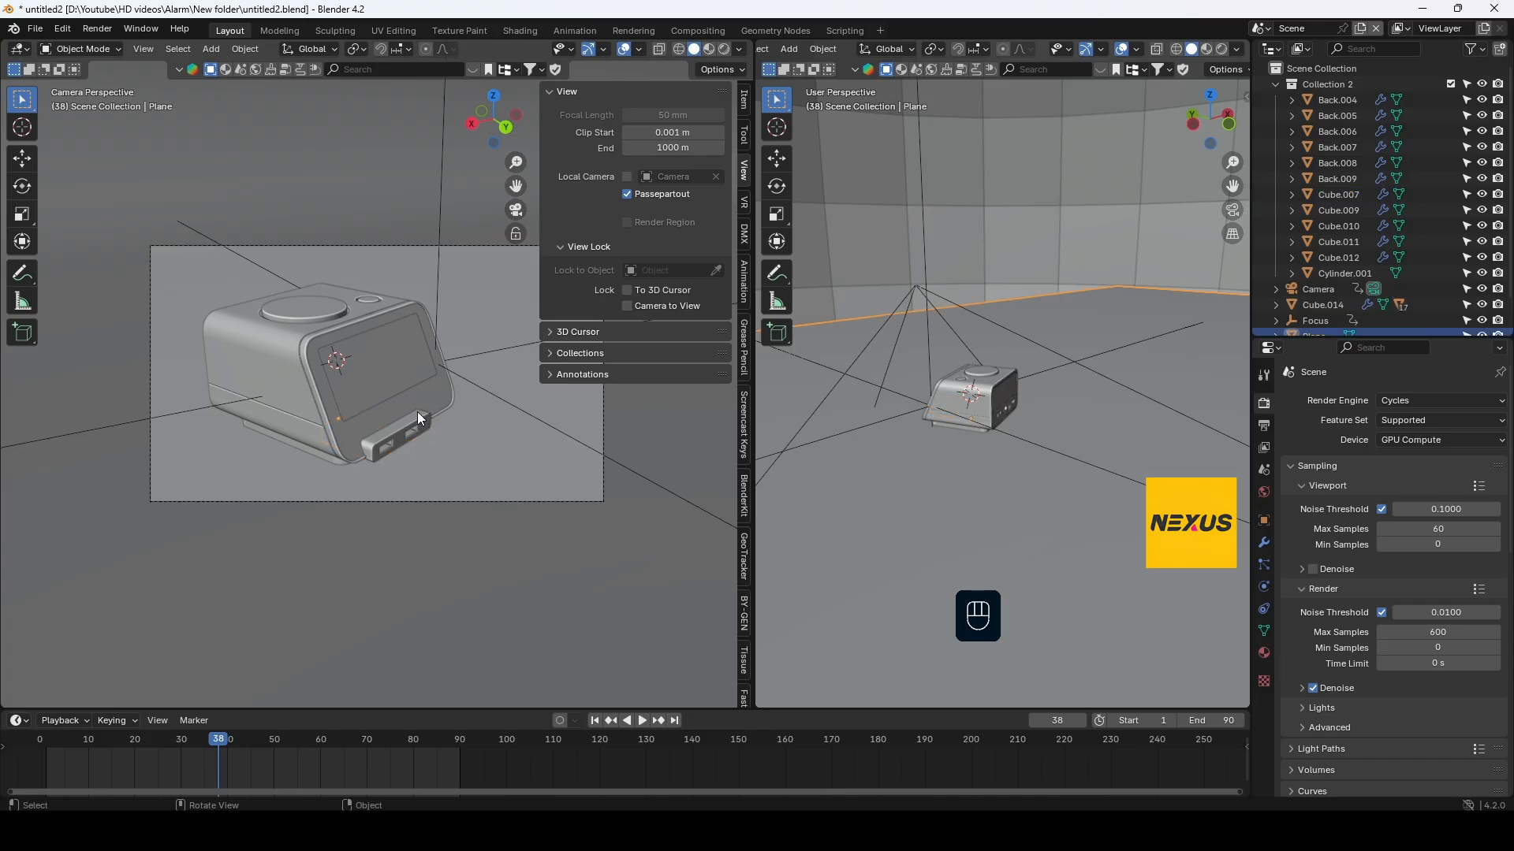
pyautogui.click(418, 413)
pyautogui.press('Tab')
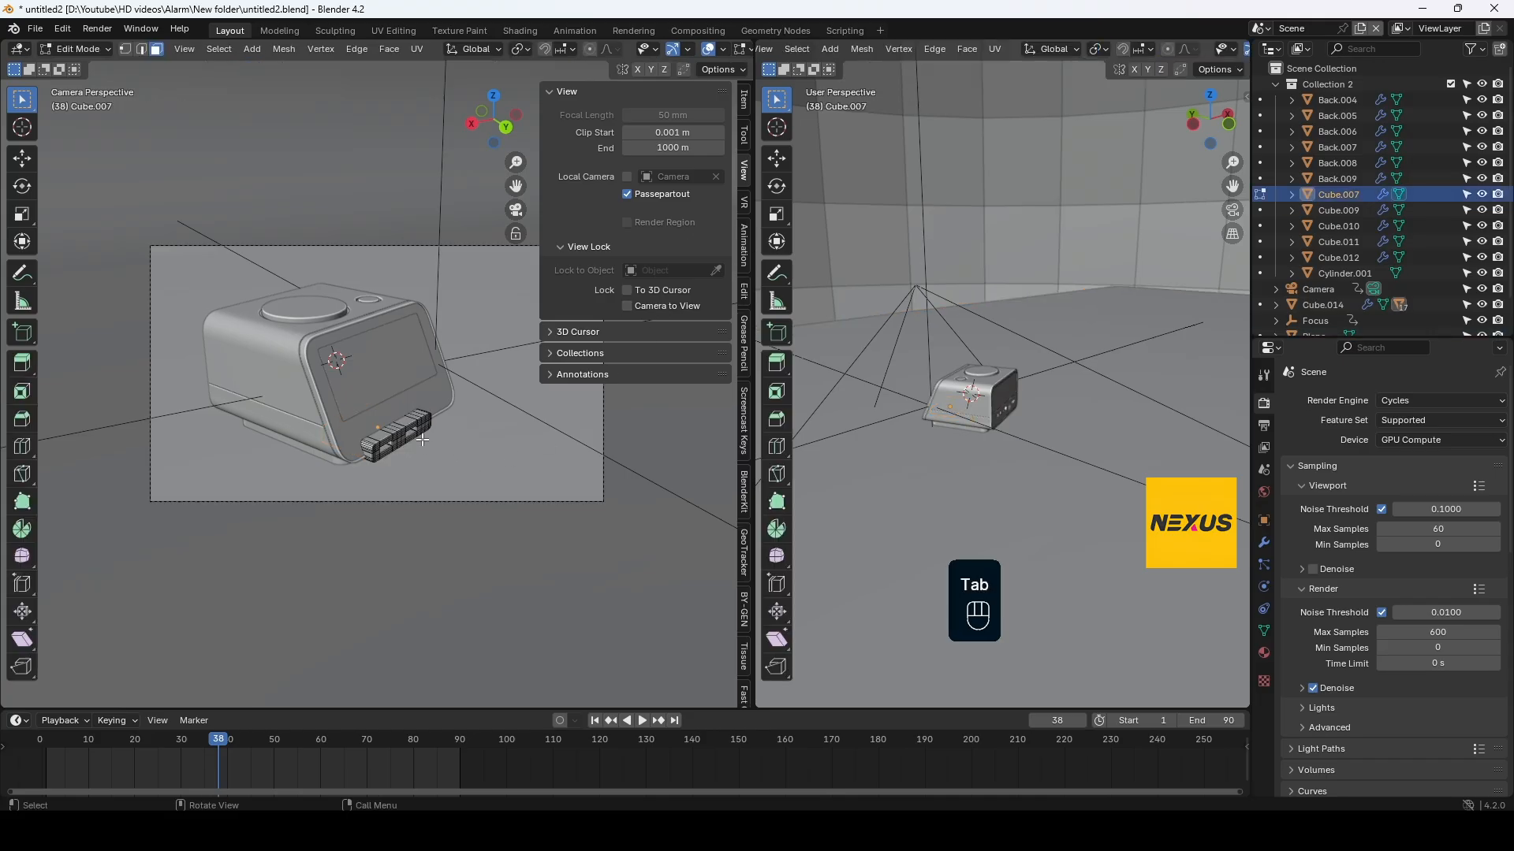
pyautogui.scroll(3, 415, 479)
pyautogui.press('1')
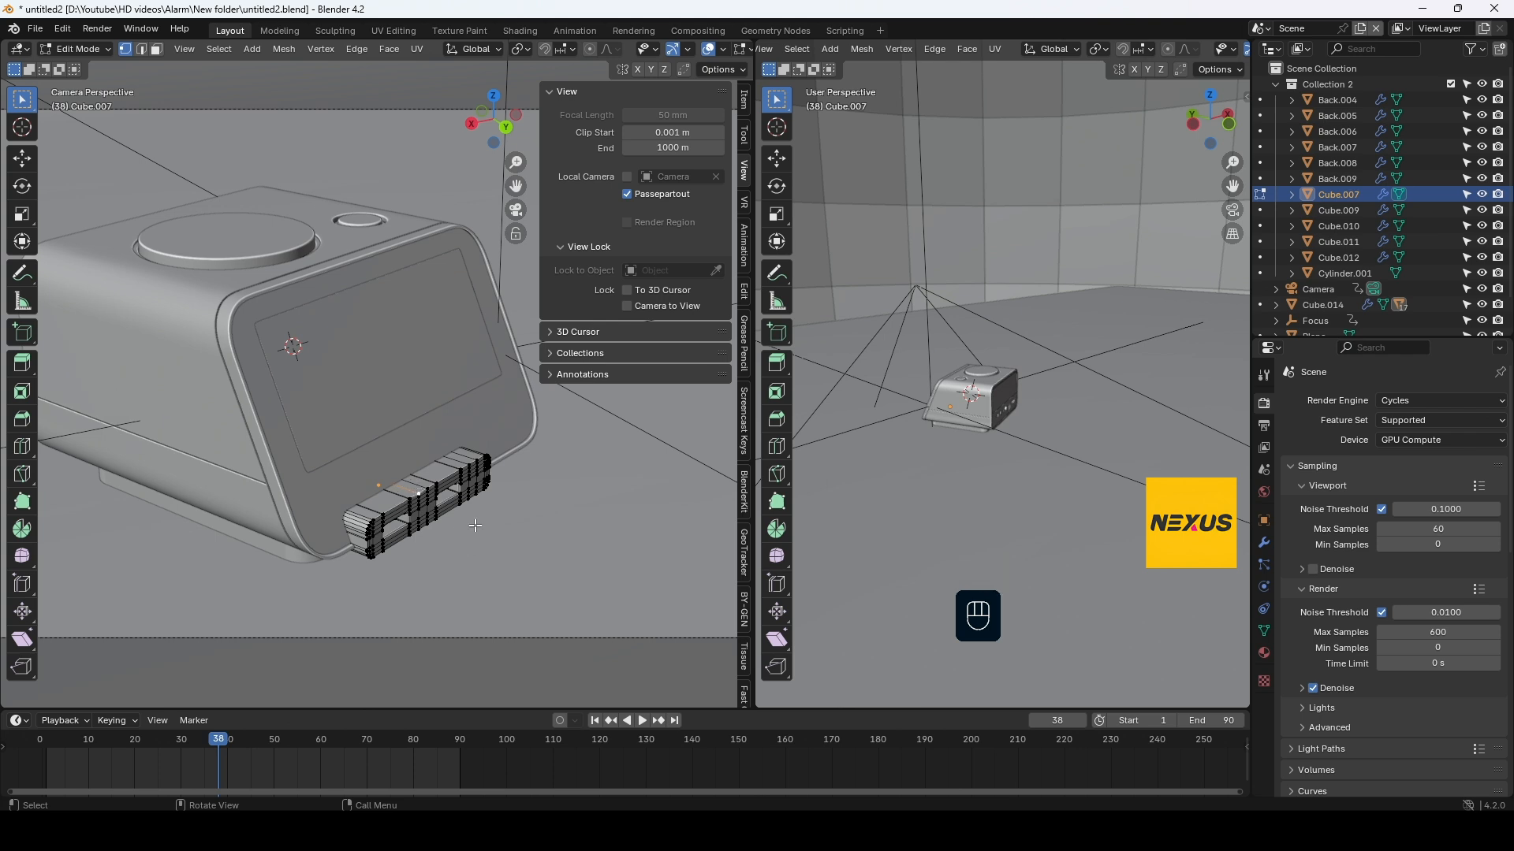
pyautogui.hotkey('shift', 's')
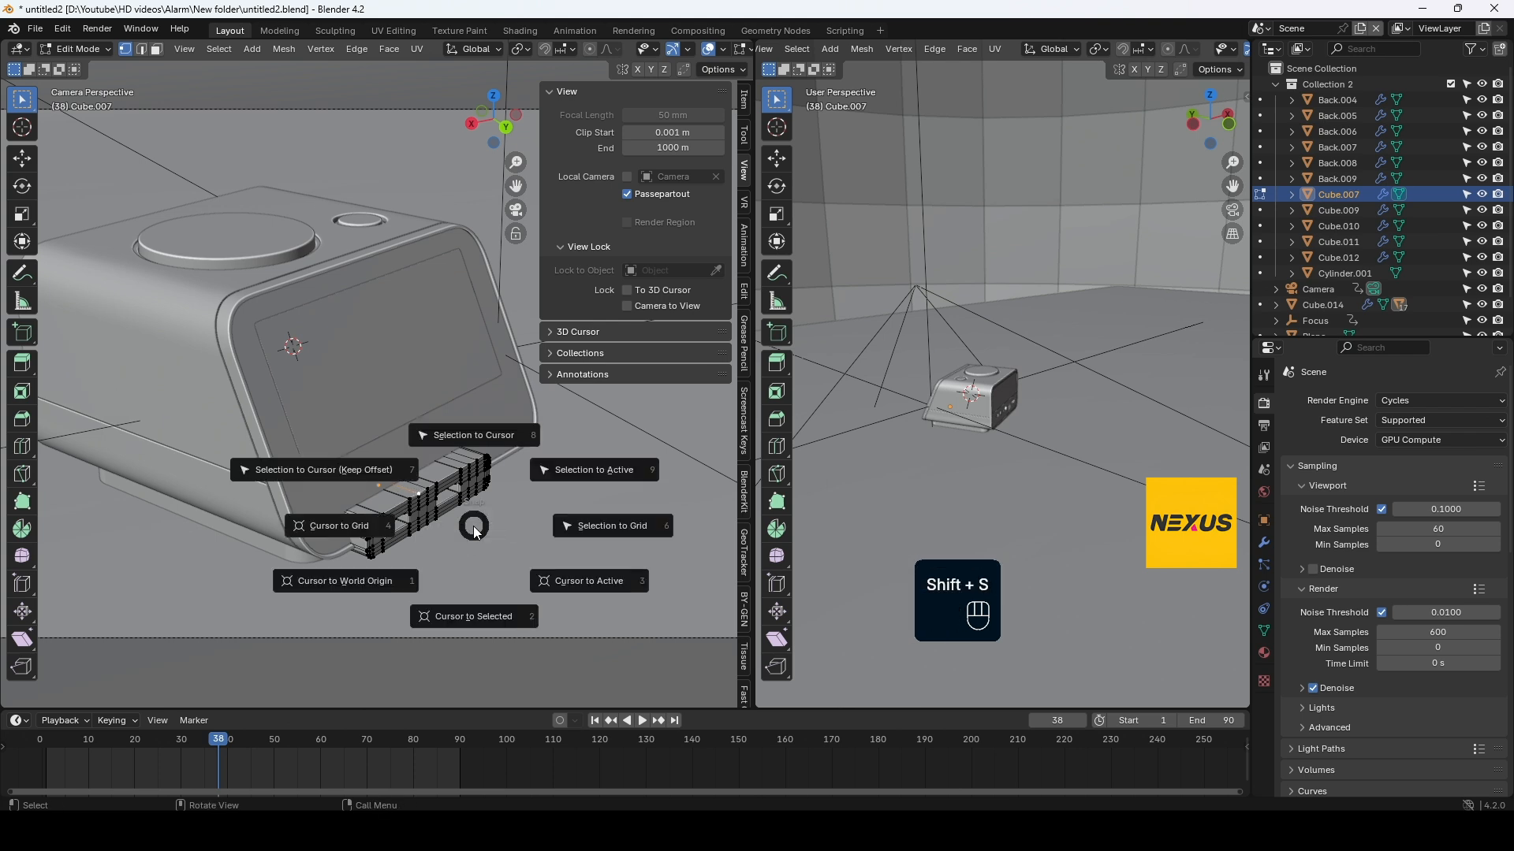
pyautogui.click(451, 617)
pyautogui.press('Tab')
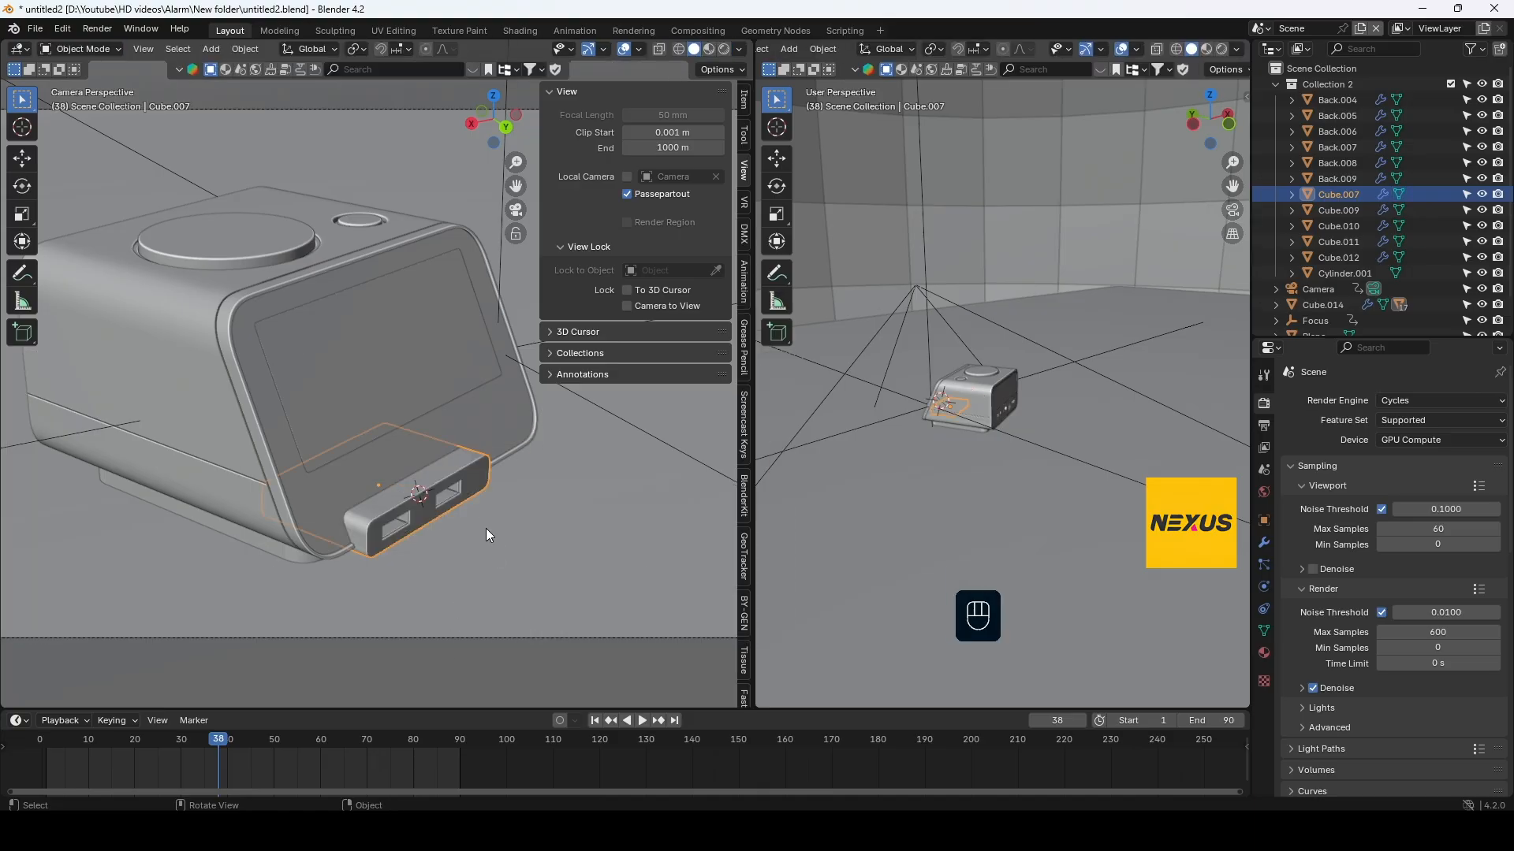
# Add a Plain Axes empty at the 3D cursor on the port block, scale it to 0.025 and apply its scale
pyautogui.hotkey('shift', 'a')
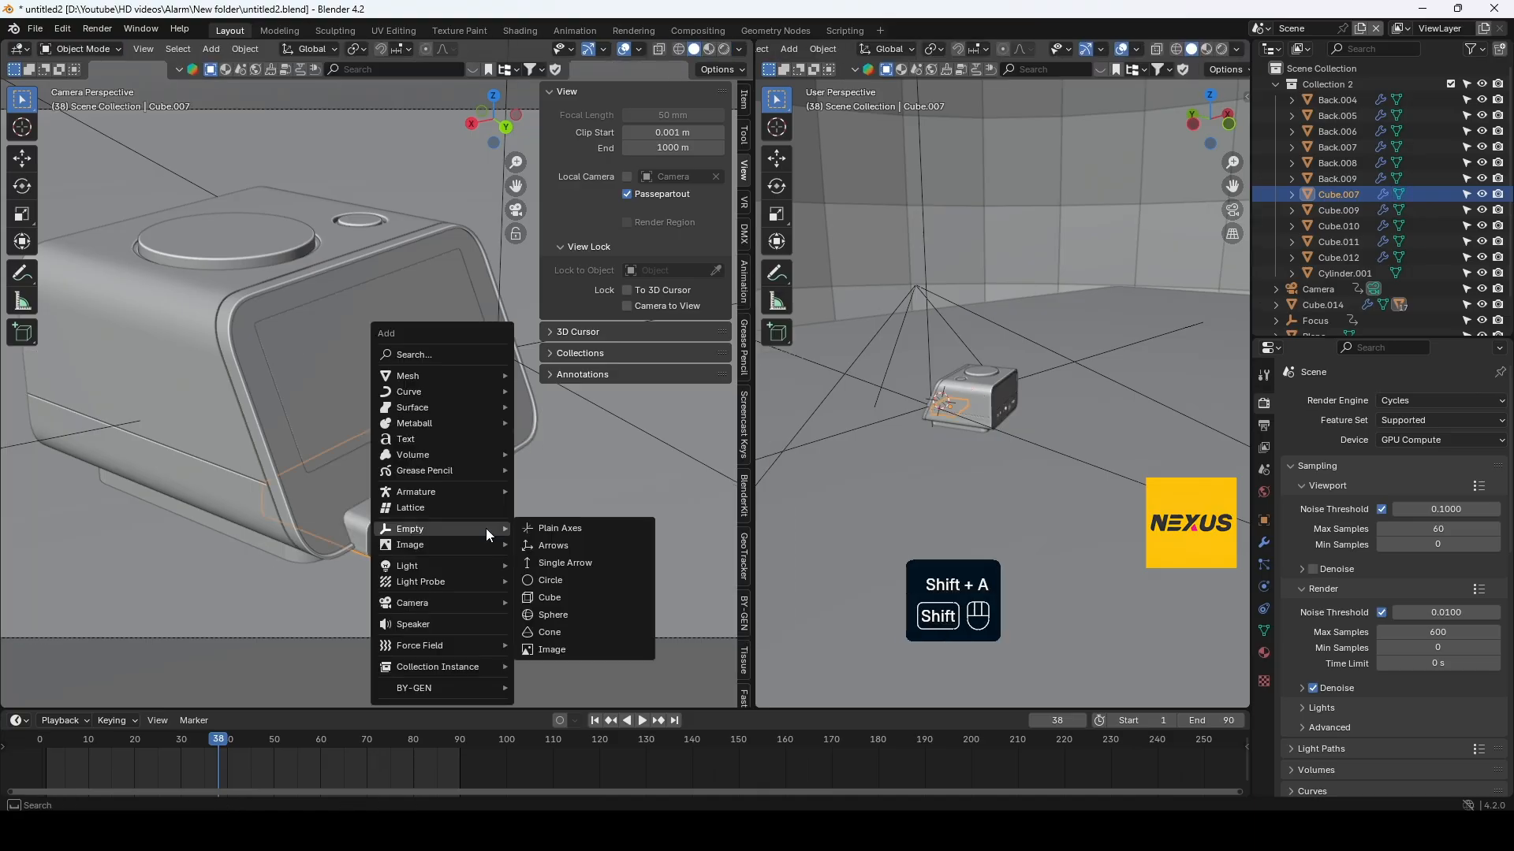
pyautogui.click(574, 534)
pyautogui.press('s')
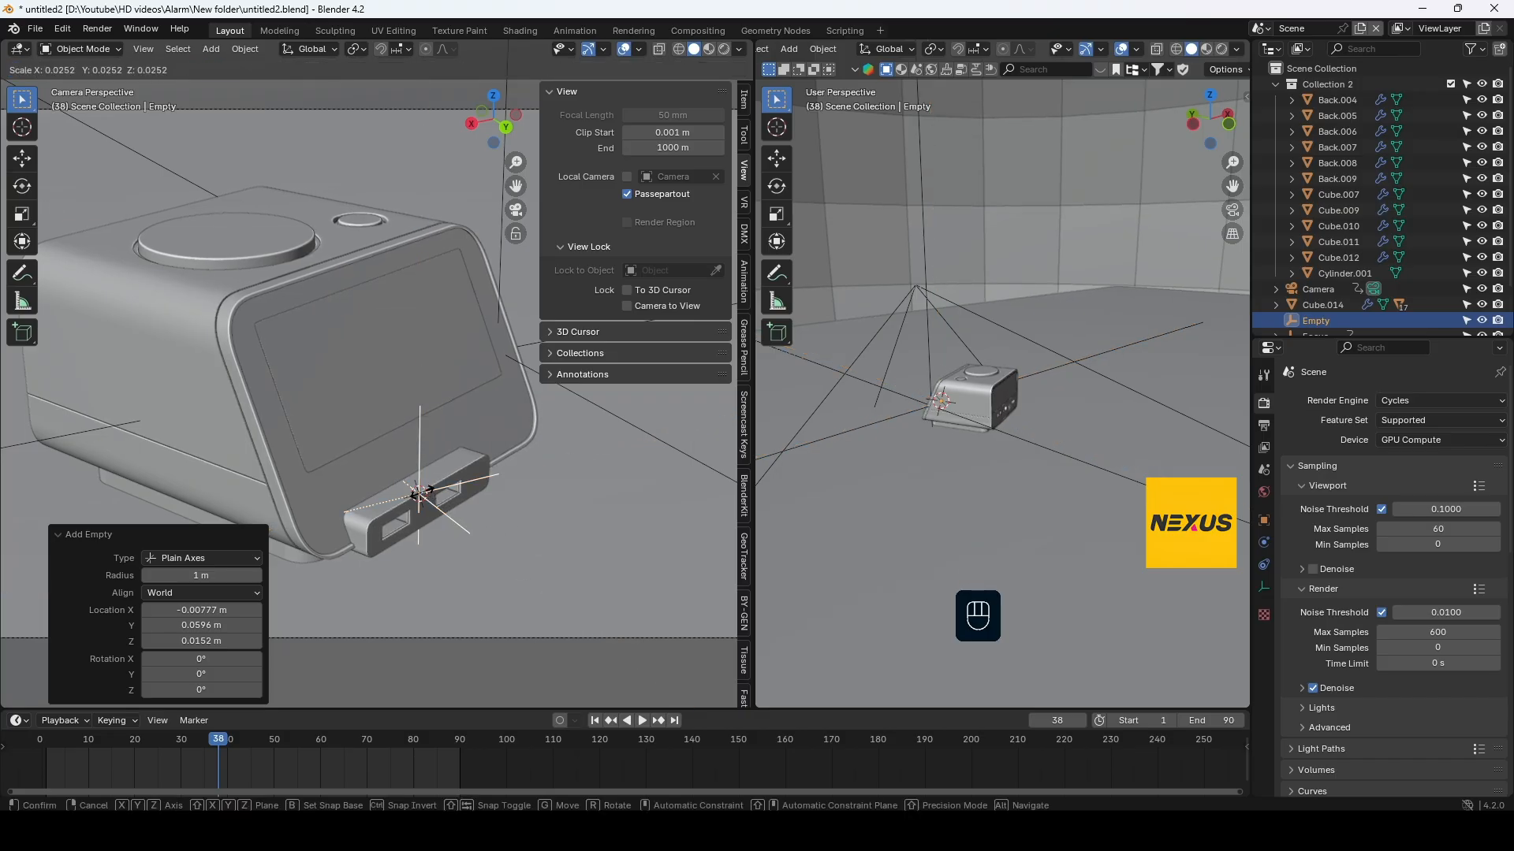
pyautogui.click(424, 498)
pyautogui.hotkey('ctrl', 'a')
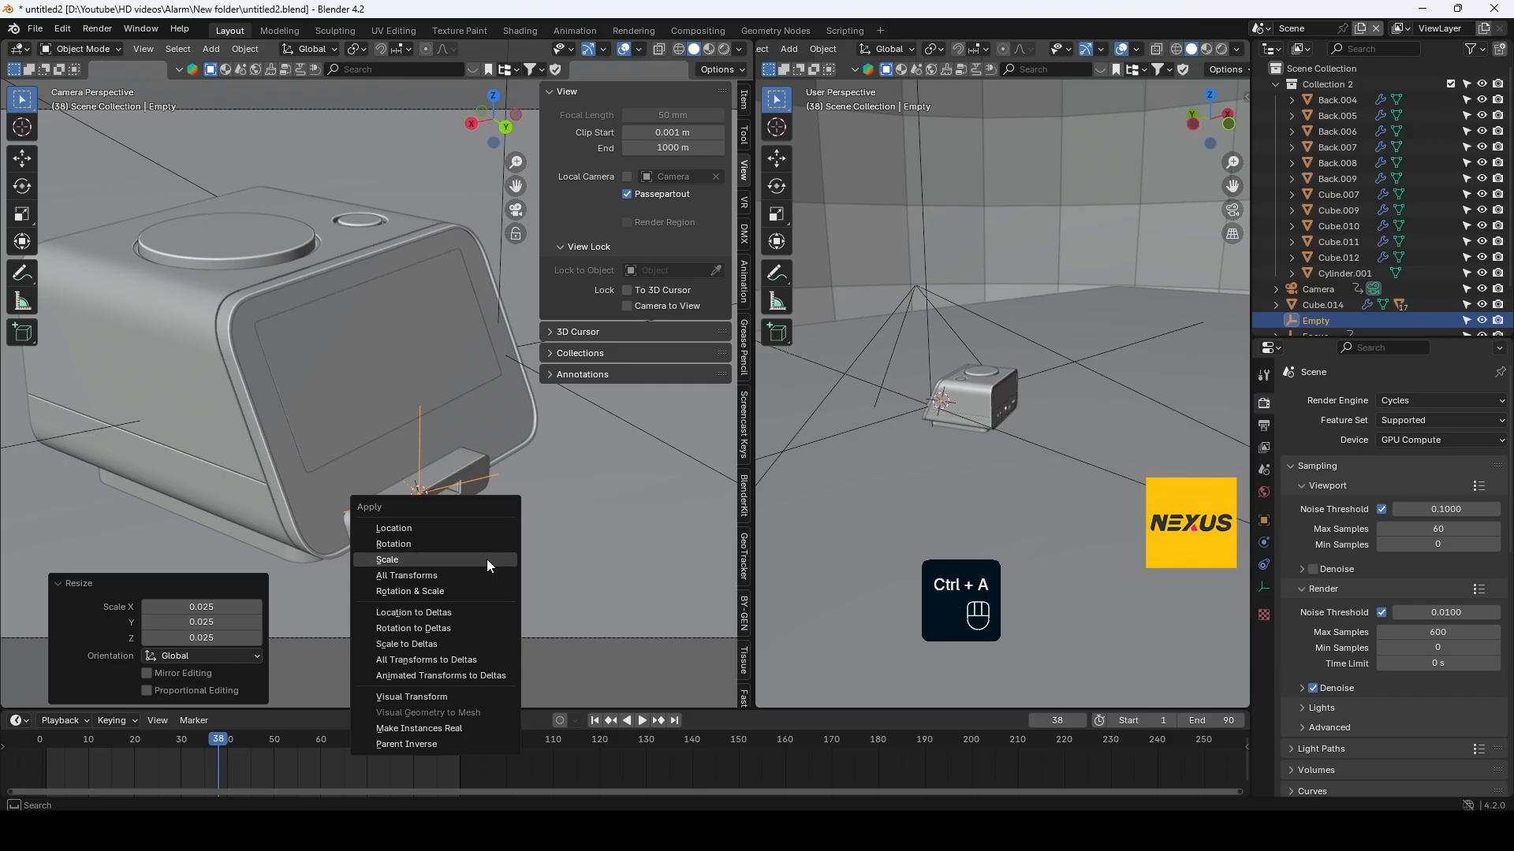
pyautogui.click(487, 566)
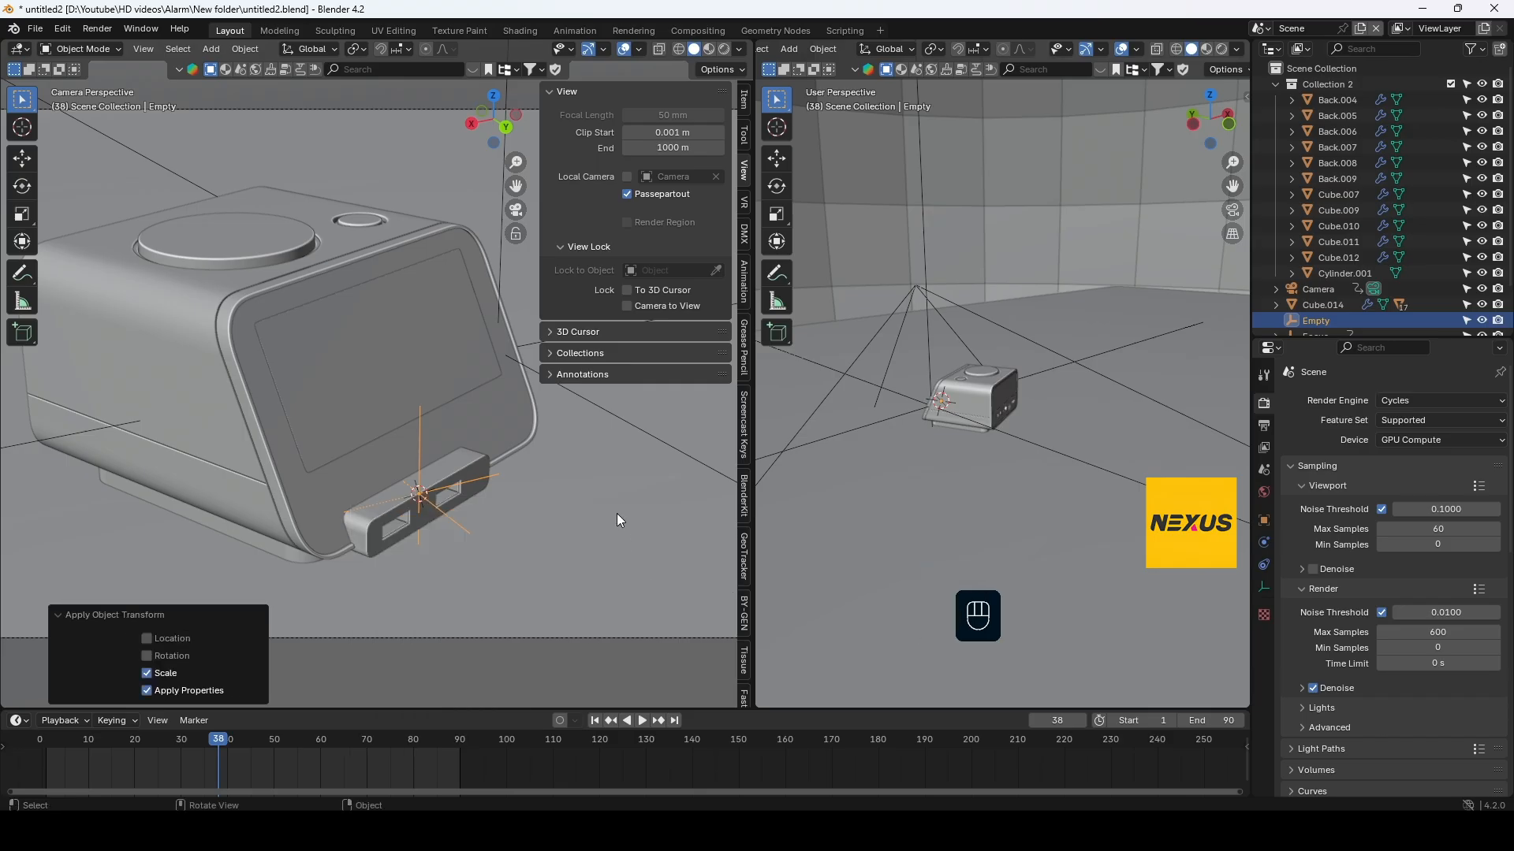
# Snap the 3D cursor to the selected geometry of the large round disc on top of the clock, working in Edit Mode
pyautogui.click(242, 225)
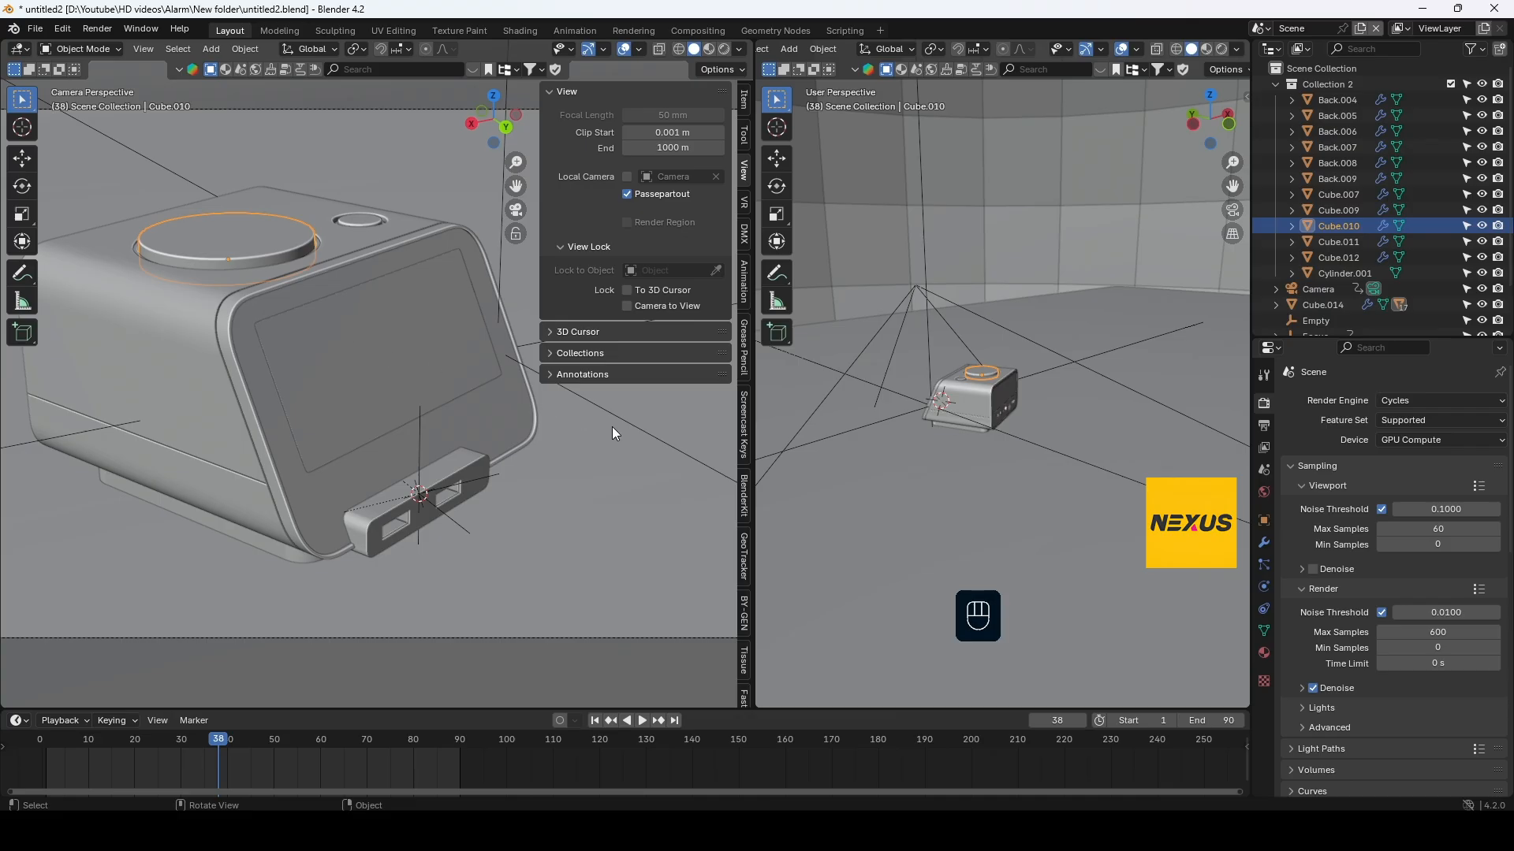
pyautogui.click(914, 706)
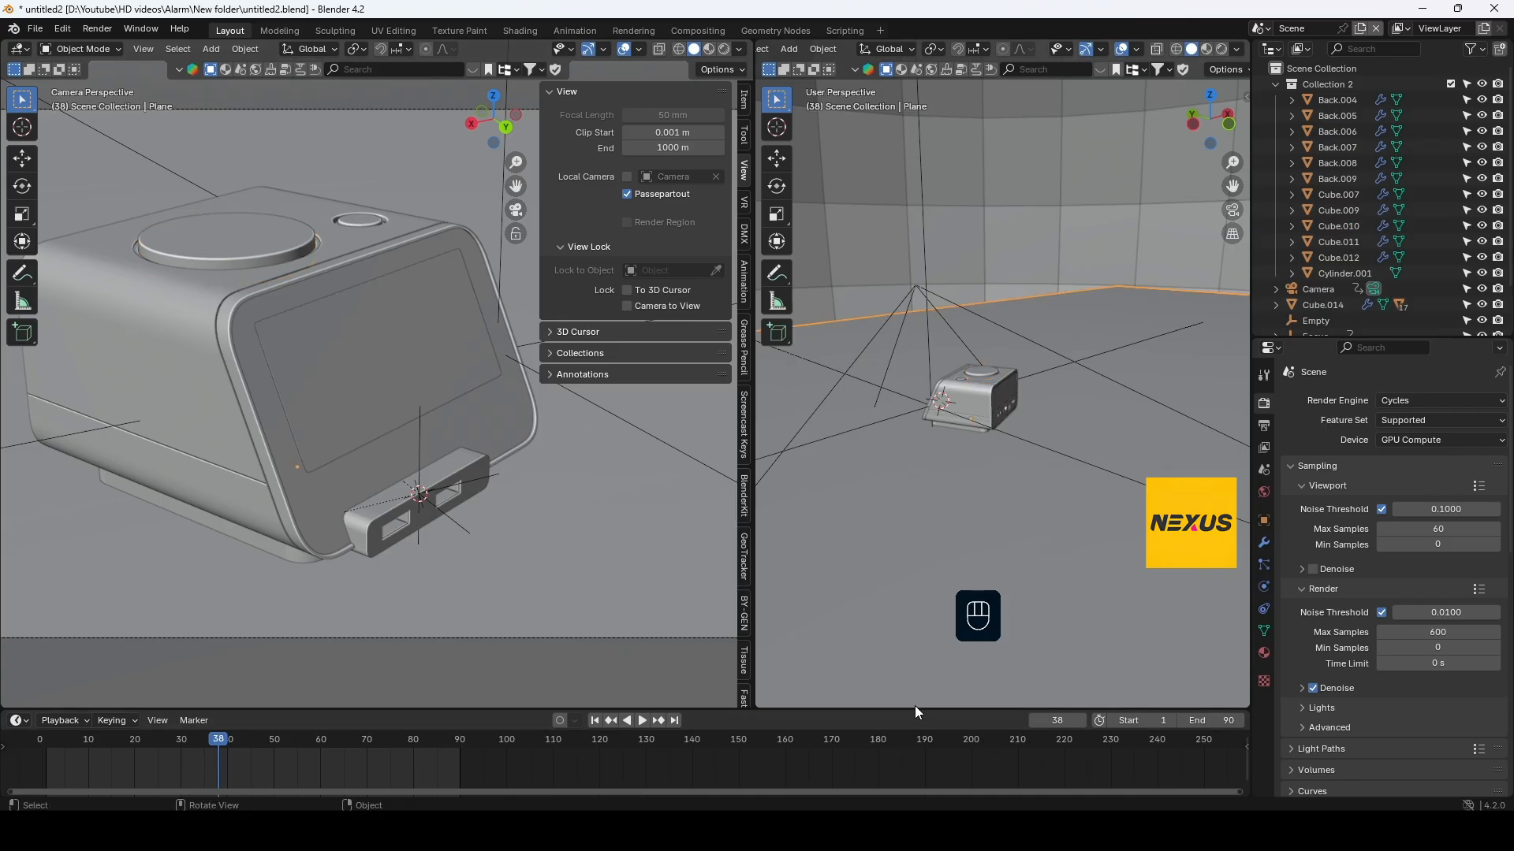
pyautogui.moveTo(914, 709)
pyautogui.mouseDown()
pyautogui.moveTo(912, 522)
pyautogui.moveTo(911, 681)
pyautogui.mouseUp()
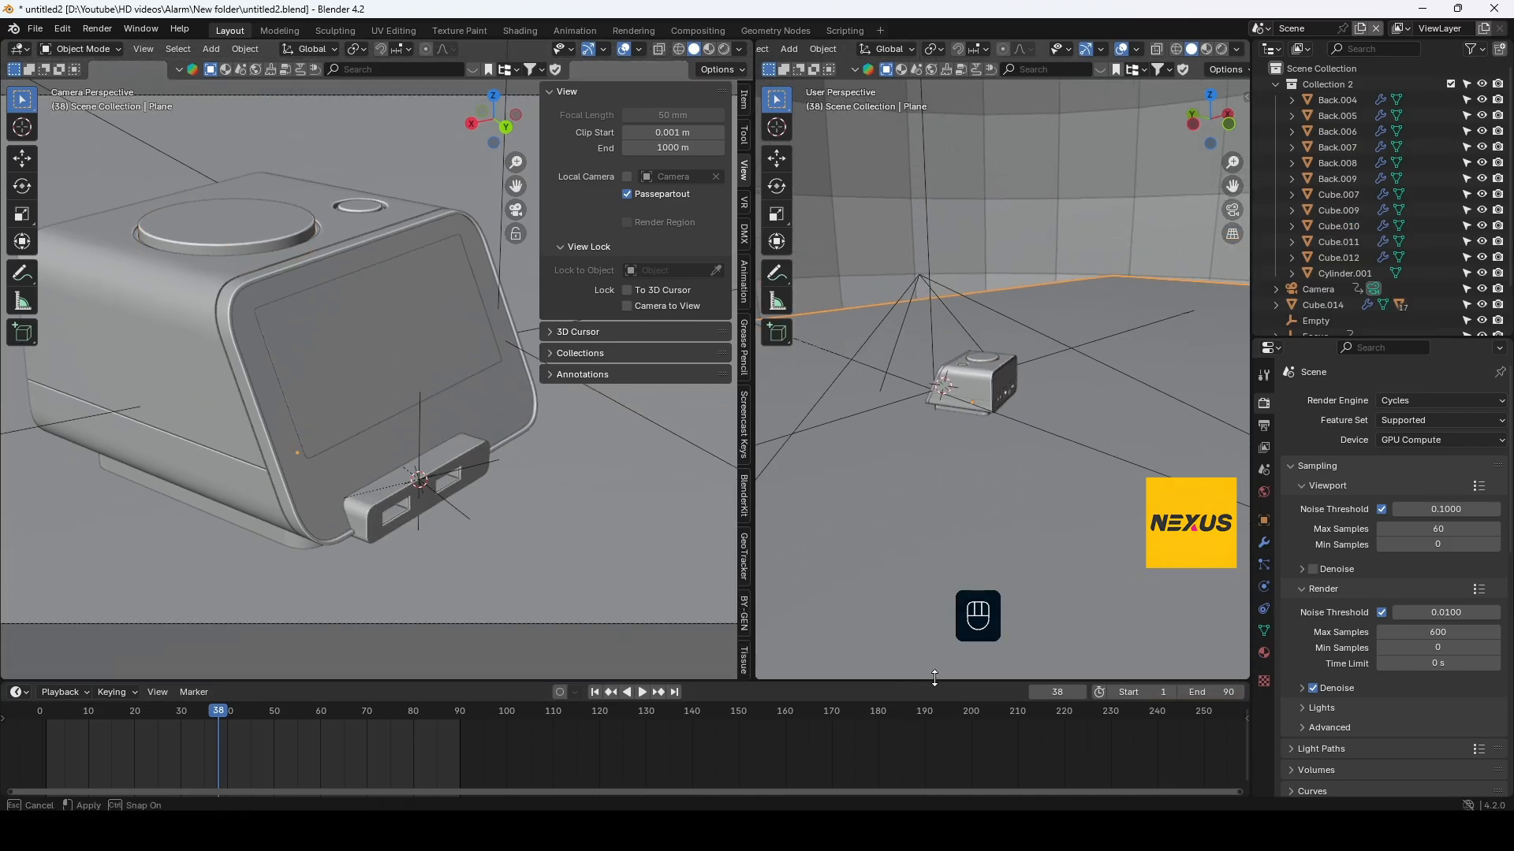
pyautogui.keyDown('shift'); pyautogui.moveTo(334, 253); pyautogui.dragTo(486, 369, button='middle'); pyautogui.keyUp('shift')
pyautogui.scroll(1, 486, 369)
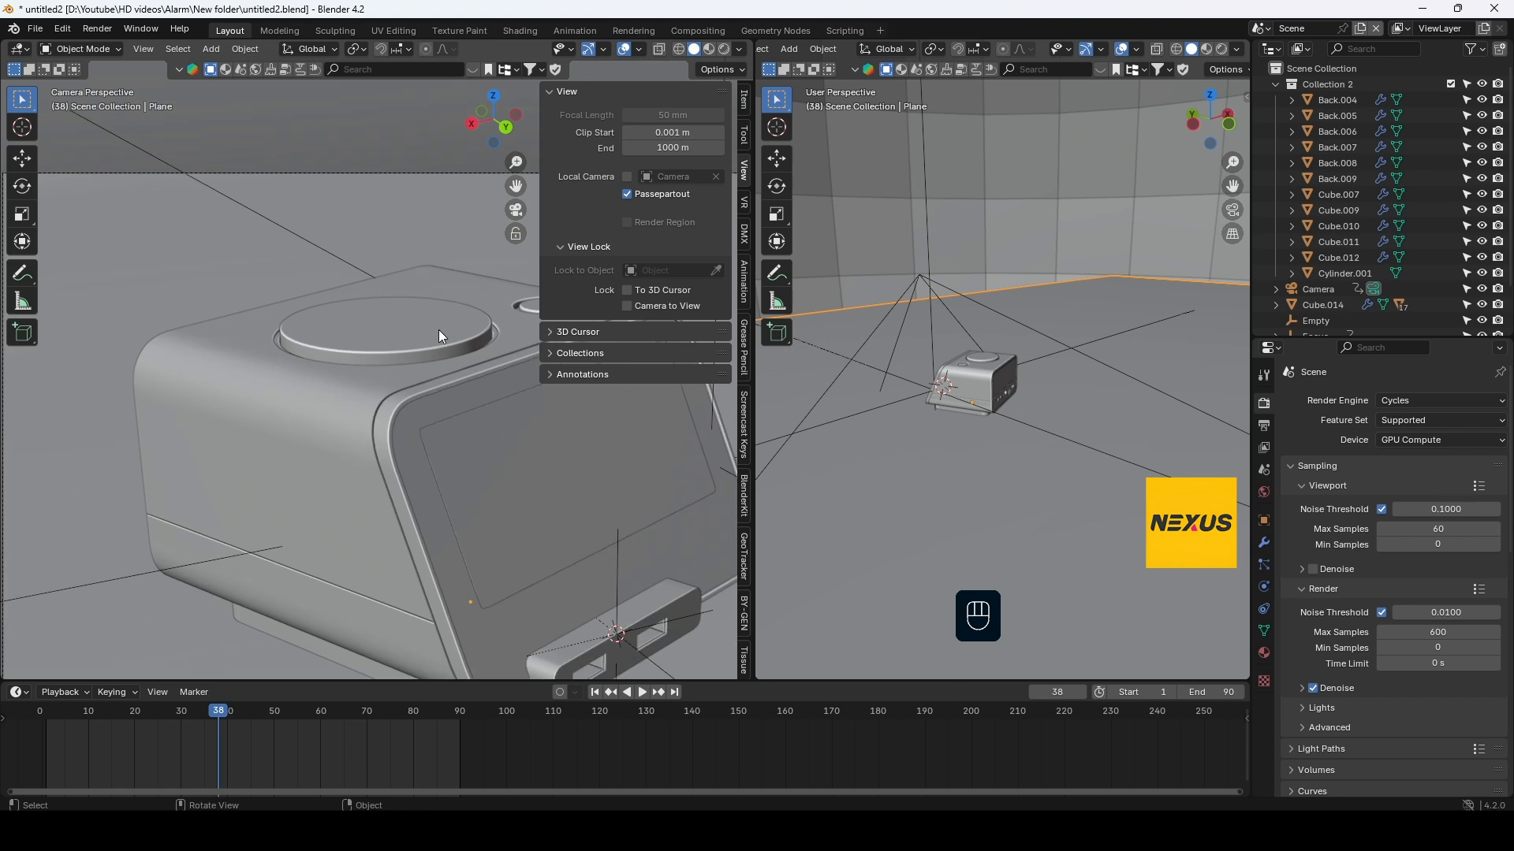
pyautogui.press('Tab')
pyautogui.press('Tab')
pyautogui.click(417, 331)
pyautogui.press('Tab')
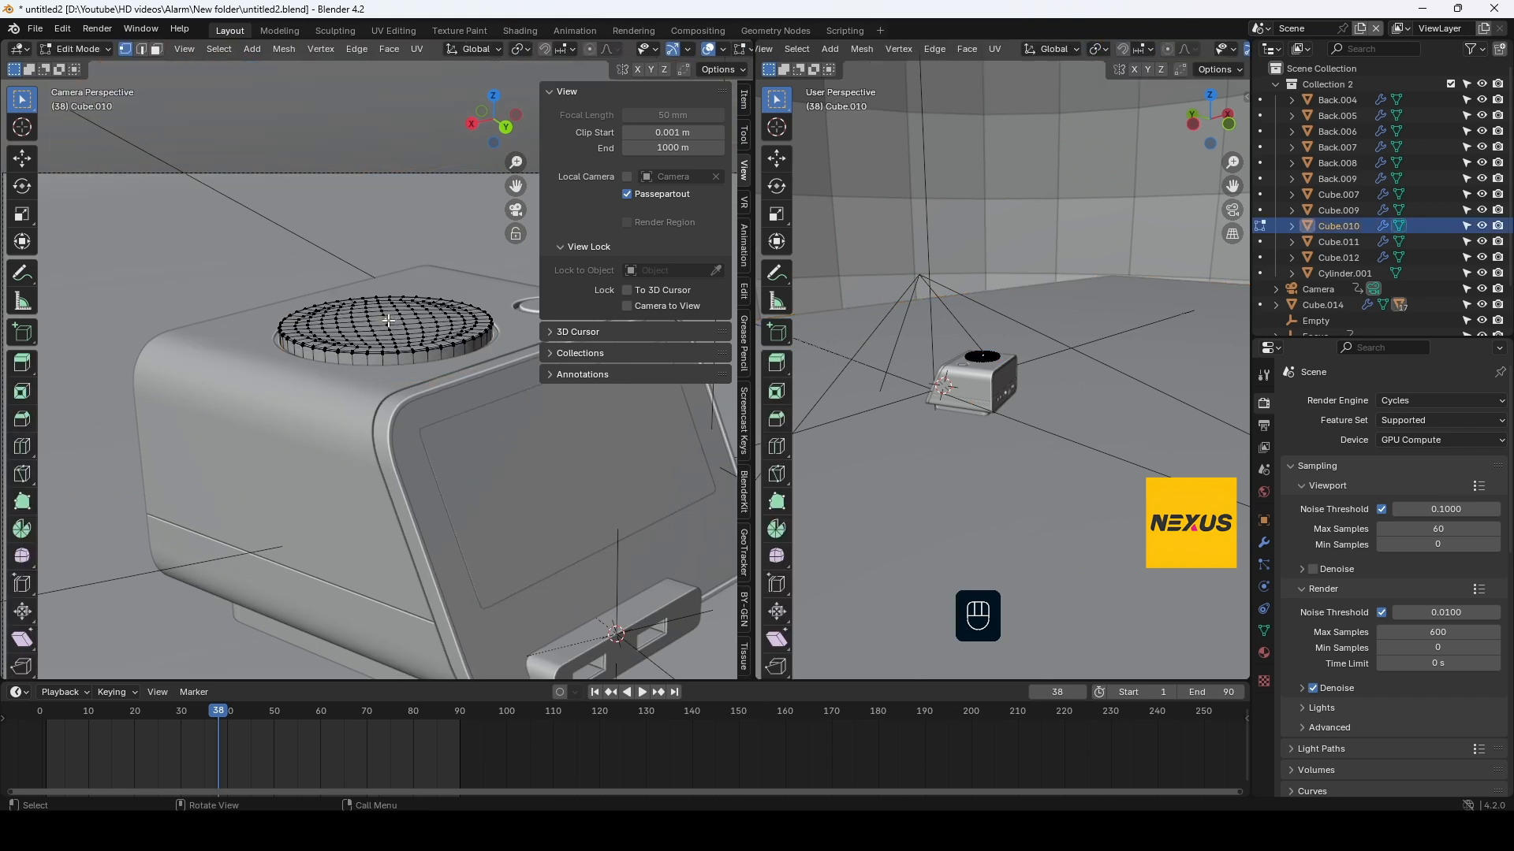
pyautogui.hotkey('shift', 's')
pyautogui.click(473, 459)
pyautogui.press('Tab')
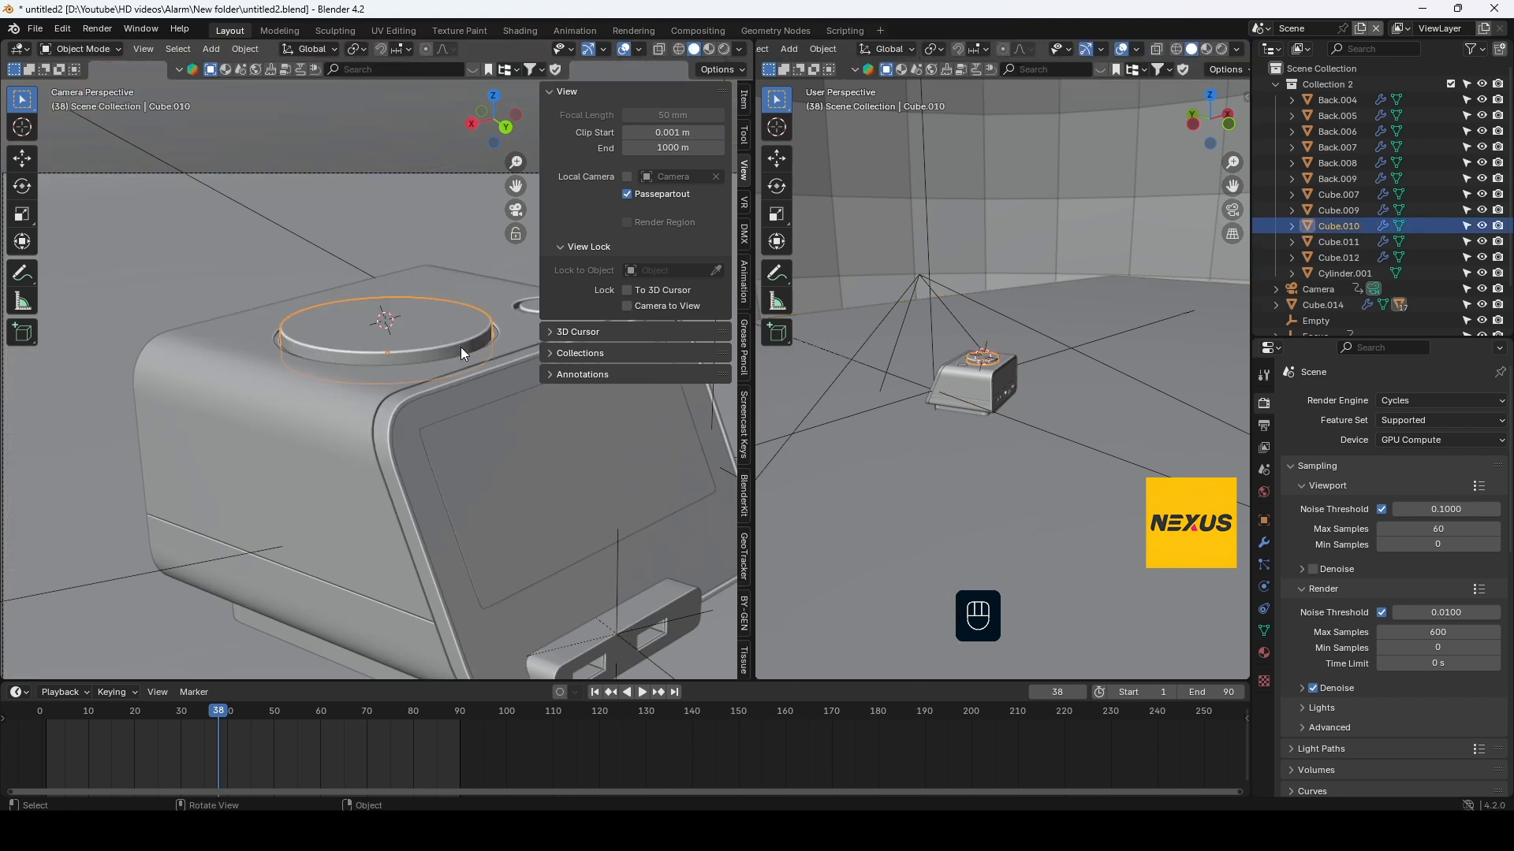
# Add a Plain Axes empty at the 3D cursor on the round disc, scale it to 0.033 and apply its scale
pyautogui.hotkey('shift', 'a')
pyautogui.moveTo(460, 347)
pyautogui.click(532, 345)
pyautogui.press('s')
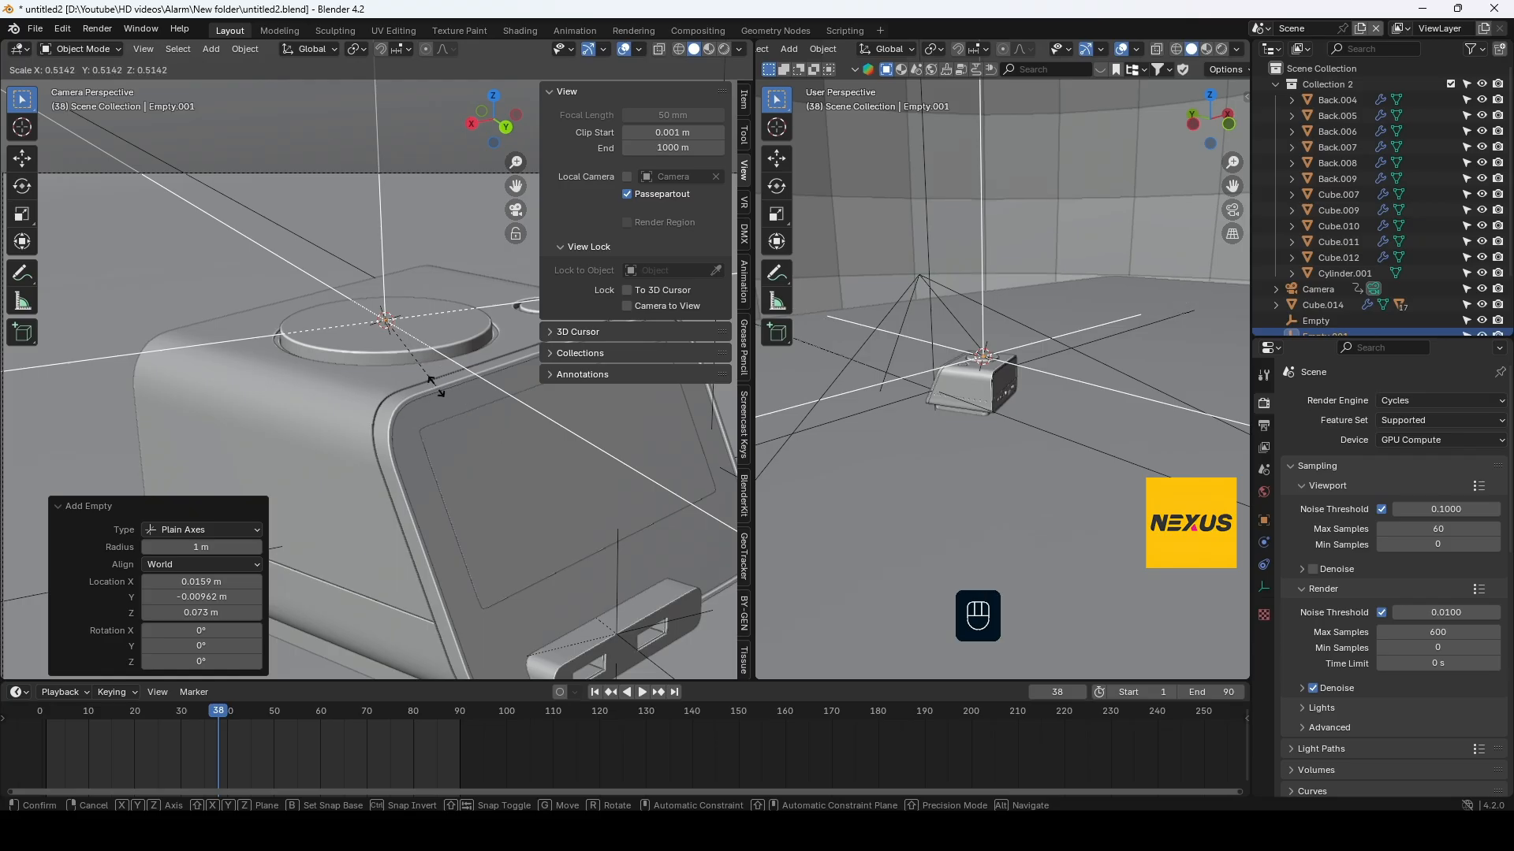
pyautogui.click(385, 319)
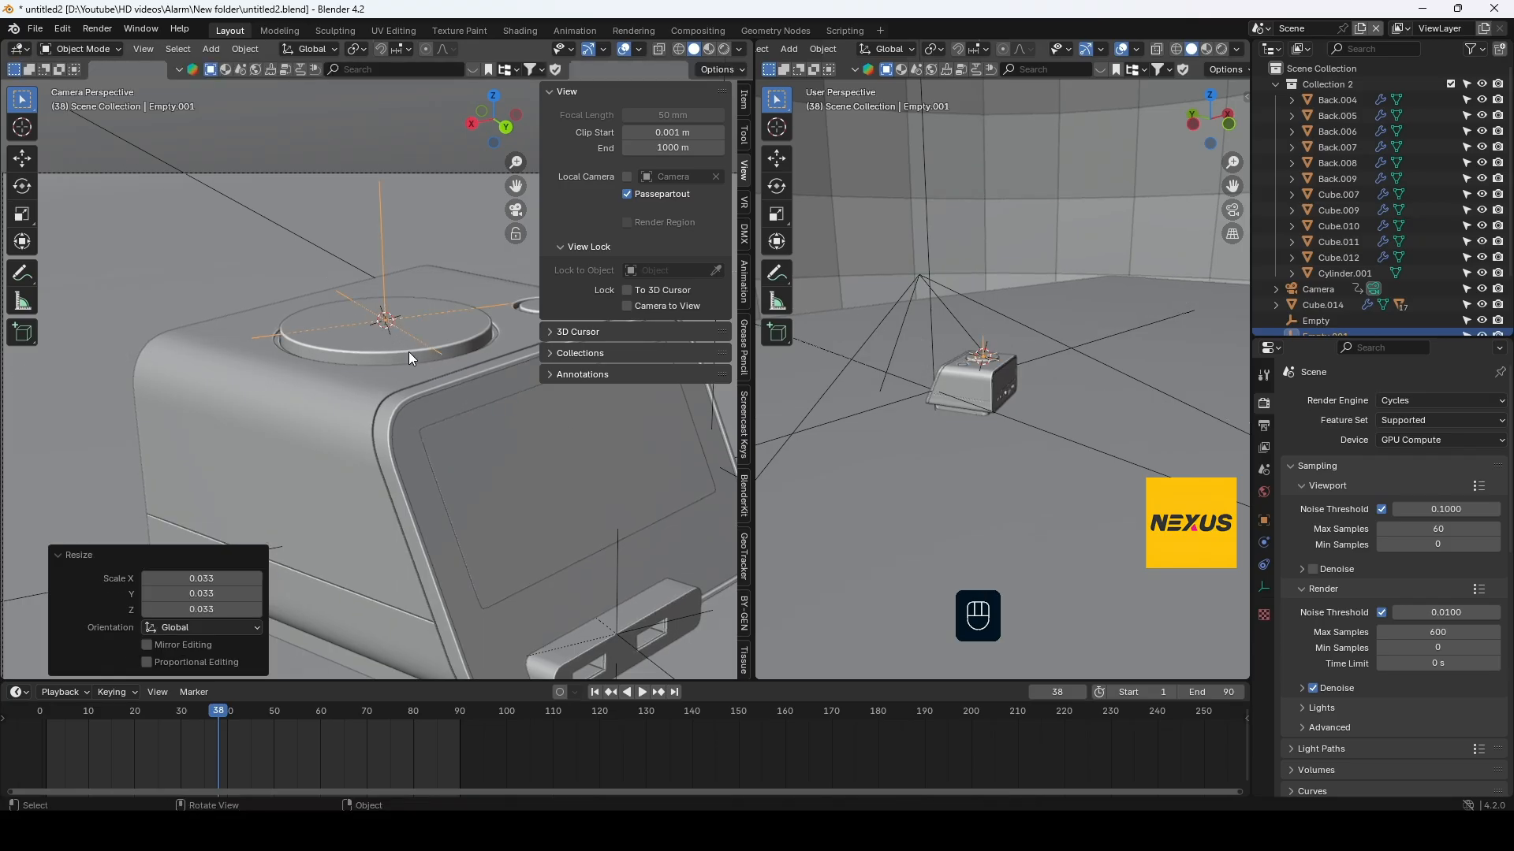
pyautogui.hotkey('ctrl', 'a')
pyautogui.click(410, 355)
# Rename the empty on the clock's large round top disc to "Top Empty"
pyautogui.press('F2')
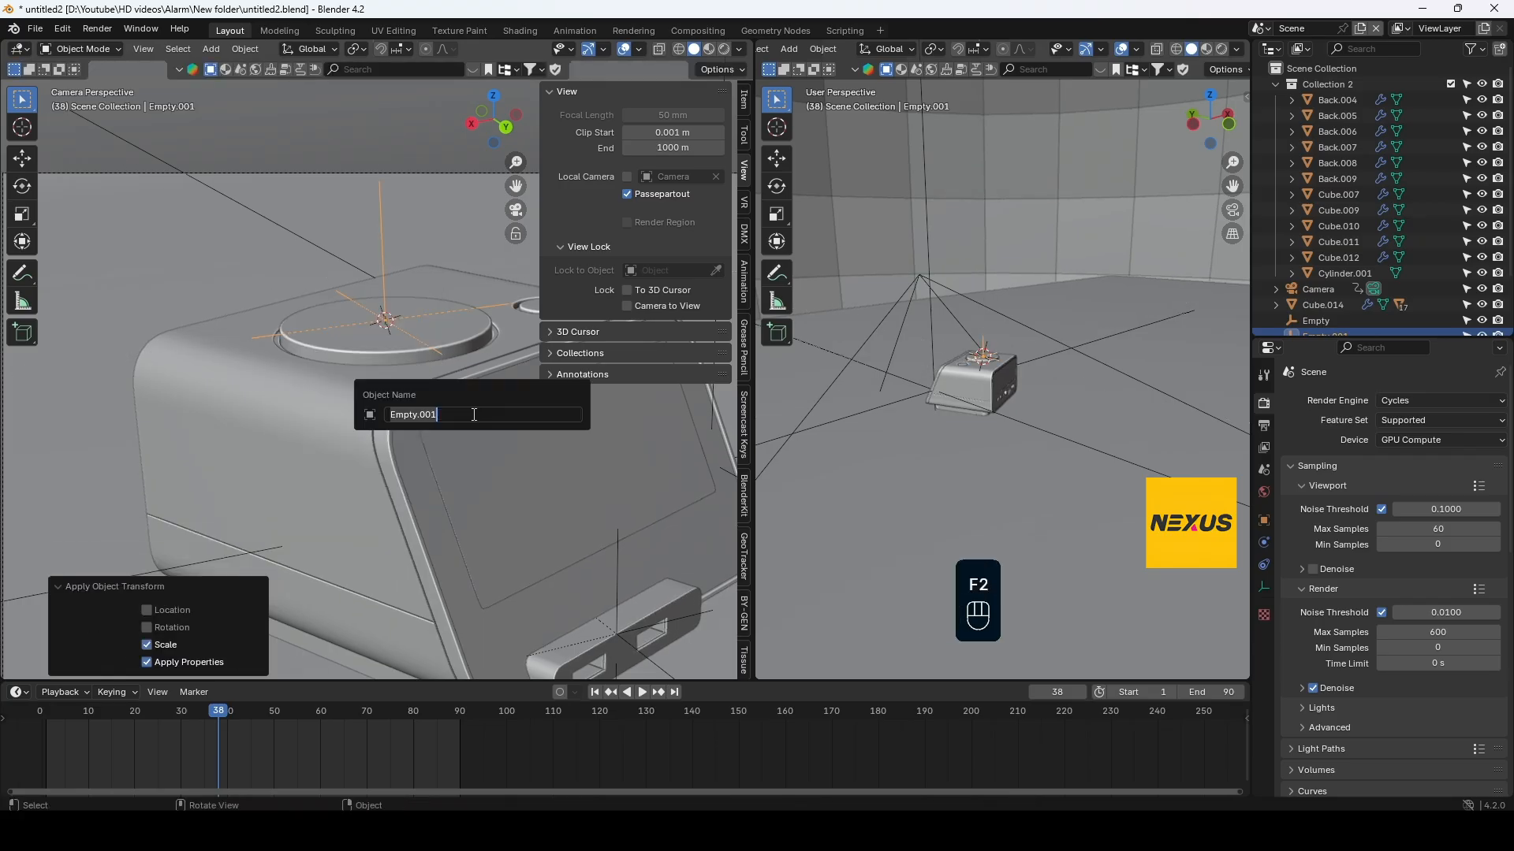
pyautogui.write('Top ')
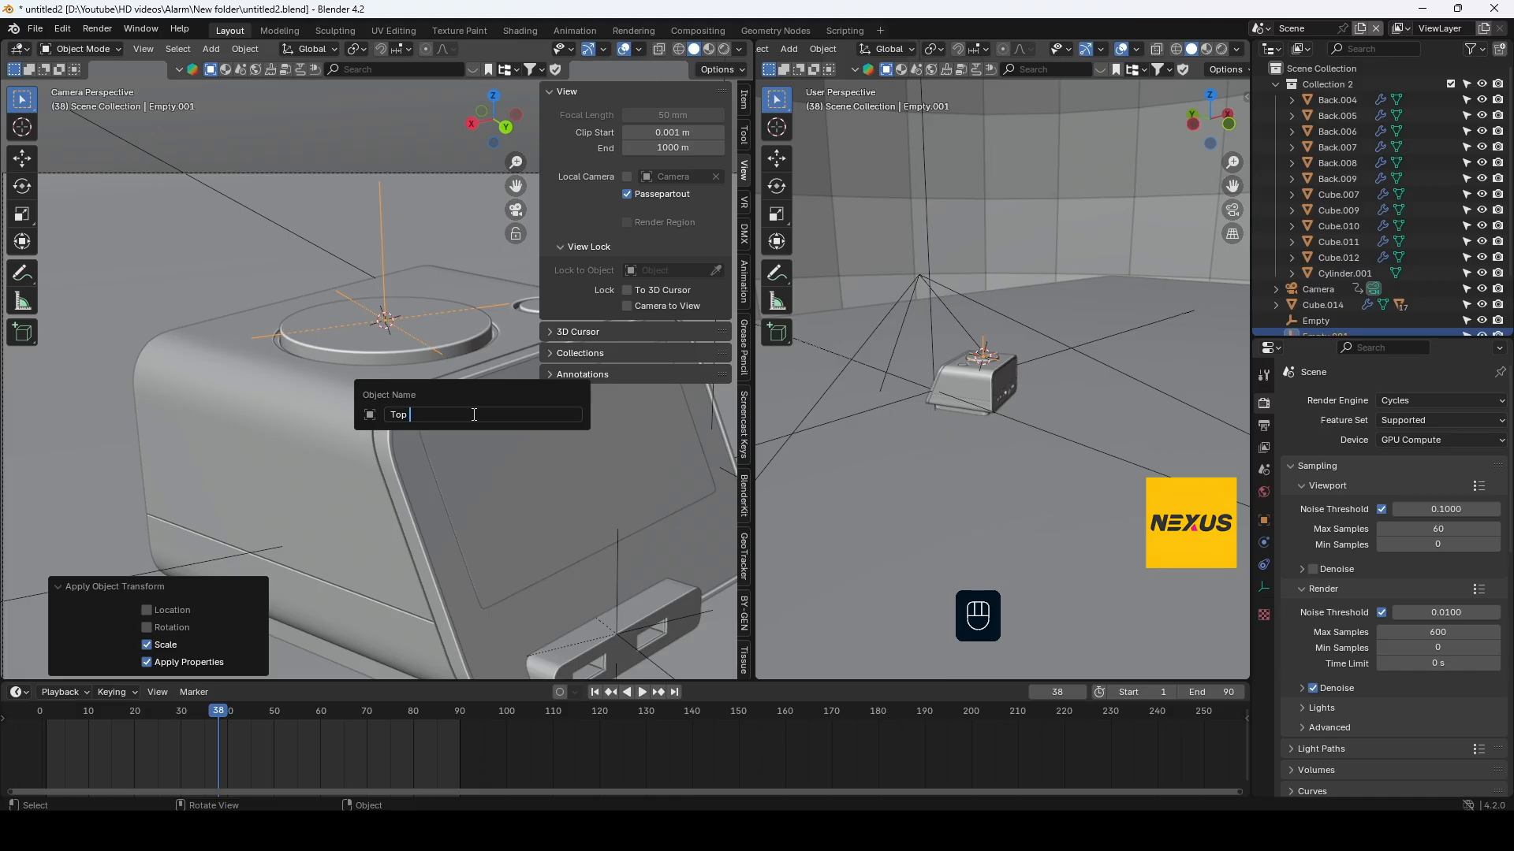
pyautogui.write('Empty')
pyautogui.press('Return')
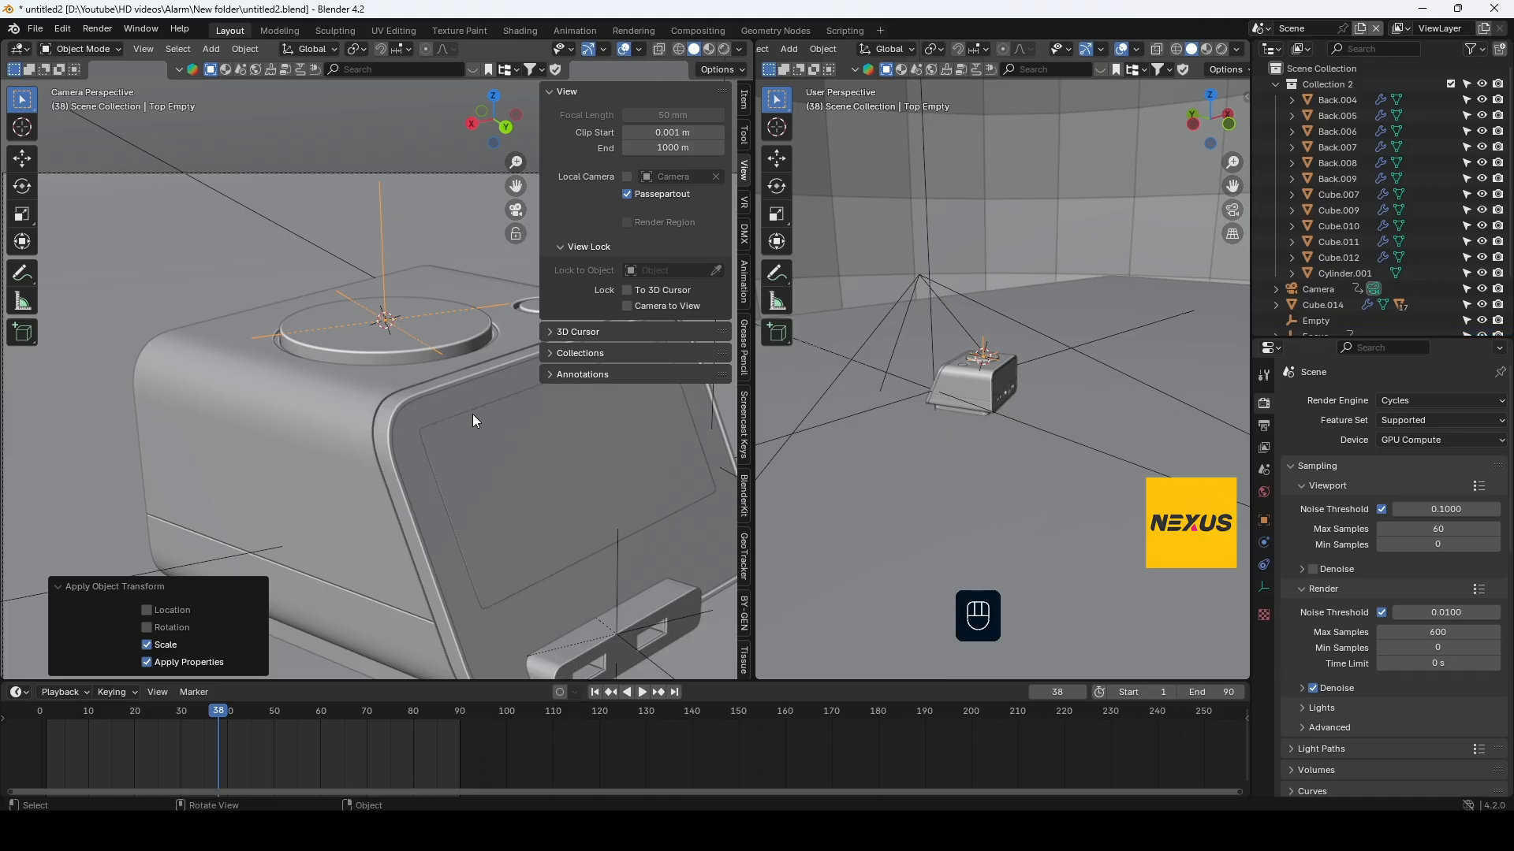
# Rename the empty on the front port block to "USB Empty"
pyautogui.click(613, 554)
pyautogui.press('F2')
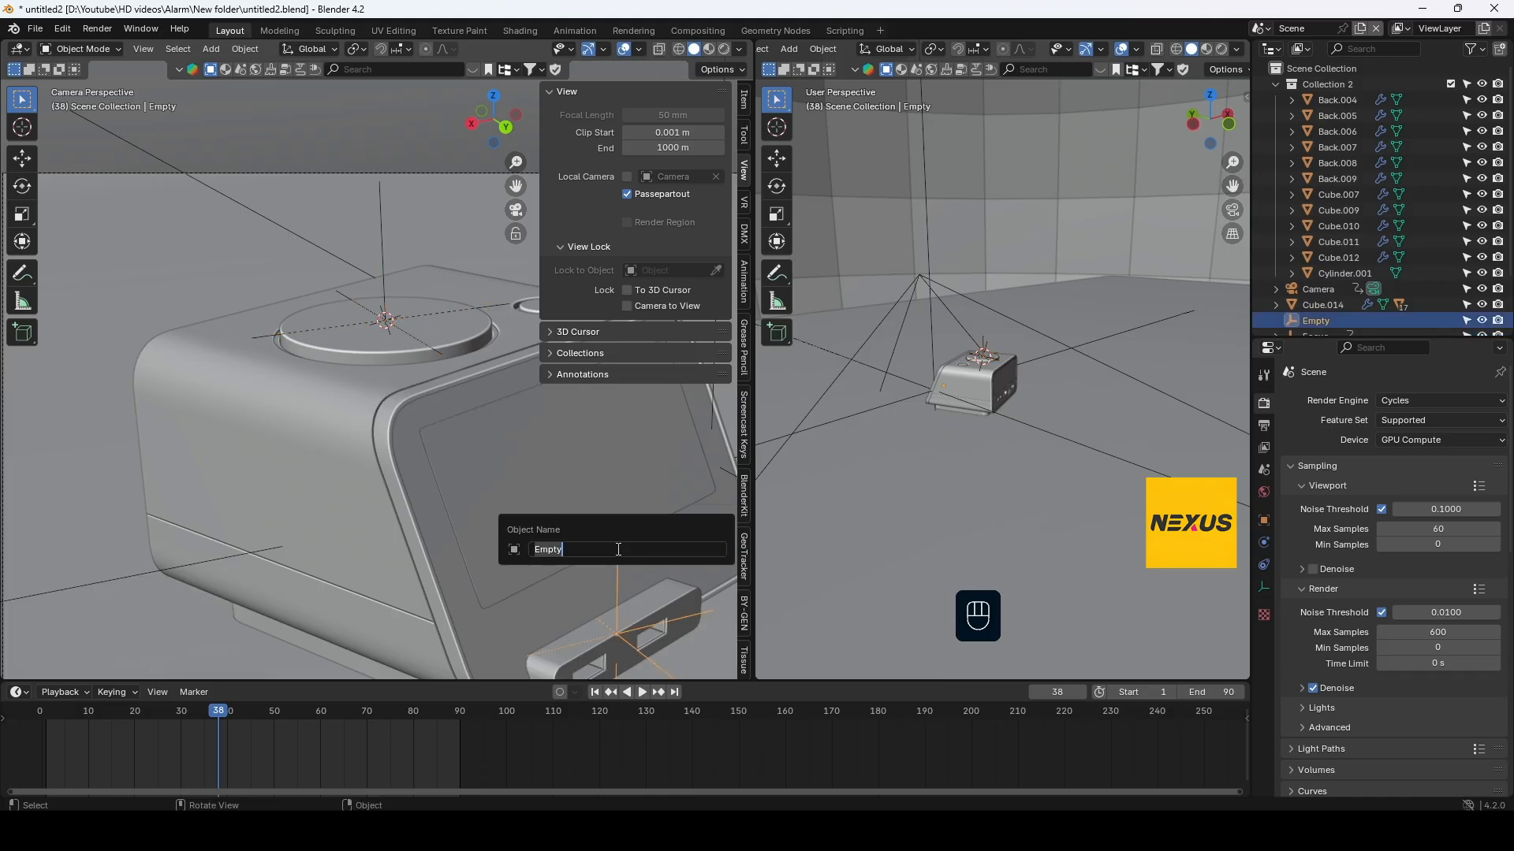
pyautogui.write('USB Empty')
pyautogui.press('Return')
# Snap the 3D cursor to the selected geometry of the protruding round knob (Back.004) on the clock's rear, working in Edit Mode
pyautogui.moveTo(298, 396); pyautogui.dragTo(359, 430, button='middle')
pyautogui.scroll(2, 470, 416)
pyautogui.click(405, 455)
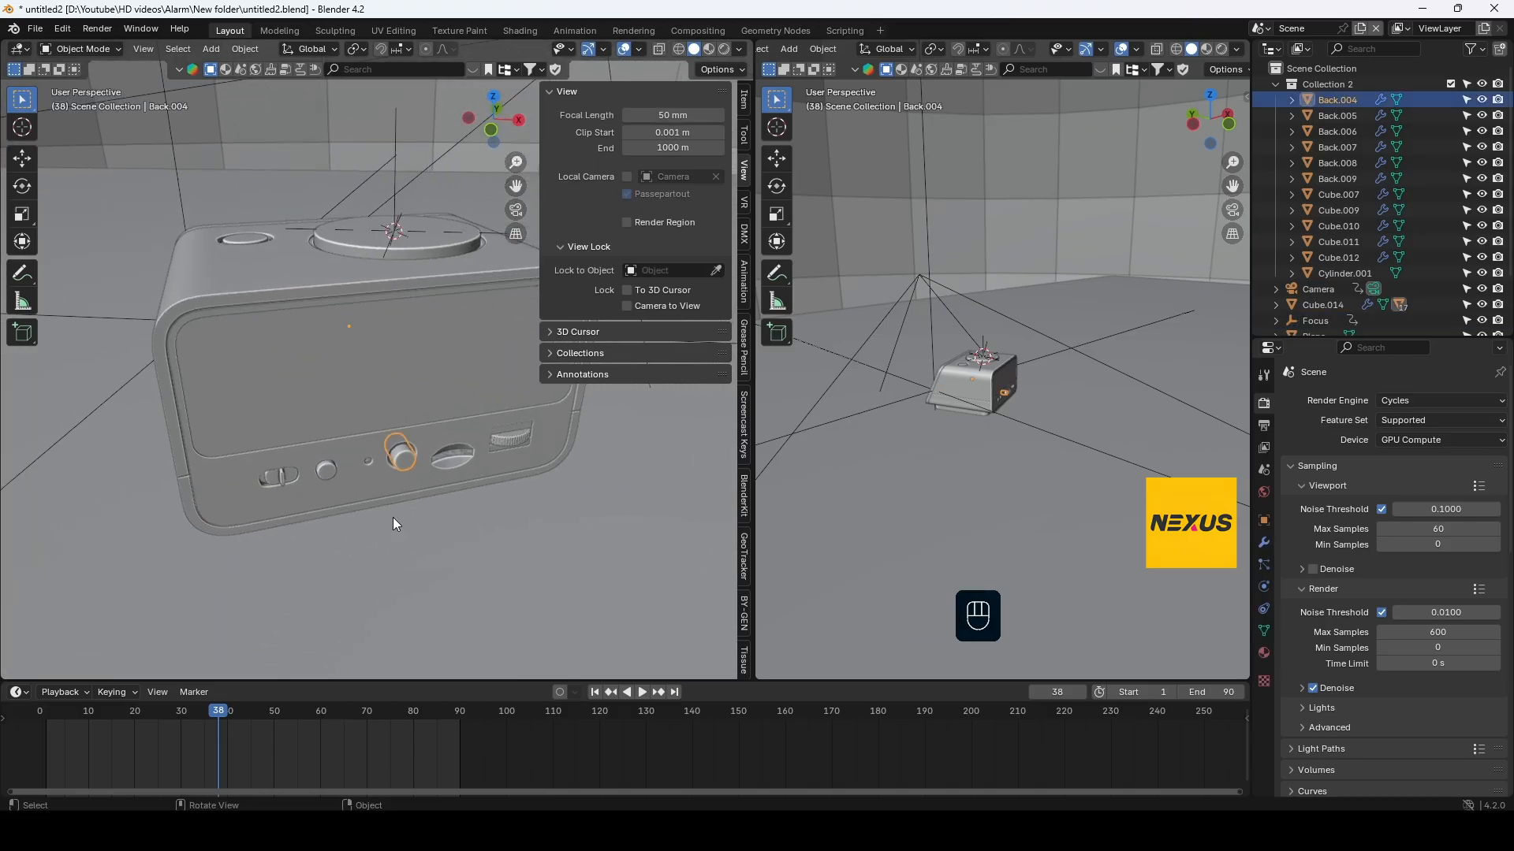
pyautogui.press('Tab')
pyautogui.scroll(2, 403, 487)
pyautogui.scroll(2, 405, 486)
pyautogui.keyDown('shift'); pyautogui.moveTo(425, 577); pyautogui.dragTo(427, 511, button='middle'); pyautogui.keyUp('shift')
pyautogui.press('2')
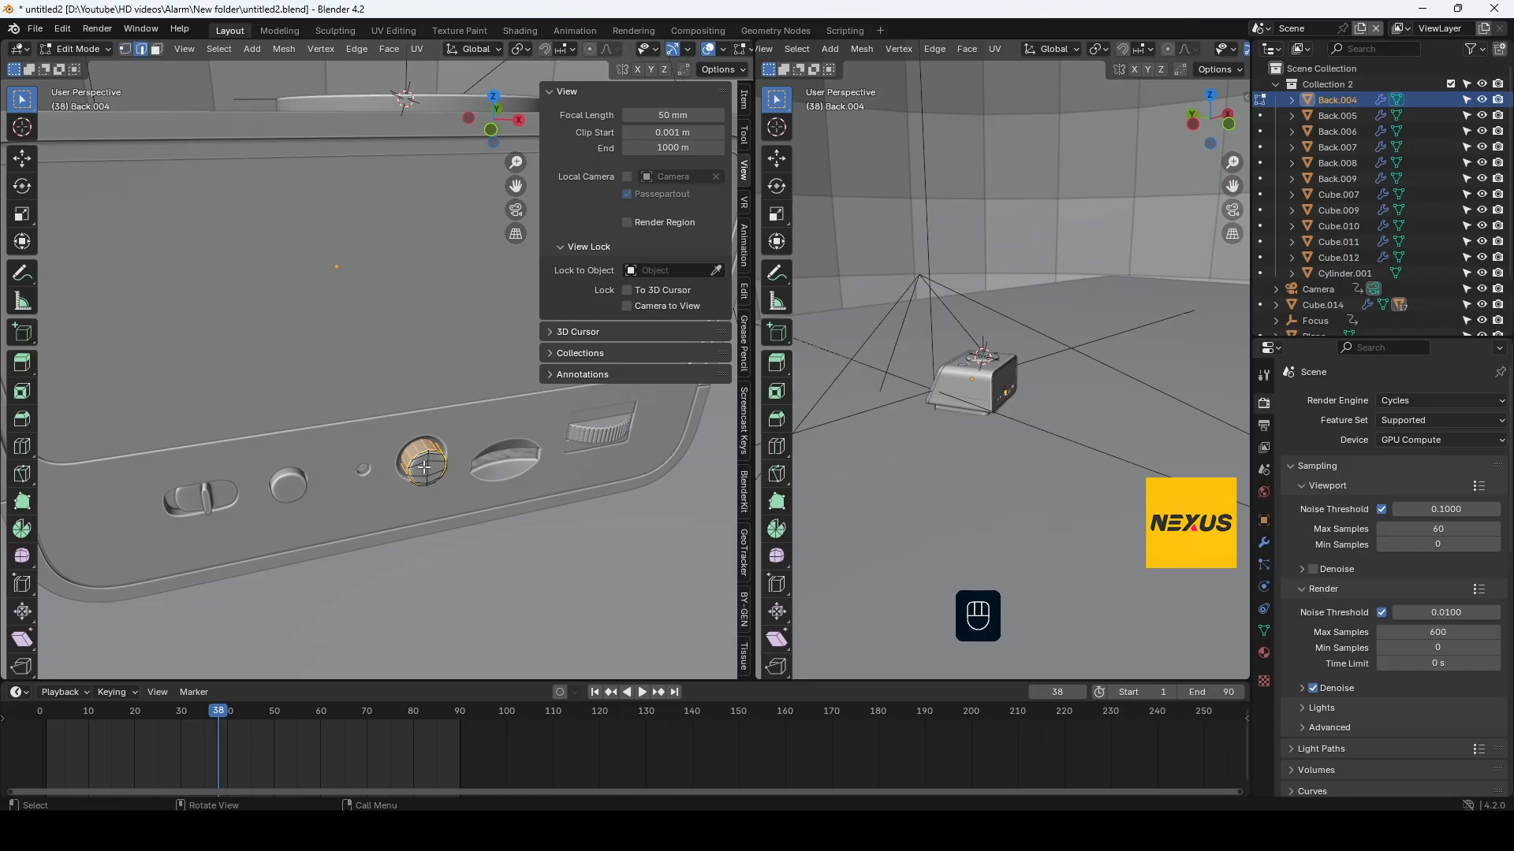
pyautogui.click(426, 471)
pyautogui.hotkey('shift', 's')
pyautogui.click(402, 620)
pyautogui.press('Tab')
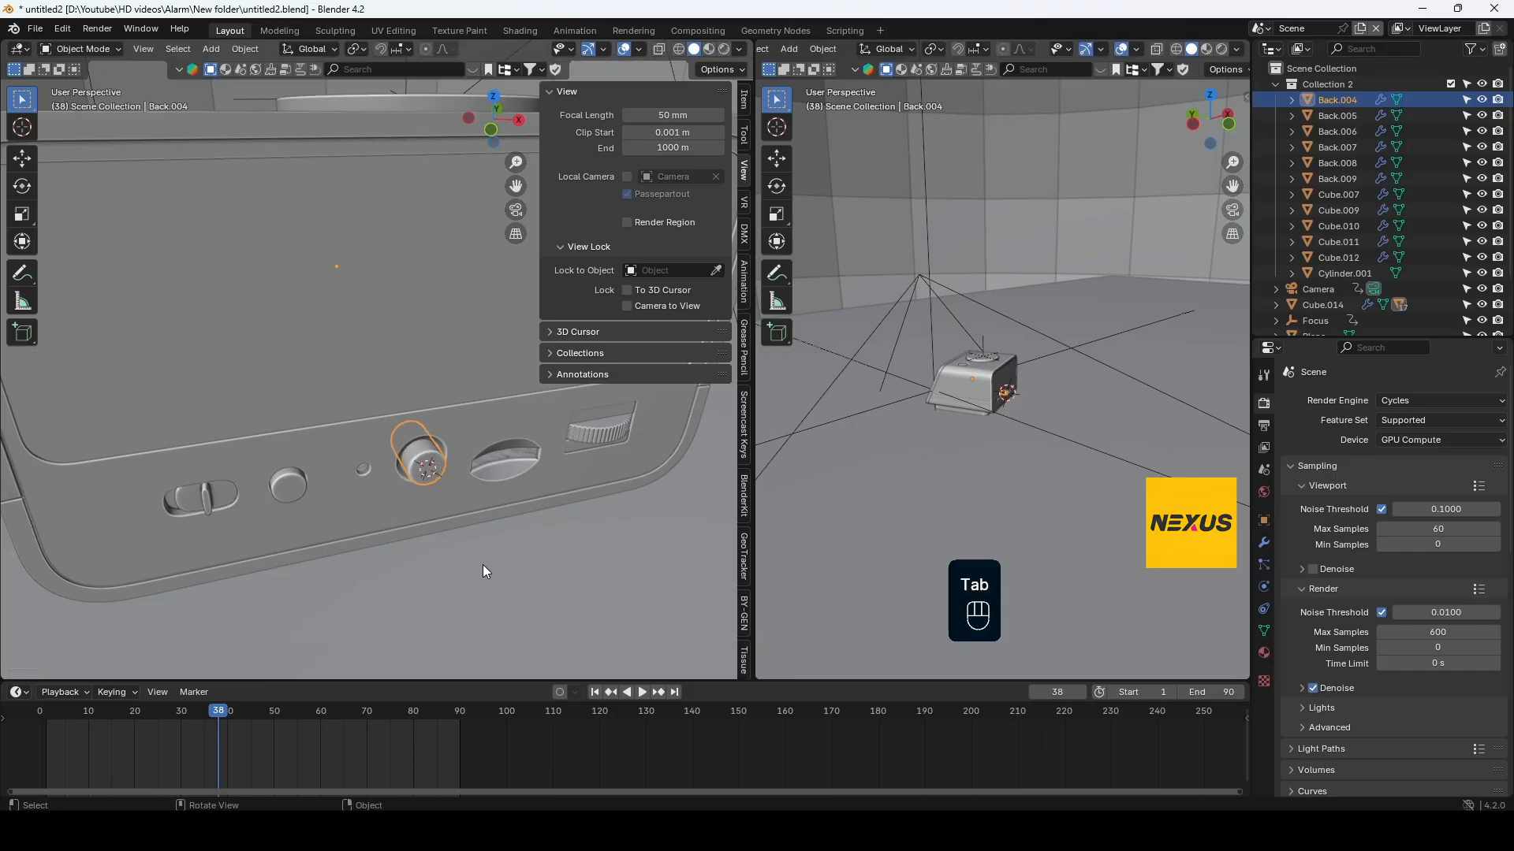
# Add a Plain Axes empty at the 3D cursor on the rear knob, scale it down to the knob area and apply its scale
pyautogui.hotkey('shift', 'a')
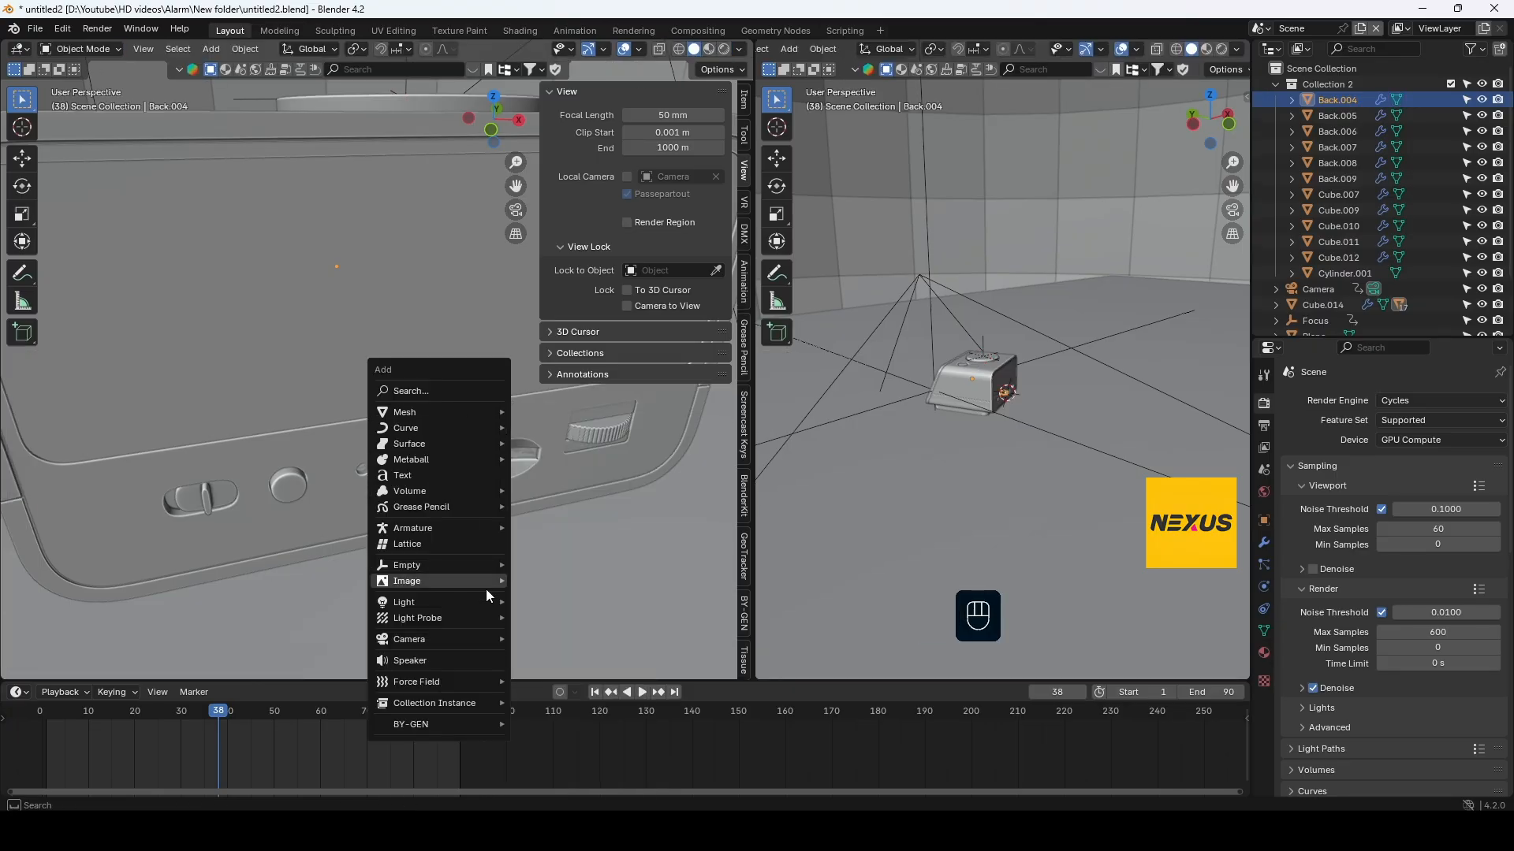
pyautogui.moveTo(476, 566)
pyautogui.click(556, 564)
pyautogui.press('s')
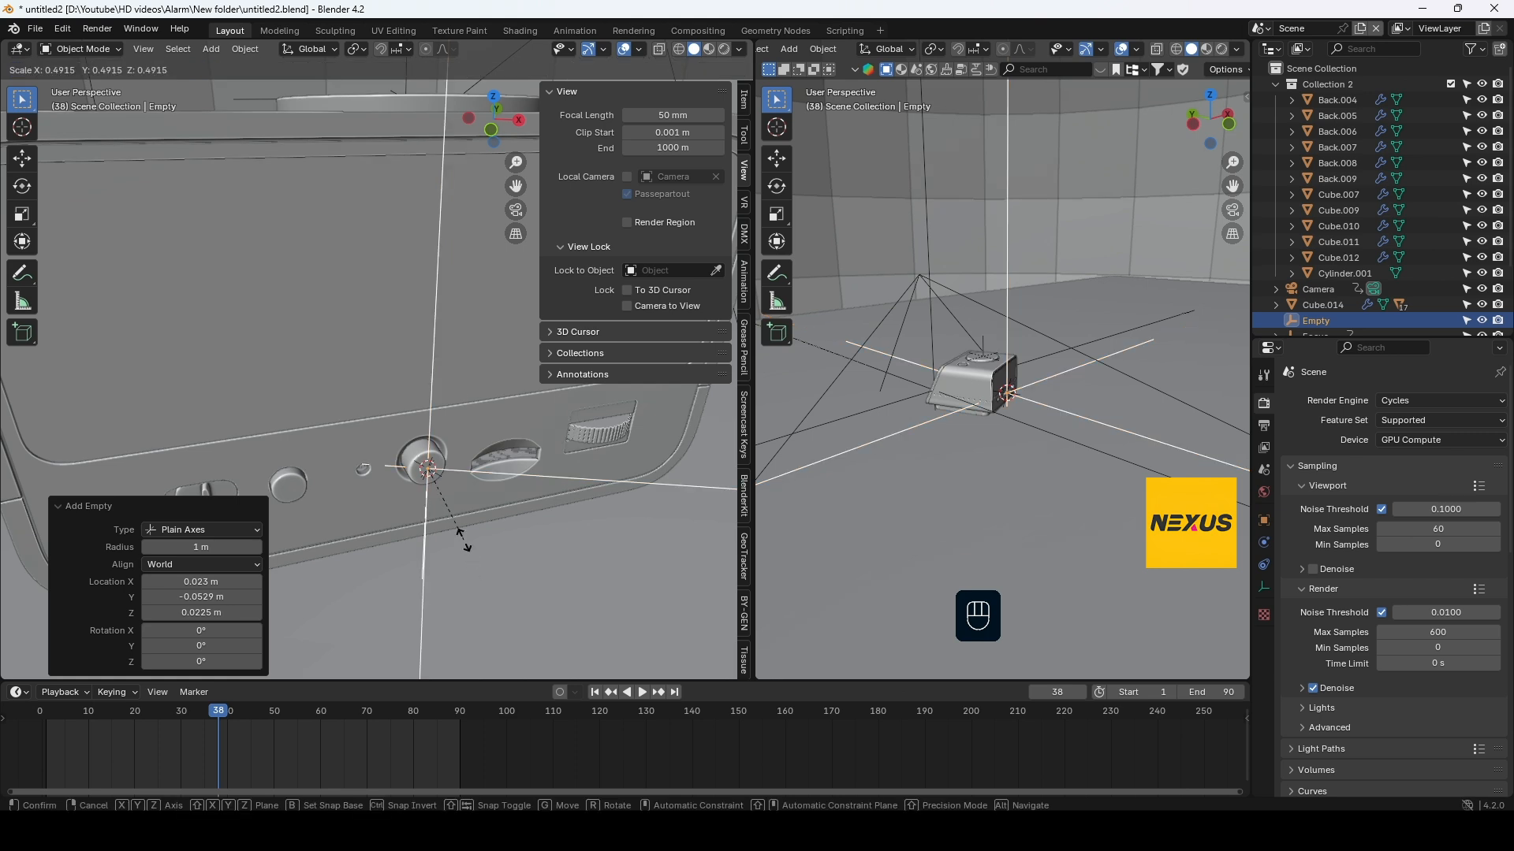
pyautogui.click(429, 472)
pyautogui.moveTo(459, 517); pyautogui.dragTo(479, 541, button='middle')
pyautogui.hotkey('ctrl', 'a')
pyautogui.click(480, 542)
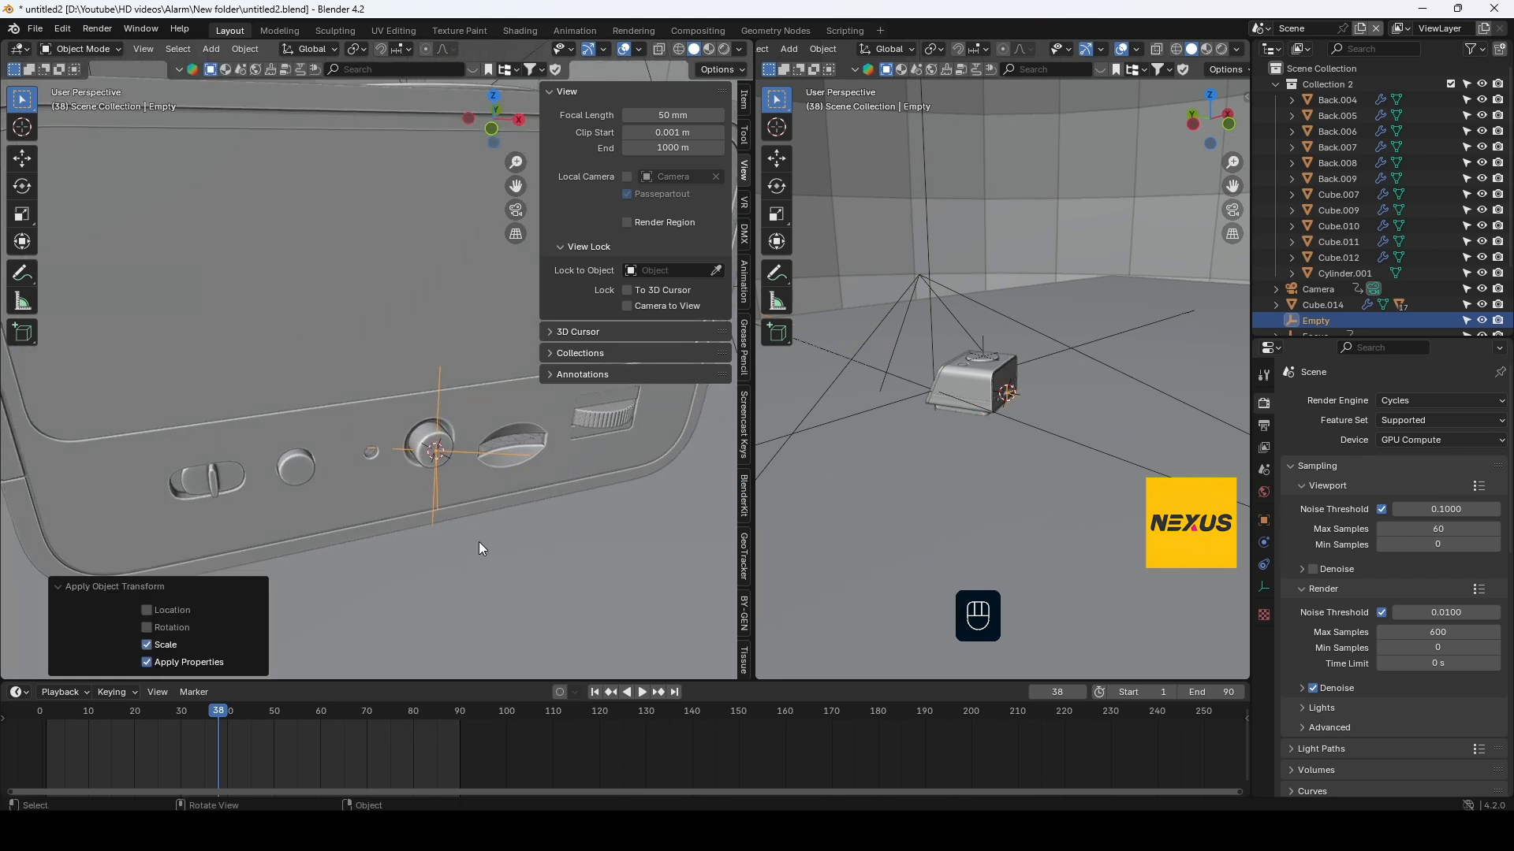
# Rename the rear knob's empty to "Back Empty"
pyautogui.press('F2')
pyautogui.write('Back')
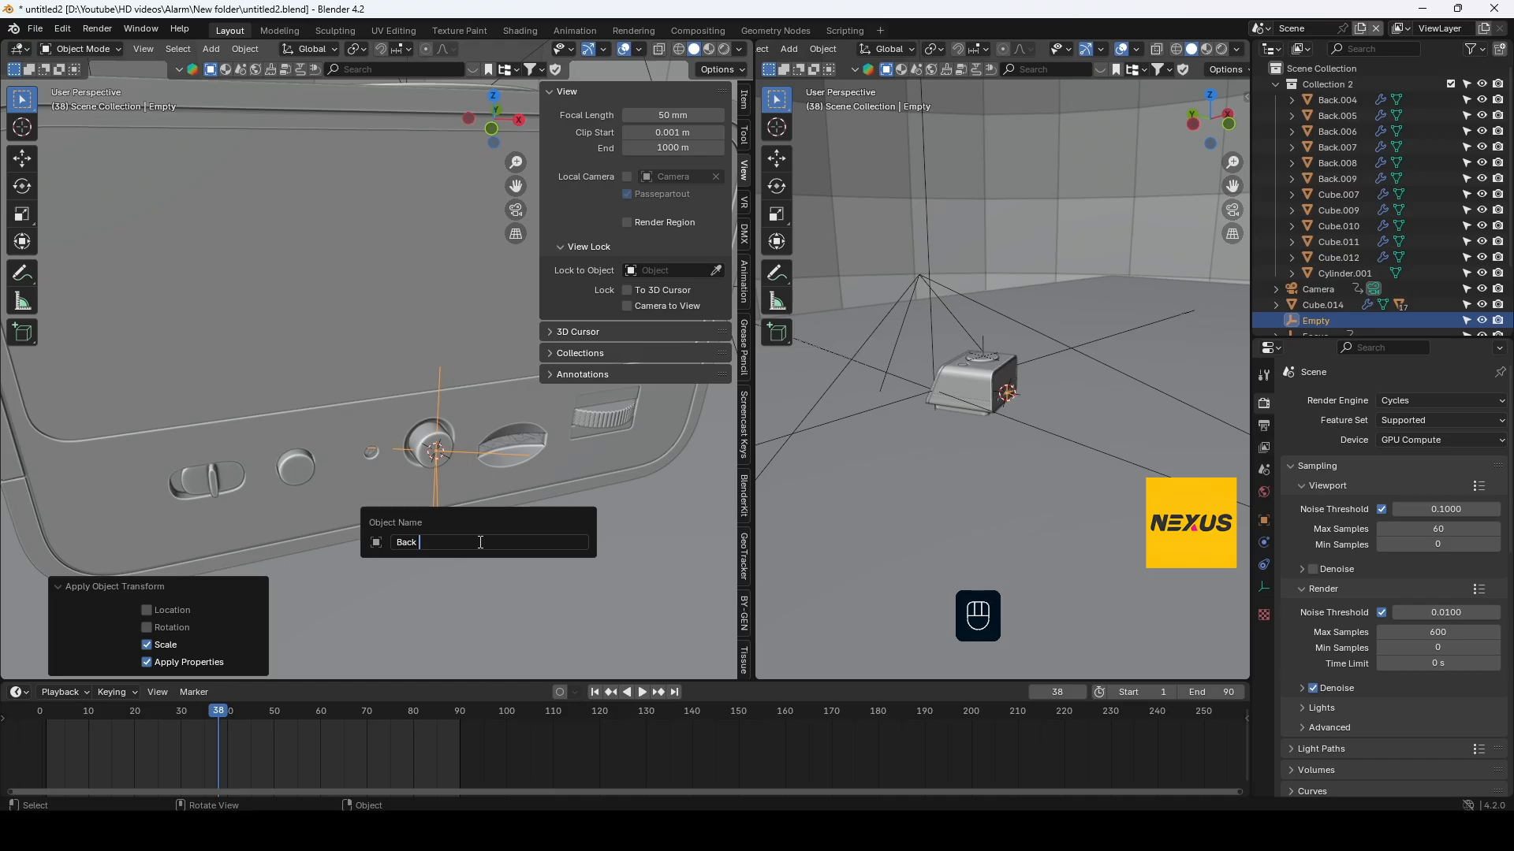
pyautogui.write(' Empty')
pyautogui.press('Return')
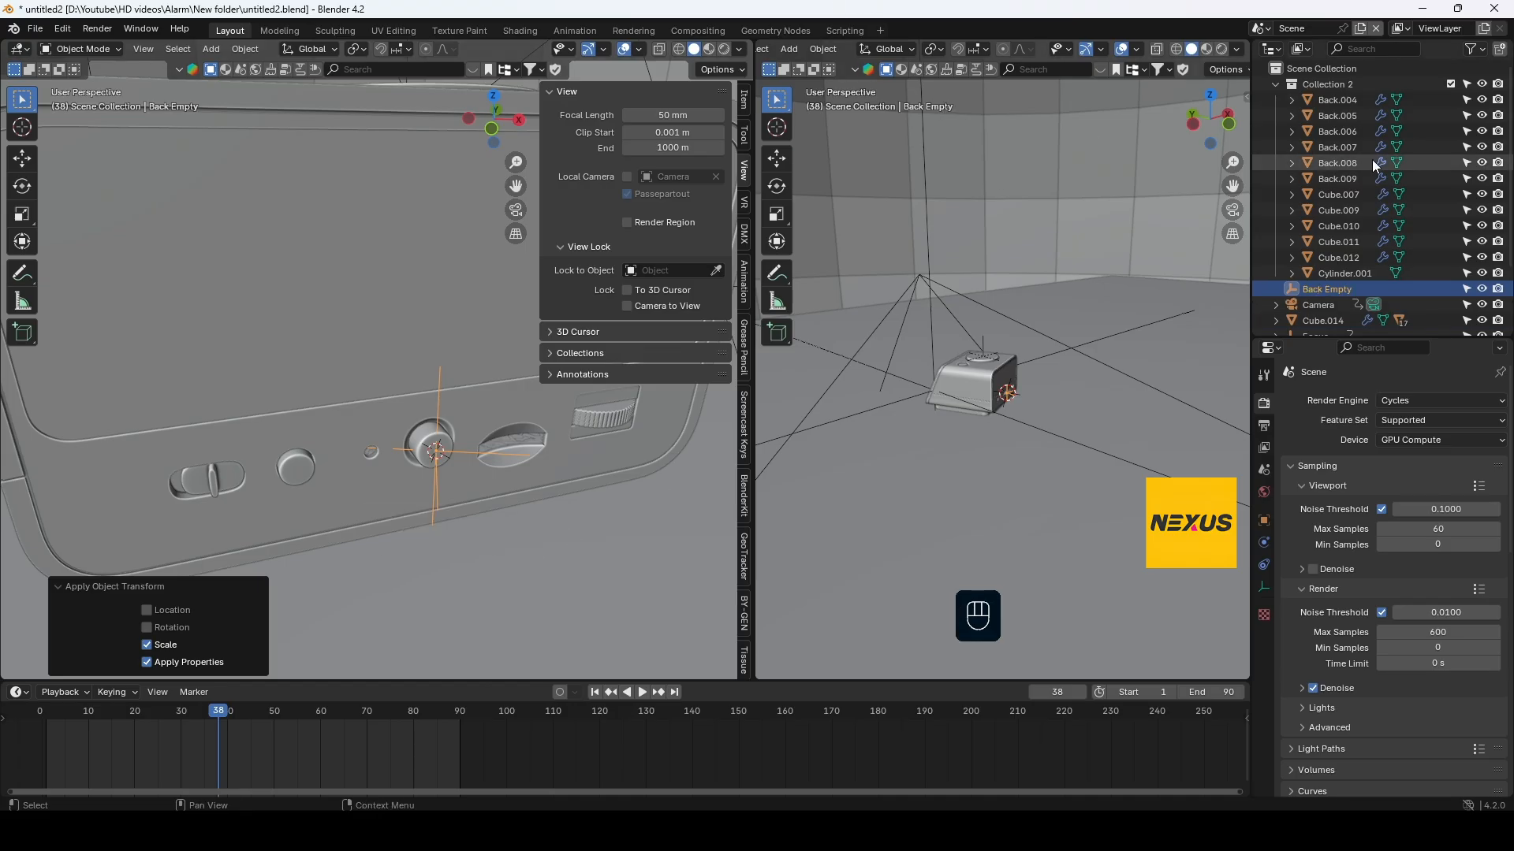
# Select Back Empty, Camera, Top Empty and USB Empty together
pyautogui.scroll(-2, 1387, 253)
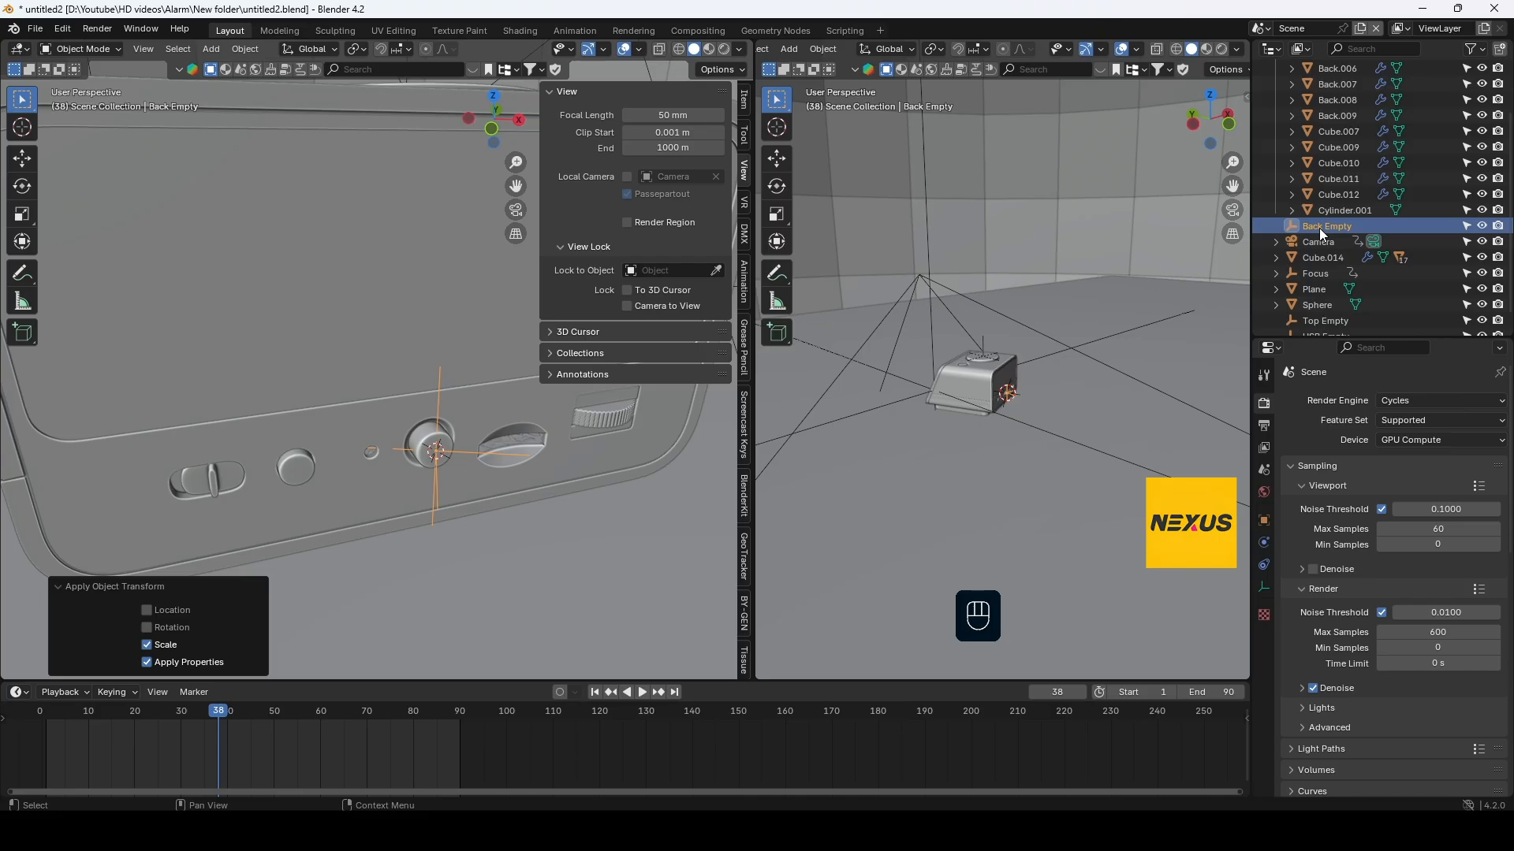
pyautogui.click(1321, 228)
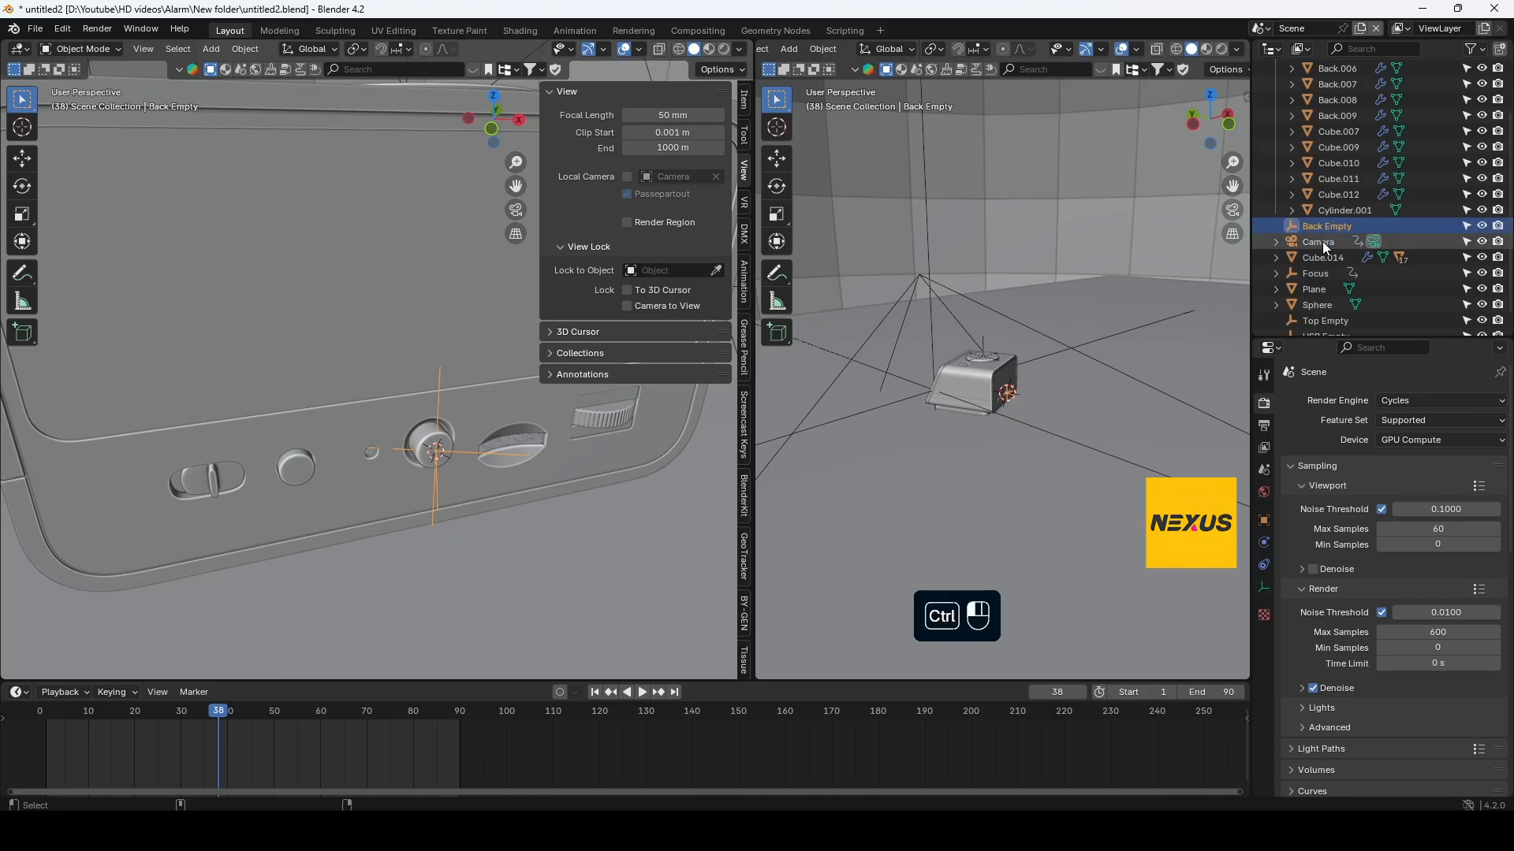
pyautogui.keyDown('ctrl'); pyautogui.click(1322, 242); pyautogui.keyUp('ctrl')
pyautogui.keyDown('ctrl'); pyautogui.click(1330, 321); pyautogui.keyUp('ctrl')
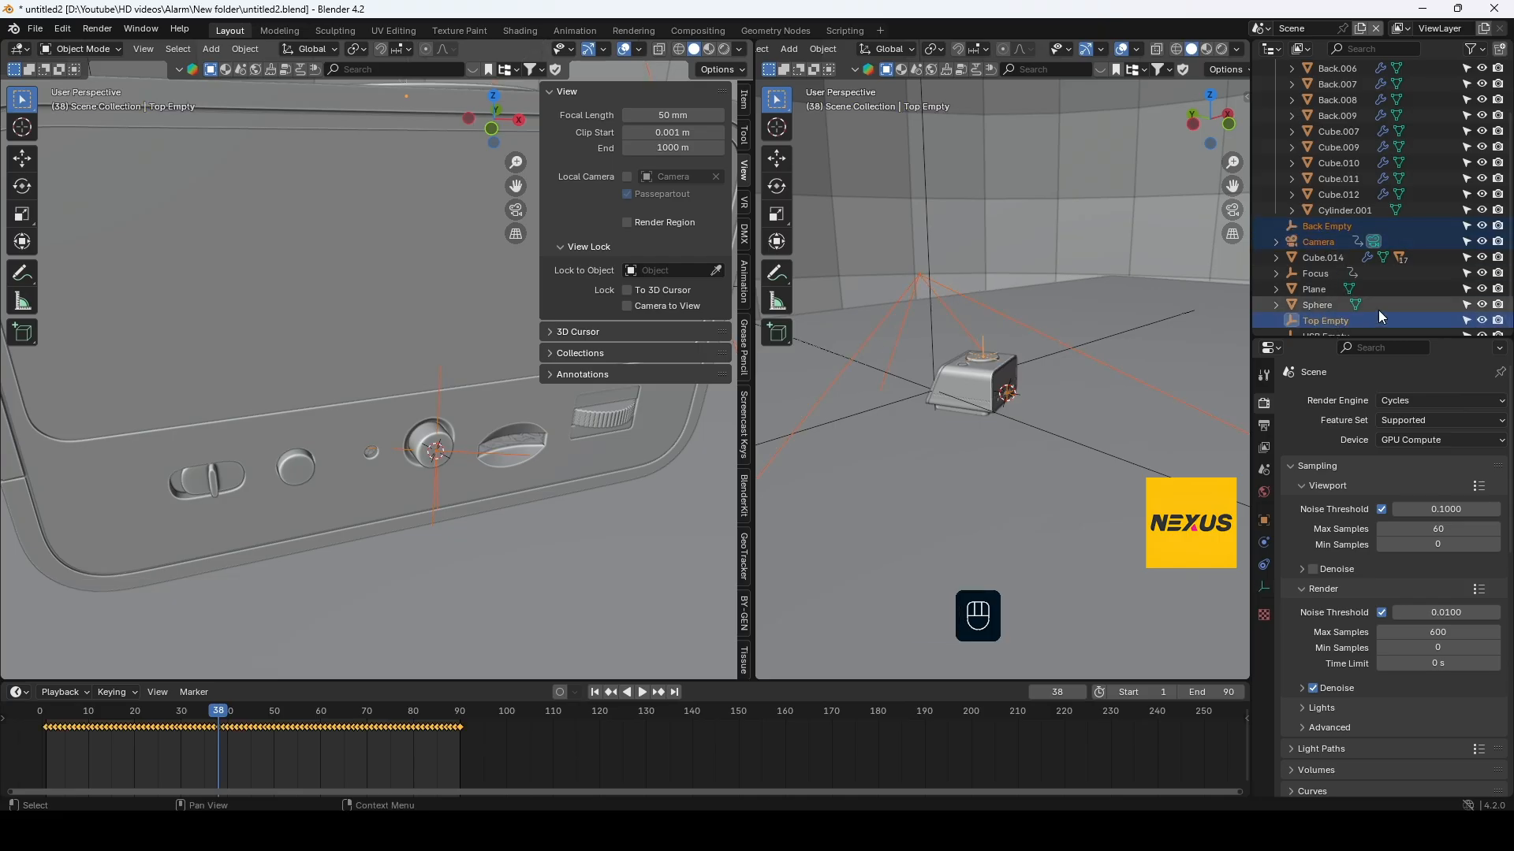
pyautogui.scroll(-1, 1330, 320)
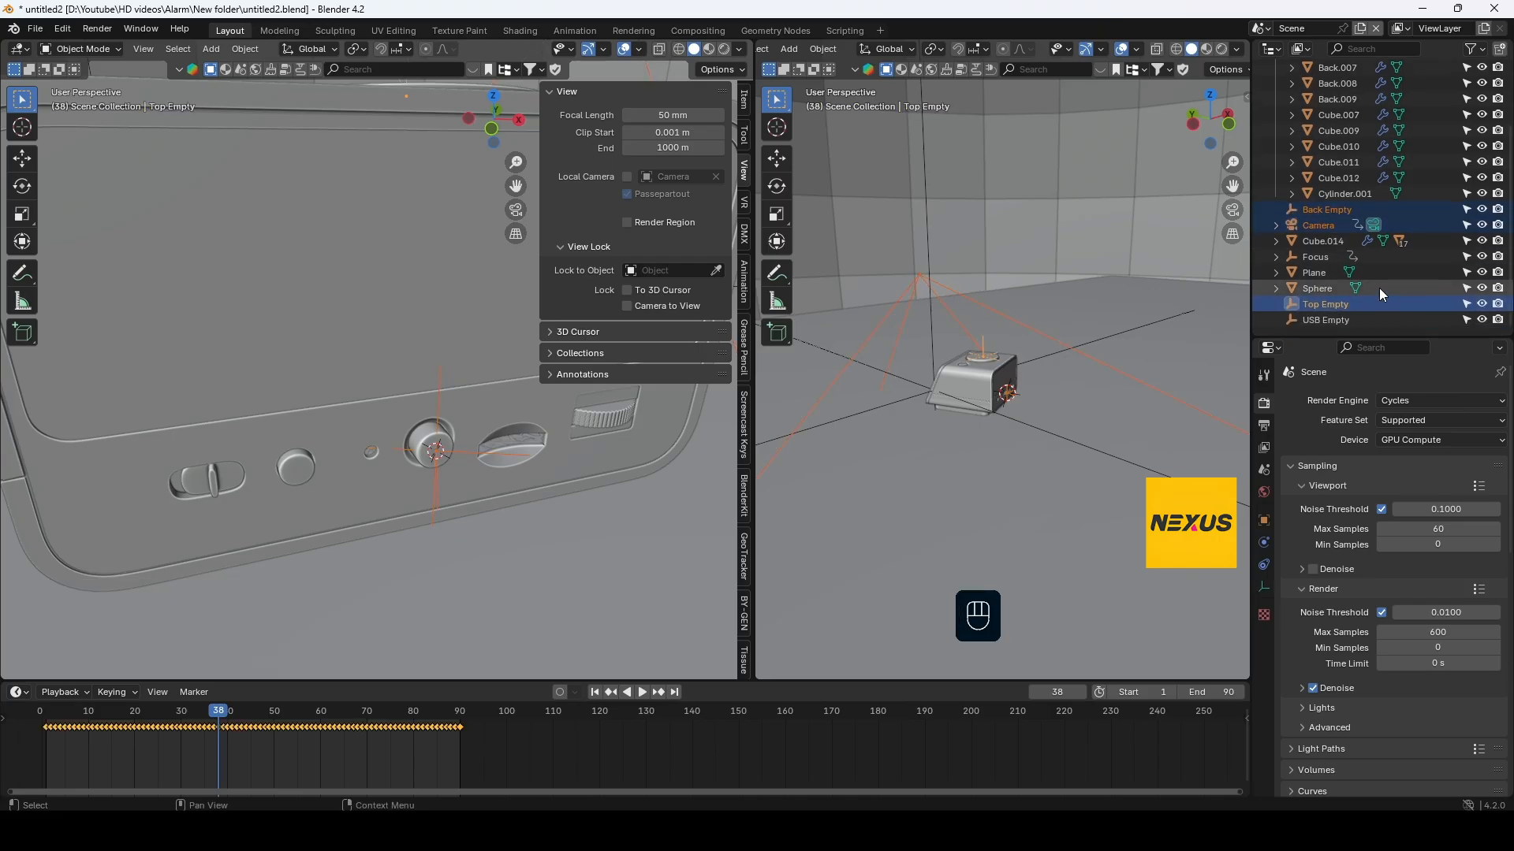
pyautogui.keyDown('ctrl'); pyautogui.click(1326, 319); pyautogui.keyUp('ctrl')
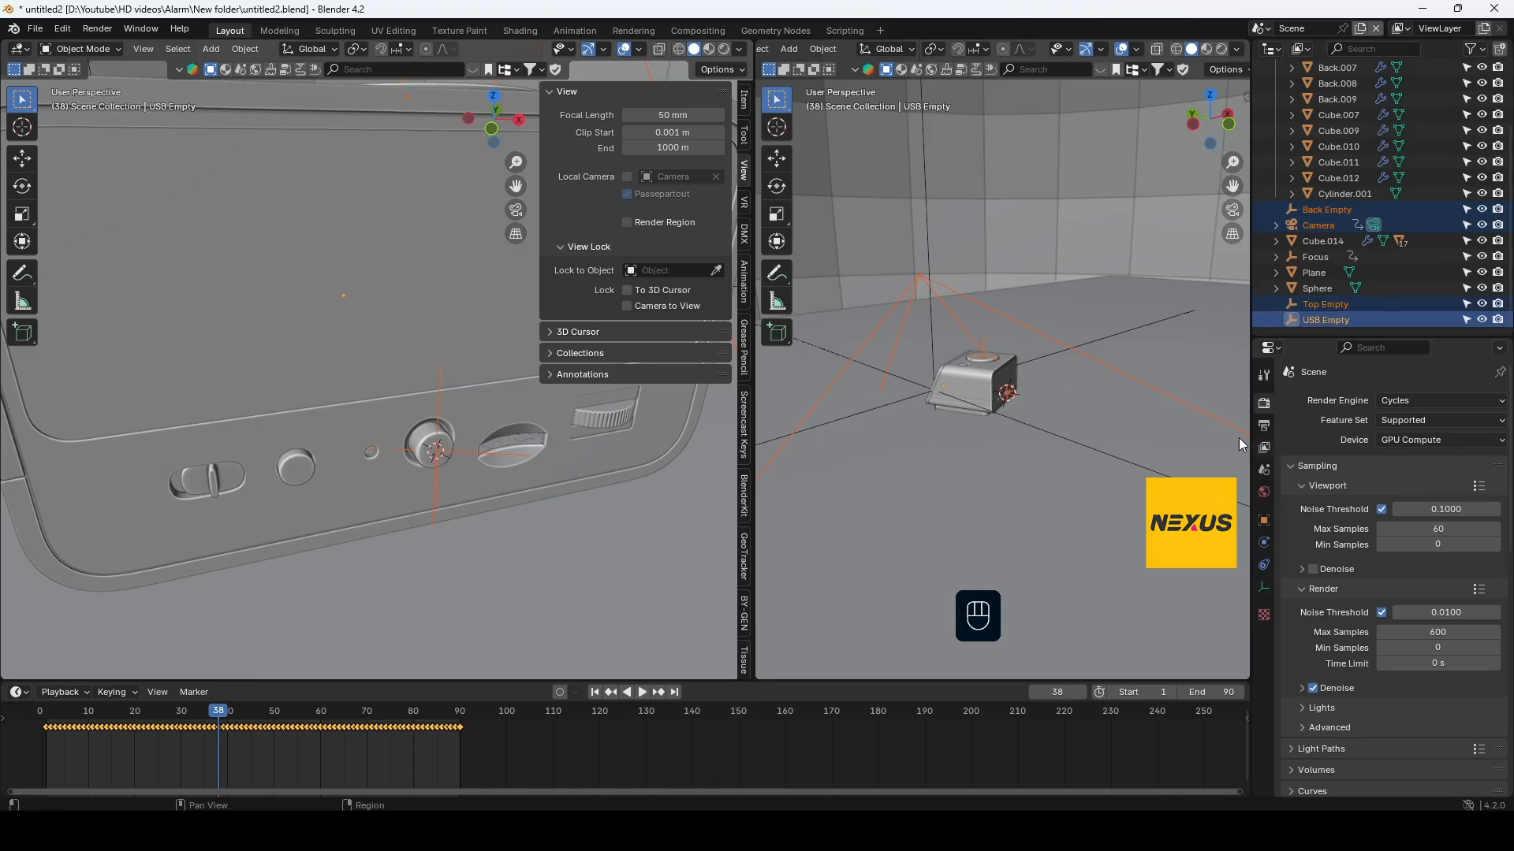
# Start an Adobe After Effects (.jsx) export and choose the existing Cam.jsx in the Alarm folder as its target file
pyautogui.click(35, 29)
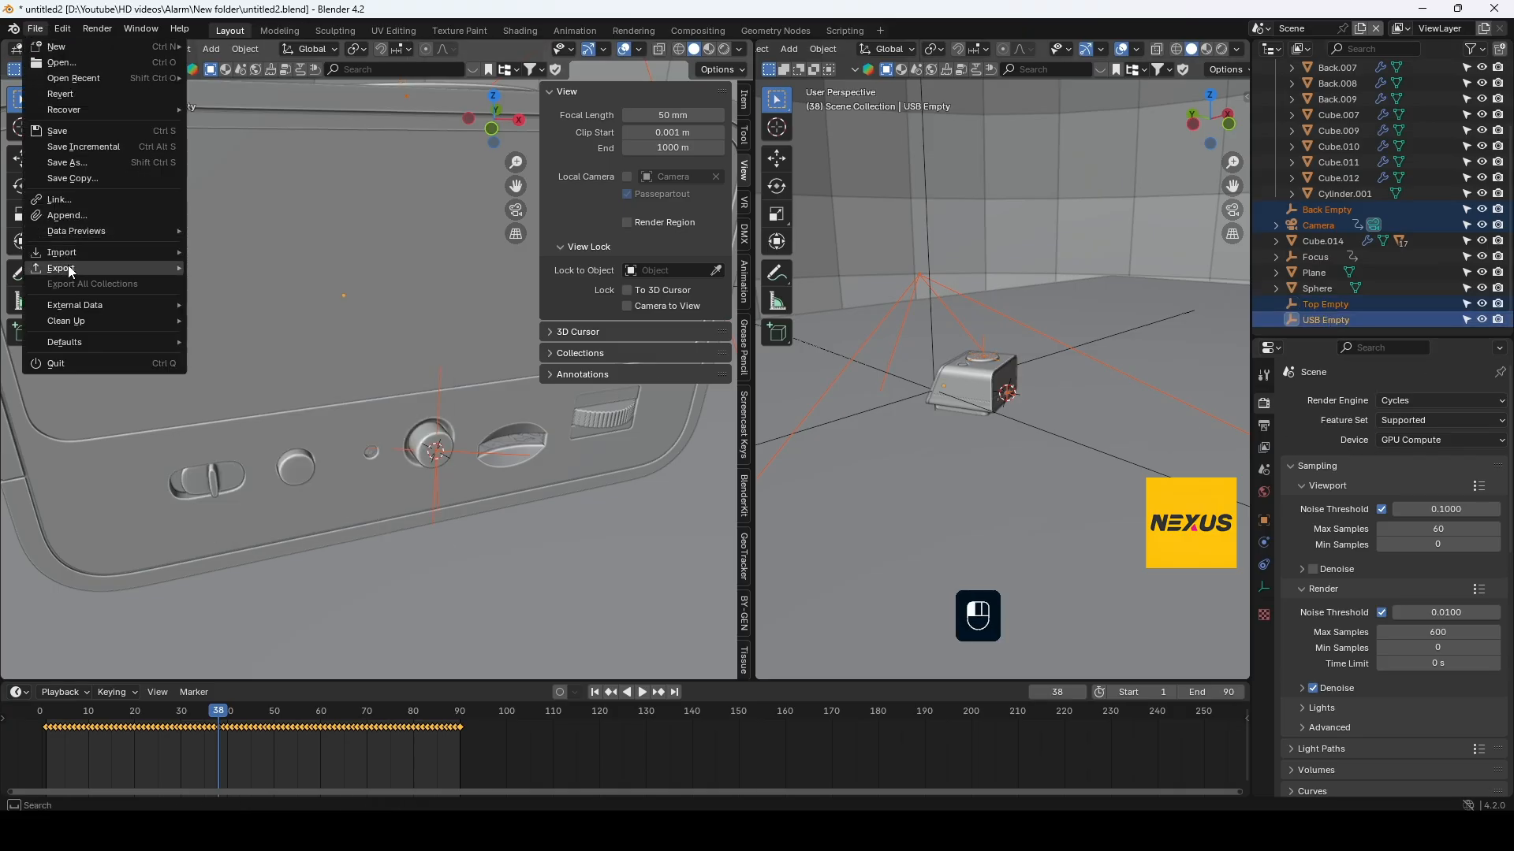
pyautogui.moveTo(68, 268)
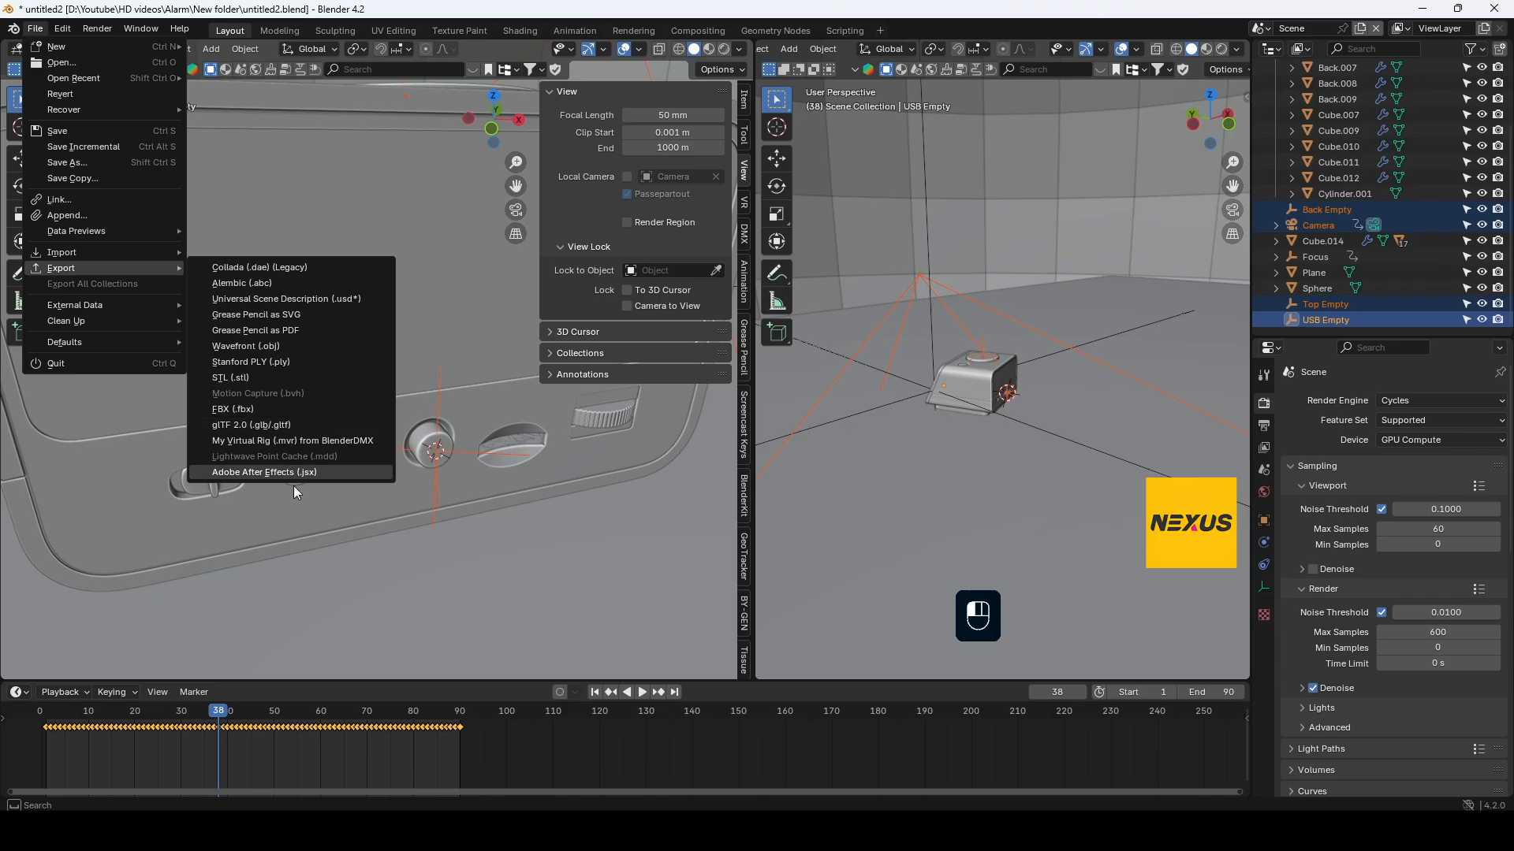
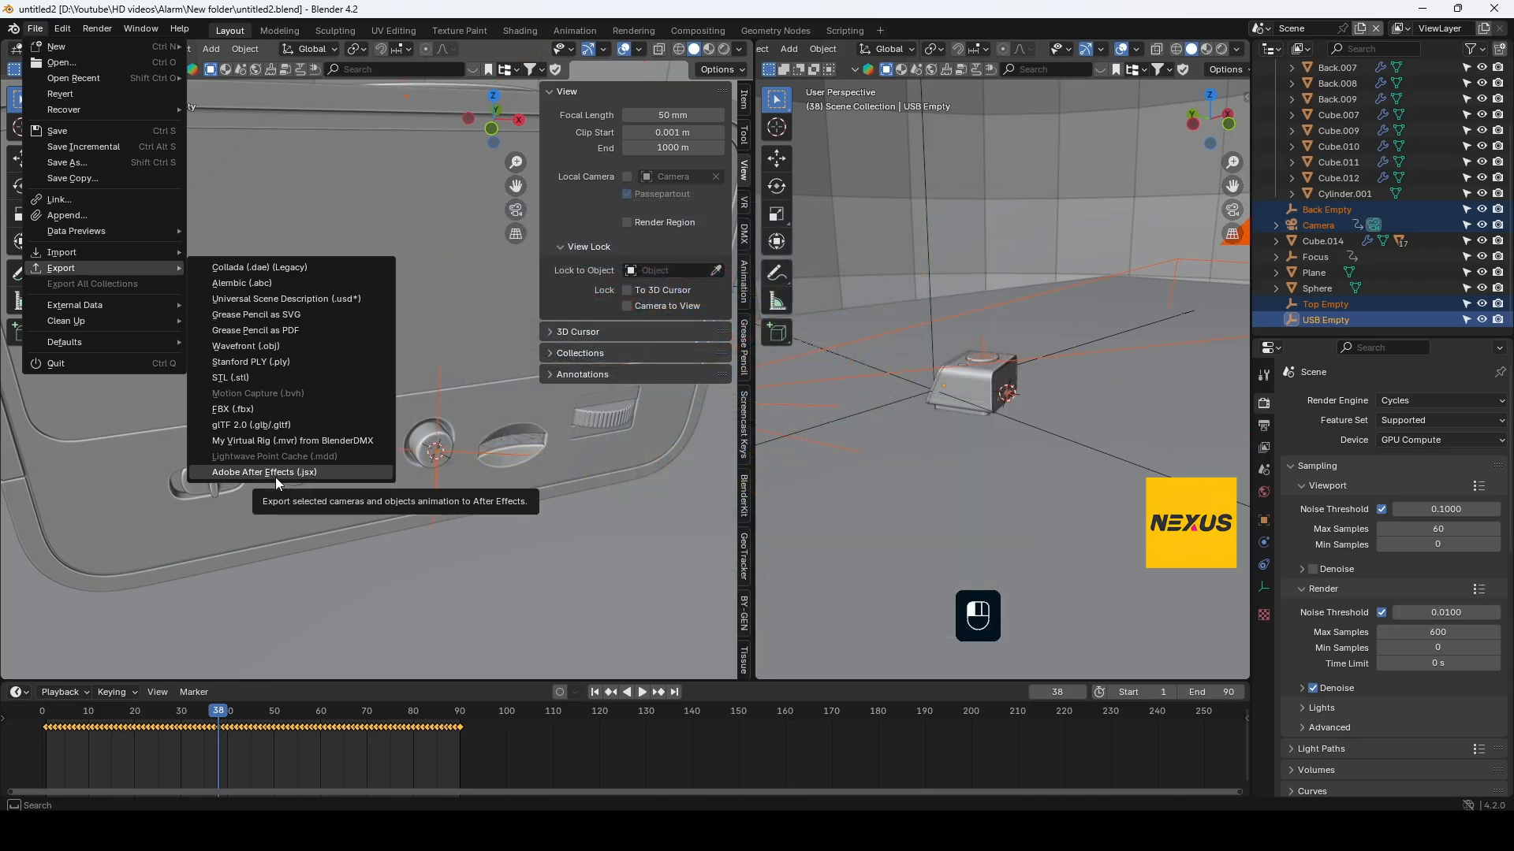
pyautogui.click(276, 476)
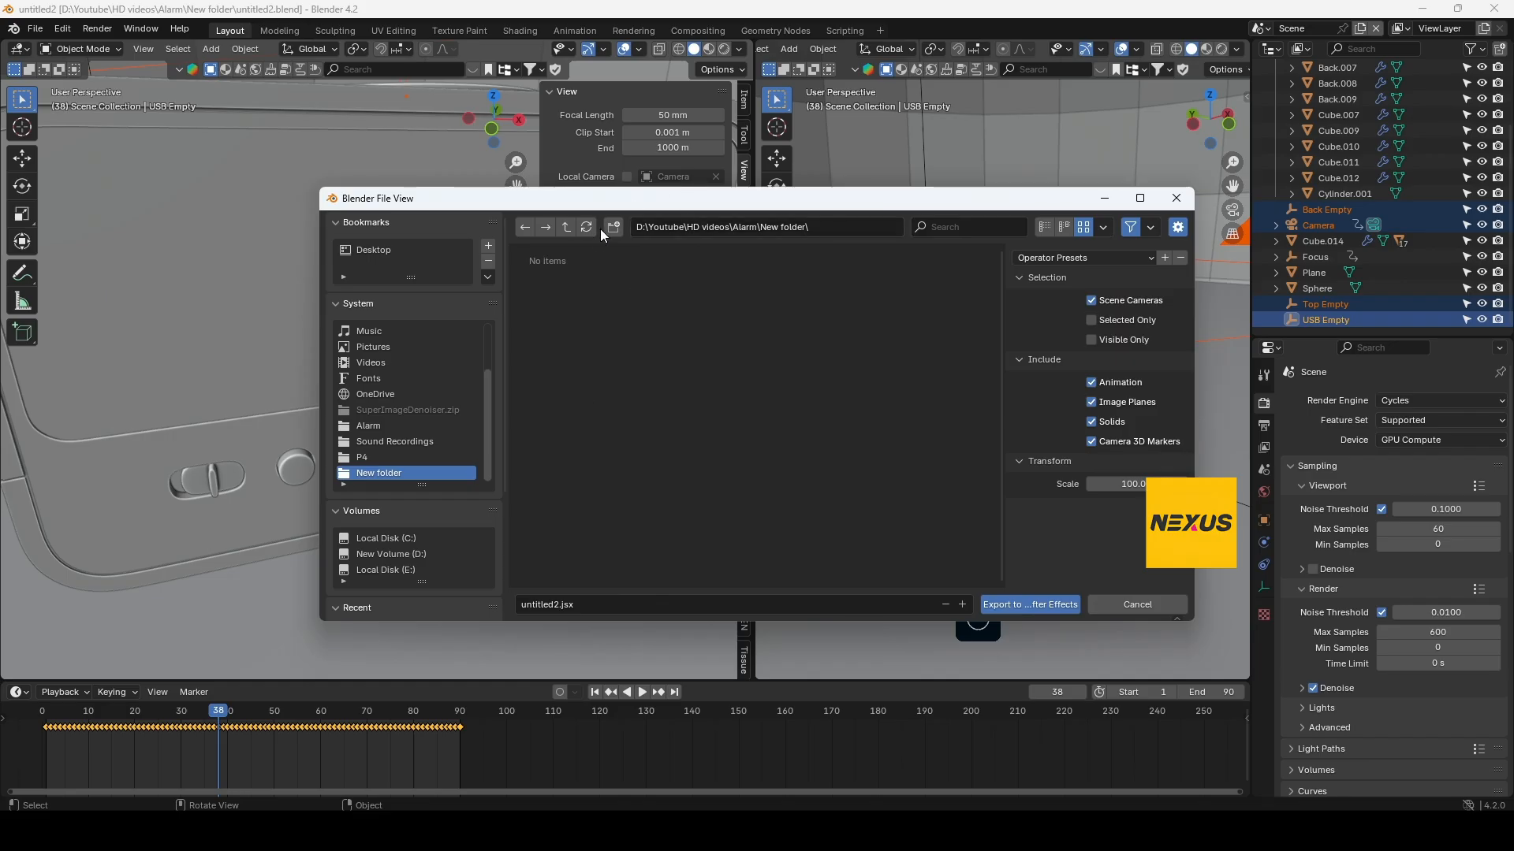
pyautogui.click(567, 227)
pyautogui.click(638, 391)
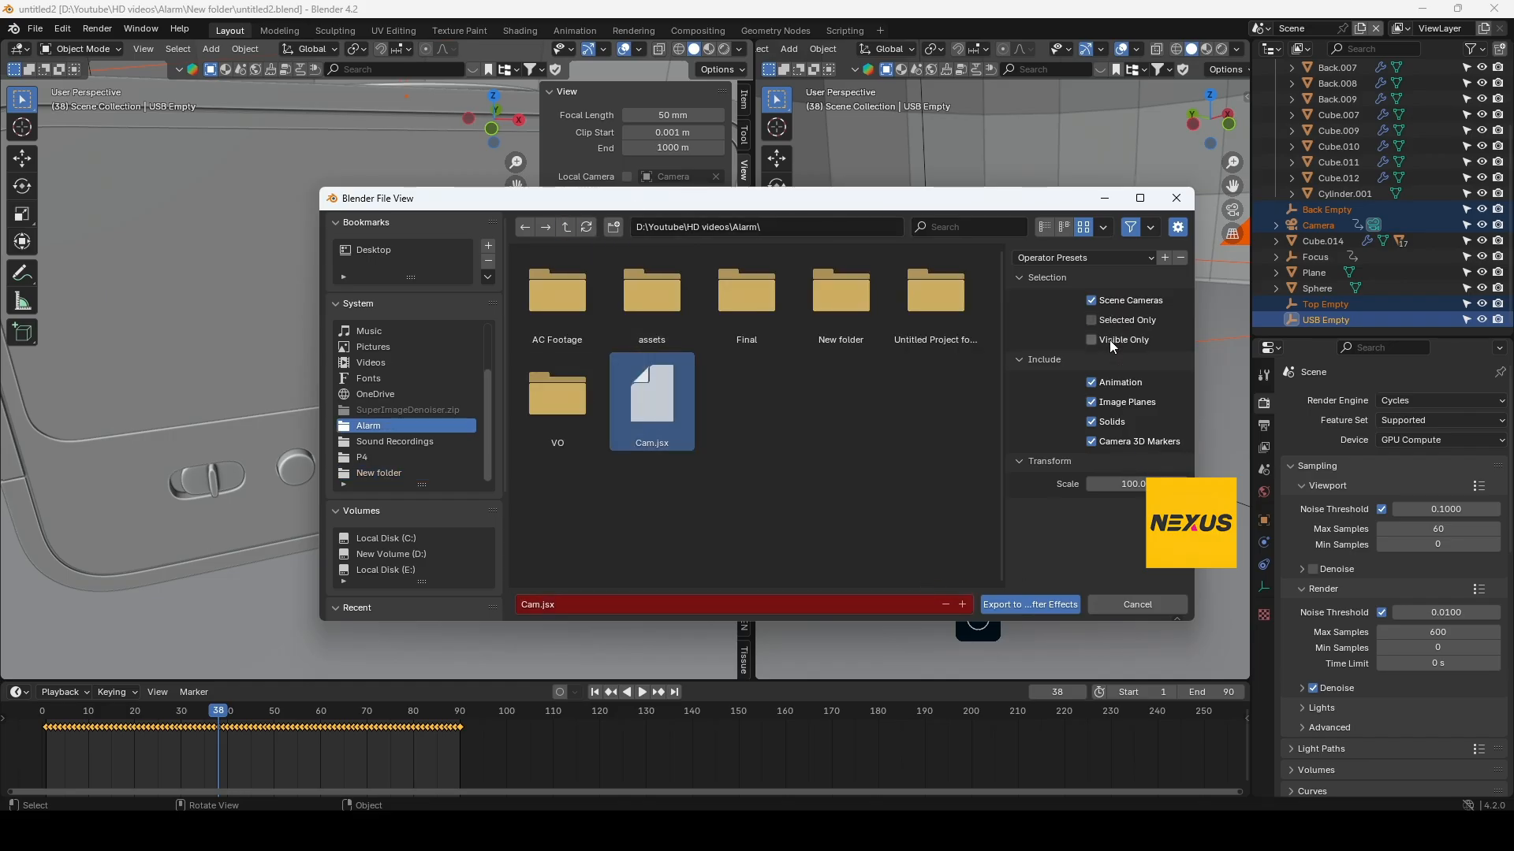
# Turn off Image Planes and Solids, turn on Visible Only and Selected Only, and export Cam.jsx
pyautogui.click(1112, 404)
pyautogui.click(1110, 421)
pyautogui.click(1106, 341)
pyautogui.click(1110, 322)
pyautogui.click(1062, 604)
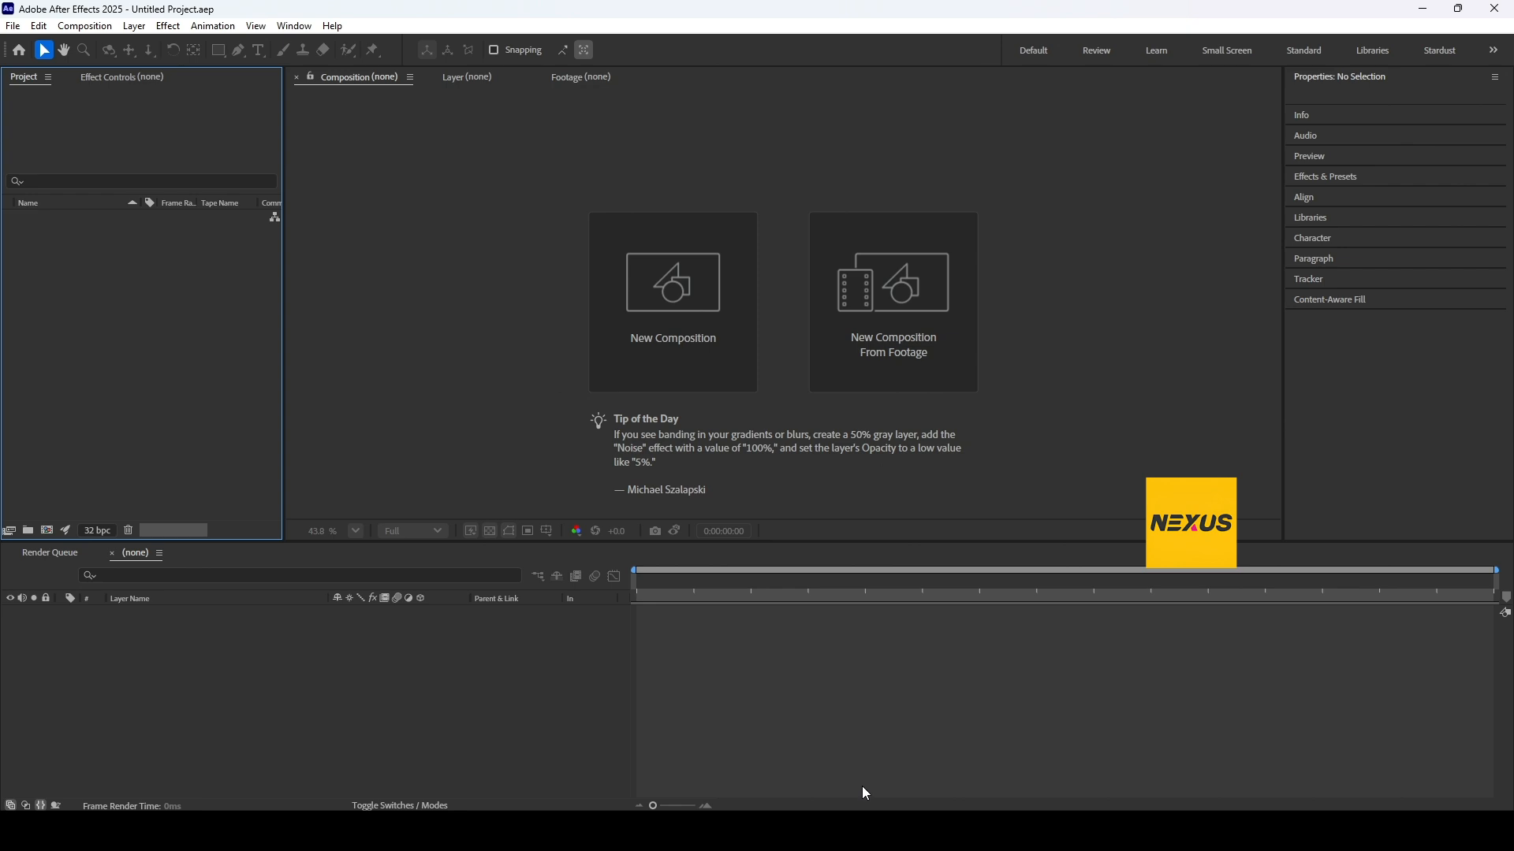
# In After Effects, import the PNG sequence starting with 0001.png from the Final folder as footage
pyautogui.doubleClick(139, 329)
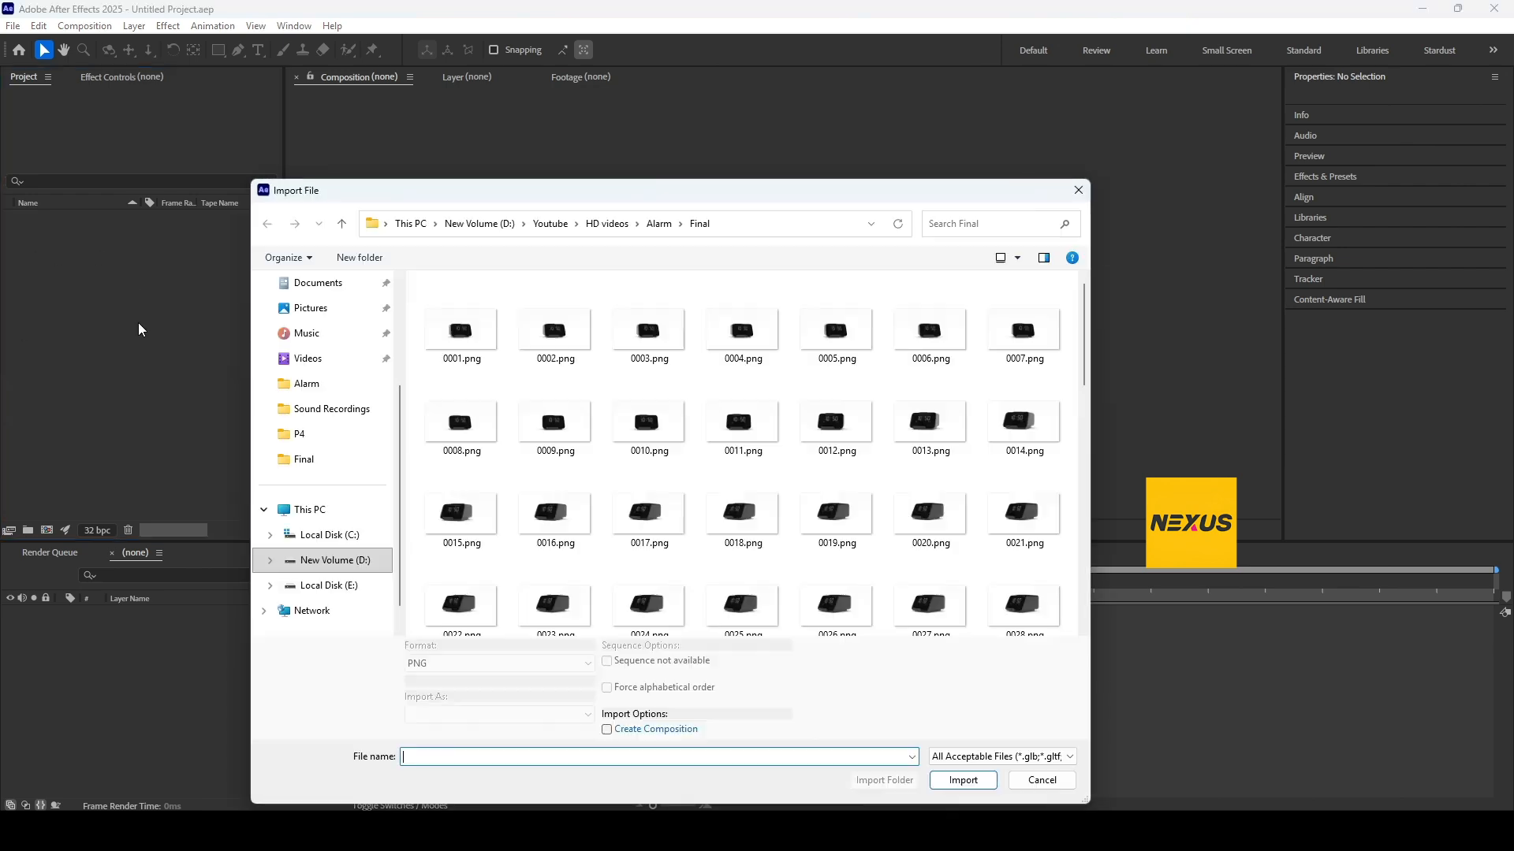
pyautogui.click(473, 335)
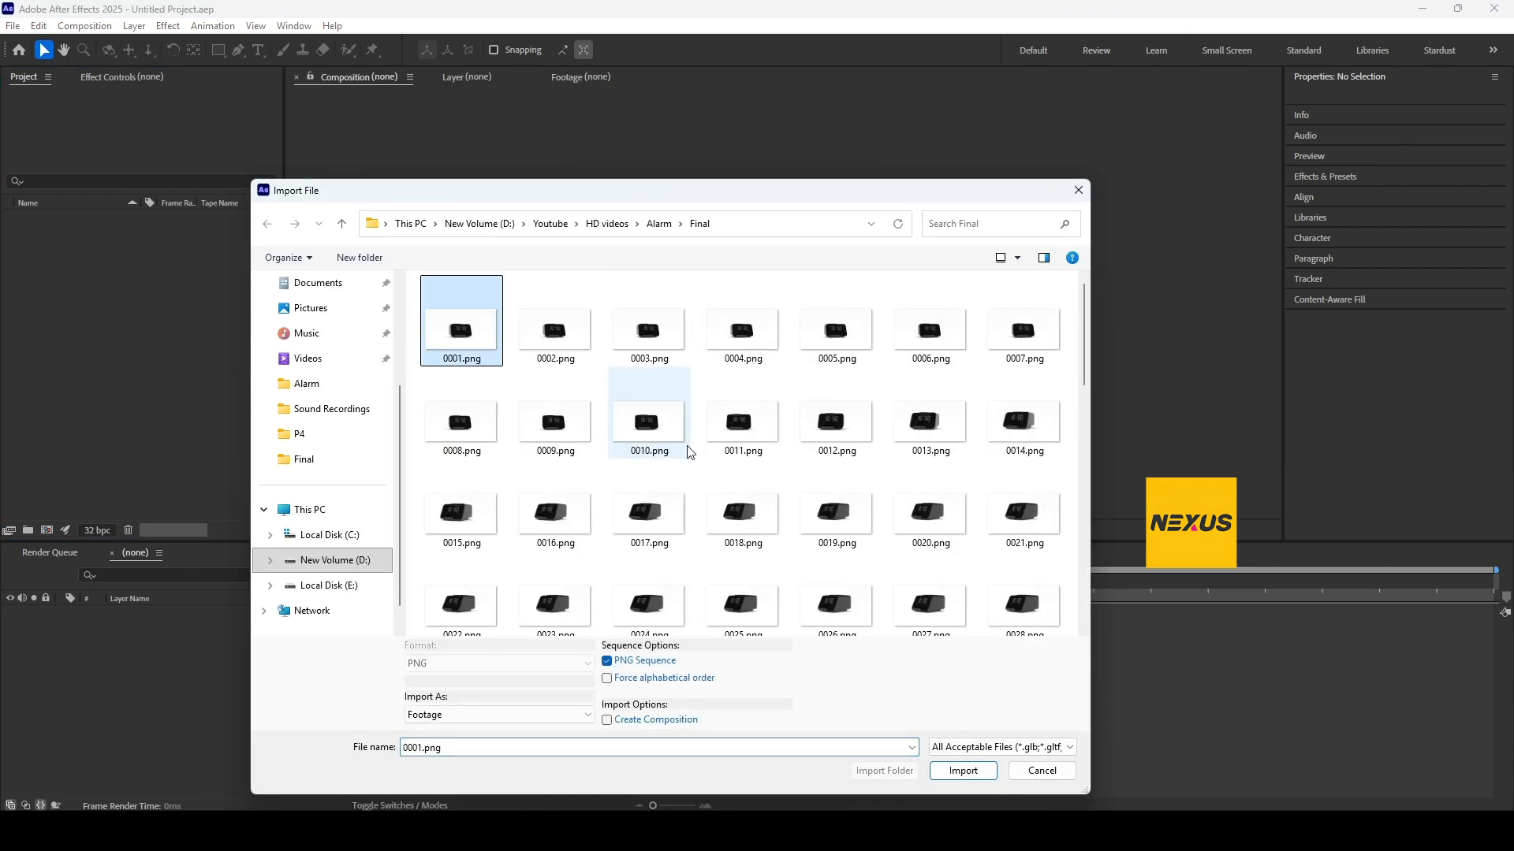
pyautogui.click(952, 771)
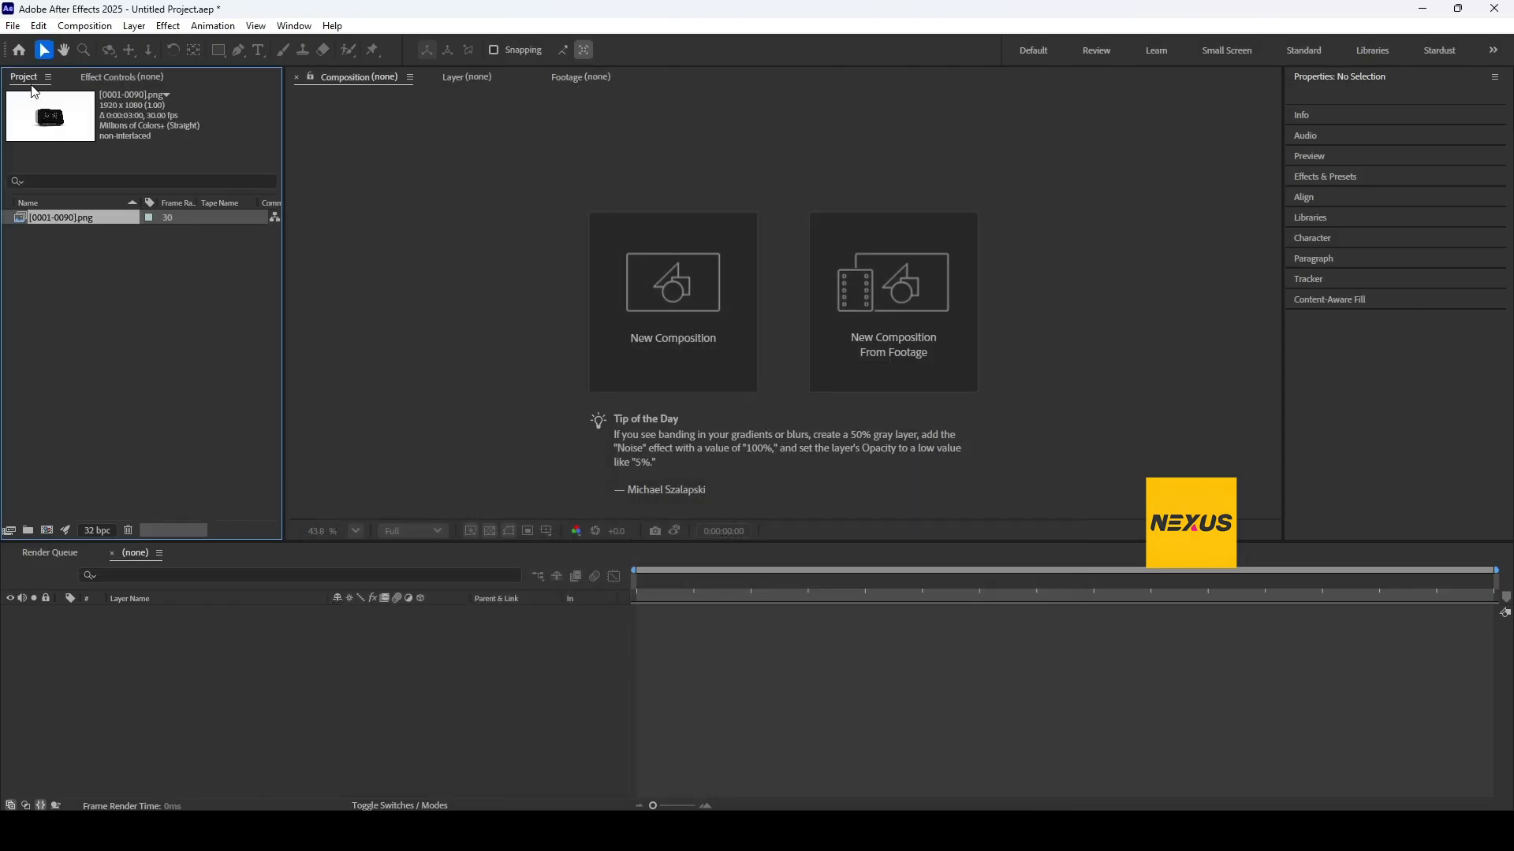
# Run the Cam.jsx script file from the Alarm folder and name its new composition "Main"
pyautogui.click(13, 29)
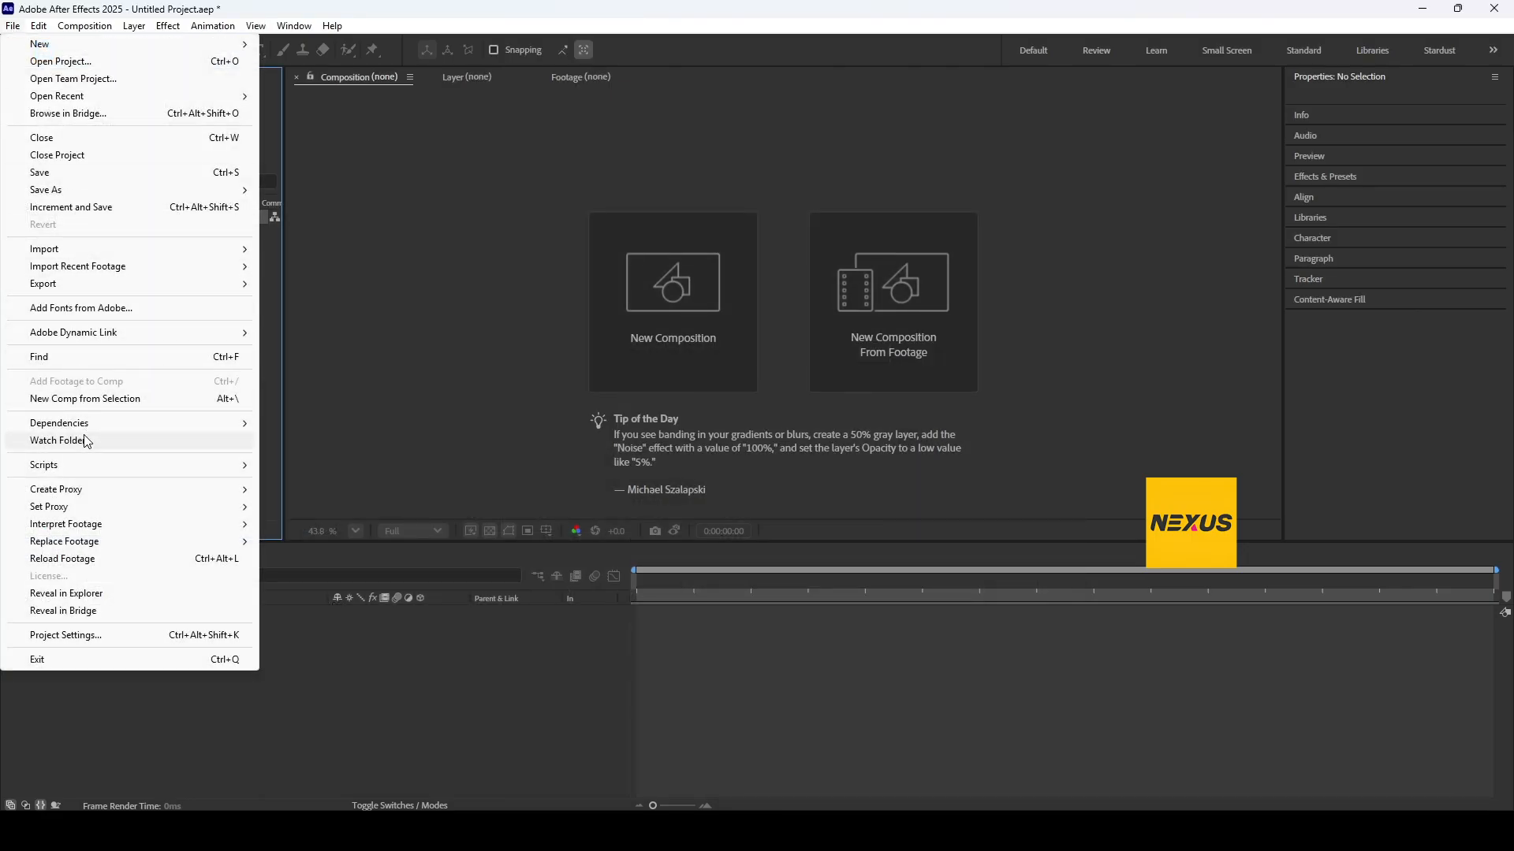
pyautogui.moveTo(93, 473)
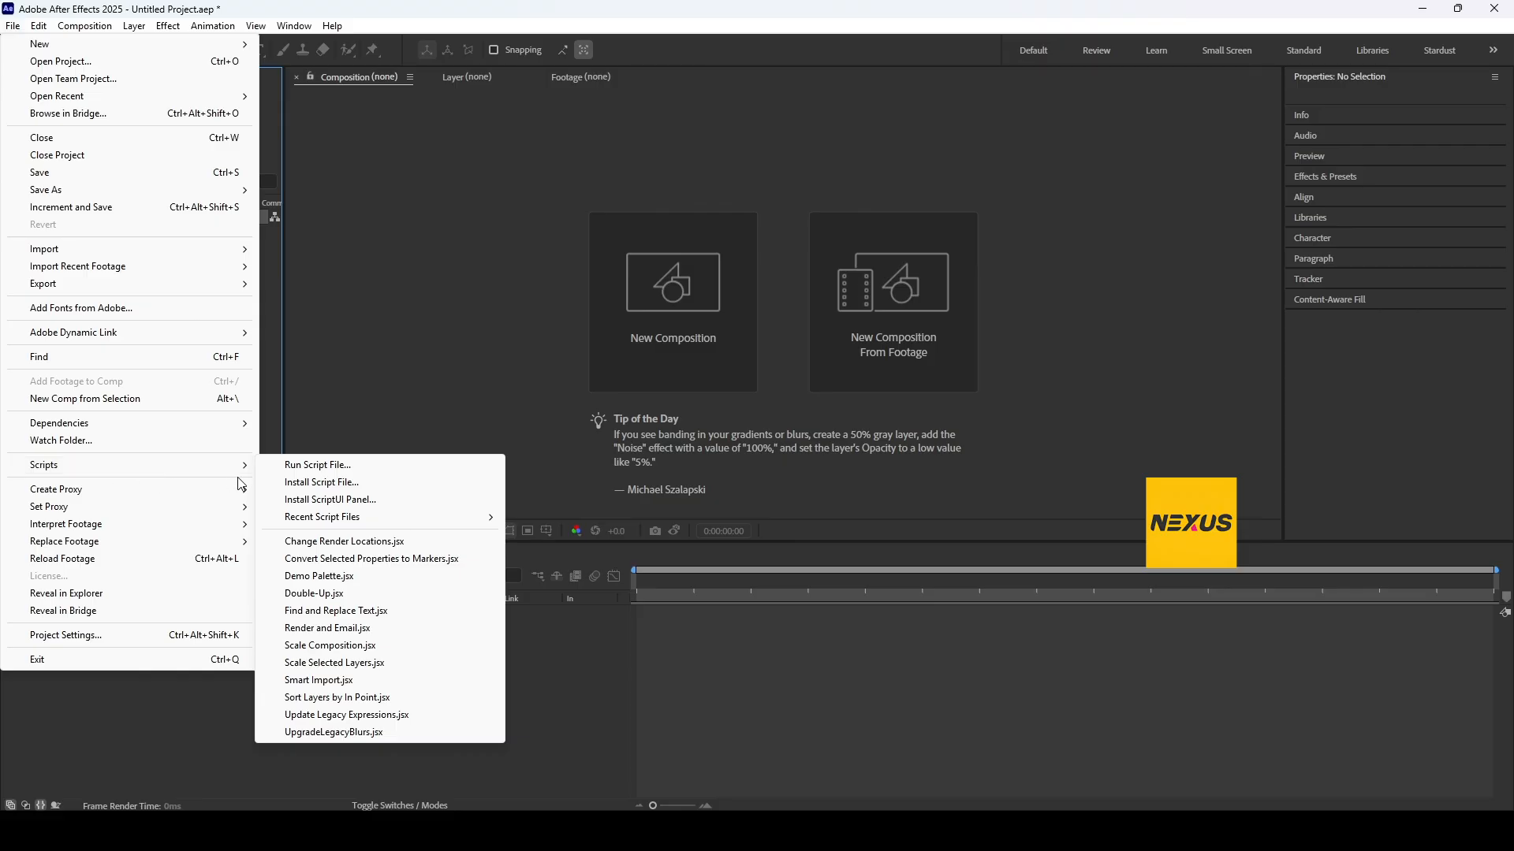
pyautogui.click(326, 466)
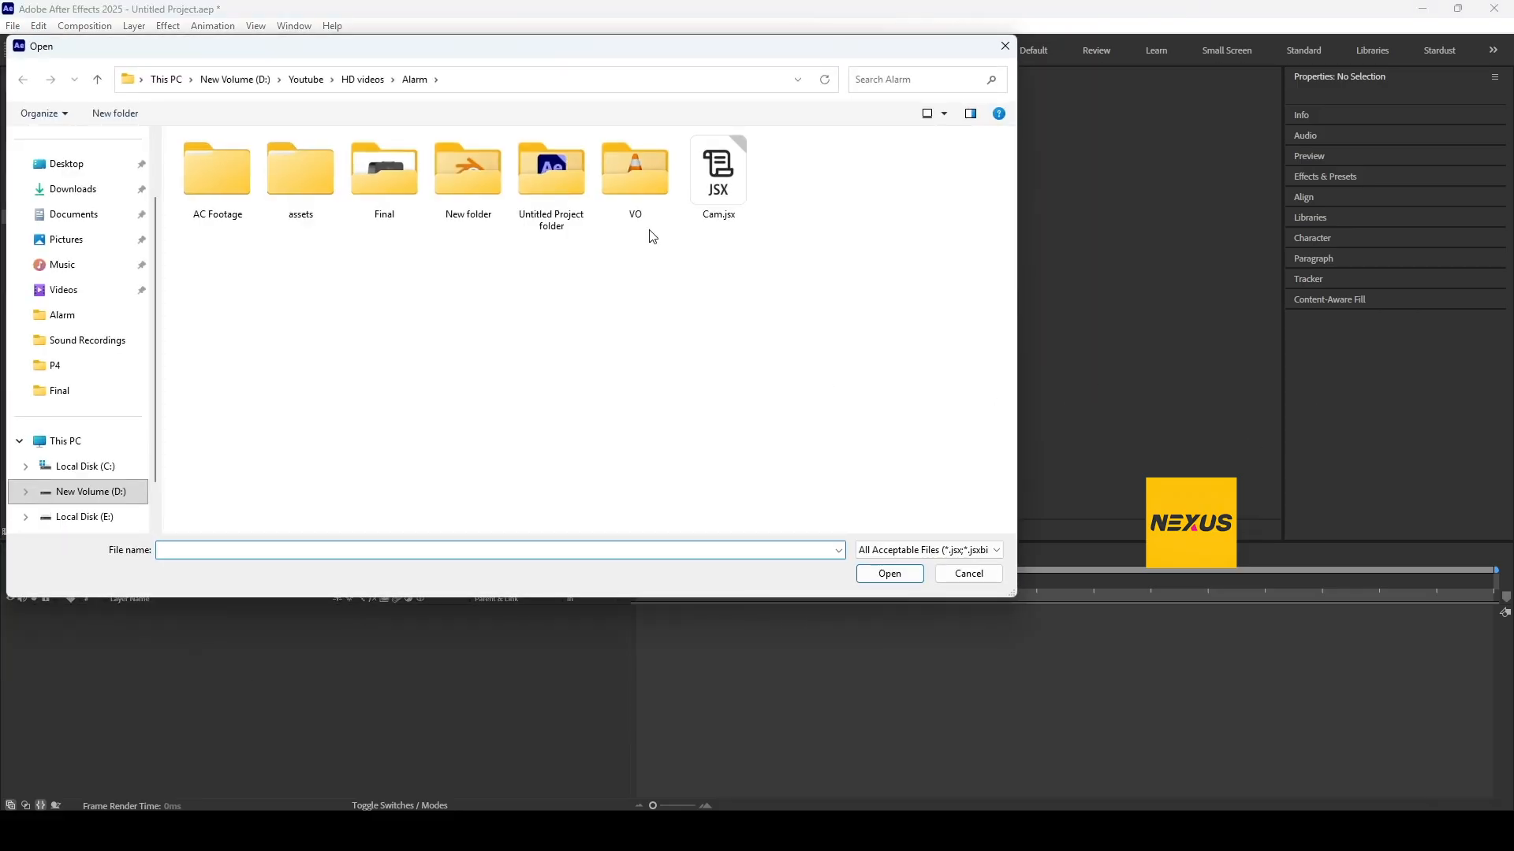
pyautogui.click(717, 180)
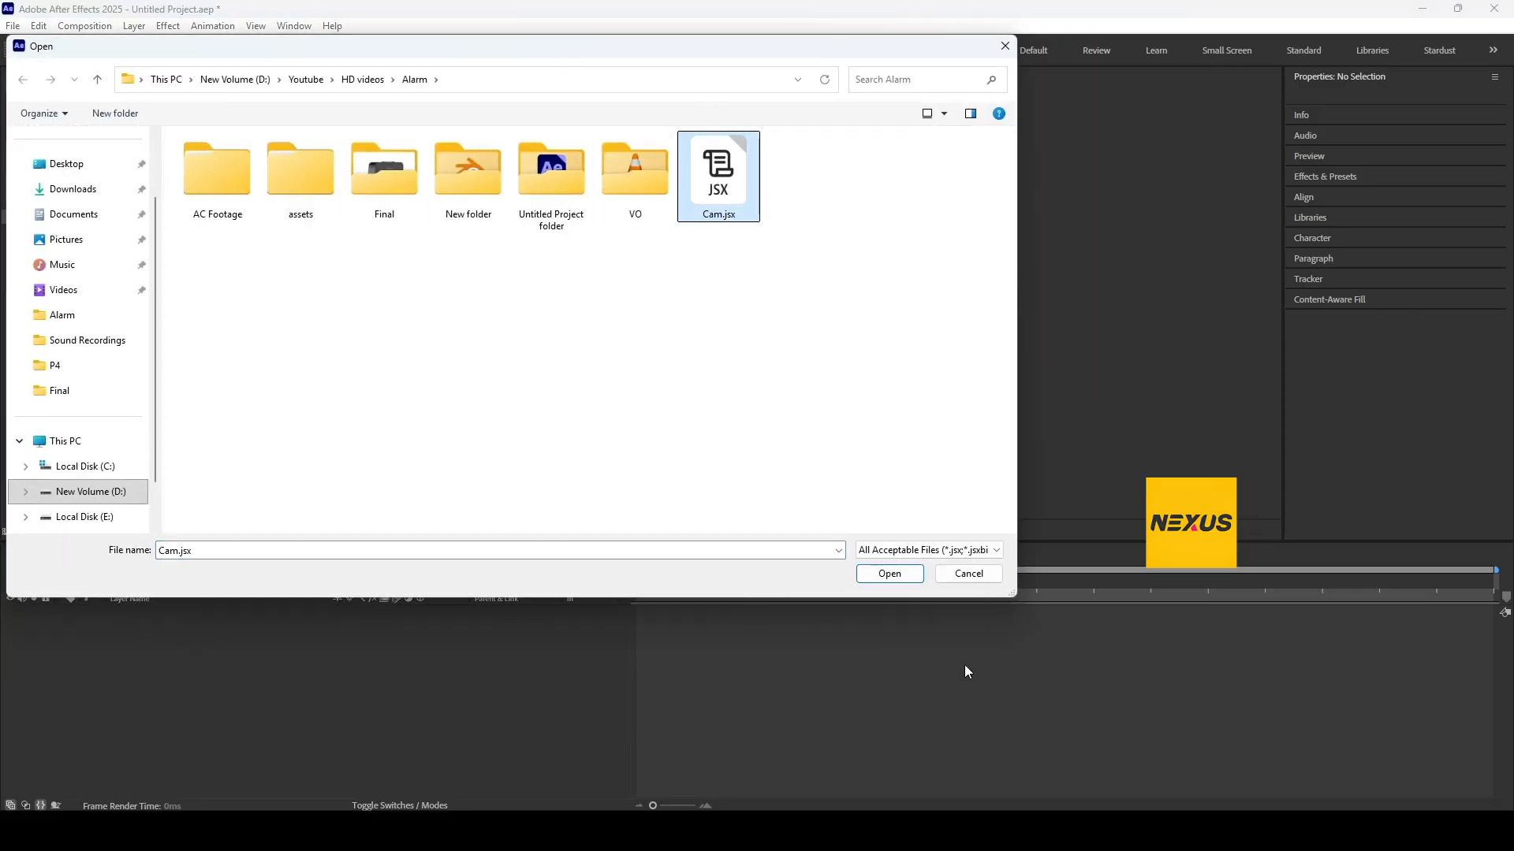
pyautogui.click(915, 582)
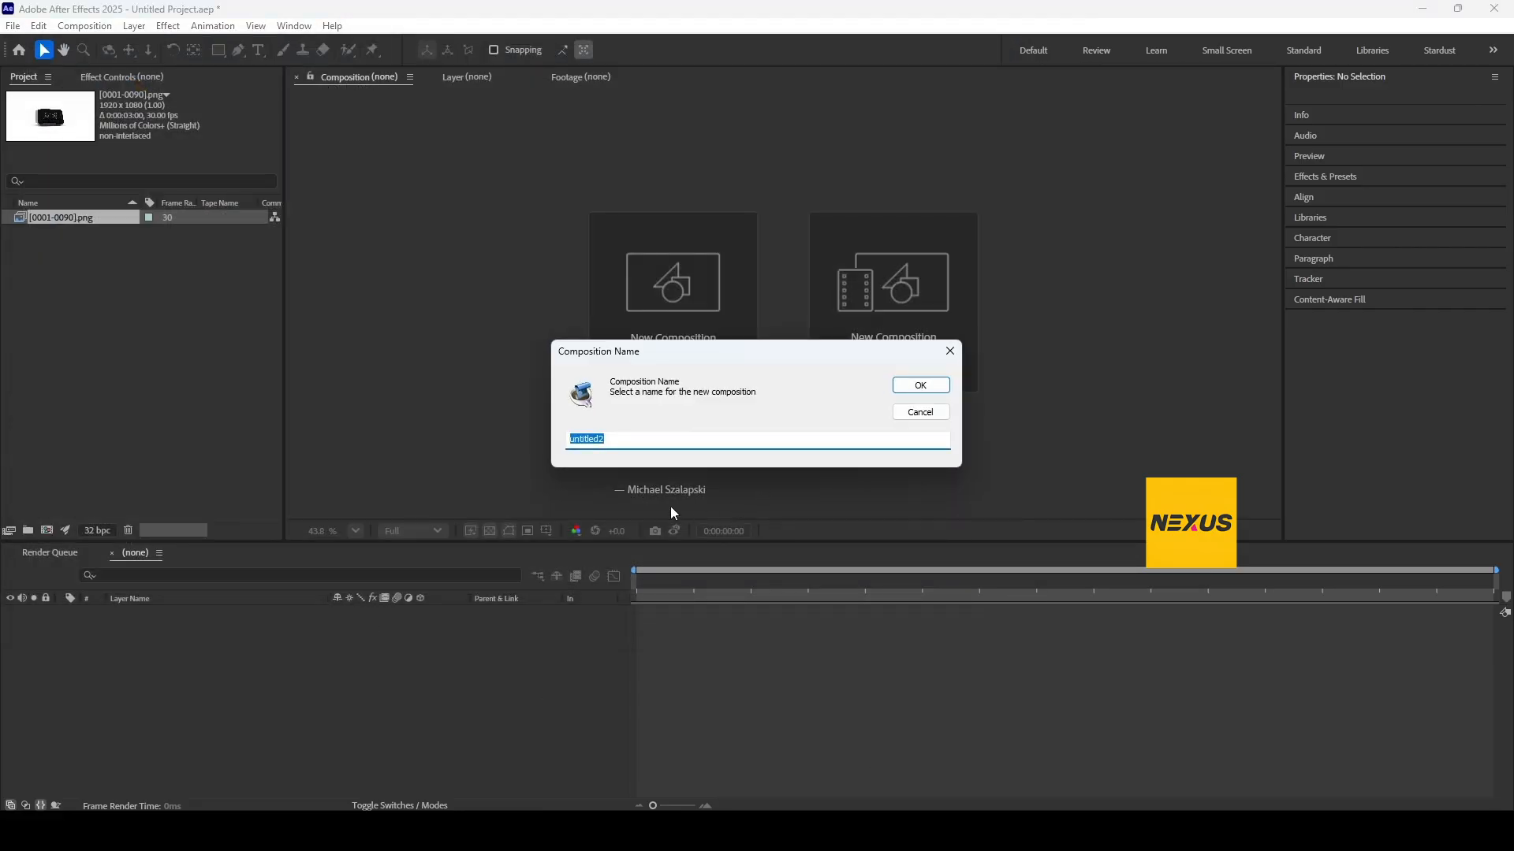
pyautogui.write('Main')
pyautogui.press('Return')
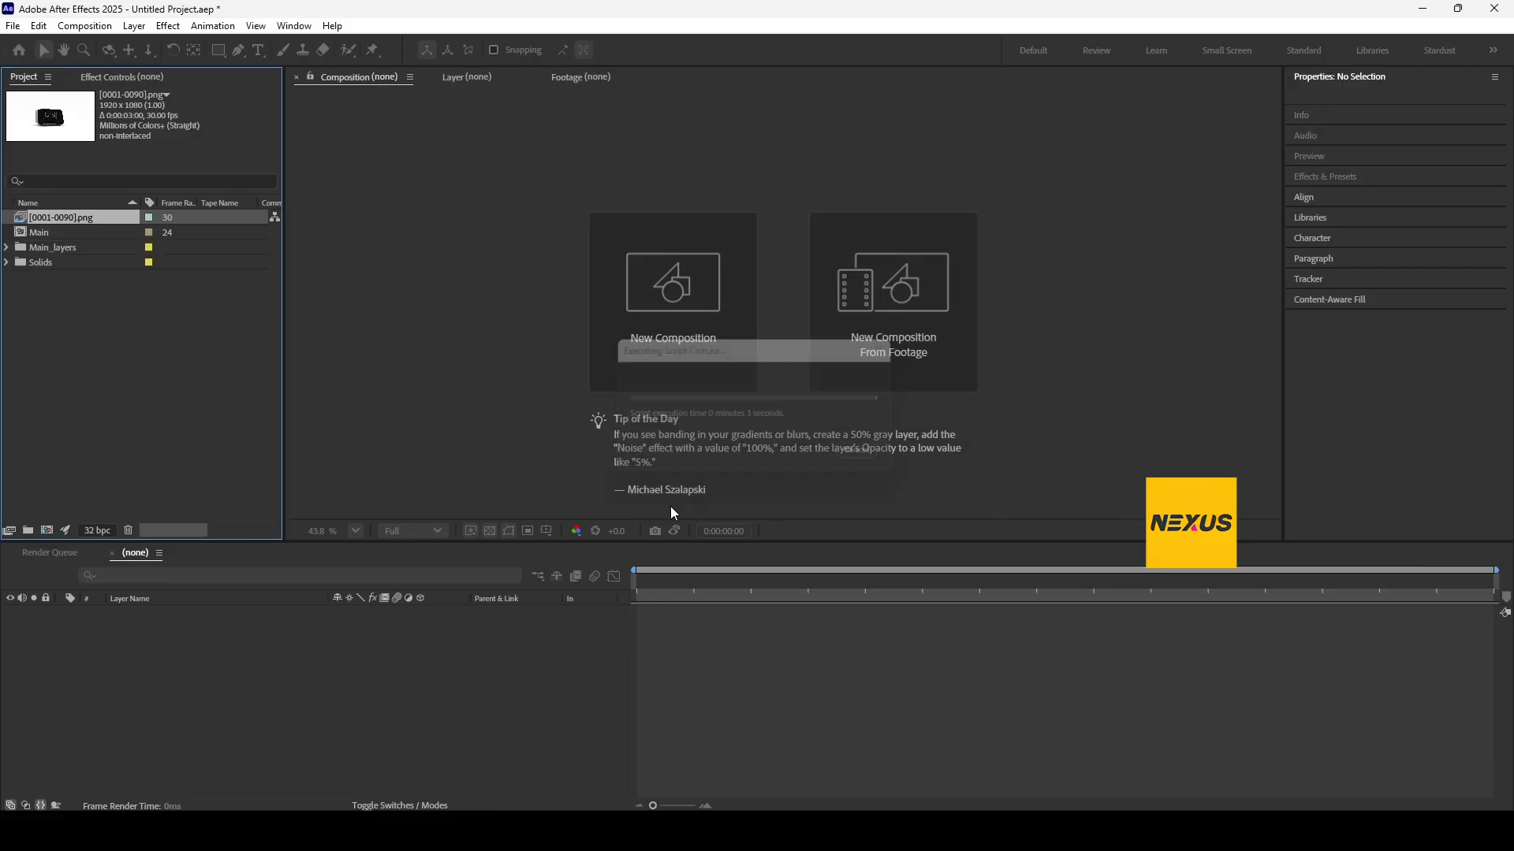
# Open the Main composition and check its composition settings without changing them
pyautogui.doubleClick(23, 233)
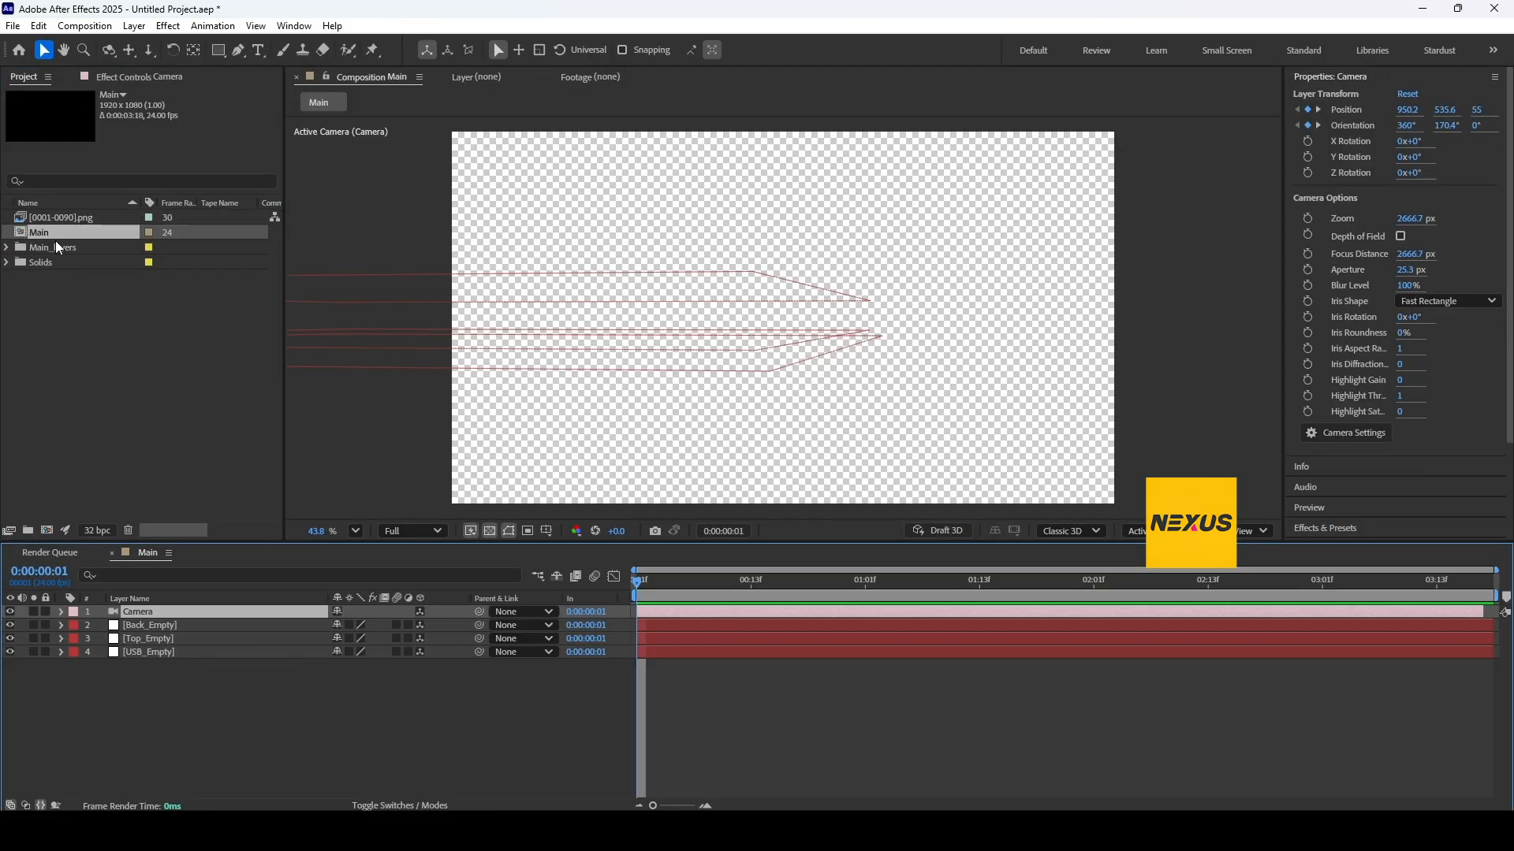
pyautogui.hotkey('ctrl', 'k')
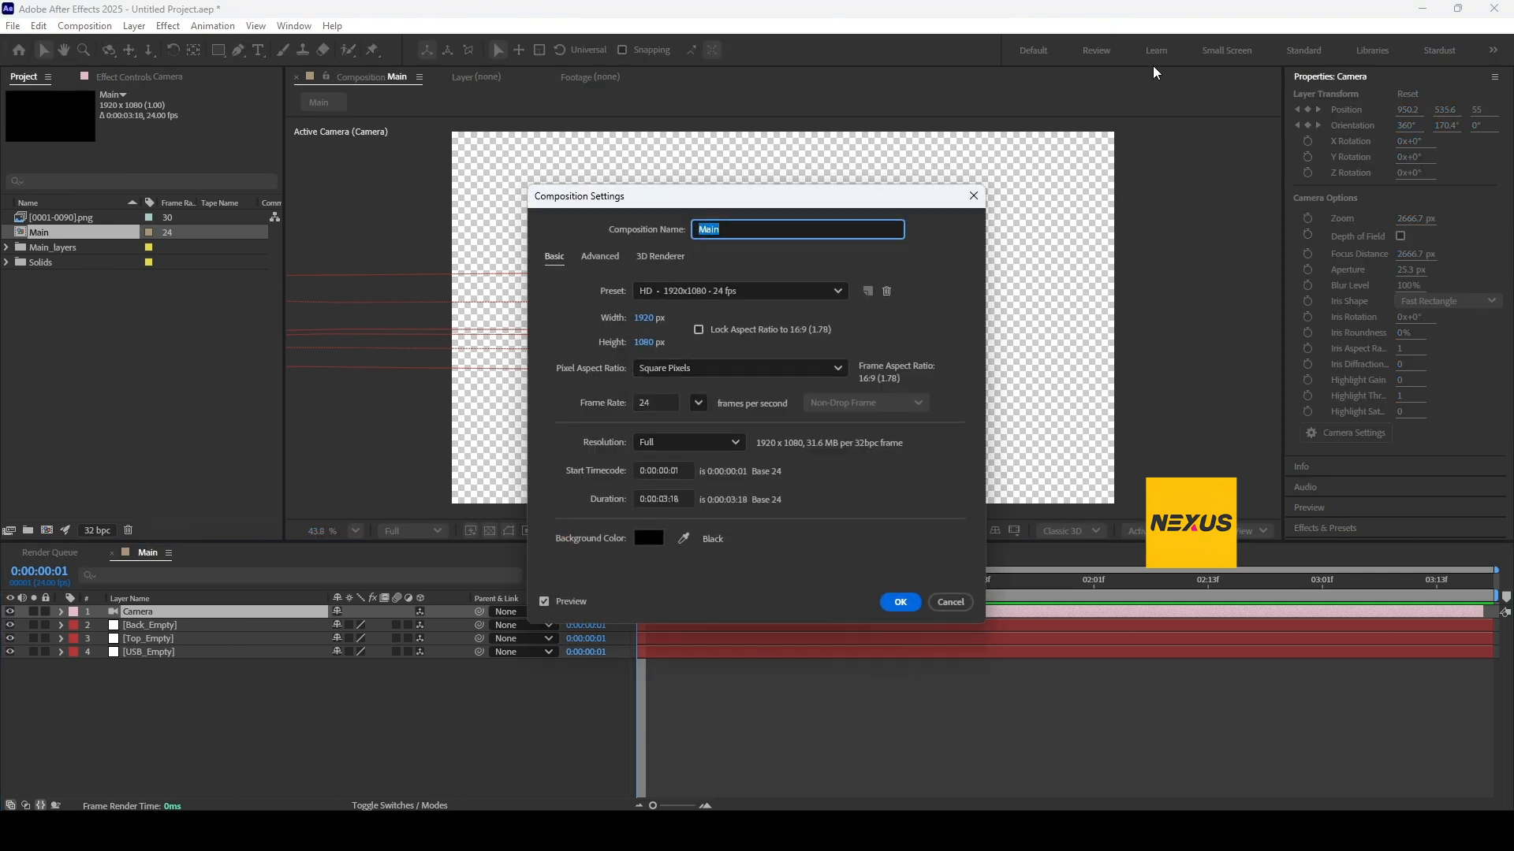
pyautogui.click(974, 196)
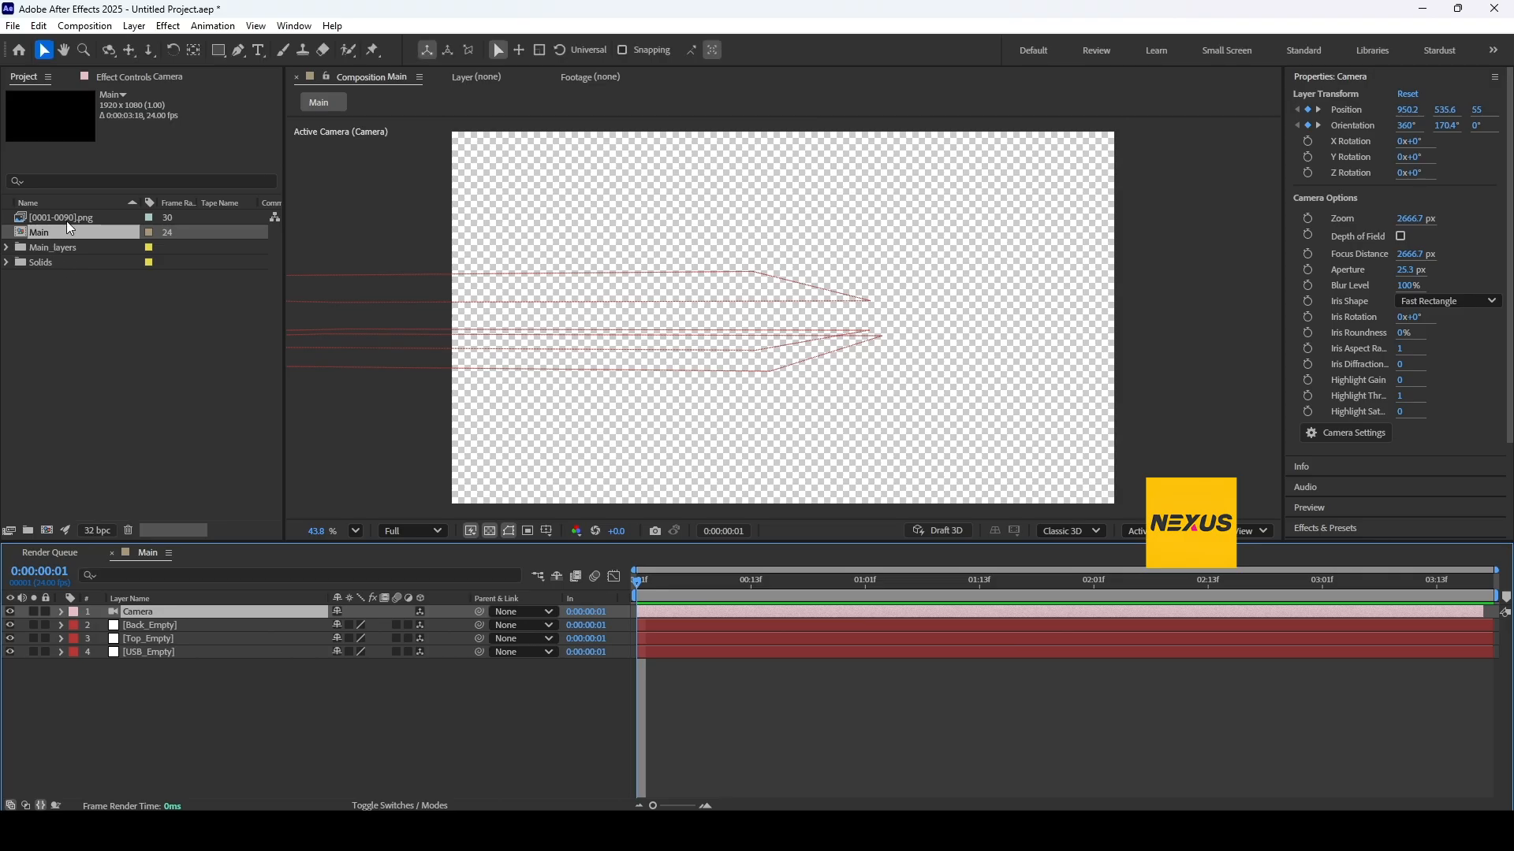
# Interpret the [0001-0090].png sequence footage at an assumed frame rate of 24 frames per second
pyautogui.click(66, 221)
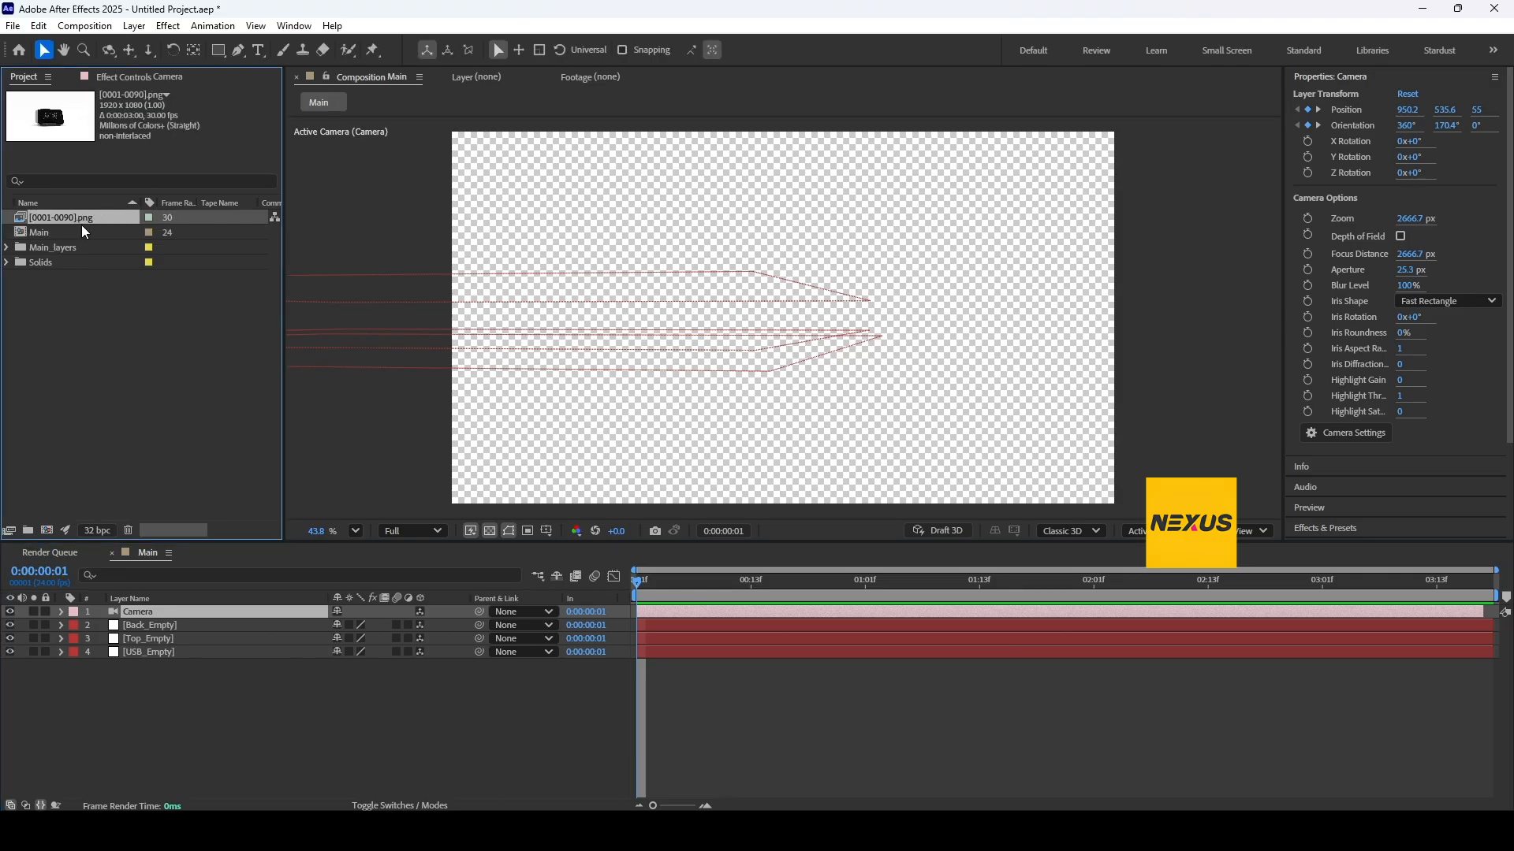
pyautogui.rightClick(82, 221)
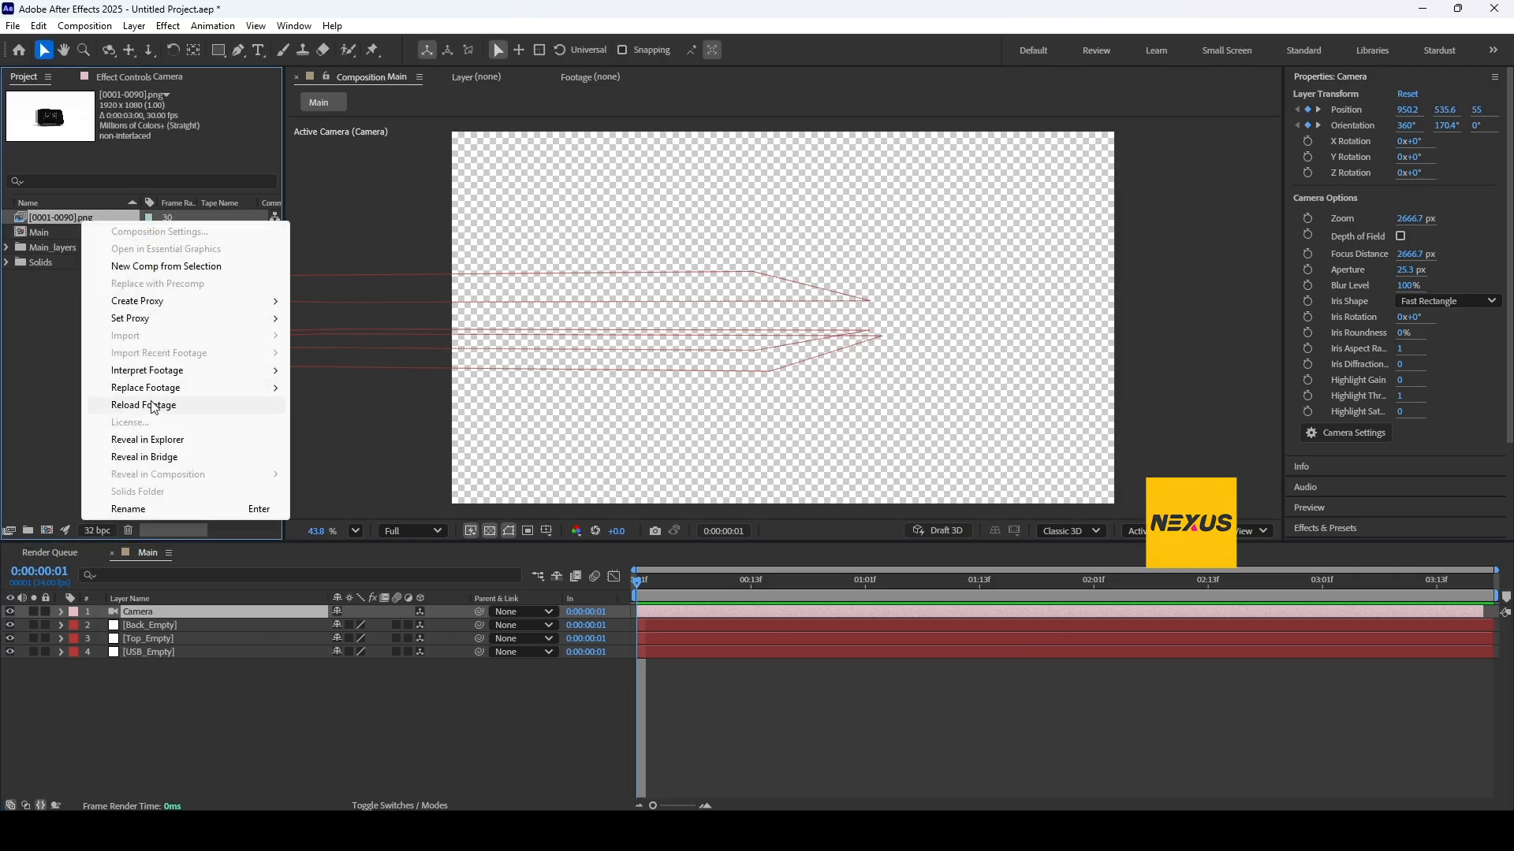
pyautogui.moveTo(154, 370)
pyautogui.click(356, 368)
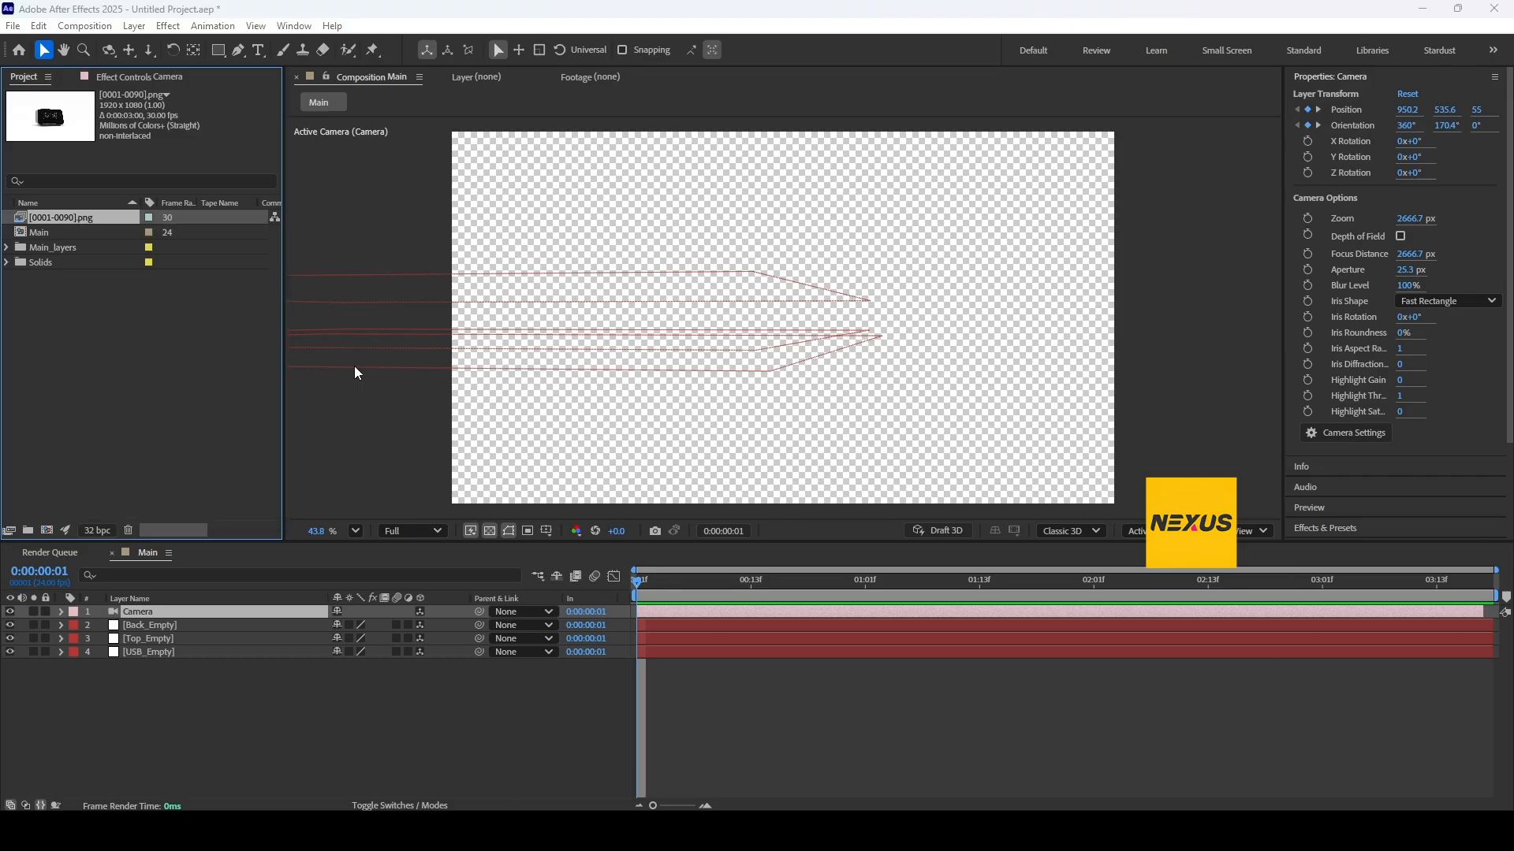
pyautogui.write('24')
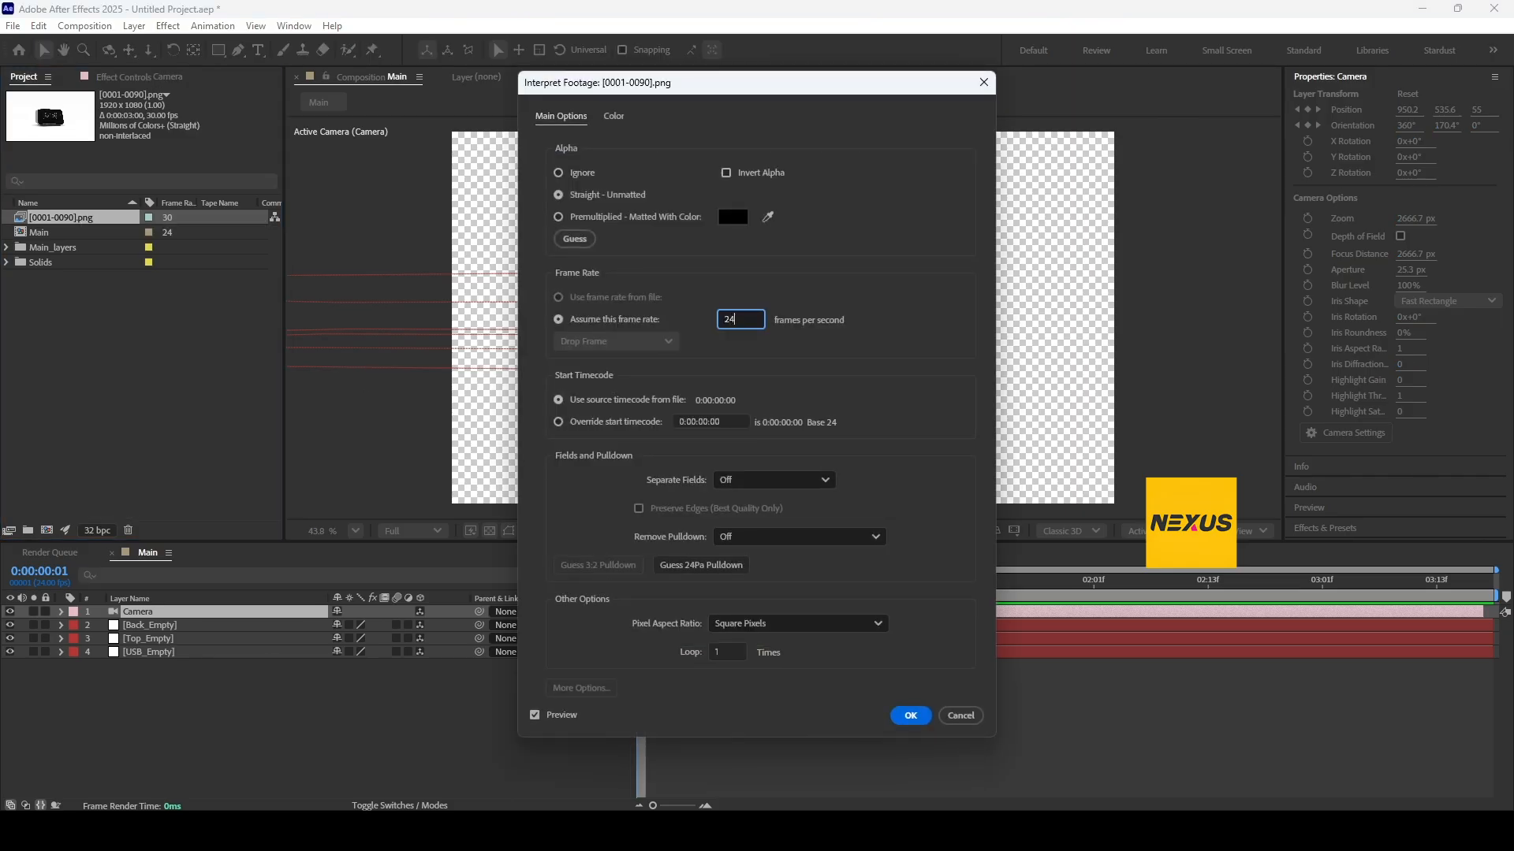
pyautogui.press('Return')
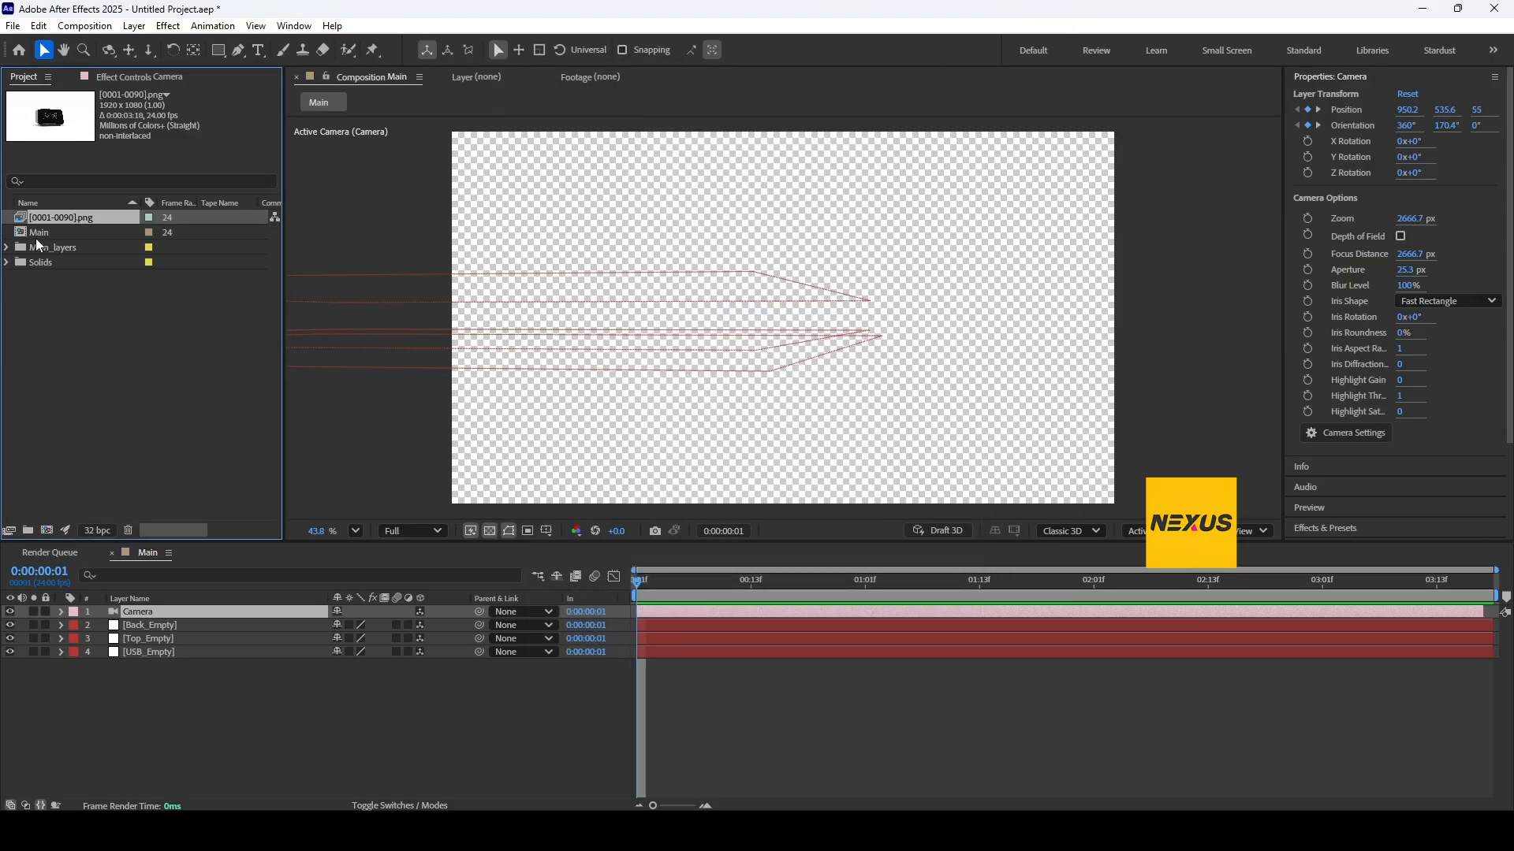
# Add the PNG sequence as the lowest layer of the Main composition and hide the Back, Top and USB empties
pyautogui.moveTo(52, 222); pyautogui.dragTo(164, 697)
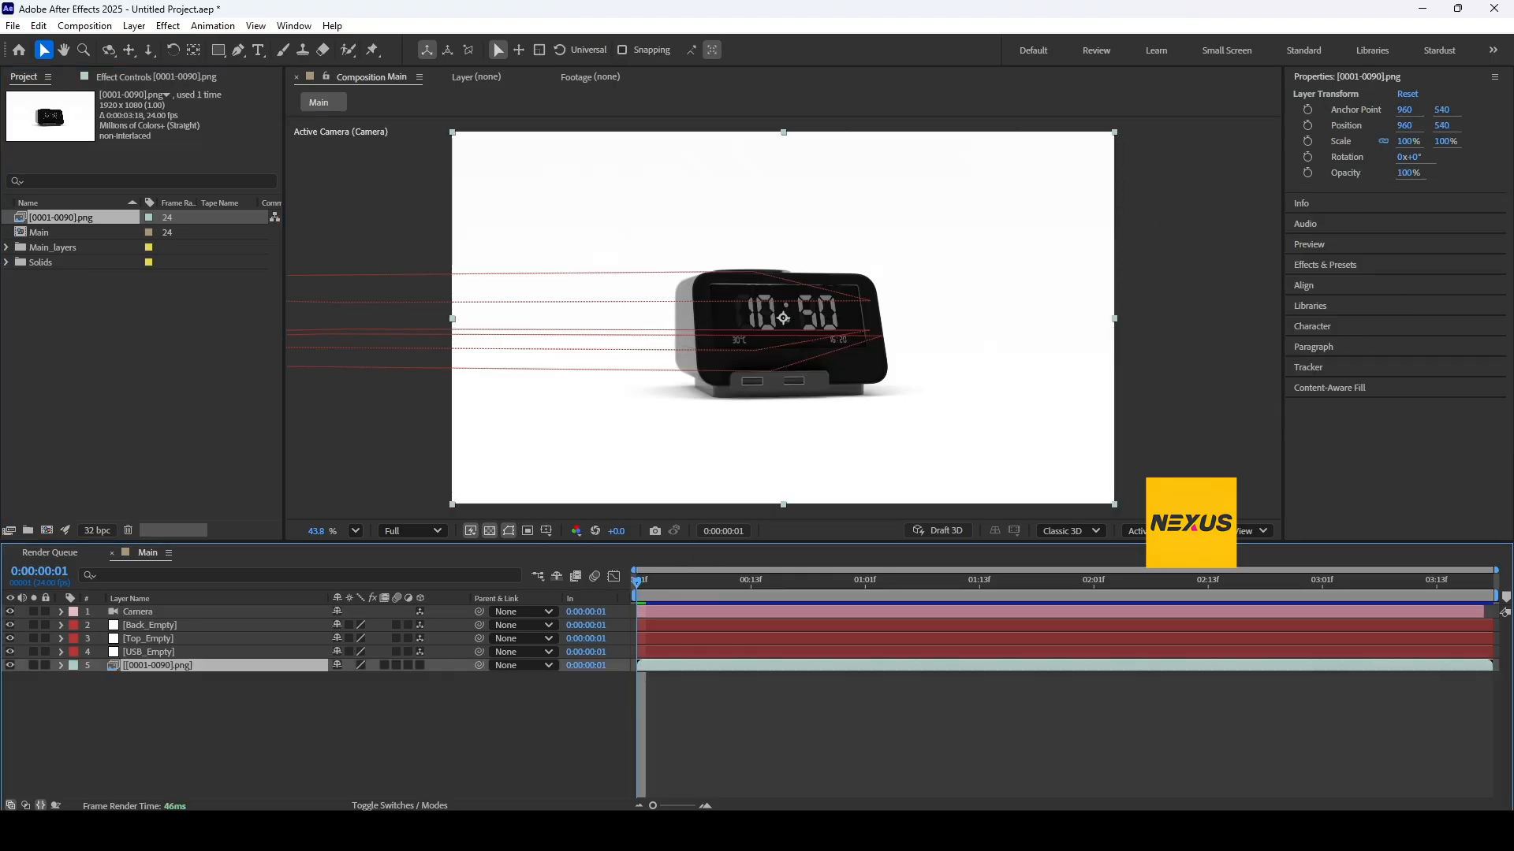
pyautogui.click(9, 652)
pyautogui.click(9, 638)
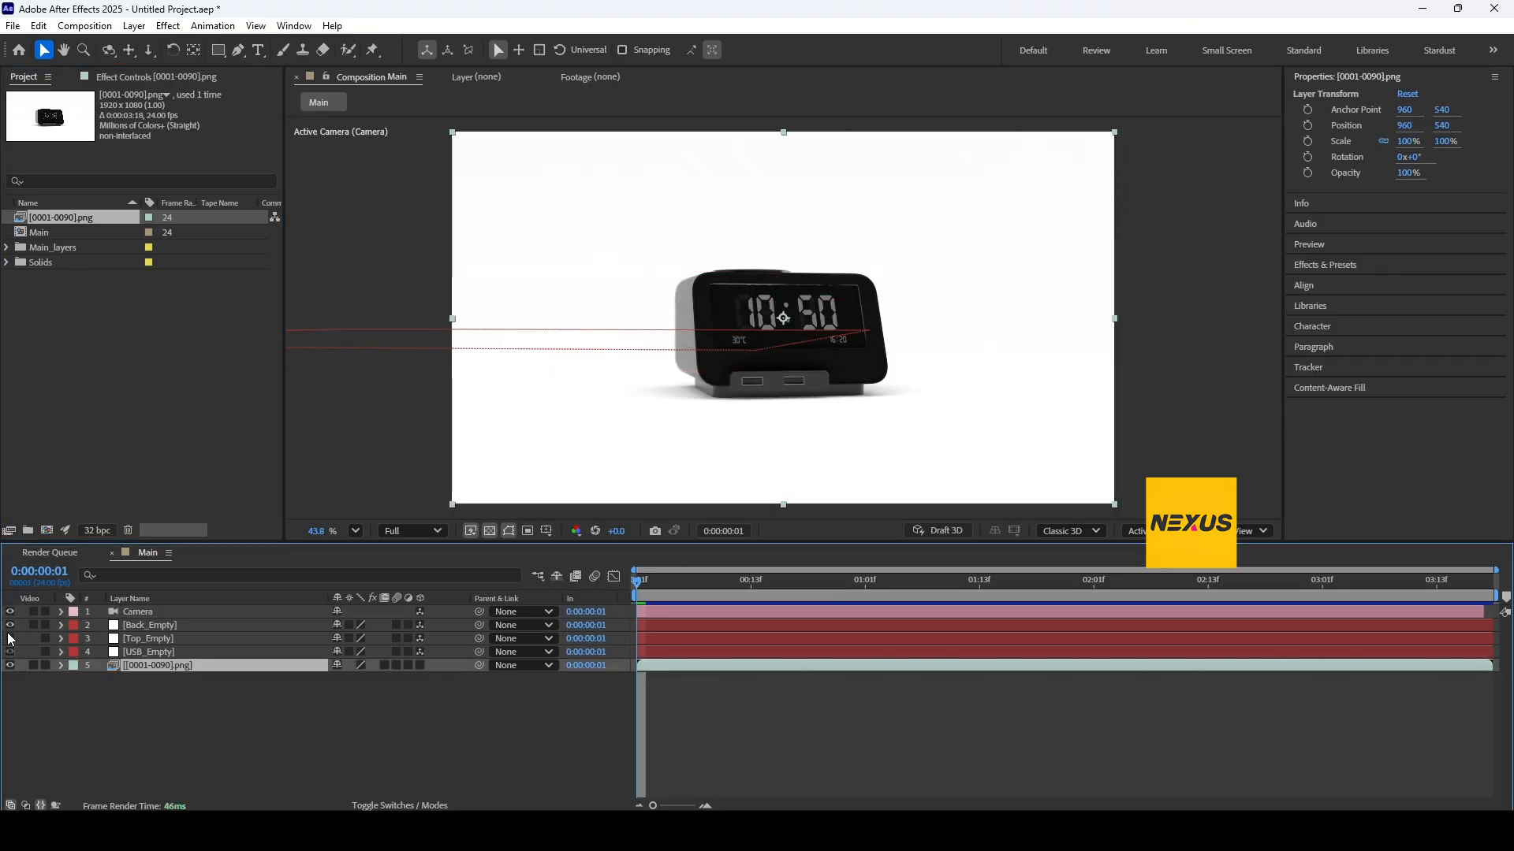
pyautogui.click(10, 625)
pyautogui.click(171, 652)
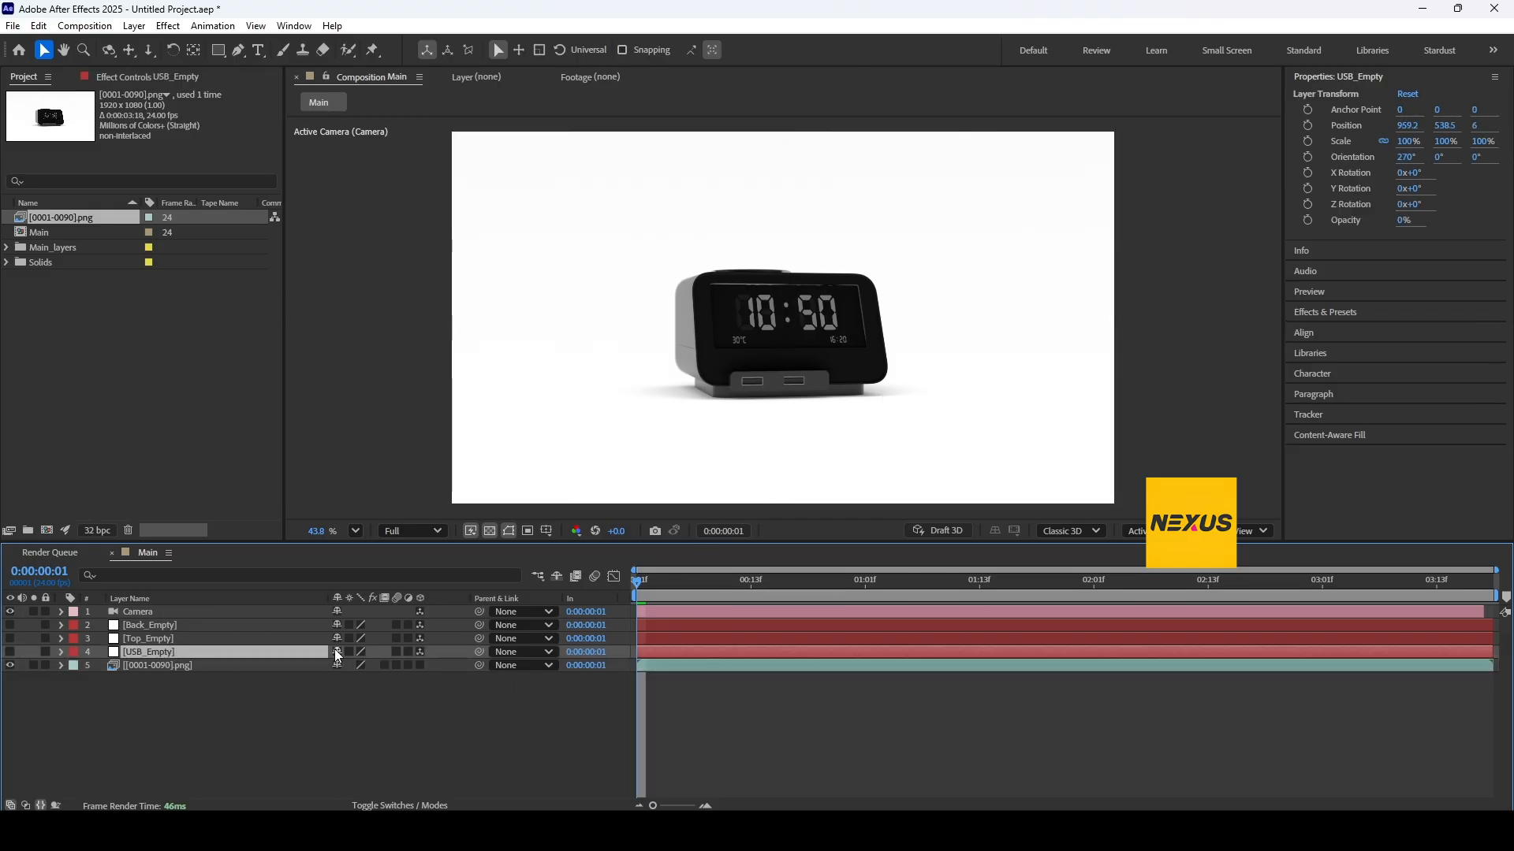
# Create an adjustment layer directly above the PNG sequence and apply the Lumetri Color effect to it
pyautogui.click(161, 667)
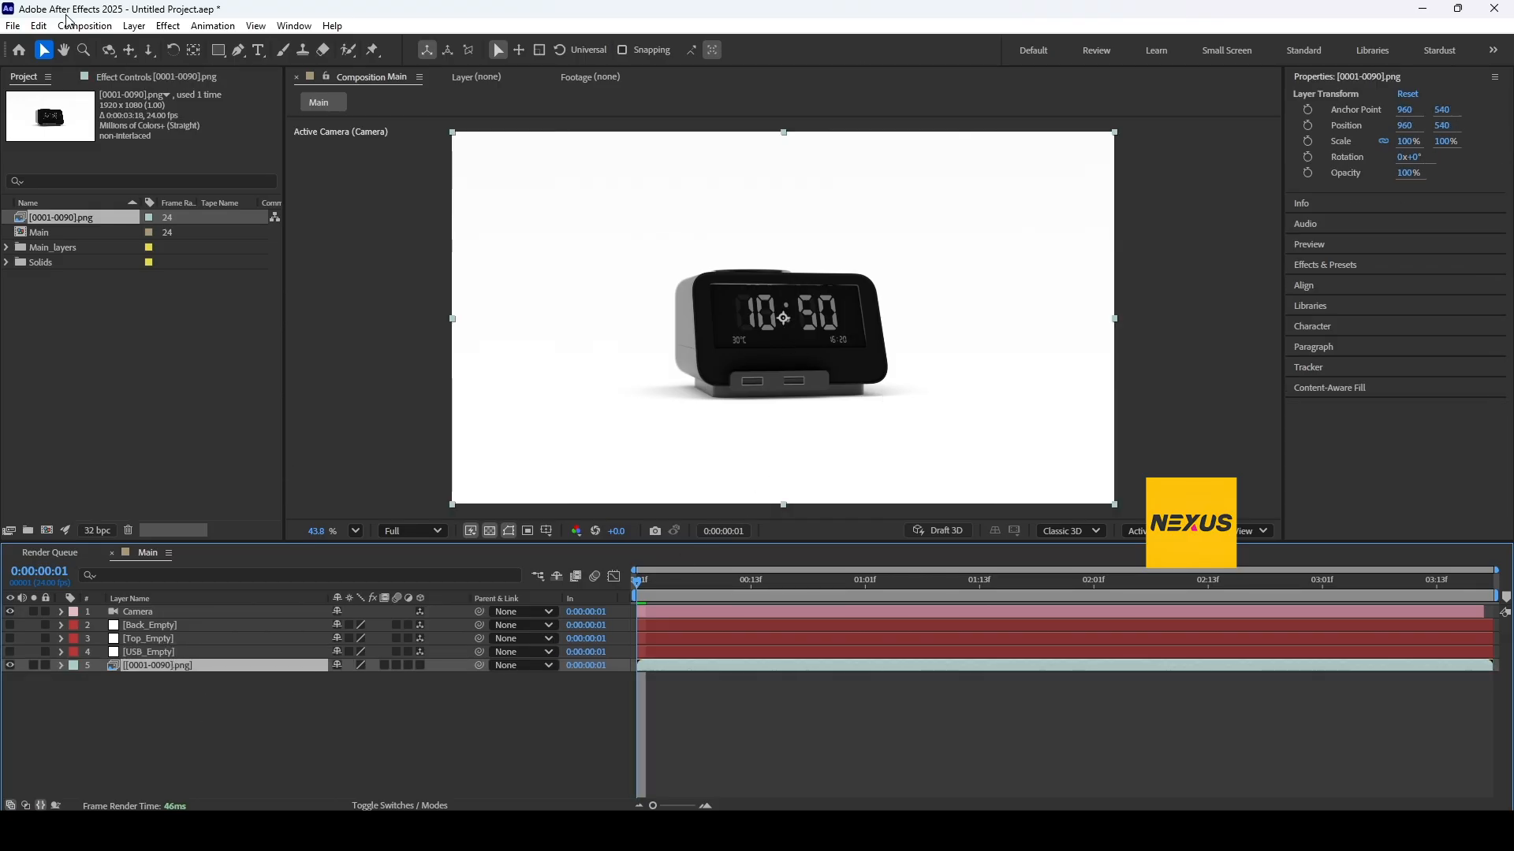
pyautogui.click(134, 26)
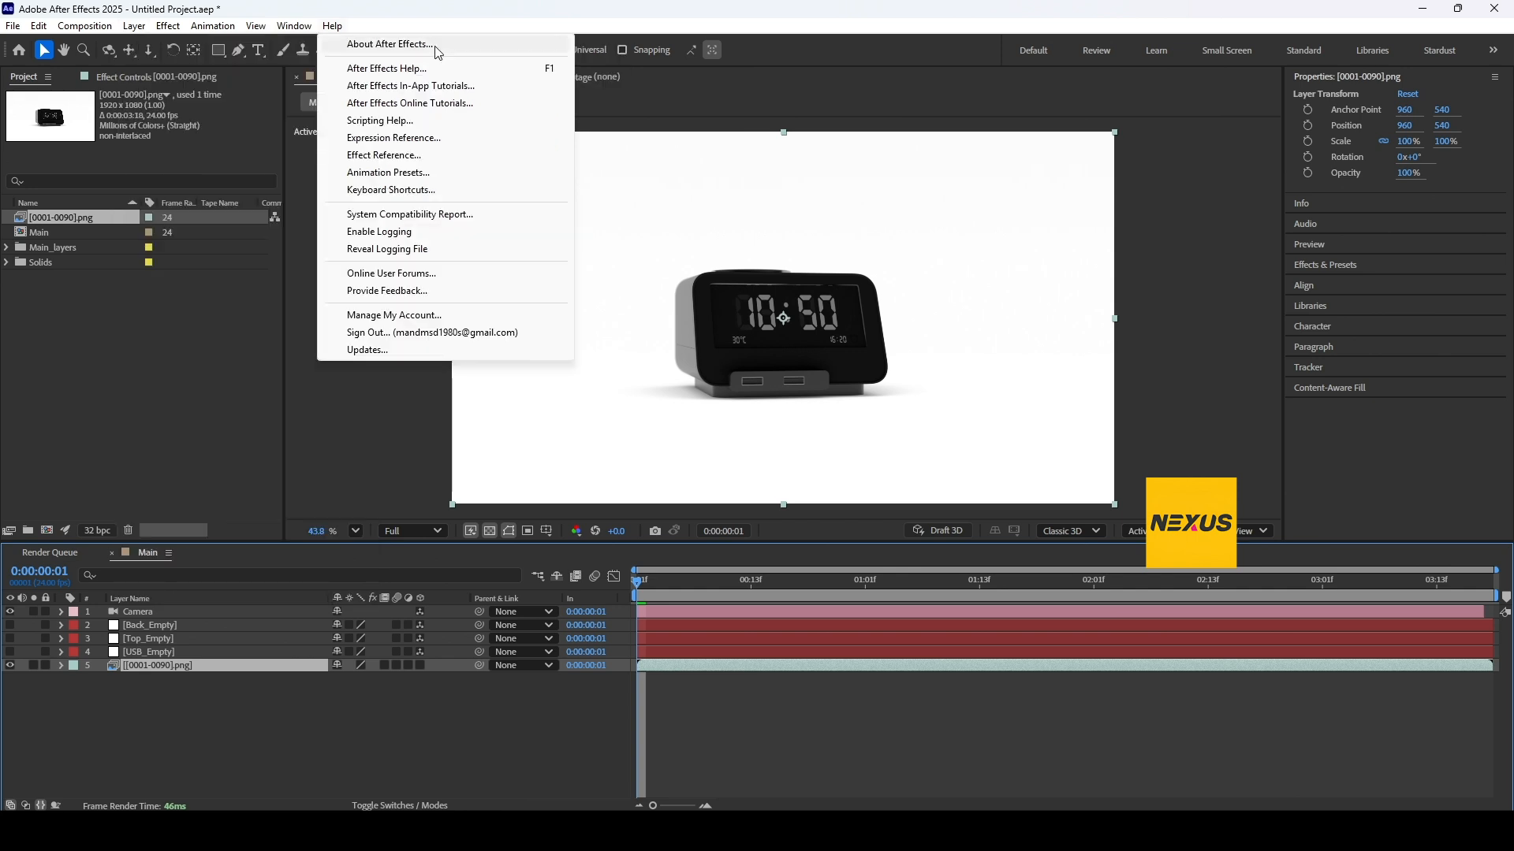
pyautogui.moveTo(294, 26)
pyautogui.moveTo(134, 26)
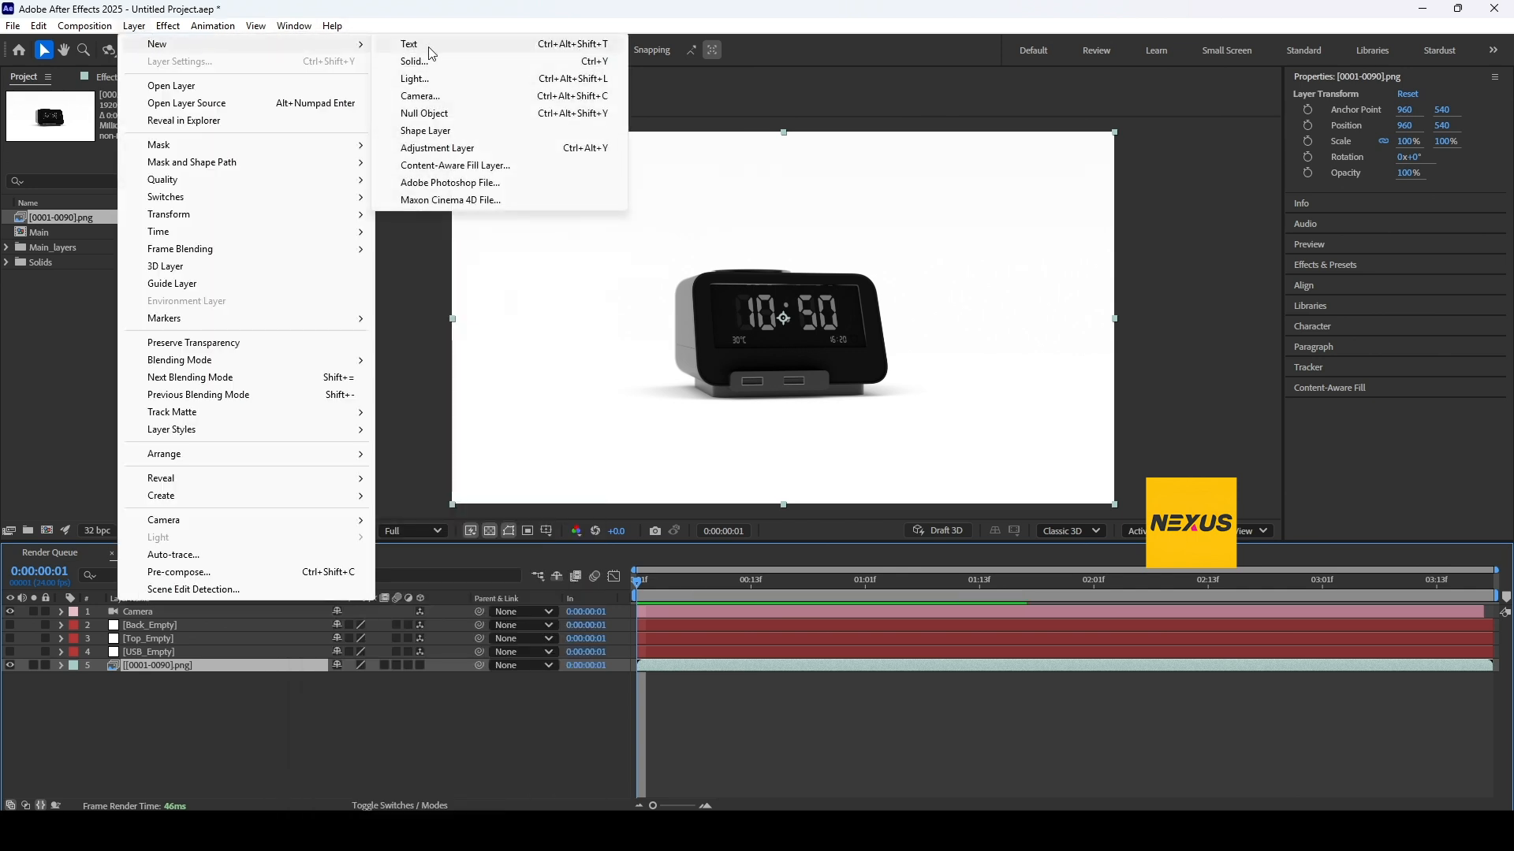
pyautogui.click(437, 149)
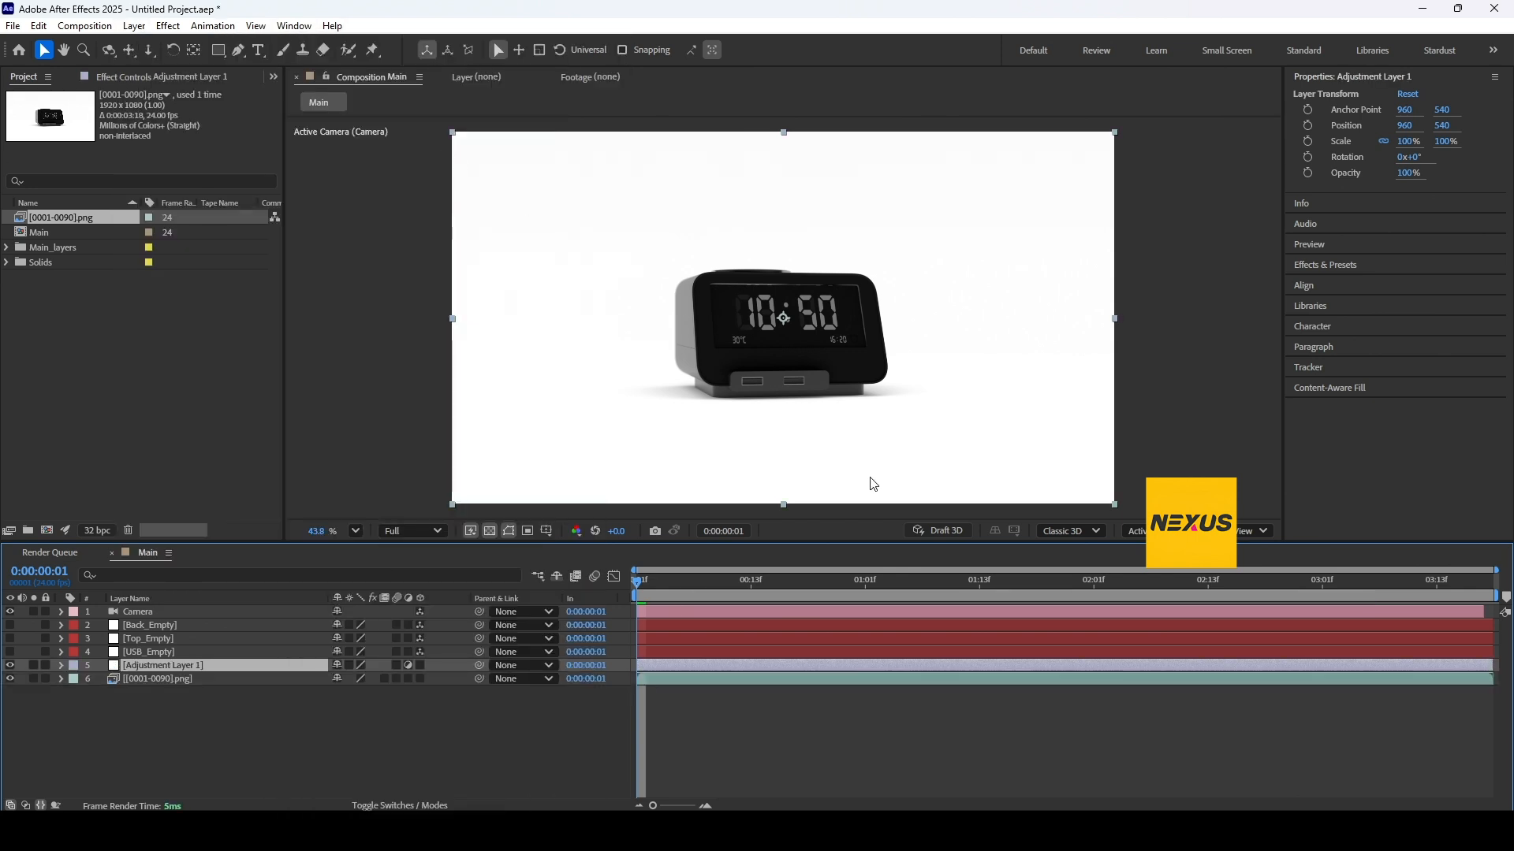
pyautogui.click(170, 26)
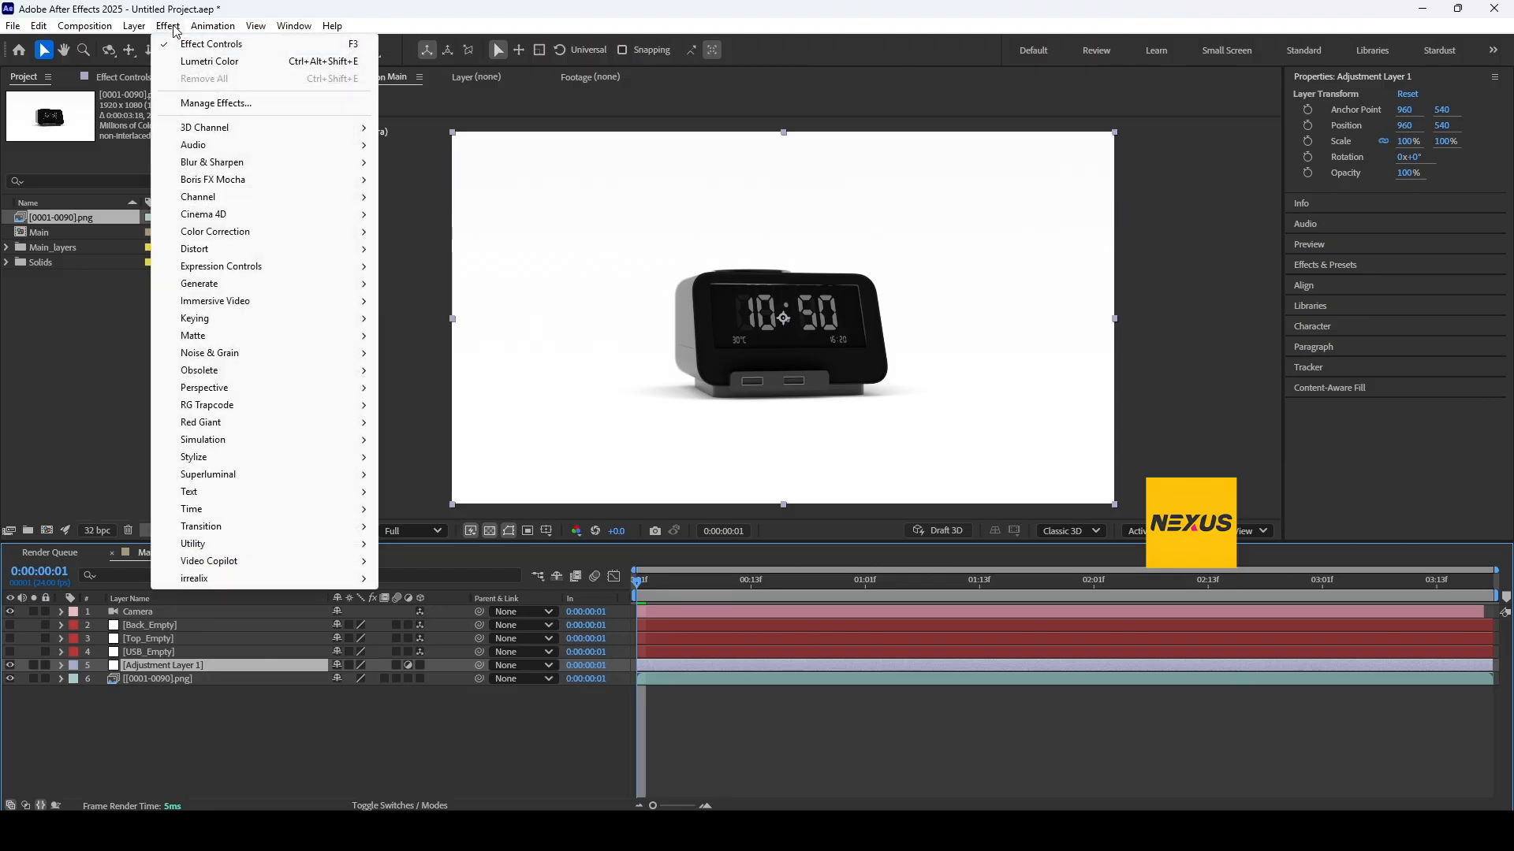
pyautogui.moveTo(241, 236)
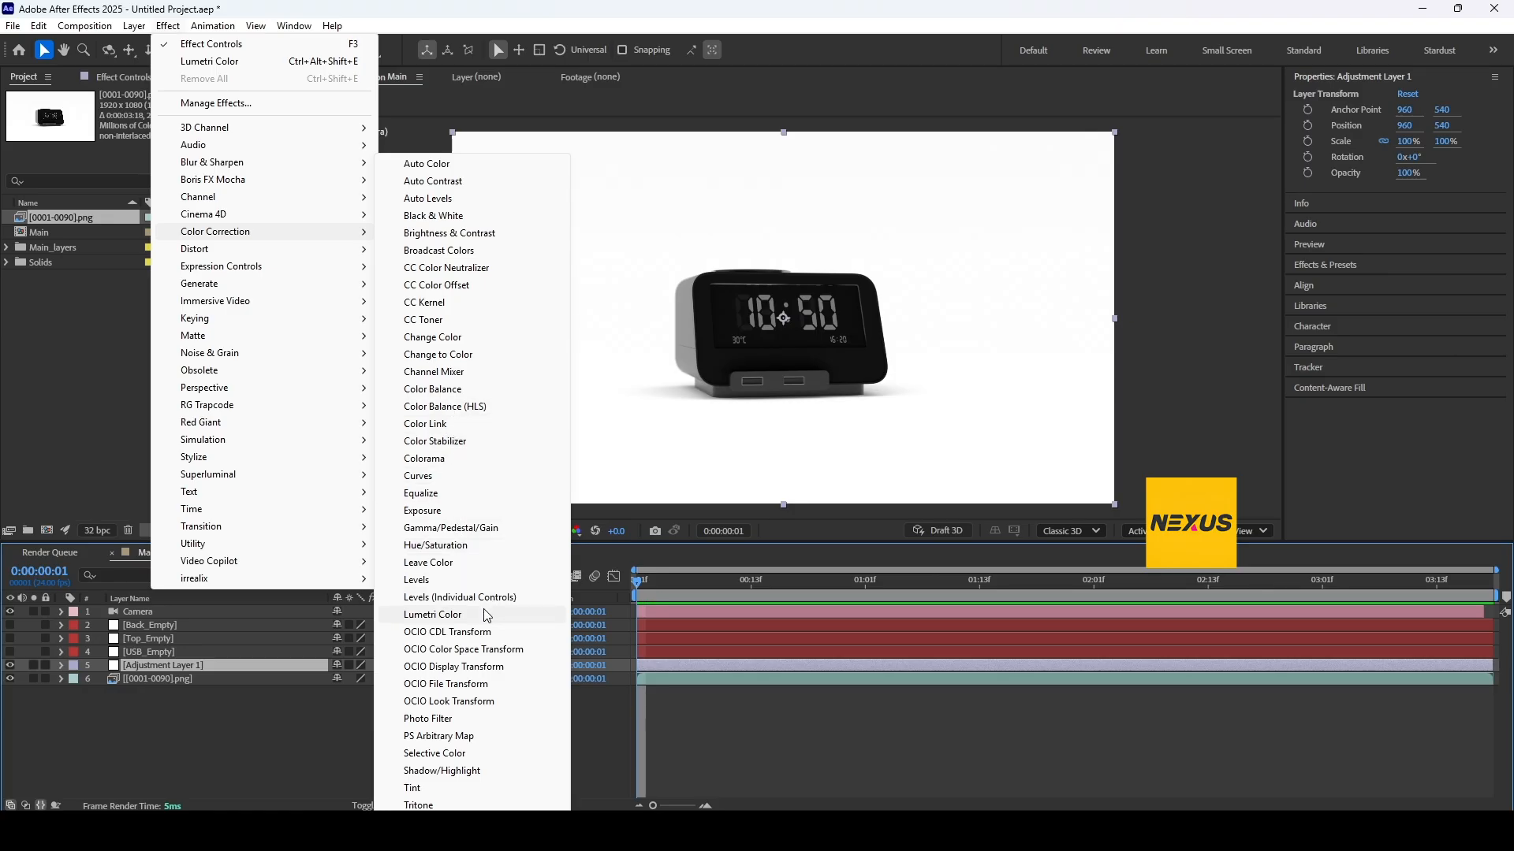
pyautogui.click(465, 616)
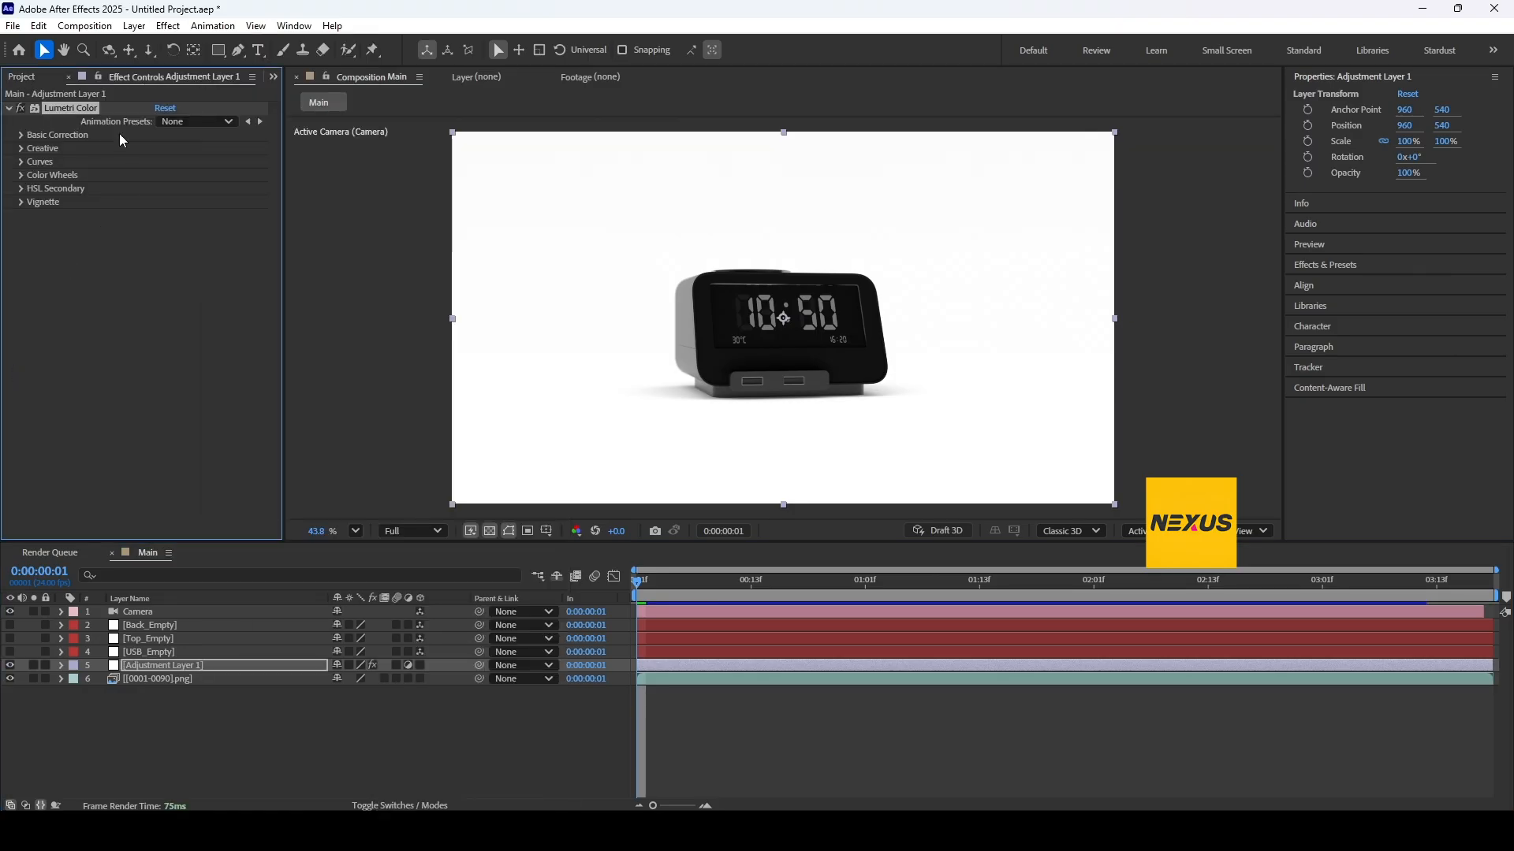
# In Lumetri's Basic Correction, sample the white balance from the render's white background and set Temperature to -5
pyautogui.click(22, 136)
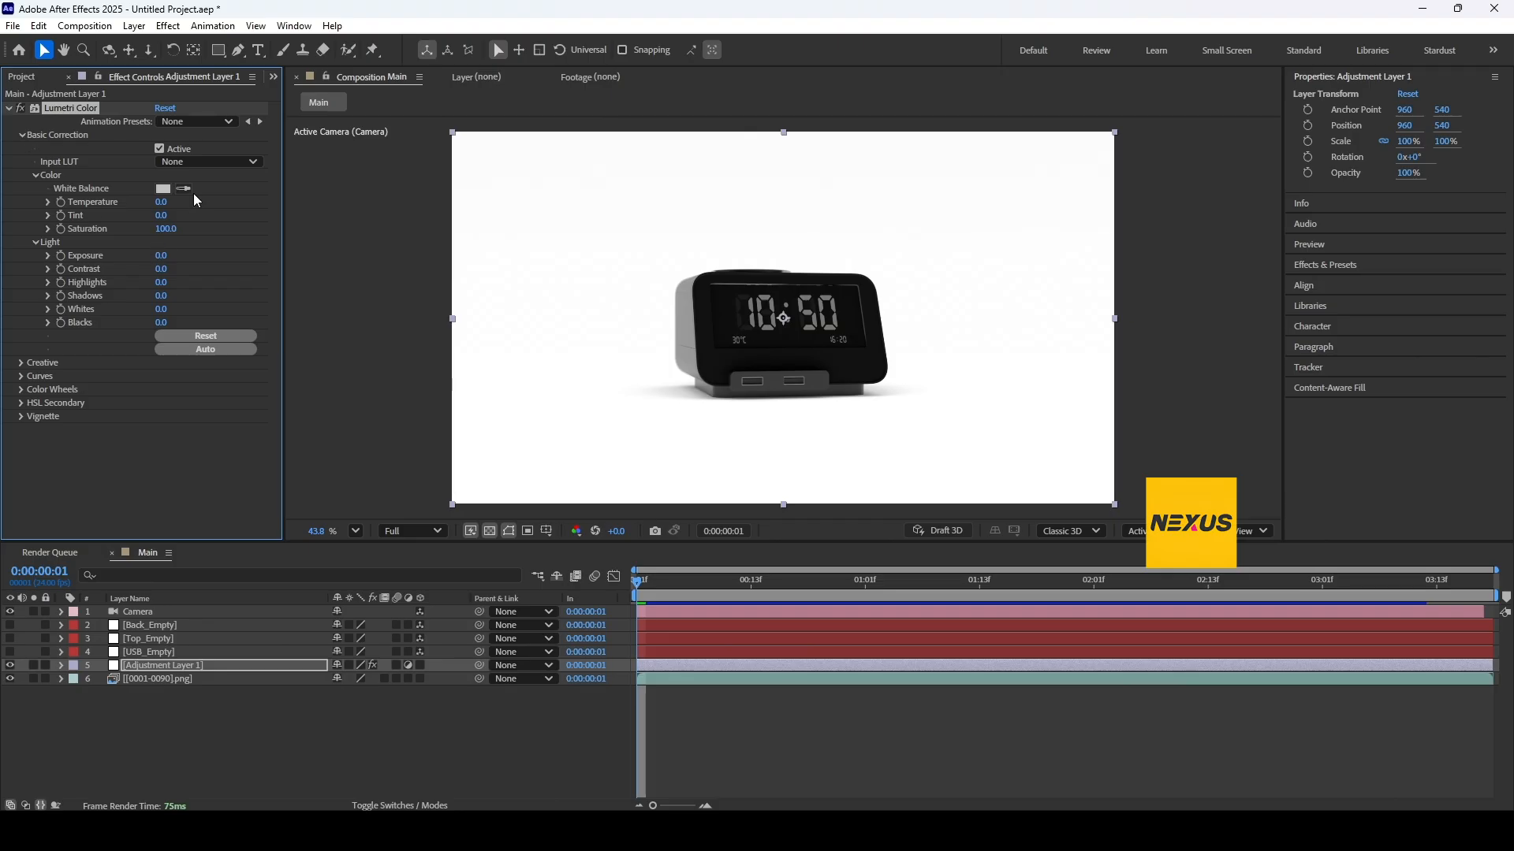
pyautogui.click(183, 189)
pyautogui.click(534, 165)
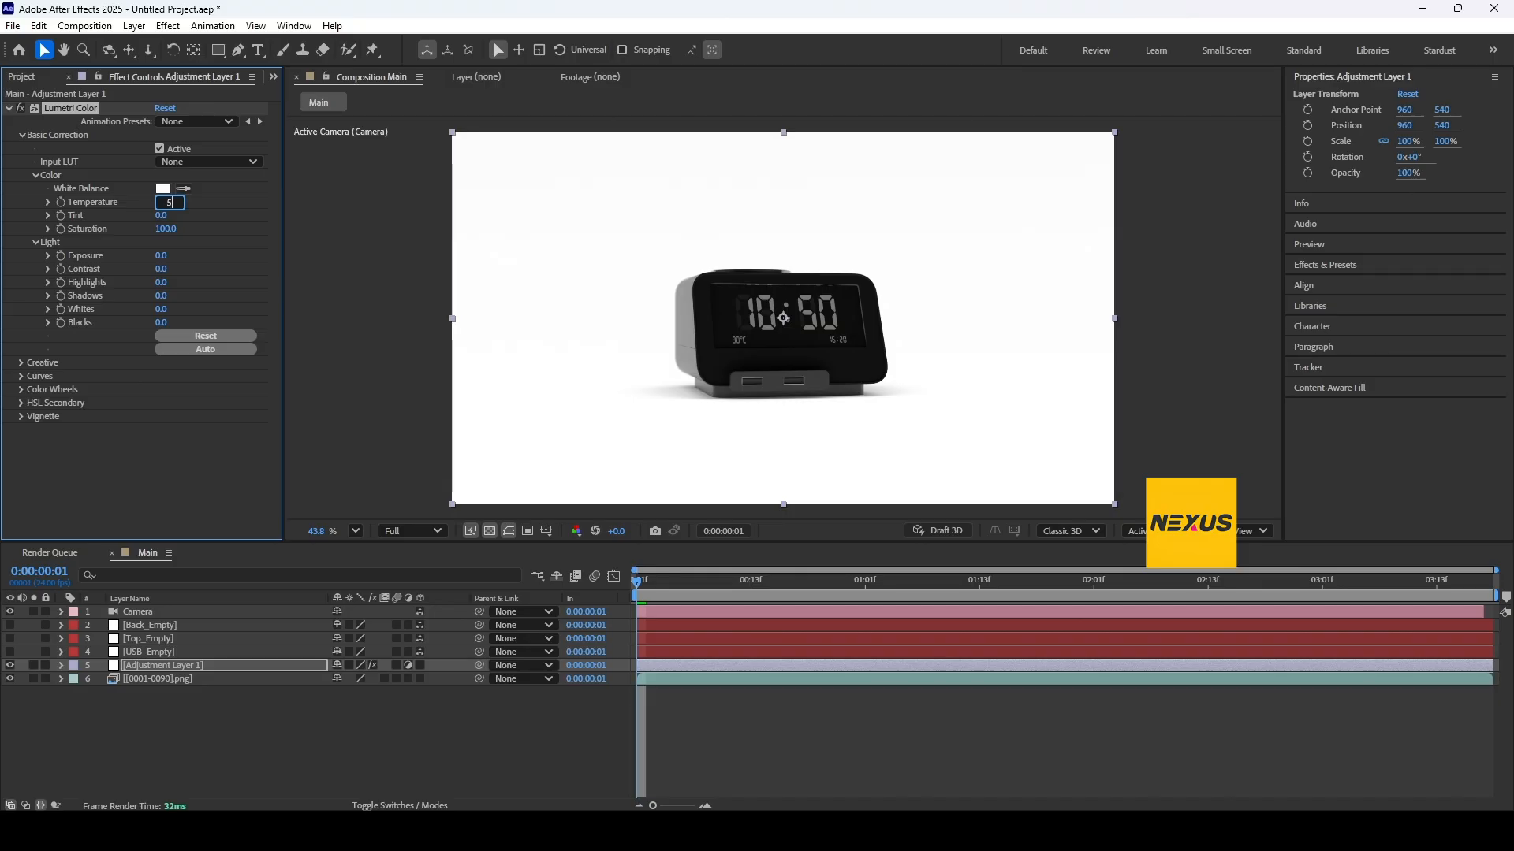
pyautogui.press('Return')
# Nudge Lumetri's Split Toning shadow and highlight tints slightly toward blue
pyautogui.click(23, 365)
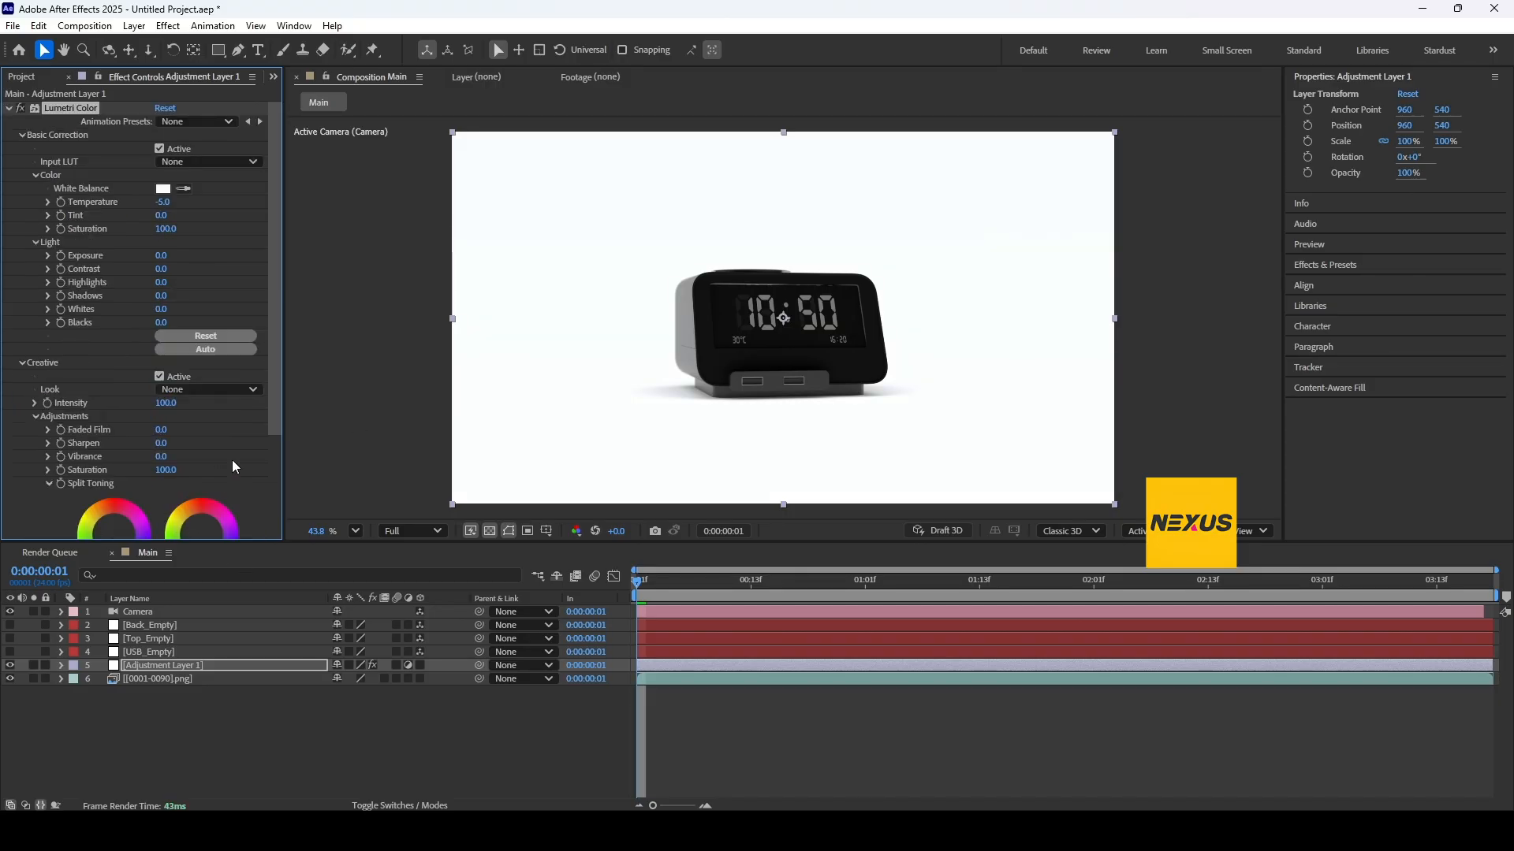
pyautogui.scroll(-2, 229, 465)
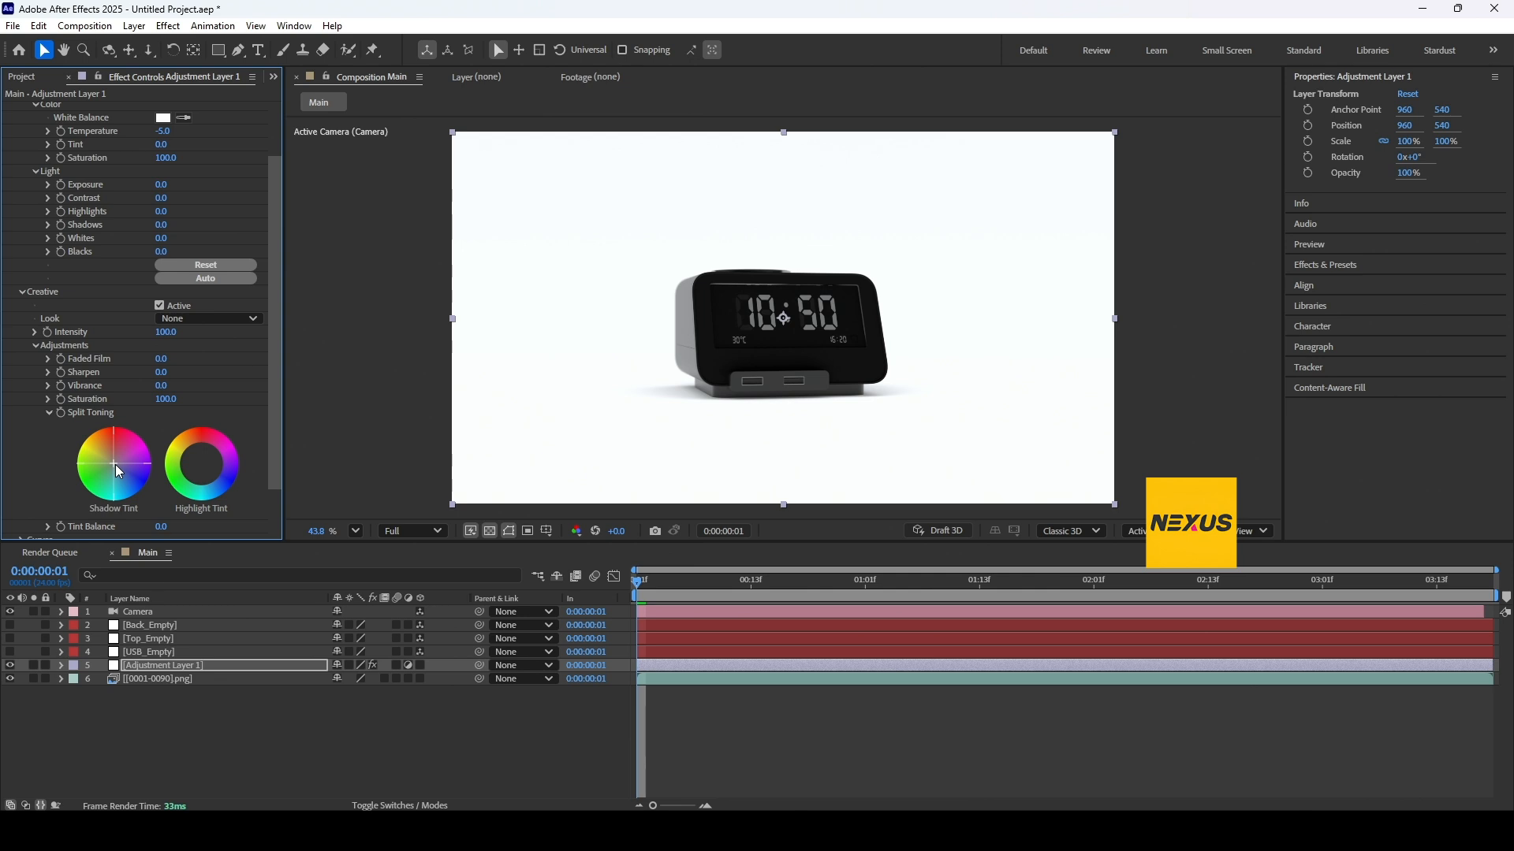
pyautogui.moveTo(115, 465); pyautogui.dragTo(116, 466)
pyautogui.moveTo(113, 465); pyautogui.dragTo(115, 466)
pyautogui.moveTo(201, 464); pyautogui.dragTo(202, 465)
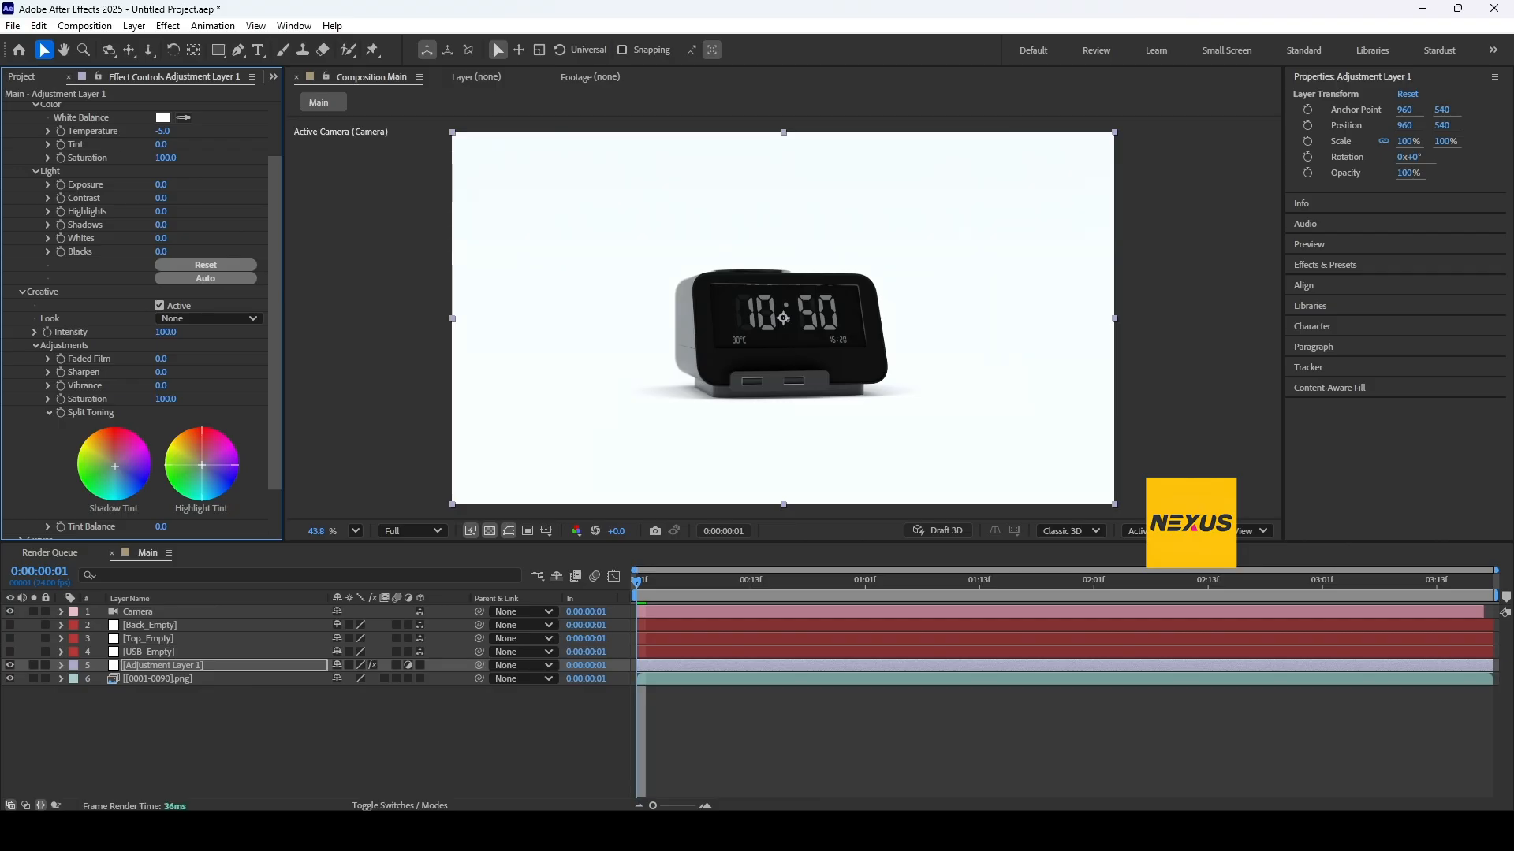
pyautogui.click(22, 291)
# Set the Lumetri vignette to an Amount of -2 and a Feather of 100
pyautogui.click(22, 416)
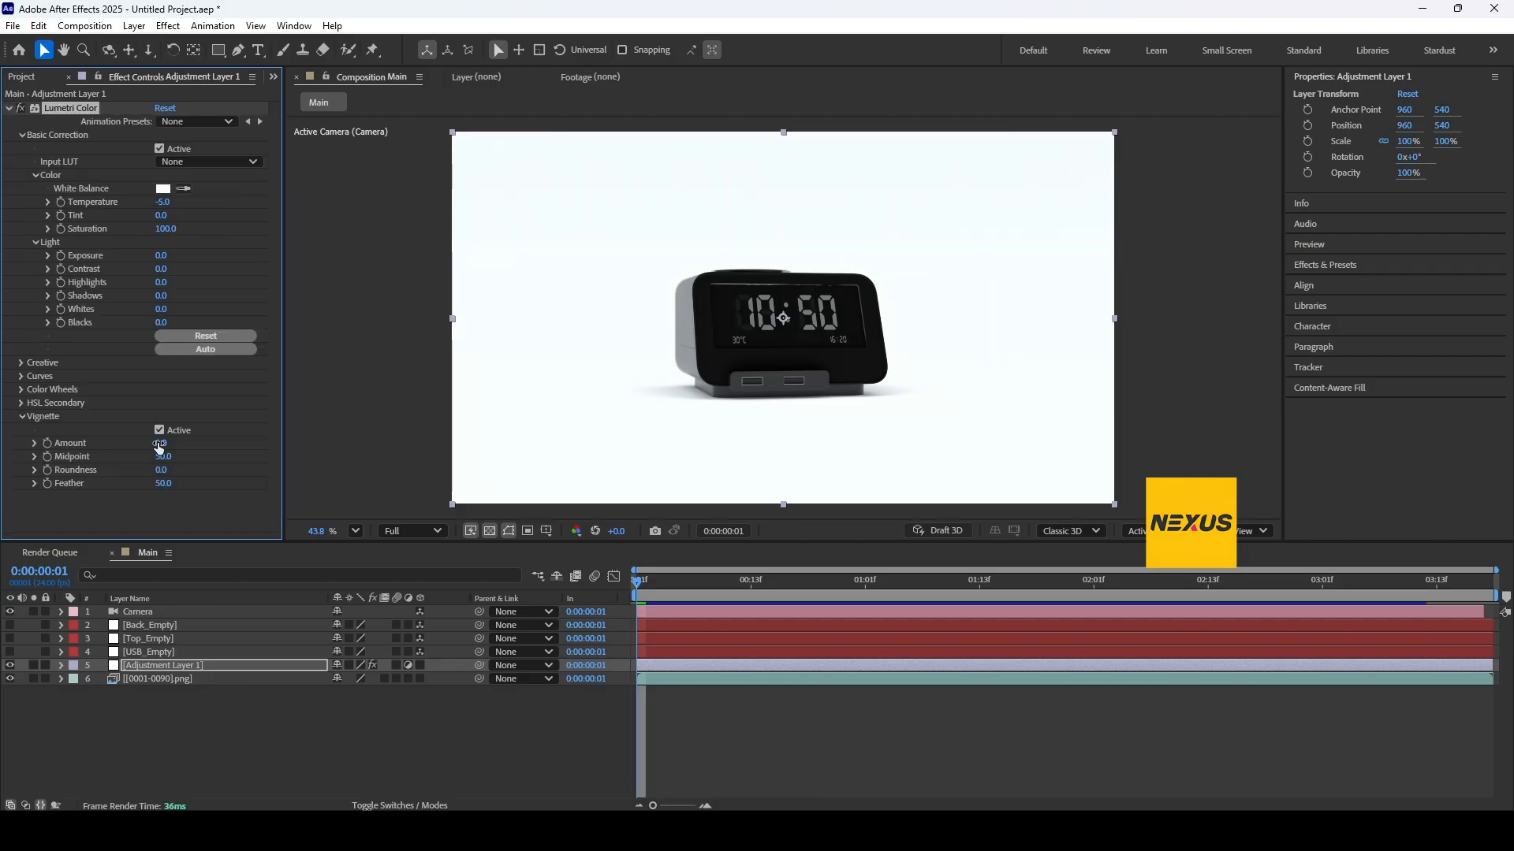
pyautogui.click(160, 443)
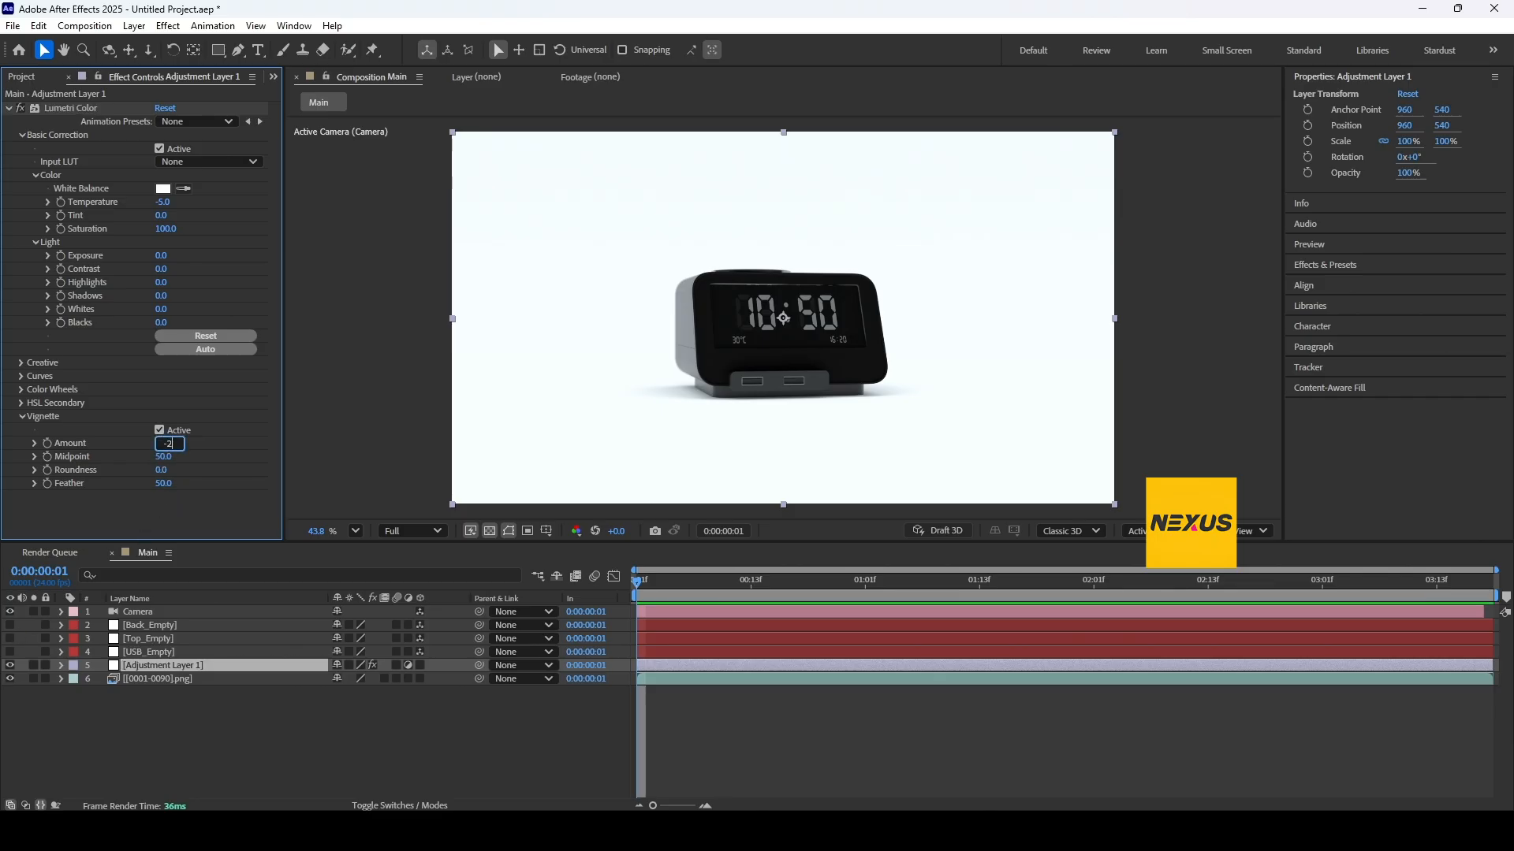
pyautogui.write('-2')
pyautogui.press('Return')
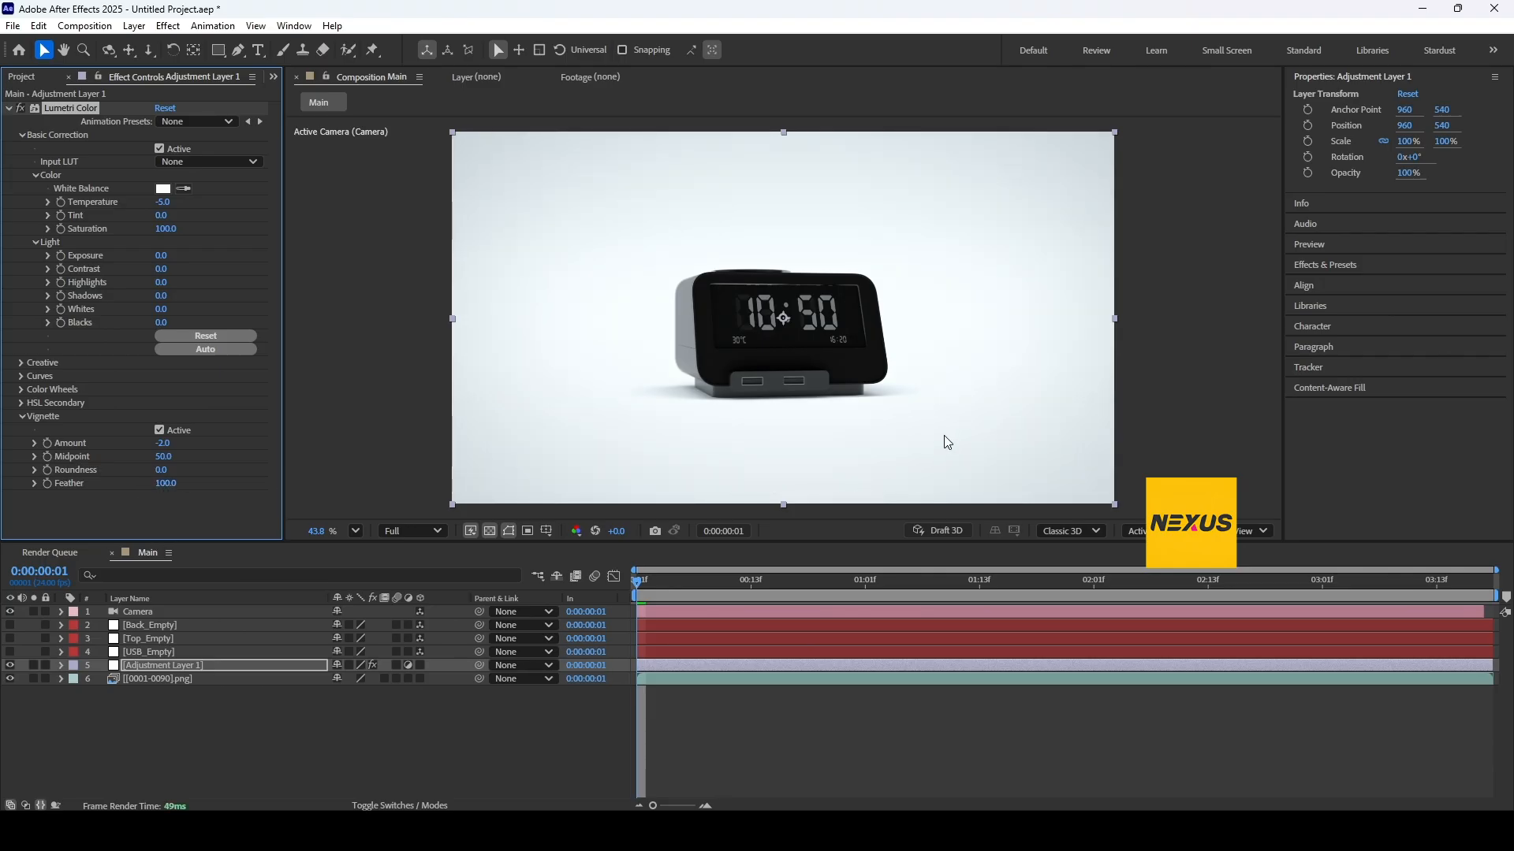
# Move the current time to 0:00:00:23 and copy the line "Dual USB Charging Ports" from MAXFILES.TXT in Notepad
pyautogui.moveTo(697, 582); pyautogui.dragTo(850, 640)
pyautogui.hotkey('alt', 'Tab')
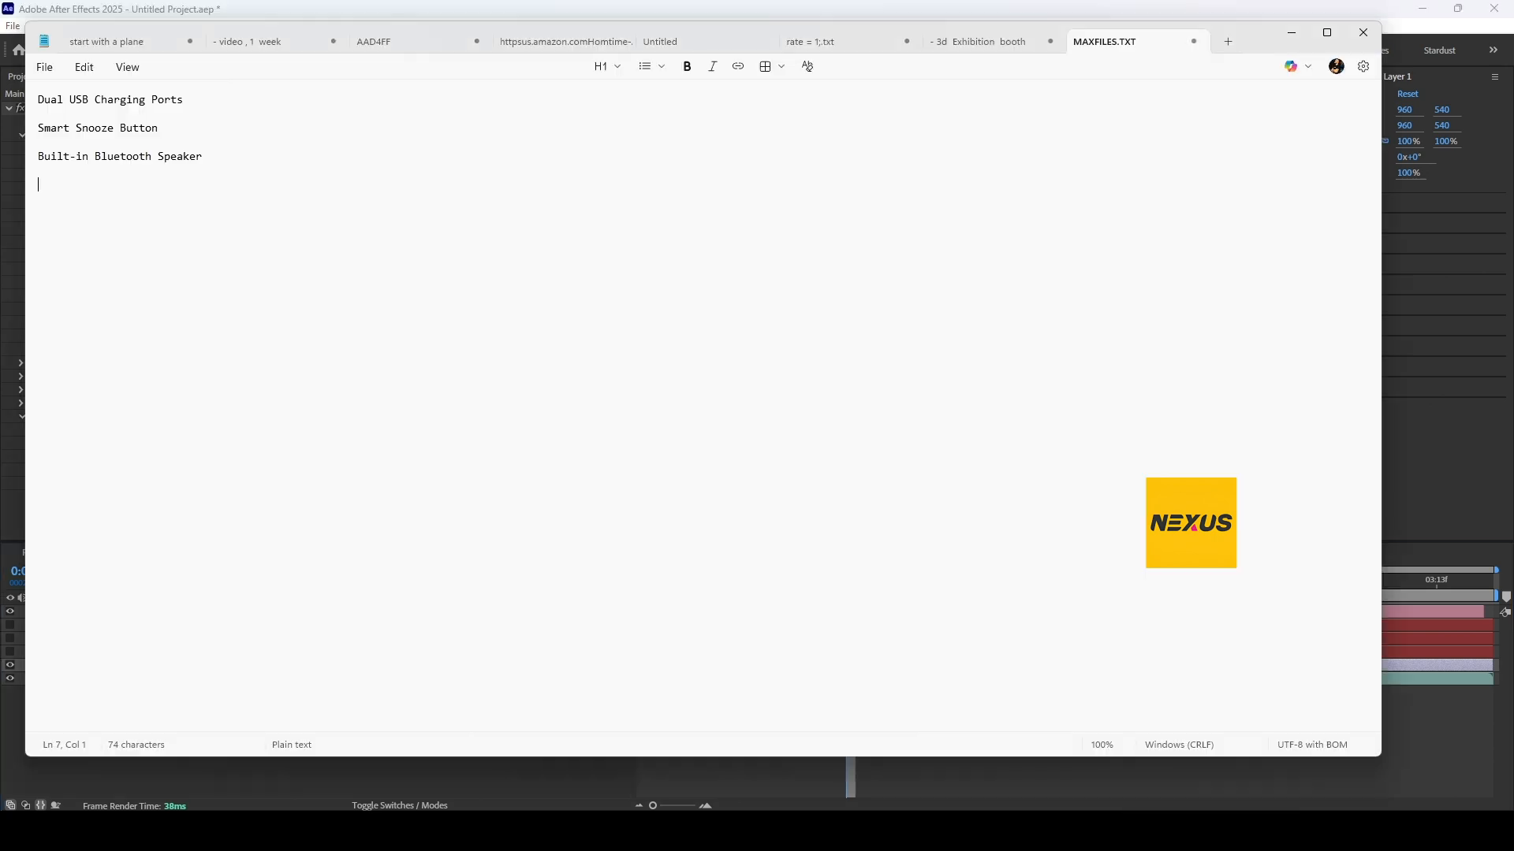
pyautogui.tripleClick(95, 101)
pyautogui.hotkey('ctrl', 'c')
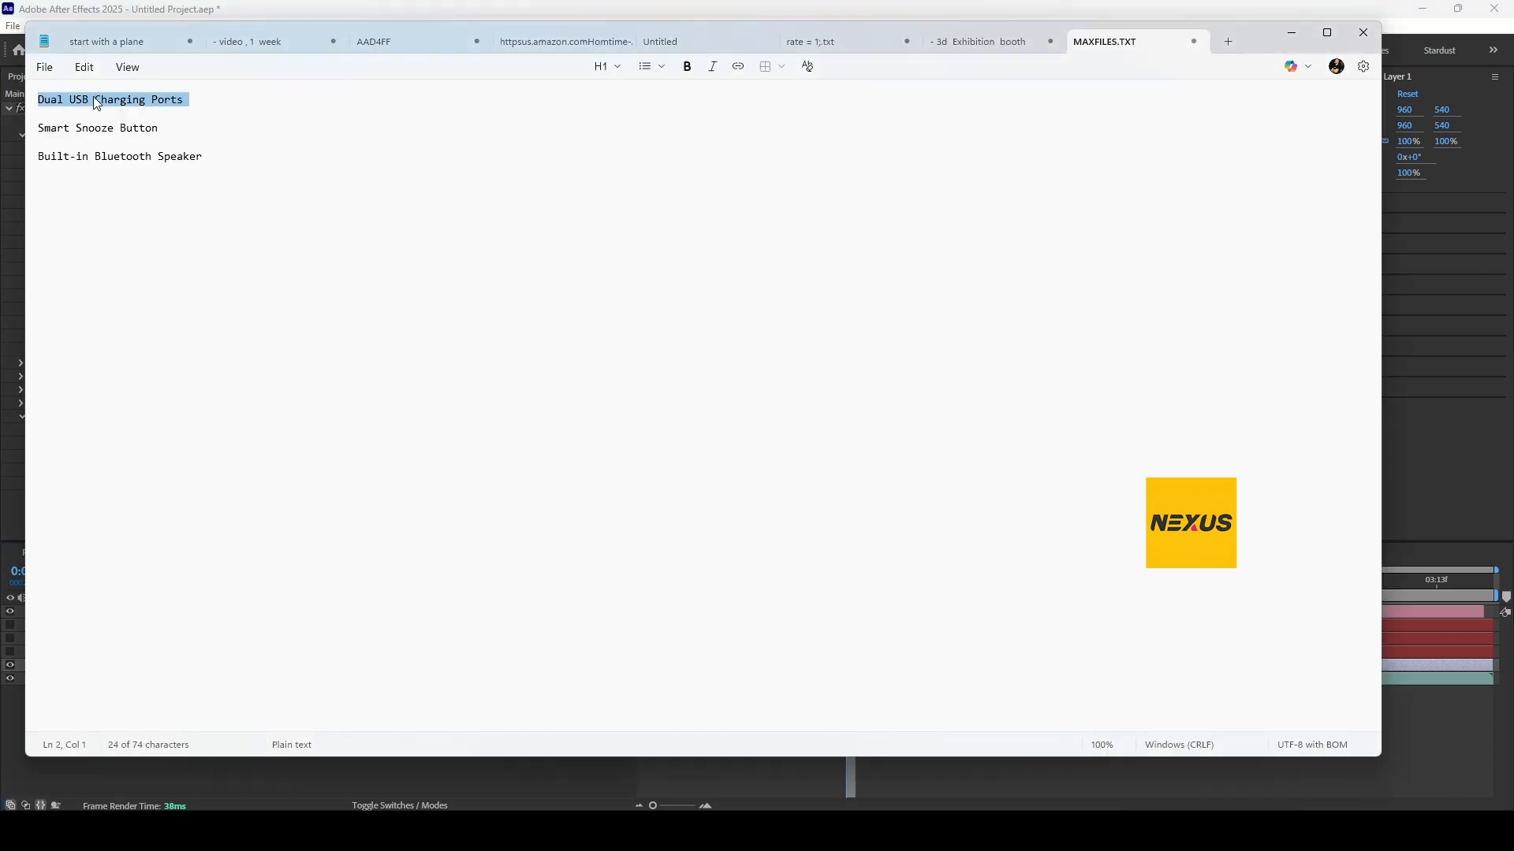
pyautogui.hotkey('alt', 'Tab')
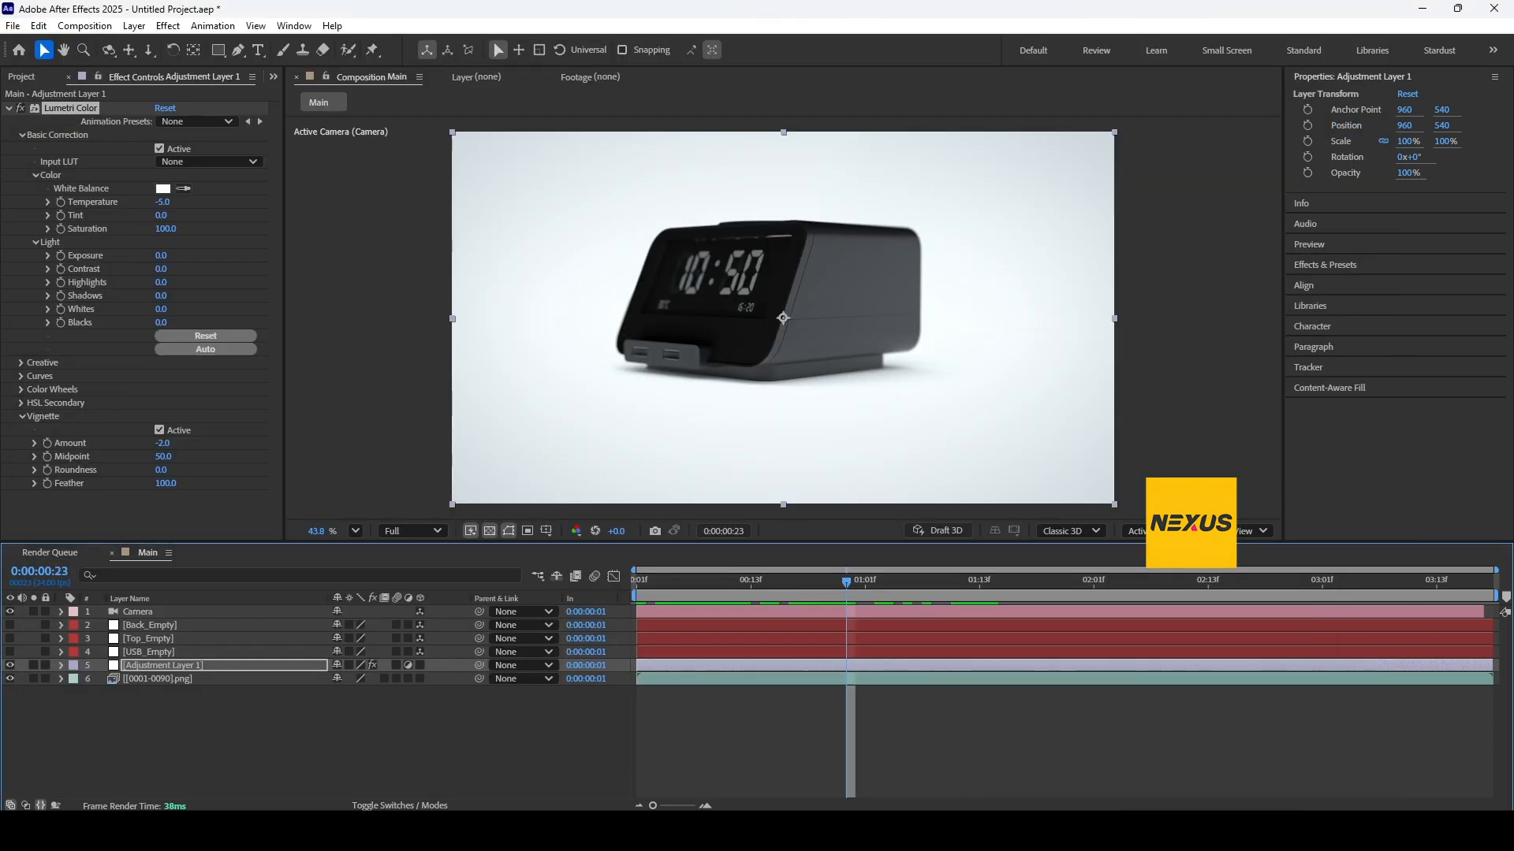
# Create a text layer from the copied "Dual USB Charging Ports" line over the clock and make it a 3D layer
pyautogui.click(258, 50)
pyautogui.click(647, 298)
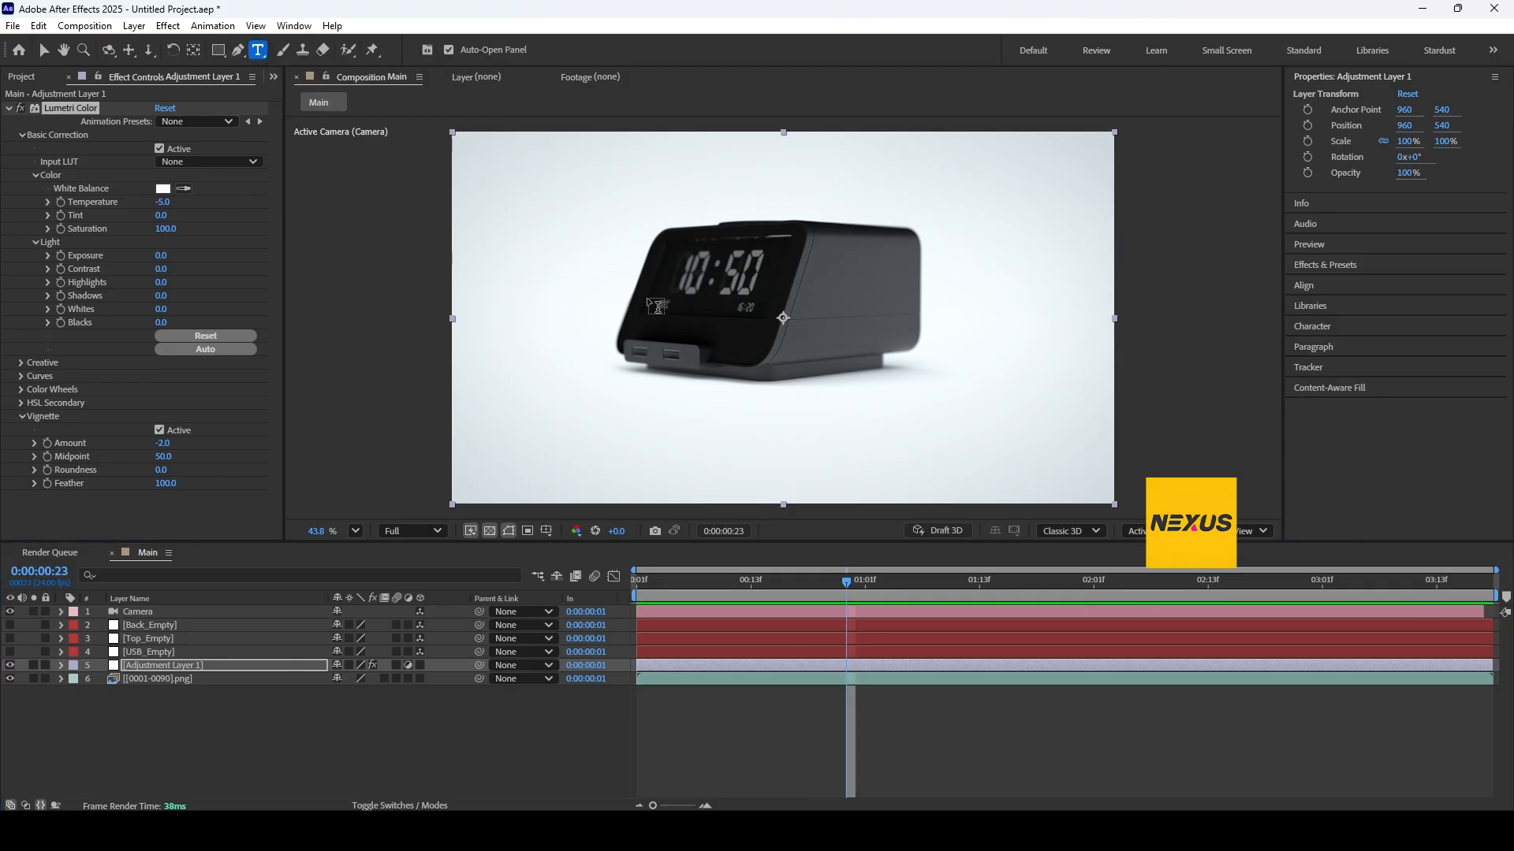
pyautogui.hotkey('ctrl', 'v')
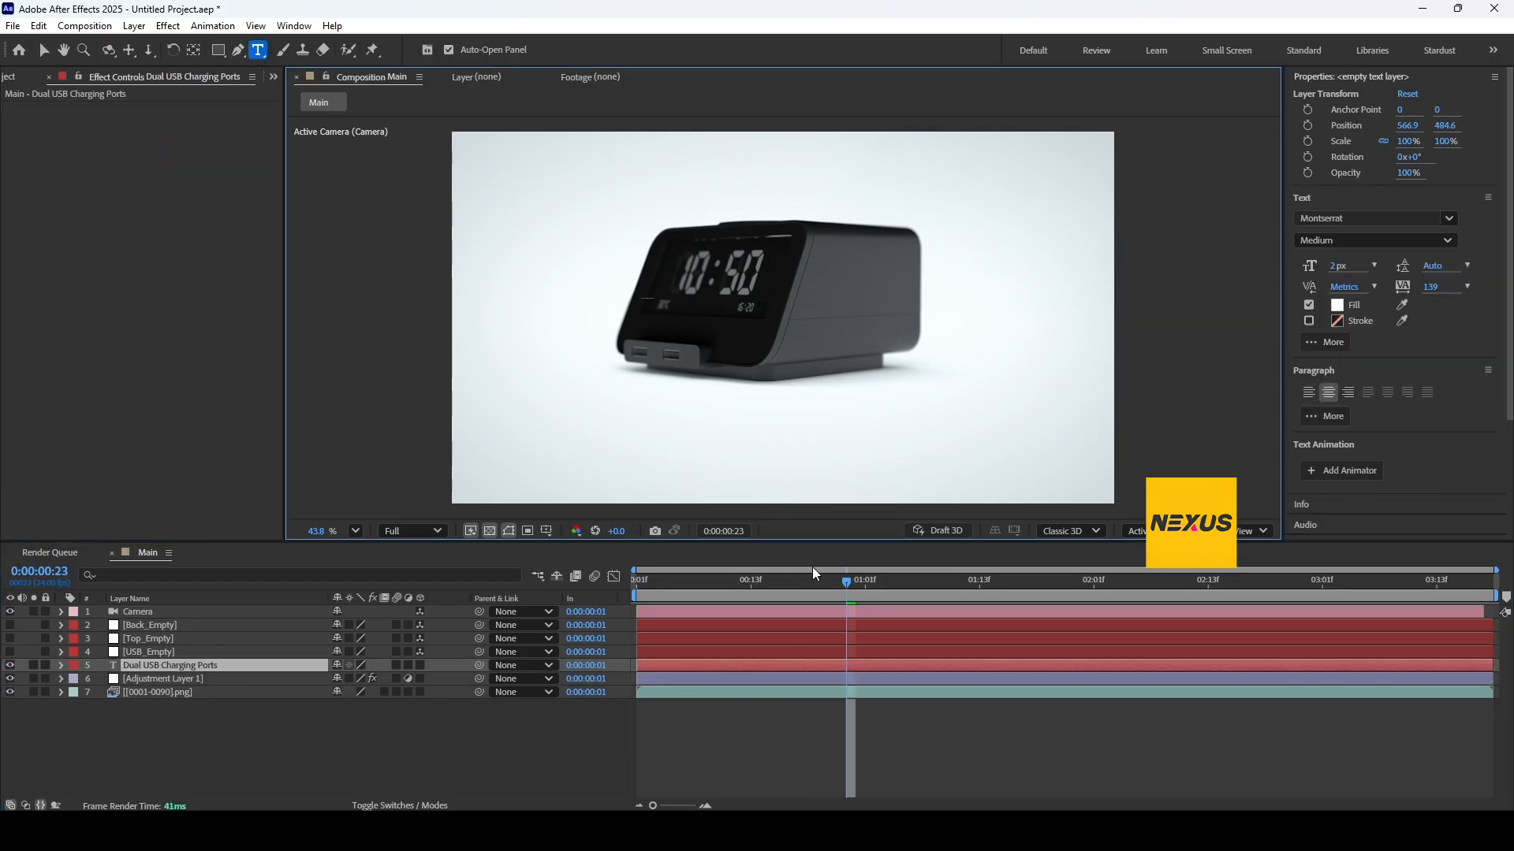
pyautogui.click(136, 666)
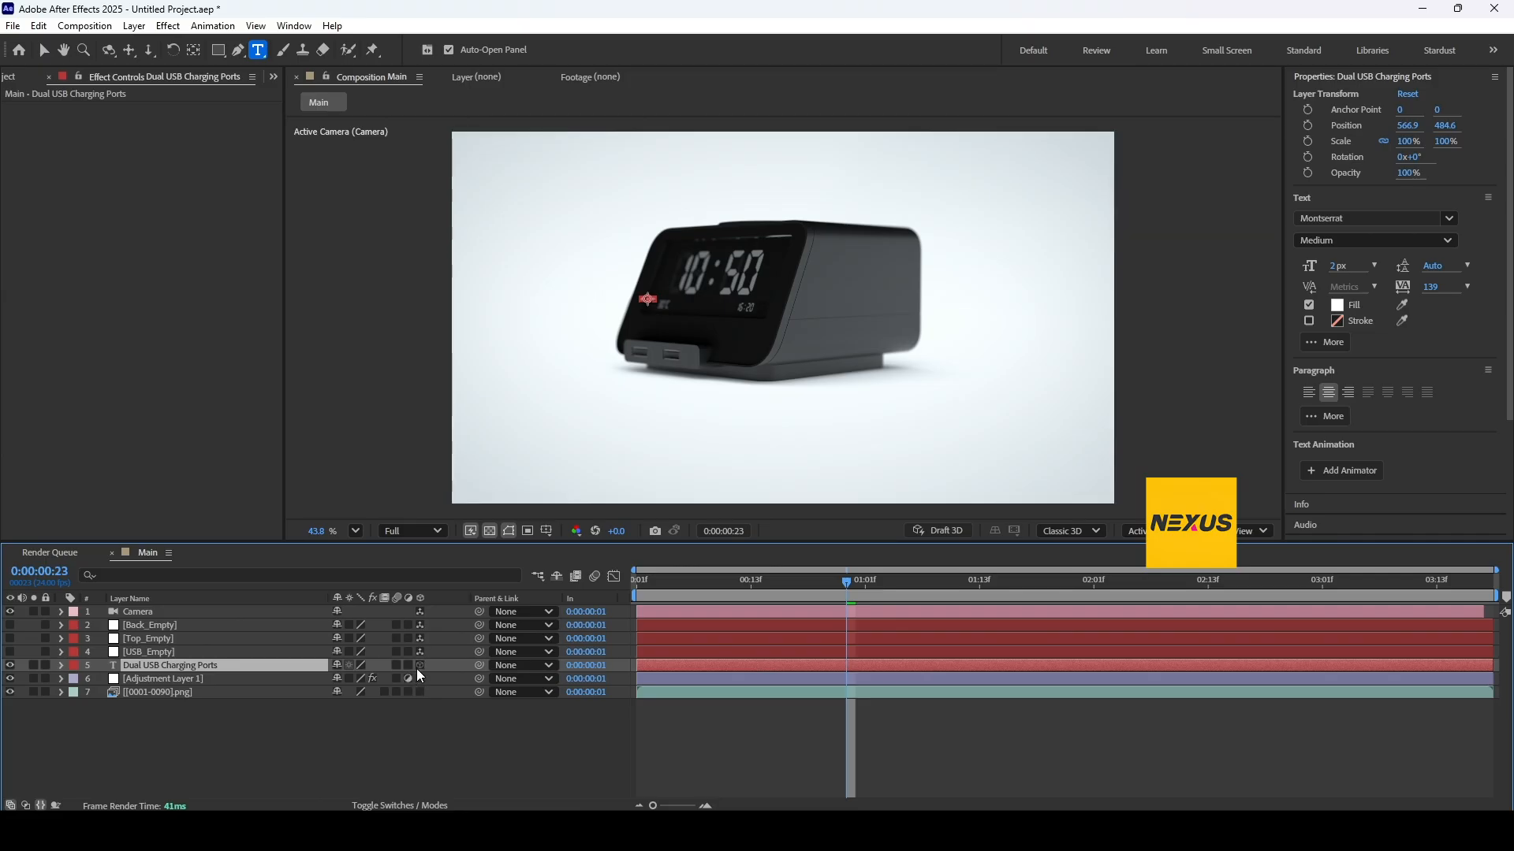
pyautogui.click(420, 666)
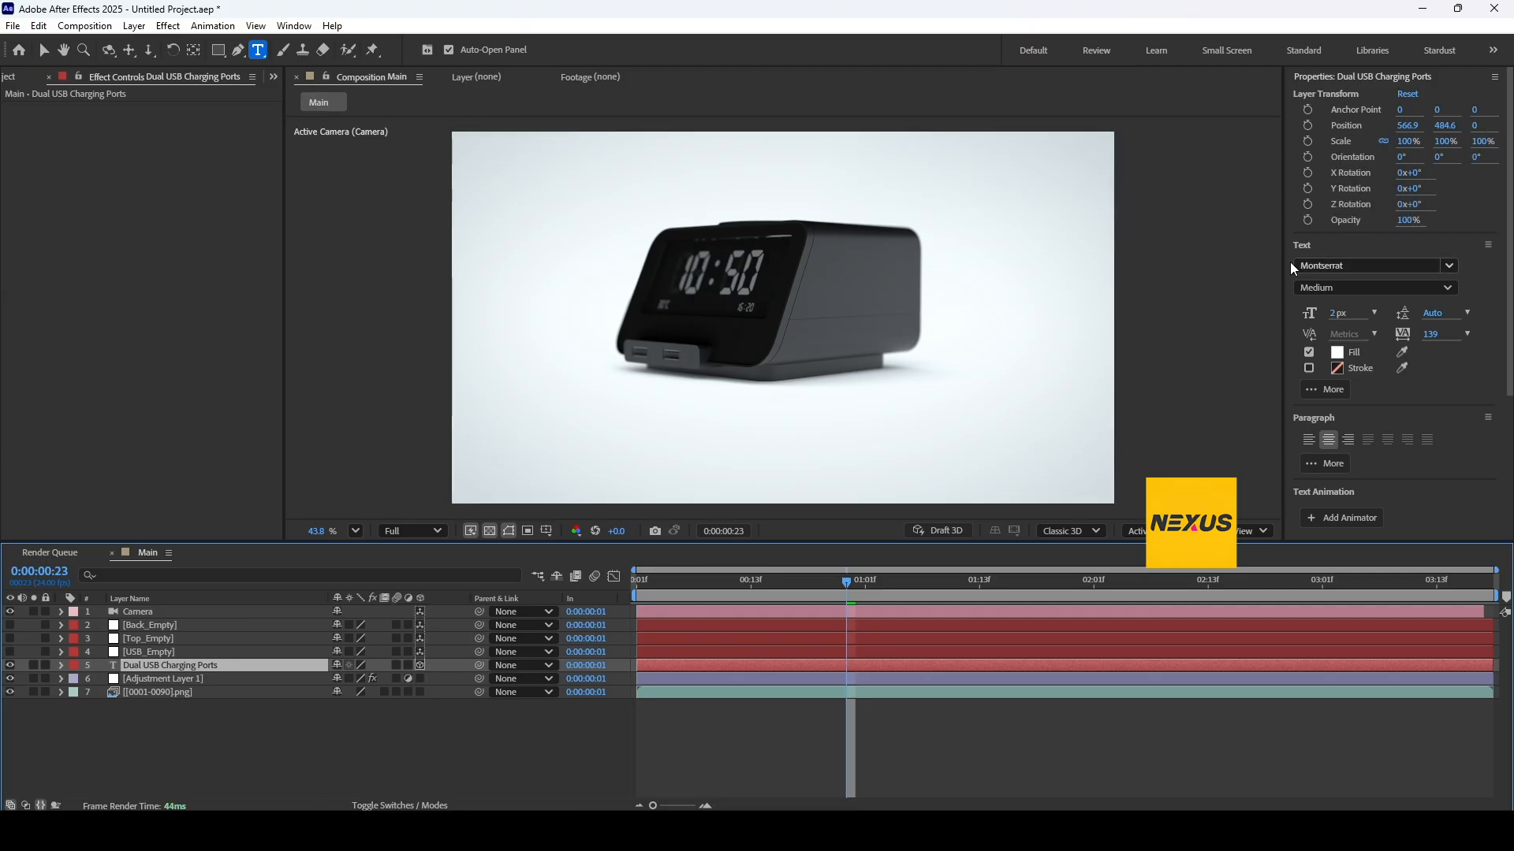
# Copy USB_Empty's position onto the "Dual USB Charging Ports" text layer and set the text's Y Rotation to 155°
pyautogui.click(155, 652)
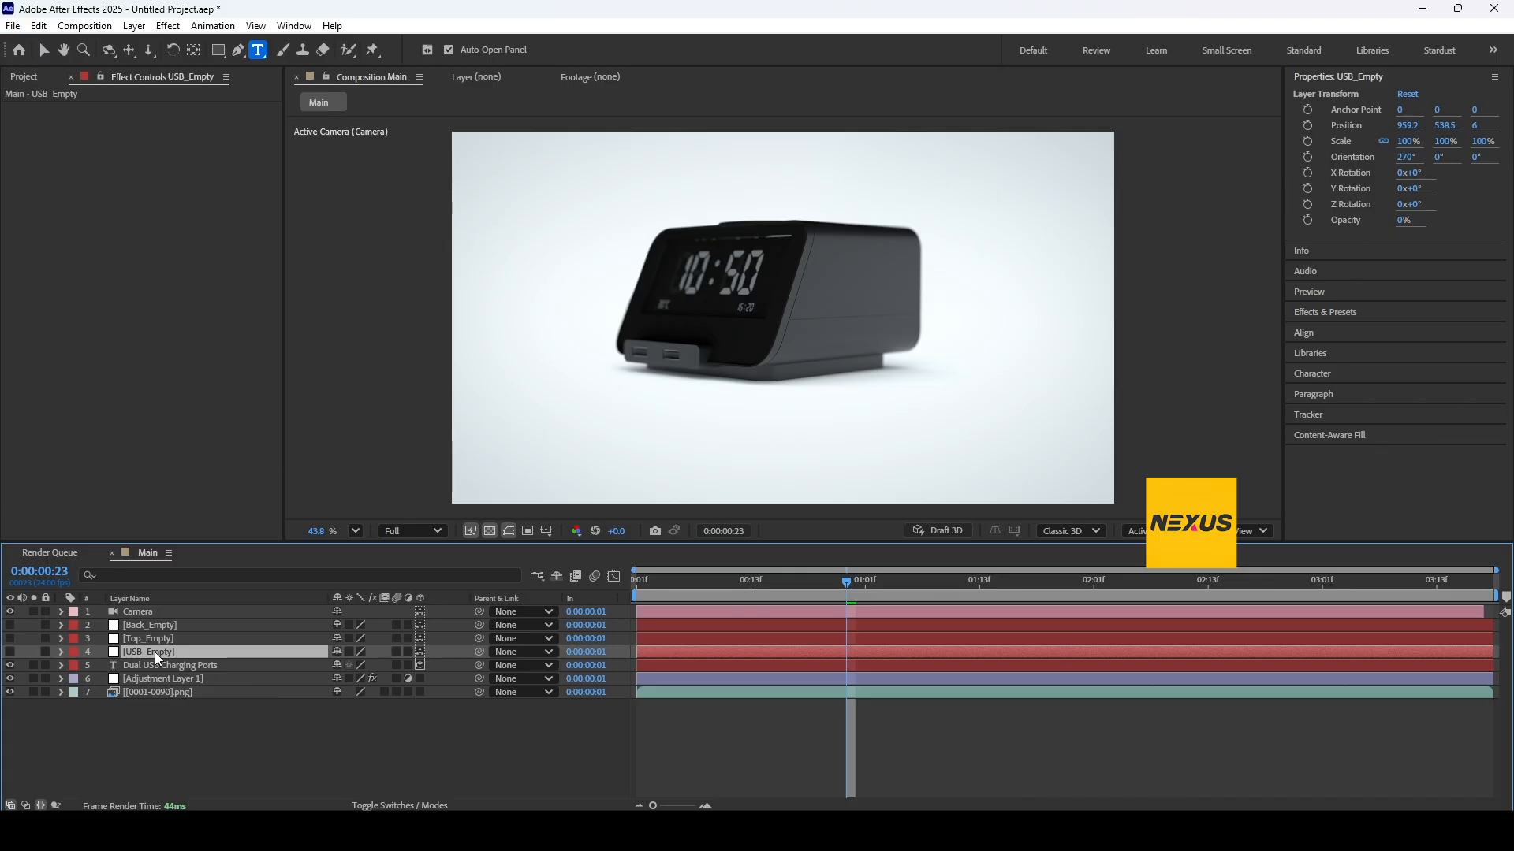
pyautogui.press('p')
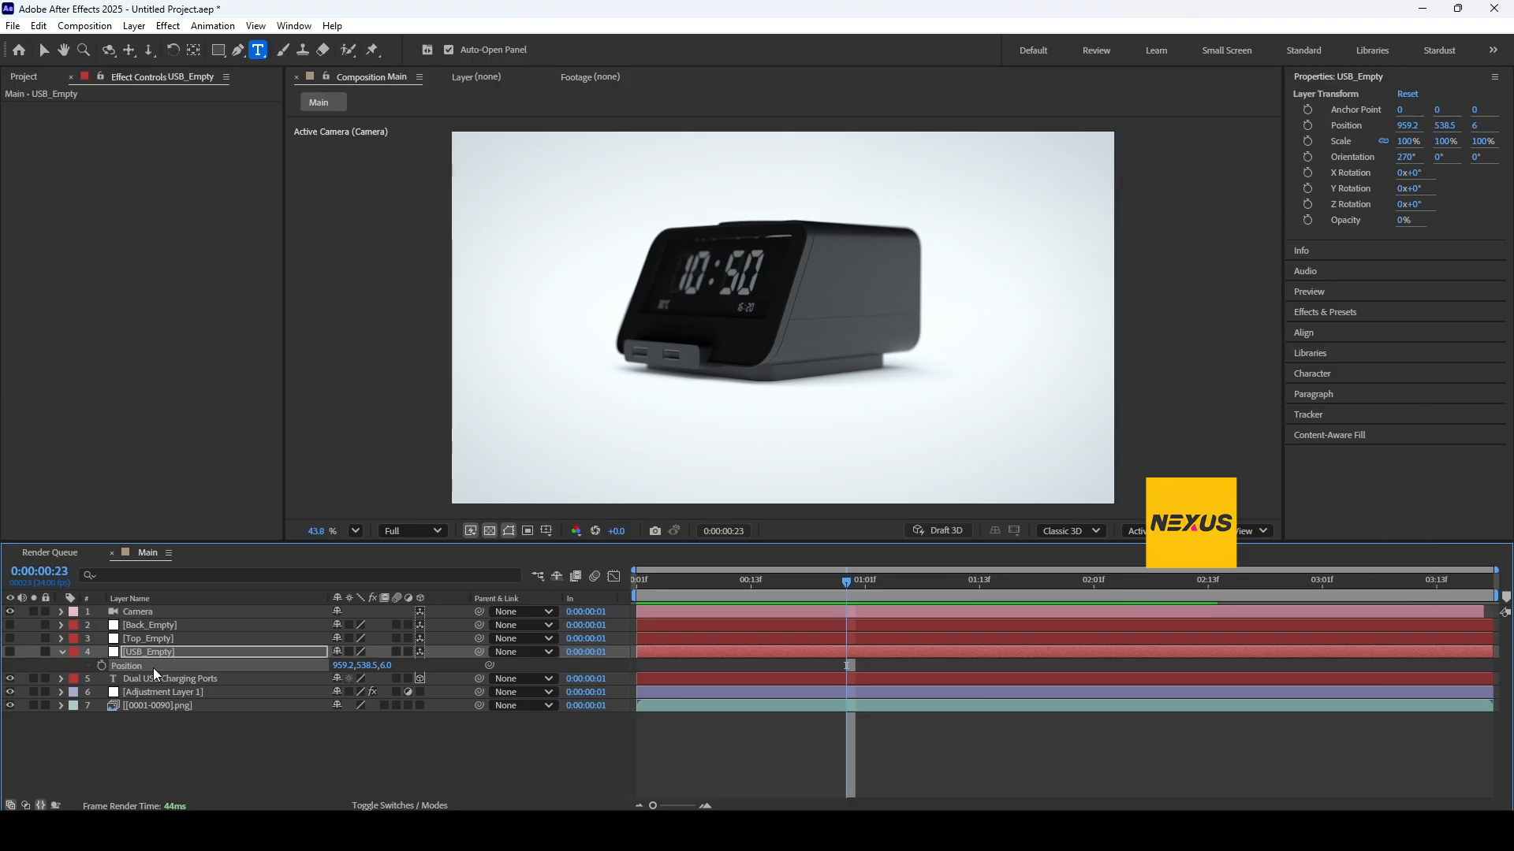
pyautogui.click(153, 677)
pyautogui.press('p')
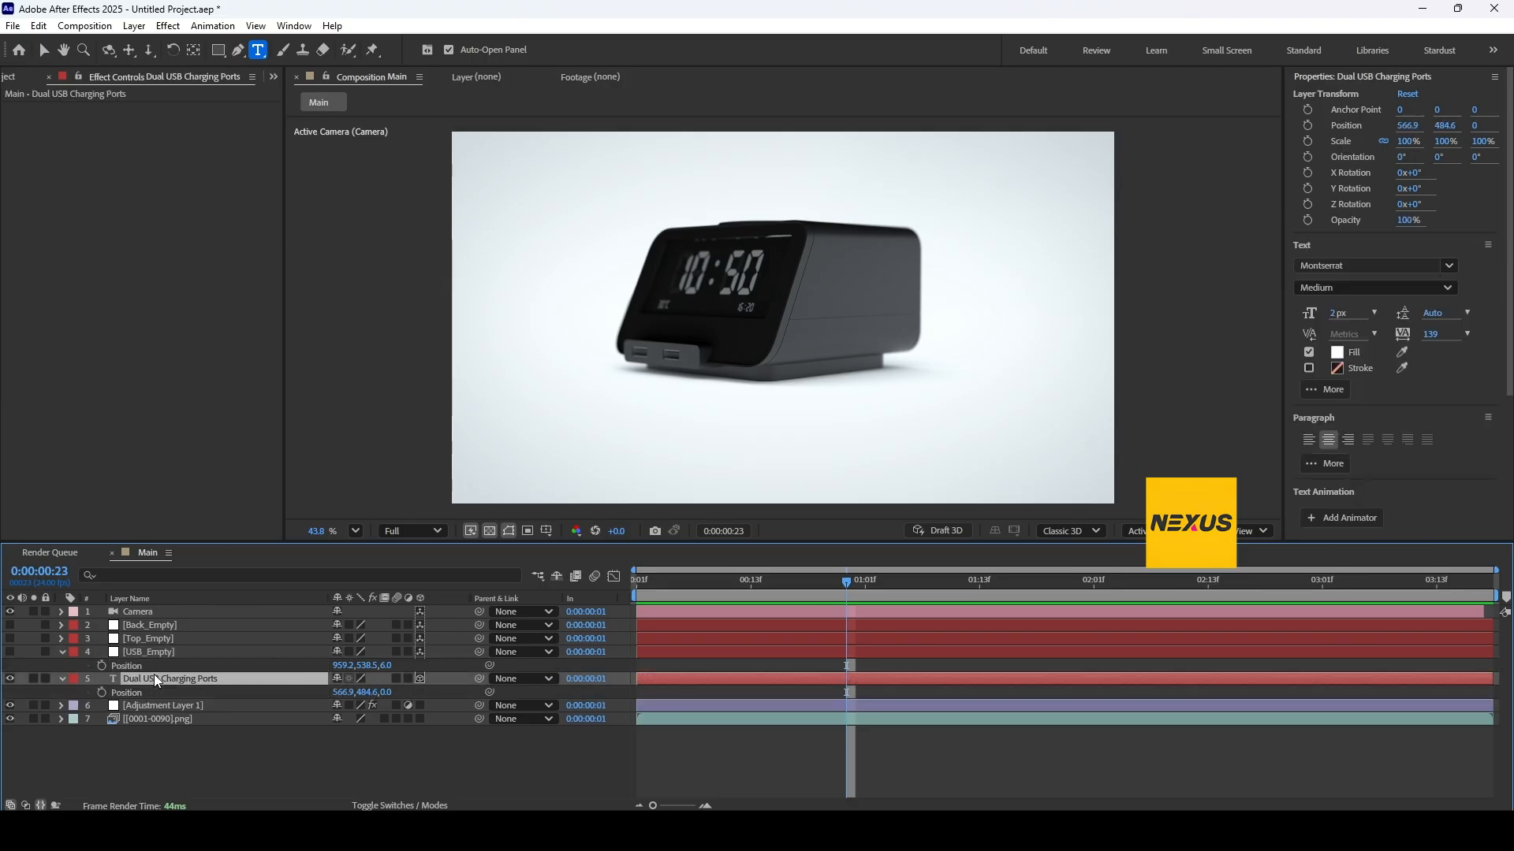
pyautogui.hotkey('ctrl', 'v')
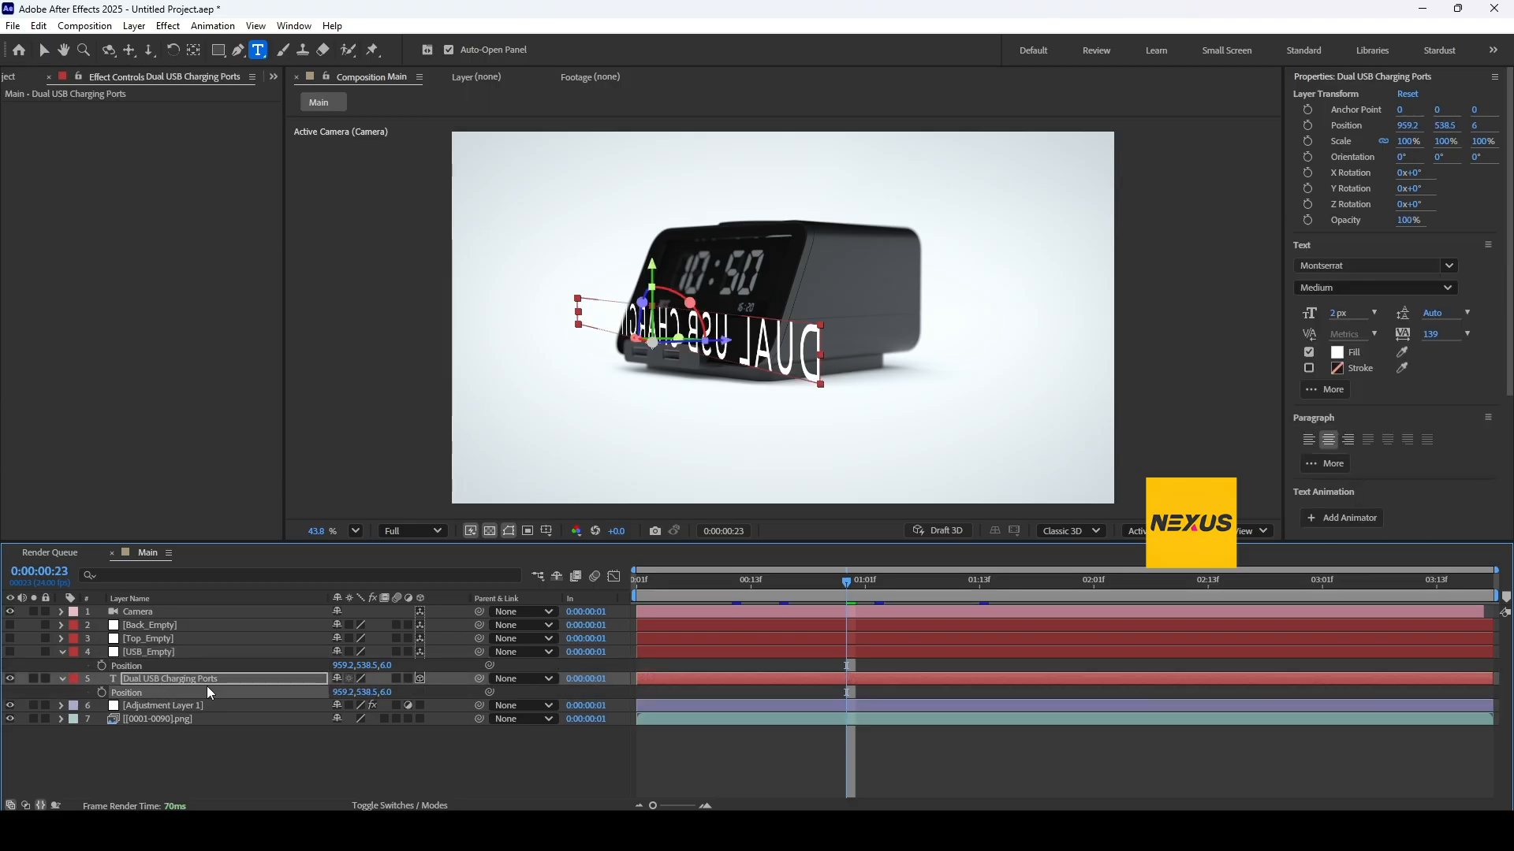
pyautogui.press('r')
pyautogui.moveTo(347, 719); pyautogui.dragTo(485, 734)
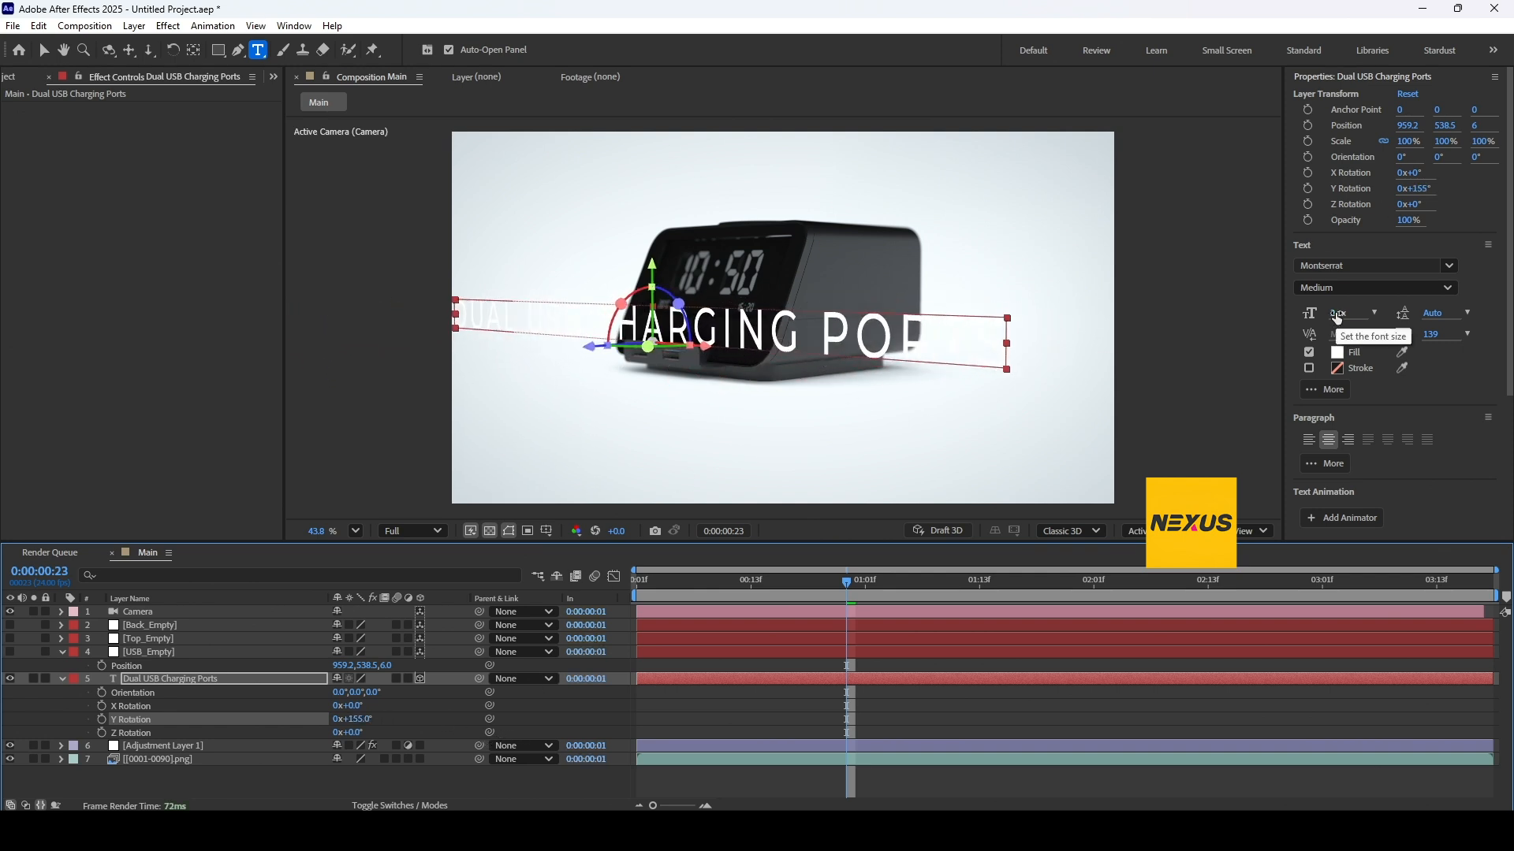
# Scale the "Dual USB Charging Ports" text layer to 35% and break the text into two lines after "USB"
pyautogui.press('s')
pyautogui.moveTo(355, 693); pyautogui.dragTo(306, 693)
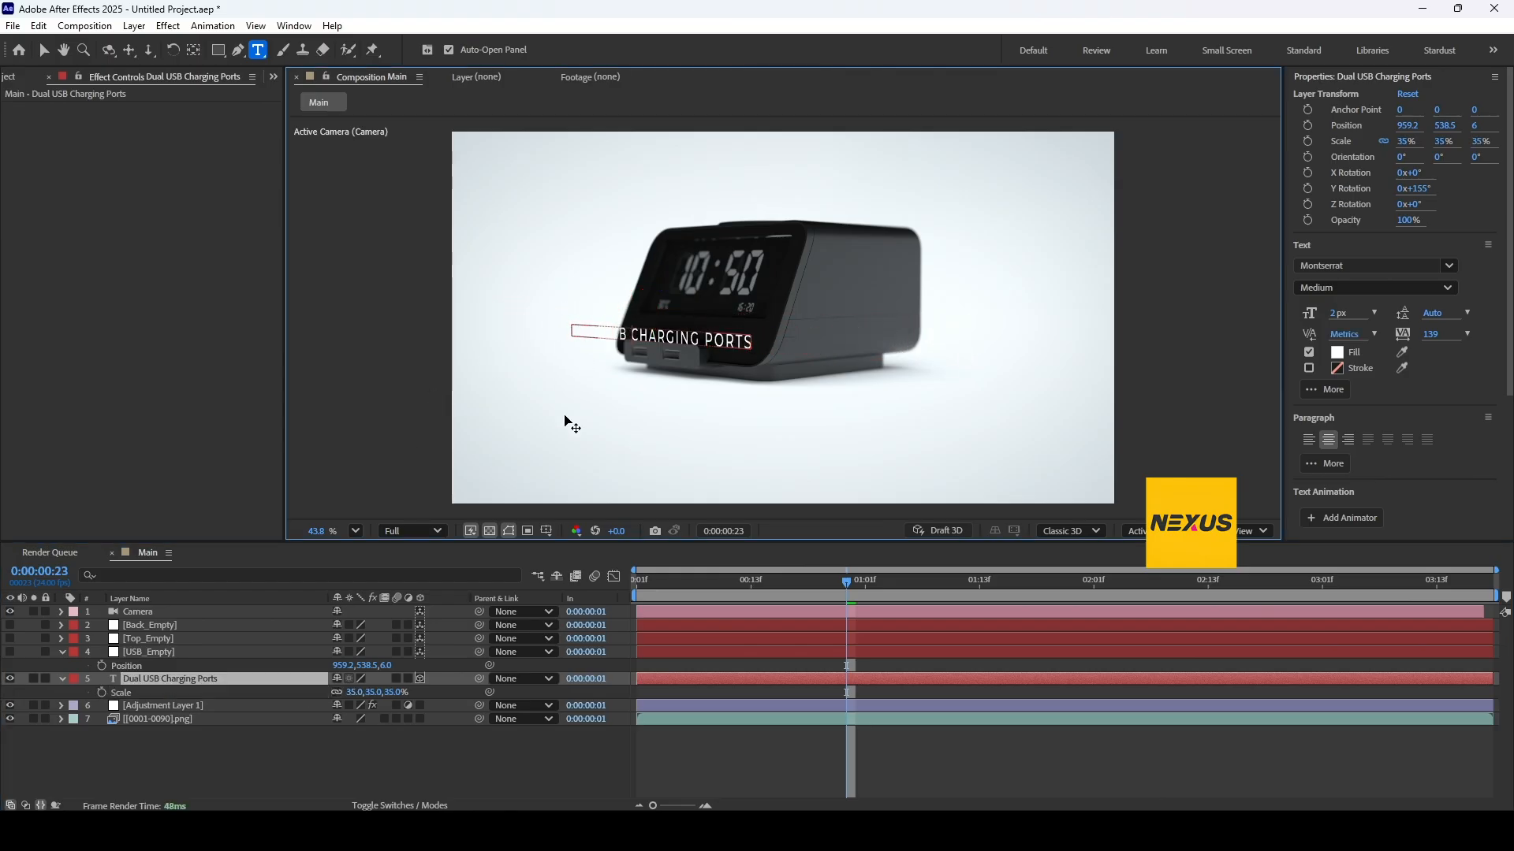
pyautogui.press('v')
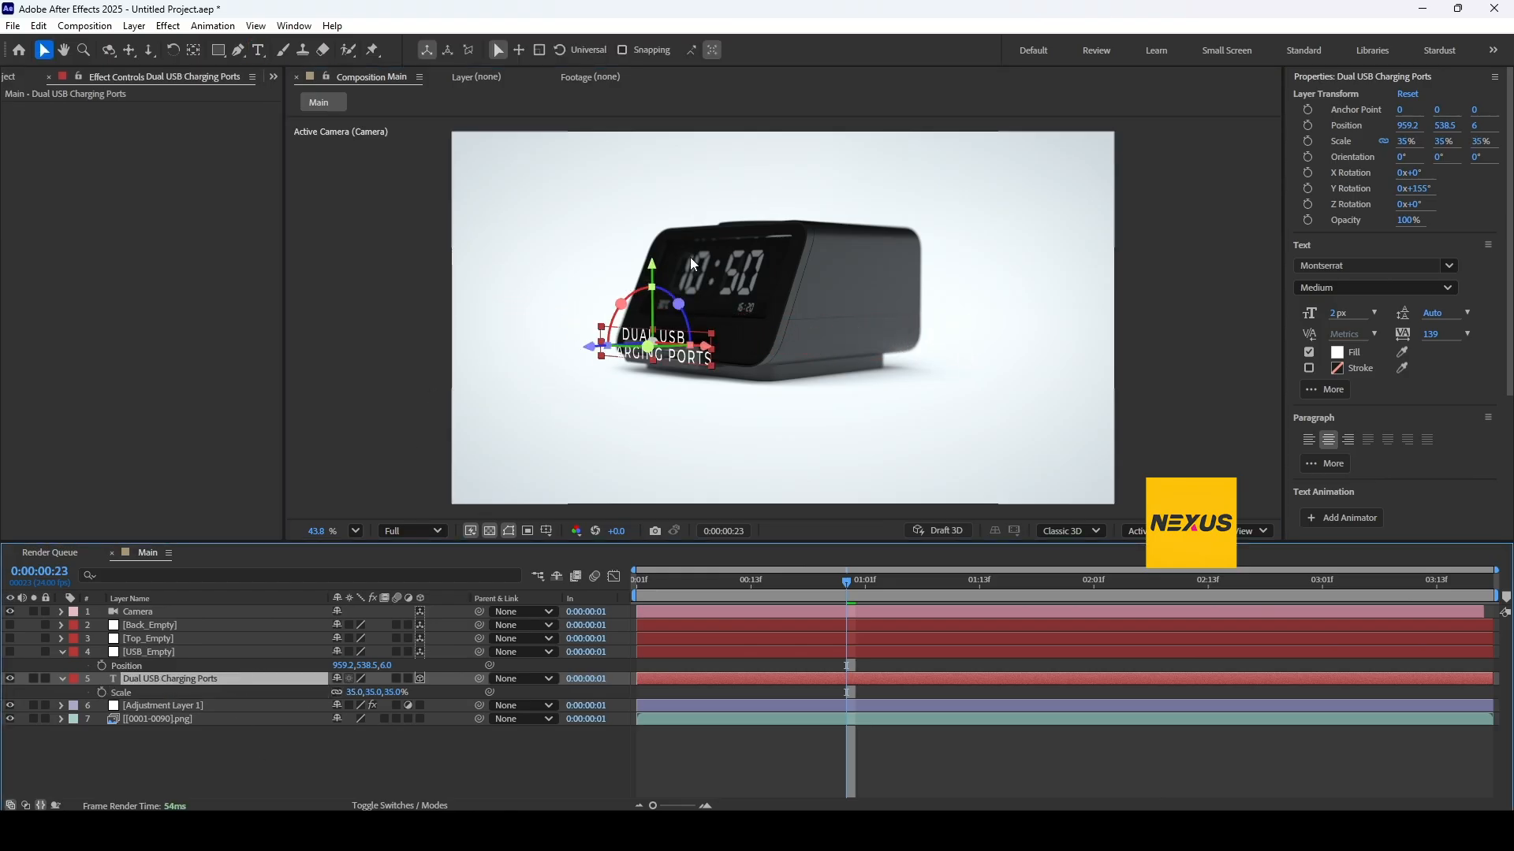
# Left-align the two-line text and place it just above the clock's USB ports, near the front panel's left edge
pyautogui.moveTo(652, 266); pyautogui.dragTo(652, 243)
pyautogui.scroll(-5, 1357, 325)
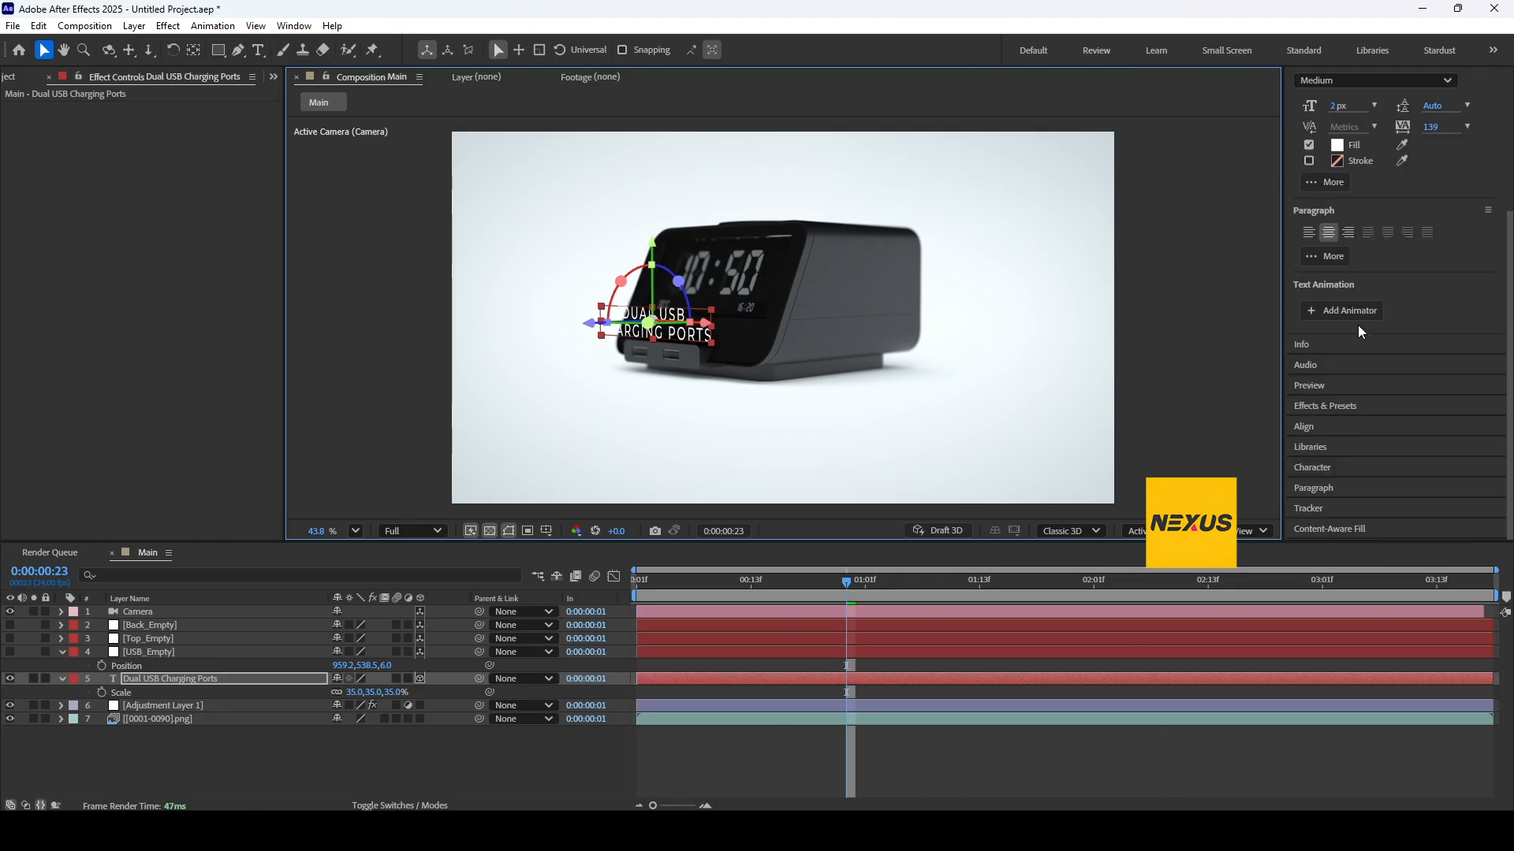
pyautogui.doubleClick(690, 318)
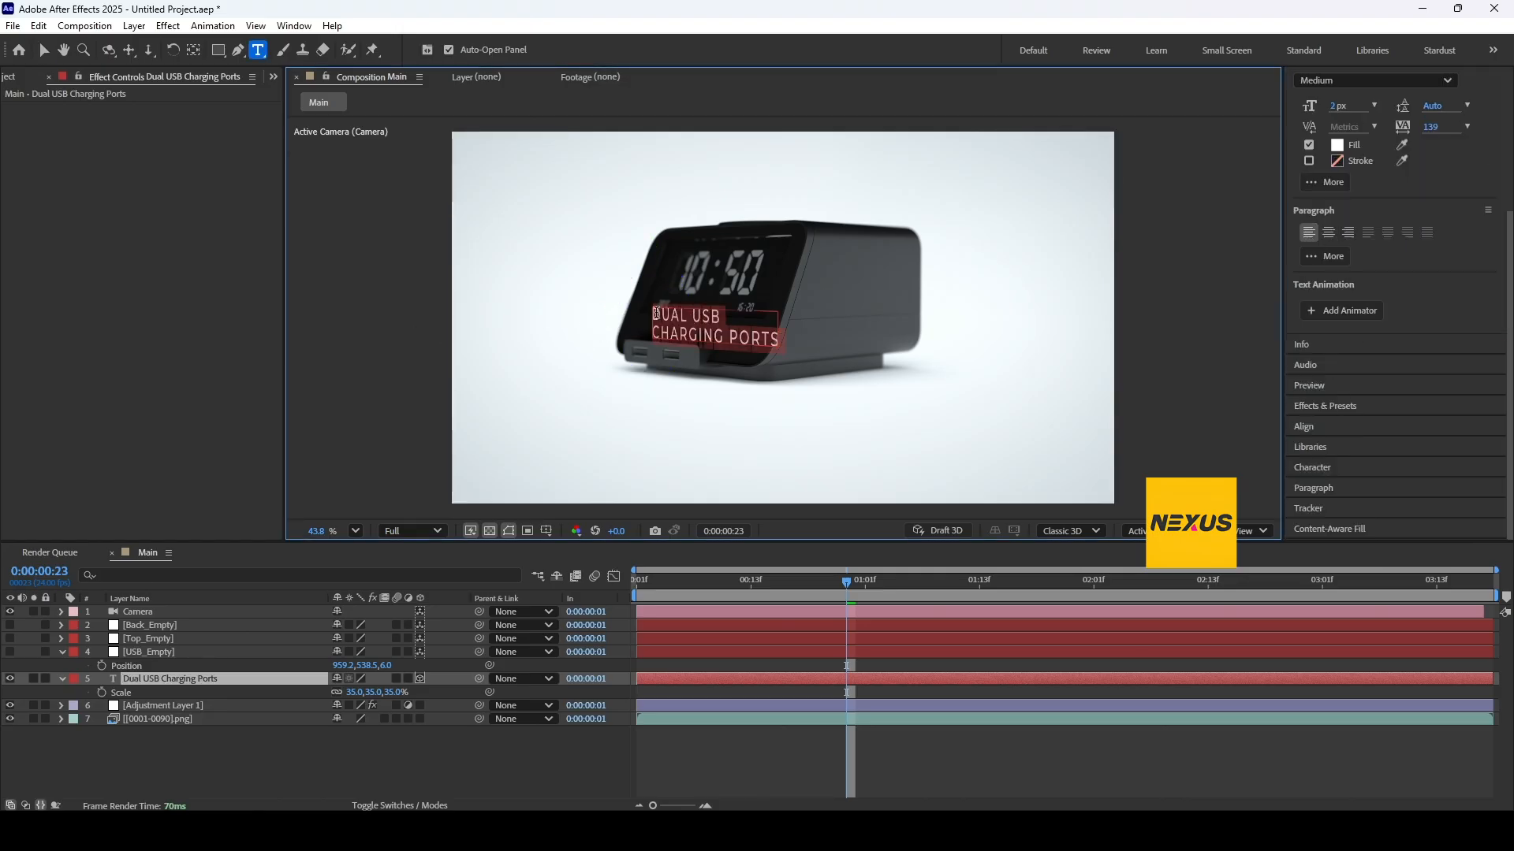
pyautogui.press('Escape')
pyautogui.press('v')
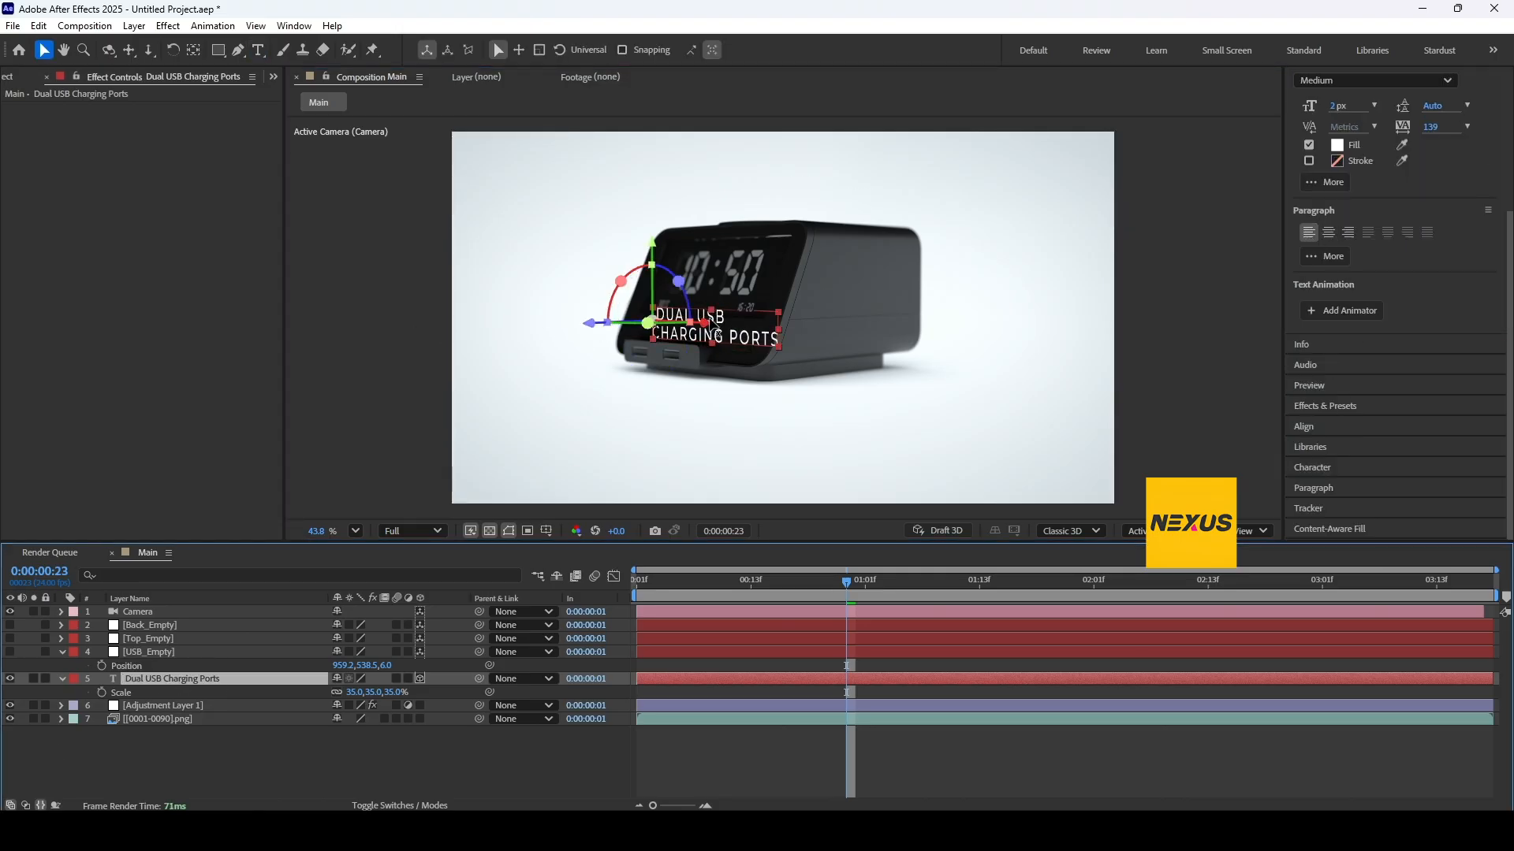
pyautogui.moveTo(714, 330); pyautogui.dragTo(690, 329)
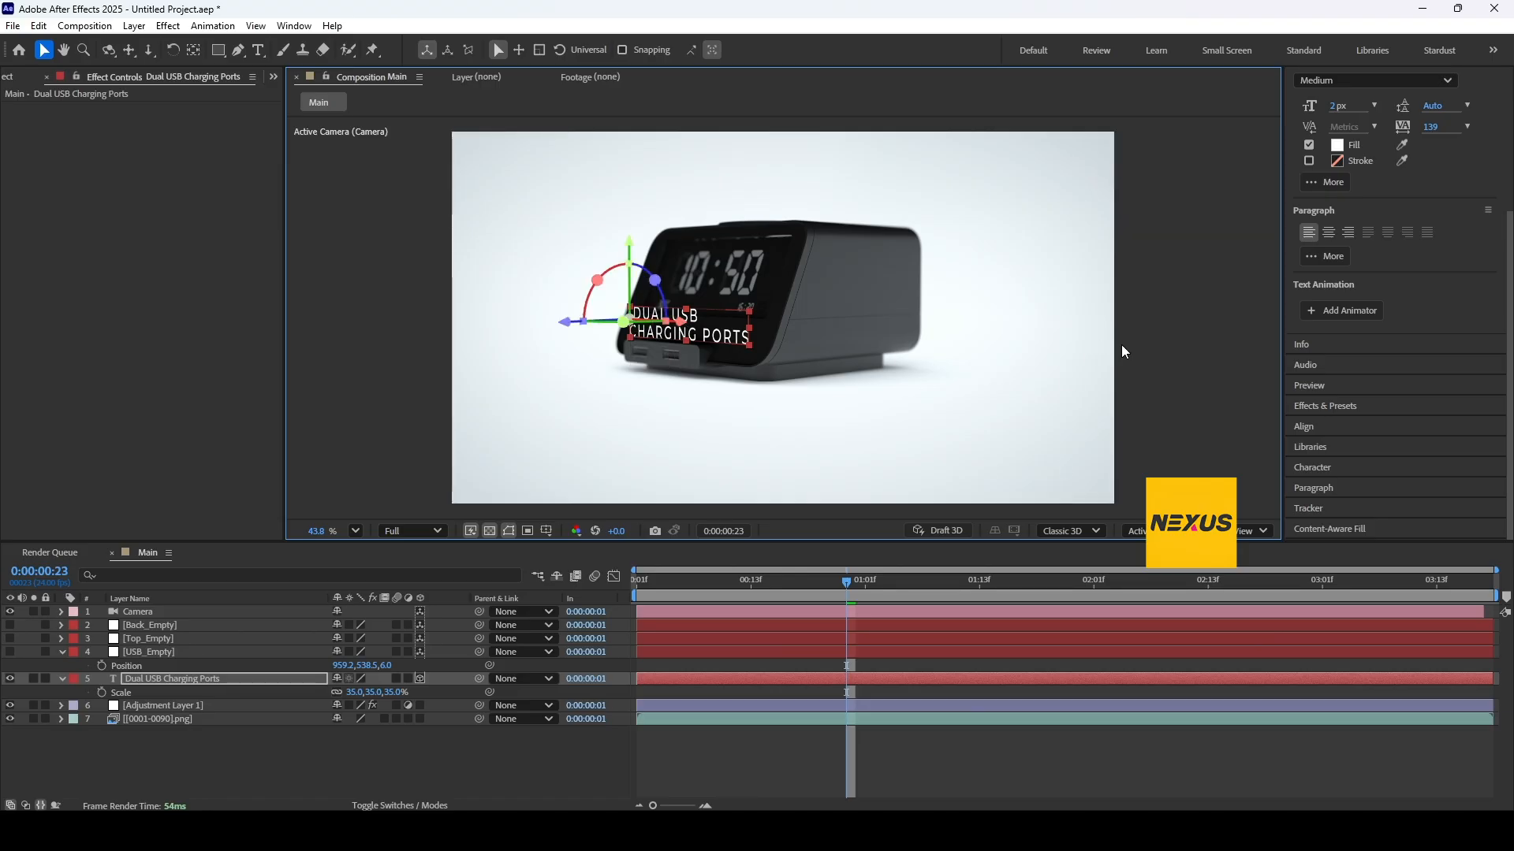
# Change the callout text's Montserrat font style to Regular
pyautogui.click(1326, 465)
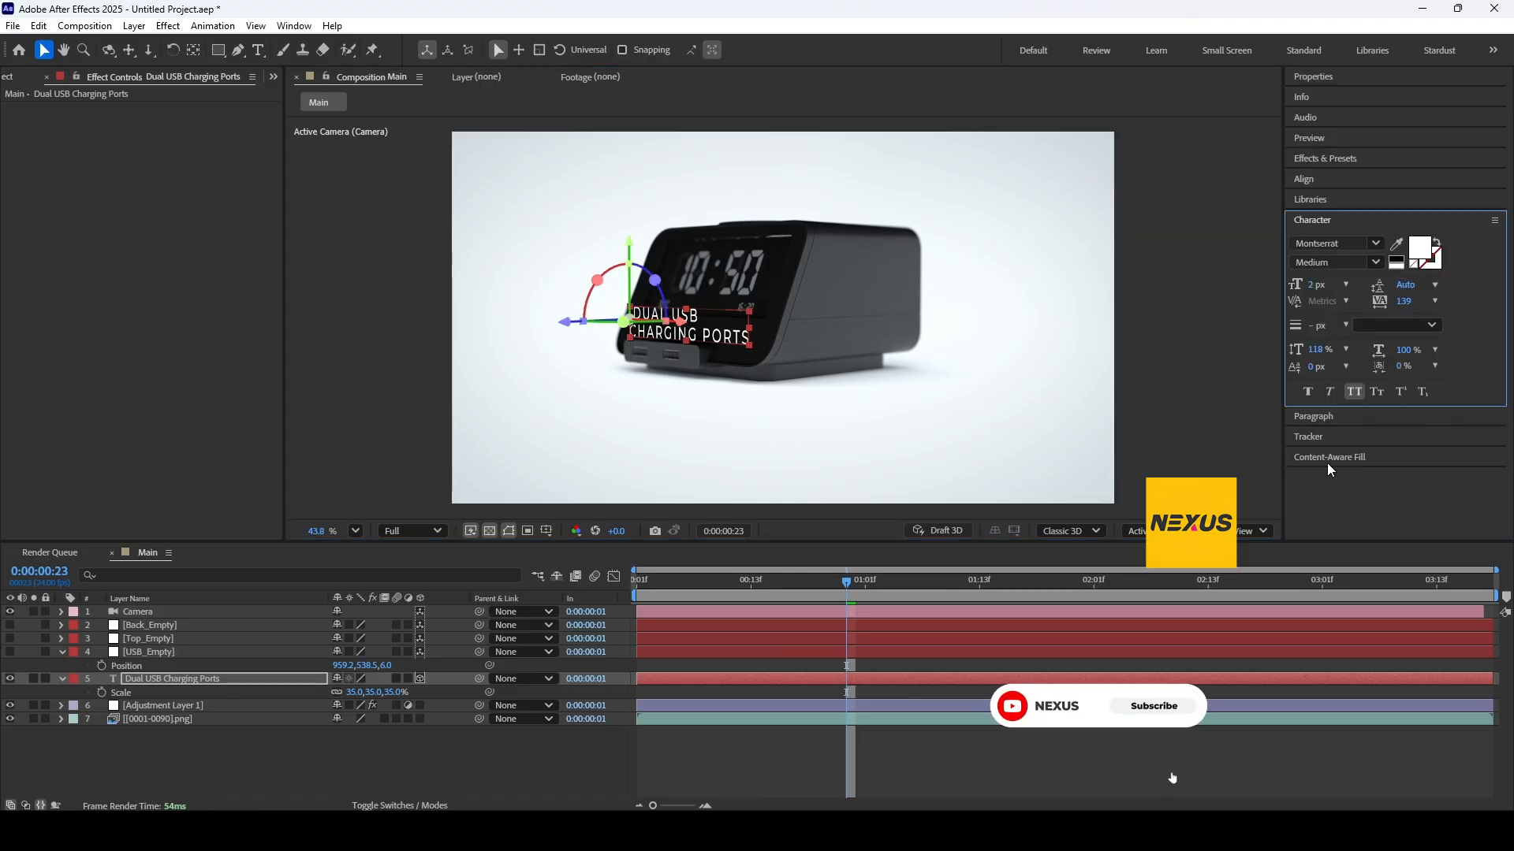
pyautogui.click(1343, 263)
pyautogui.click(1332, 587)
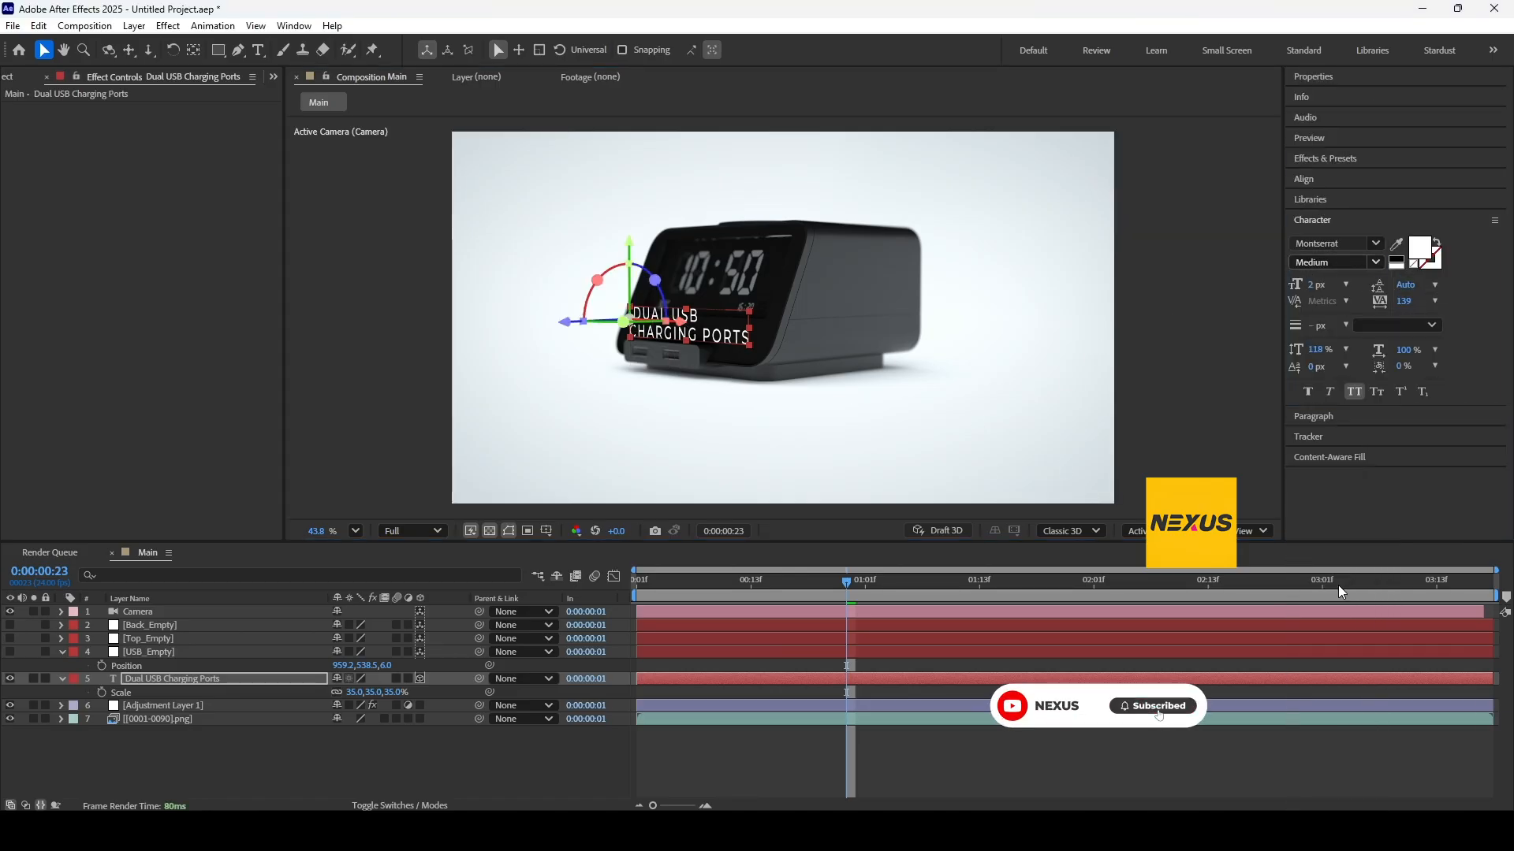
# Add Scale, Blur and Opacity properties to a text animator on the "Dual USB Charging Ports" layer
pyautogui.click(149, 681)
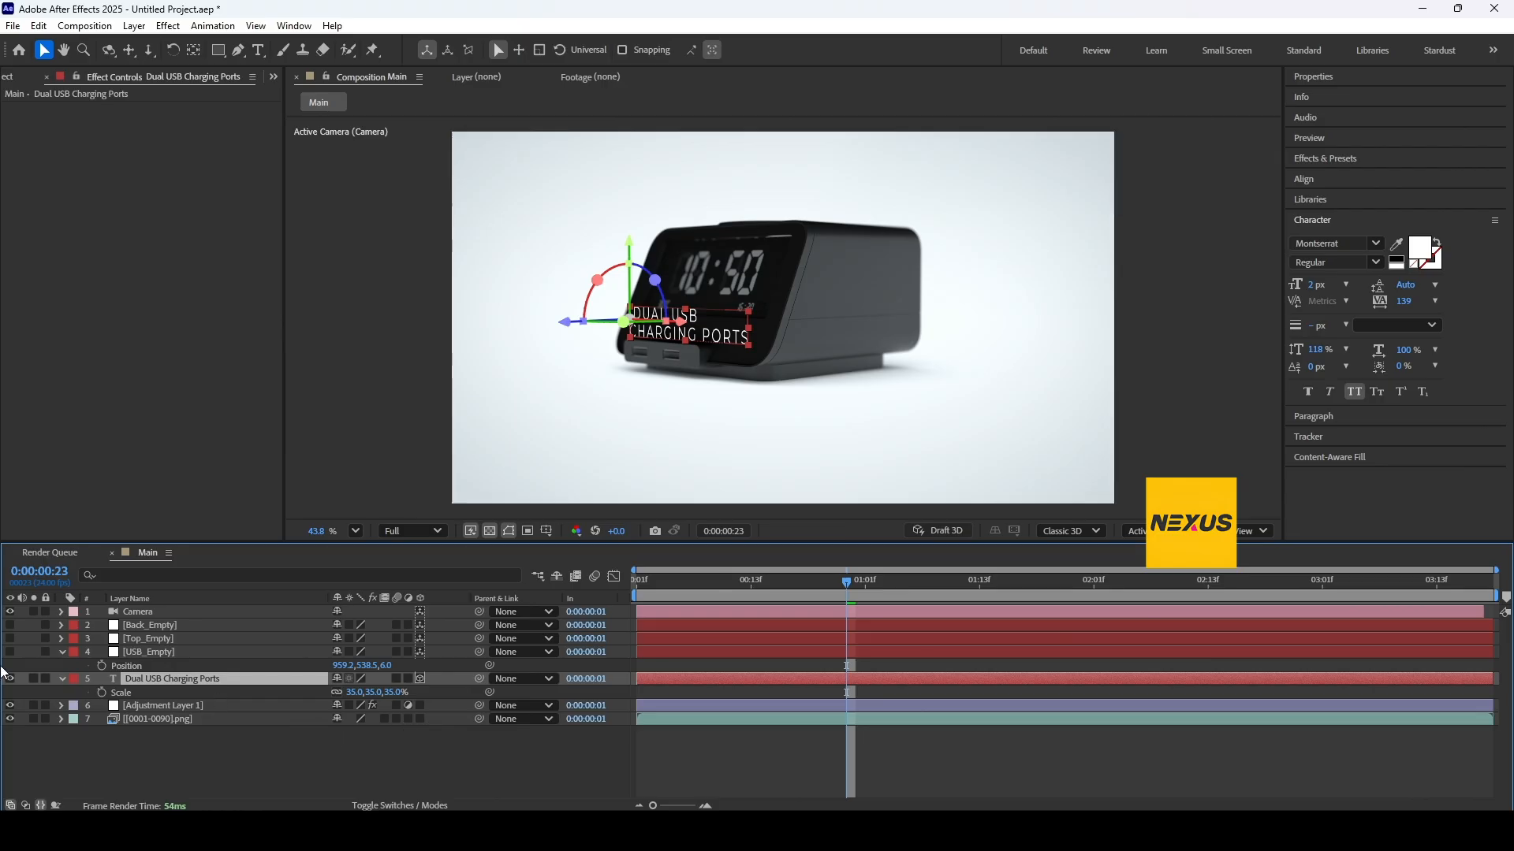
pyautogui.click(61, 680)
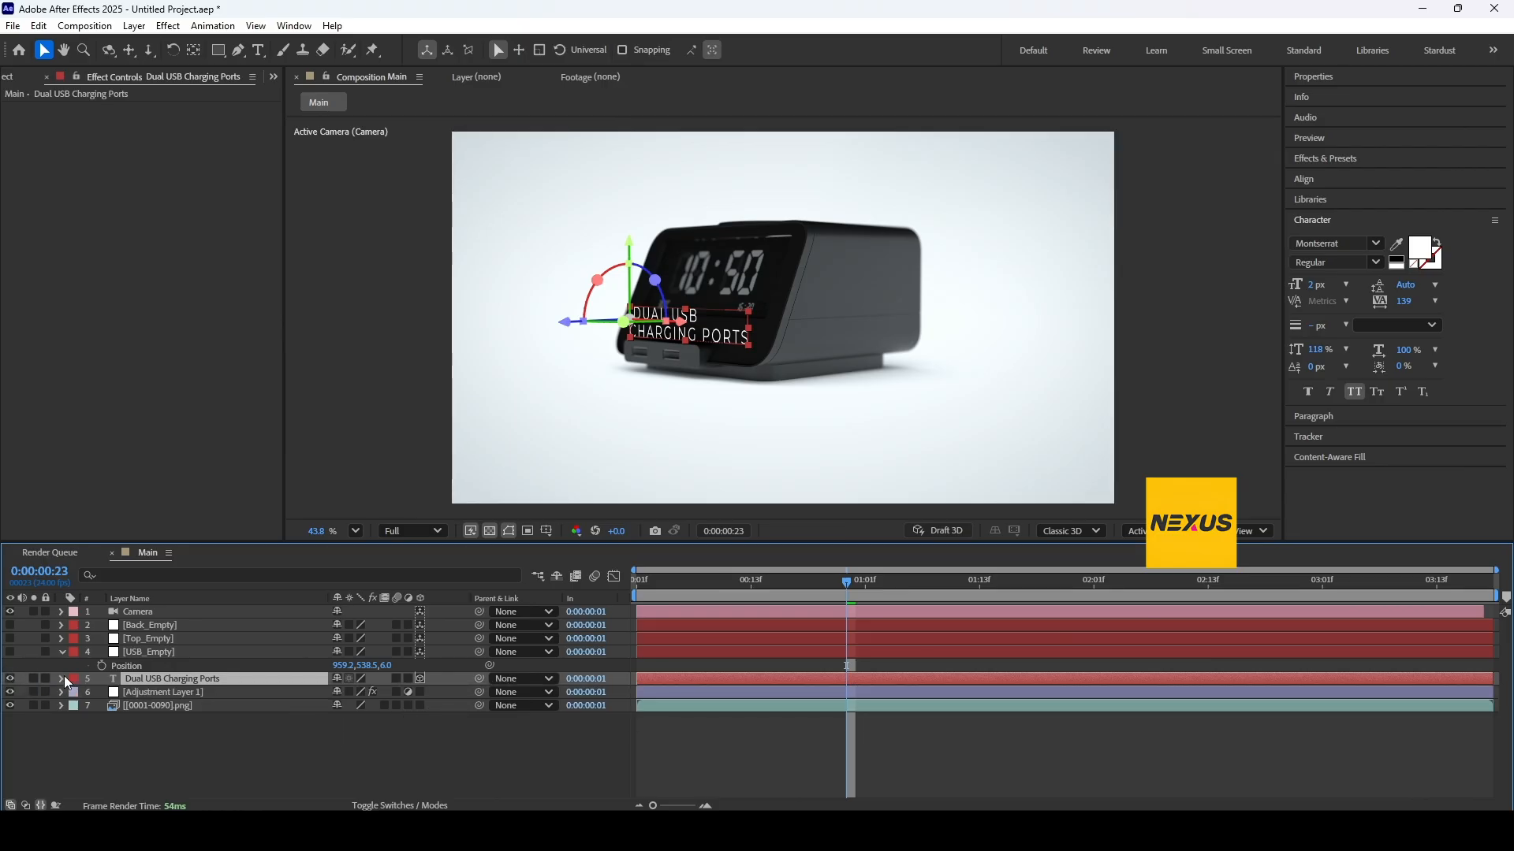
pyautogui.click(63, 678)
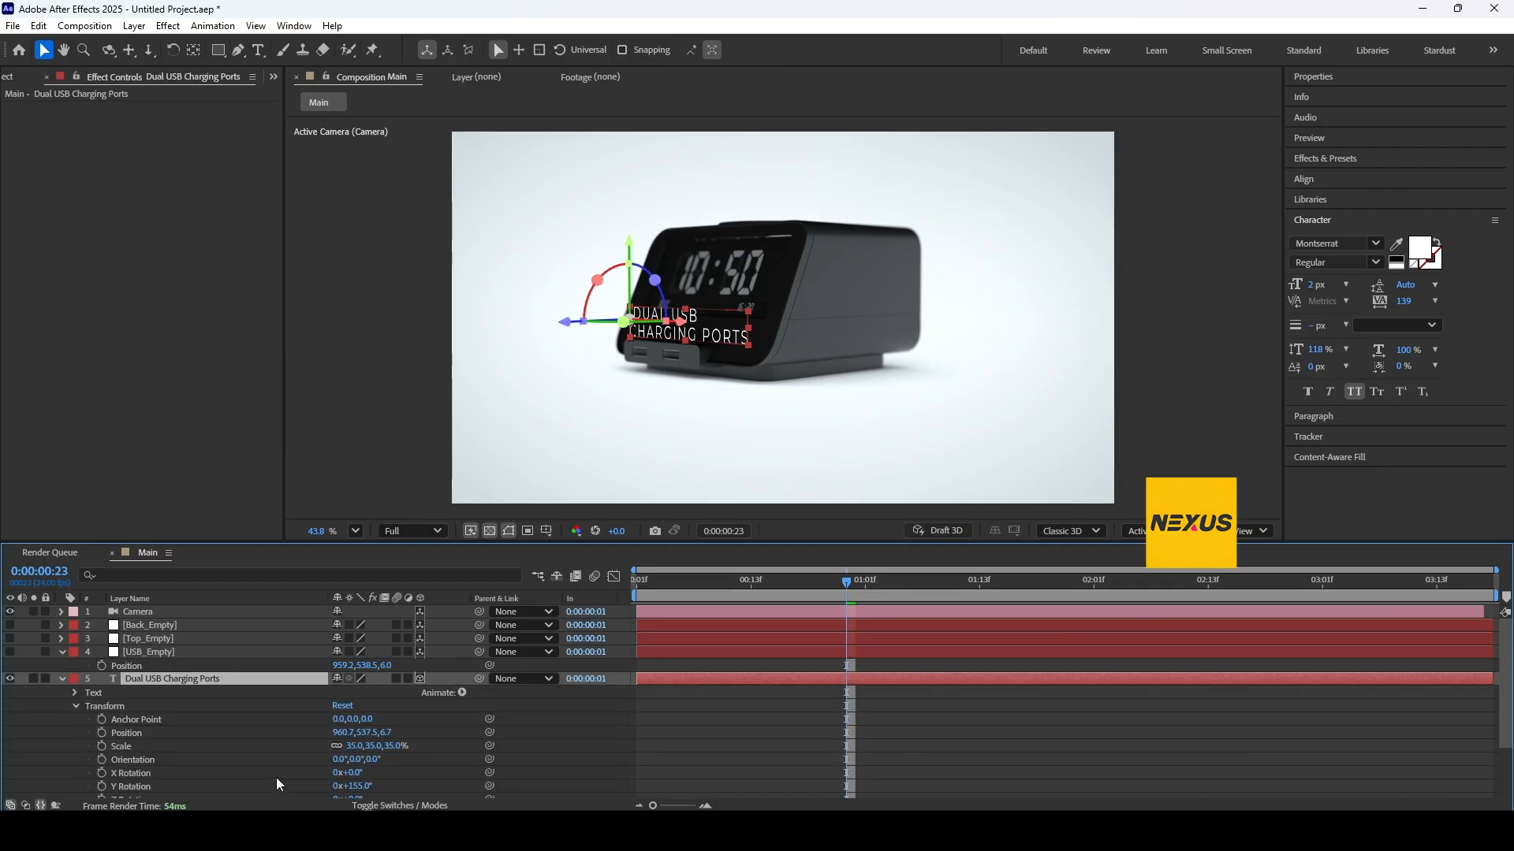
pyautogui.click(462, 693)
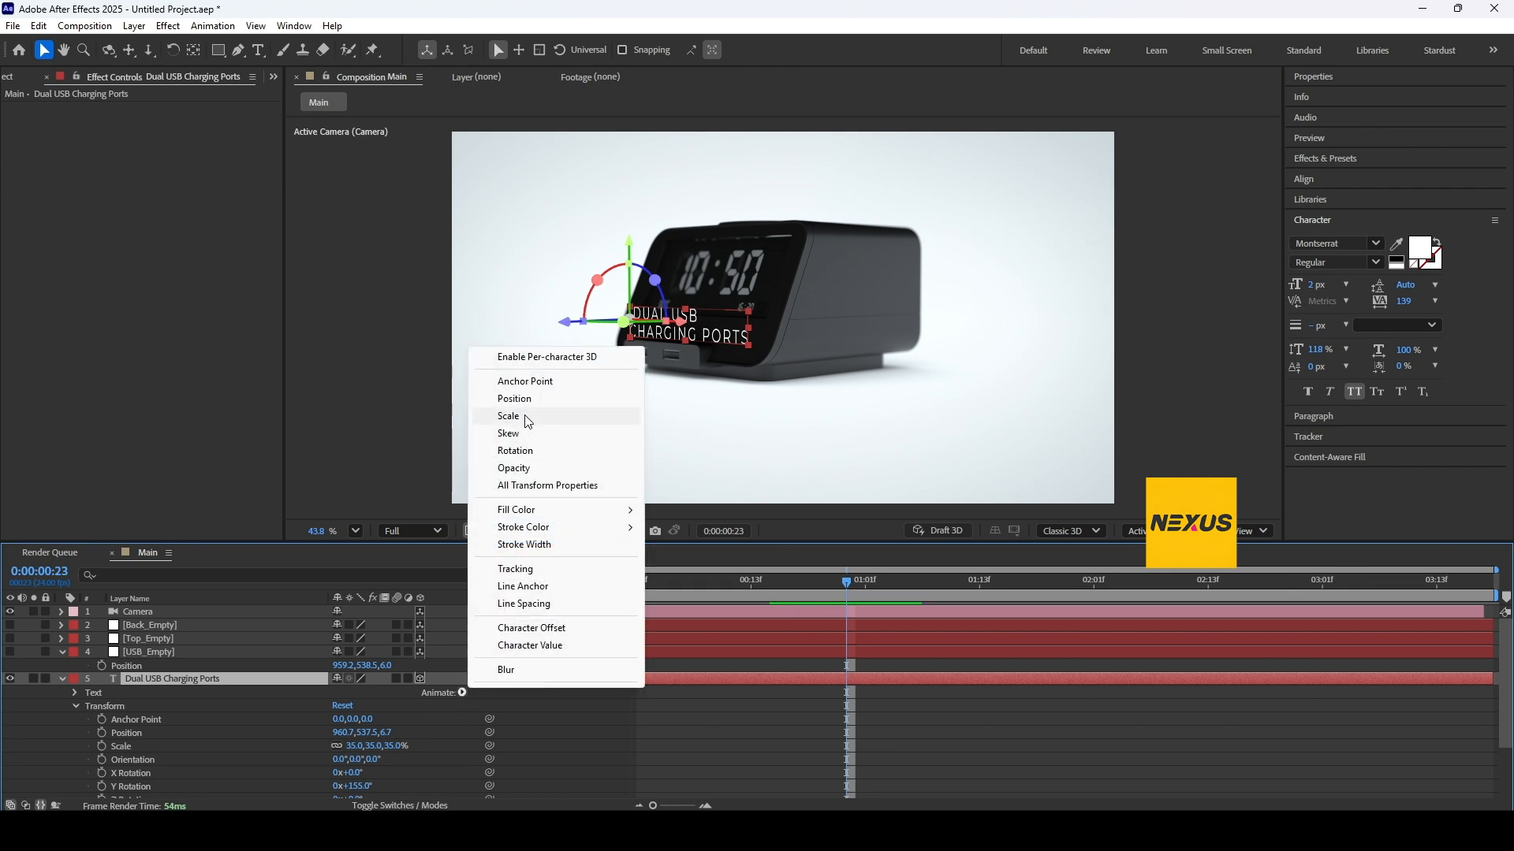
pyautogui.click(520, 416)
pyautogui.click(462, 693)
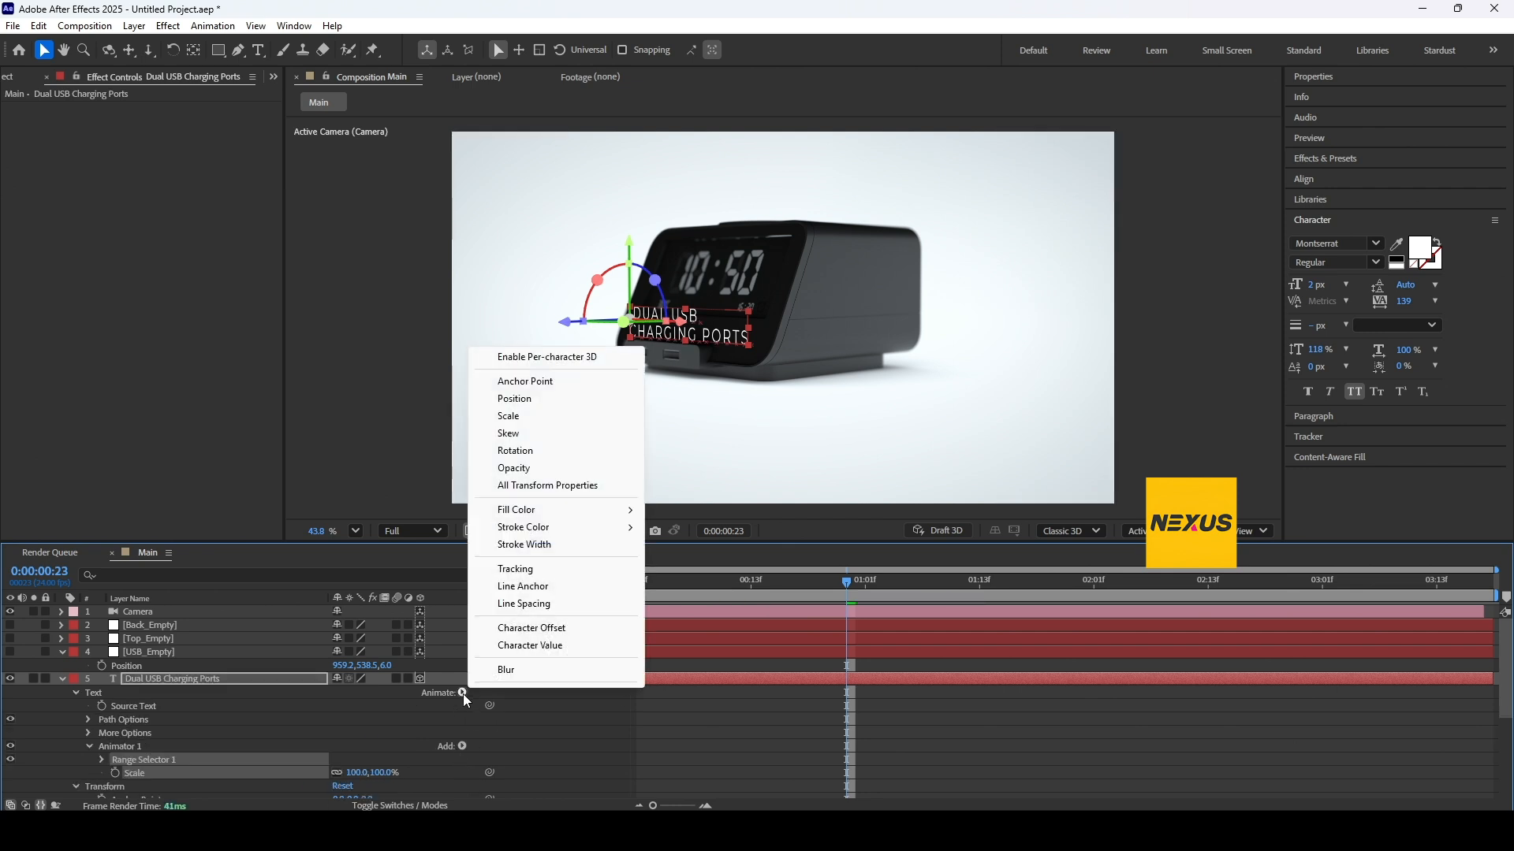
pyautogui.click(534, 672)
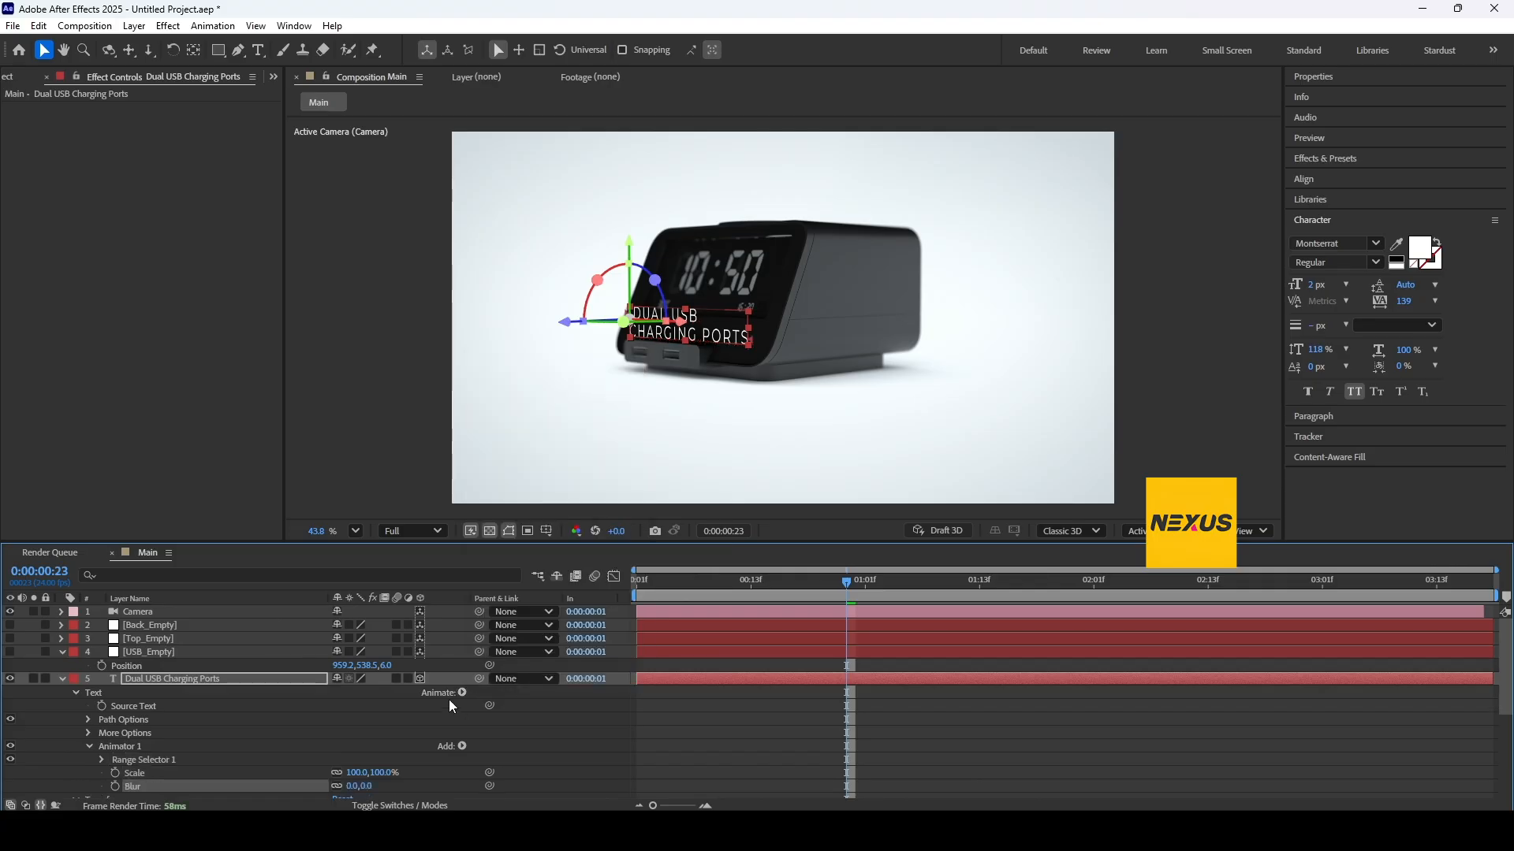
pyautogui.click(462, 693)
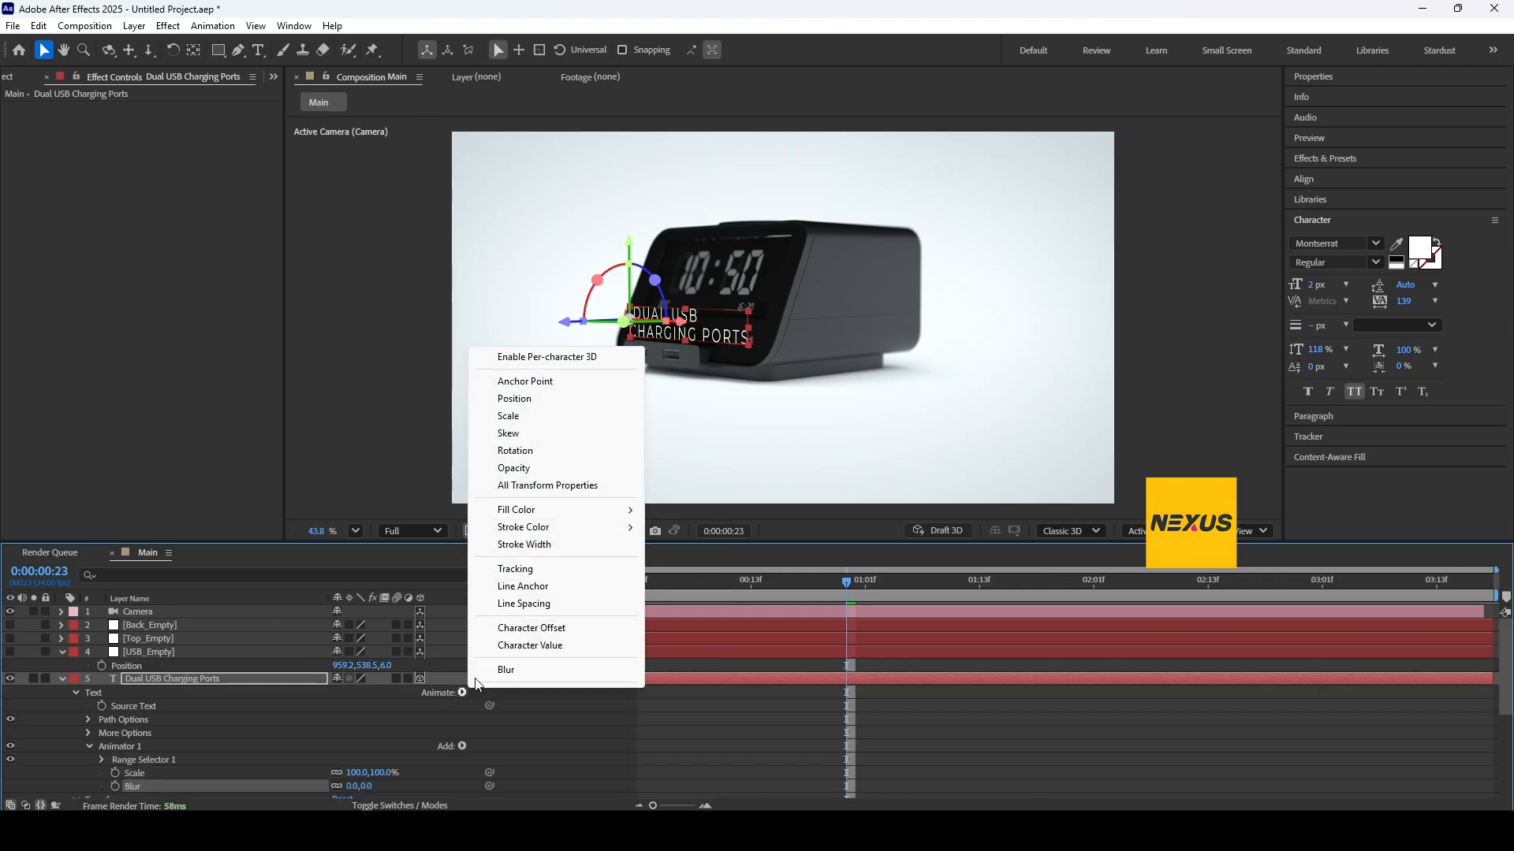
pyautogui.click(536, 473)
pyautogui.scroll(-3, 300, 726)
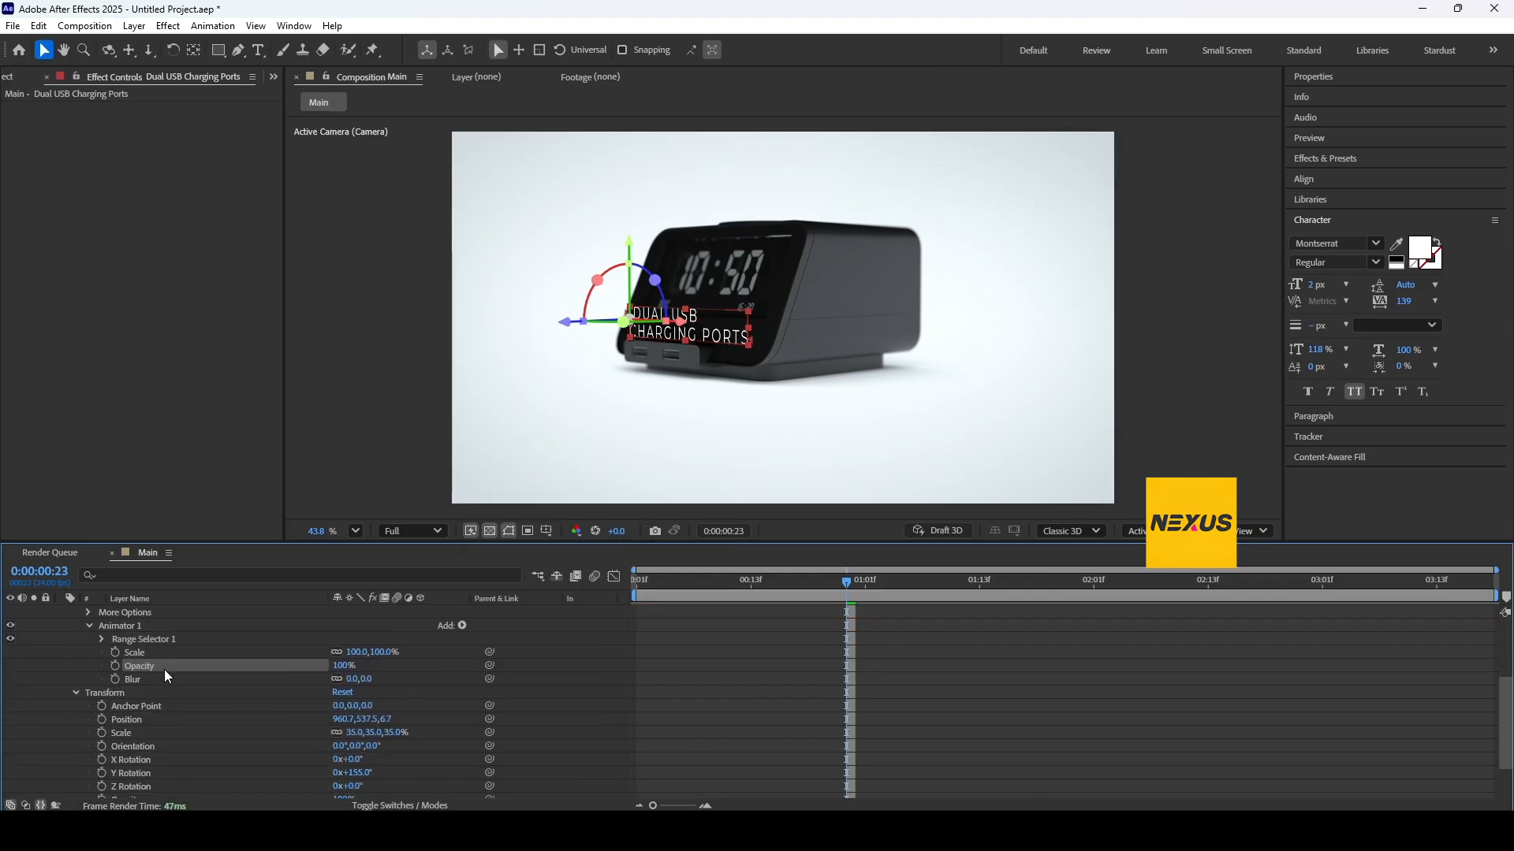
# Set Animator 1's Scale to 223% and try Blur values of 10, 5 and 3
pyautogui.moveTo(361, 654); pyautogui.dragTo(459, 656)
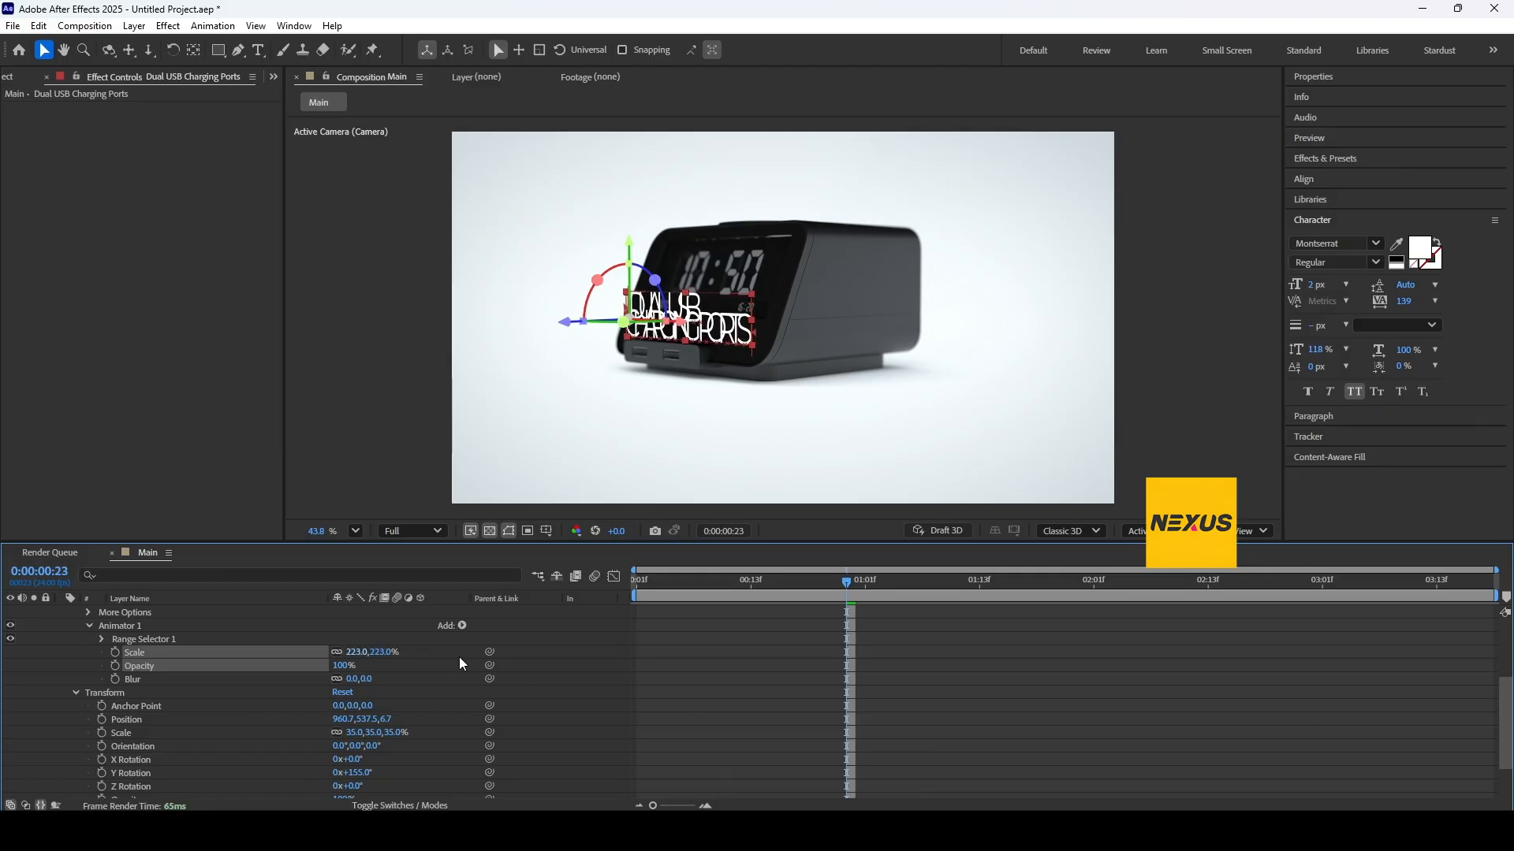
pyautogui.click(368, 679)
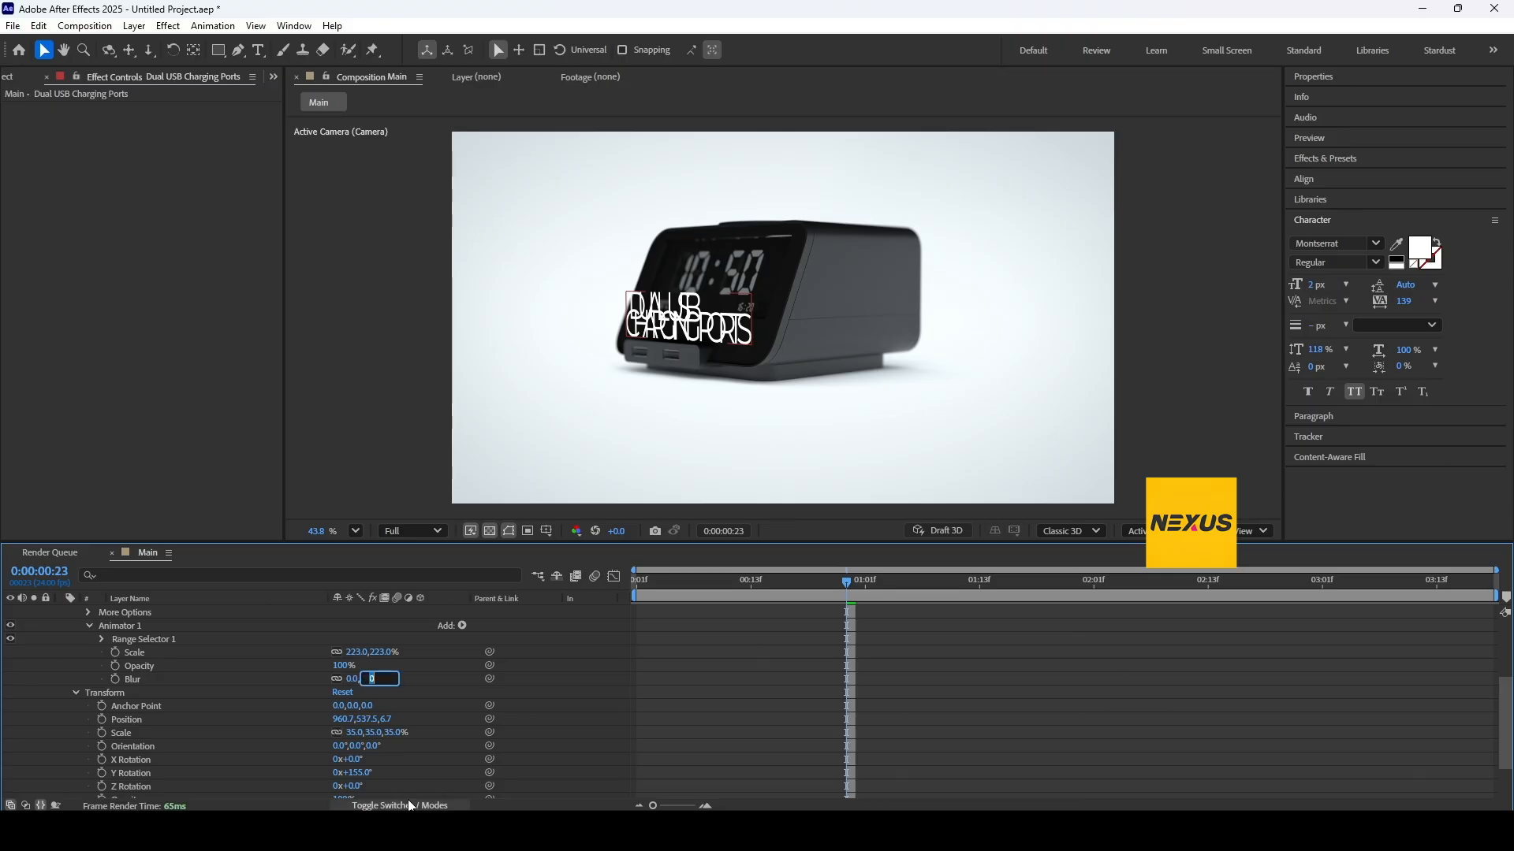
pyautogui.write('10')
pyautogui.press('Return')
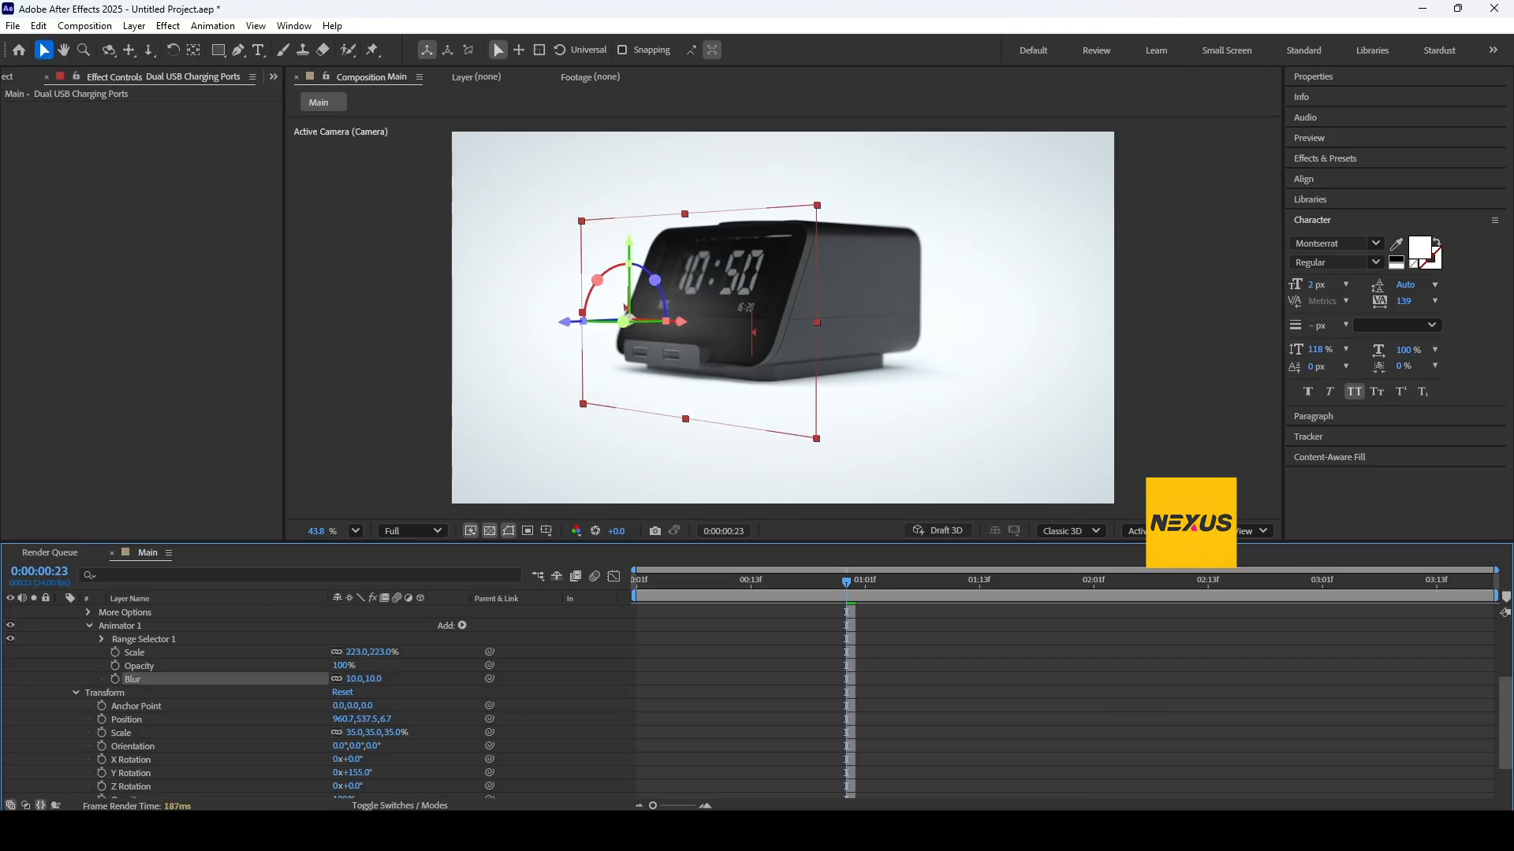
pyautogui.click(377, 679)
pyautogui.write('5')
pyautogui.press('Return')
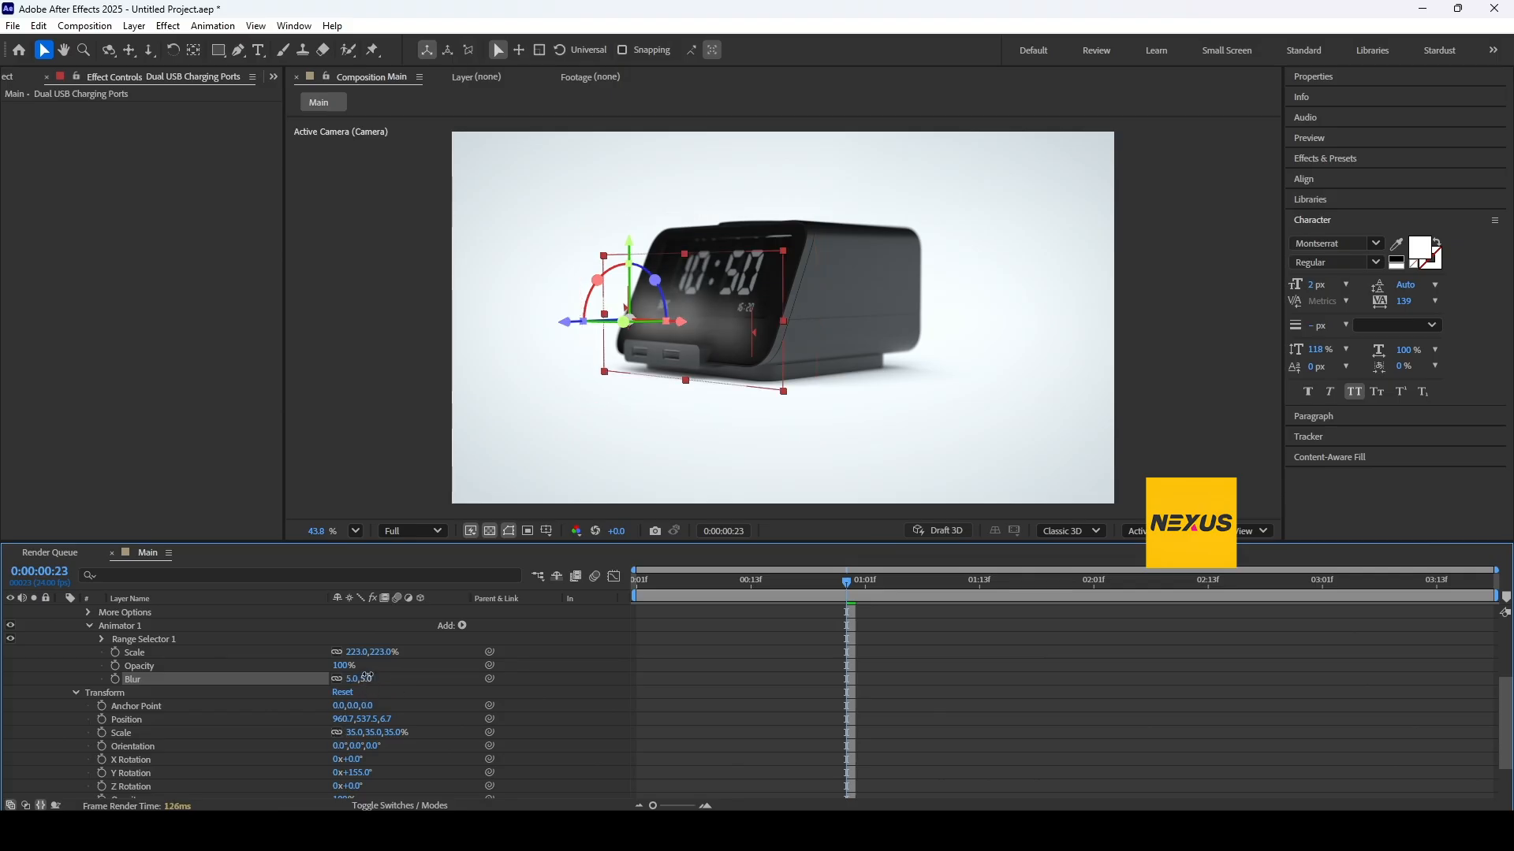
pyautogui.click(366, 678)
pyautogui.write('3')
pyautogui.press('Return')
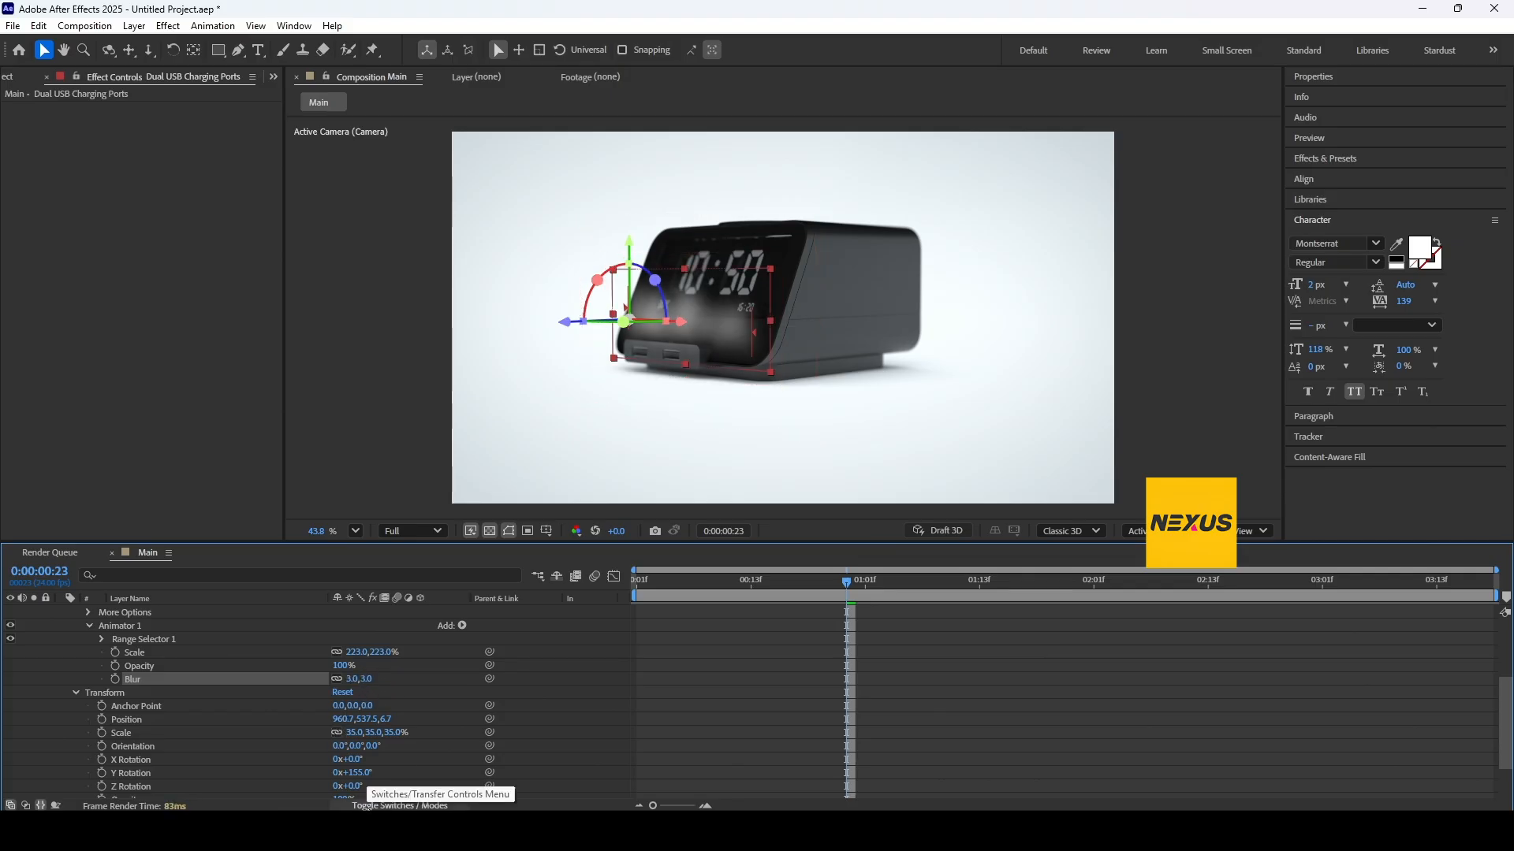
# Set Animator 1's Opacity to 0% and raise Range Selector 1's Start to 91% to preview the letter reveal
pyautogui.click(345, 665)
pyautogui.write('0')
pyautogui.press('Return')
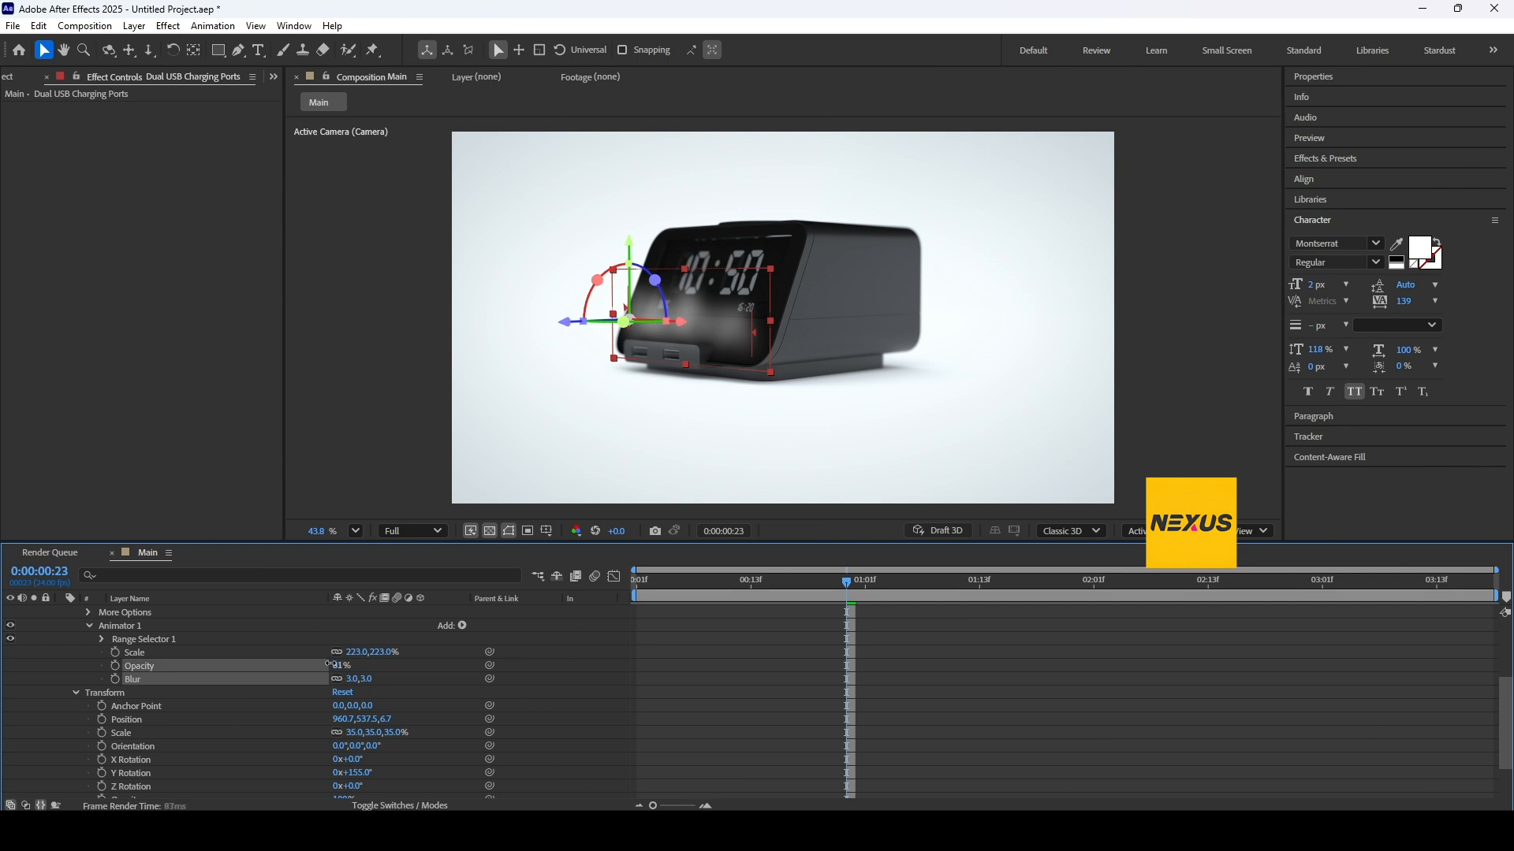
pyautogui.click(106, 638)
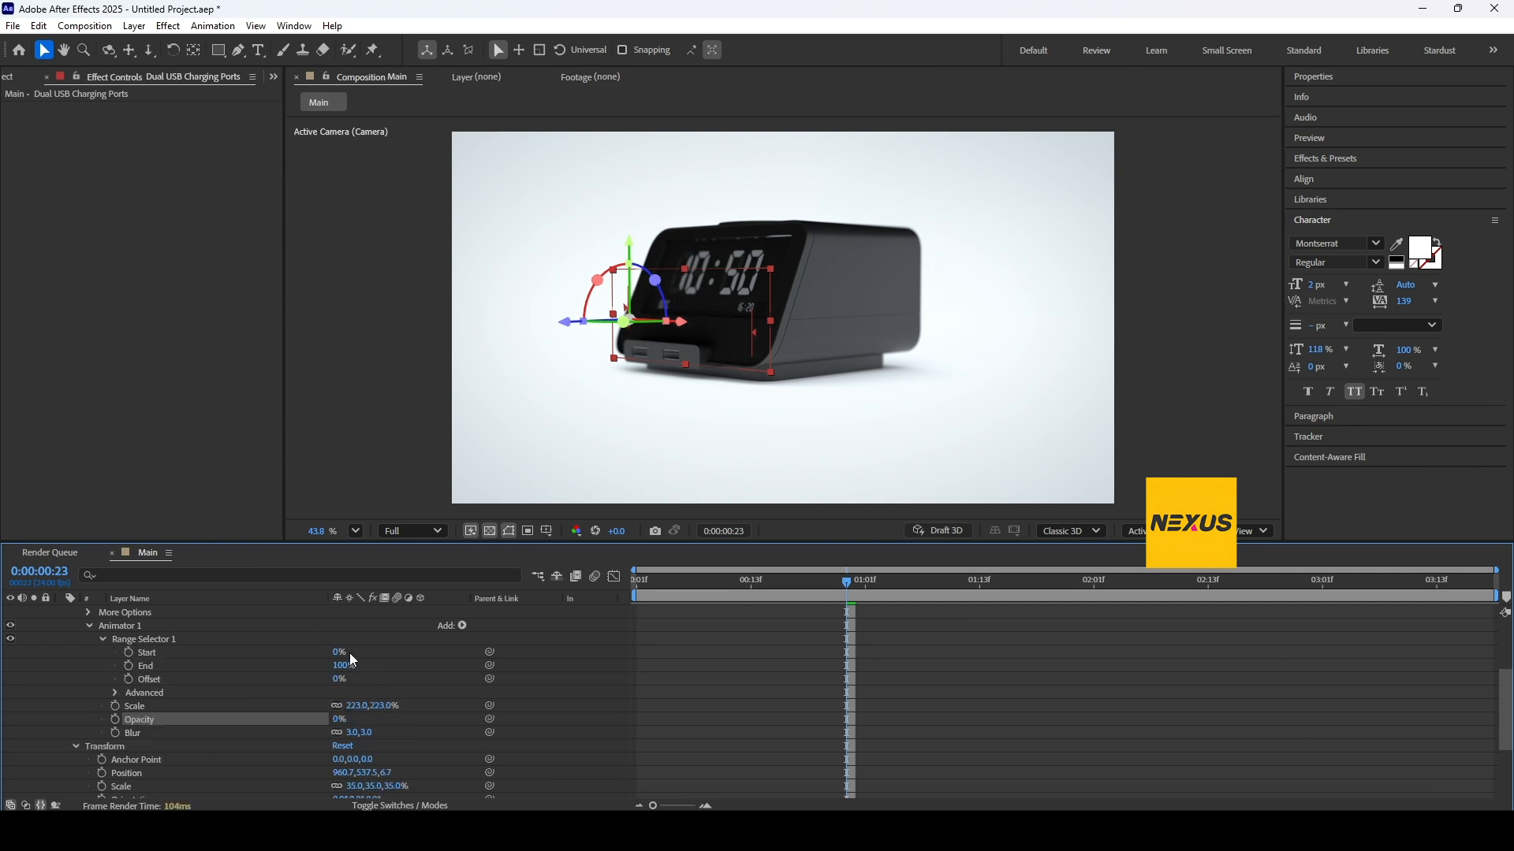
pyautogui.moveTo(340, 652); pyautogui.dragTo(447, 665)
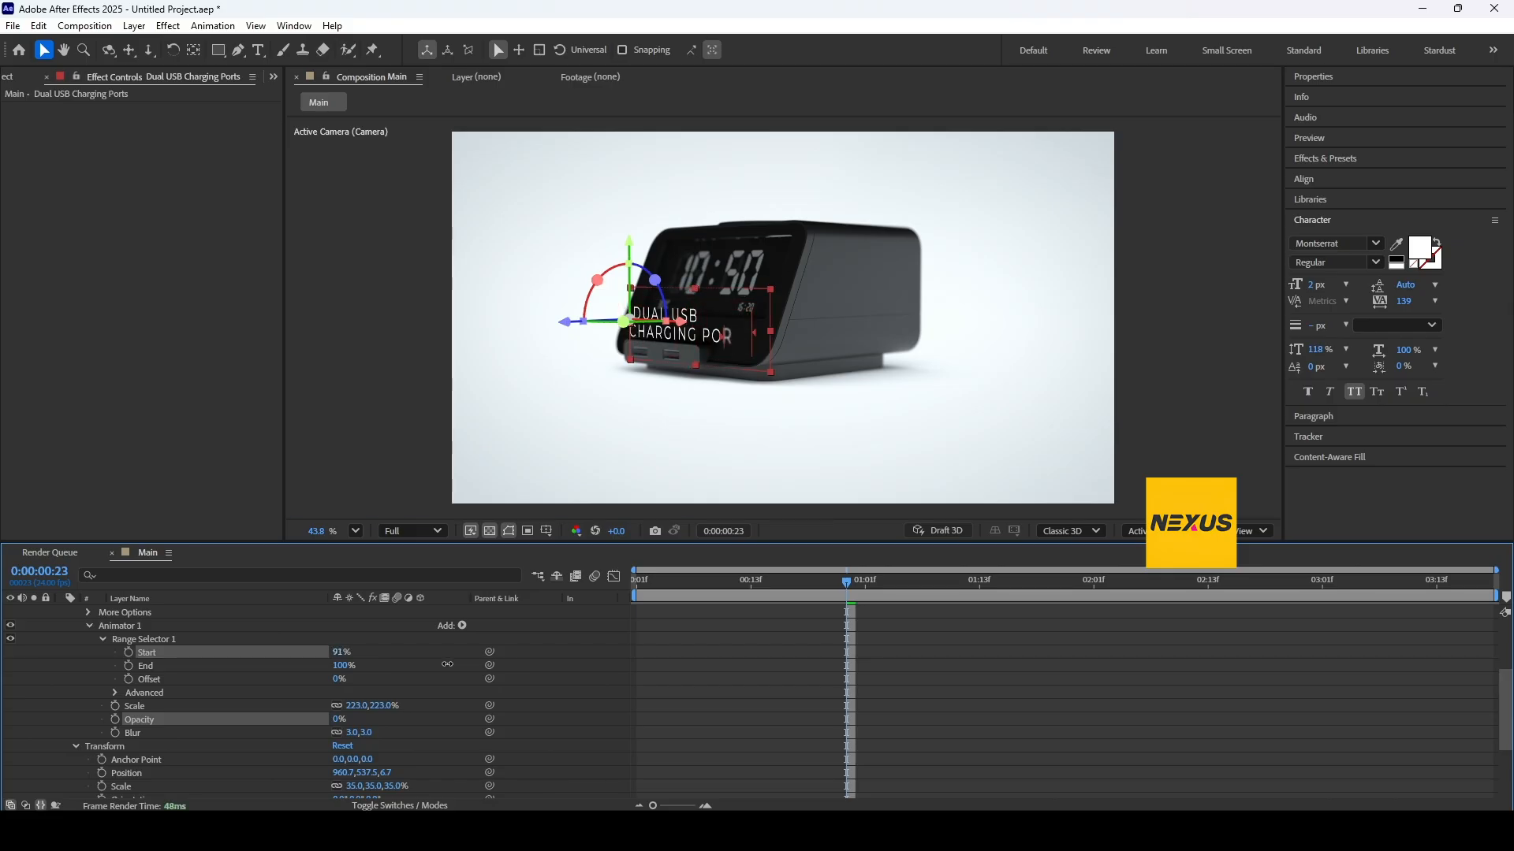
# Set Animator 1's Blur to 1 and preview the reveal again by changing the range selector's Start to 97%
pyautogui.click(365, 732)
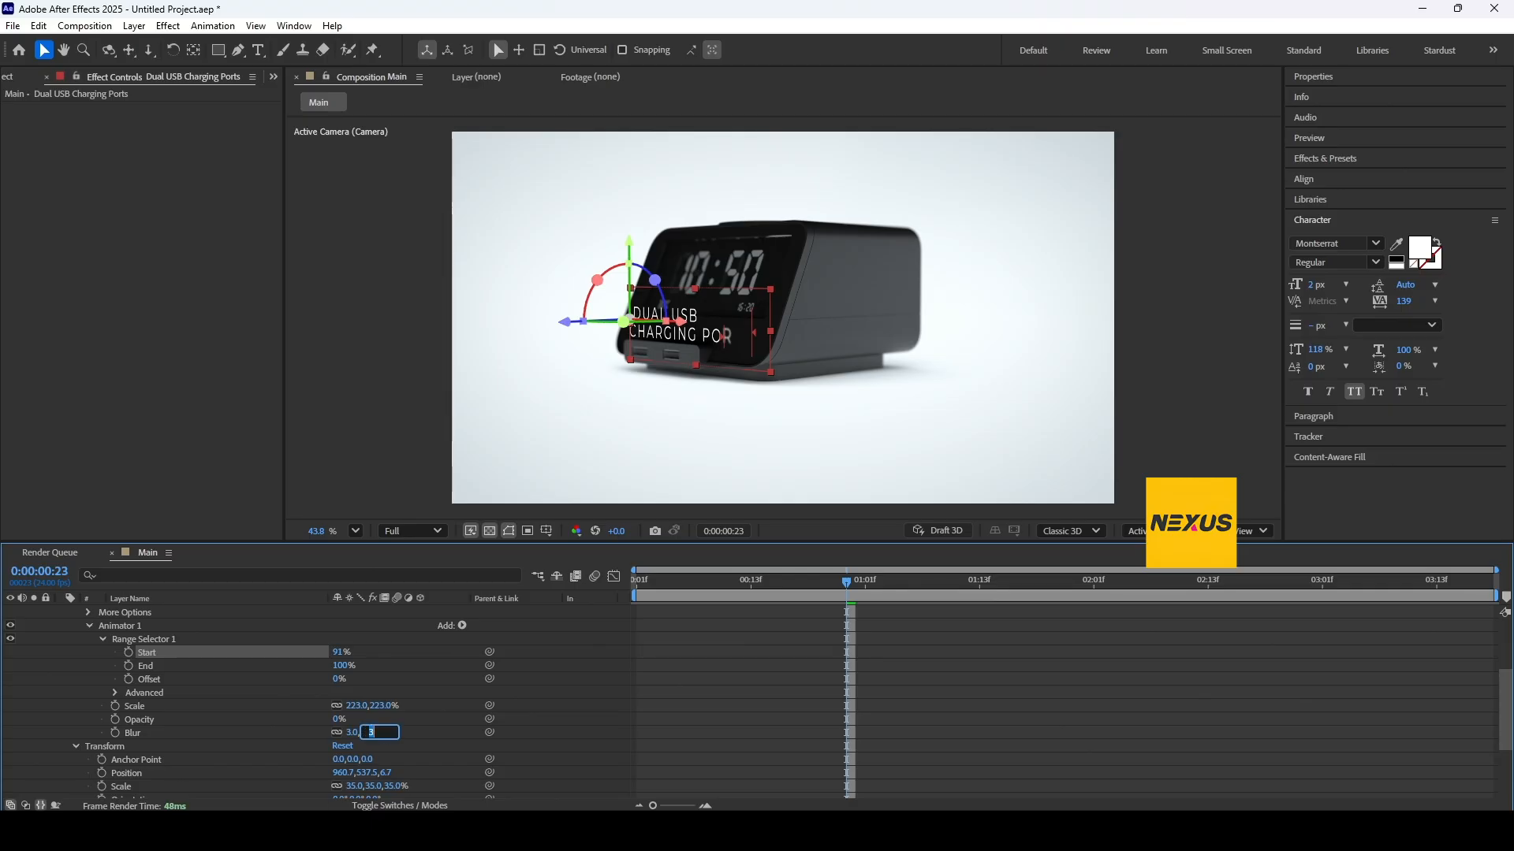
pyautogui.write('1')
pyautogui.press('Return')
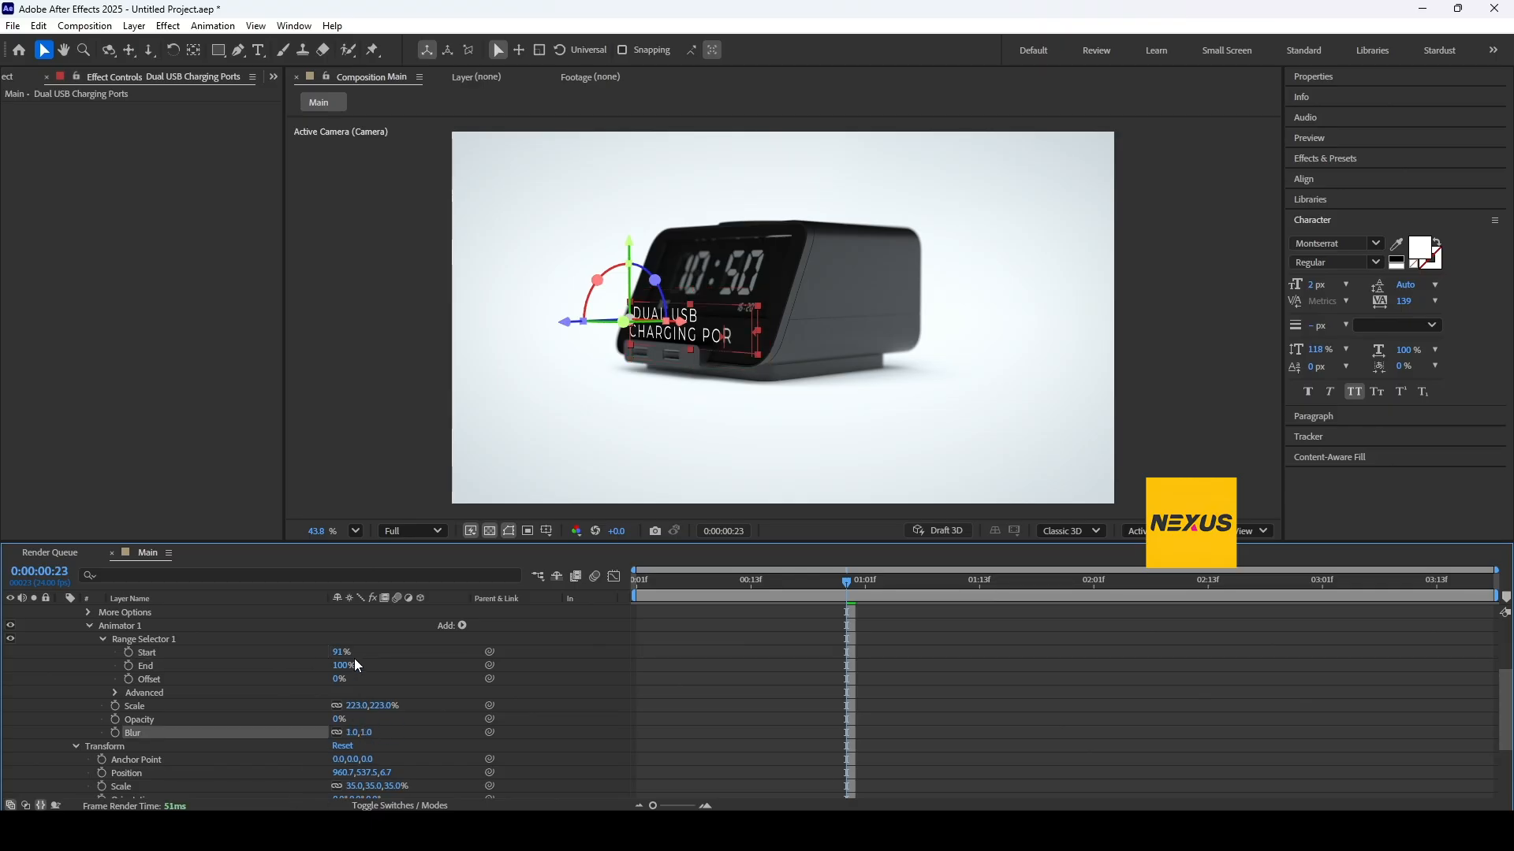
pyautogui.moveTo(351, 653); pyautogui.dragTo(527, 581)
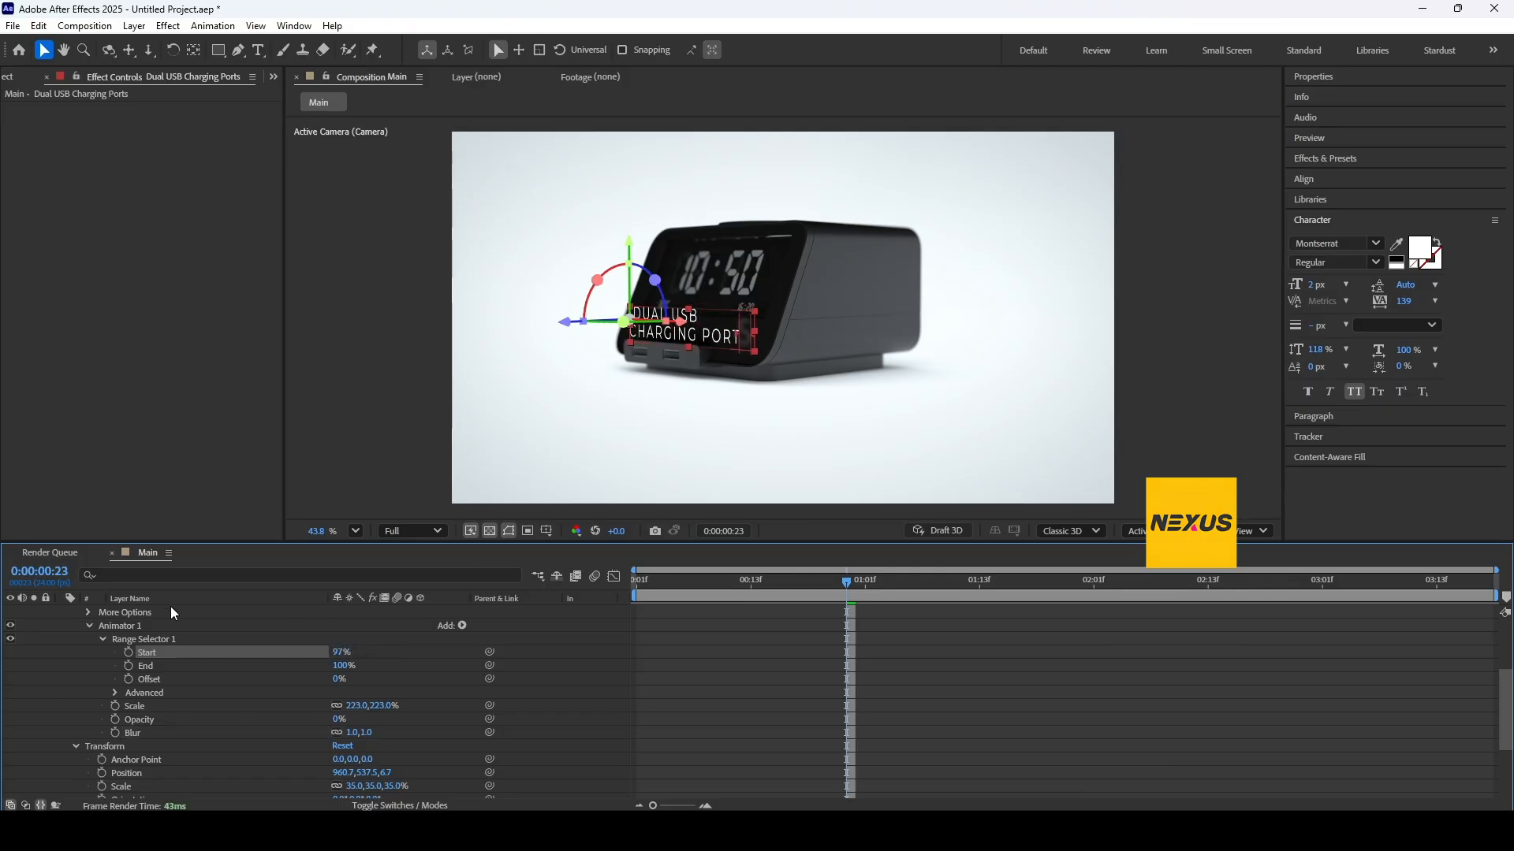
# Add a keyframe for Range Selector 1's Start at 0:00:00:23 and show only the text layer's keyframed properties
pyautogui.scroll(3, 118, 643)
pyautogui.click(131, 679)
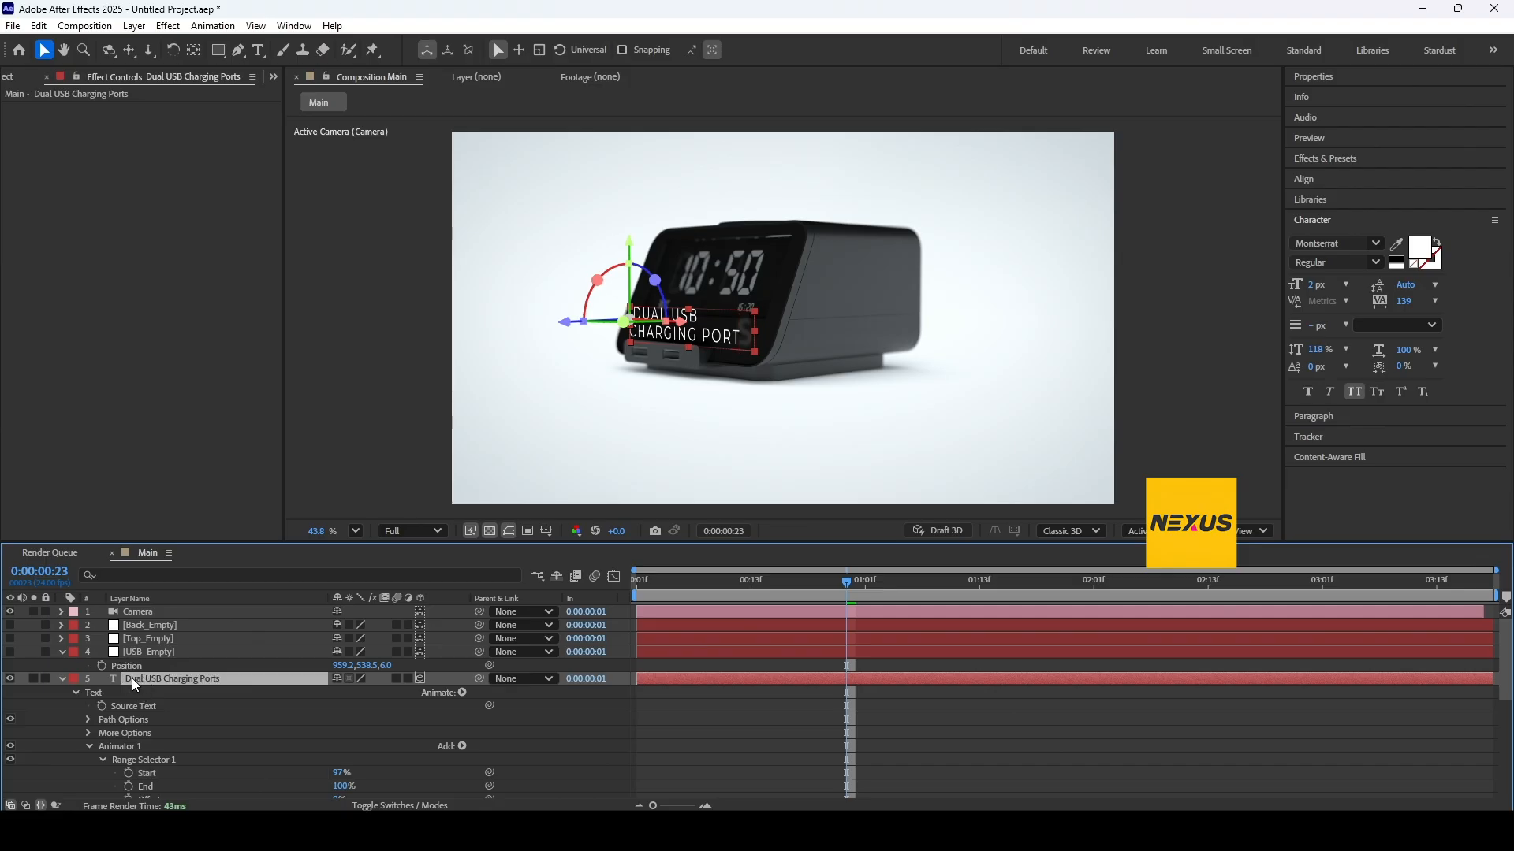
pyautogui.scroll(-2, 244, 710)
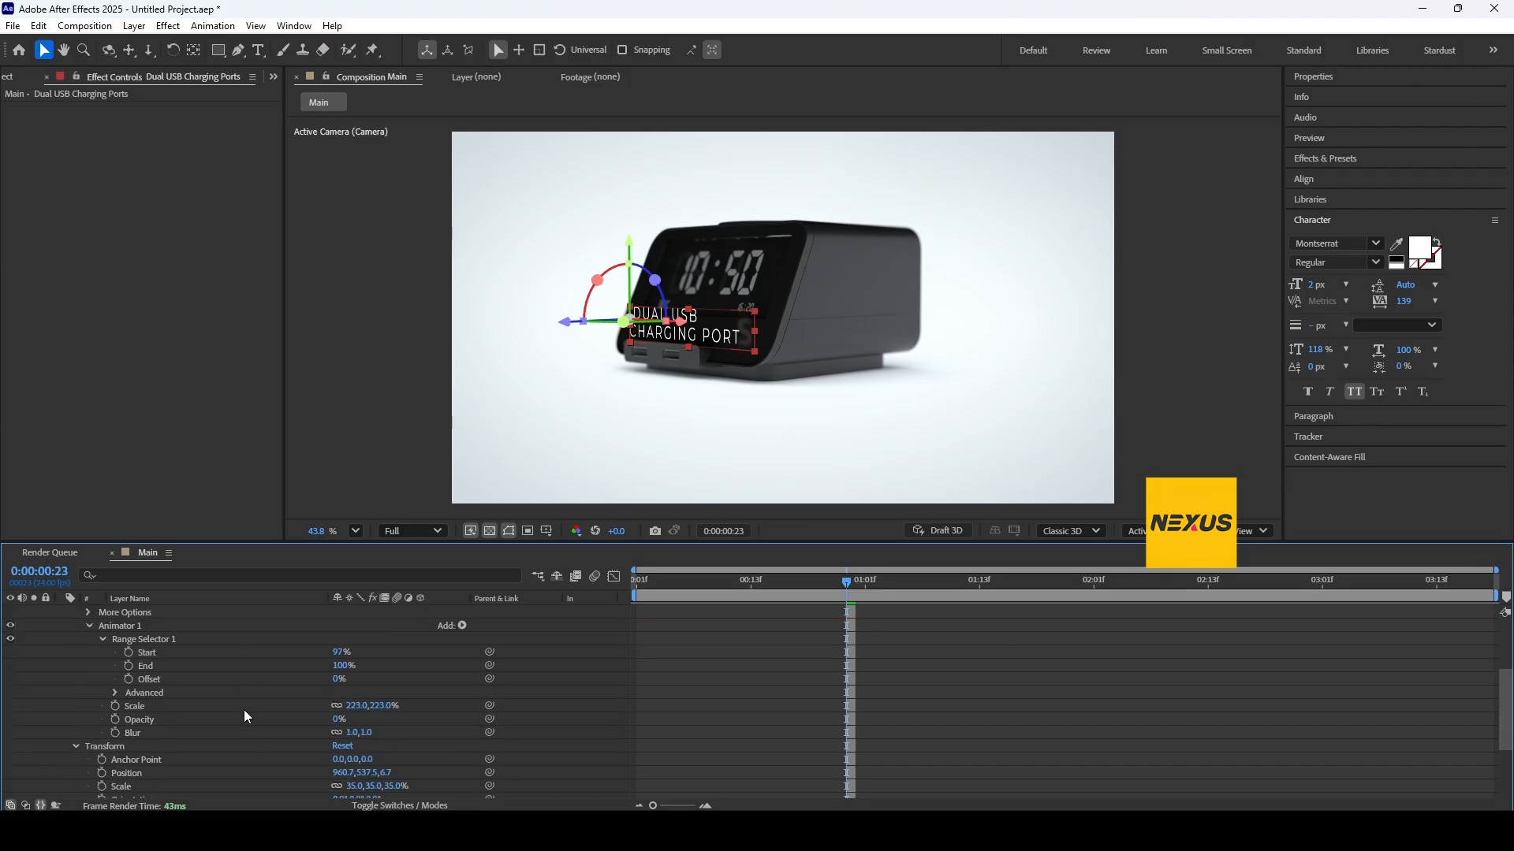
pyautogui.click(129, 693)
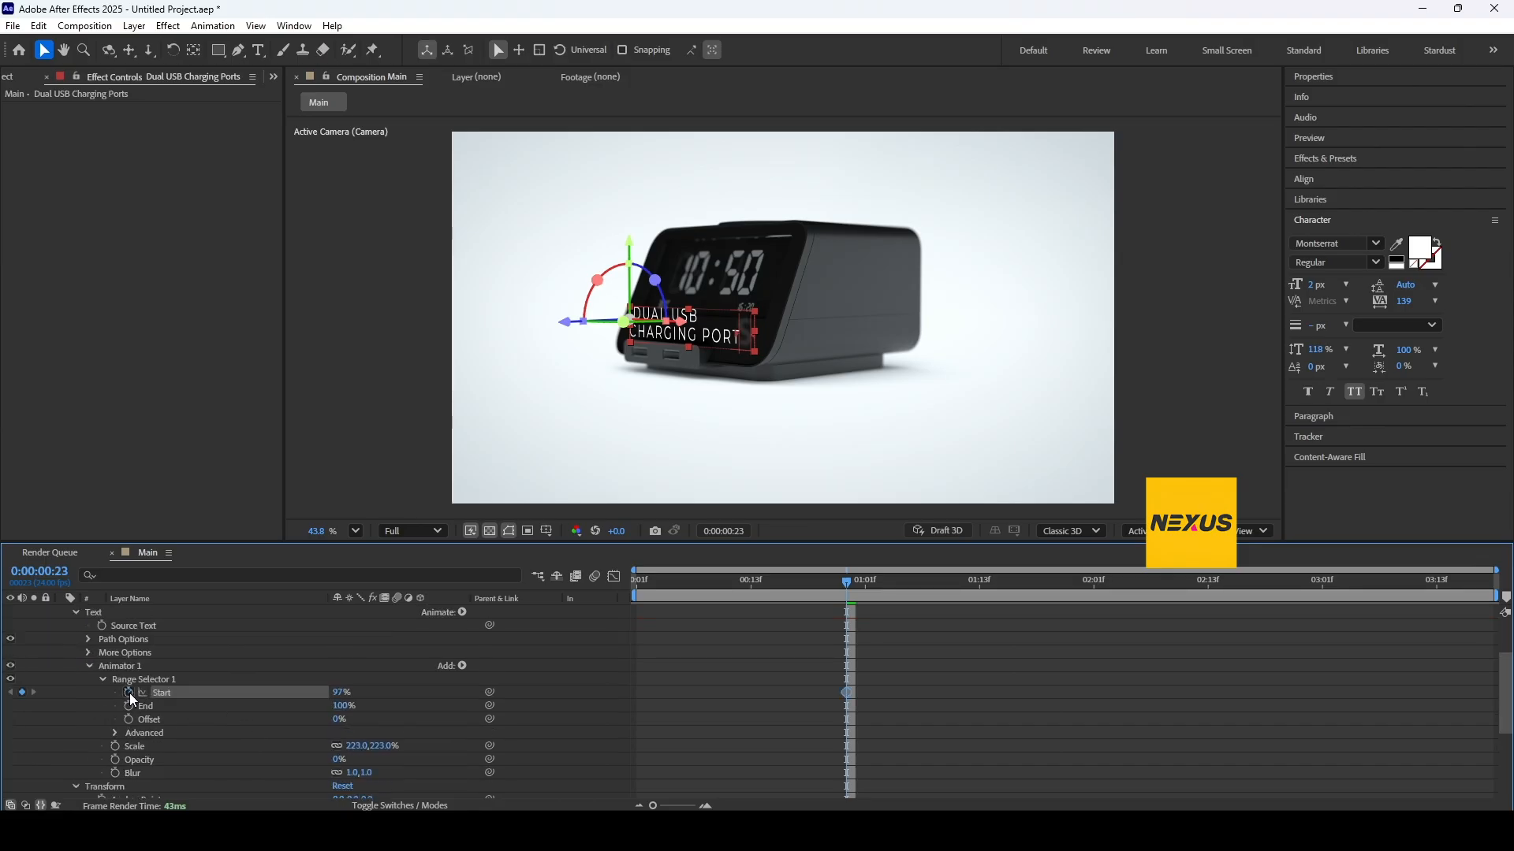
pyautogui.scroll(2, 197, 630)
pyautogui.click(184, 679)
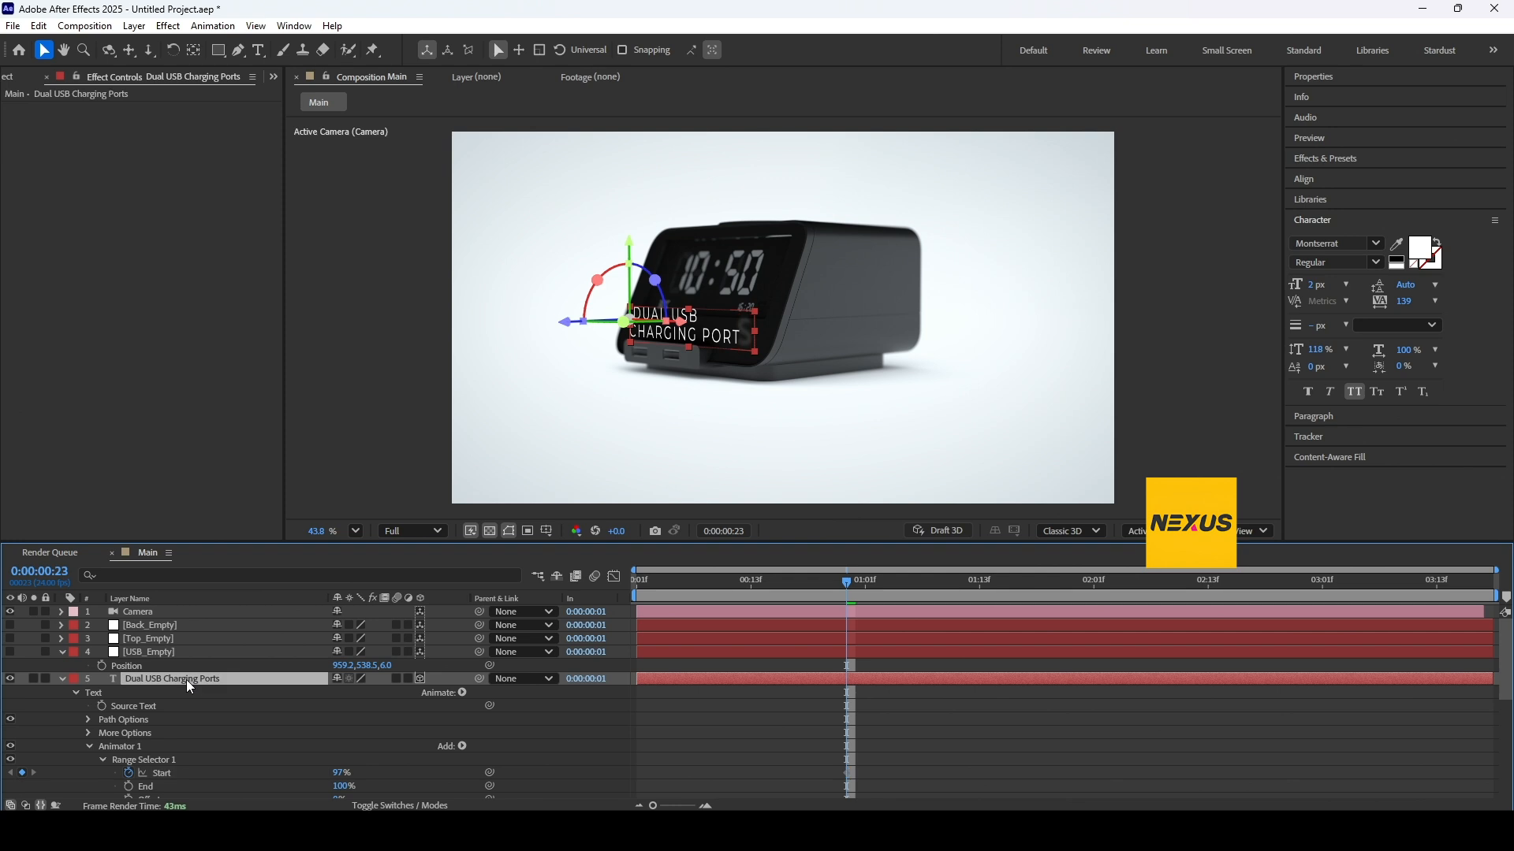
pyautogui.press('u')
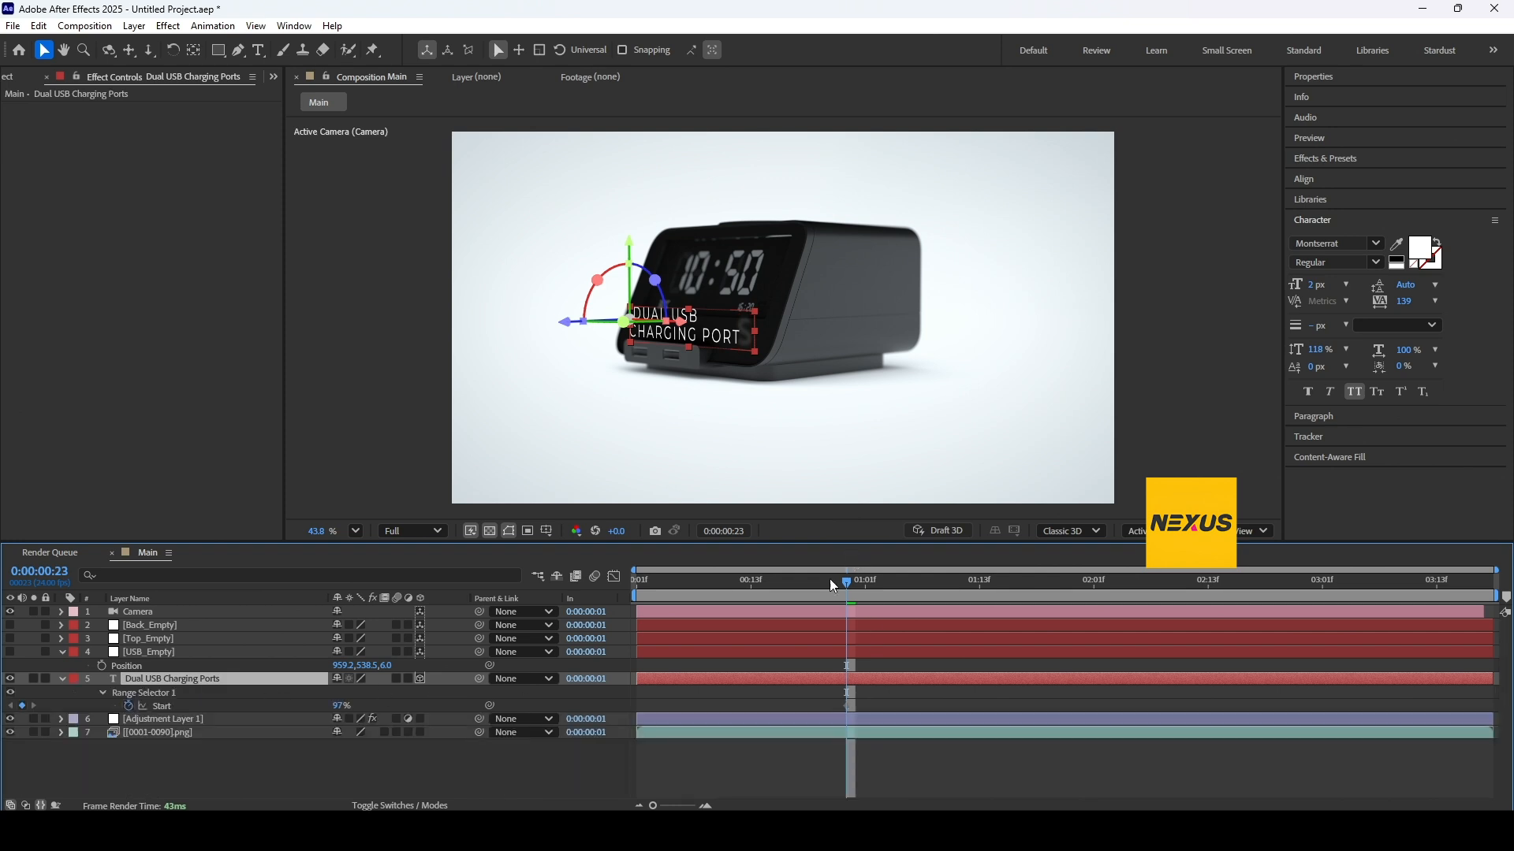
# Move the Start keyframe to 0:00:00:18 and set its value to 1%
pyautogui.moveTo(831, 579); pyautogui.dragTo(797, 586)
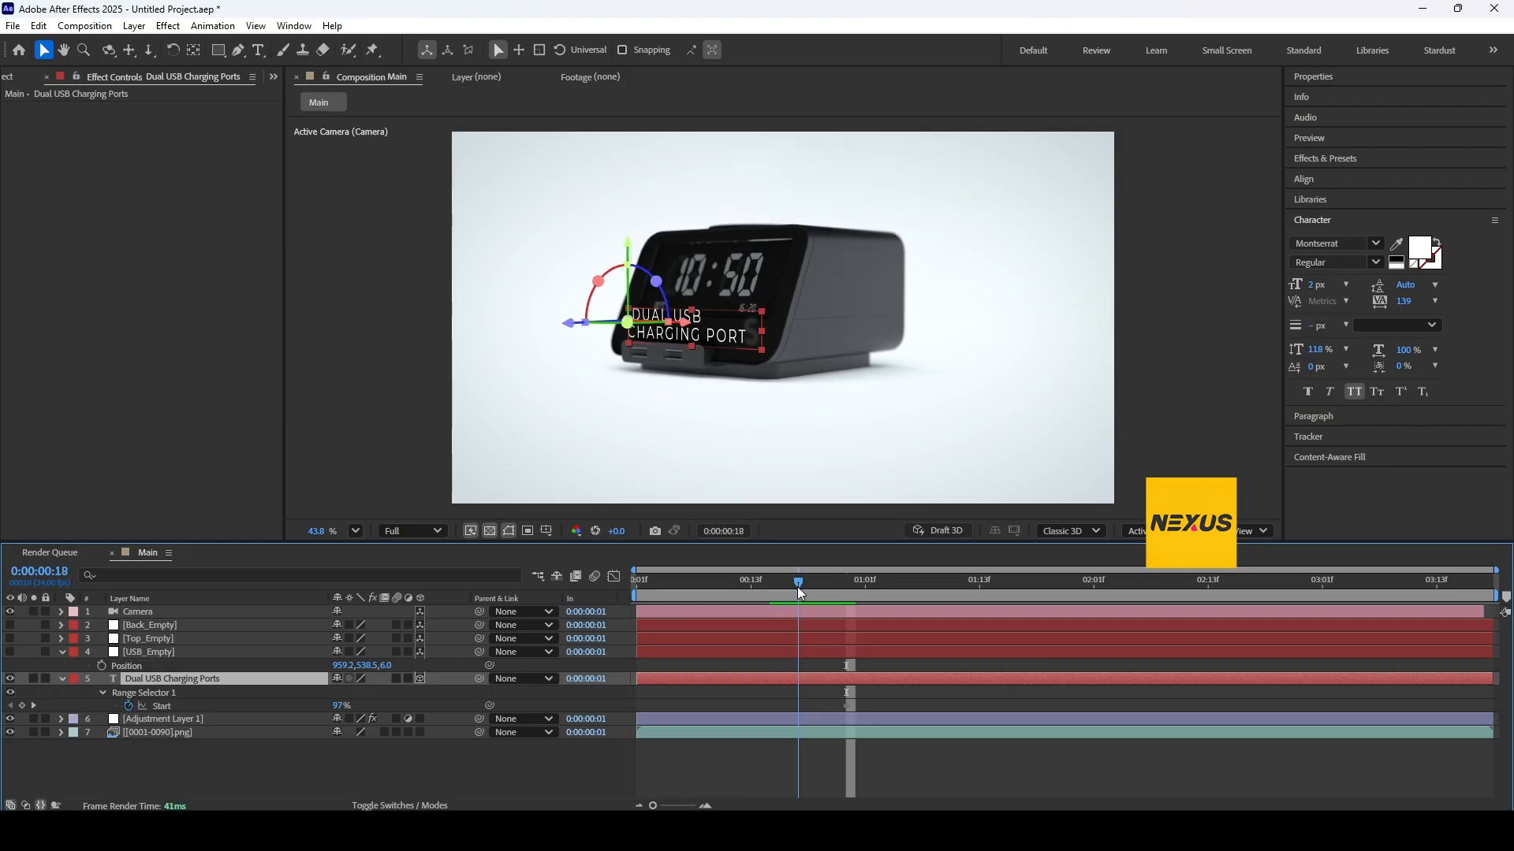
pyautogui.click(847, 705)
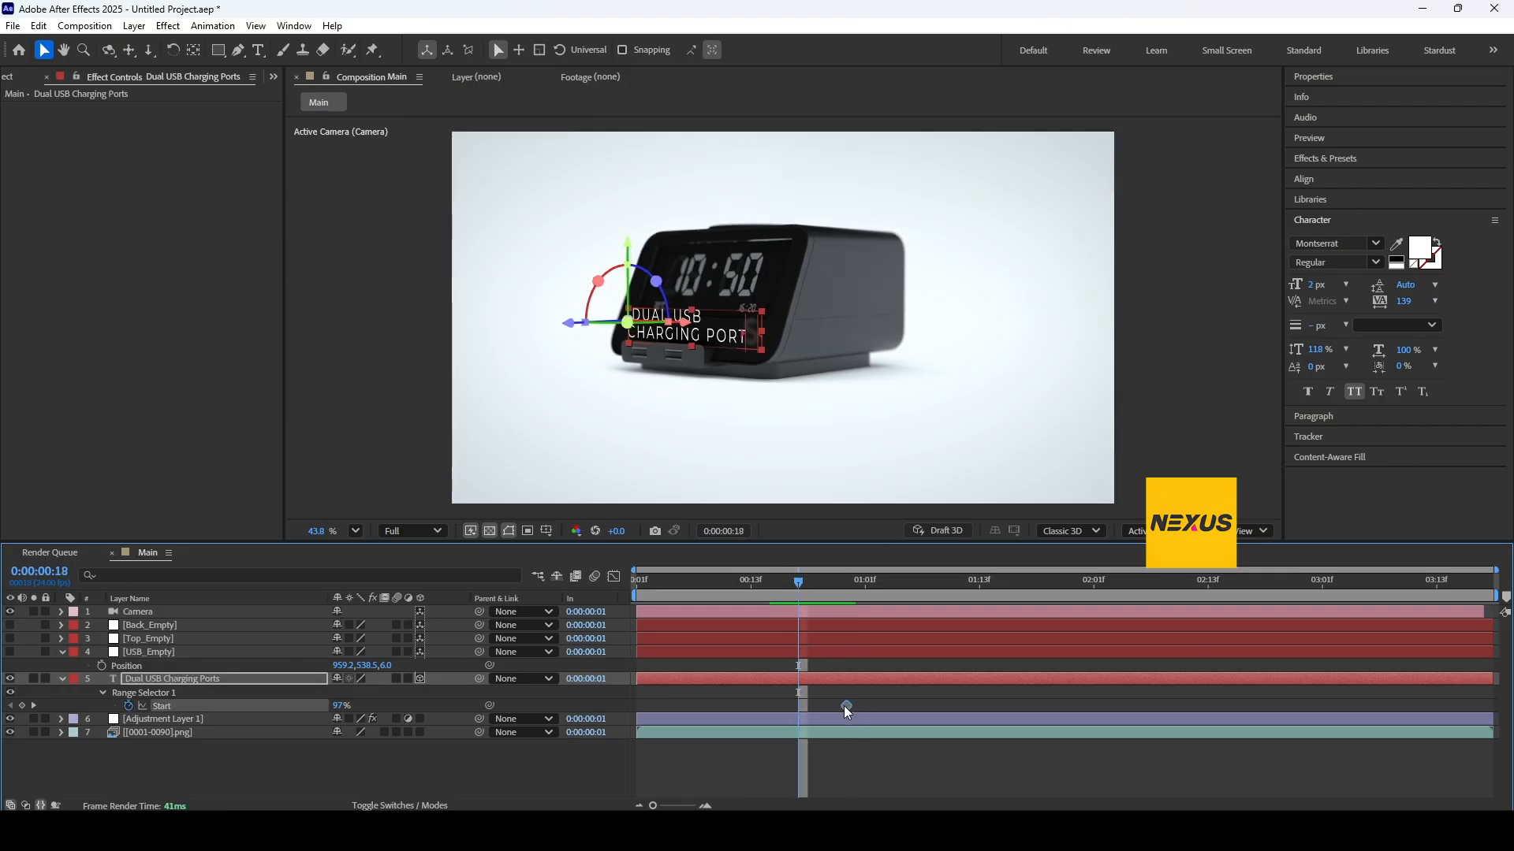
pyautogui.moveTo(847, 706); pyautogui.dragTo(799, 707)
pyautogui.moveTo(341, 706); pyautogui.dragTo(145, 701)
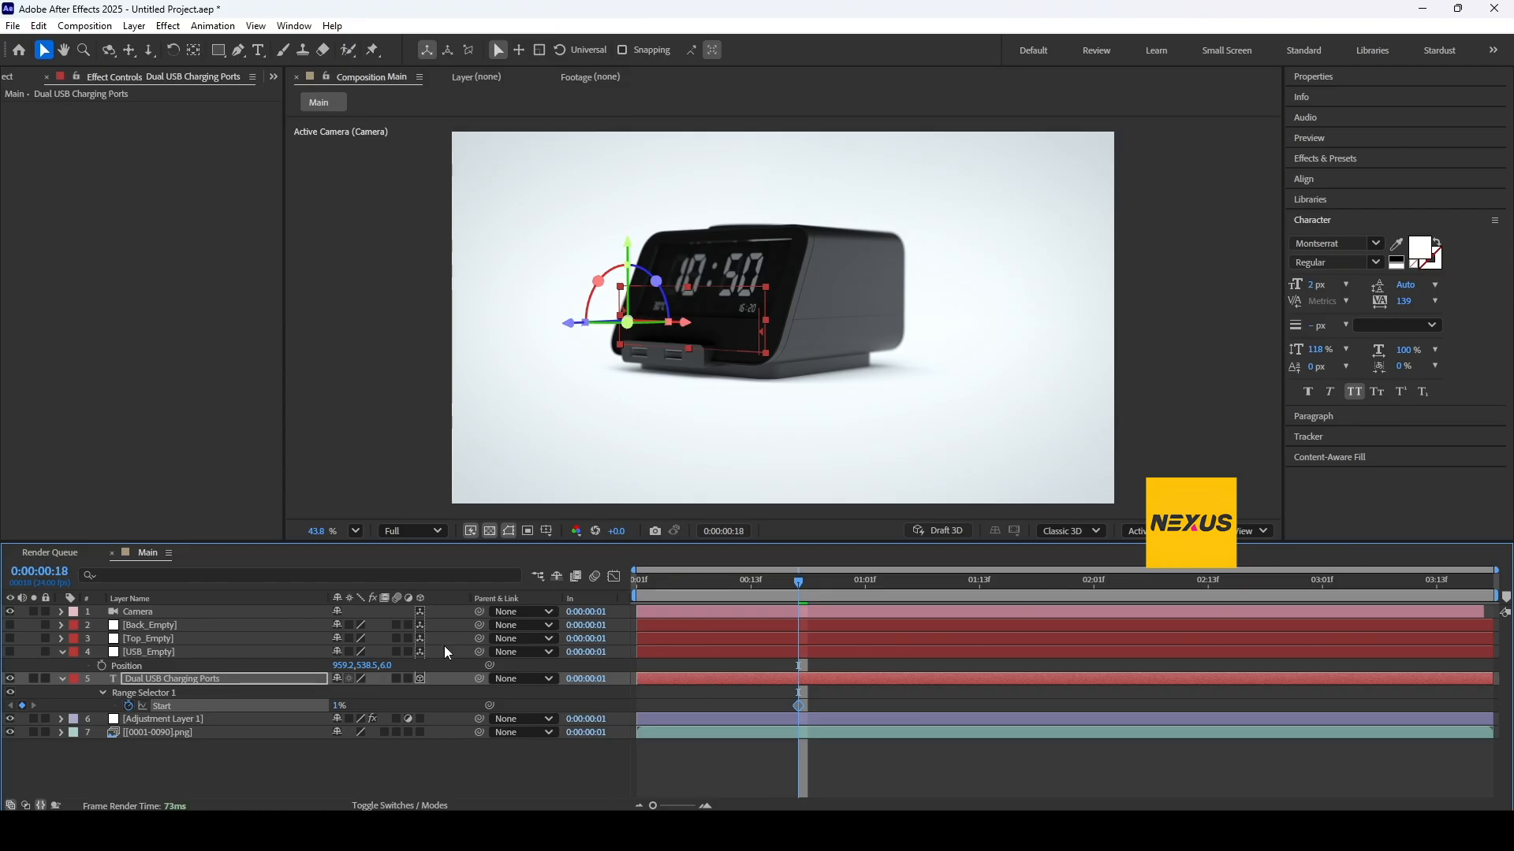
# Set Range Selector 1's Start to 100% at 0:00:01:13 and to 0% at the 0:00:00:18 keyframe
pyautogui.moveTo(821, 580); pyautogui.dragTo(984, 607)
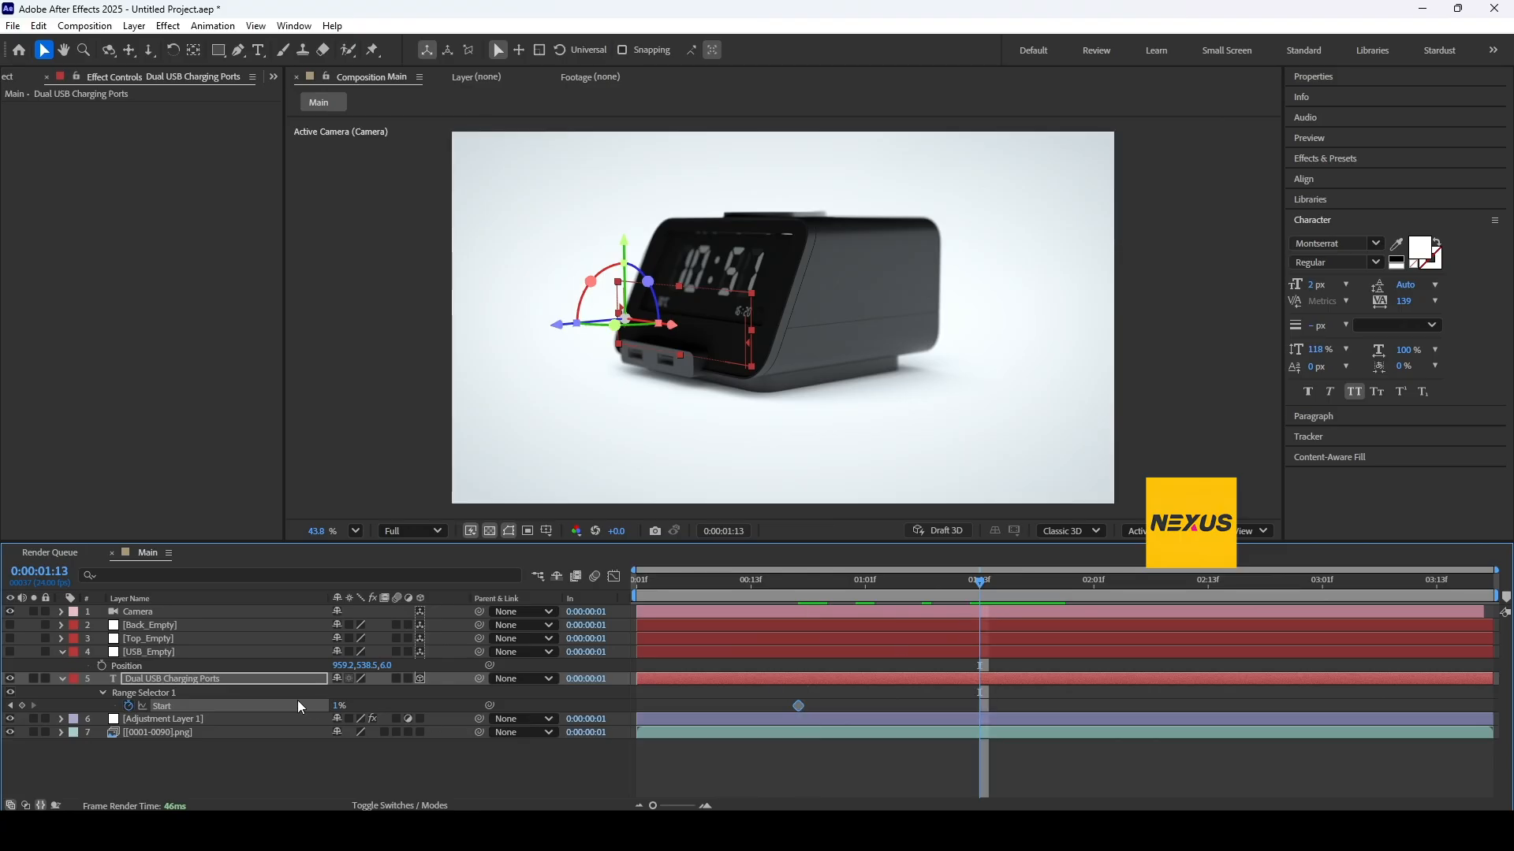
pyautogui.moveTo(334, 708); pyautogui.dragTo(675, 712)
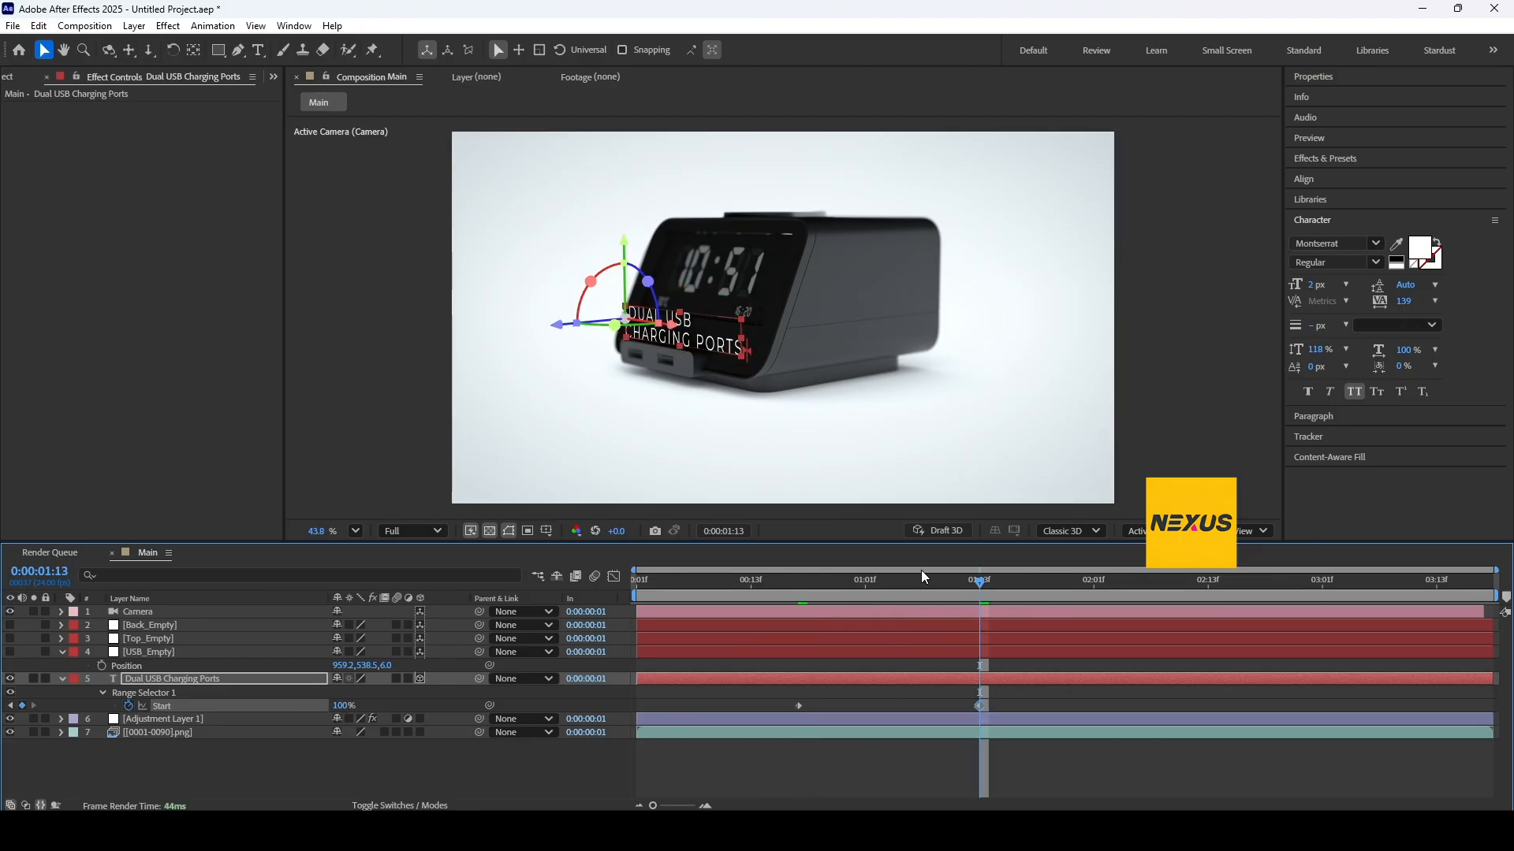
pyautogui.moveTo(917, 577); pyautogui.dragTo(798, 608)
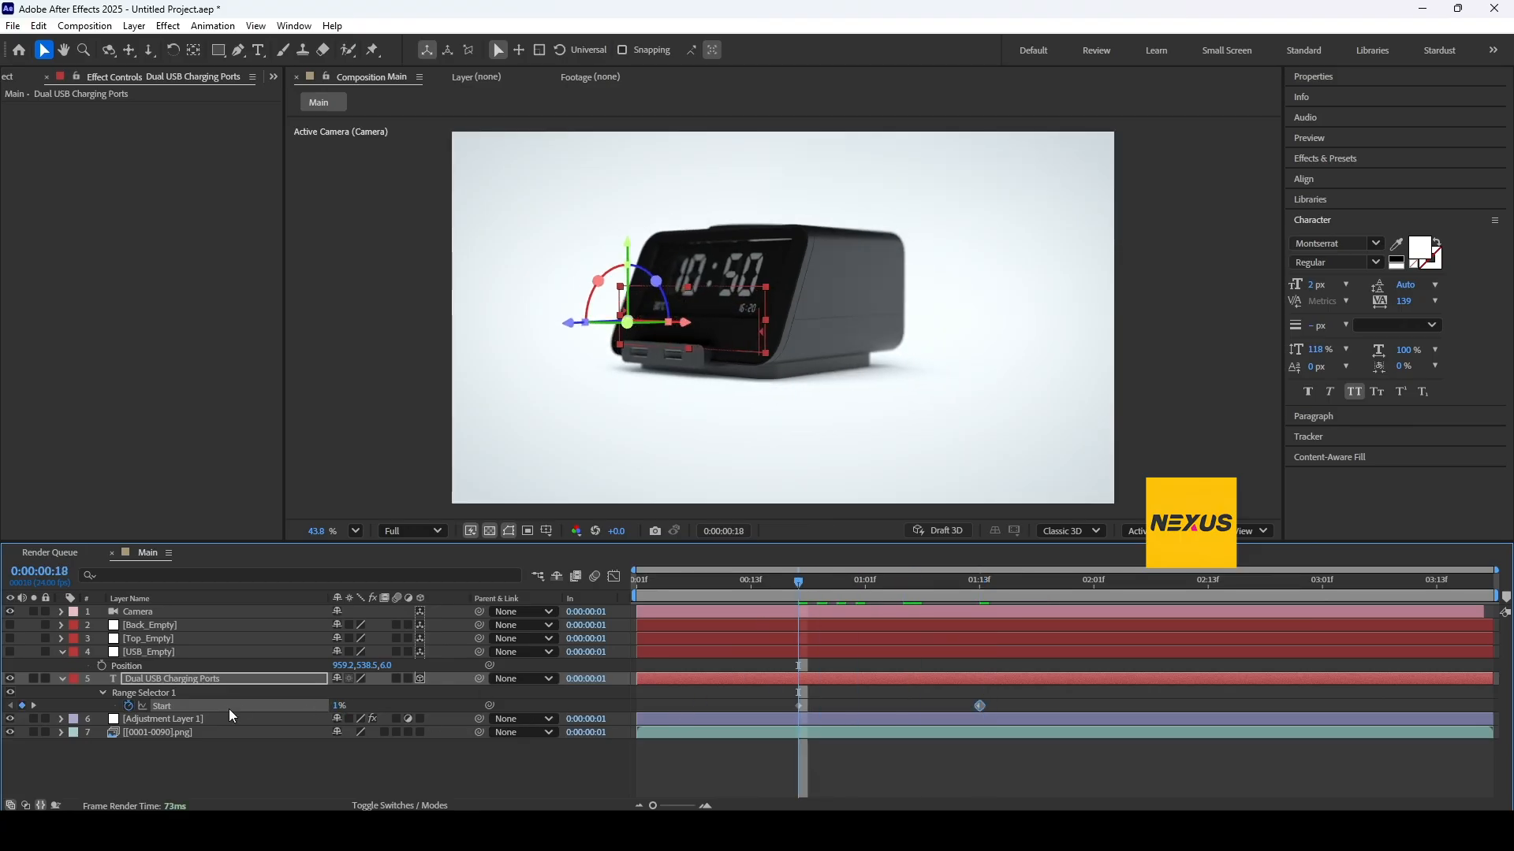
pyautogui.moveTo(335, 709); pyautogui.dragTo(178, 702)
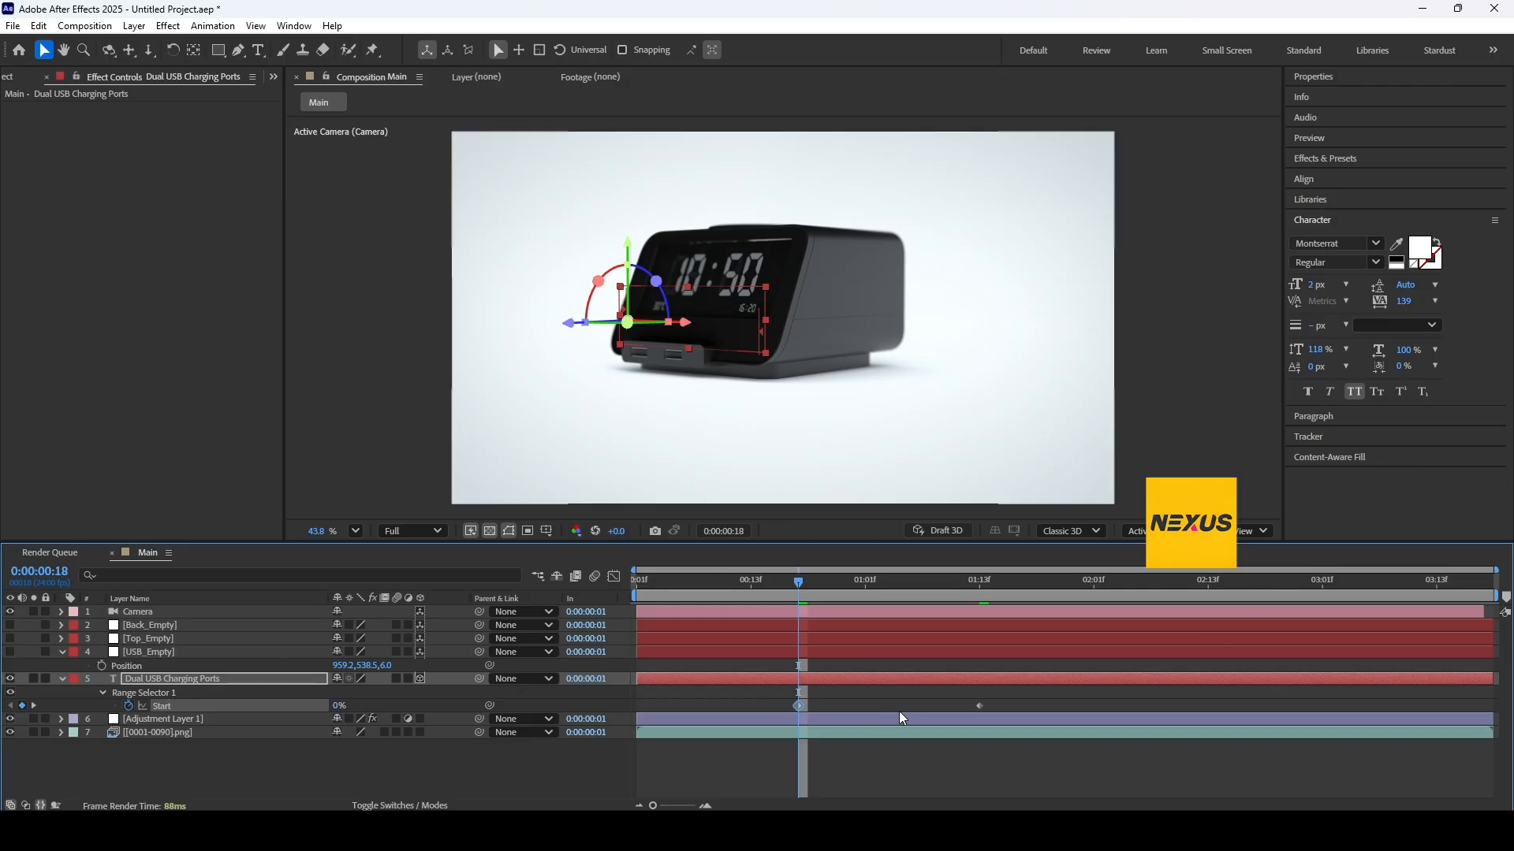
# Apply Easy Ease to both Start keyframes and reshape their speed curve for a fast early peak and long ease-out
pyautogui.moveTo(1028, 699); pyautogui.dragTo(674, 715)
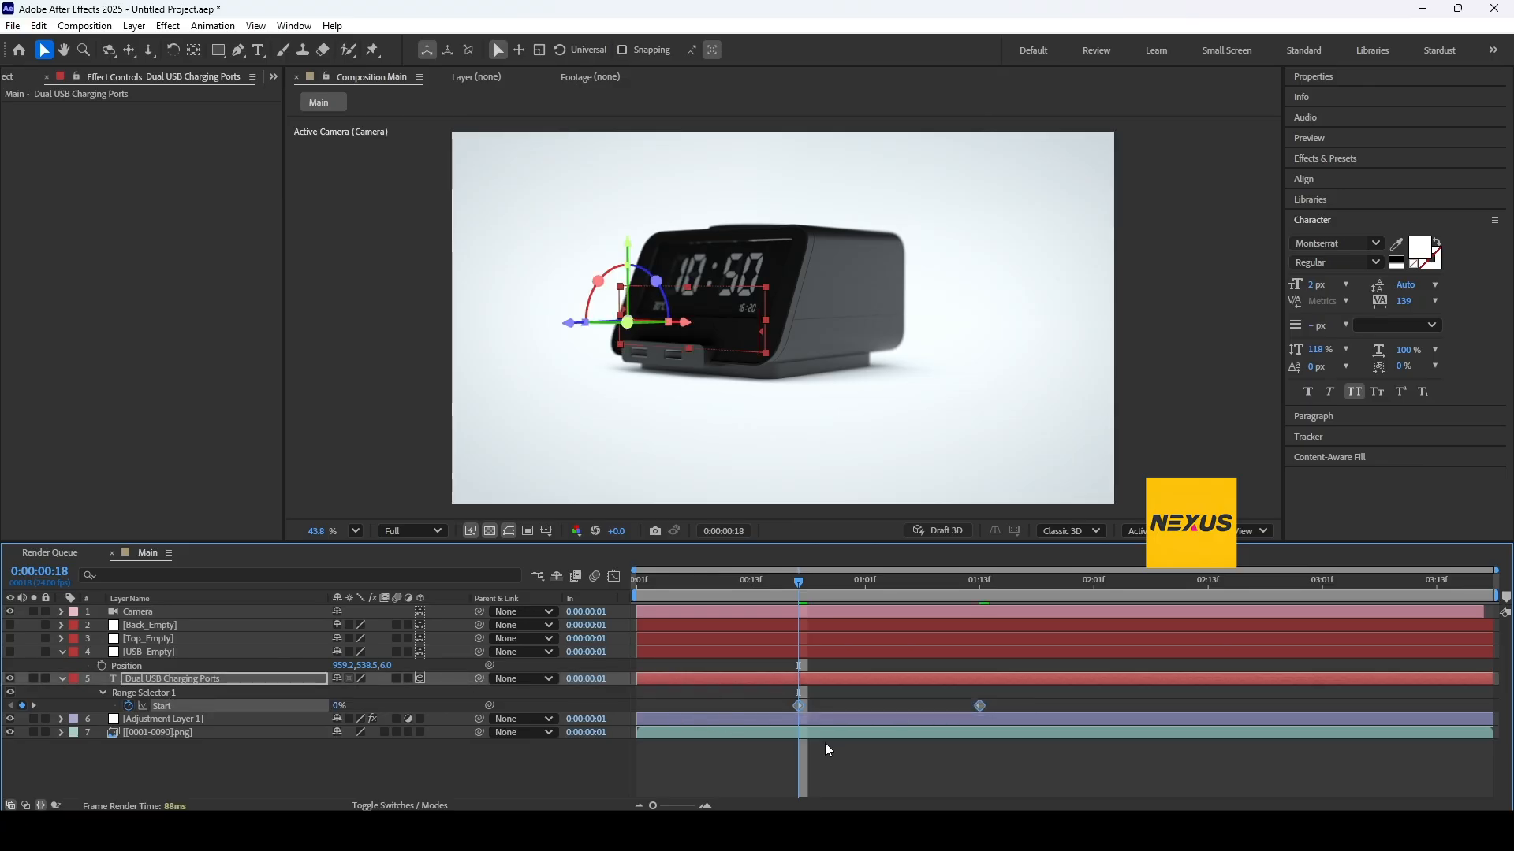
pyautogui.press('F9')
pyautogui.click(615, 578)
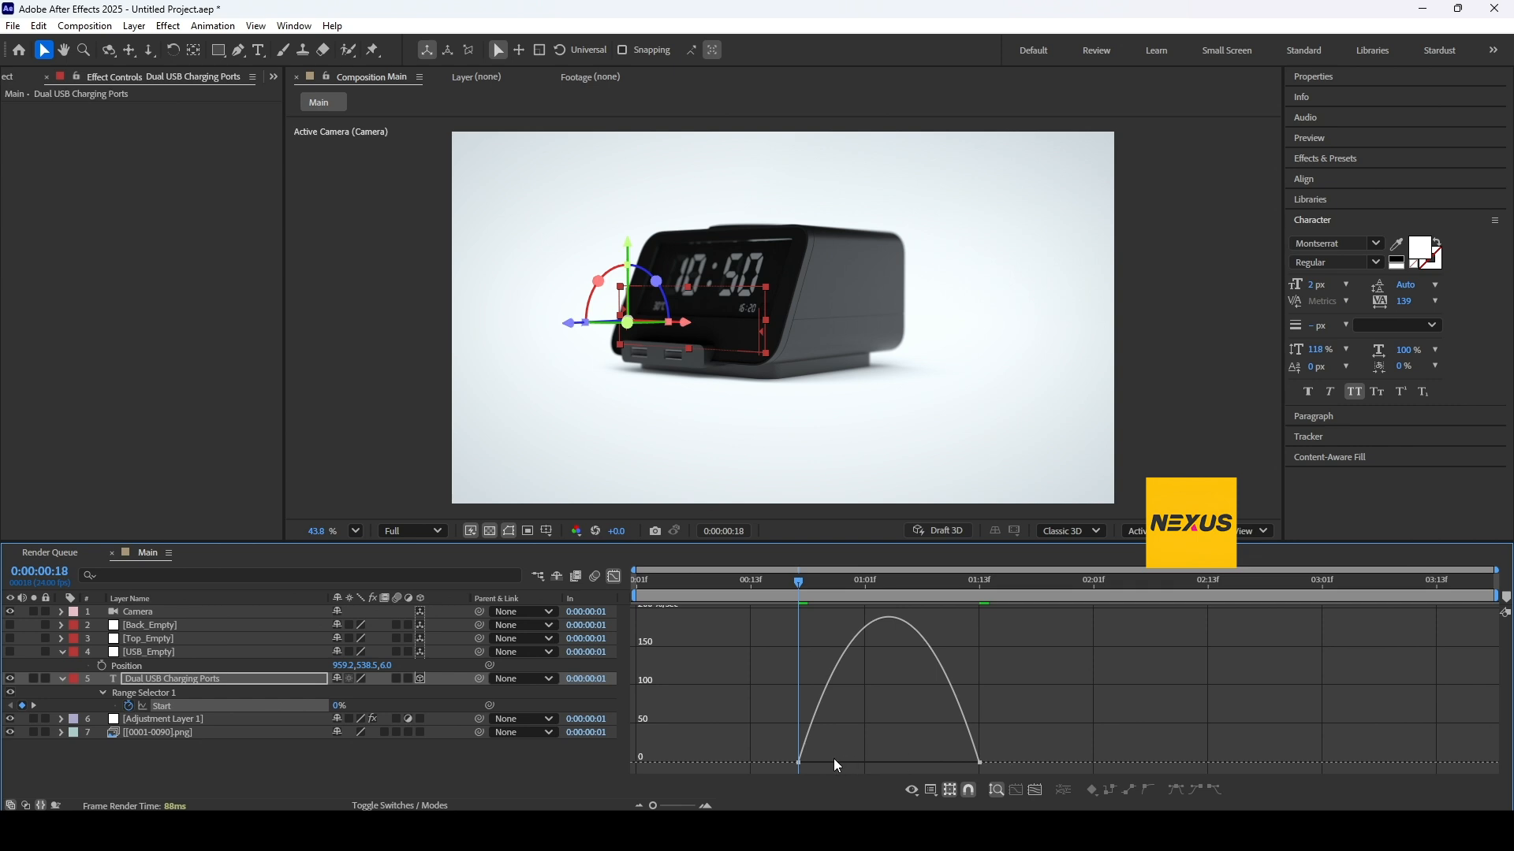
pyautogui.moveTo(957, 770); pyautogui.dragTo(889, 763)
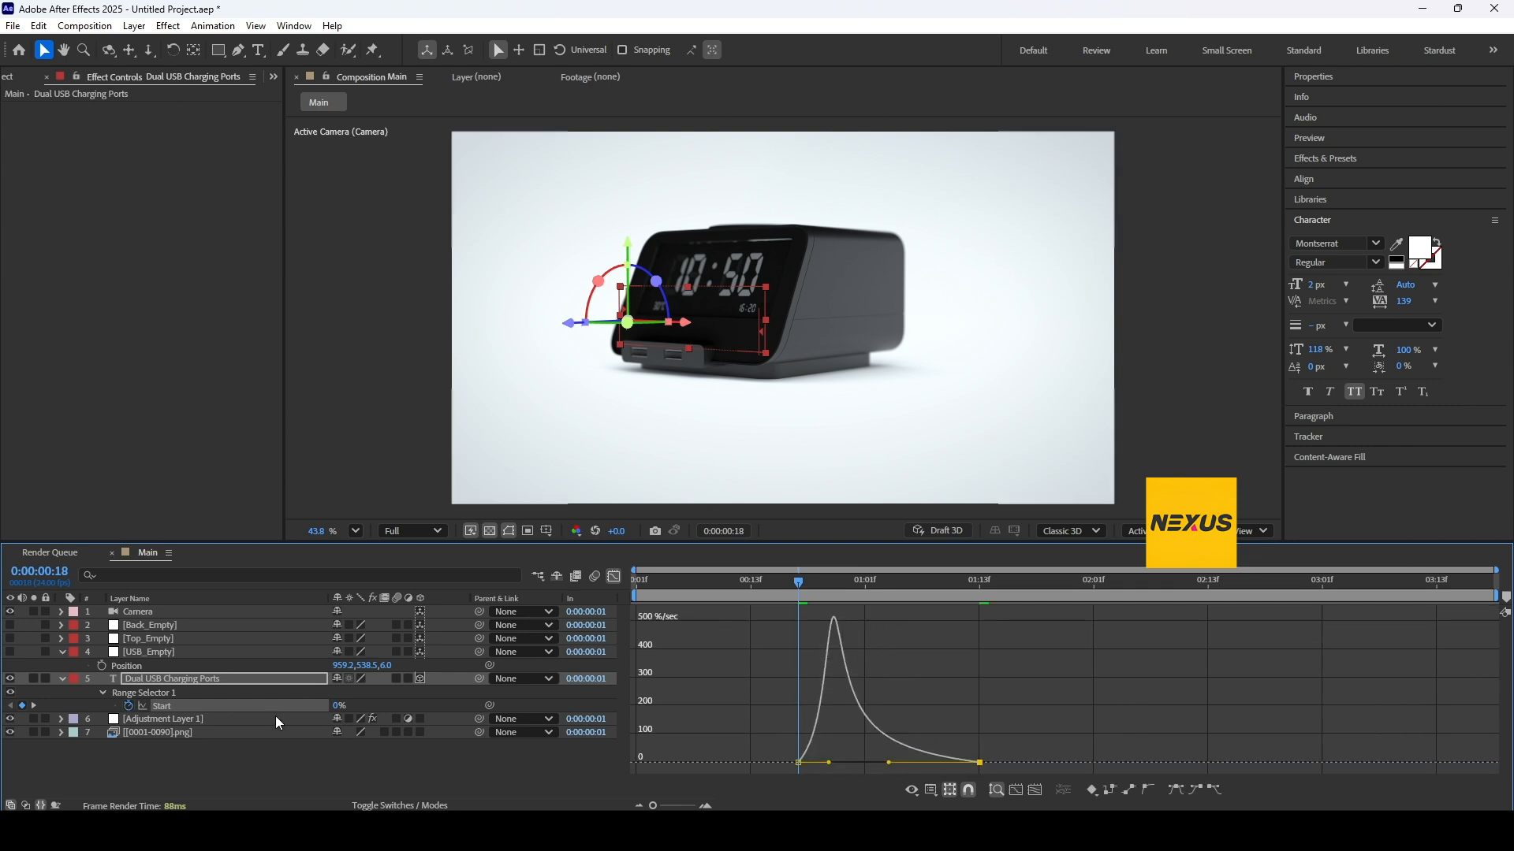
# Enable motion blur for the Dual USB Charging Ports layer and the composition, and play the reveal from the first frame
pyautogui.click(397, 678)
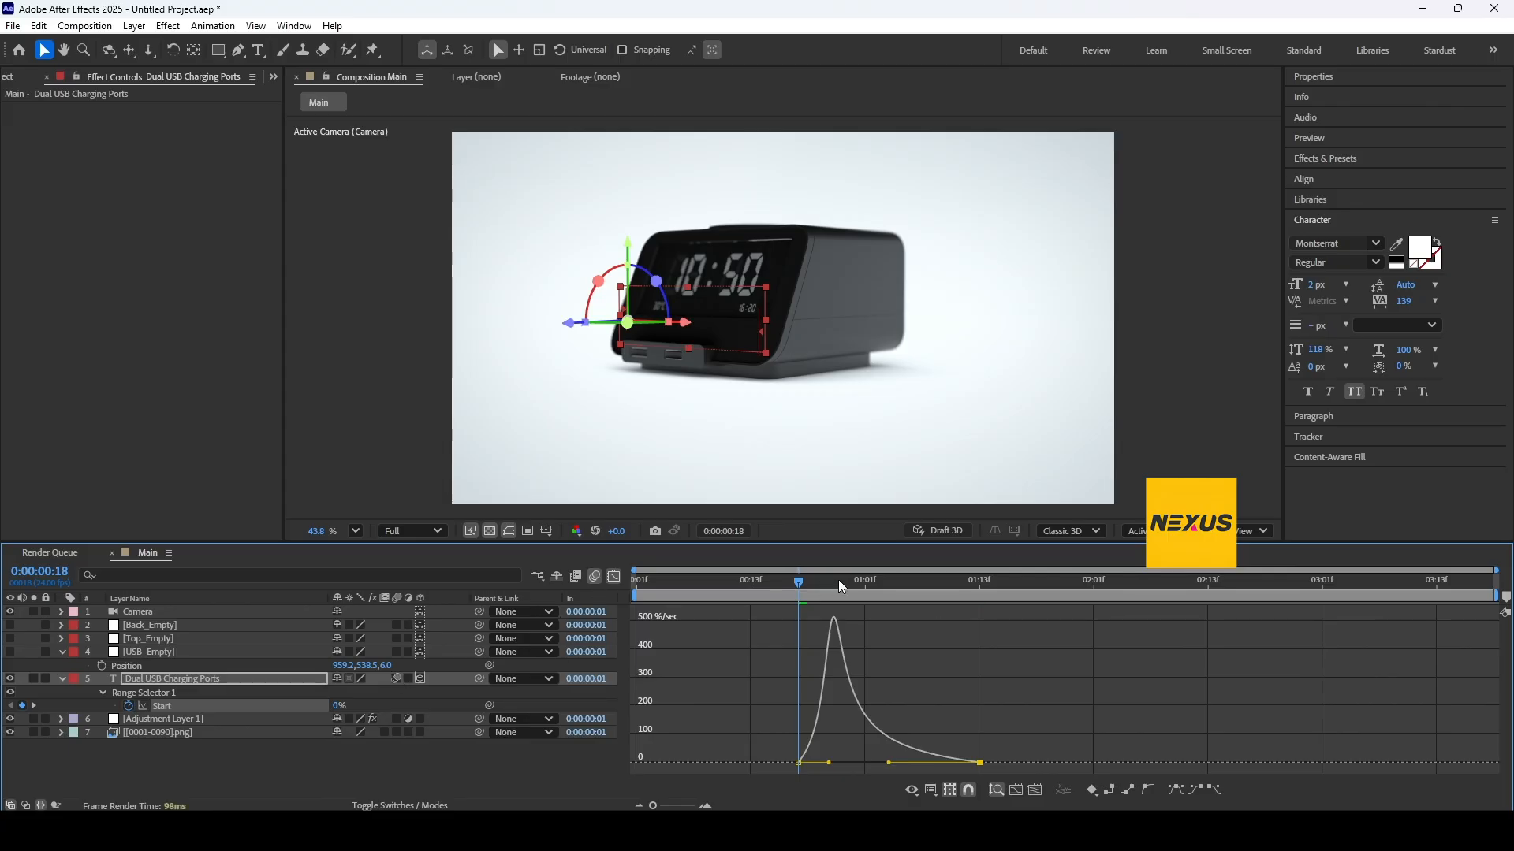
pyautogui.moveTo(798, 583); pyautogui.dragTo(637, 582)
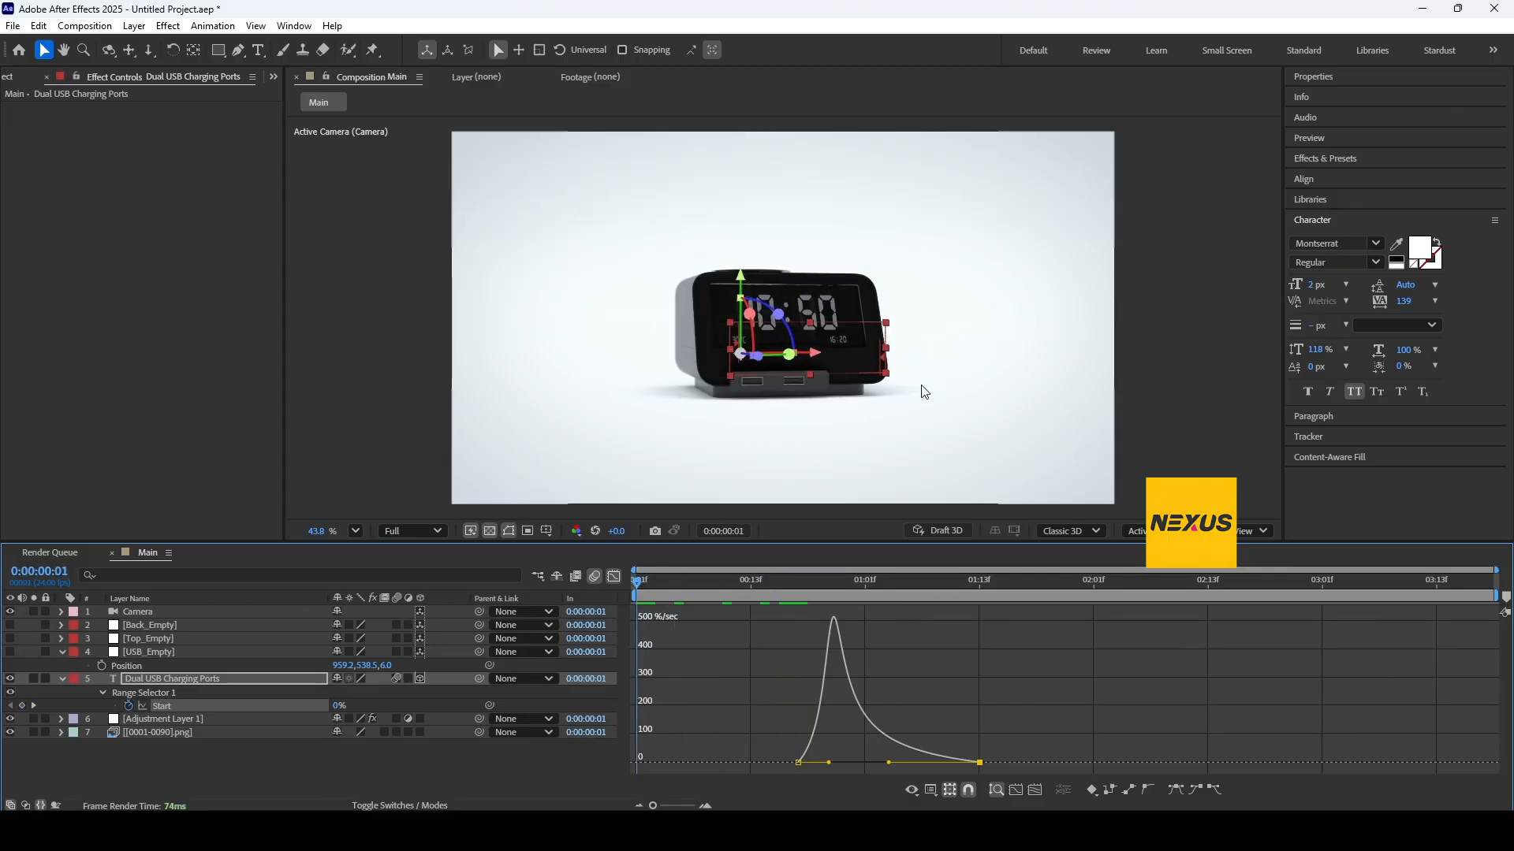
pyautogui.press('space')
pyautogui.press('space')
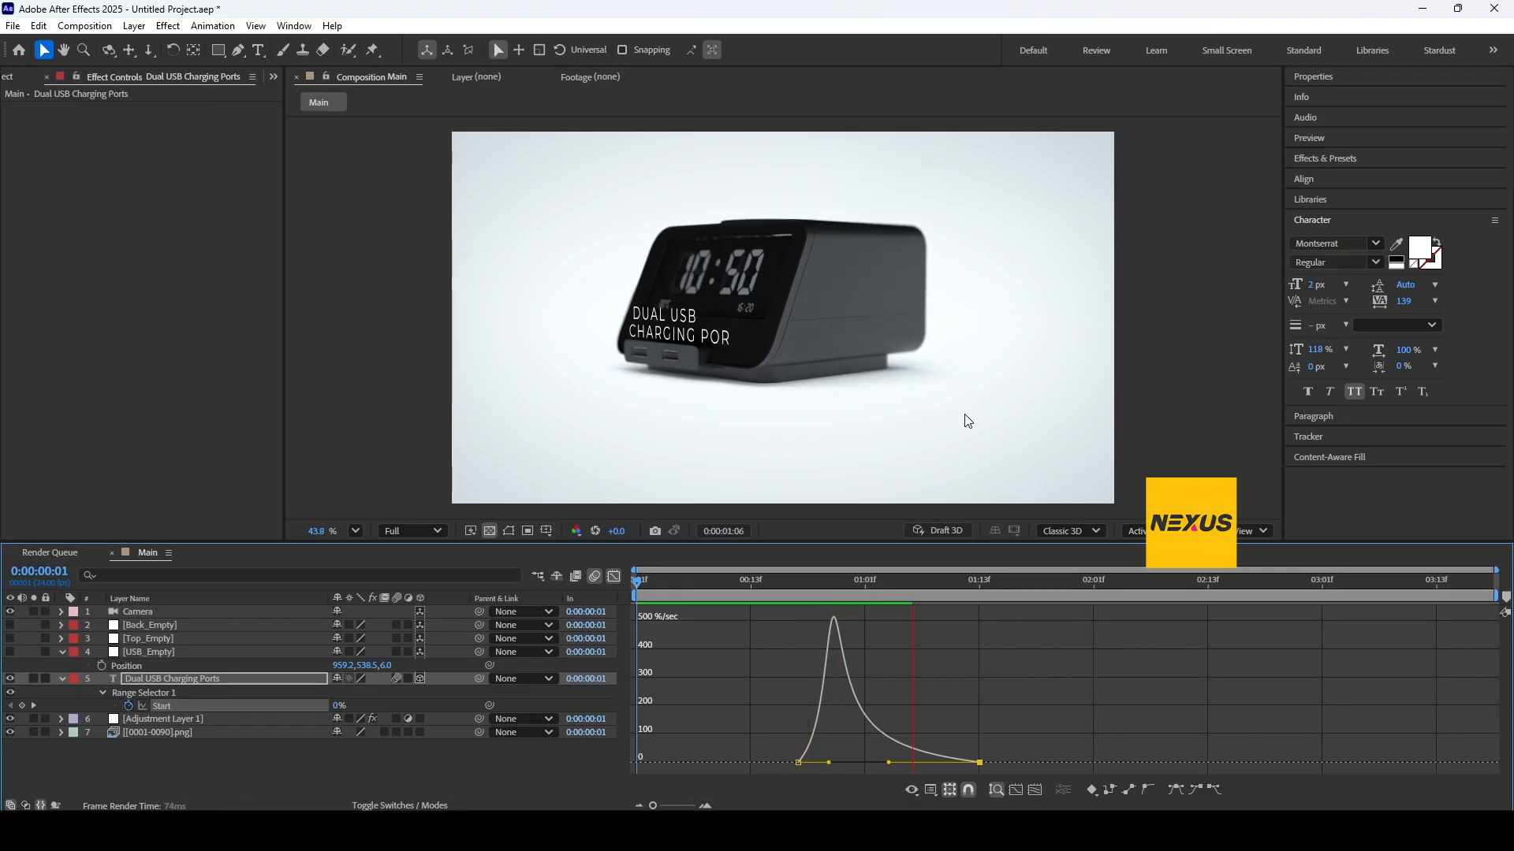
pyautogui.press('space')
# Set the Dual USB Charging Ports layer's Y Rotation to 157° with the playhead at 0:00:01:20, and close the graph editor
pyautogui.moveTo(950, 579); pyautogui.dragTo(1043, 604)
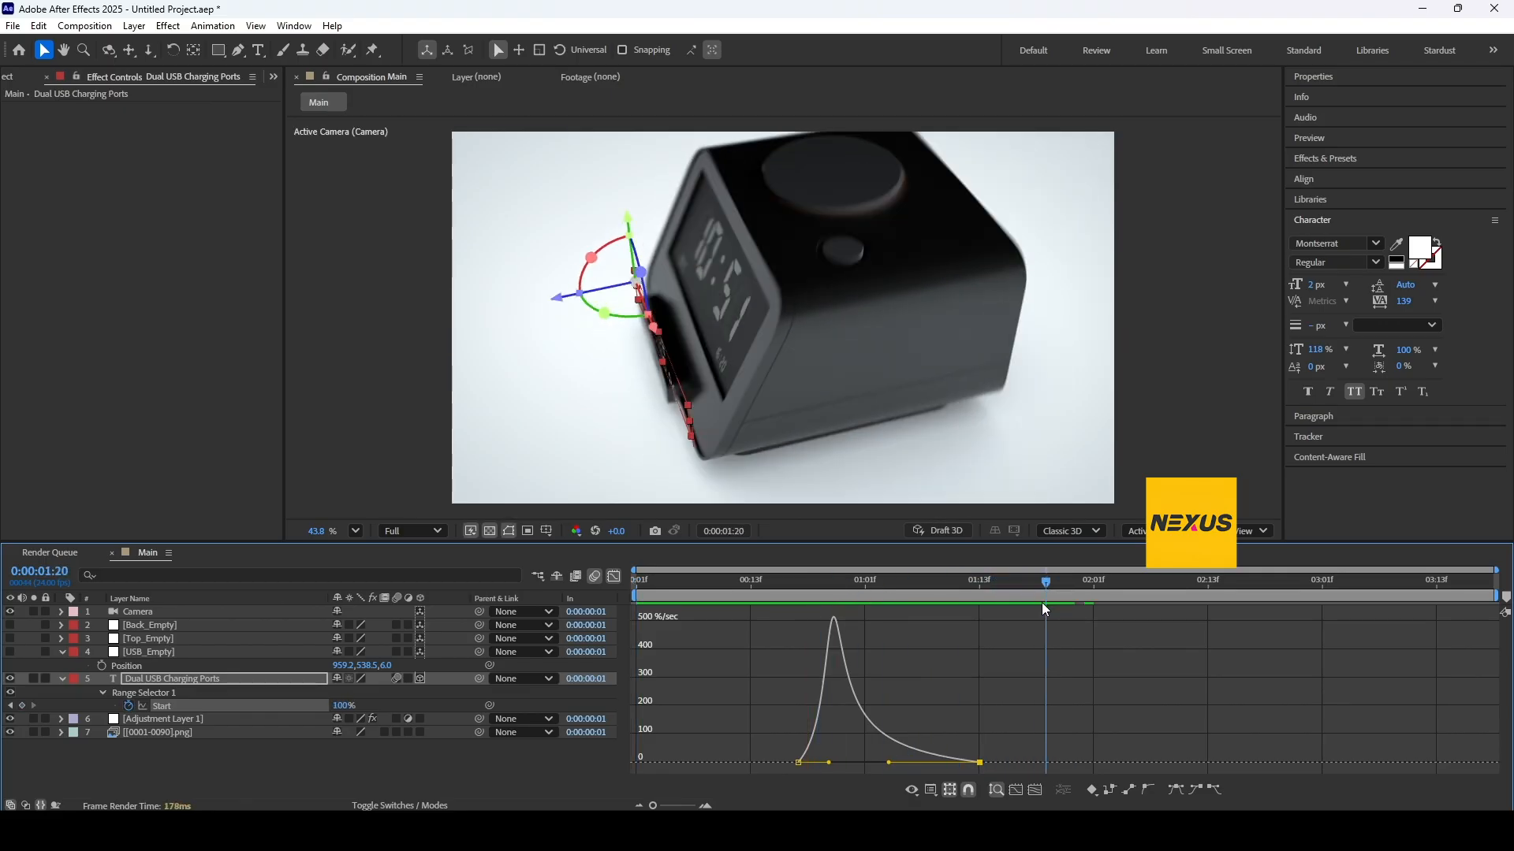
pyautogui.click(191, 679)
pyautogui.press('r')
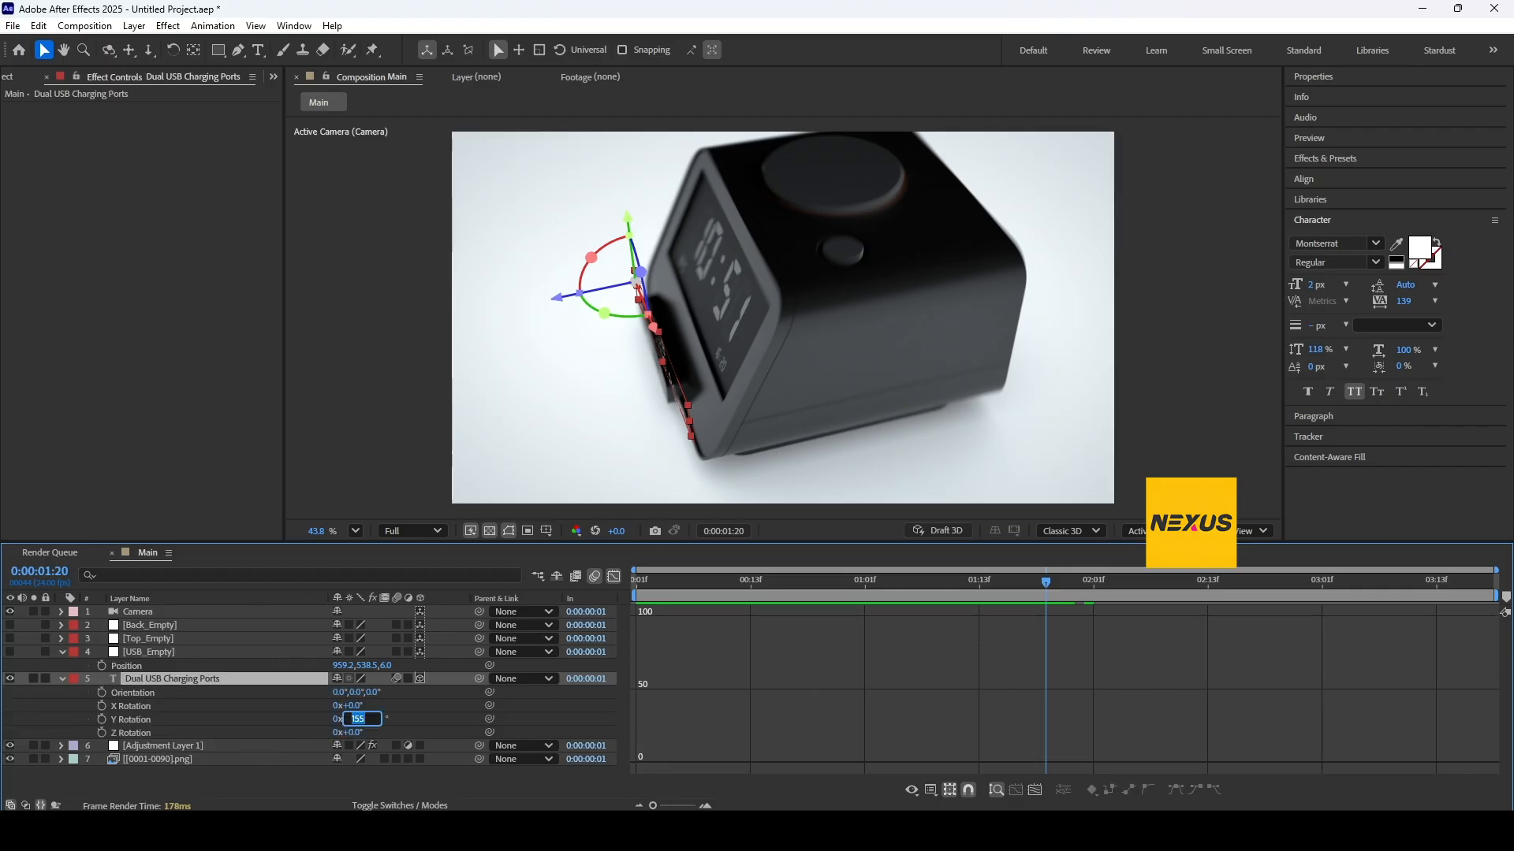
pyautogui.press('Up')
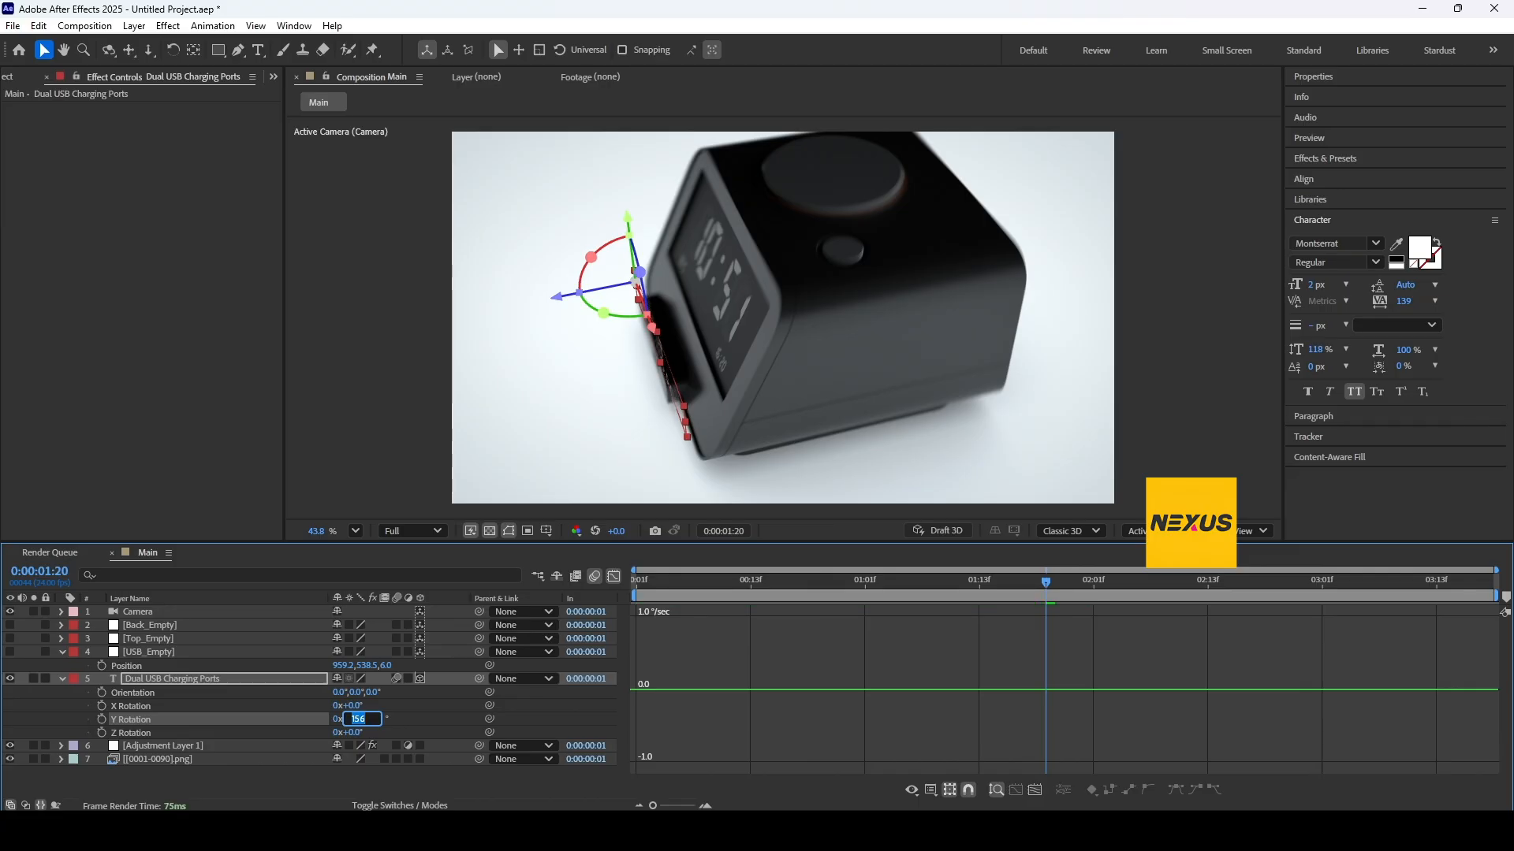
pyautogui.press('Up')
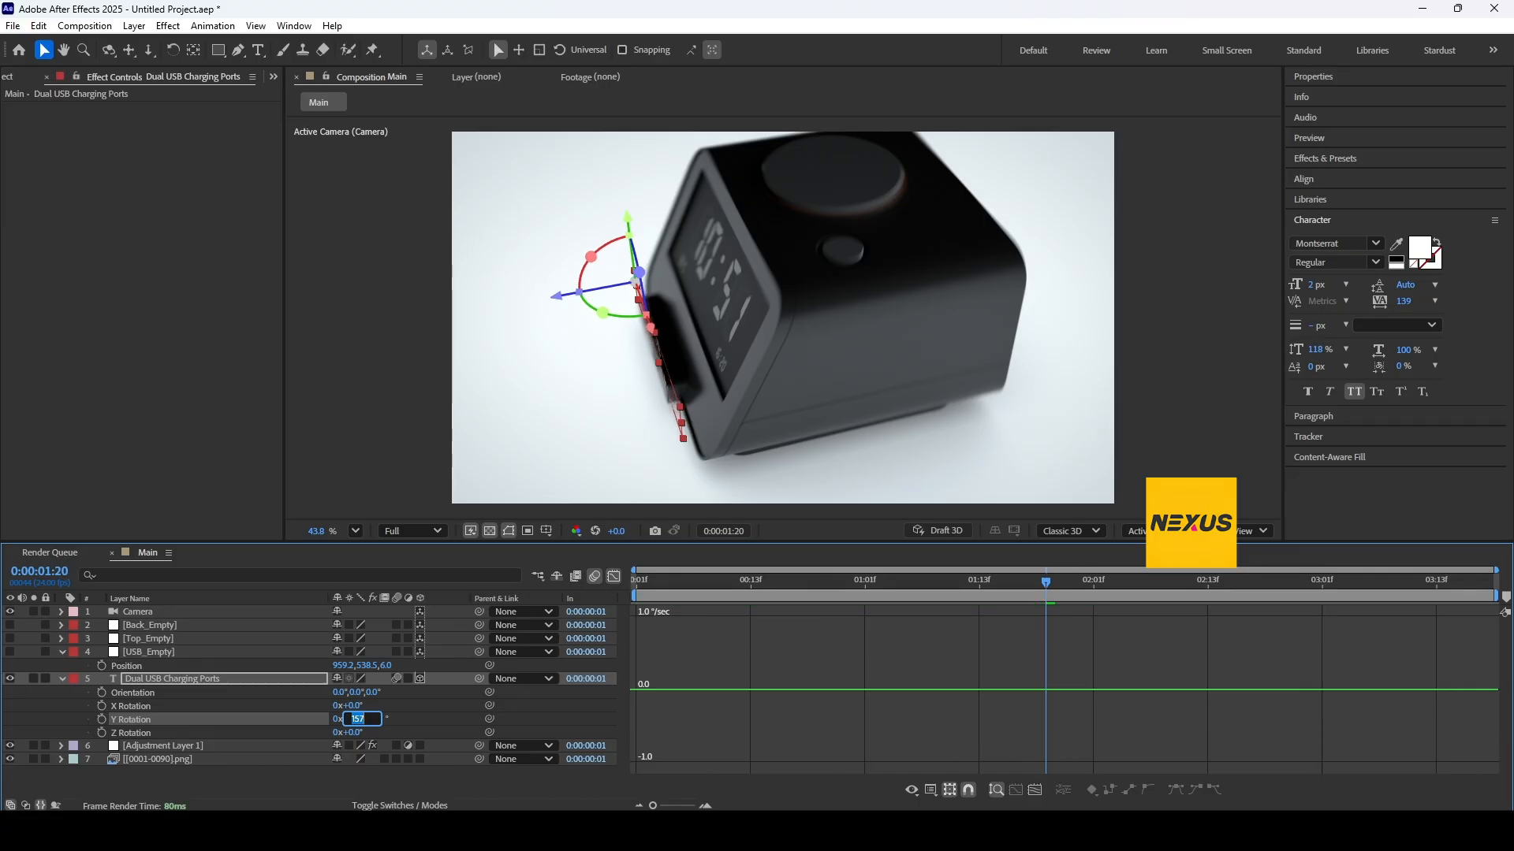
pyautogui.click(616, 579)
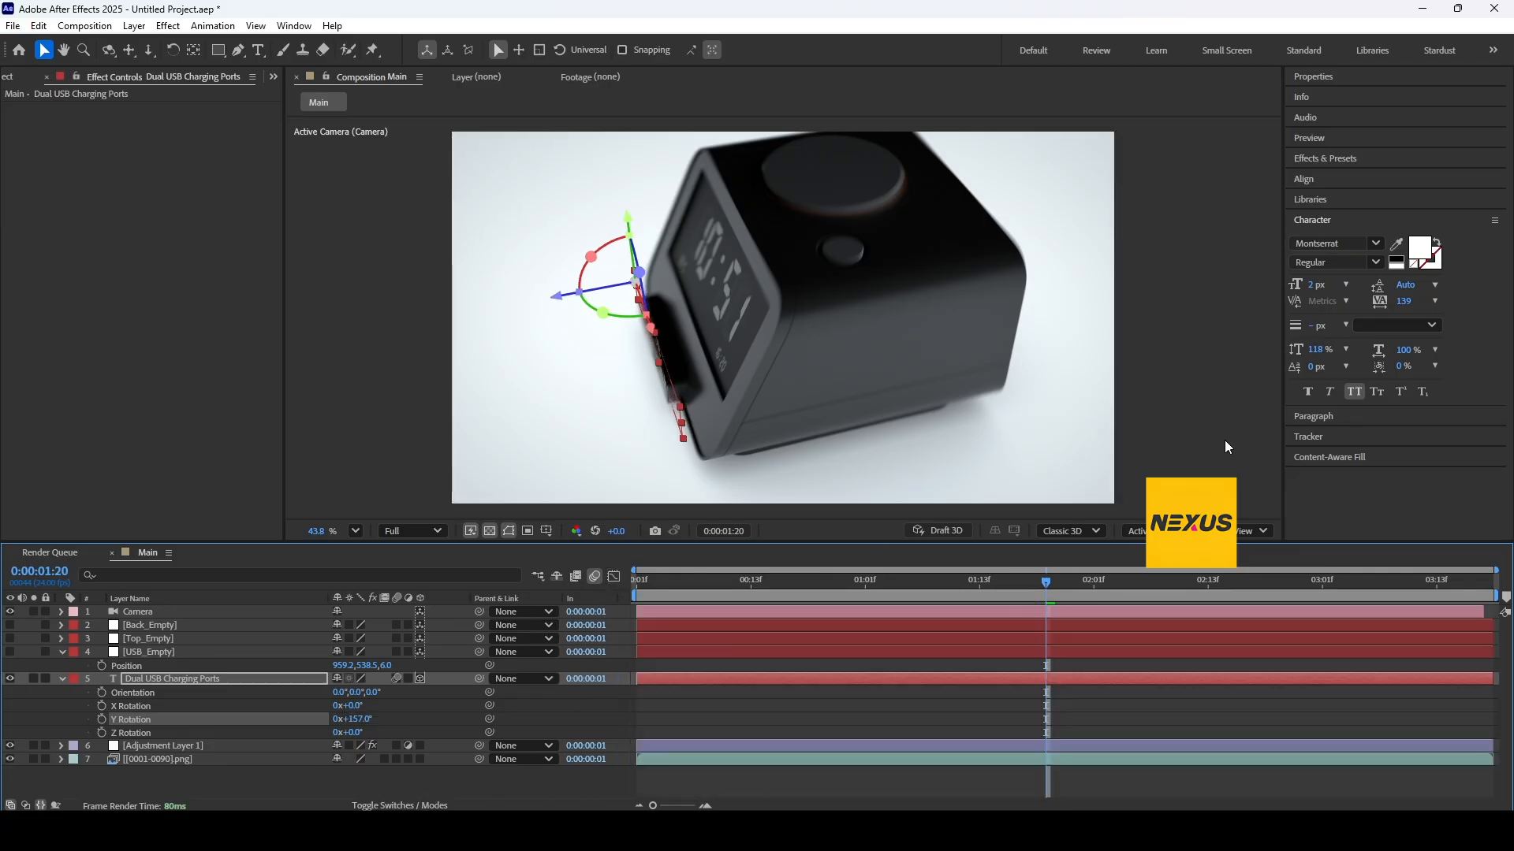
# Fade out the Dual USB Charging Ports text with Opacity keyframes of 100% at 0:00:01:20 and 0% at 0:00:02:03
pyautogui.click(1095, 683)
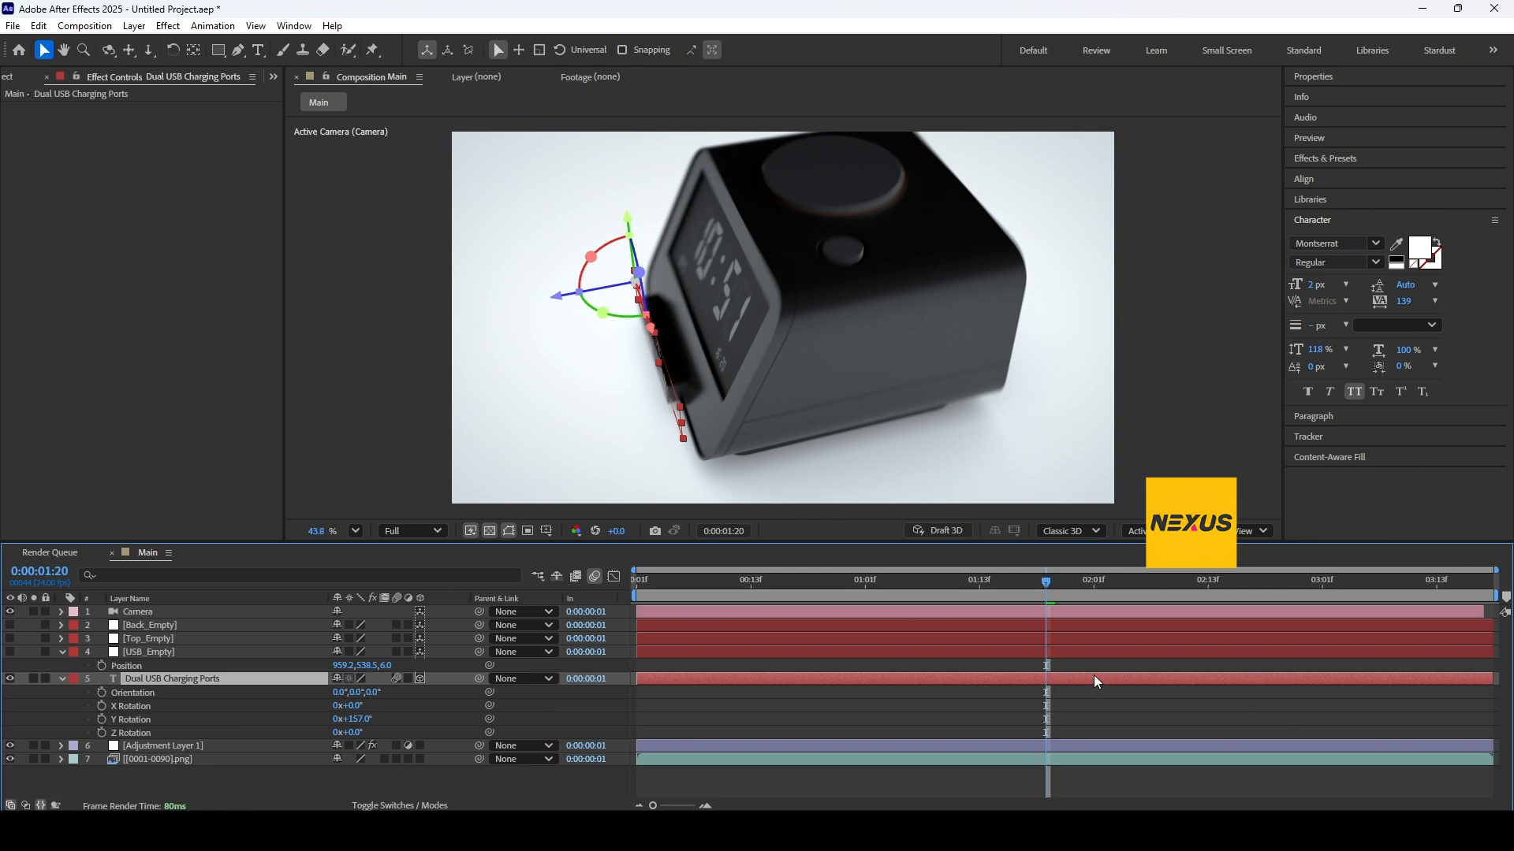
pyautogui.press('t')
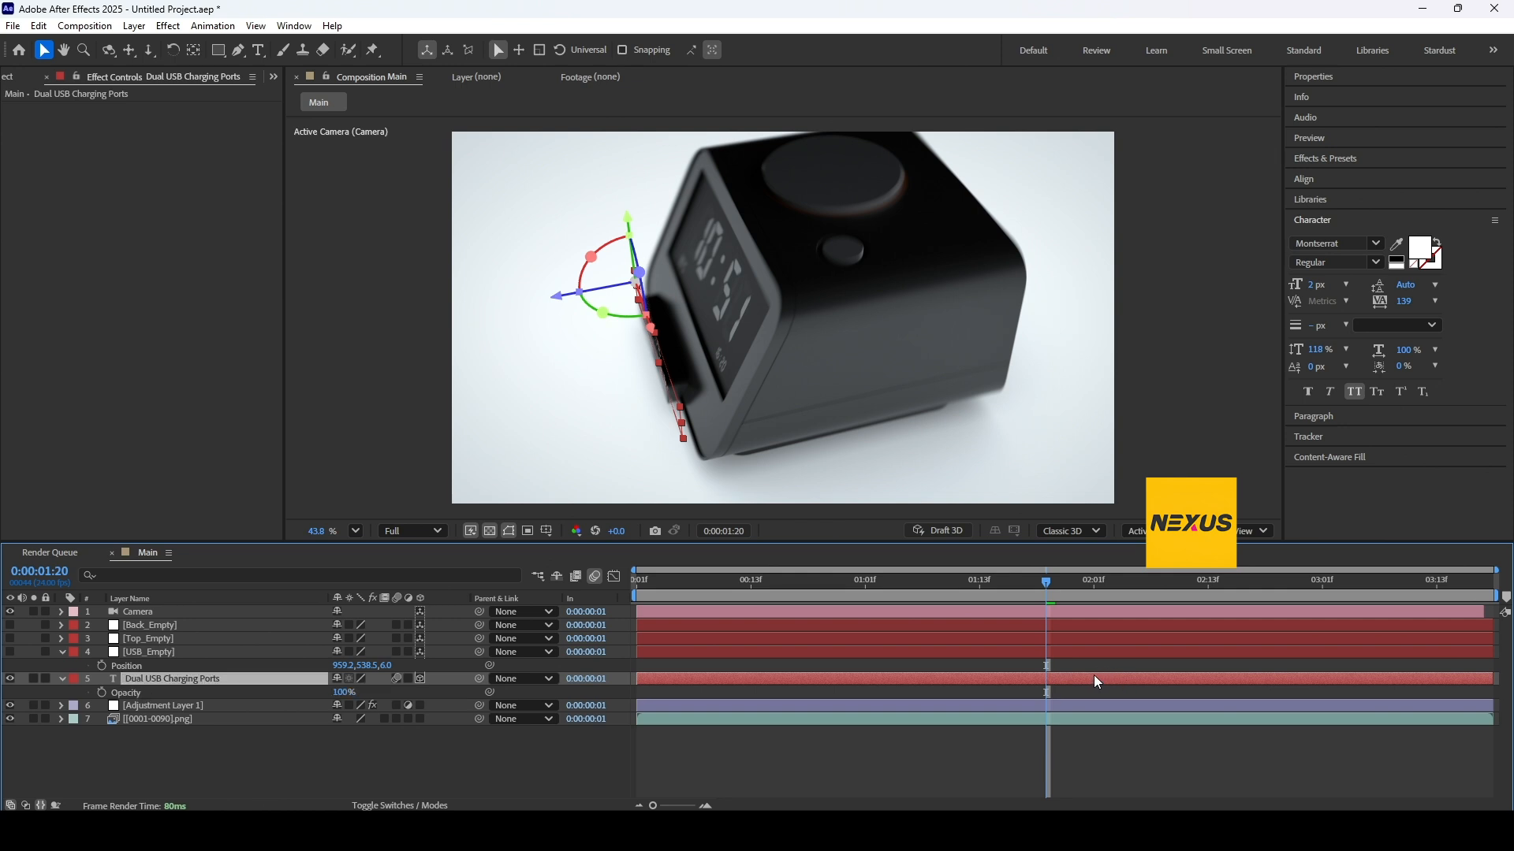
pyautogui.click(101, 693)
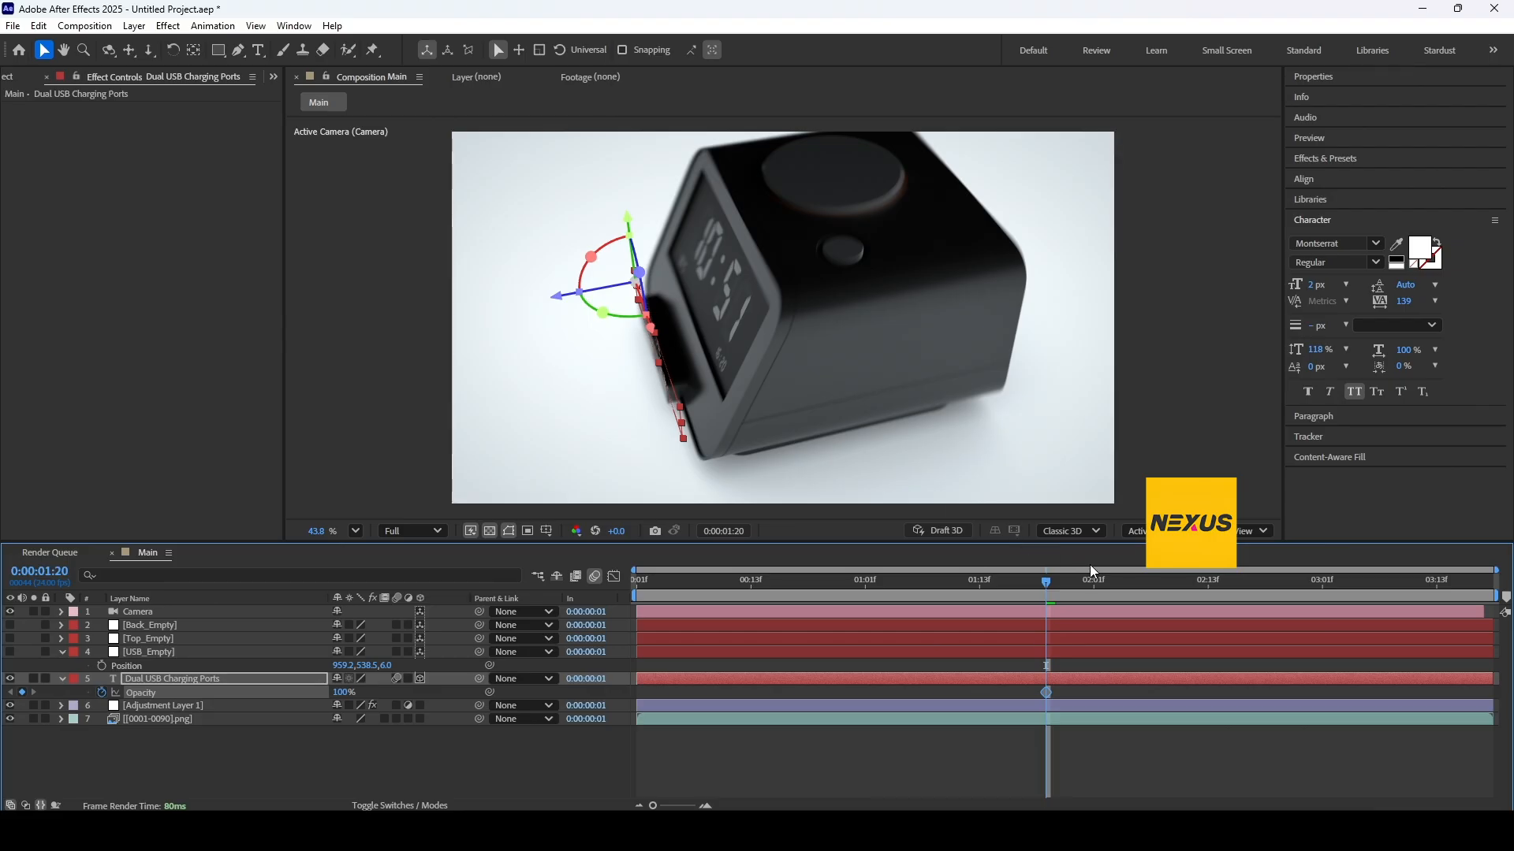
pyautogui.moveTo(1053, 576); pyautogui.dragTo(1118, 582)
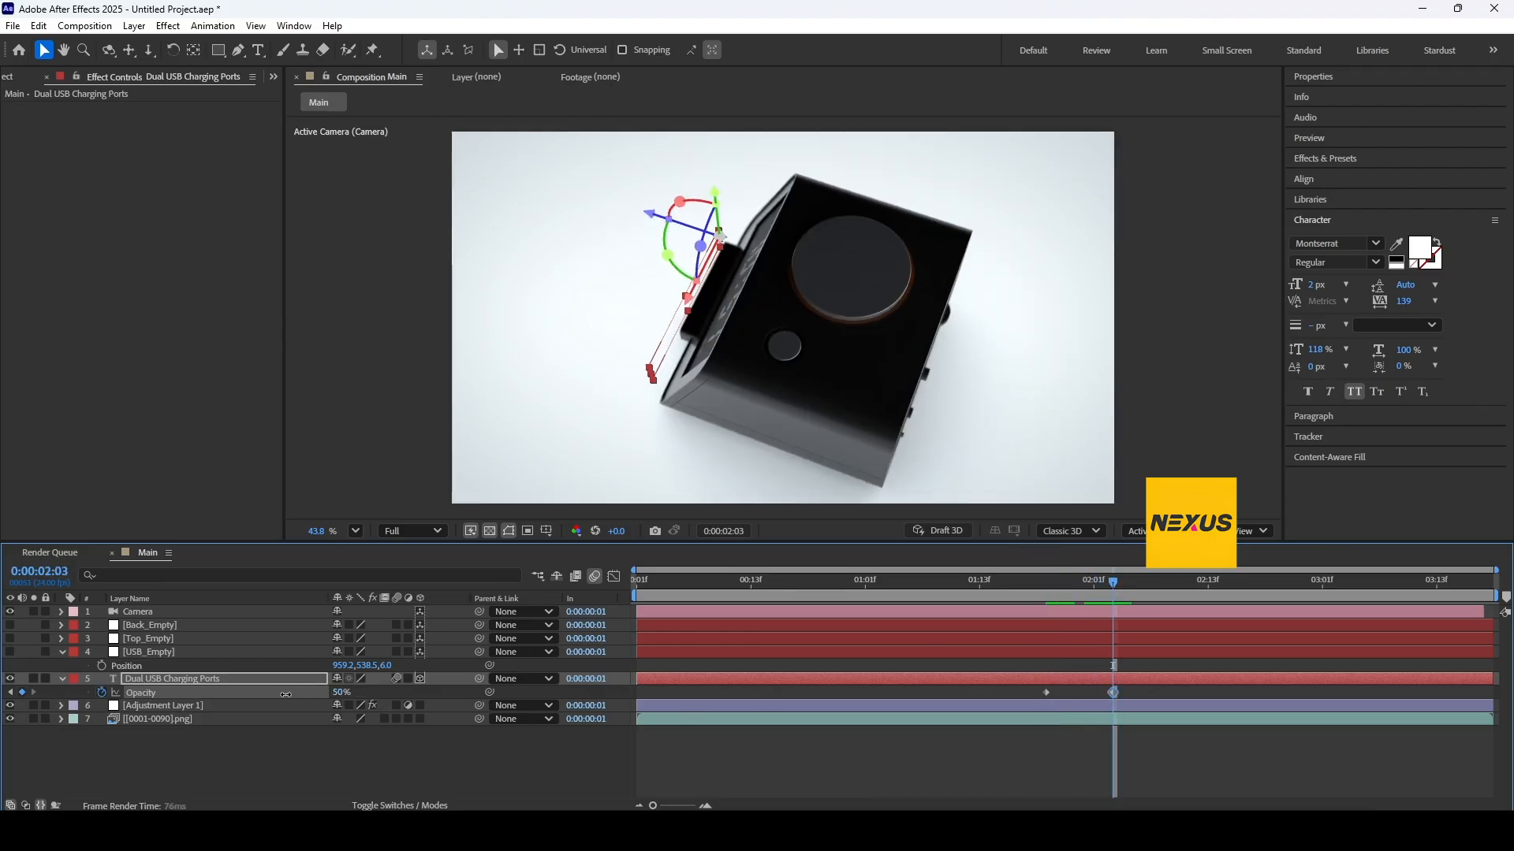
# Play the composition from the first frame to check the text's reveal and fade-out
pyautogui.moveTo(1086, 582); pyautogui.dragTo(519, 594)
pyautogui.click(1182, 388)
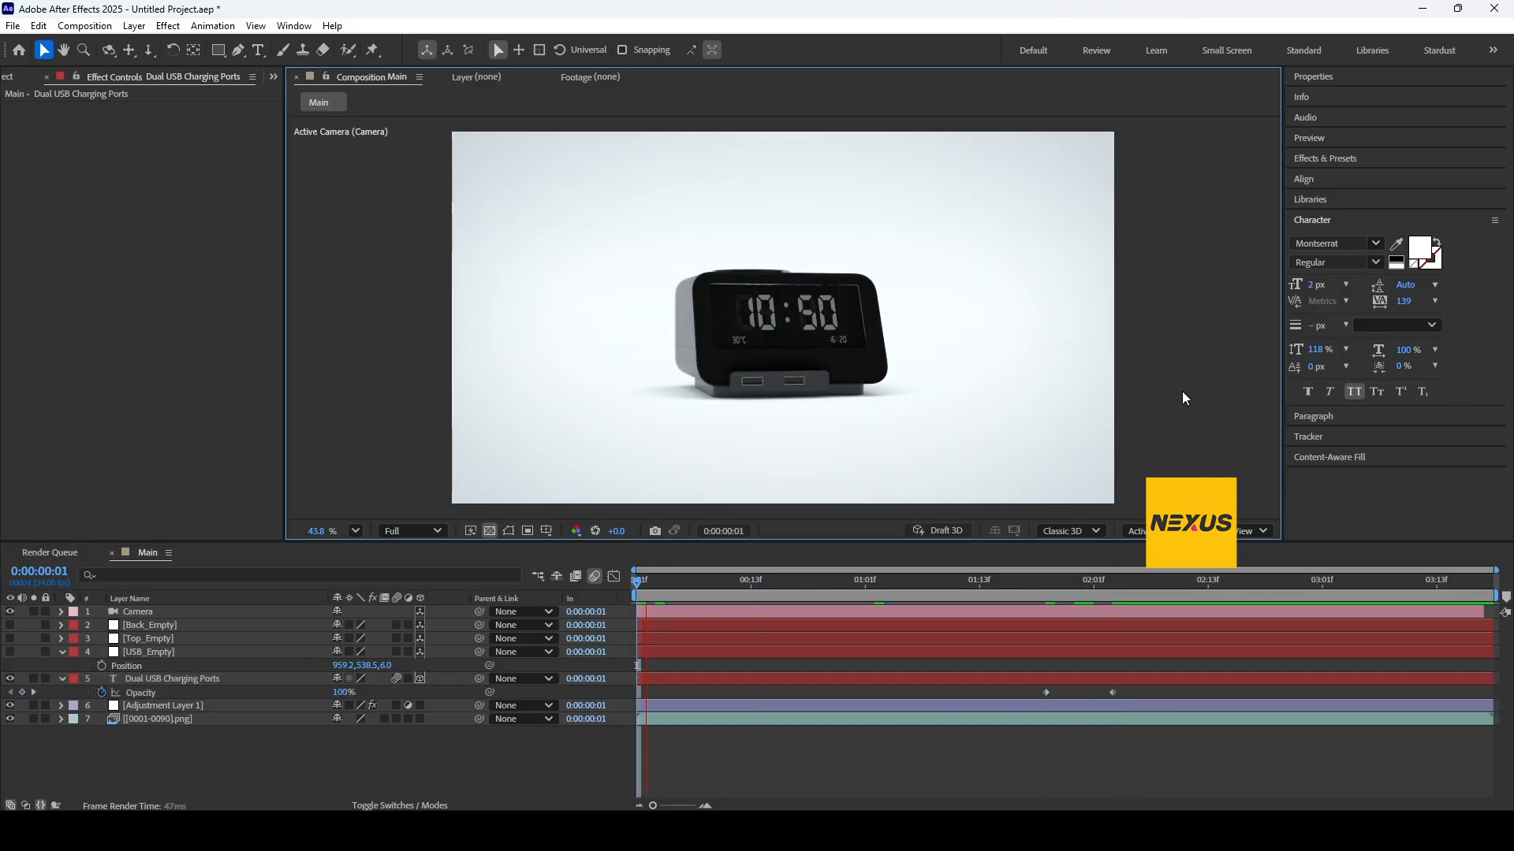
pyautogui.press('space')
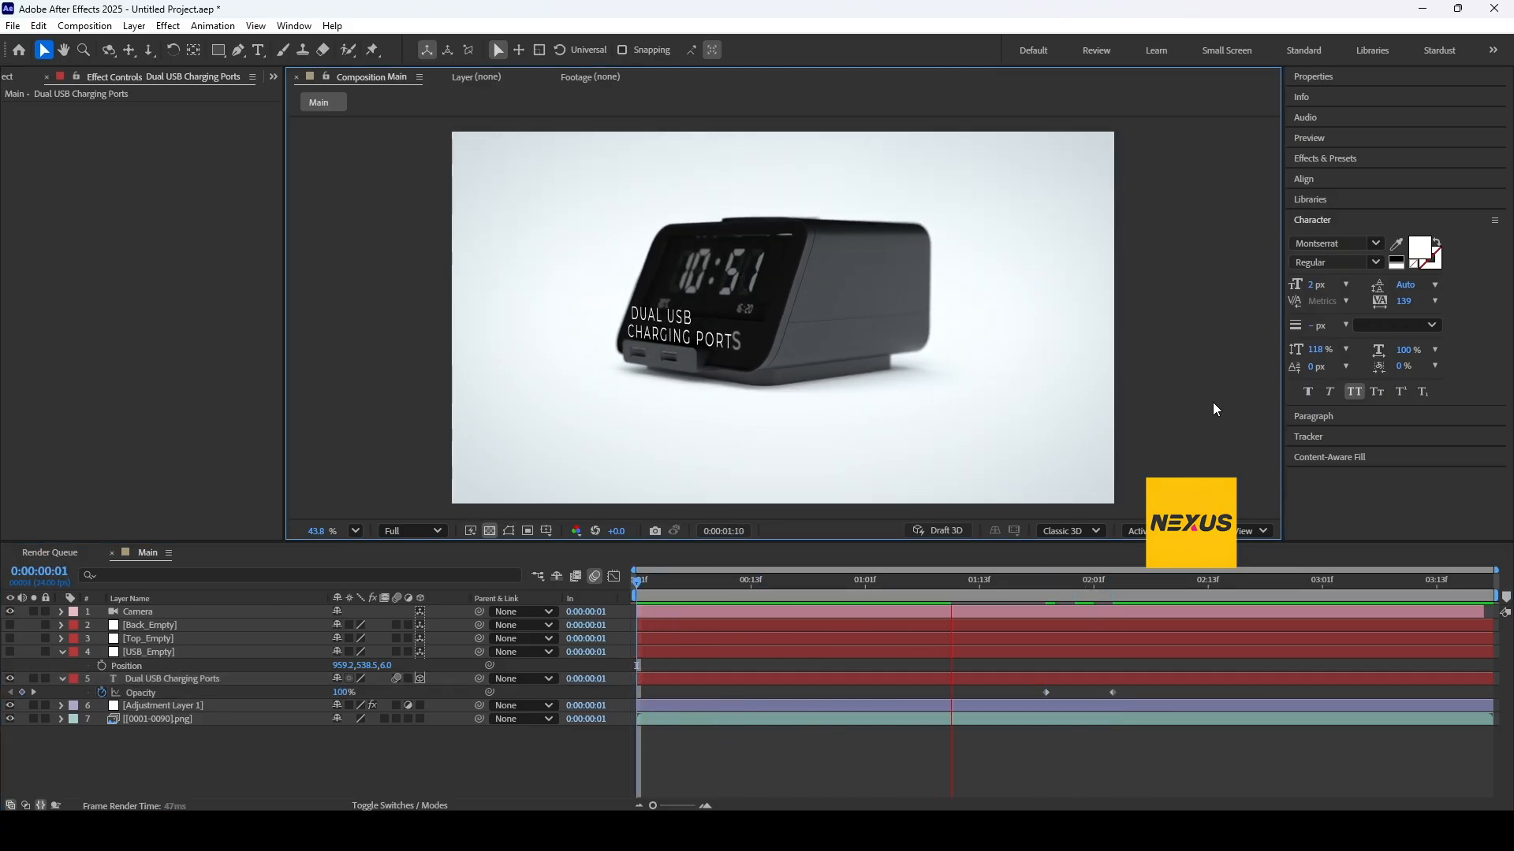
pyautogui.press('space')
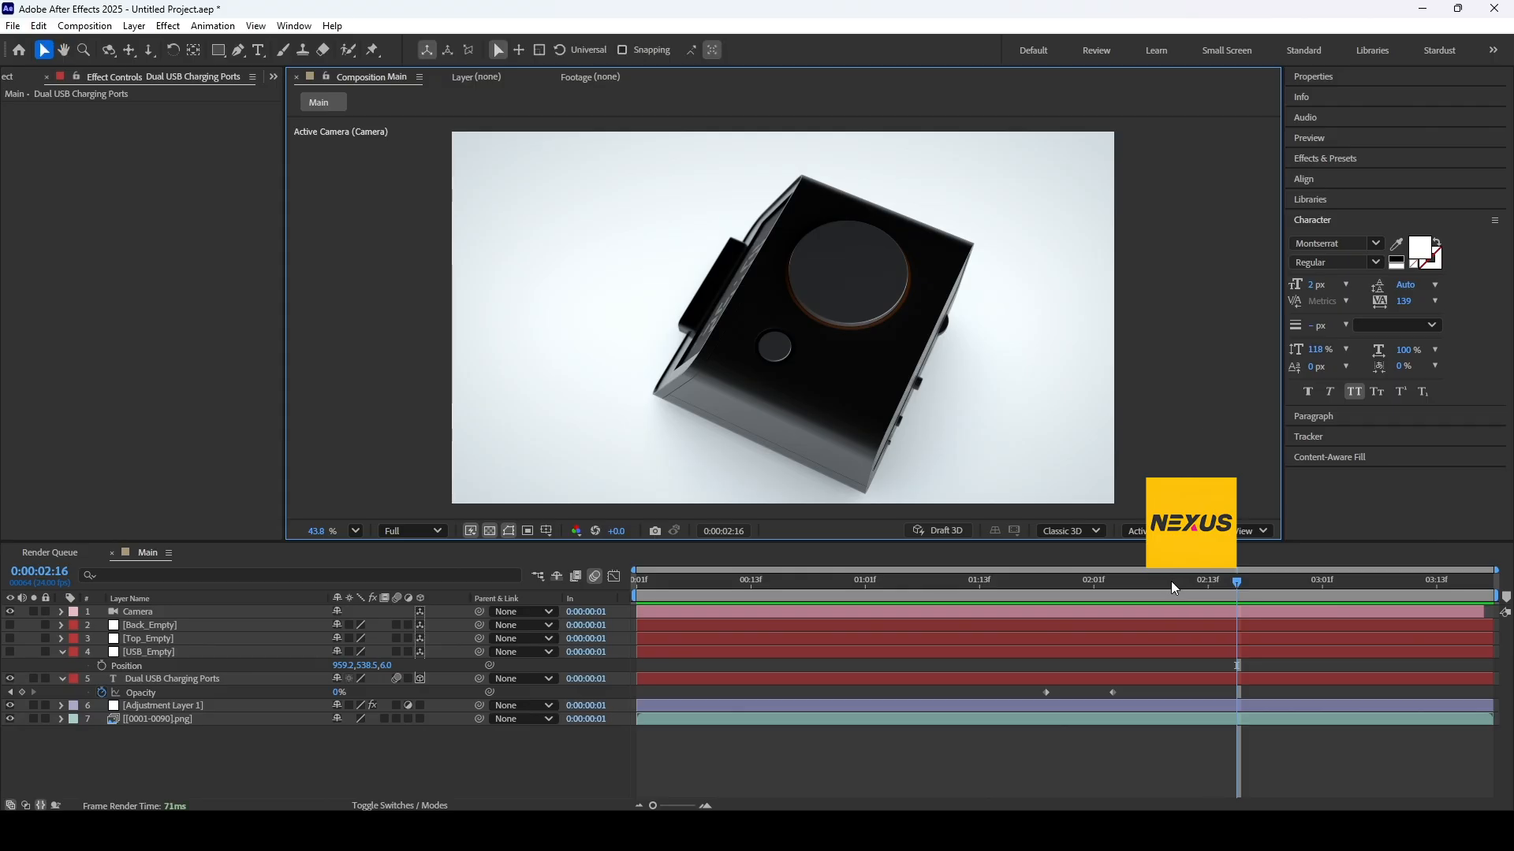
pyautogui.moveTo(1174, 588)
pyautogui.mouseDown()
pyautogui.moveTo(971, 607)
pyautogui.moveTo(1139, 616)
pyautogui.moveTo(988, 636)
pyautogui.mouseUp()
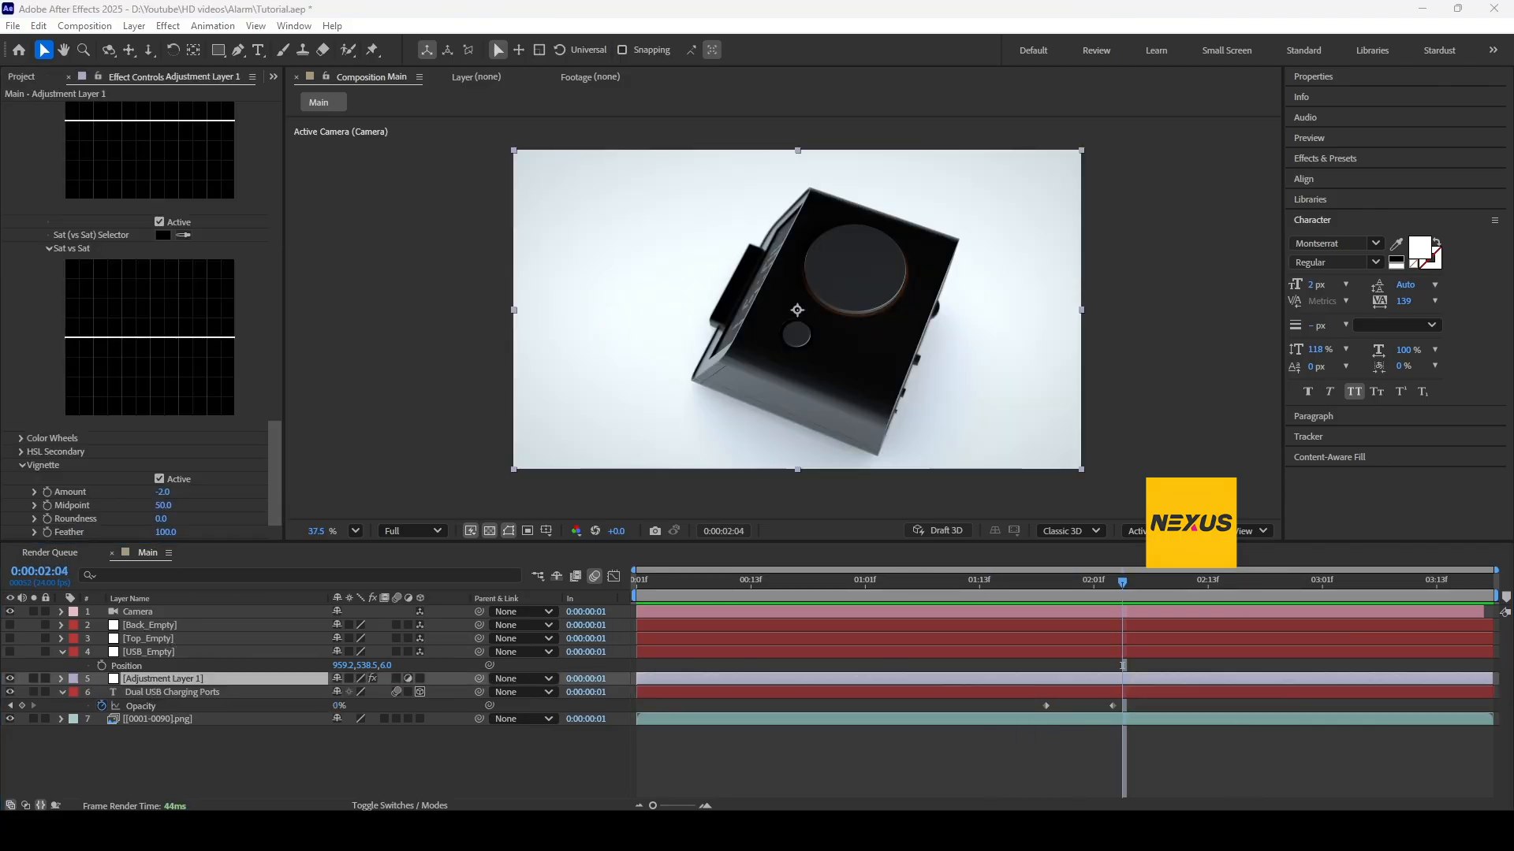
# Set the Vignette Amount on Adjustment Layer 1 to -3 and save the project
pyautogui.click(196, 470)
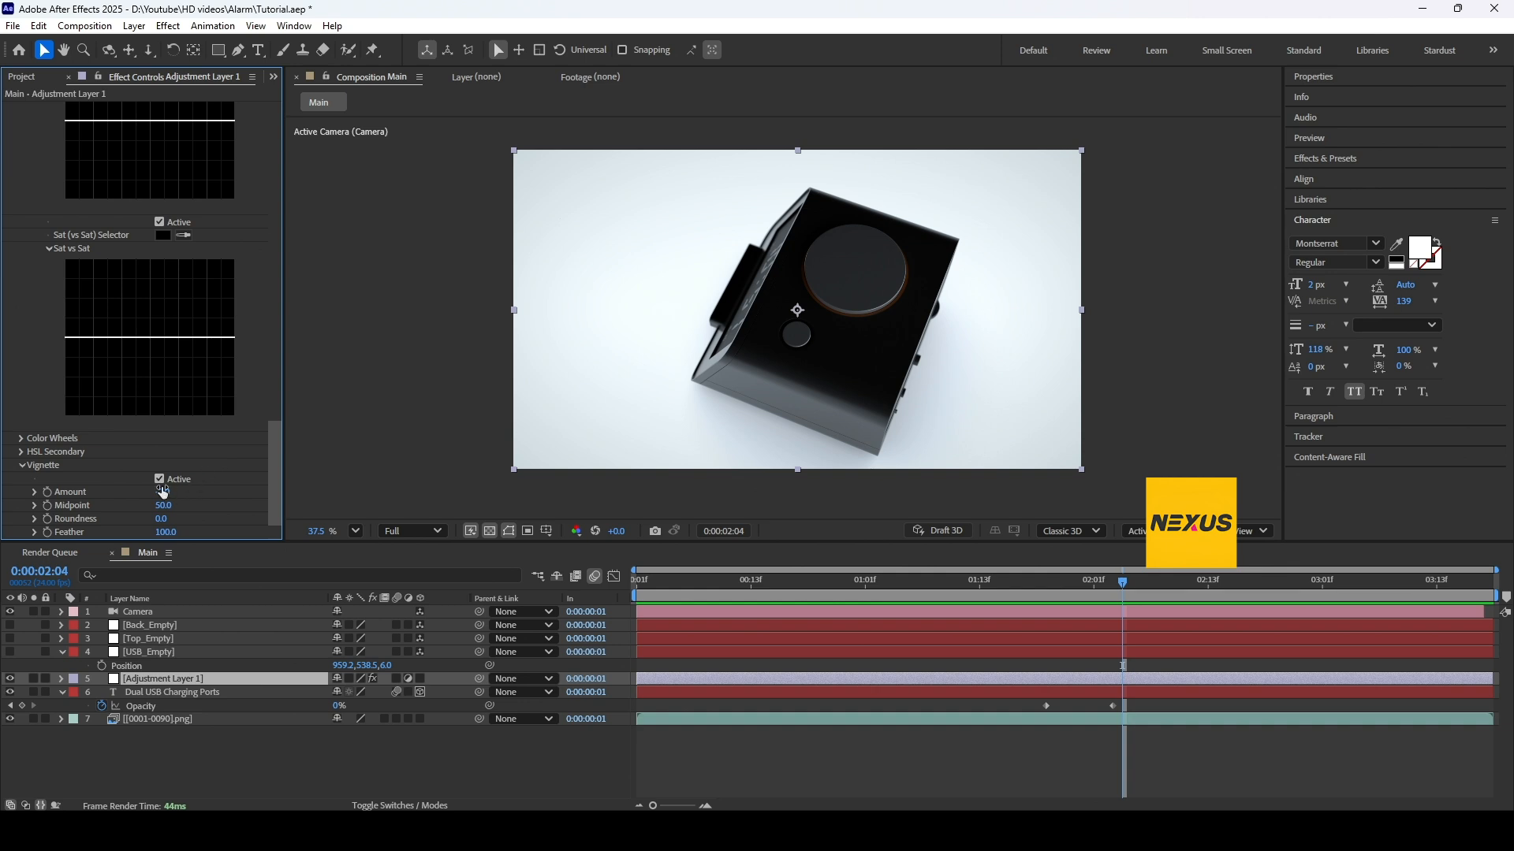
pyautogui.press('BackSpace')
pyautogui.write('3')
pyautogui.press('Return')
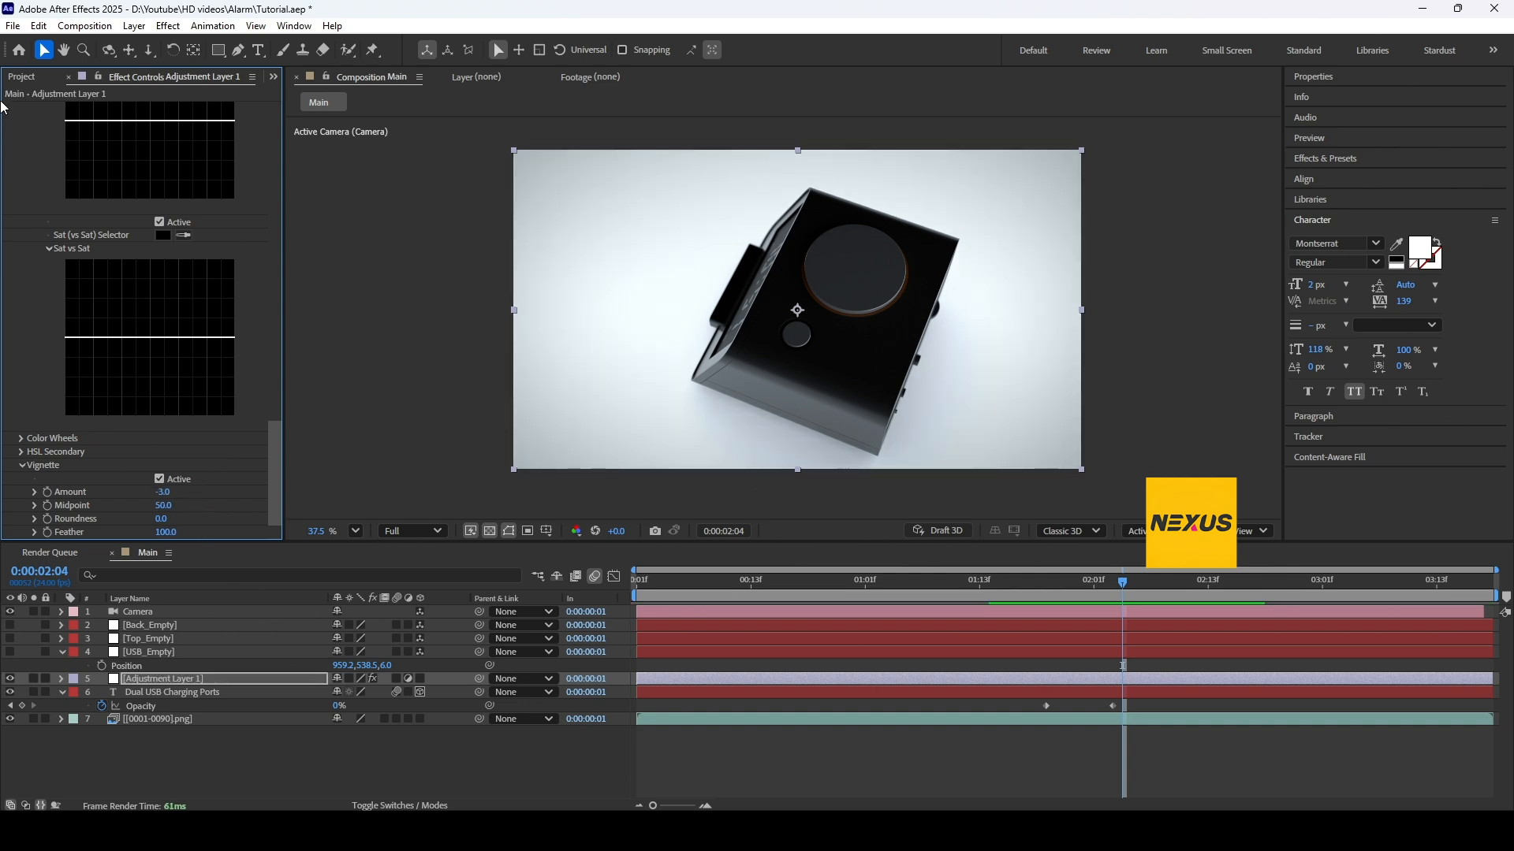
pyautogui.click(13, 26)
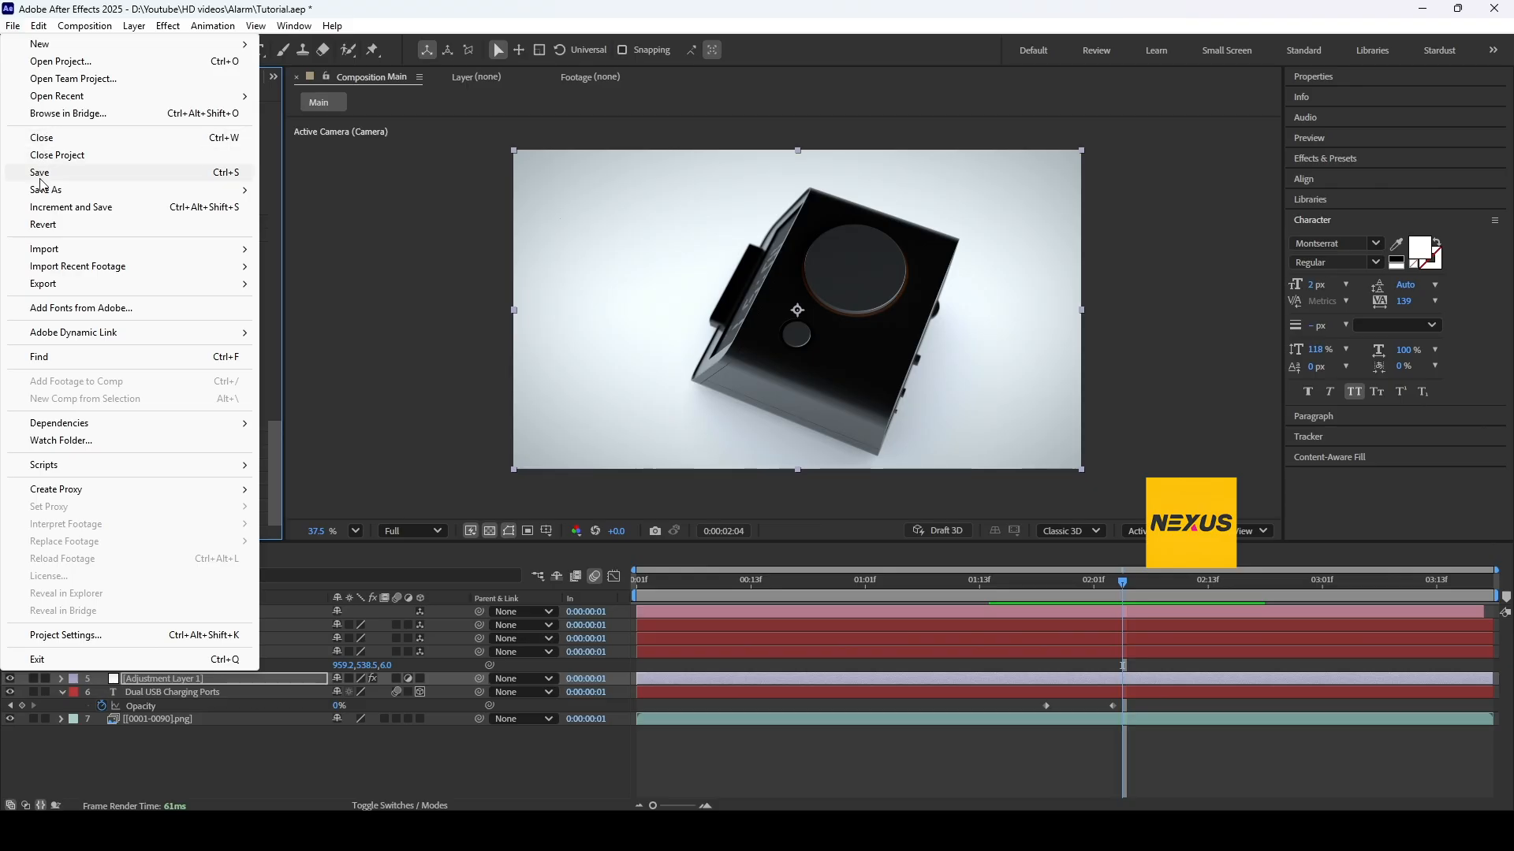
pyautogui.click(32, 172)
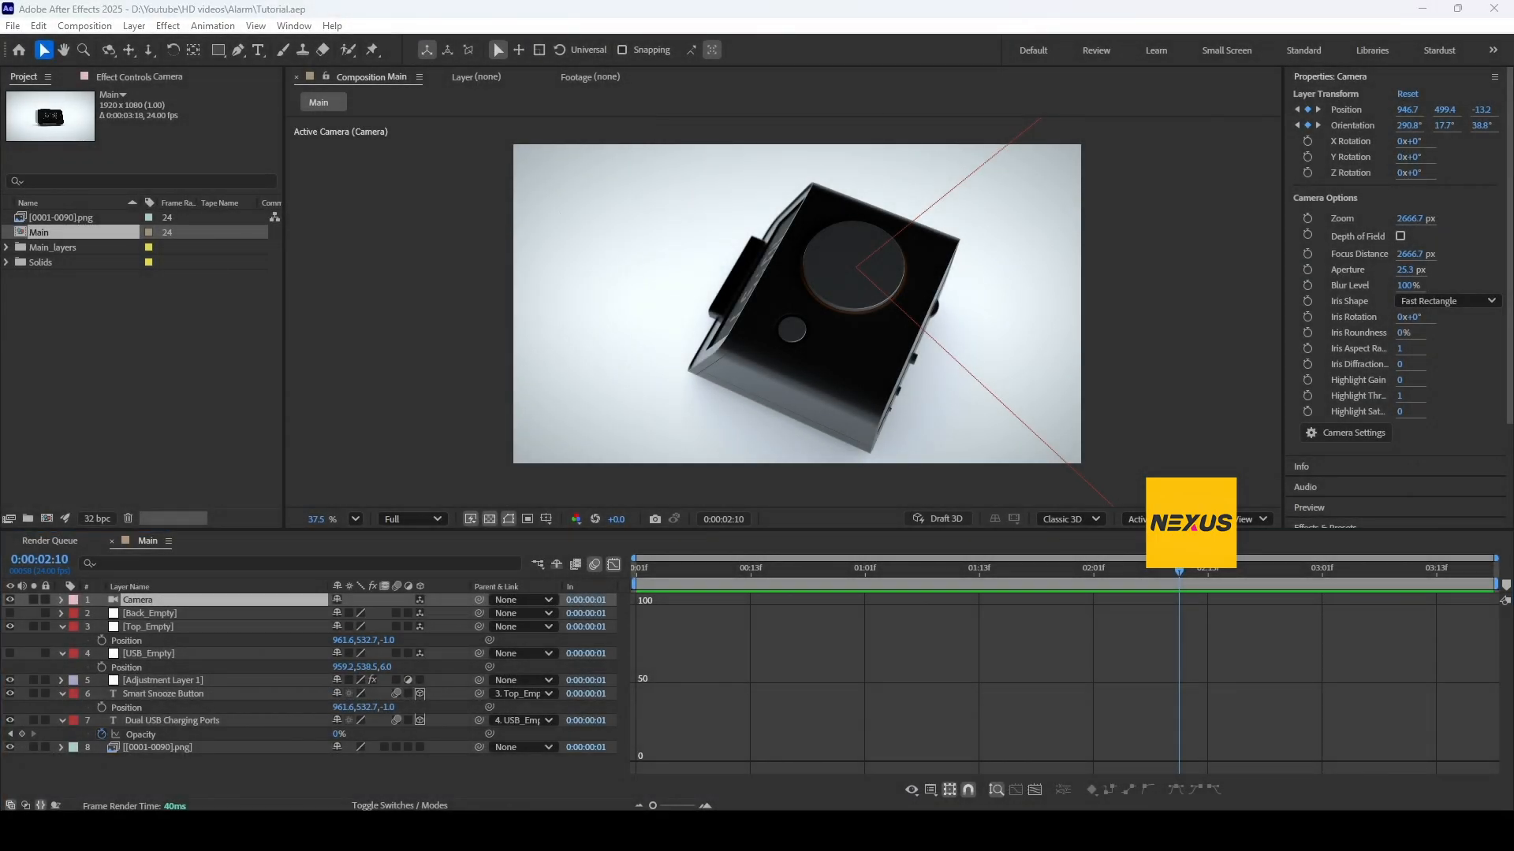
# Switch to the MAXFILES.TXT notes, copy "Smart Snooze Button", and return to After Effects
pyautogui.hotkey('alt', 'Tab')
pyautogui.rightClick(96, 132)
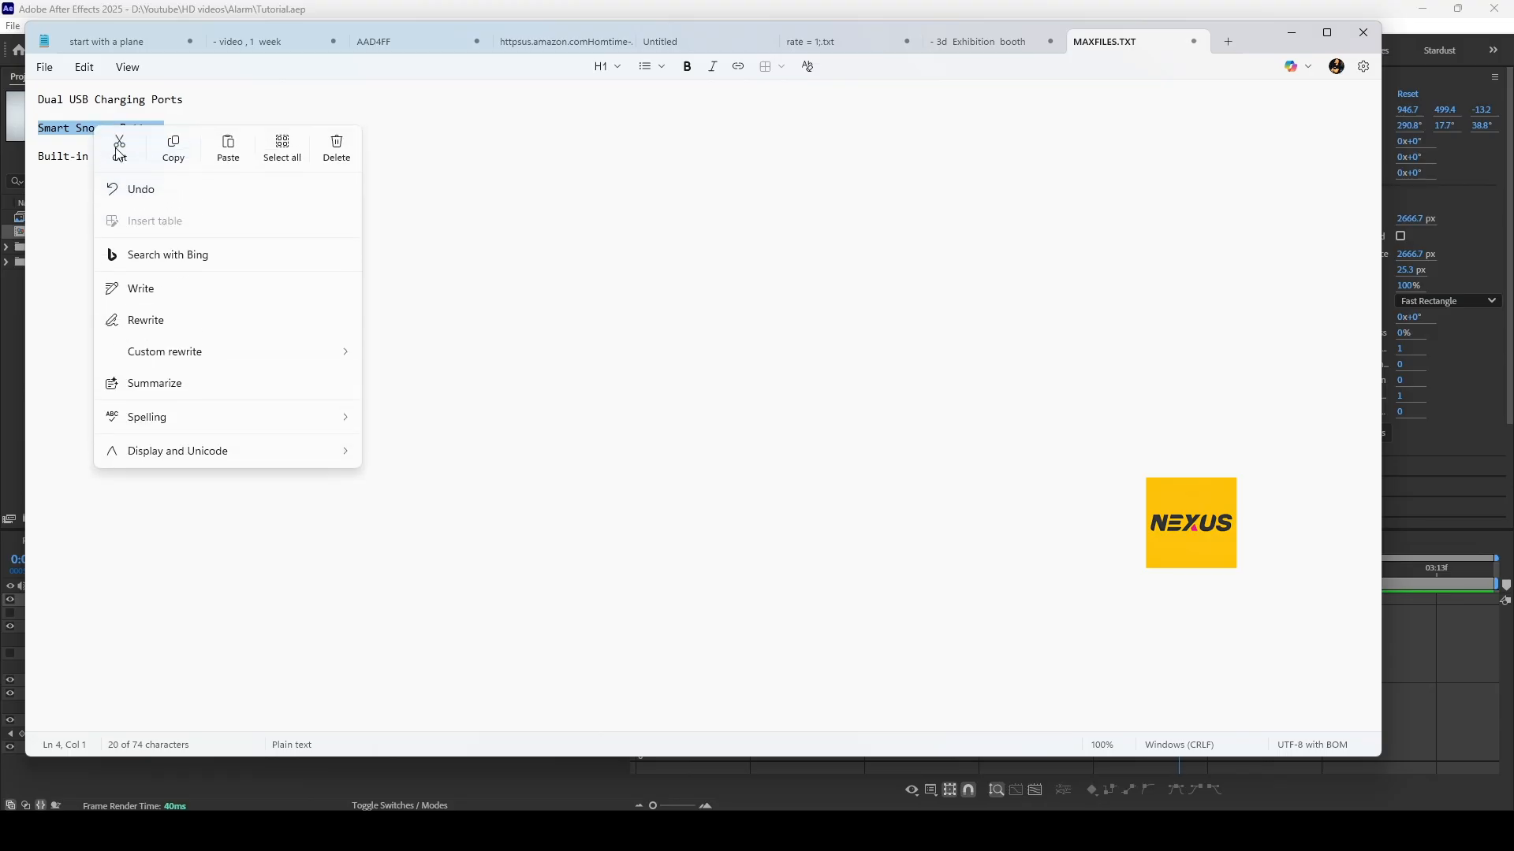
pyautogui.click(174, 150)
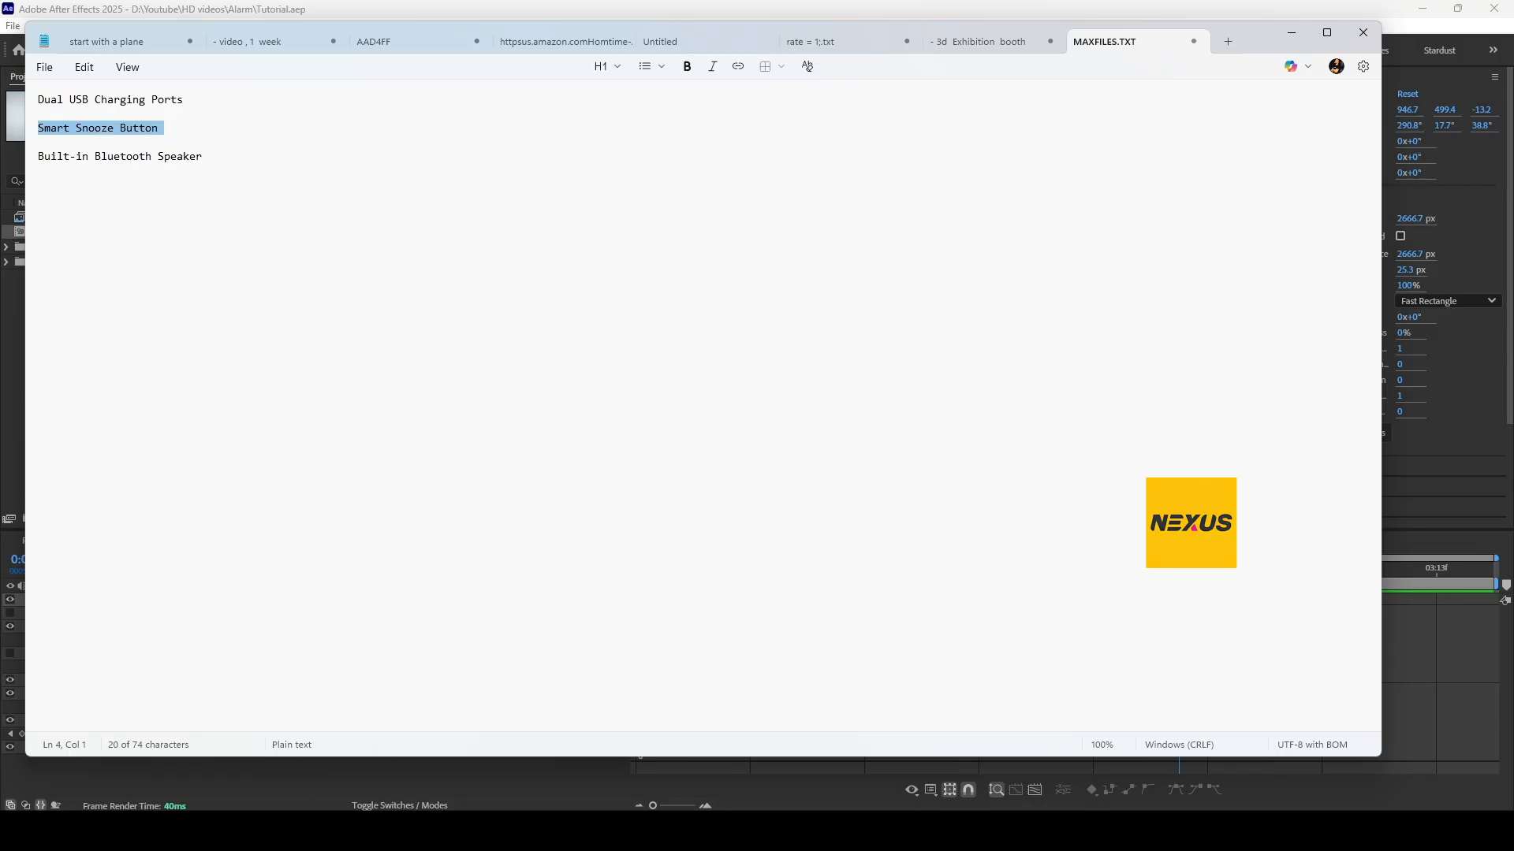
pyautogui.click(621, 831)
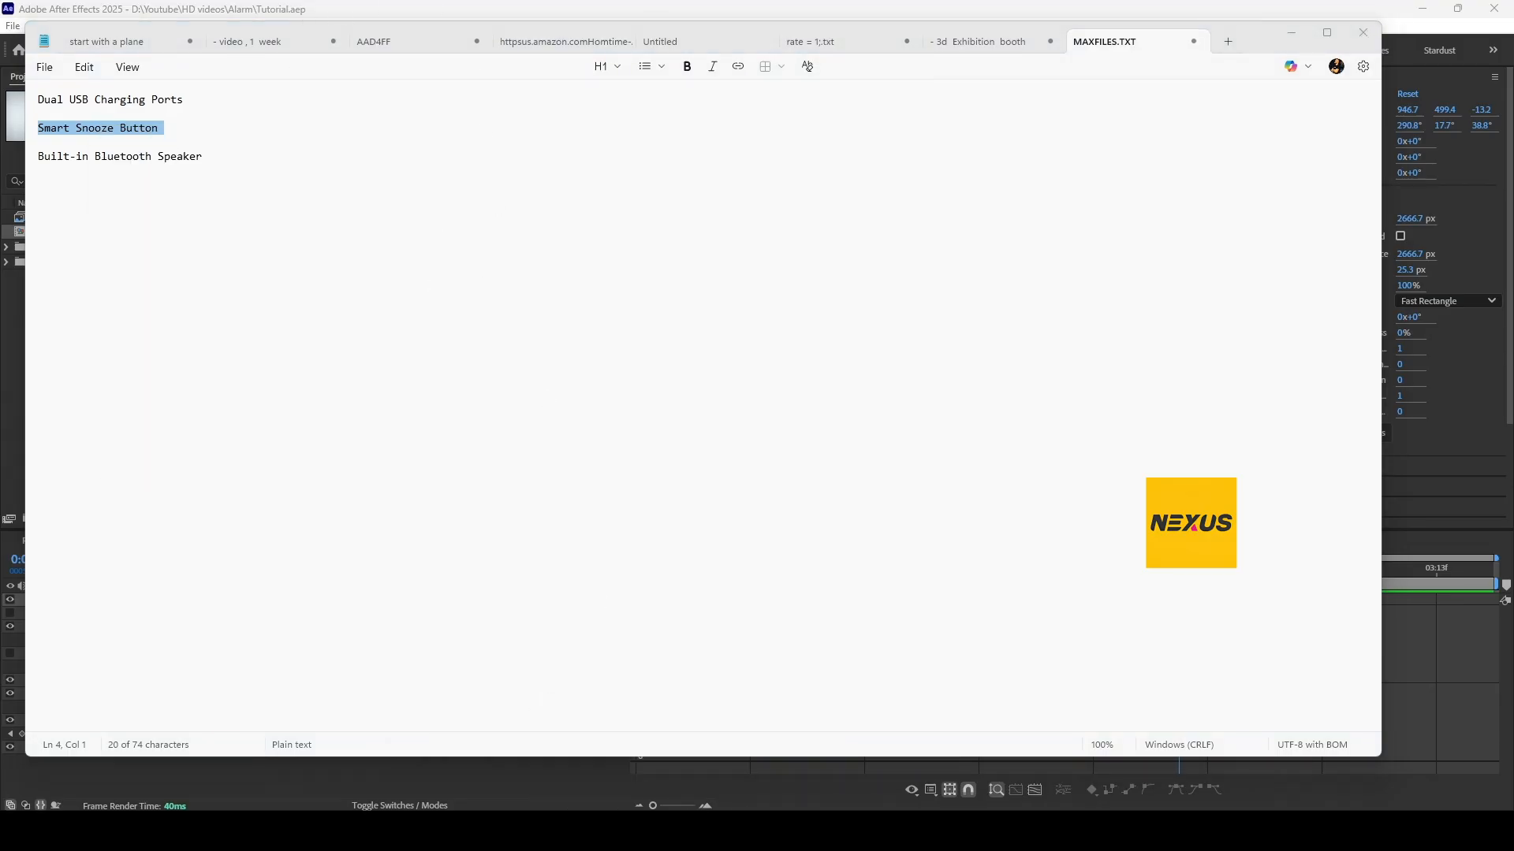
pyautogui.click(11, 14)
# Create a text layer on the clock's top reading "Smart Snooze Button" from the copied text and make it 3D
pyautogui.click(258, 50)
pyautogui.click(822, 316)
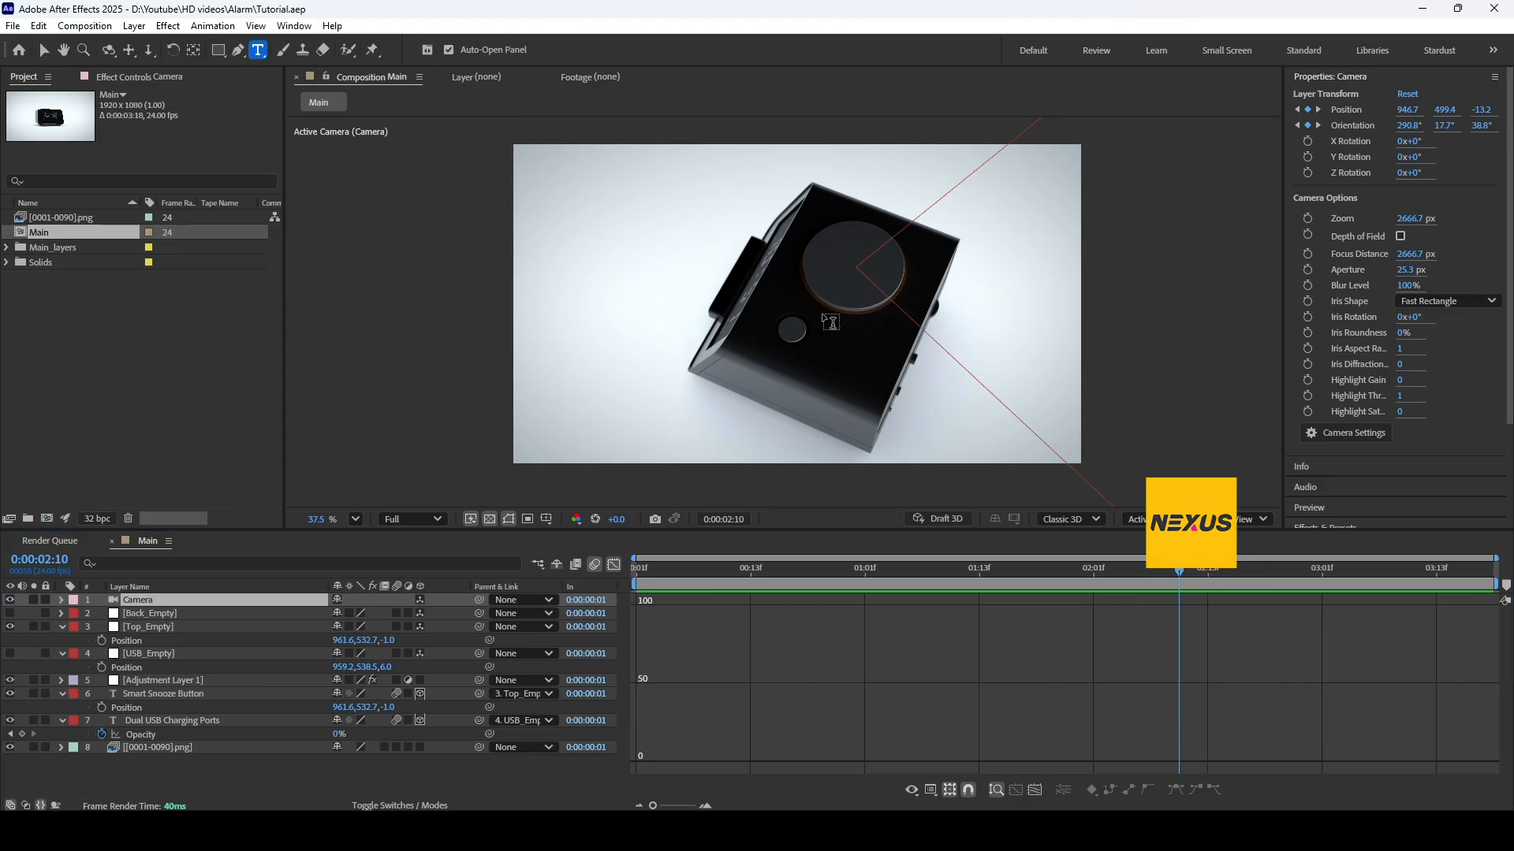
pyautogui.hotkey('ctrl', 'c')
pyautogui.hotkey('ctrl', 'v')
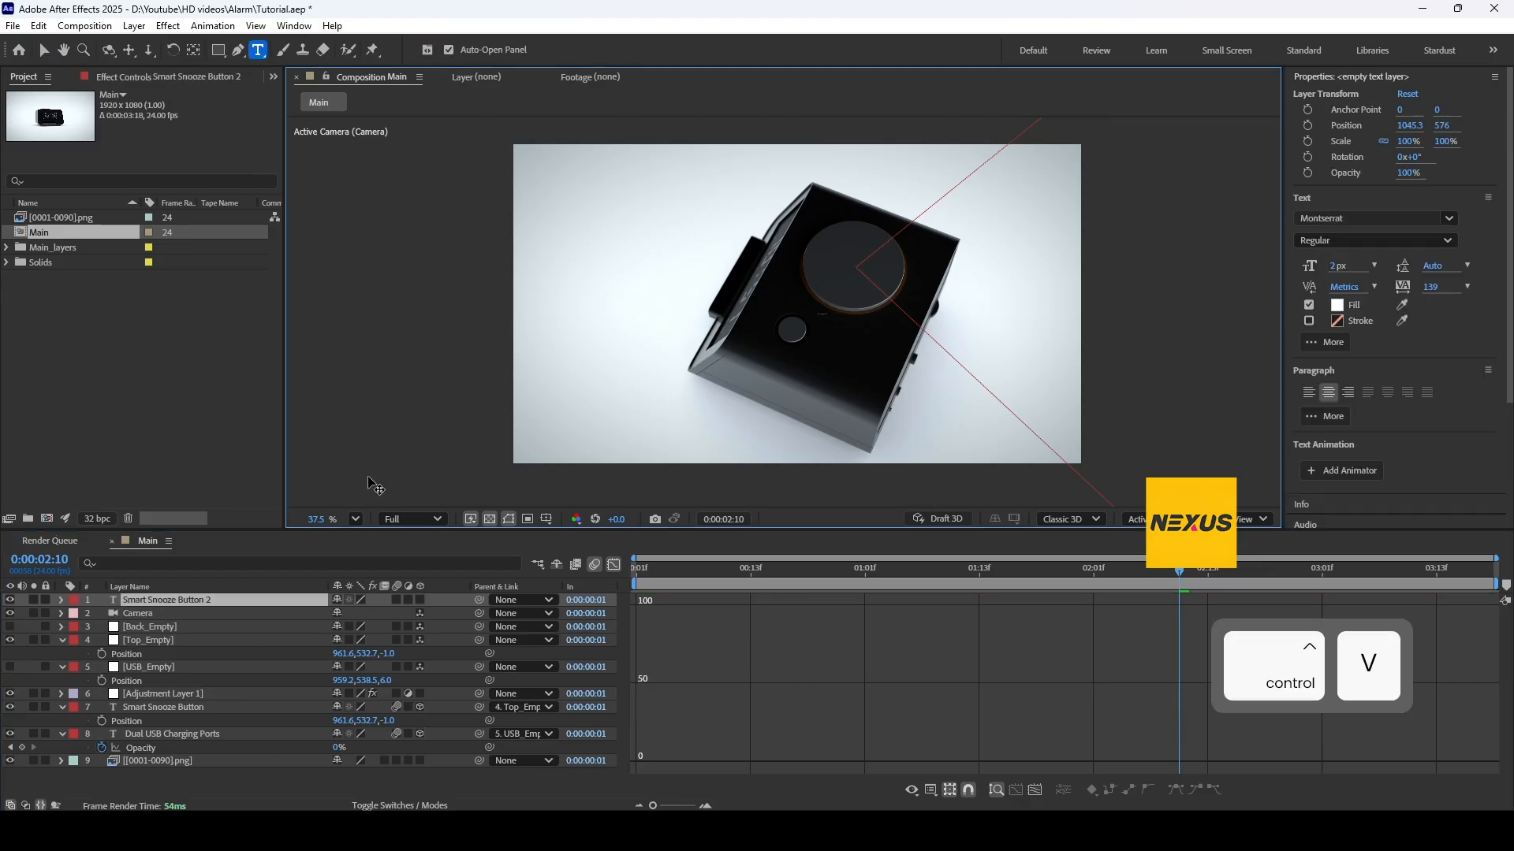
pyautogui.click(422, 602)
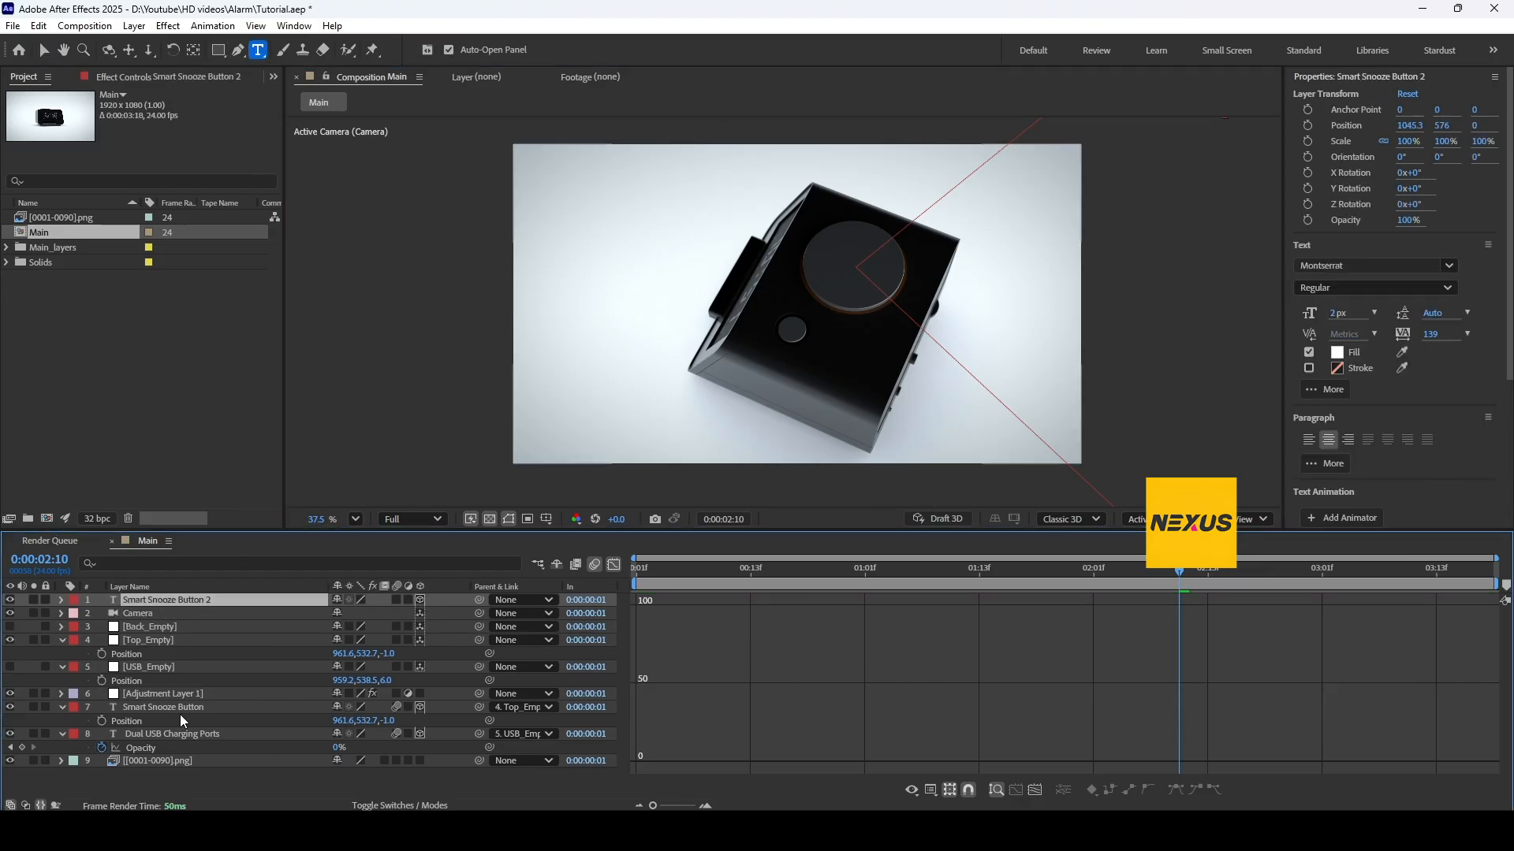
# Copy Top_Empty's Position onto the new Smart Snooze Button text layer, placing it at 961.6, 532.7, -1.0
pyautogui.click(153, 640)
pyautogui.click(151, 655)
pyautogui.hotkey('ctrl', 'c')
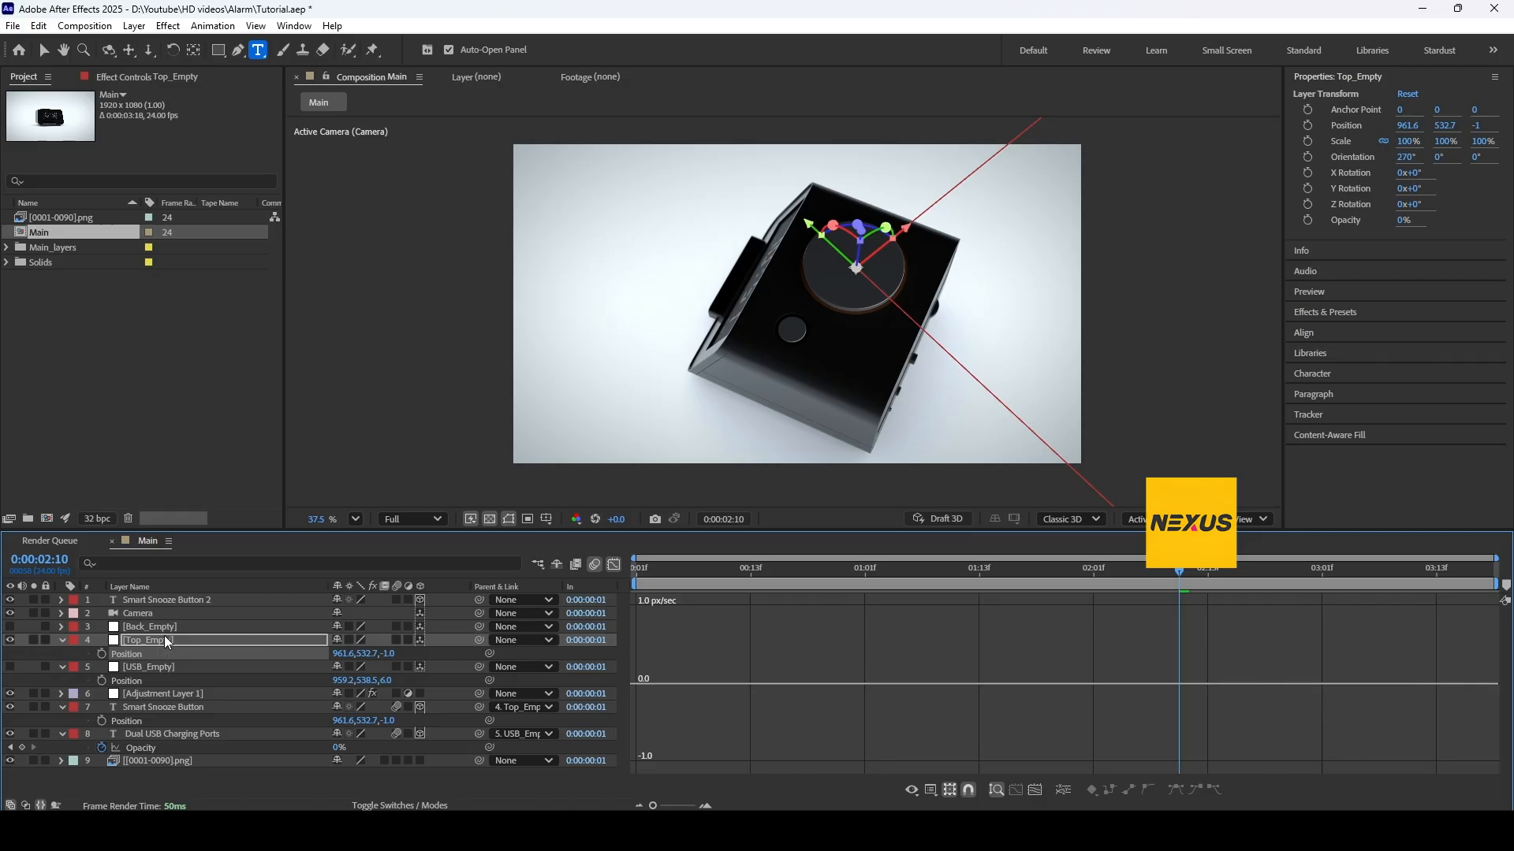
pyautogui.click(159, 601)
pyautogui.press('p')
pyautogui.hotkey('ctrl', 'v')
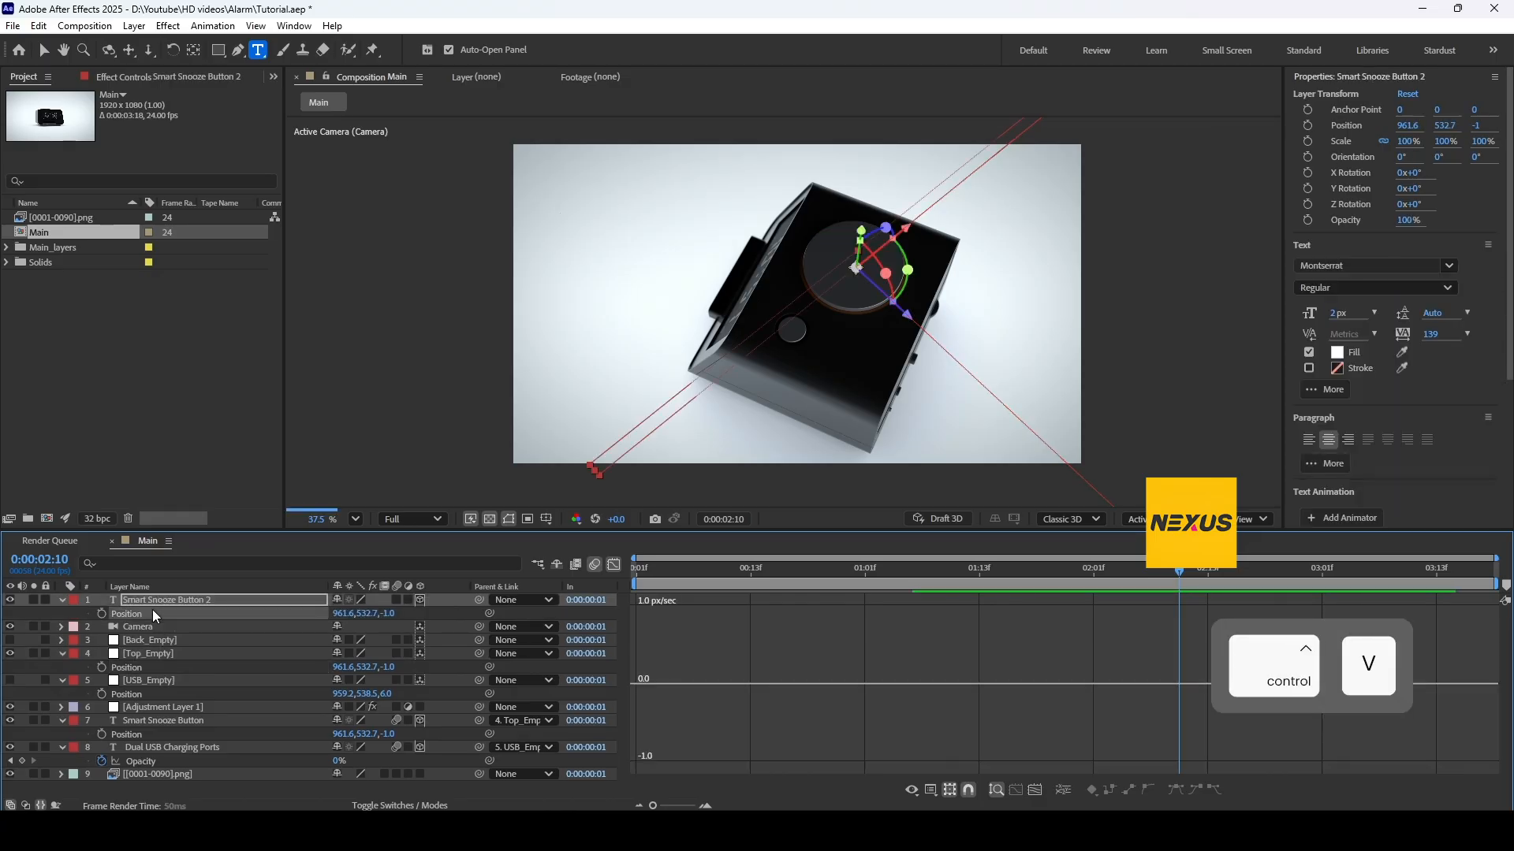
# Scale the Smart Snooze Button 2 text layer to 40% and show its rotation properties
pyautogui.press('s')
pyautogui.moveTo(352, 619); pyautogui.dragTo(237, 617)
pyautogui.press('r')
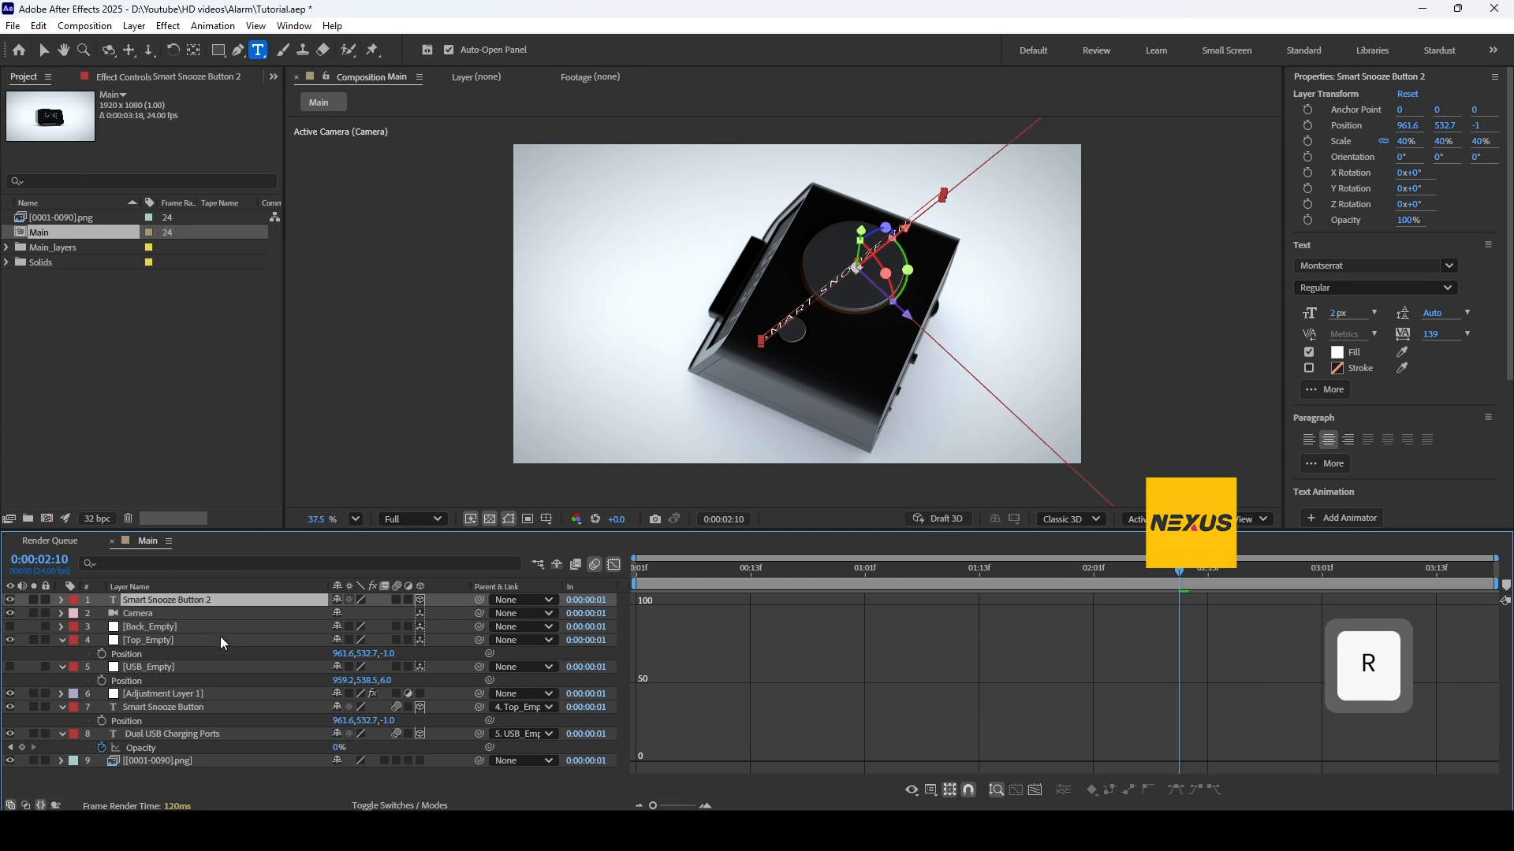
pyautogui.moveTo(347, 614); pyautogui.dragTo(340, 613)
pyautogui.click(341, 614)
pyautogui.write('180')
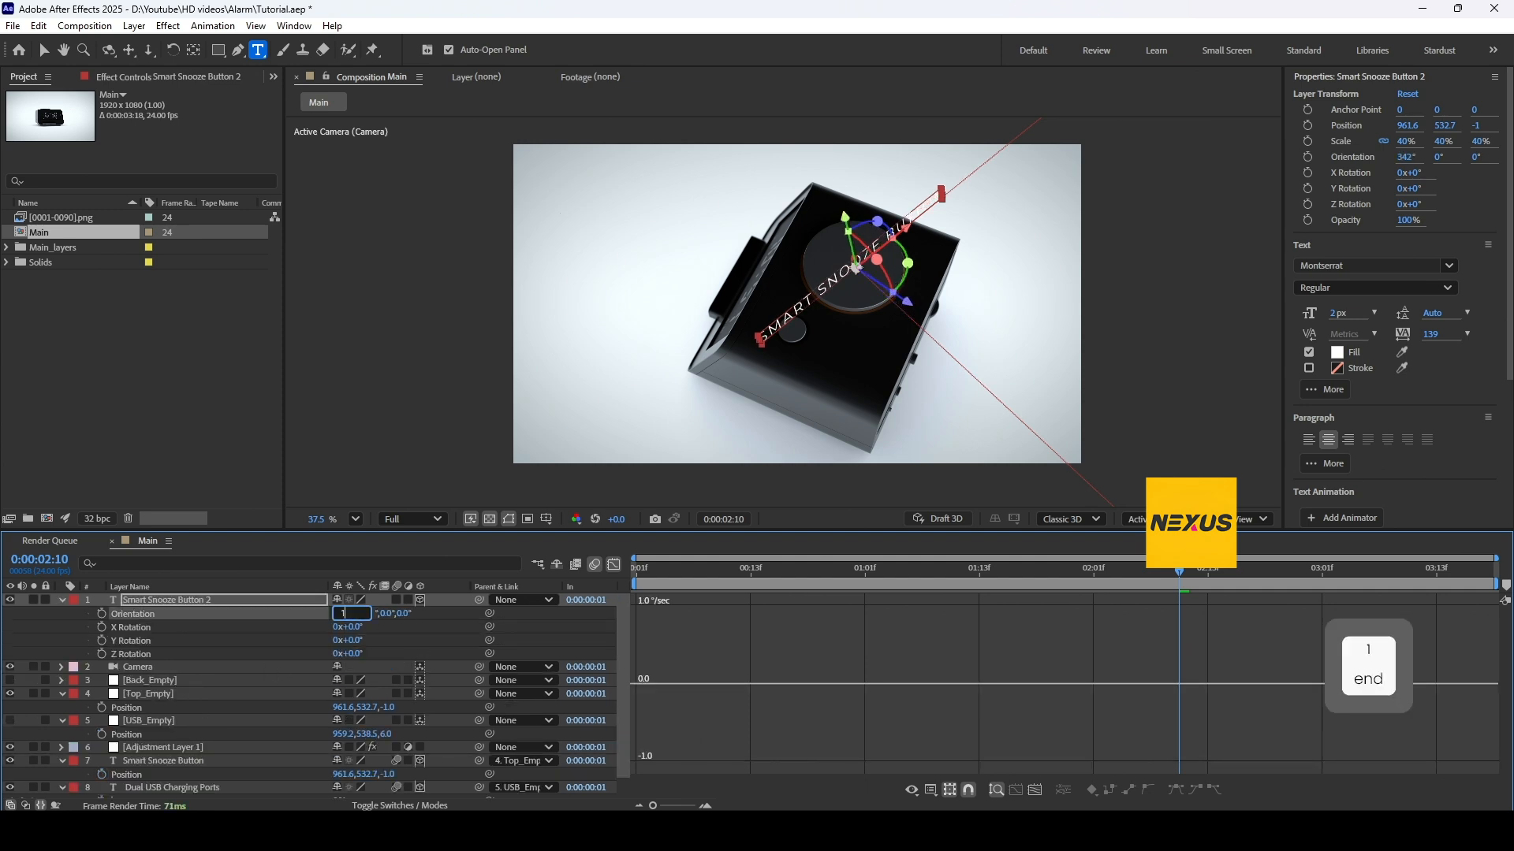
pyautogui.press('Return')
pyautogui.hotkey('ctrl', 'z')
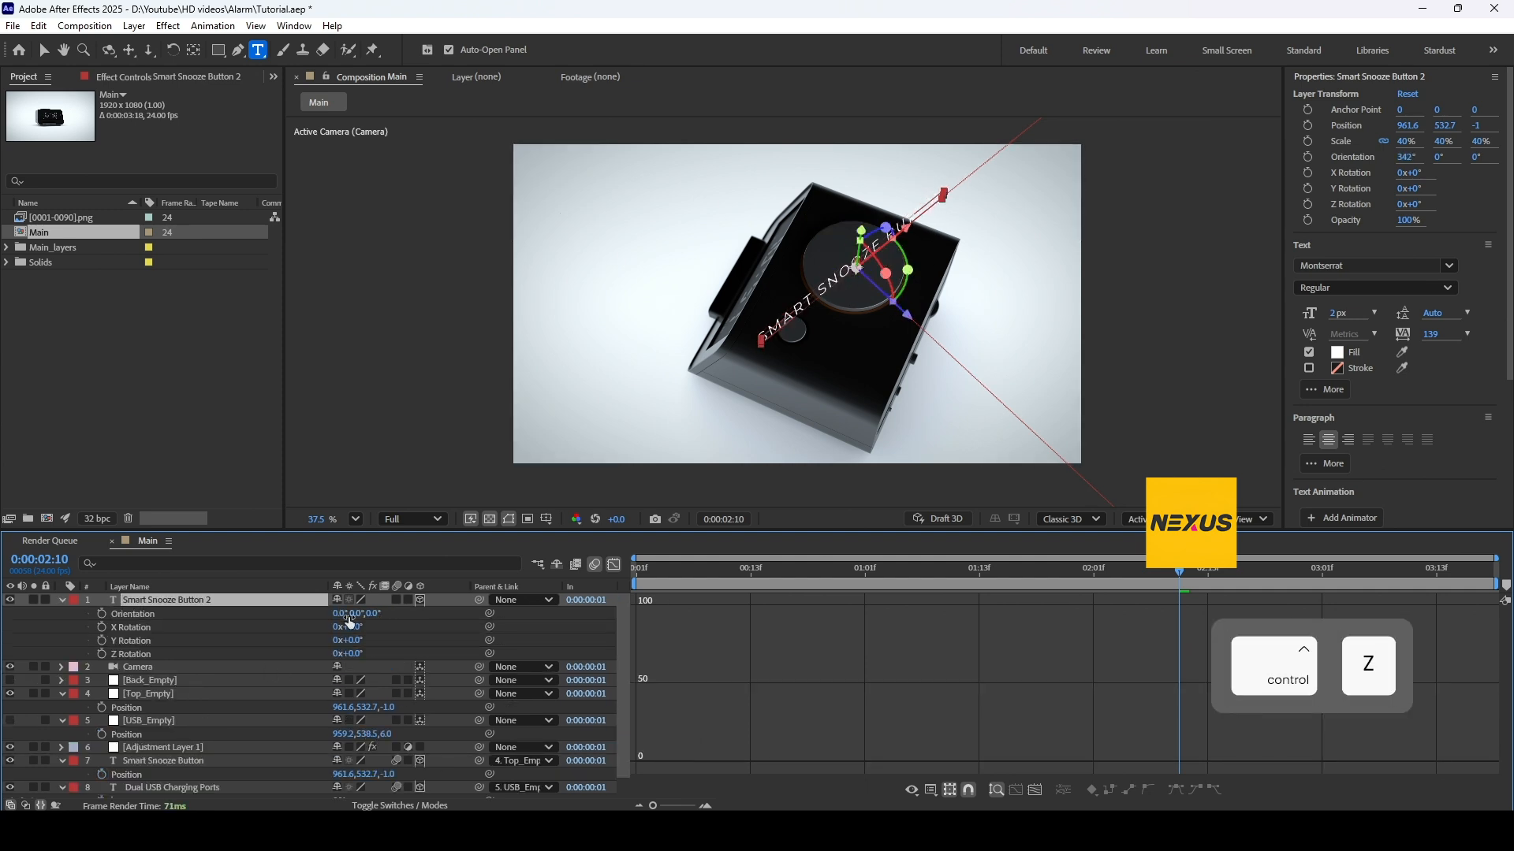
# Lay the Smart Snooze Button 2 text flat on the clock with X Orientation 270° and Z Rotation -21°
pyautogui.click(344, 613)
pyautogui.write('270')
pyautogui.press('Return')
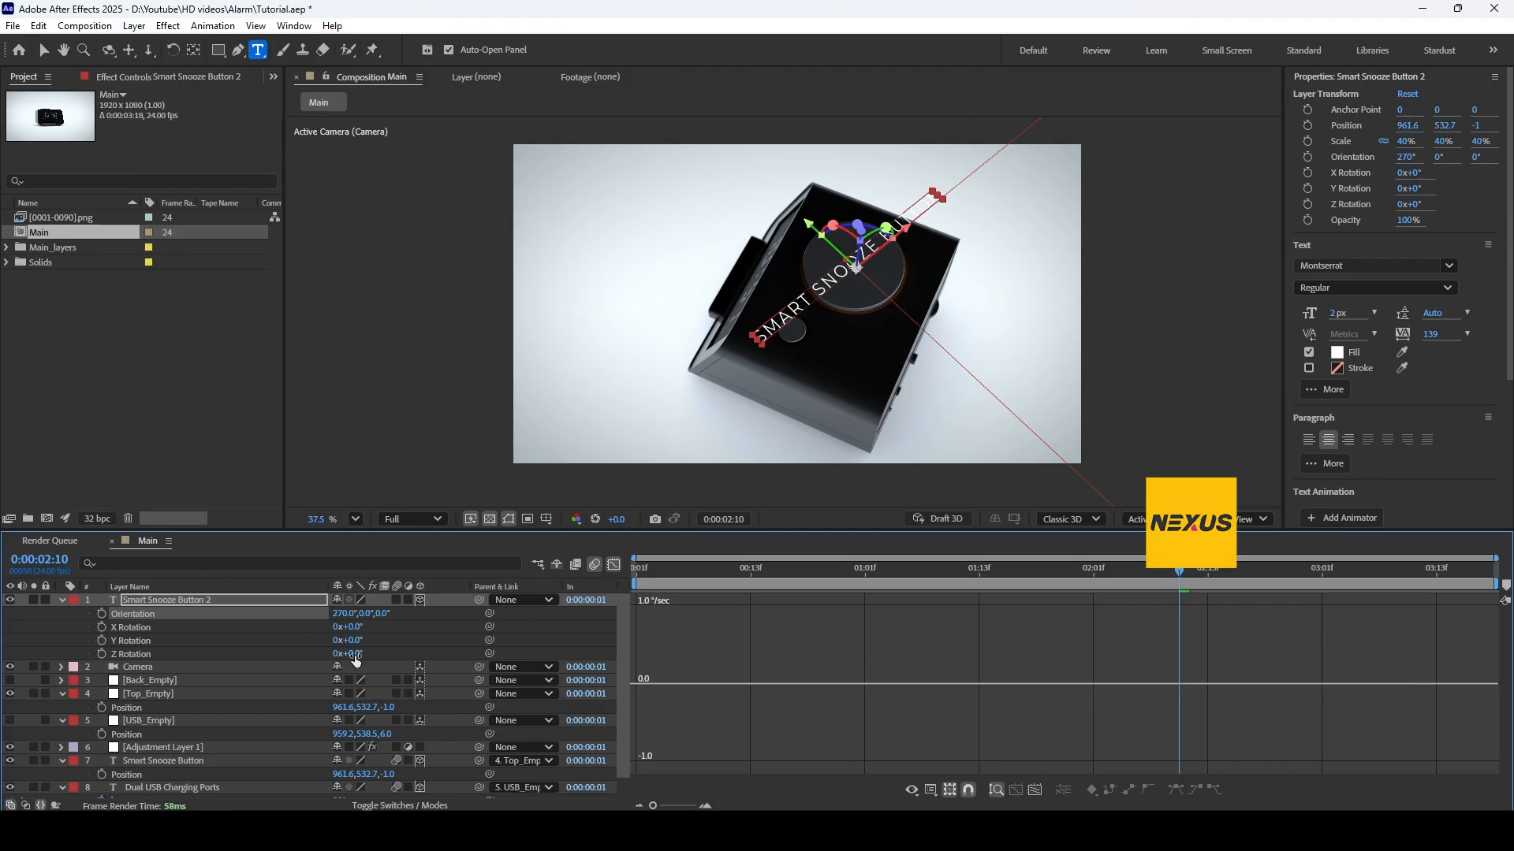
pyautogui.moveTo(353, 641)
pyautogui.mouseDown()
pyautogui.moveTo(361, 654)
pyautogui.moveTo(338, 653)
pyautogui.mouseUp()
pyautogui.hotkey('ctrl', 'z')
pyautogui.press('v')
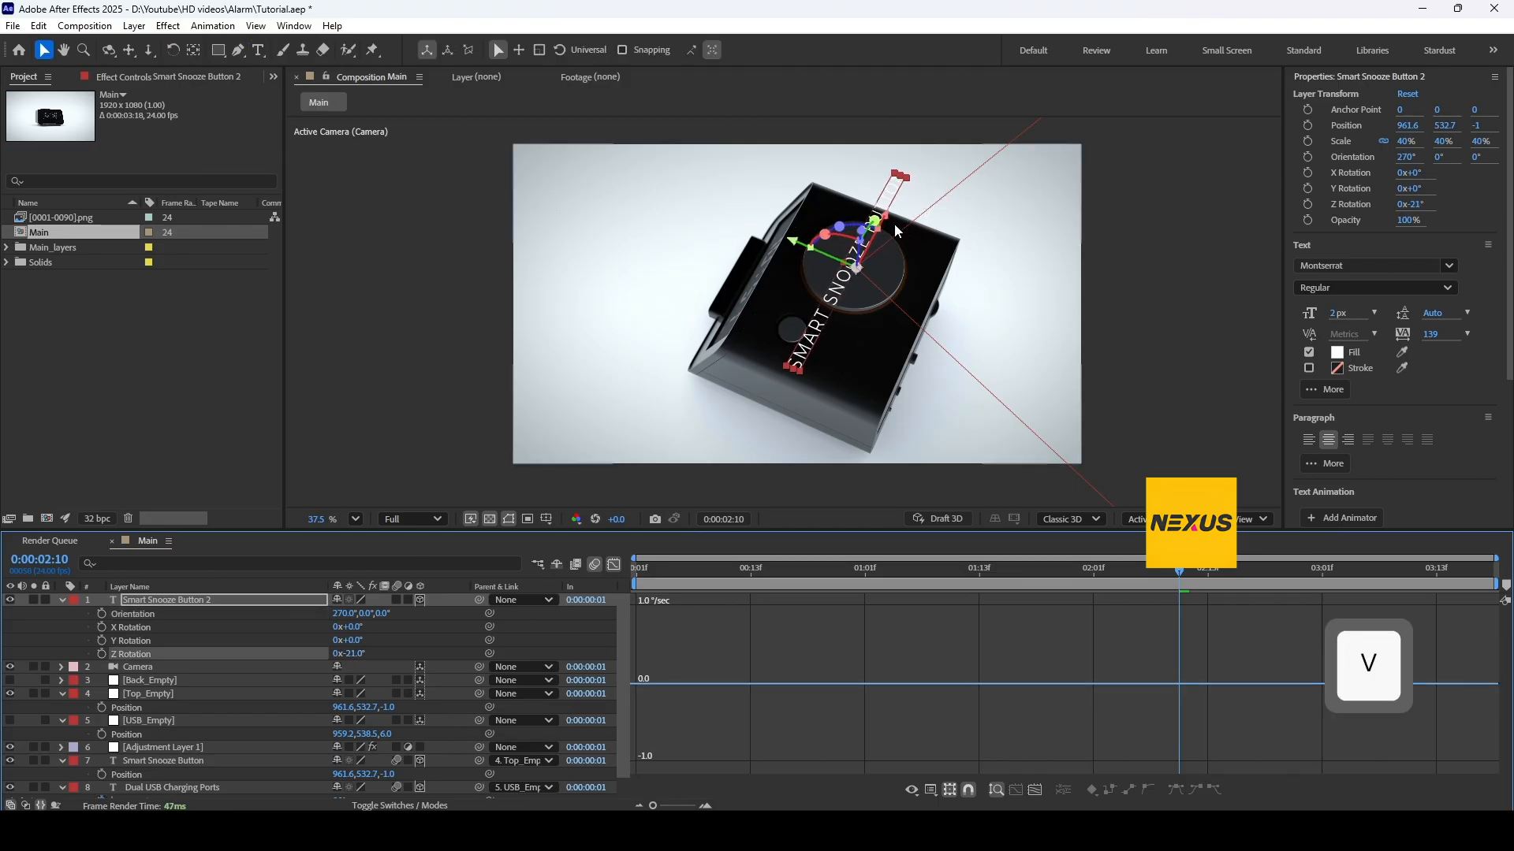
pyautogui.moveTo(882, 219)
pyautogui.mouseDown()
pyautogui.moveTo(919, 207)
pyautogui.moveTo(860, 347)
pyautogui.moveTo(890, 229)
pyautogui.mouseUp()
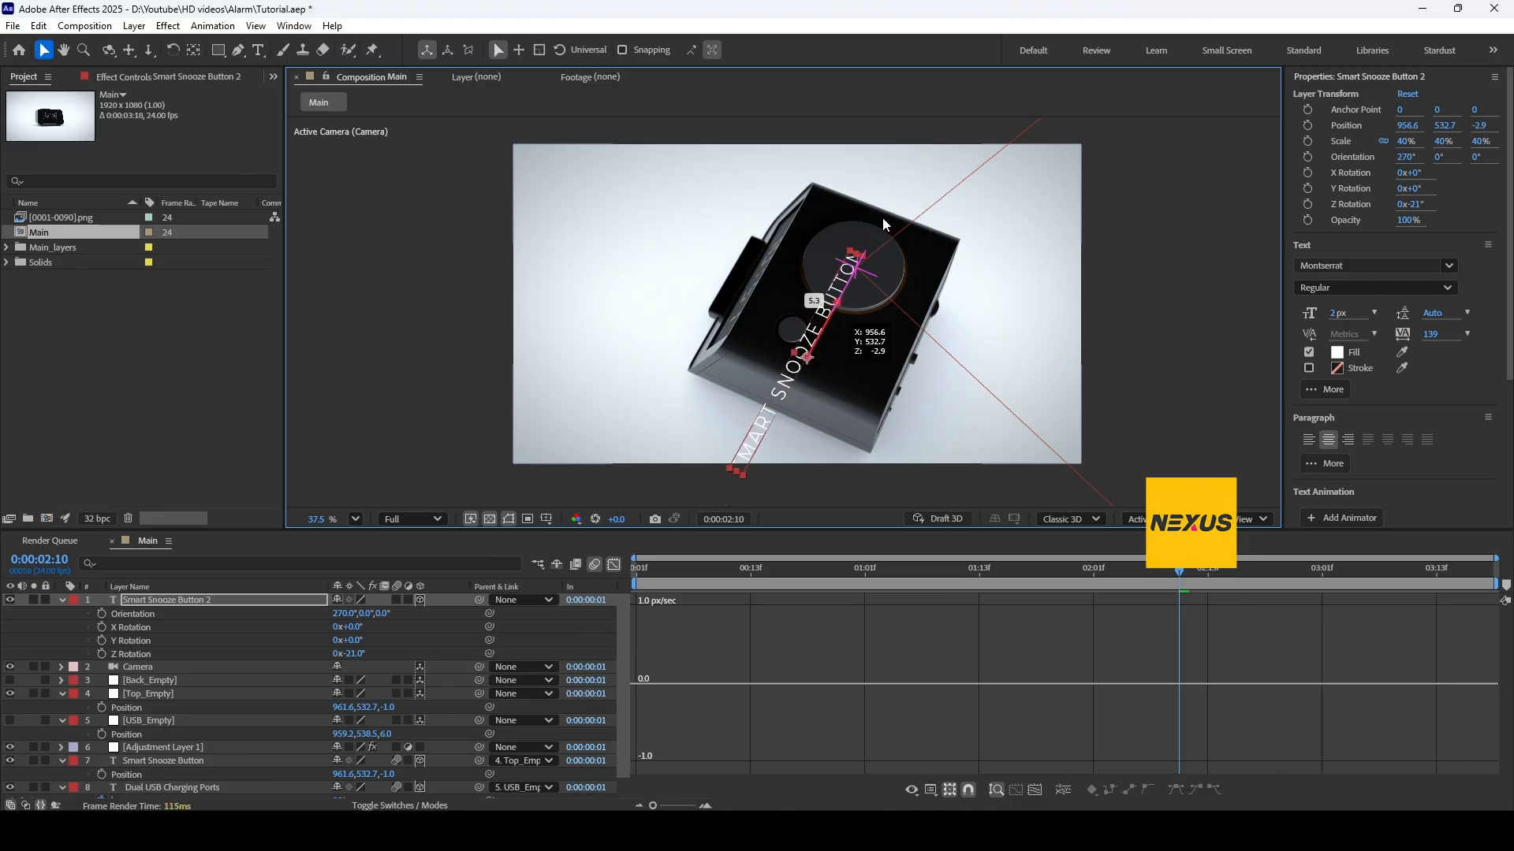
pyautogui.hotkey('ctrl', 'z')
# Break the Smart Snooze Button text into three lines with one word per line
pyautogui.doubleClick(828, 308)
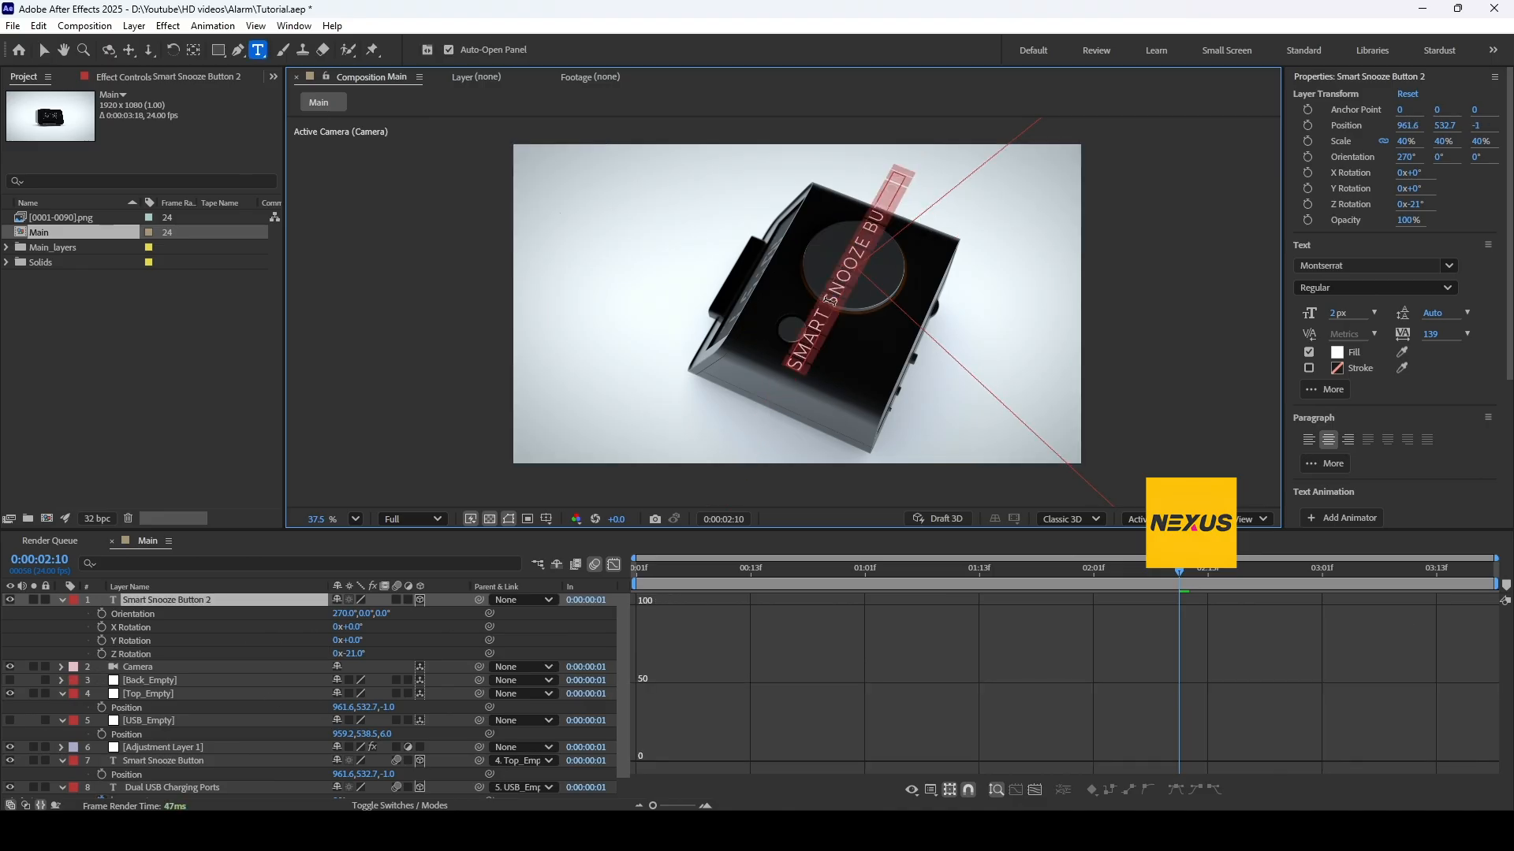
pyautogui.click(820, 302)
pyautogui.press('Return')
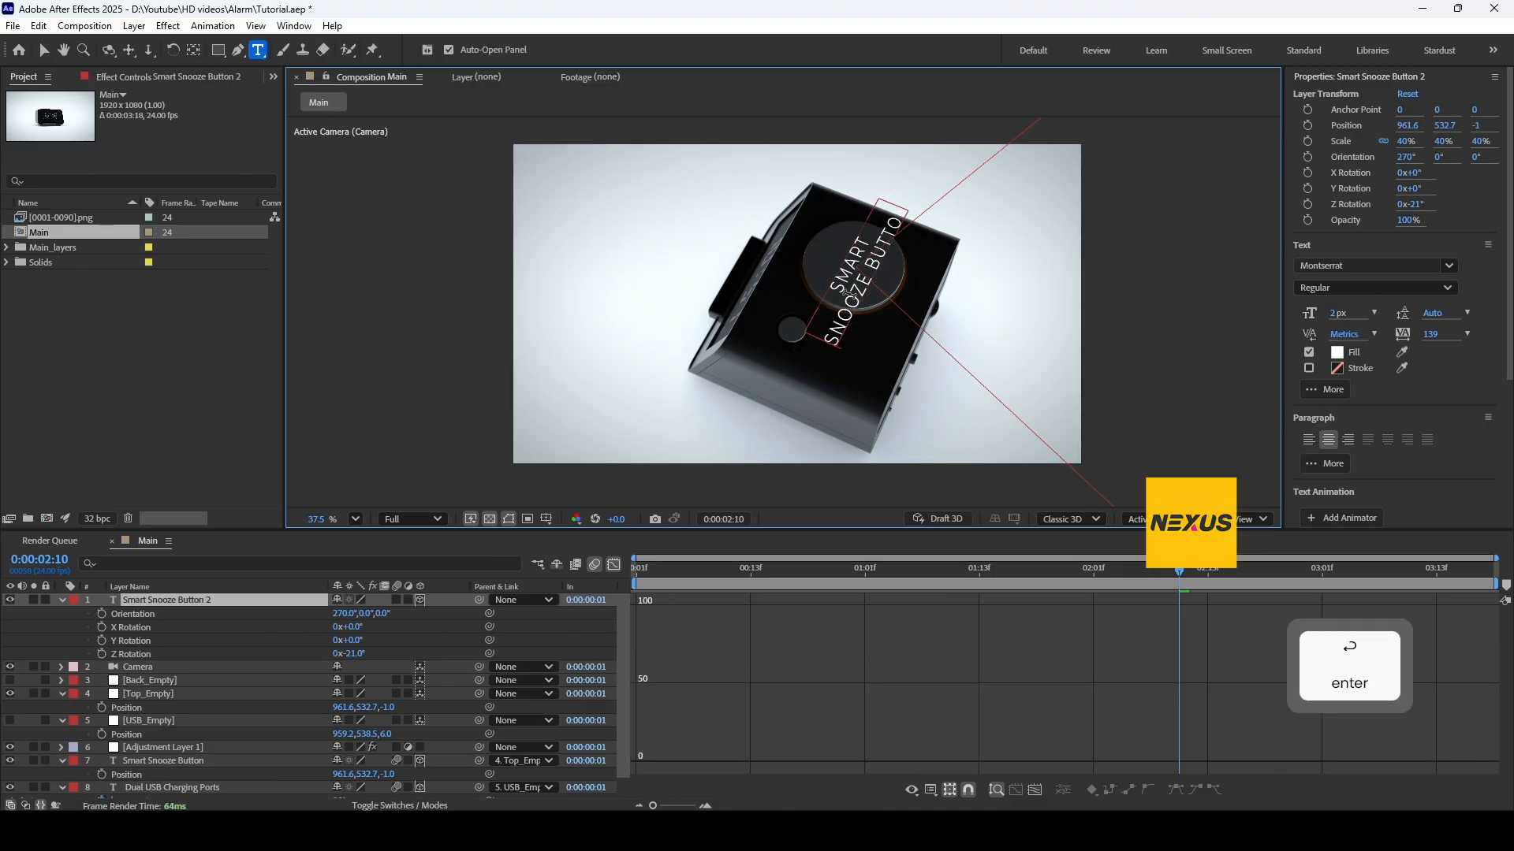
pyautogui.press('Return')
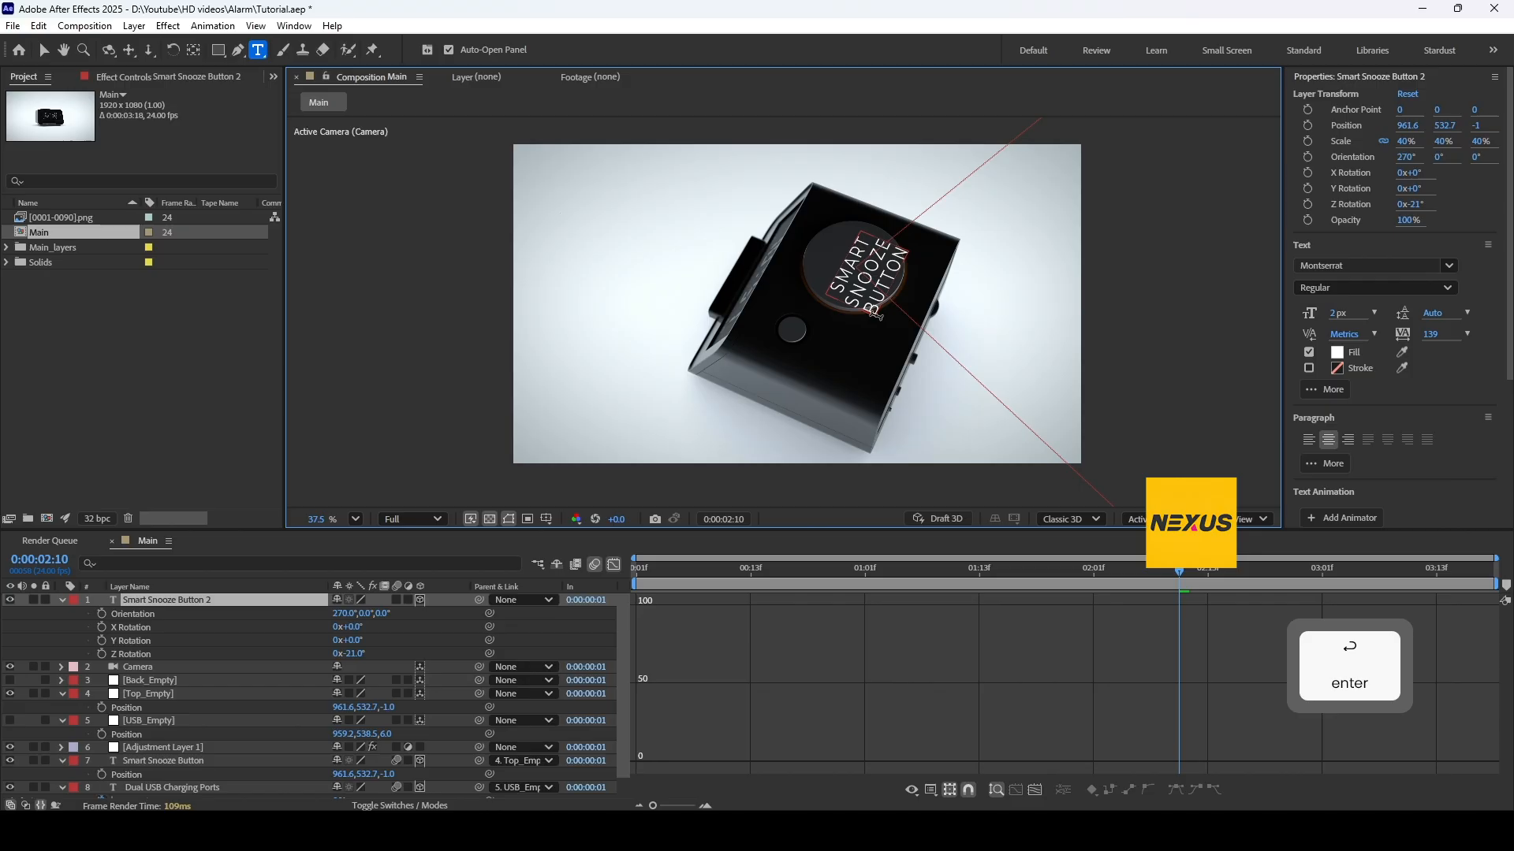
# Move the three-line text onto the round snooze button at Position 961.2, 532.7, 0.1, undoing the overshooting move
pyautogui.click(44, 52)
pyautogui.moveTo(792, 243); pyautogui.dragTo(770, 234)
pyautogui.moveTo(866, 218); pyautogui.dragTo(745, 417)
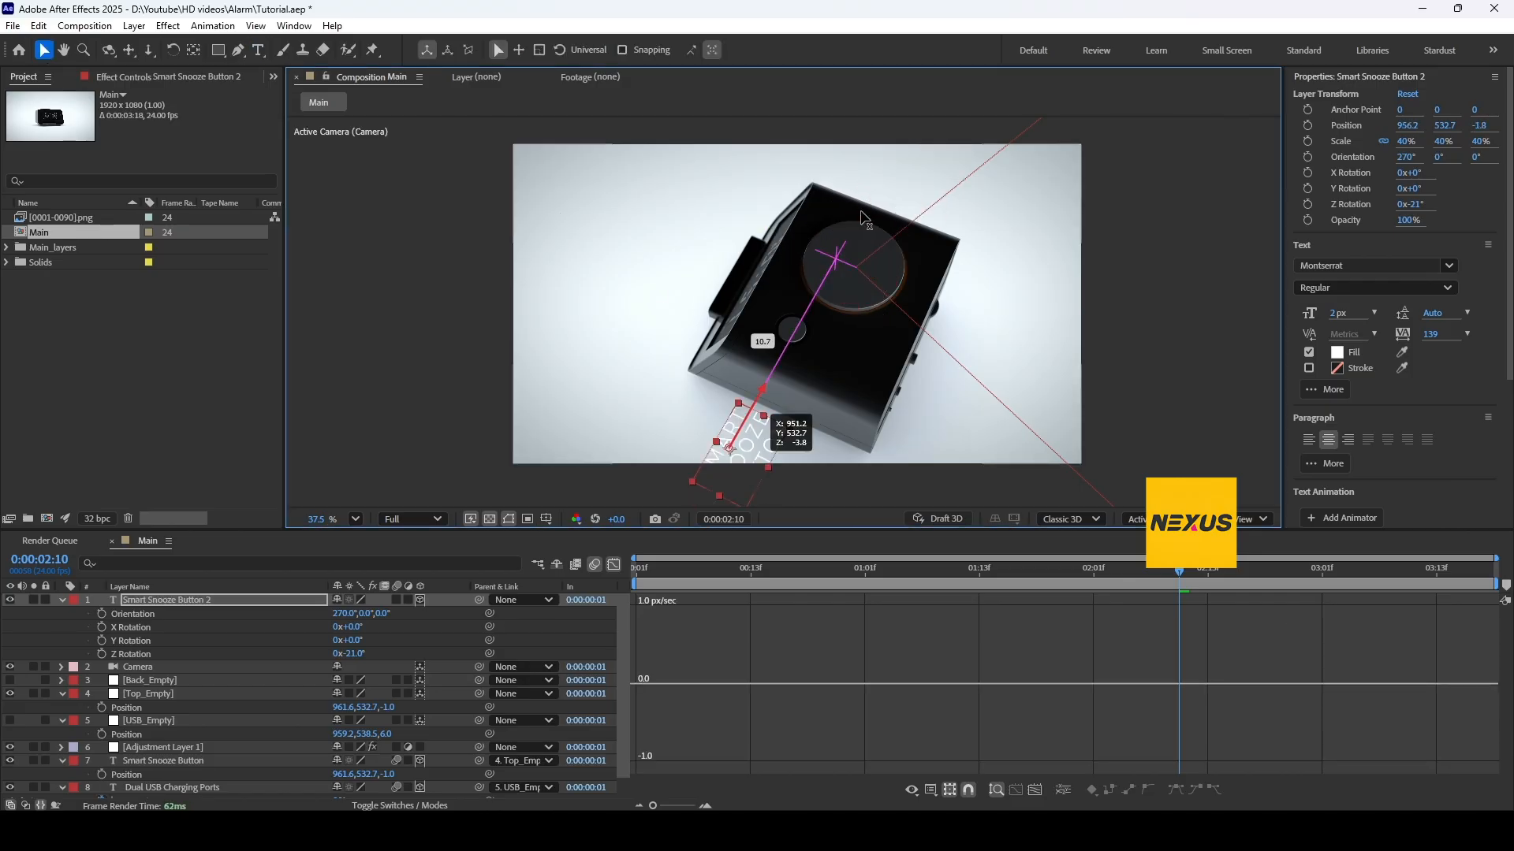
pyautogui.hotkey('ctrl', 'z')
# Add a text animator with Blur, Opacity and Scale properties to the Smart Snooze Button 2 layer
pyautogui.click(172, 605)
pyautogui.press('r')
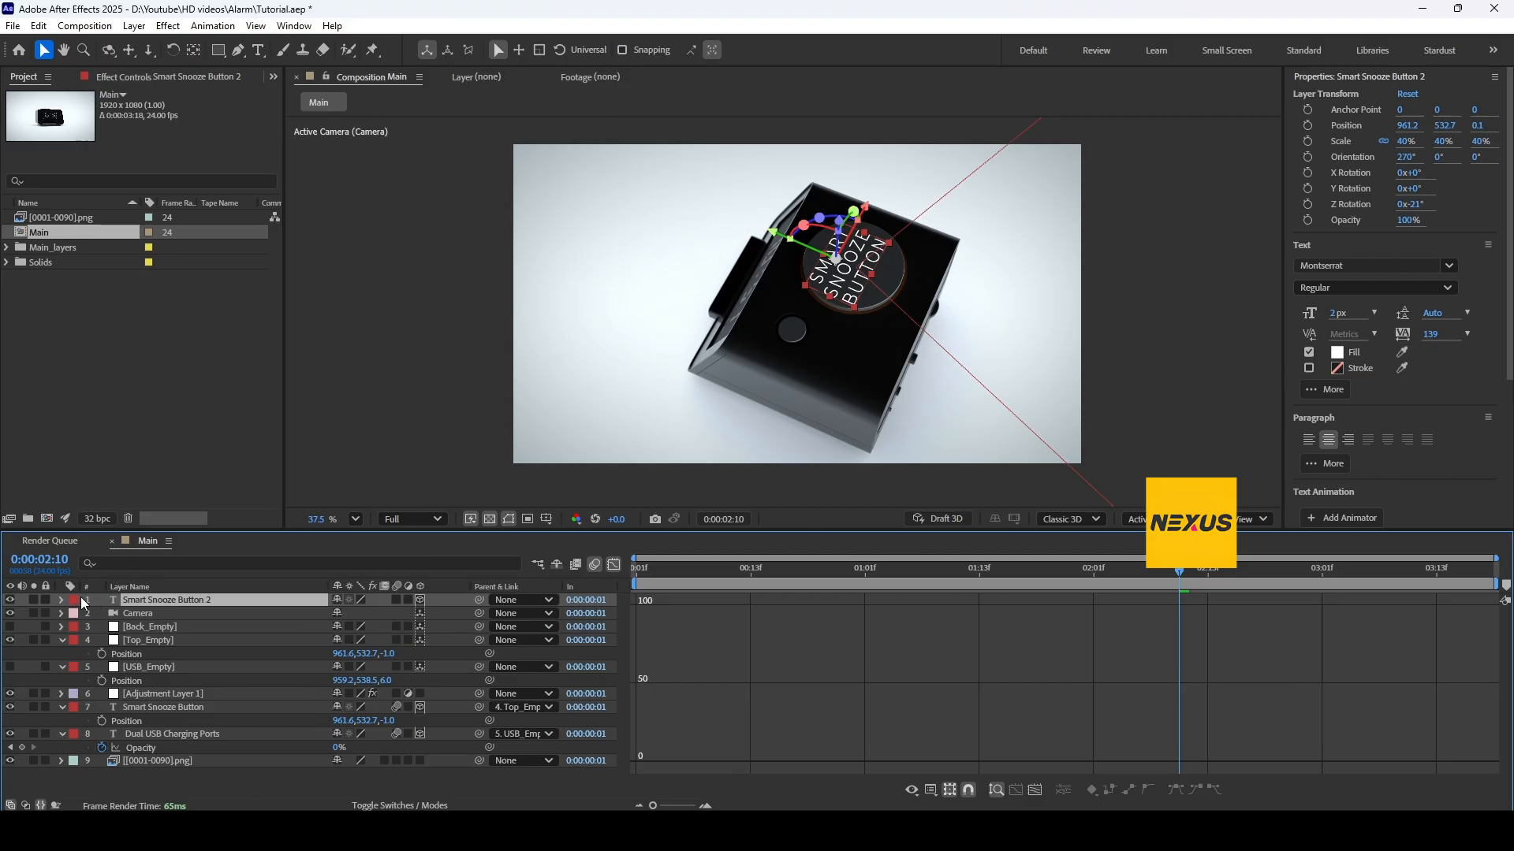
pyautogui.click(62, 601)
pyautogui.click(462, 614)
pyautogui.click(473, 618)
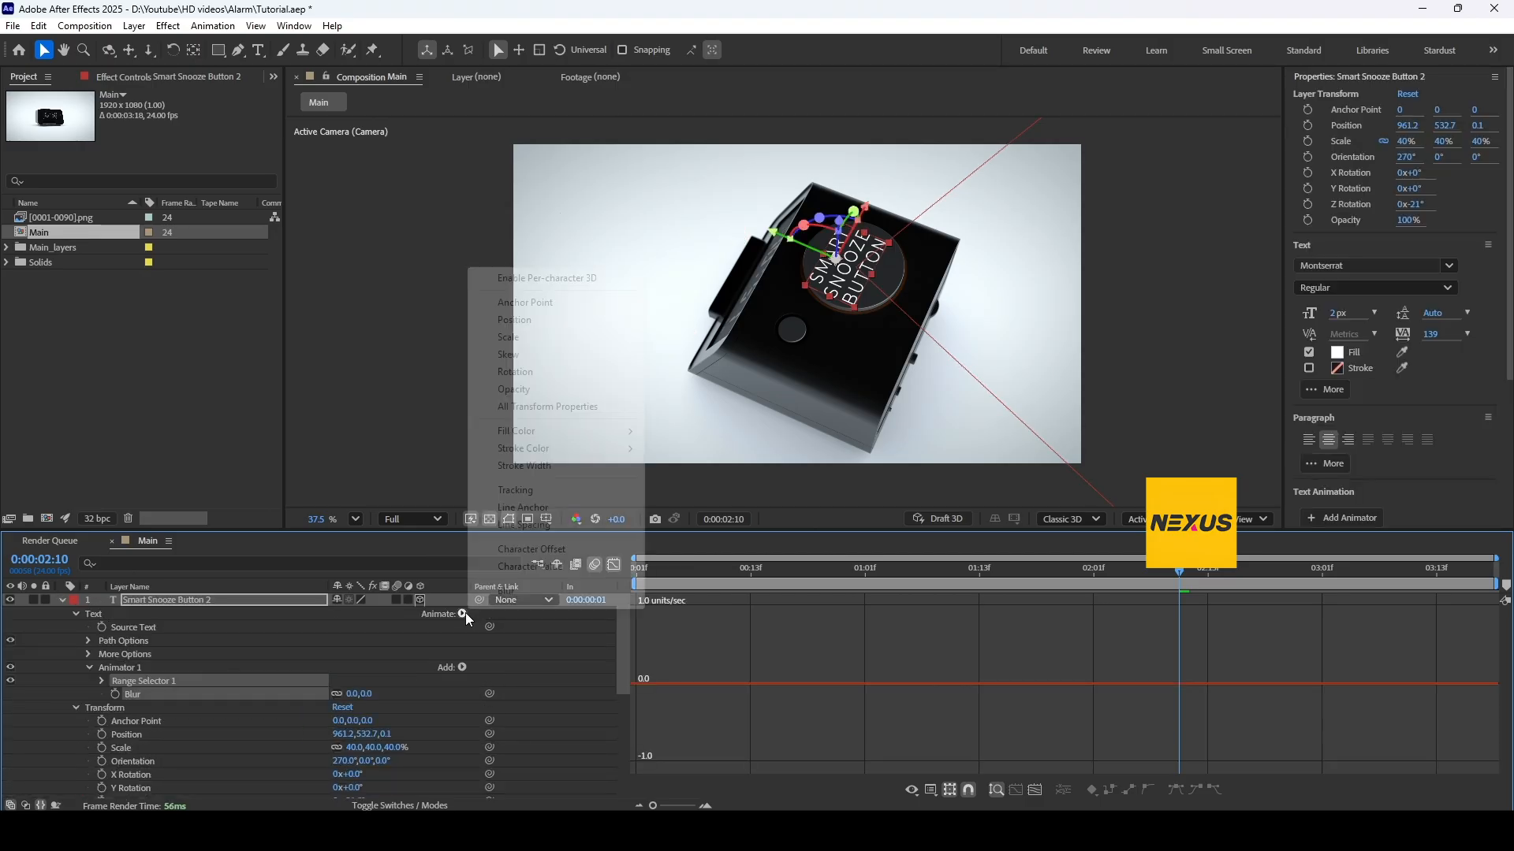
pyautogui.click(462, 614)
pyautogui.click(496, 374)
pyautogui.click(462, 614)
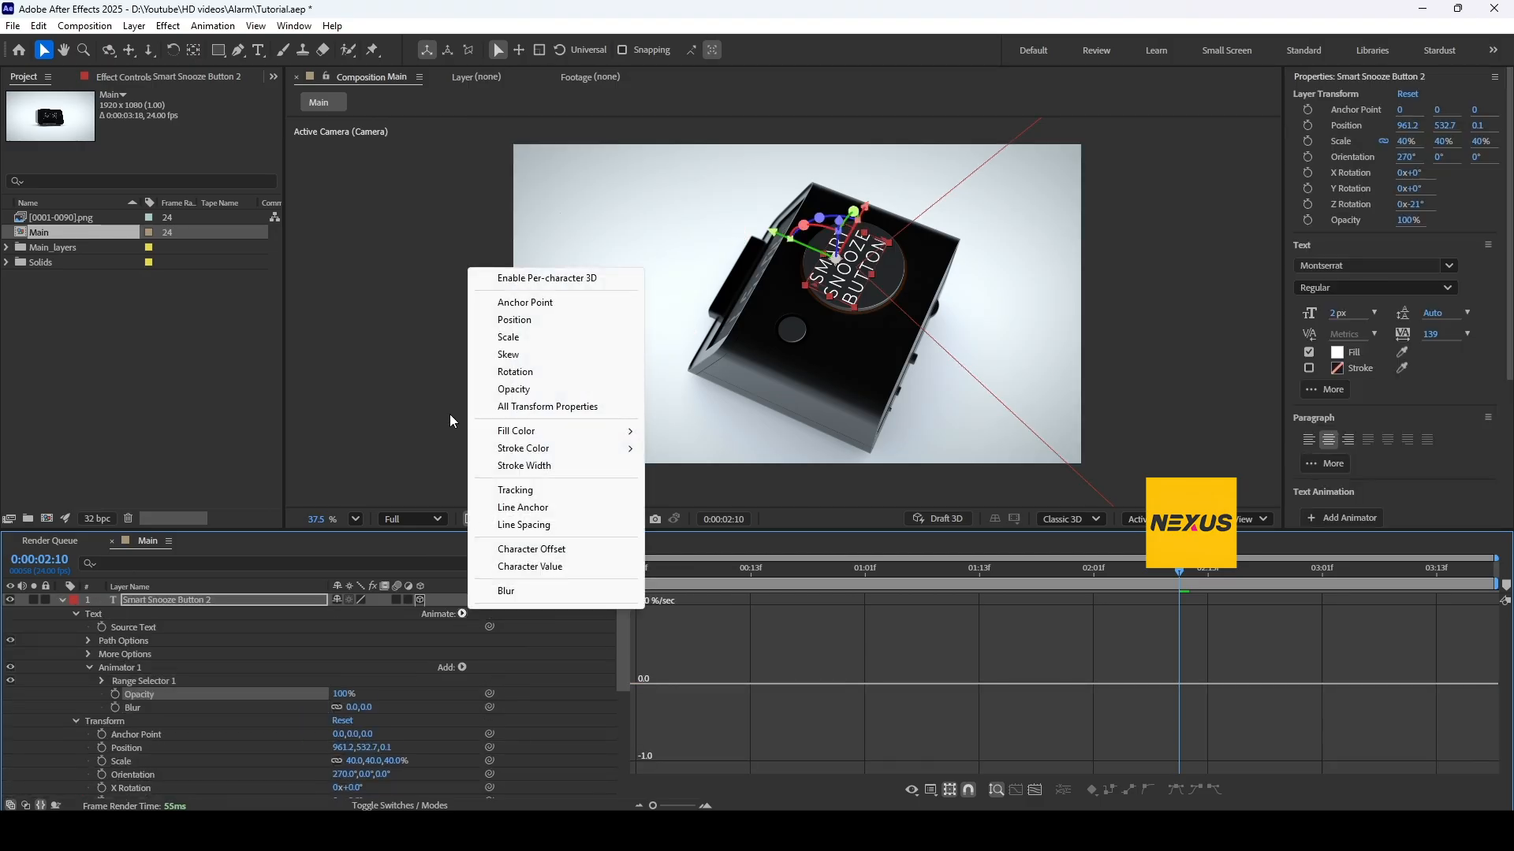
pyautogui.click(520, 336)
# Set Animator 1's Scale to 233%, Blur to 2 and Opacity to 0%
pyautogui.moveTo(401, 693); pyautogui.dragTo(346, 741)
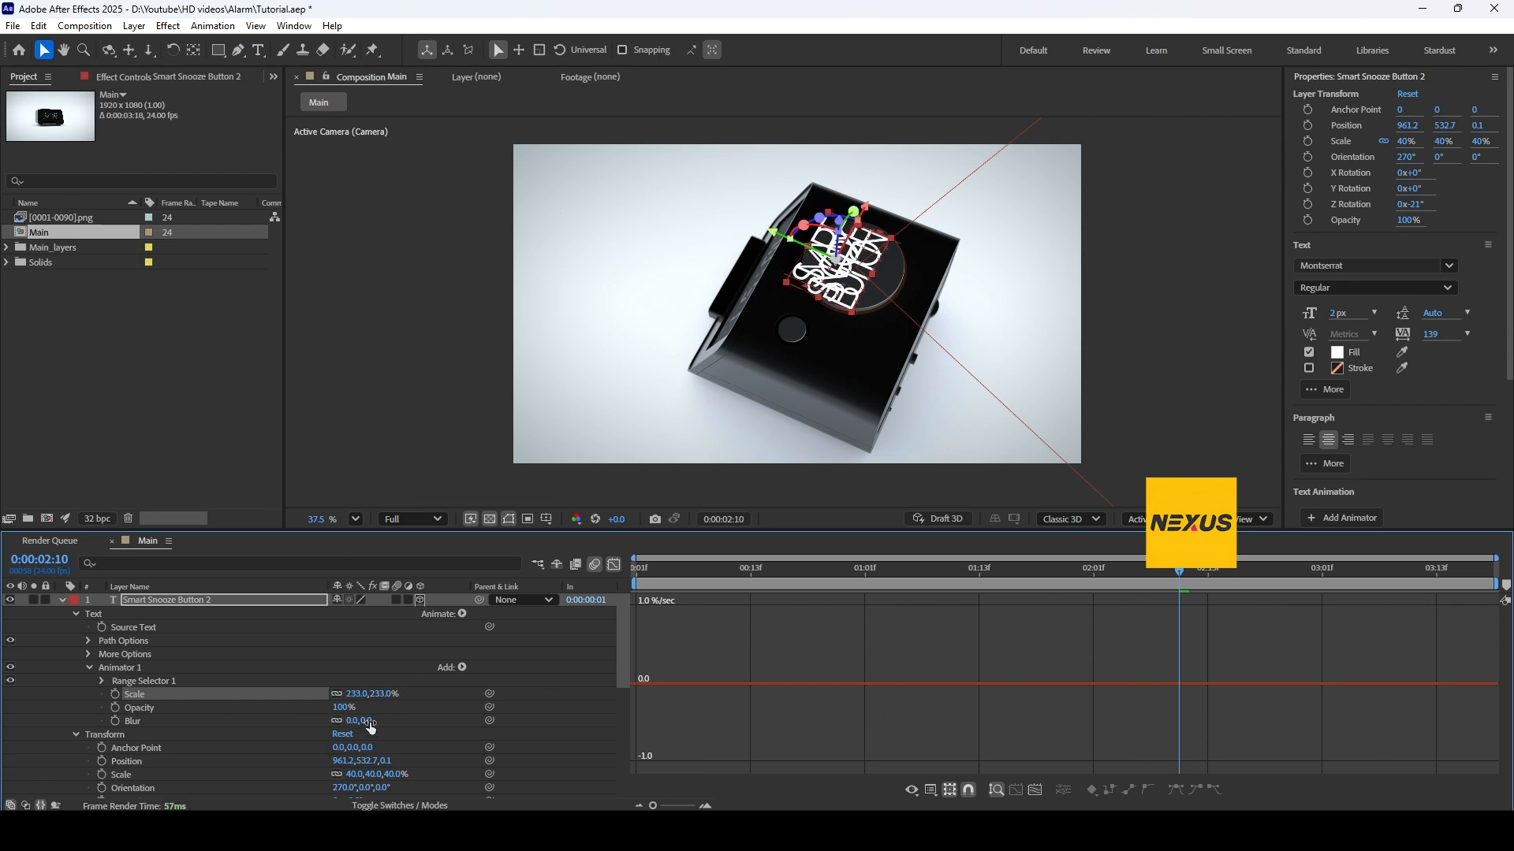
pyautogui.write('23')
pyautogui.press('BackSpace')
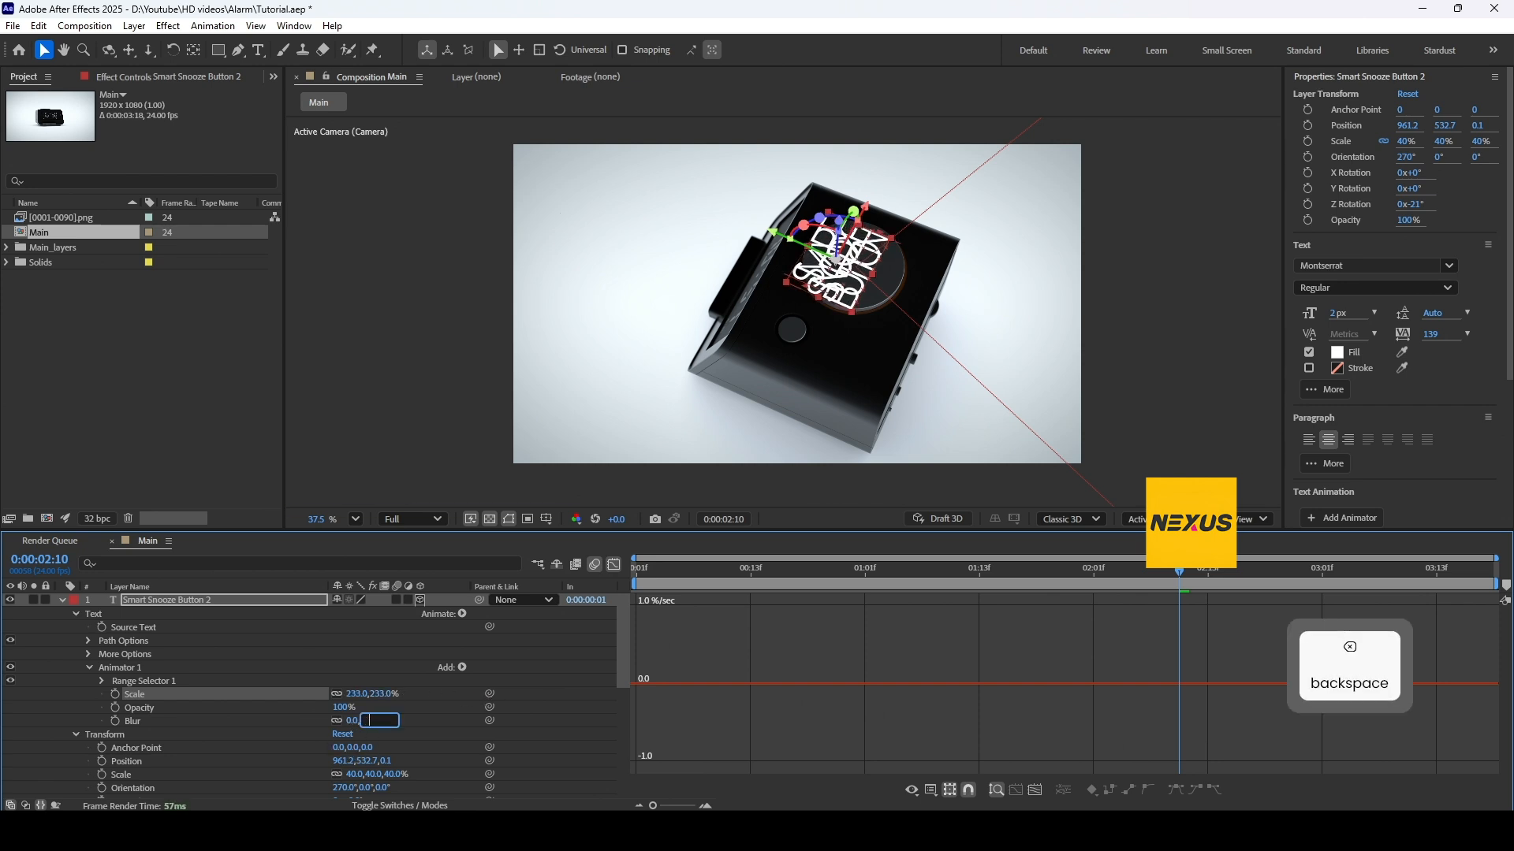
pyautogui.press('Return')
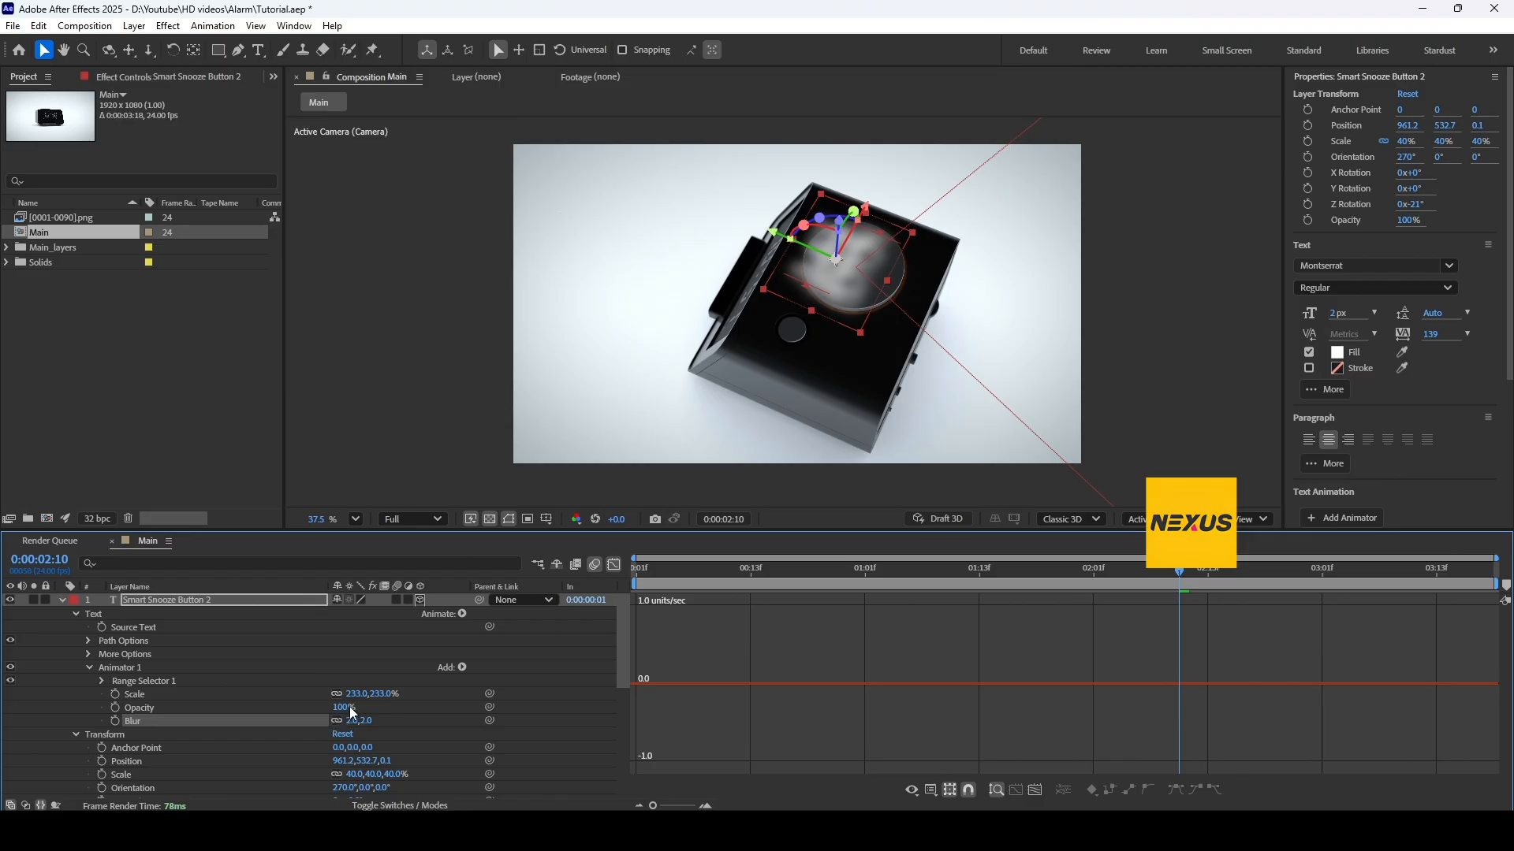
pyautogui.moveTo(353, 714); pyautogui.dragTo(166, 708)
# Keyframe Range Selector 1's Start from 0% at about 0:00:01:20 to 100% at 0:00:02:13
pyautogui.click(101, 681)
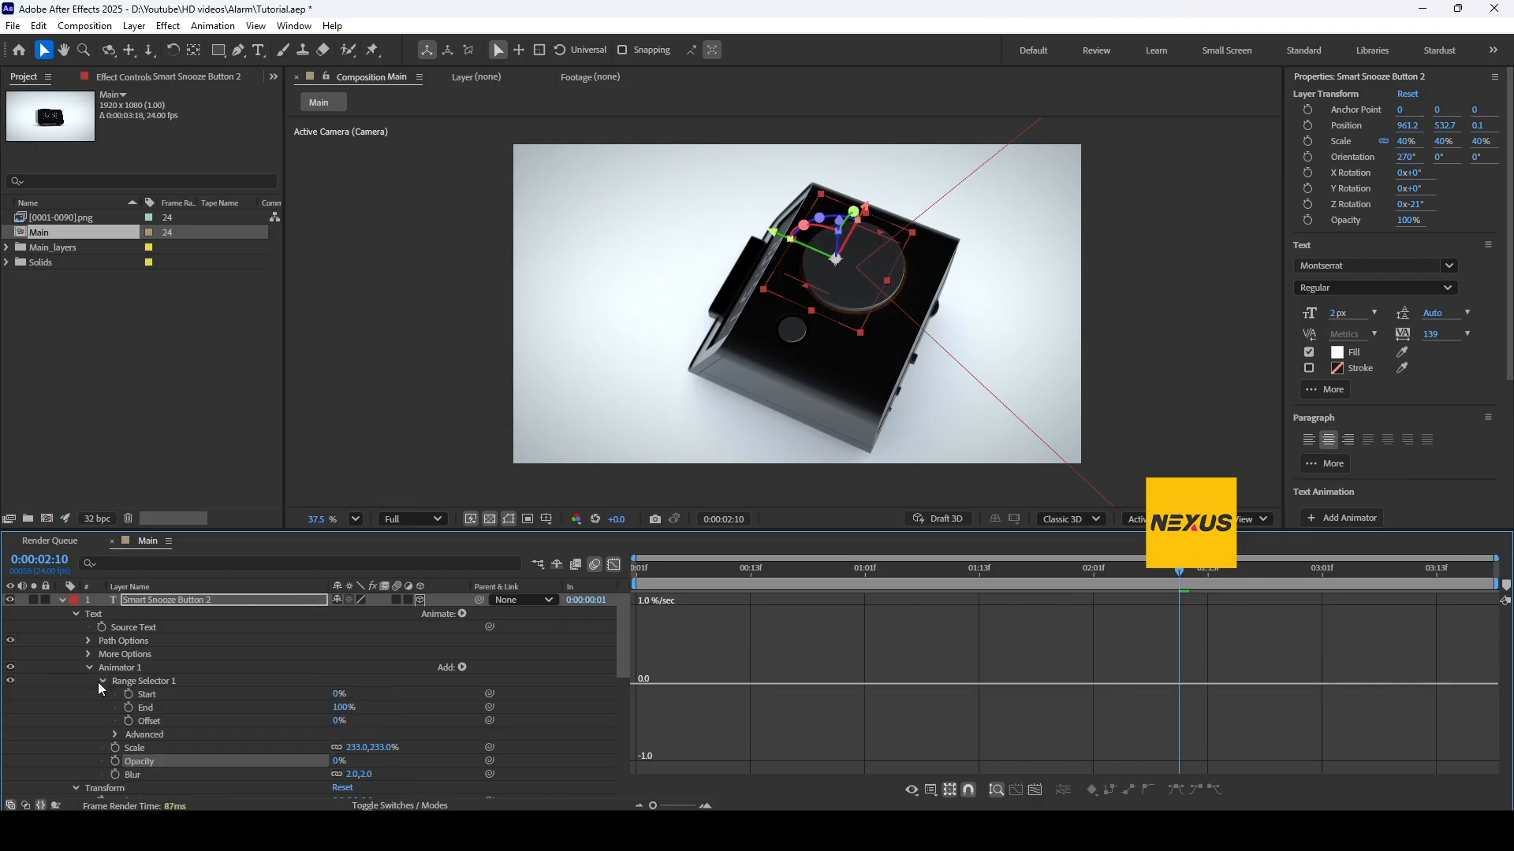
pyautogui.click(616, 565)
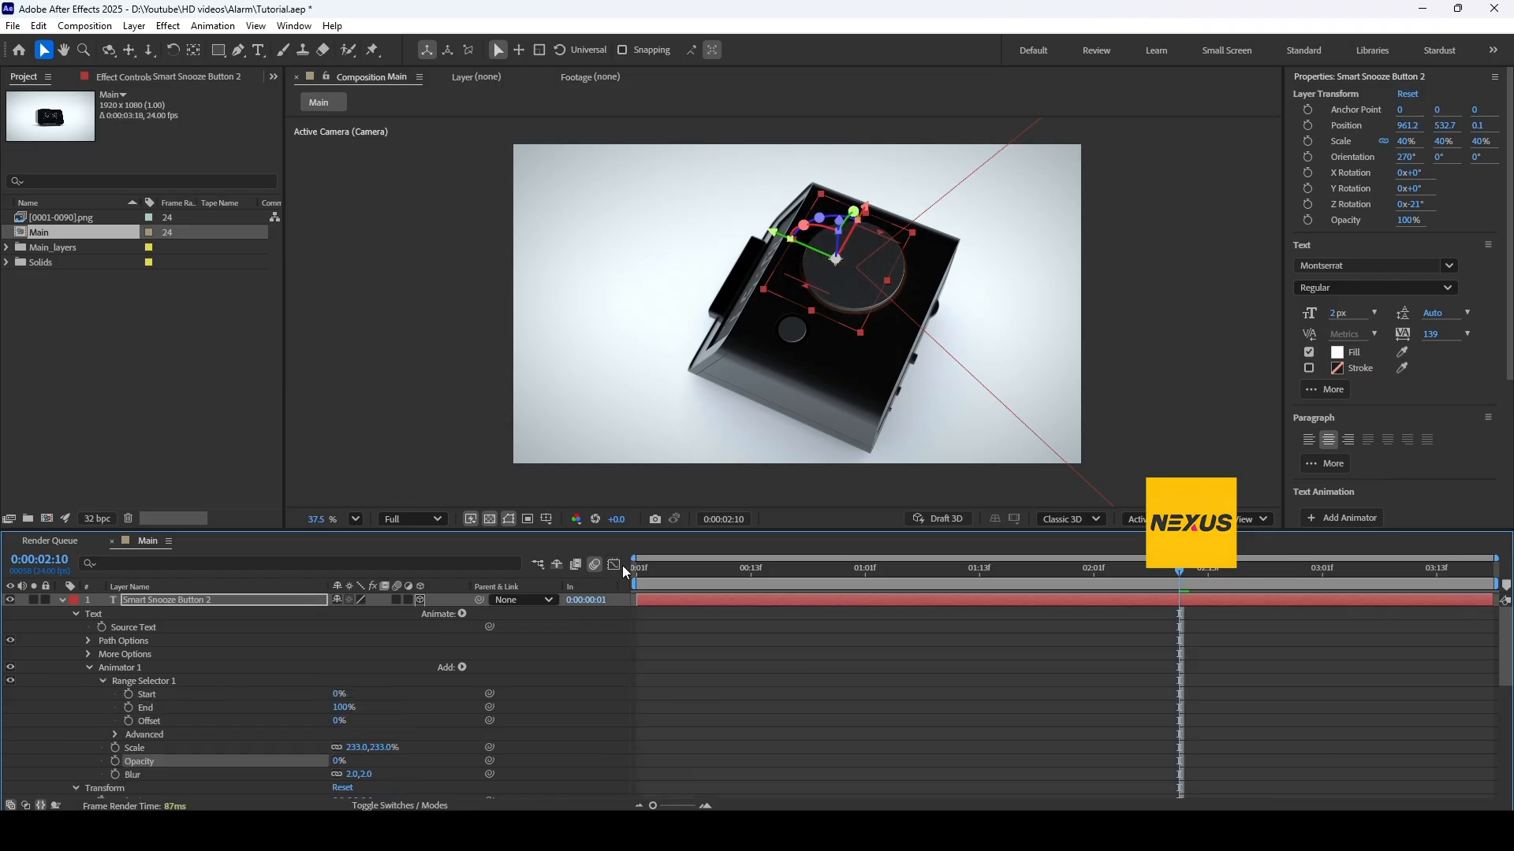
pyautogui.moveTo(1169, 584); pyautogui.dragTo(1209, 569)
pyautogui.click(128, 694)
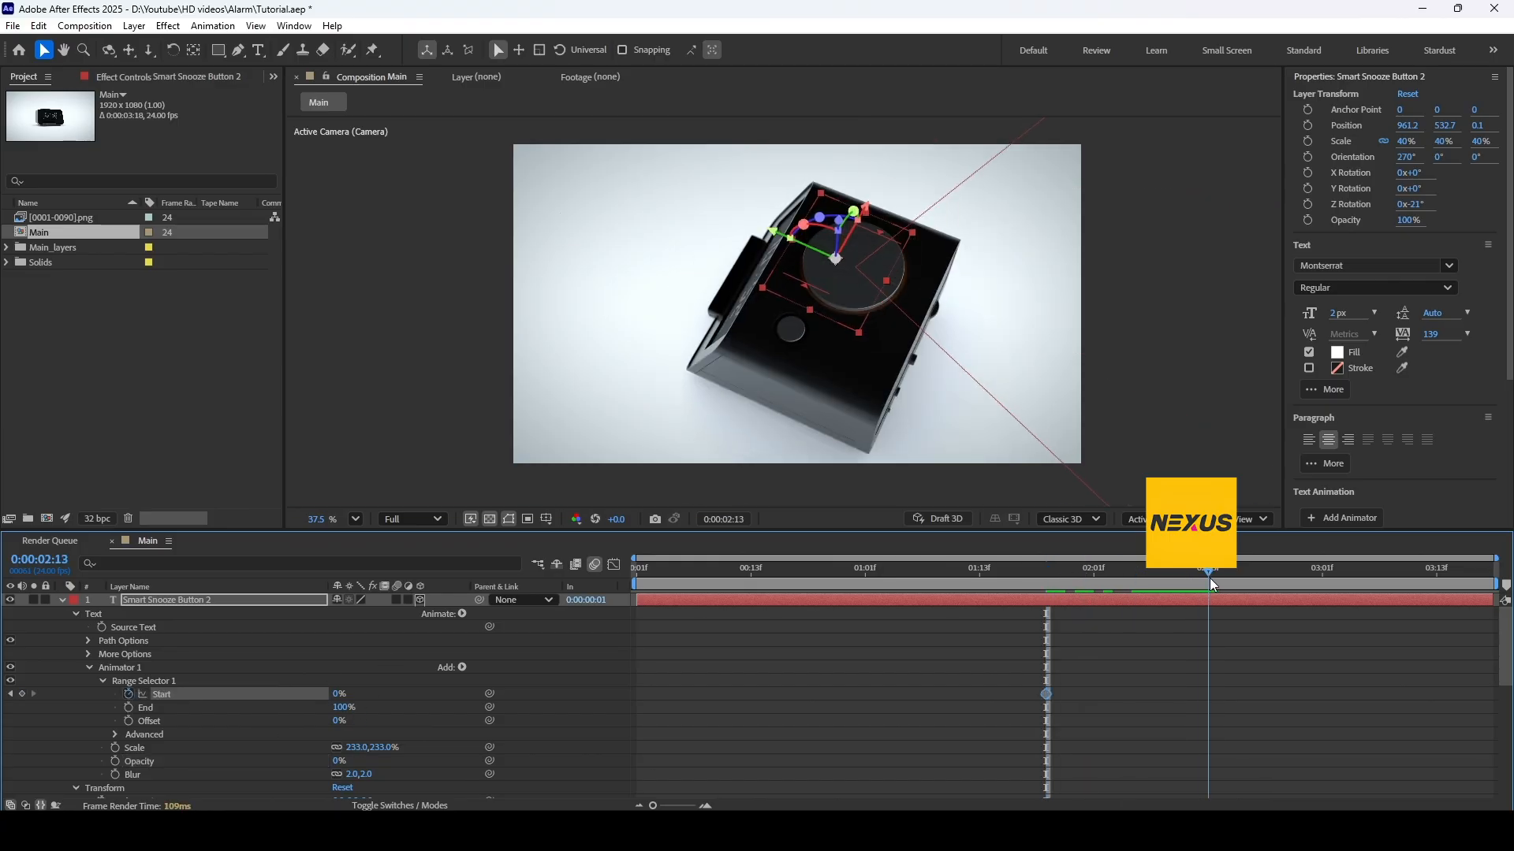
pyautogui.moveTo(336, 699); pyautogui.dragTo(482, 701)
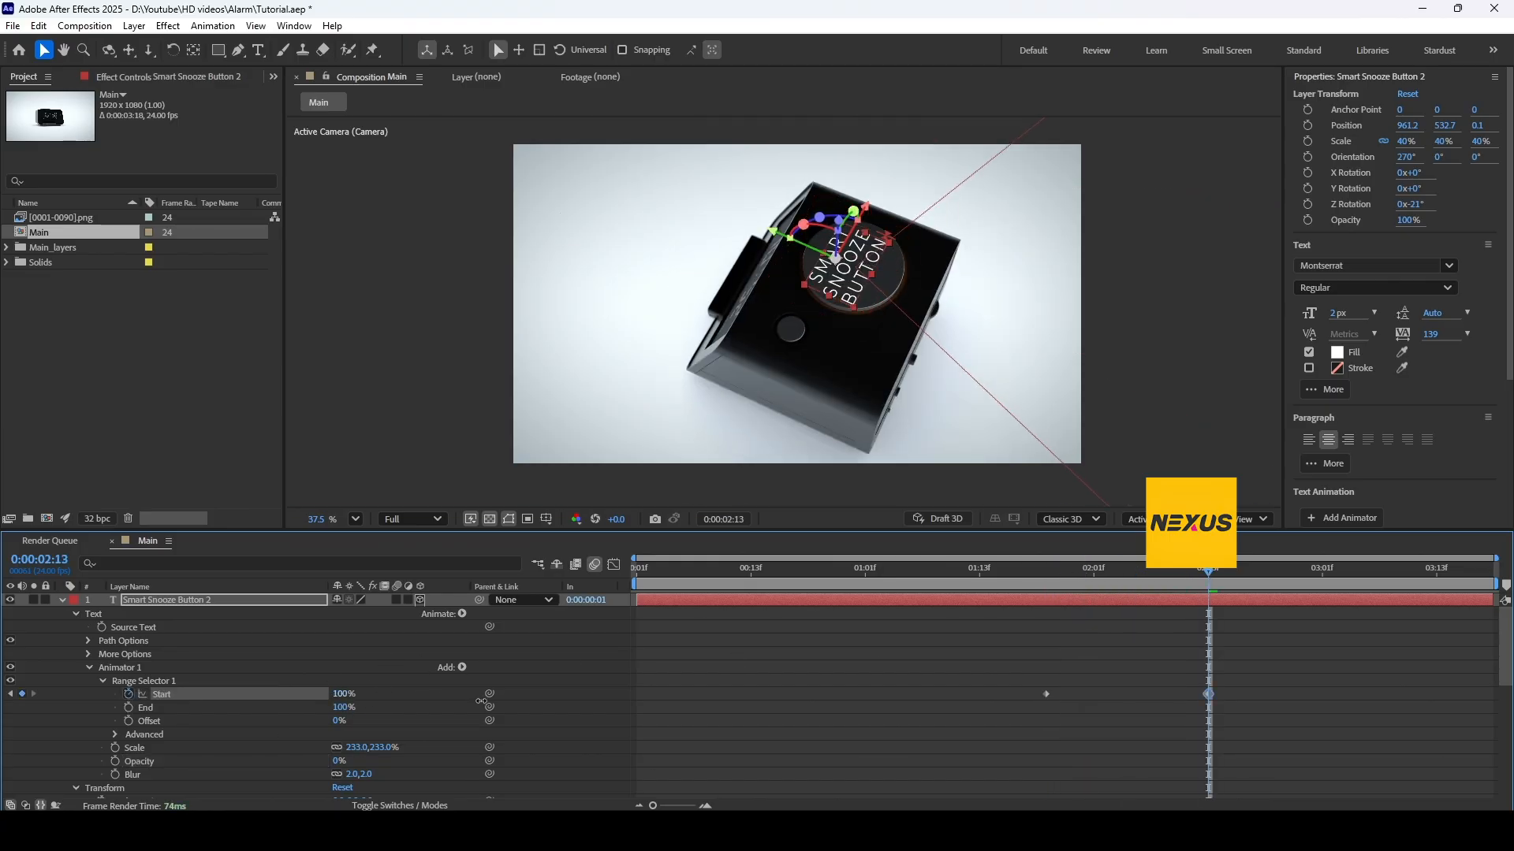
# Apply Easy Ease to both Start keyframes and lengthen the end keyframe's influence for a fast start and slow finish
pyautogui.moveTo(1229, 679); pyautogui.dragTo(938, 710)
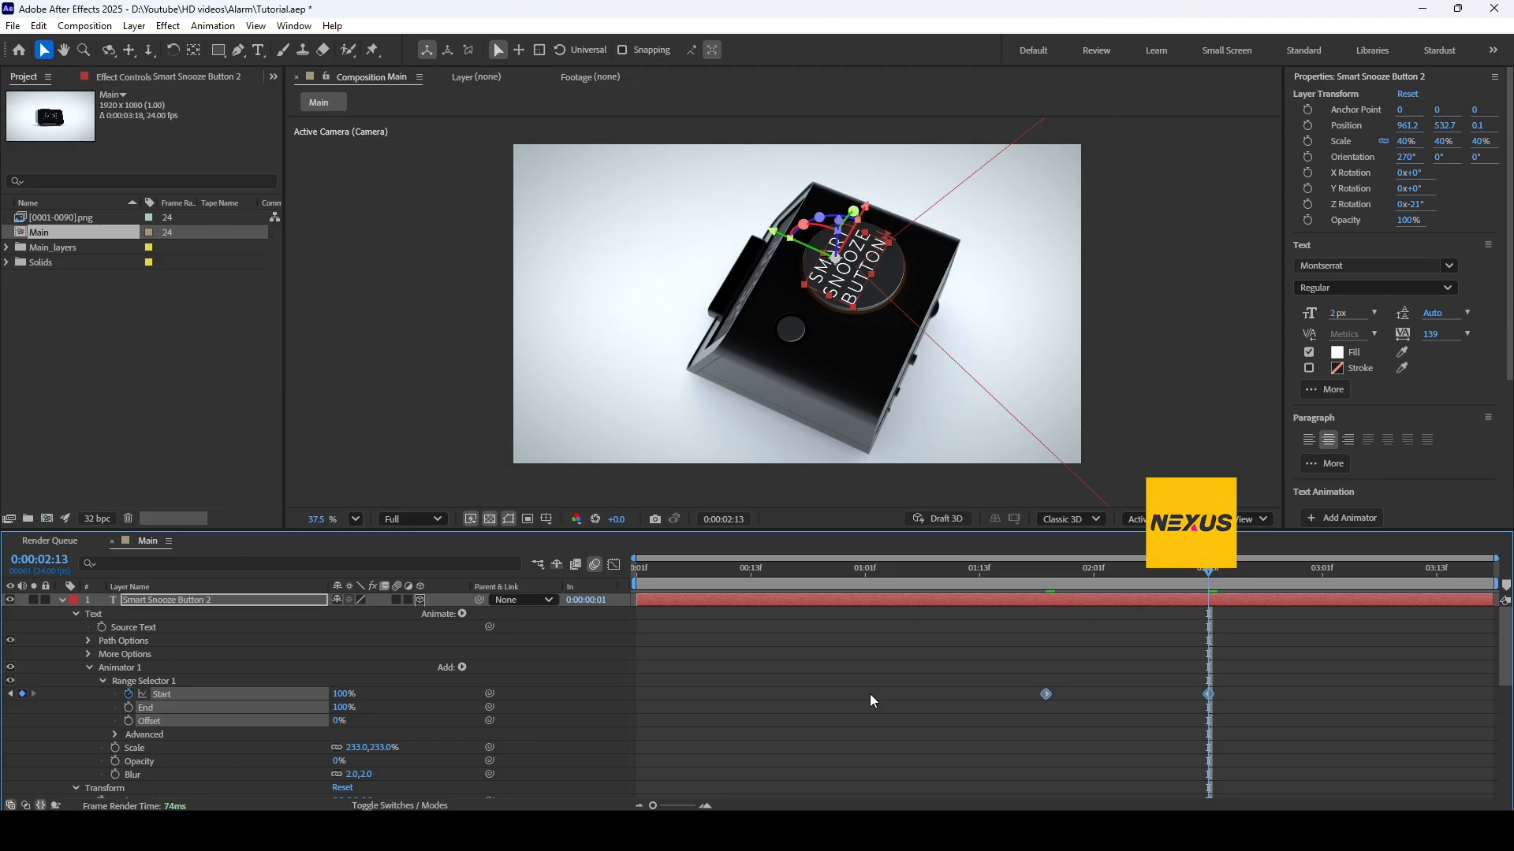
pyautogui.press('F9')
pyautogui.click(614, 565)
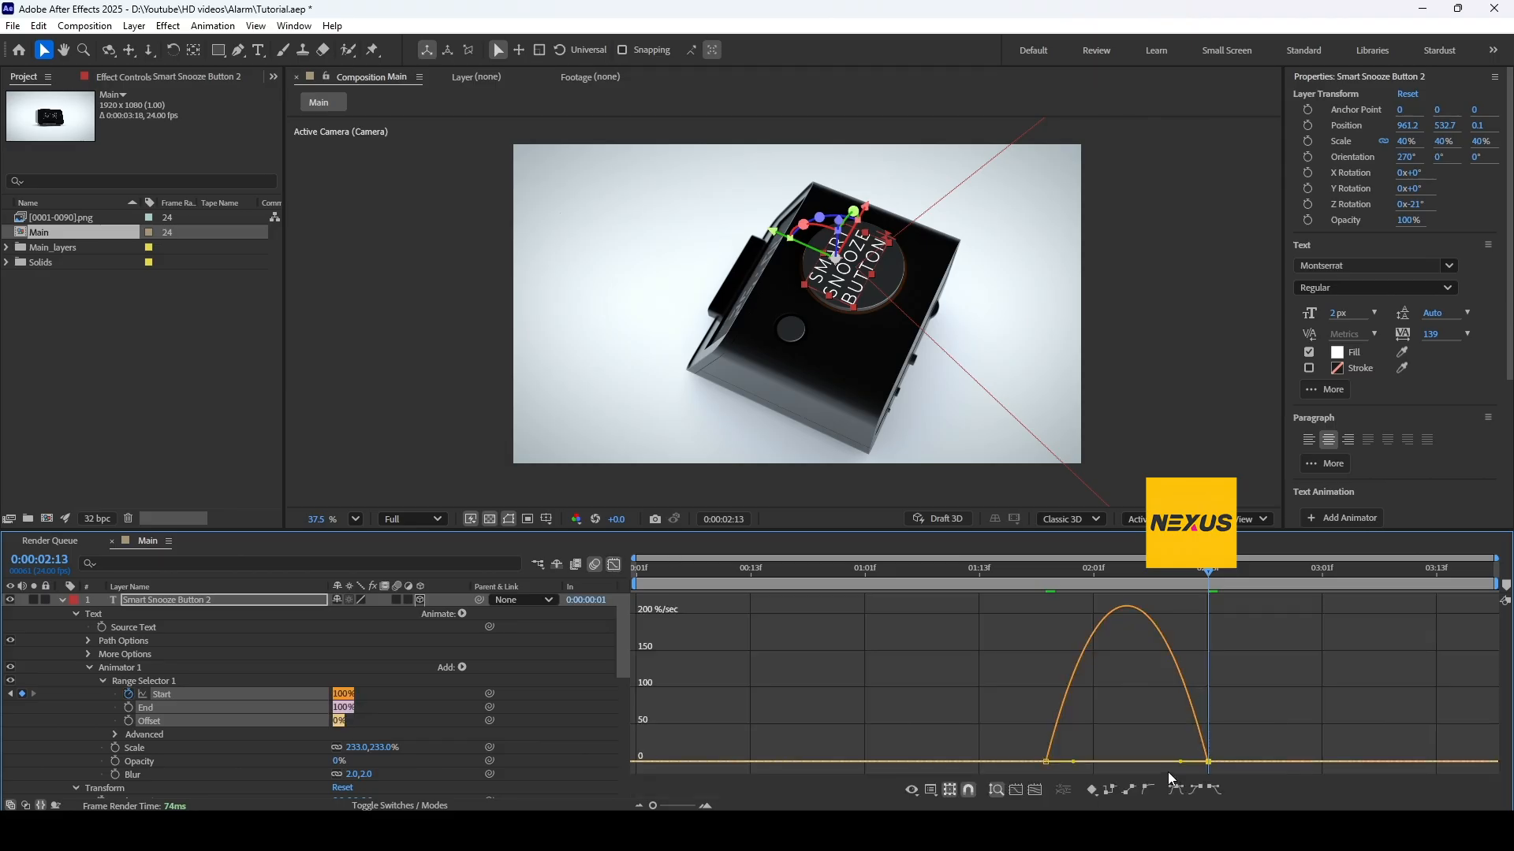
pyautogui.moveTo(1182, 764); pyautogui.dragTo(1128, 762)
# Preview the text reveal from 0:00:01:18 and return the timeline from the speed graph to the layer bars
pyautogui.click(1028, 583)
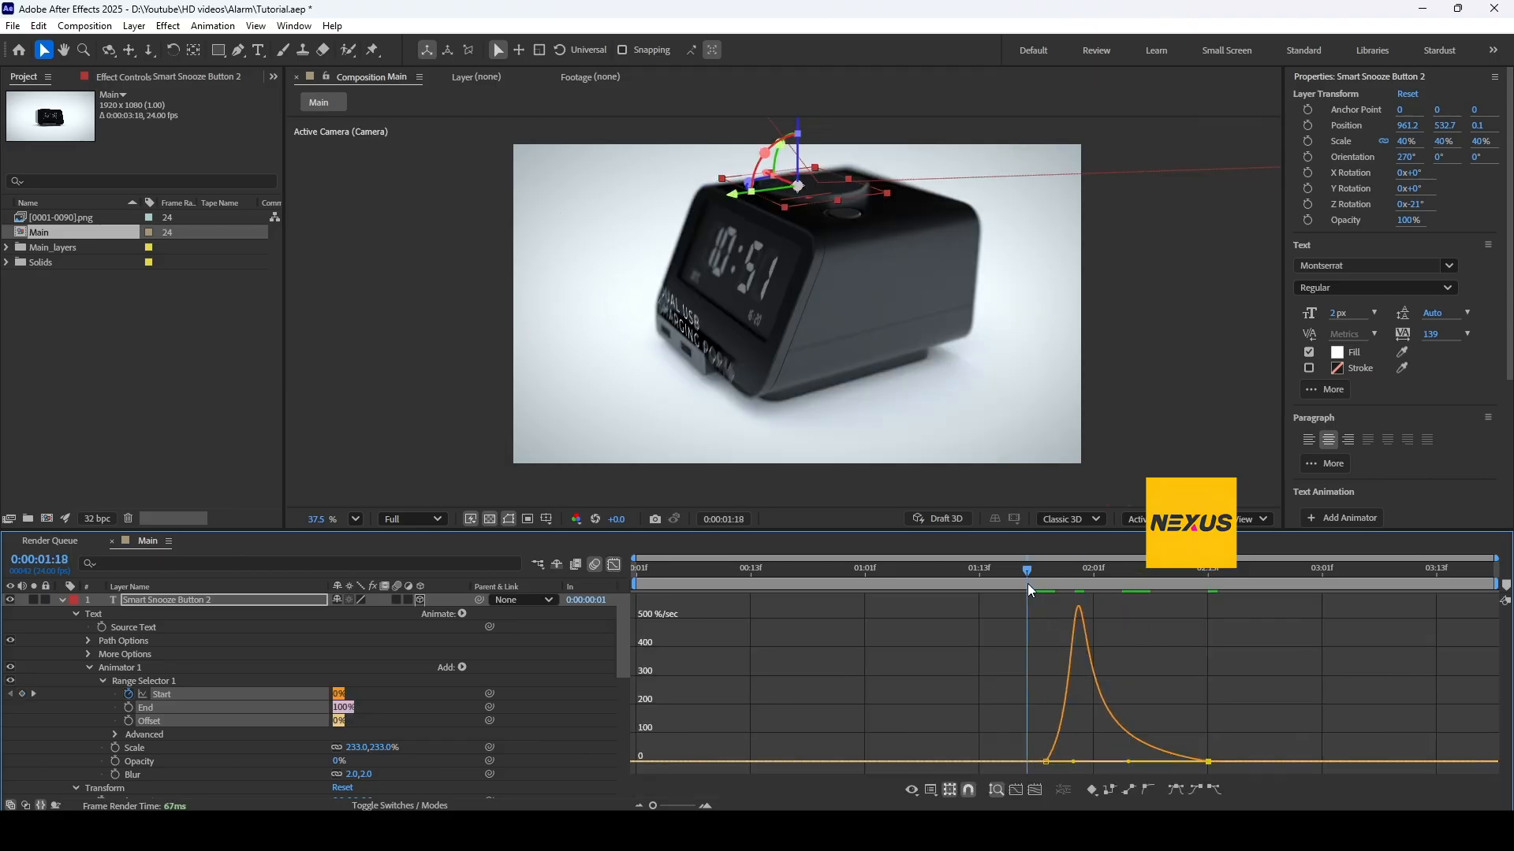
pyautogui.press('space')
pyautogui.press('space')
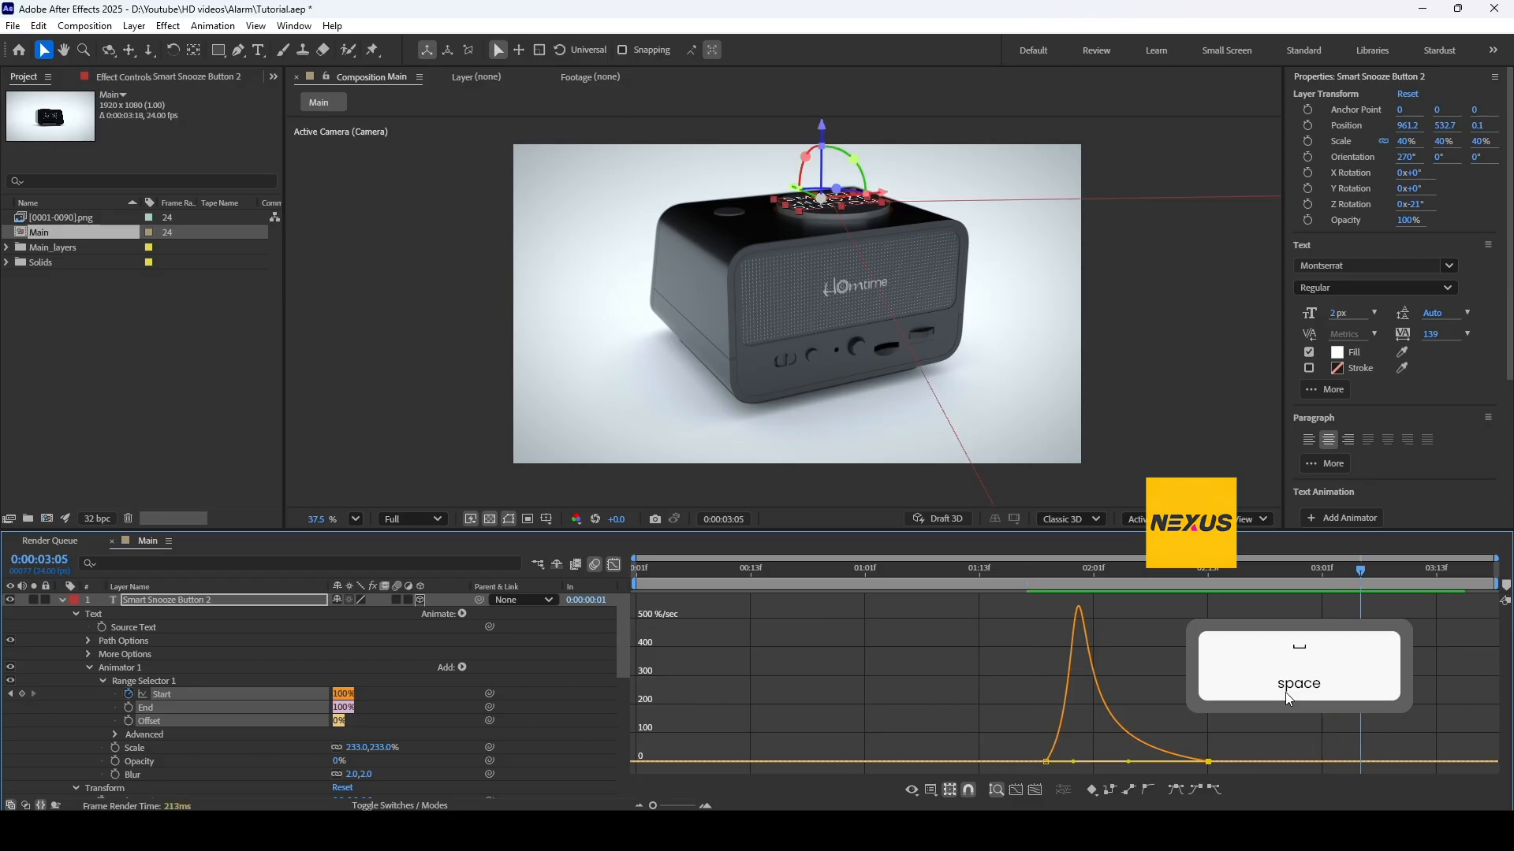
pyautogui.click(615, 566)
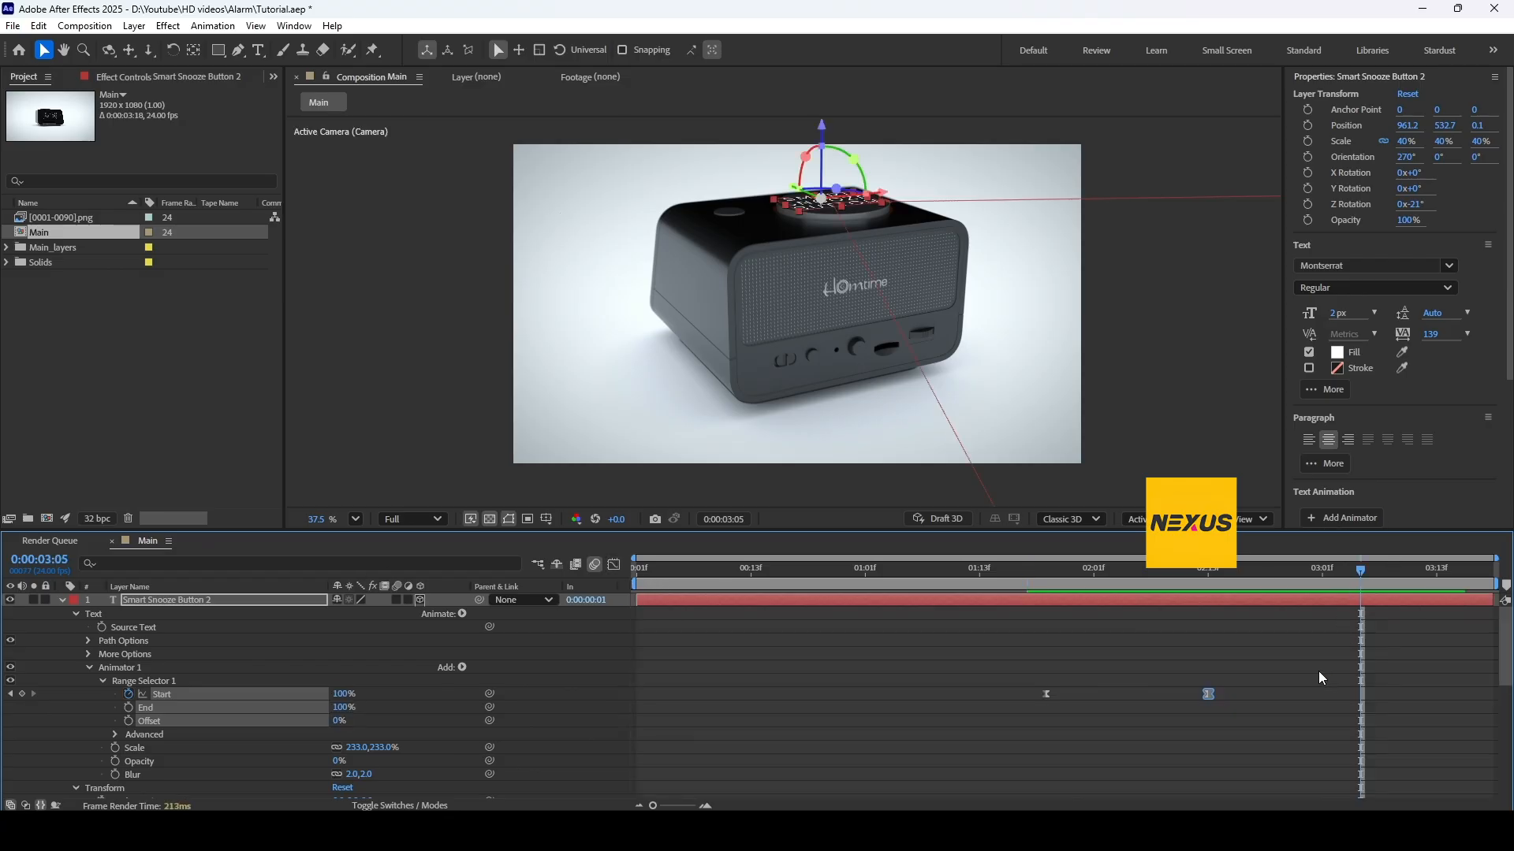
# Keyframe the Smart Snooze Button 2 layer's Opacity from 100% at about 0:00:02:22 to 0% at 0:00:03:09
pyautogui.click(149, 604)
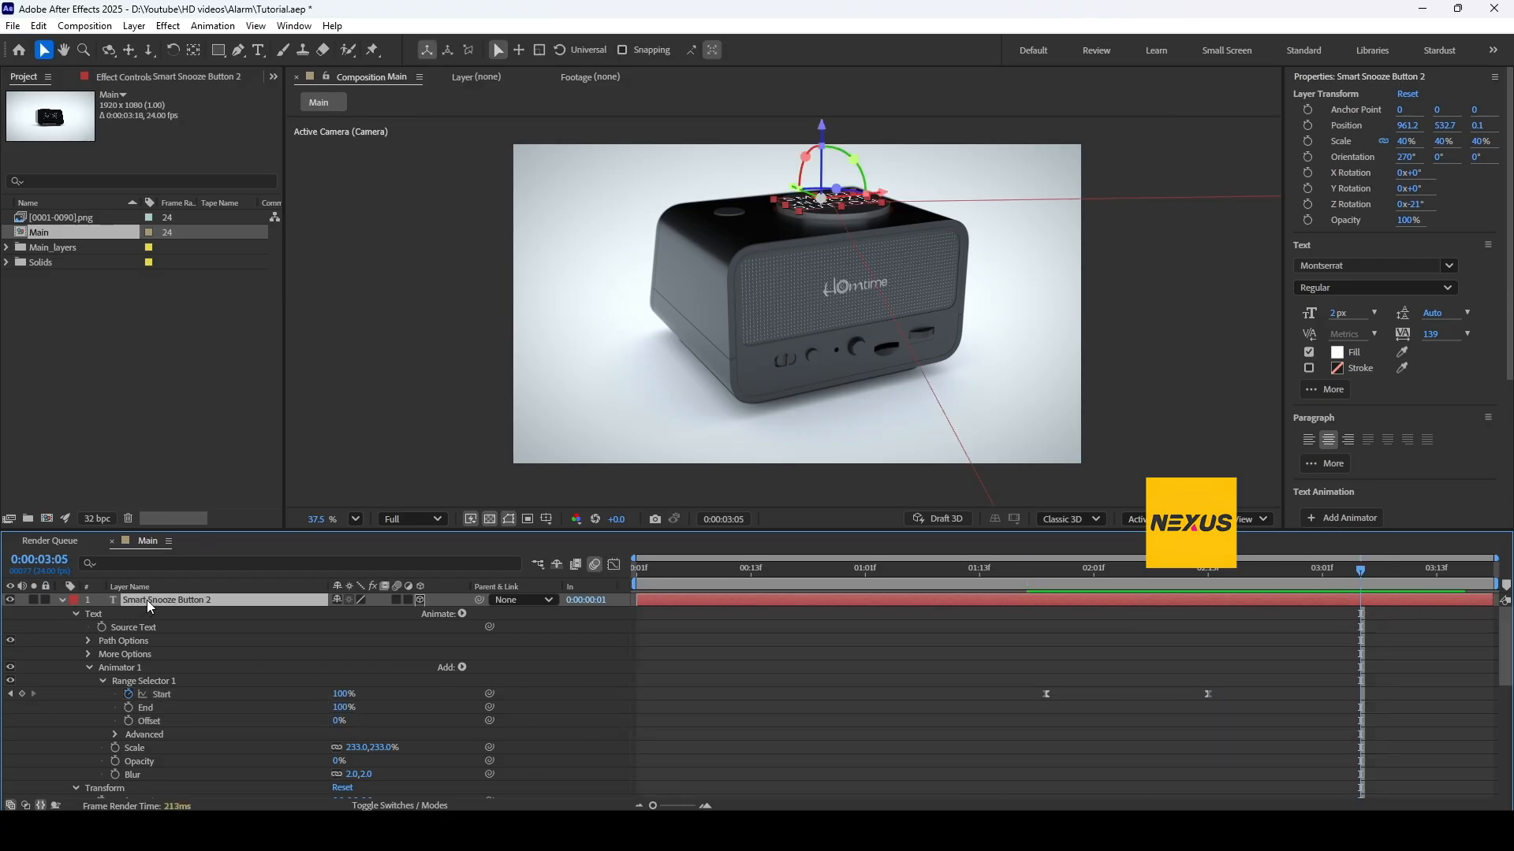
pyautogui.press('t')
pyautogui.moveTo(1361, 572); pyautogui.dragTo(1180, 599)
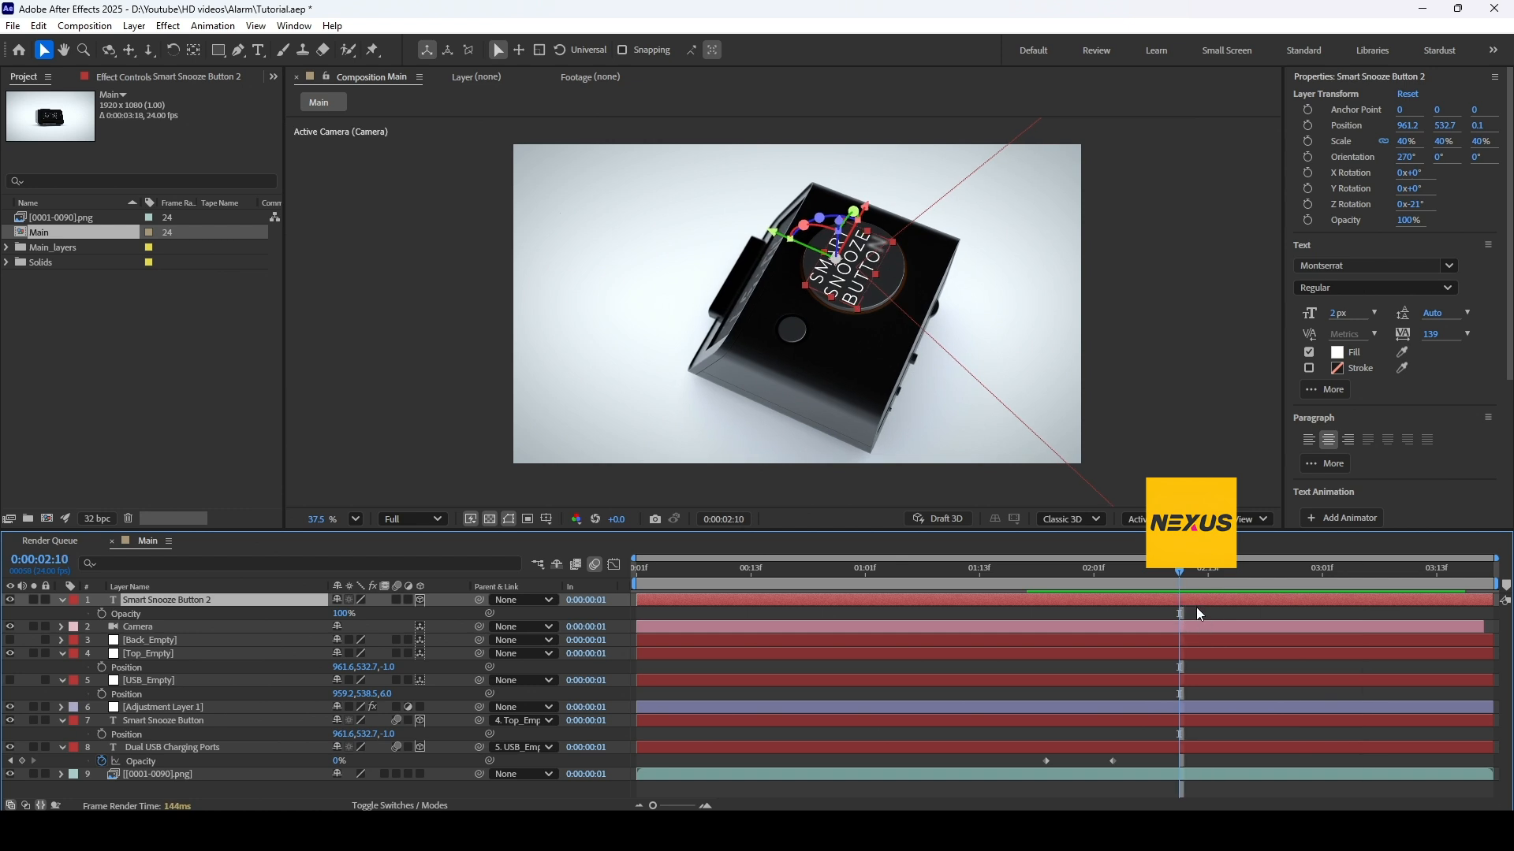
pyautogui.moveTo(1179, 571); pyautogui.dragTo(1399, 569)
pyautogui.click(102, 613)
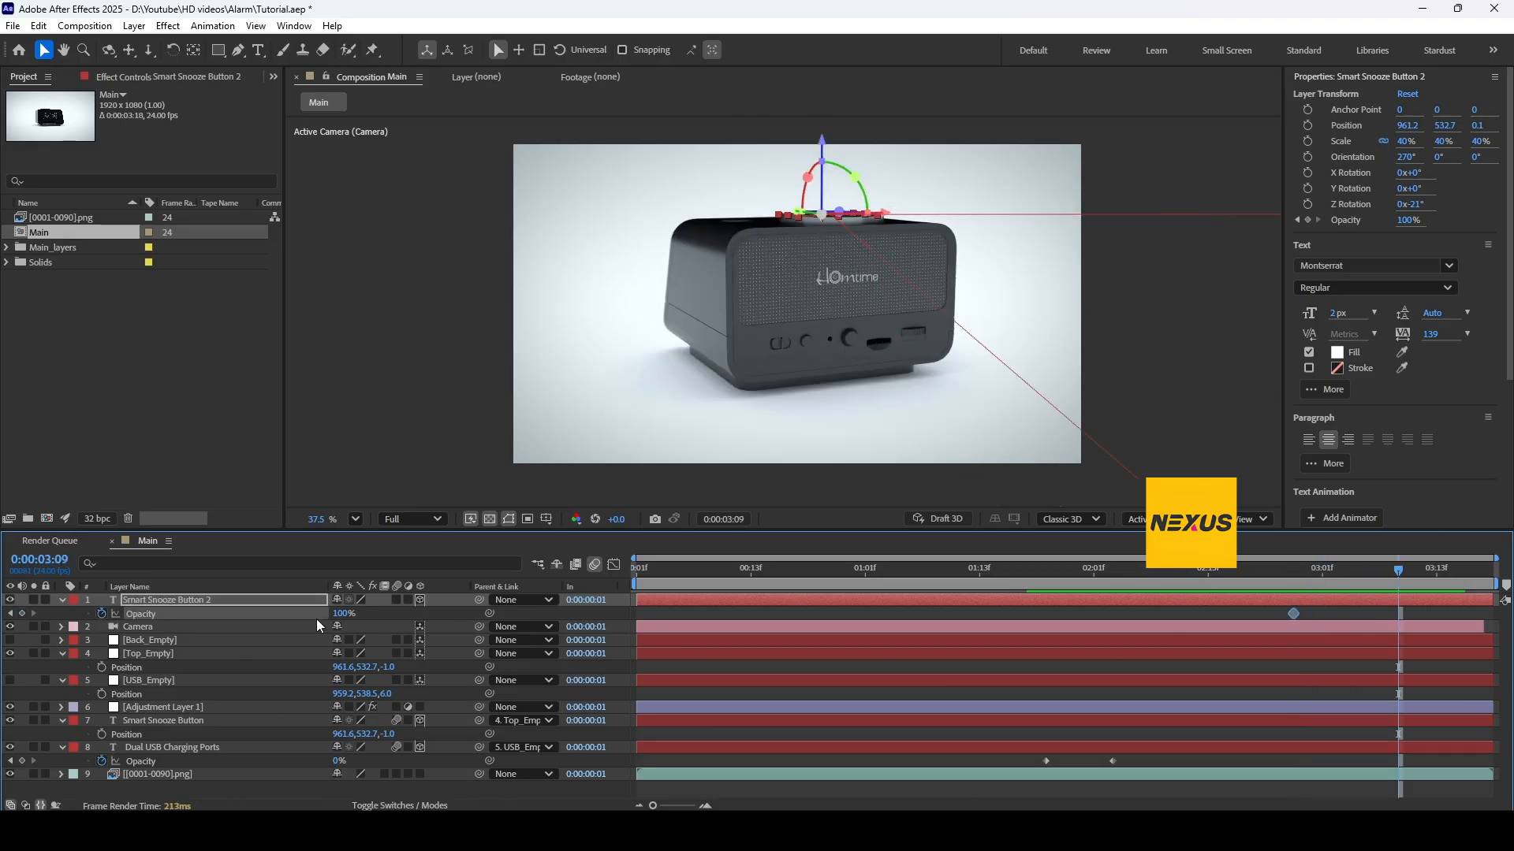
pyautogui.moveTo(343, 613); pyautogui.dragTo(300, 613)
# Apply Easy Ease to the Opacity keyframes of the Smart Snooze Button 2 and Dual USB Charging Ports layers
pyautogui.moveTo(1428, 613); pyautogui.dragTo(1273, 618)
pyautogui.press('F9')
pyautogui.moveTo(1127, 759); pyautogui.dragTo(1001, 764)
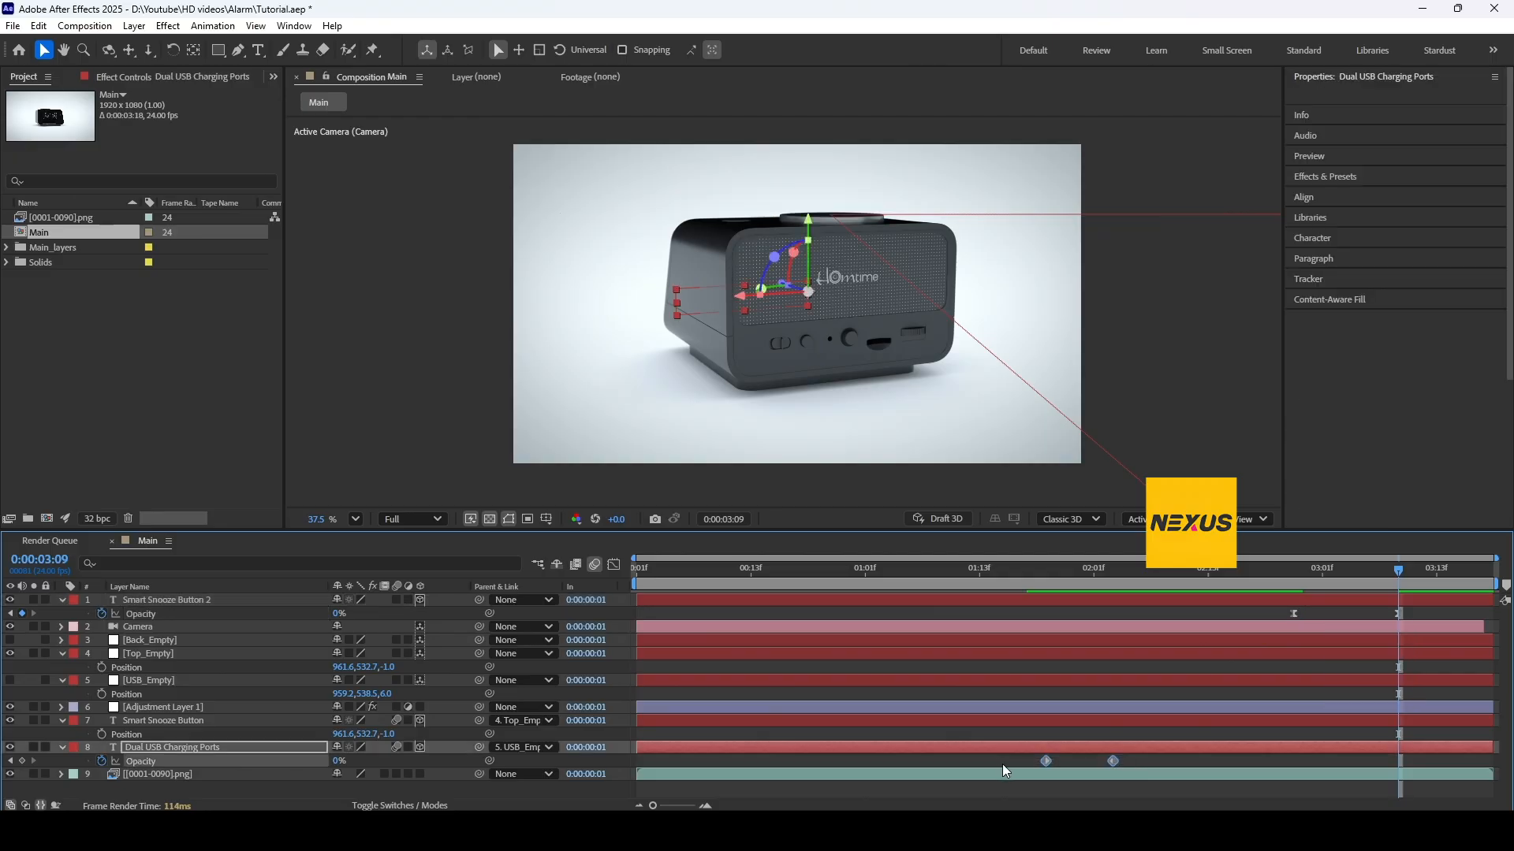
pyautogui.press('F9')
# Preview the whole composition from its first frame and save the project
pyautogui.moveTo(1379, 566); pyautogui.dragTo(604, 632)
pyautogui.click(1147, 347)
pyautogui.press('space')
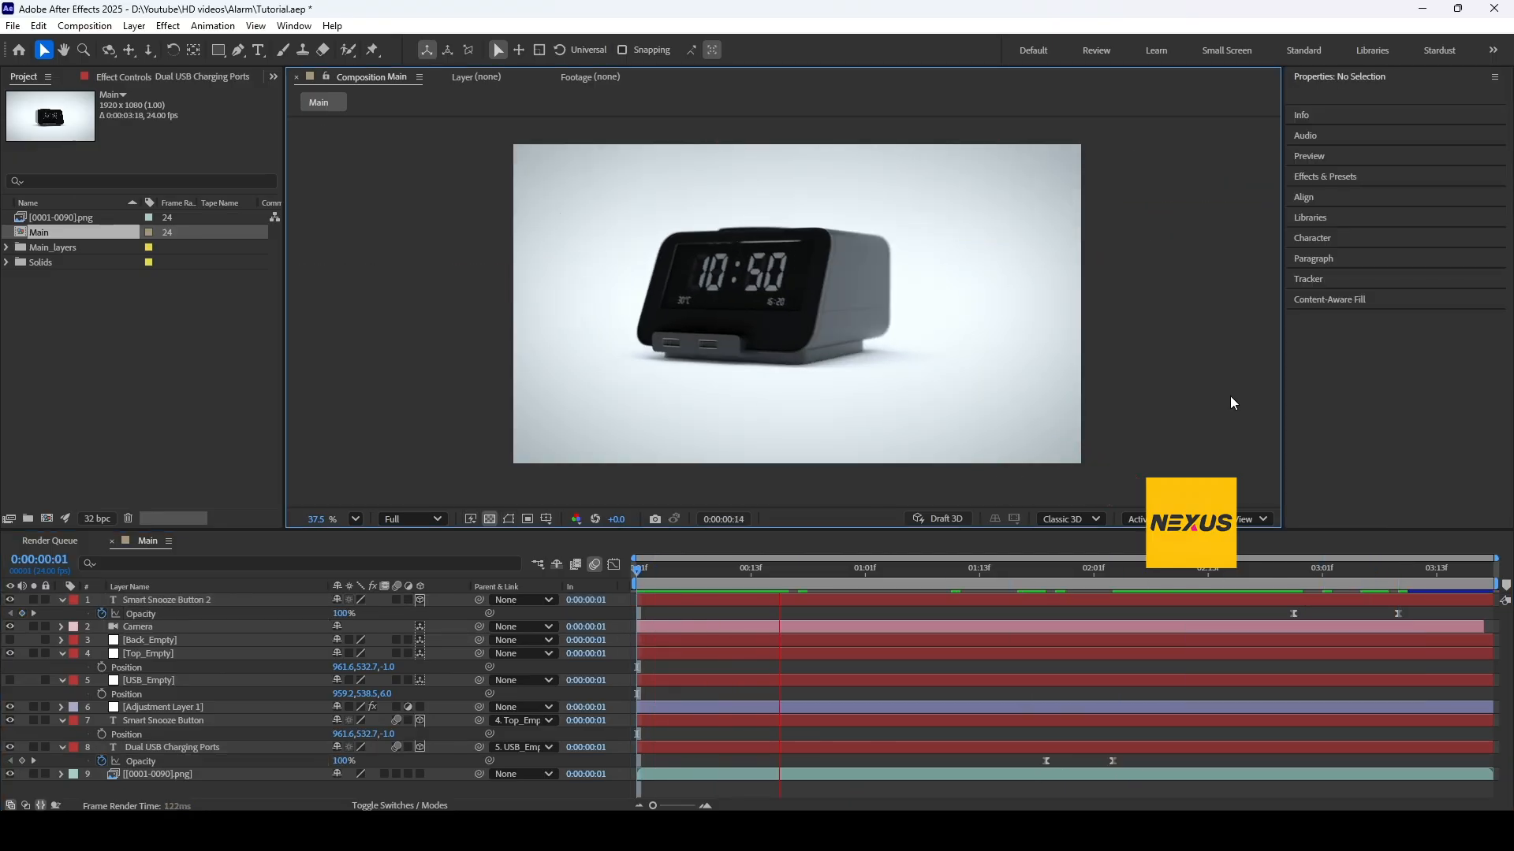
pyautogui.press('space')
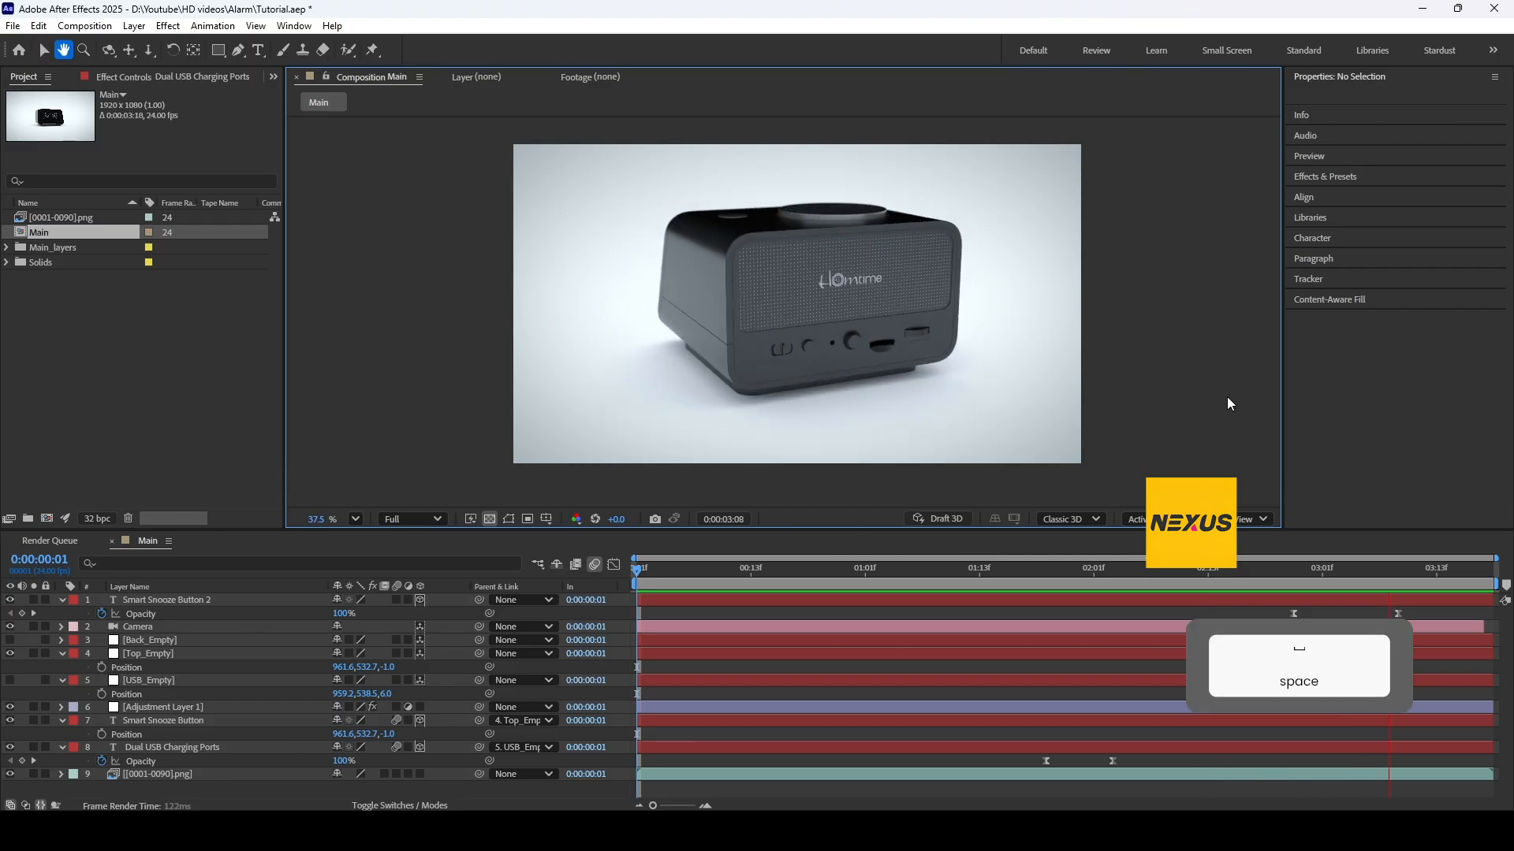
pyautogui.click(12, 25)
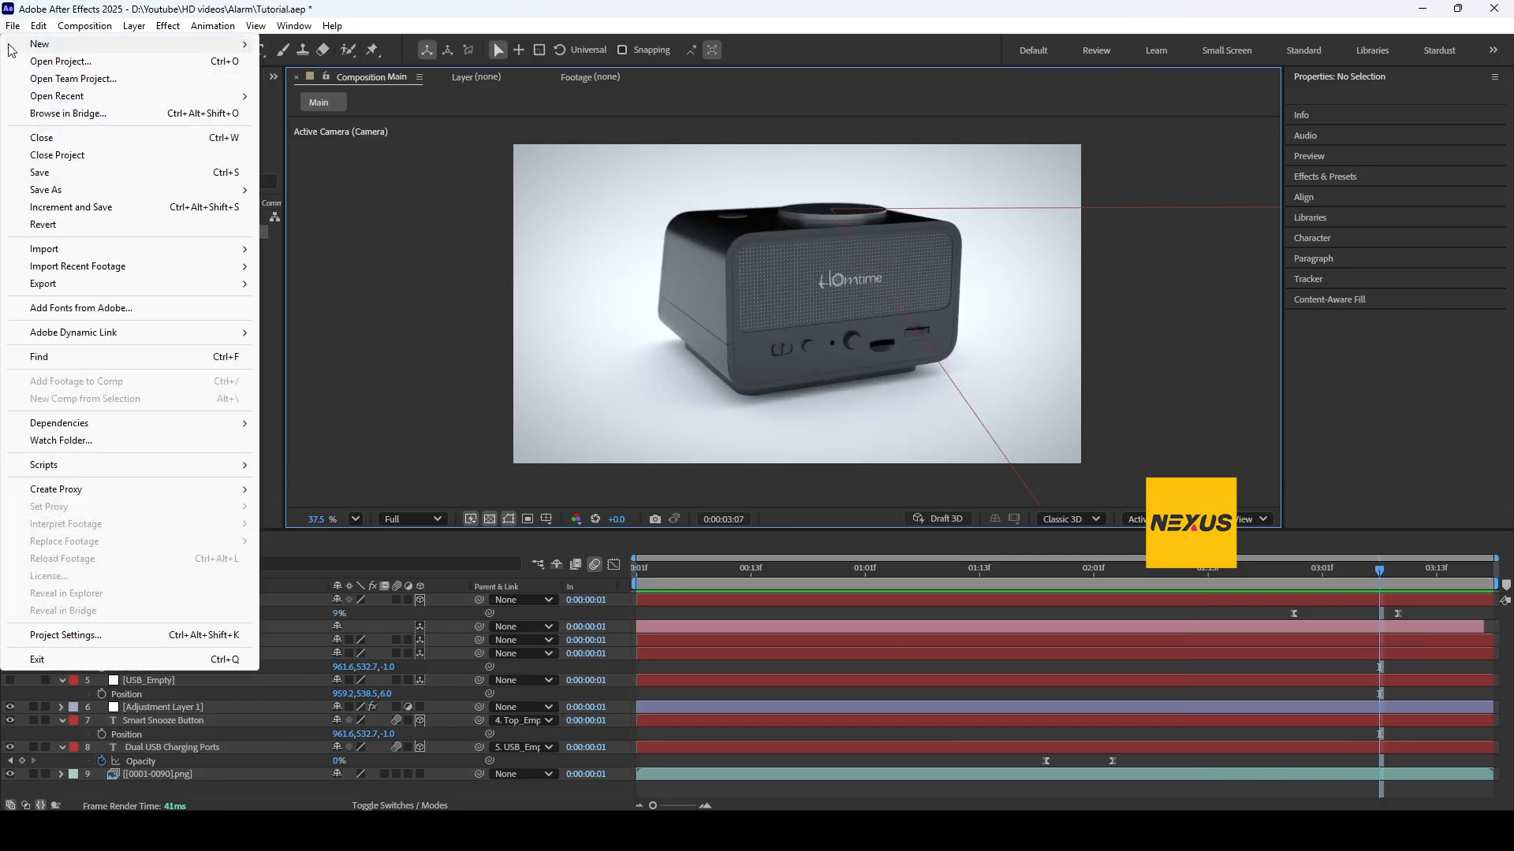
pyautogui.click(35, 172)
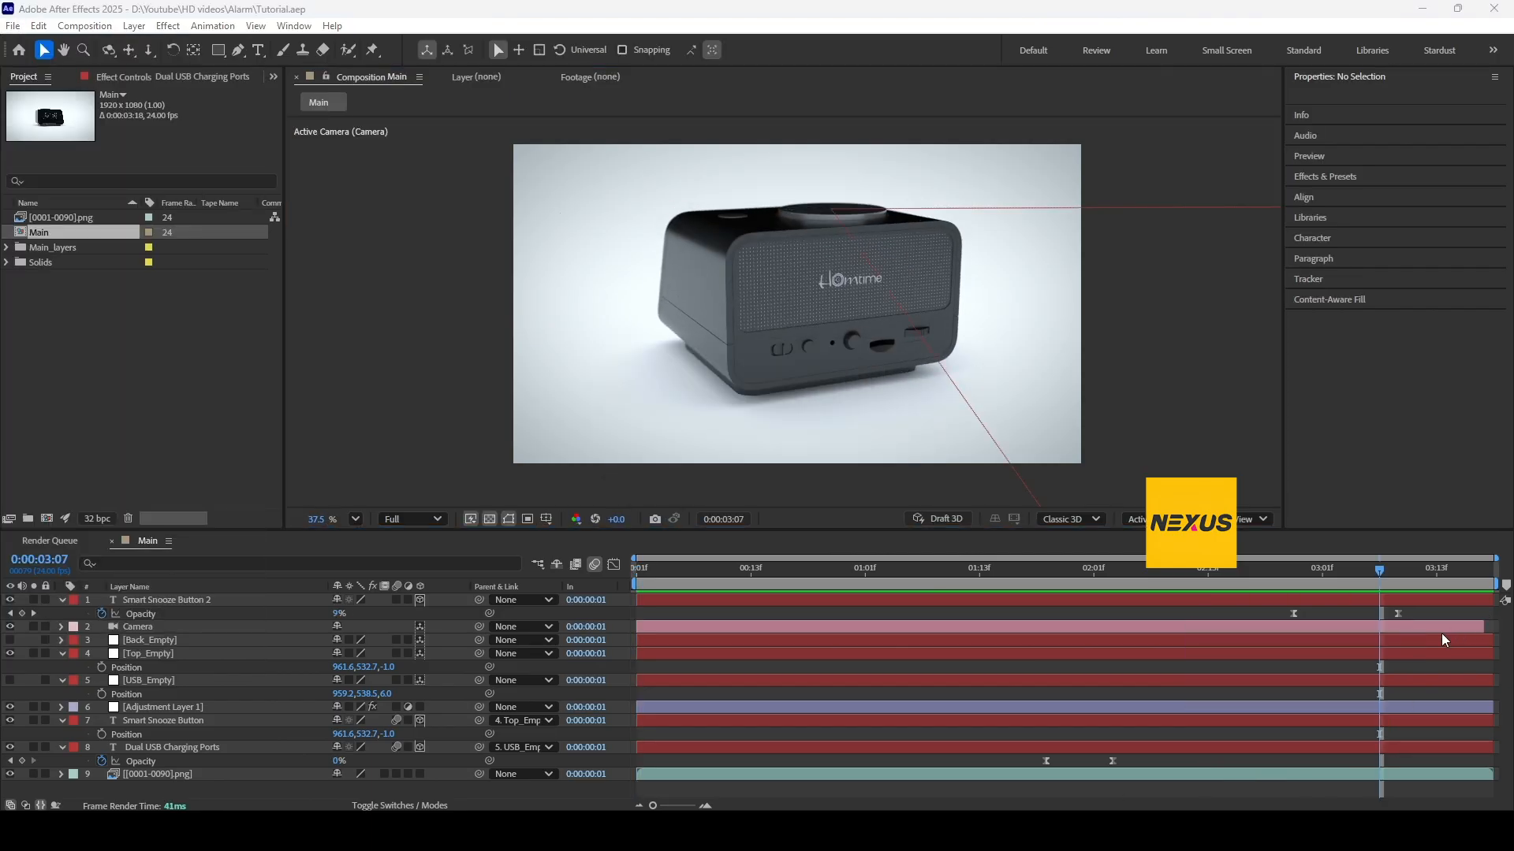